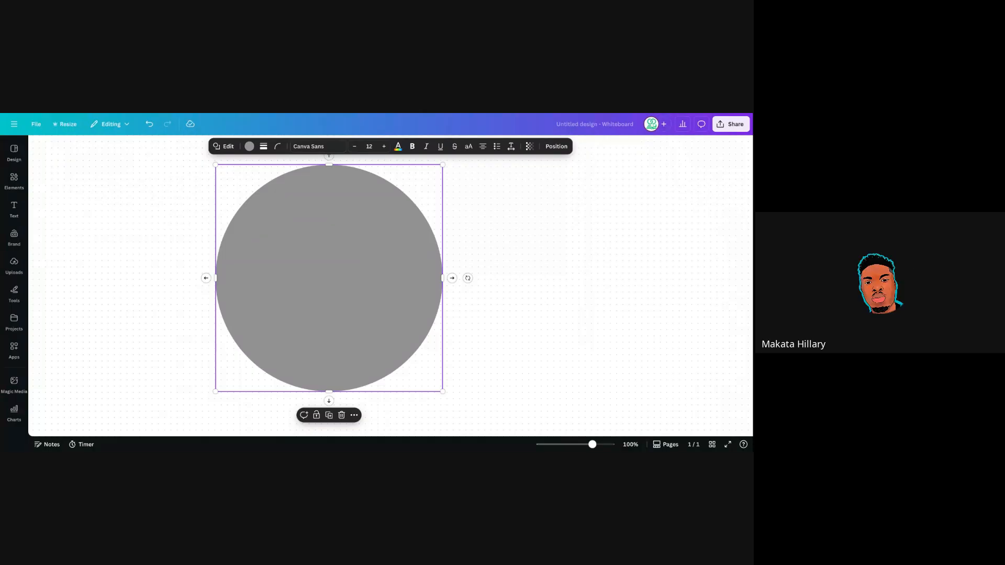
# Deselect the grey circle, expand the sidebar, and start a new design with Create.
pyautogui.click(510, 230)
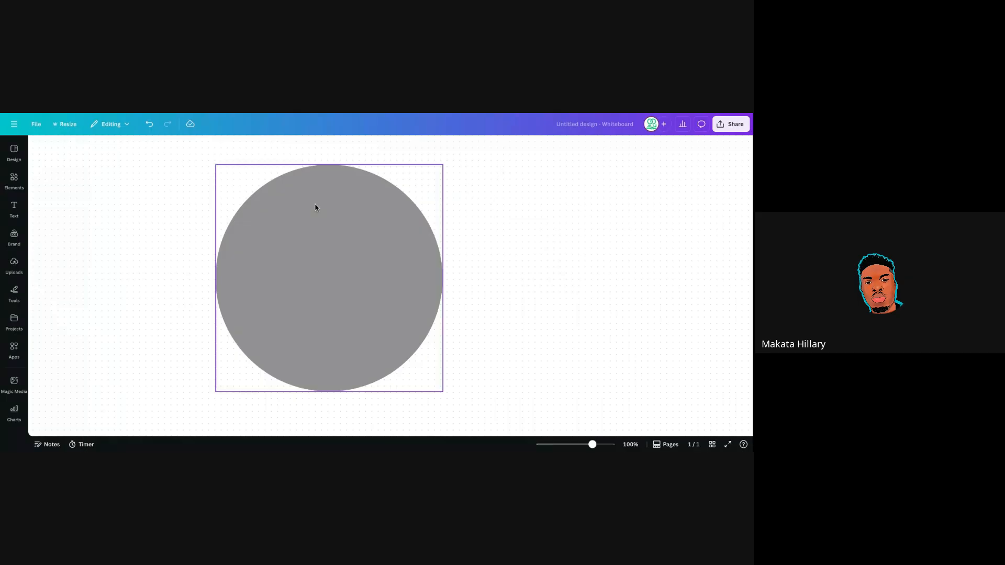
pyautogui.click(272, 200)
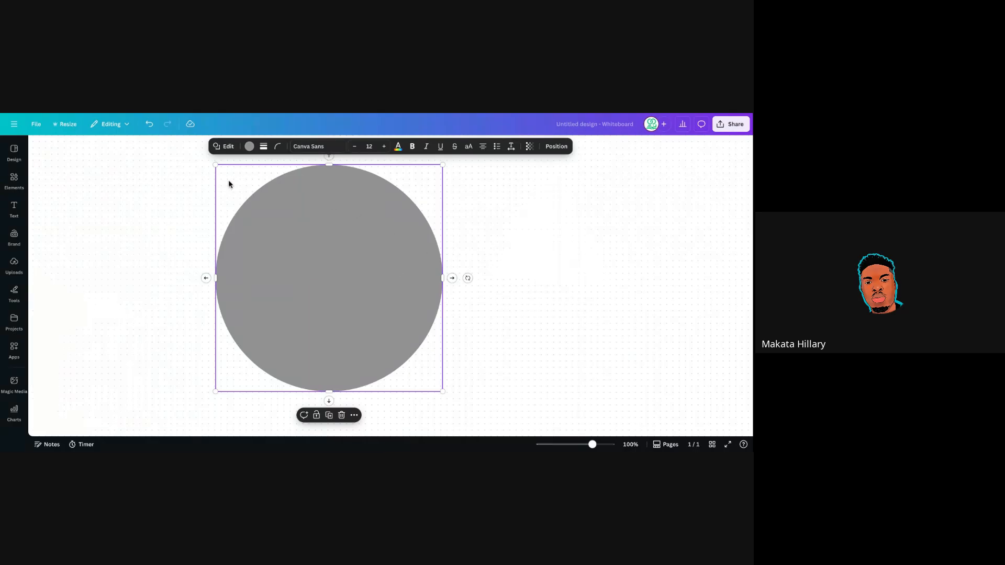
pyautogui.click(478, 212)
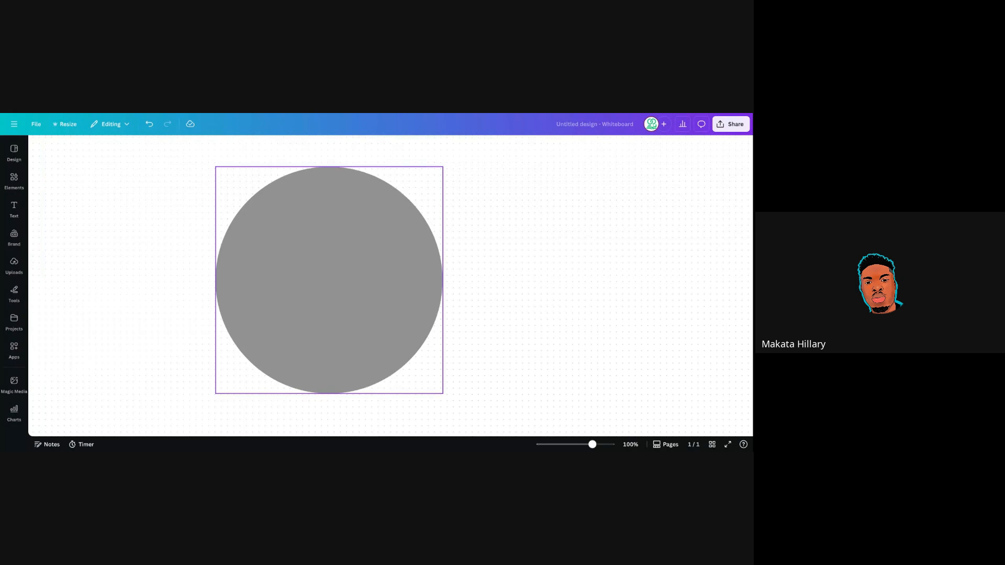
pyautogui.click(161, 138)
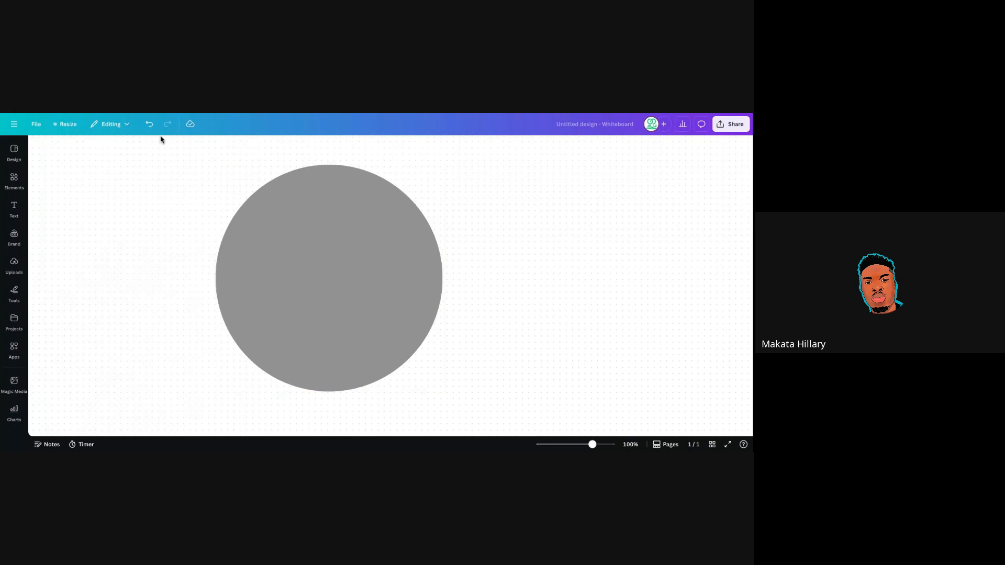
pyautogui.click(11, 126)
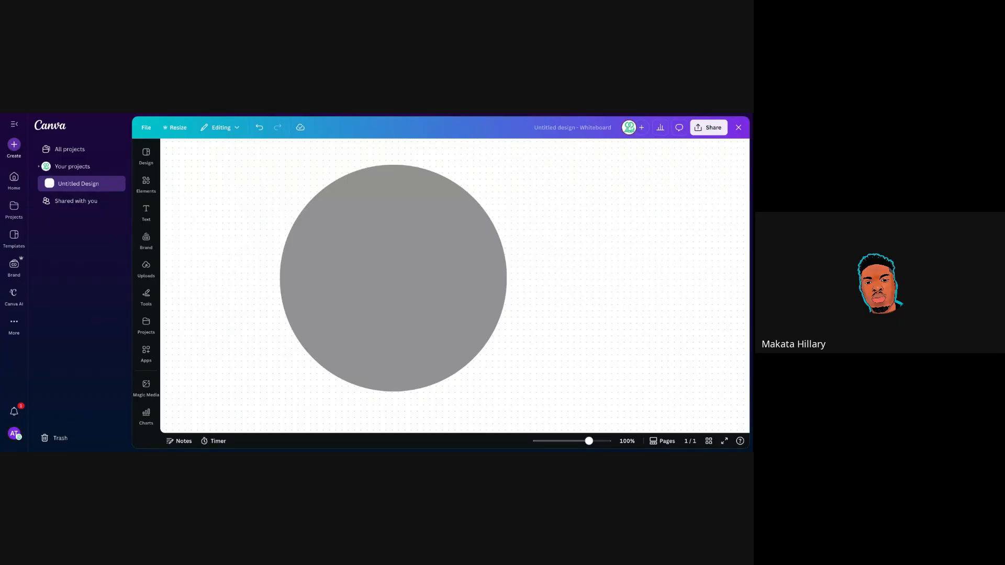
pyautogui.click(14, 145)
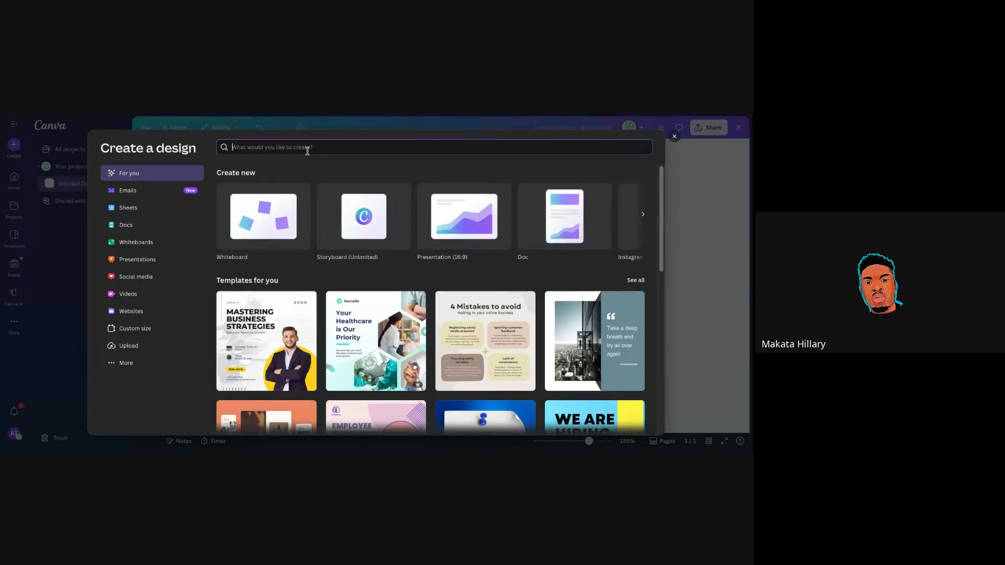
# Search the design types for 'flyer', review the flyer sizes, then close the window.
pyautogui.write('flyer')
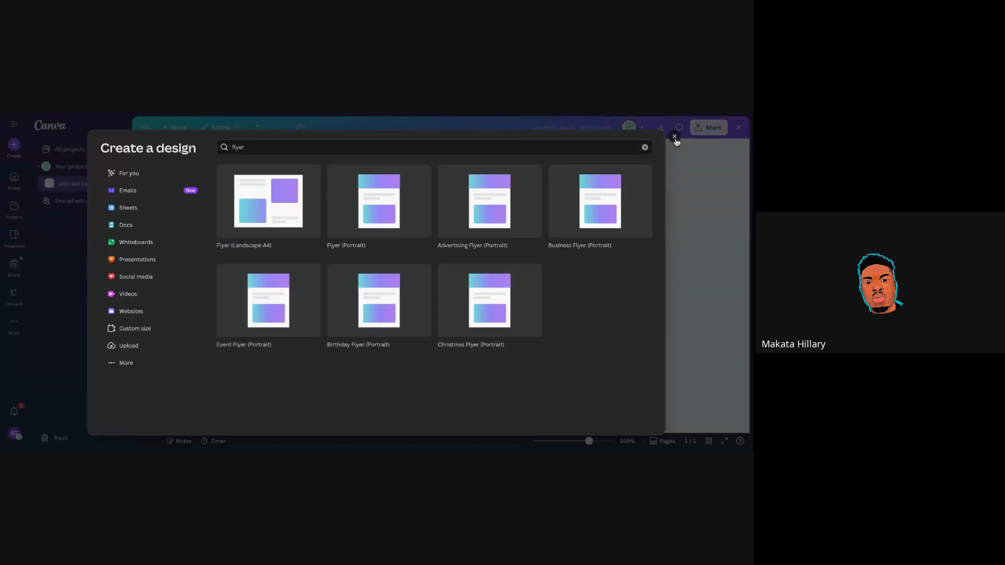
pyautogui.click(674, 136)
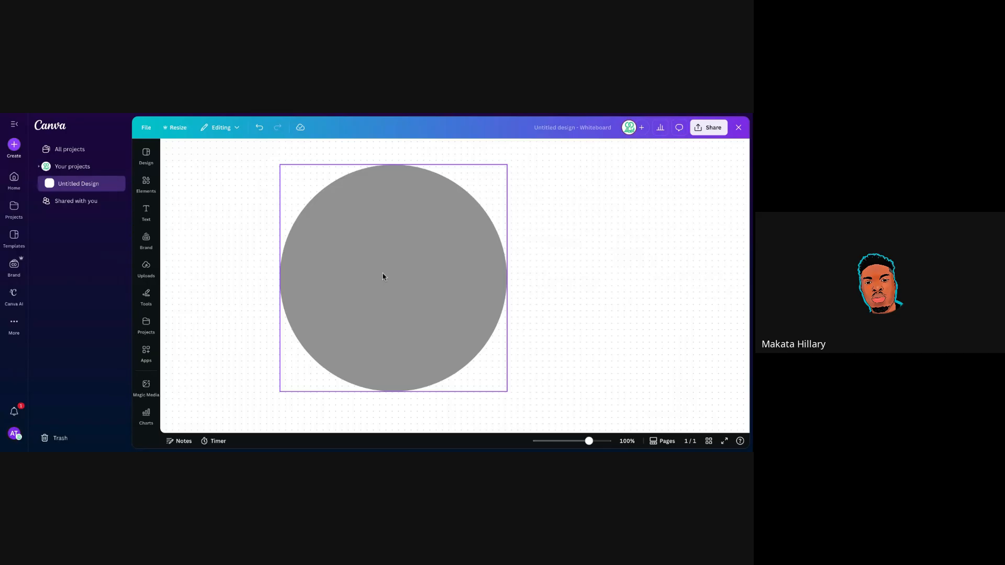
# Delete the grey circle and add a square shape from the Square elements search.
pyautogui.moveTo(382, 276); pyautogui.dragTo(341, 278)
pyautogui.press('Delete')
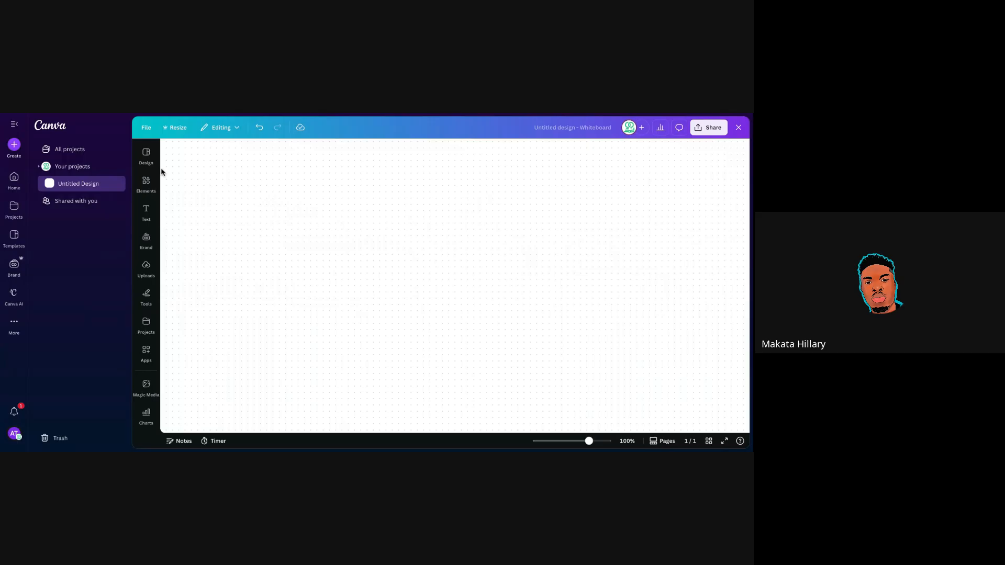
pyautogui.click(143, 192)
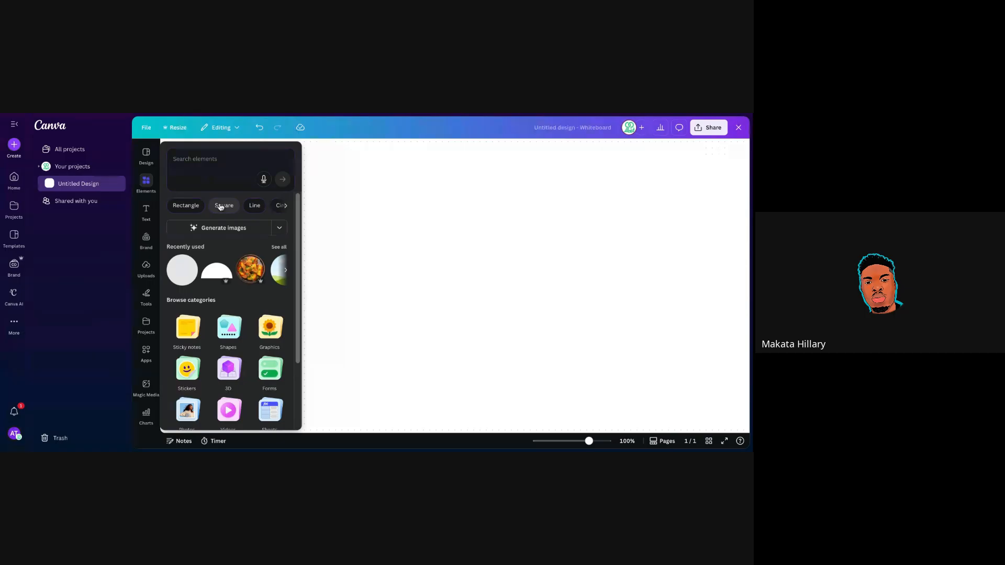
pyautogui.click(221, 206)
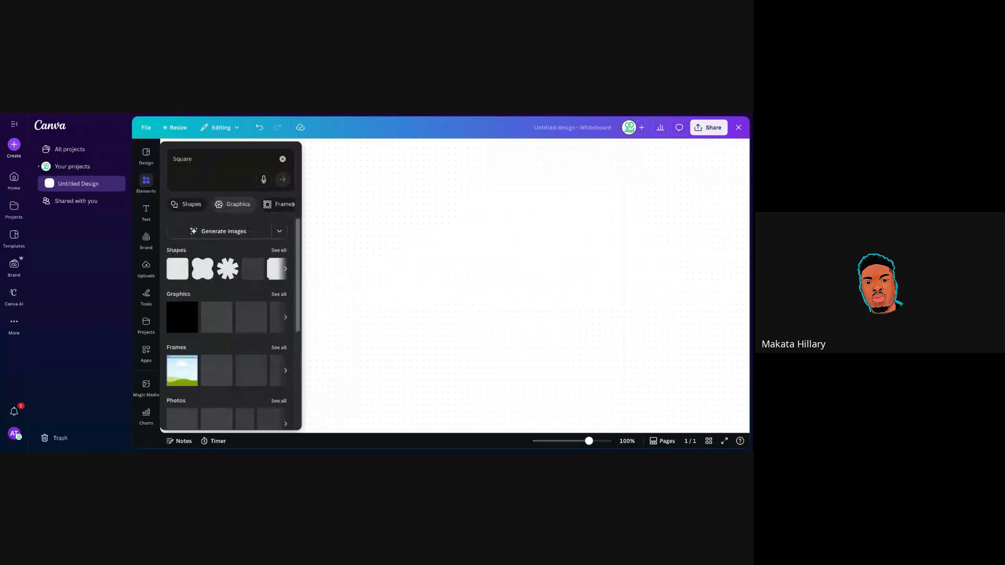
pyautogui.click(176, 272)
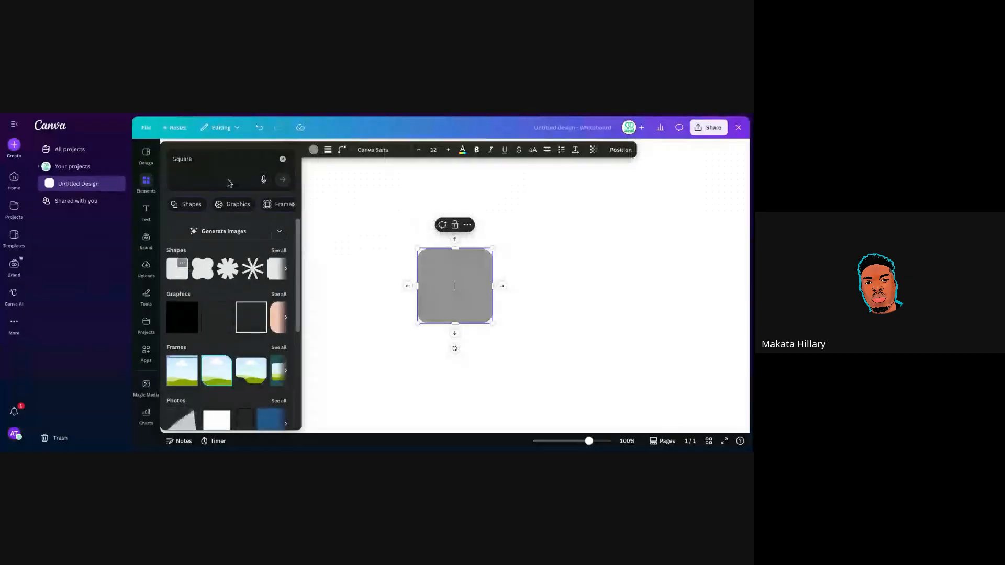
pyautogui.click(283, 159)
# Move the square up-left, stretch it into a portrait rectangle, and set corner rounding to 0.
pyautogui.click(349, 219)
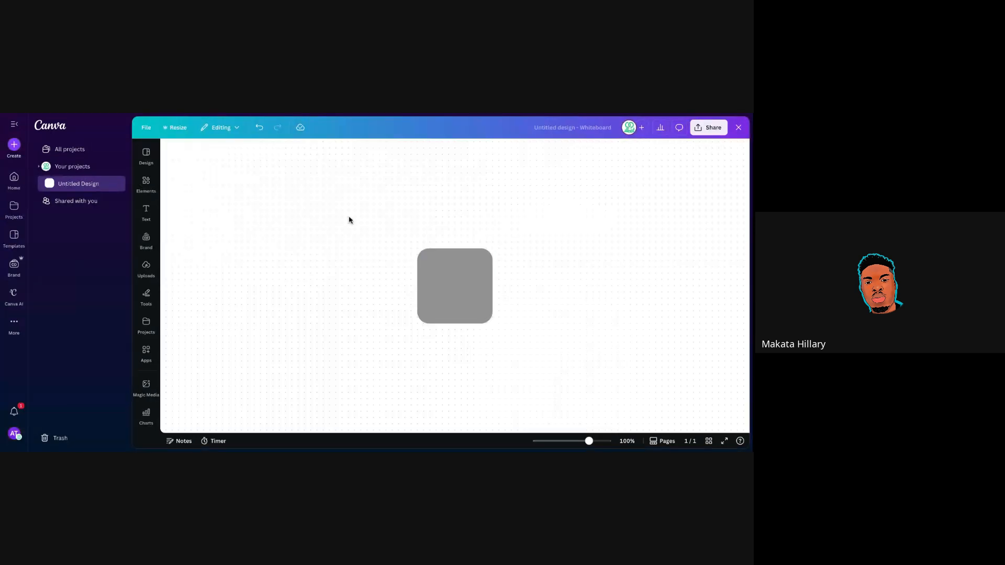
pyautogui.moveTo(430, 272); pyautogui.dragTo(316, 192)
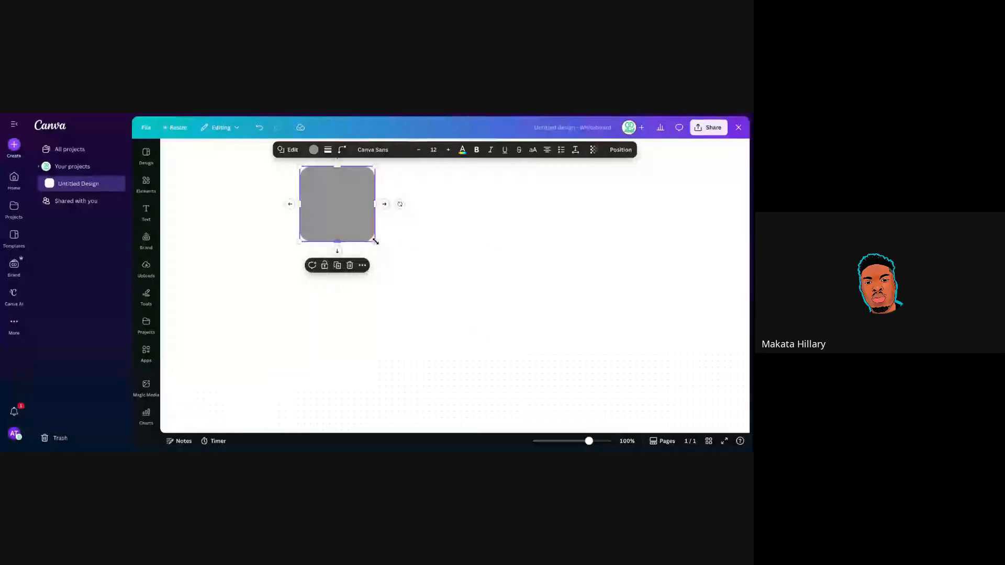
pyautogui.moveTo(375, 242); pyautogui.dragTo(490, 404)
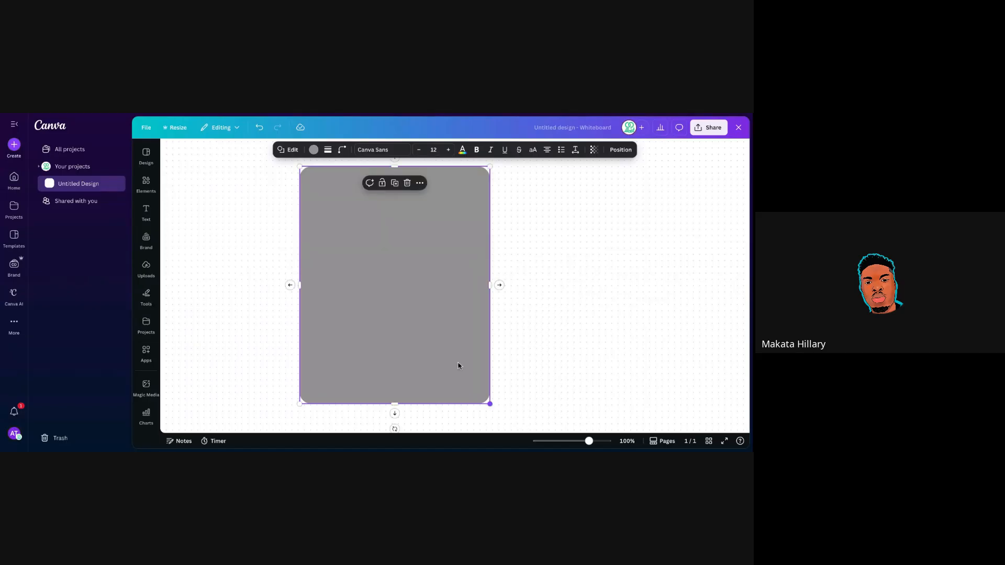
pyautogui.click(338, 152)
pyautogui.moveTo(319, 182); pyautogui.dragTo(280, 182)
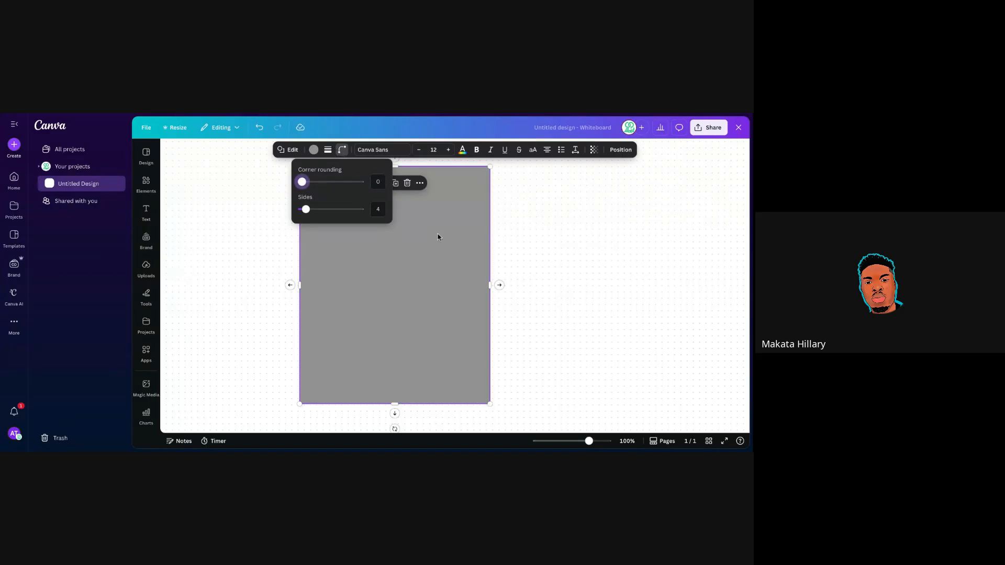
# Fill the rectangle with Black #000000 from Document colours.
pyautogui.click(314, 152)
pyautogui.click(313, 150)
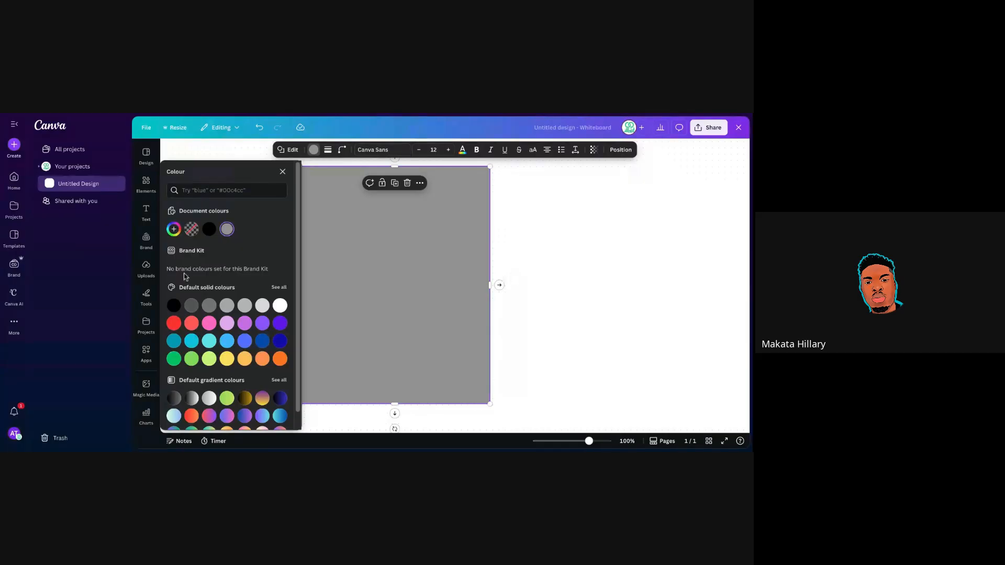
pyautogui.click(209, 233)
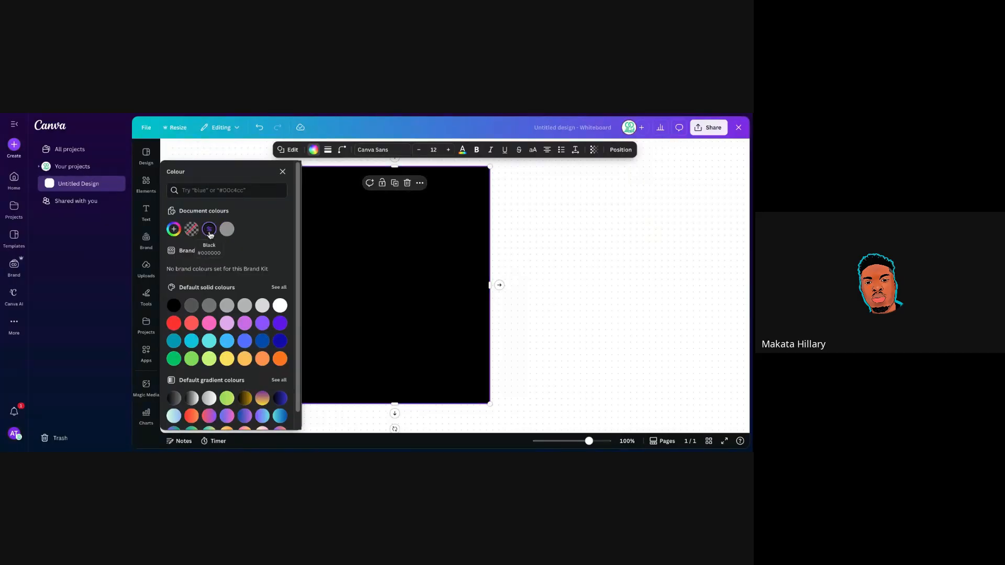
pyautogui.click(501, 239)
pyautogui.click(501, 239)
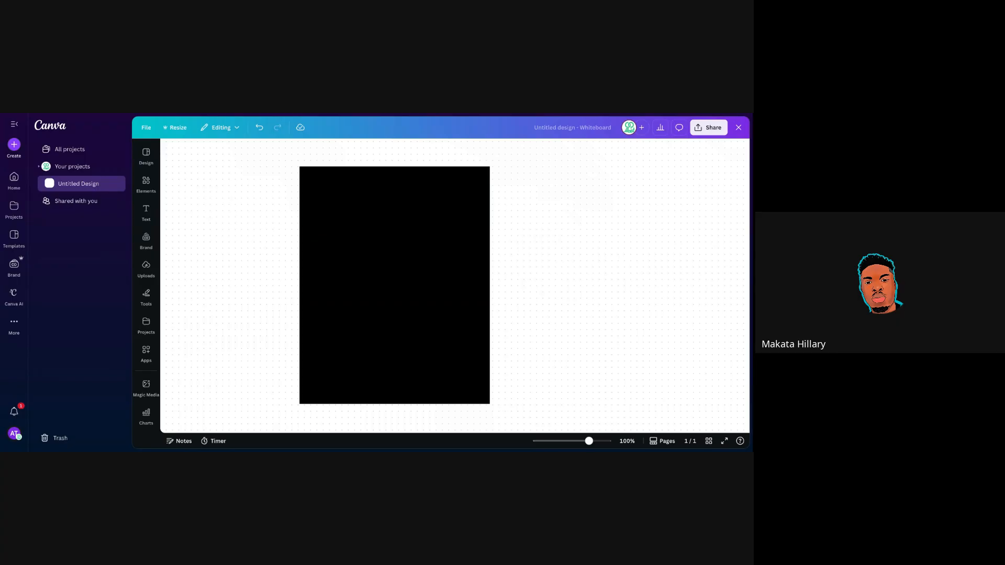
pyautogui.click(405, 270)
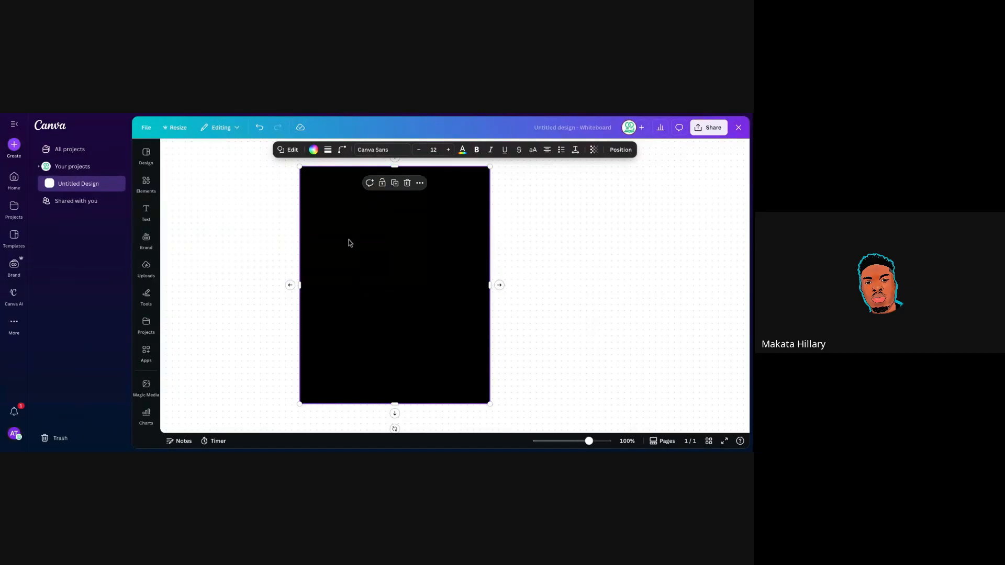
# Leave the black rectangle's colour unchanged, deselect it, and bring up the Text panel.
pyautogui.click(313, 150)
pyautogui.click(283, 171)
pyautogui.click(500, 215)
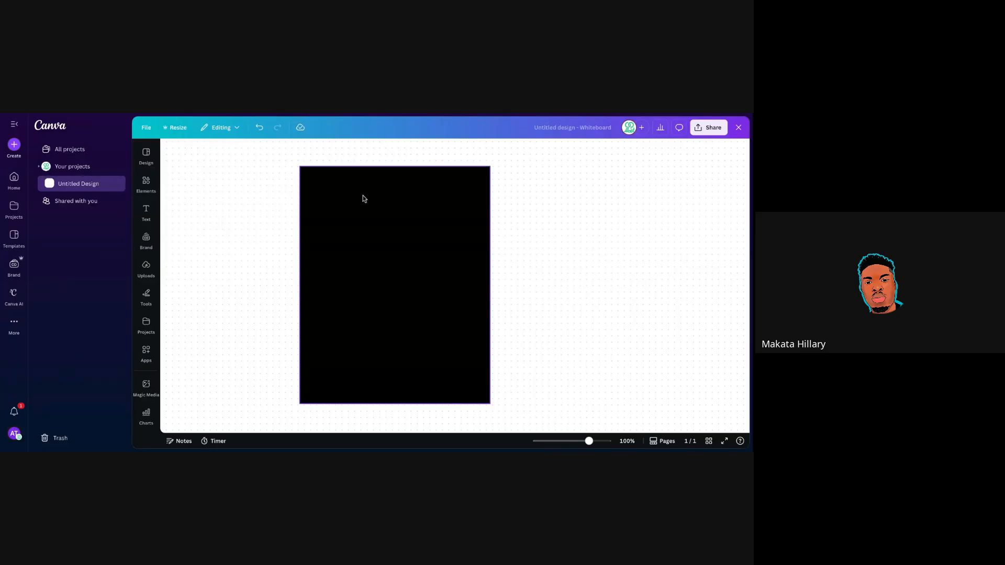
pyautogui.click(379, 253)
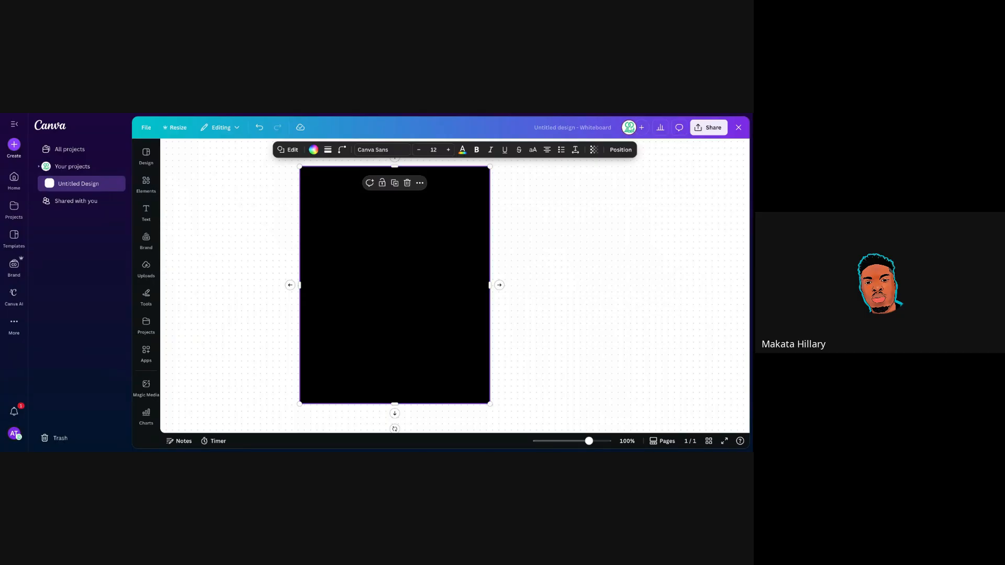
pyautogui.click(198, 238)
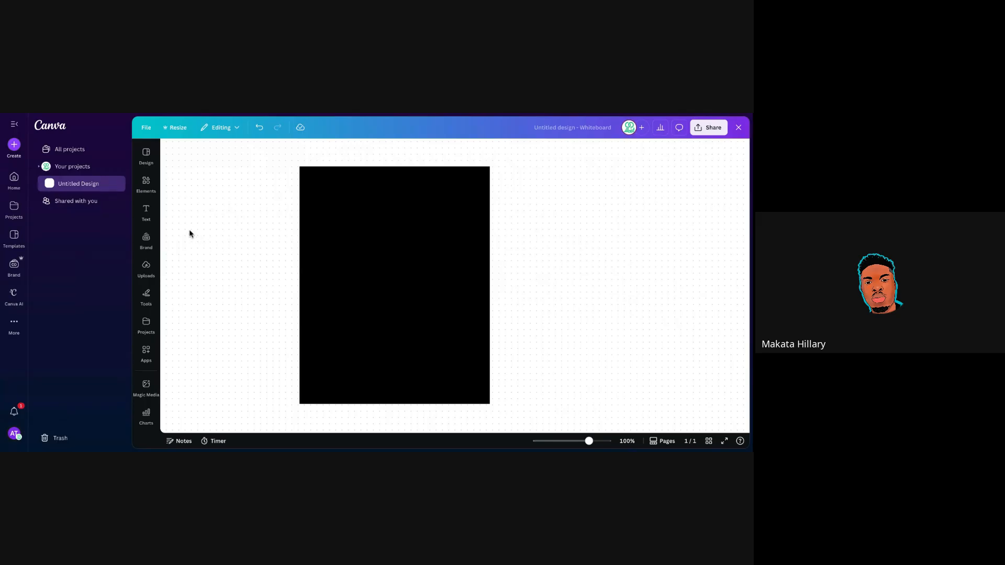
pyautogui.click(146, 211)
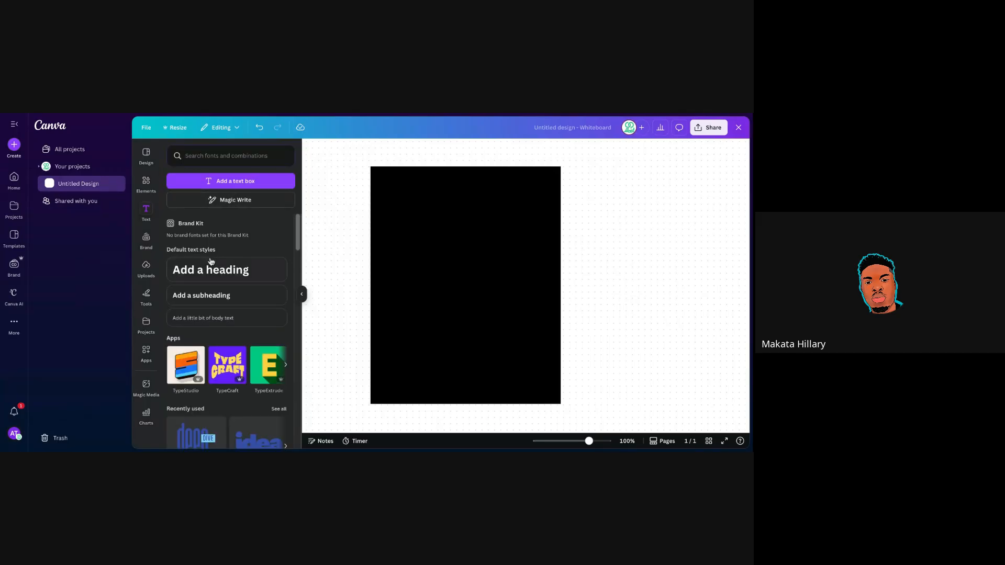
# Add an 'Add a subheading' text box onto the black page and colour its text black.
pyautogui.click(225, 296)
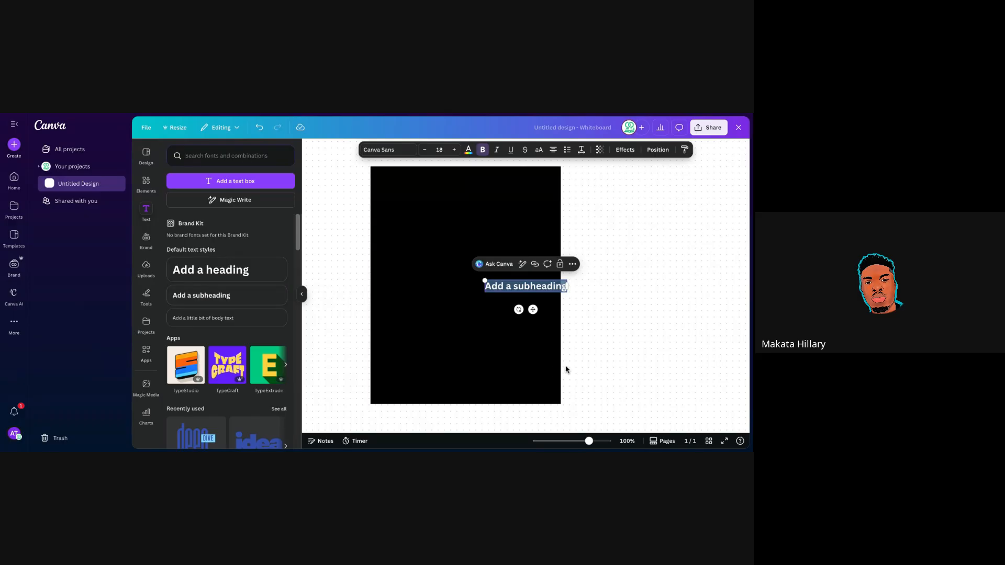
pyautogui.moveTo(531, 310); pyautogui.dragTo(320, 239)
pyautogui.click(339, 277)
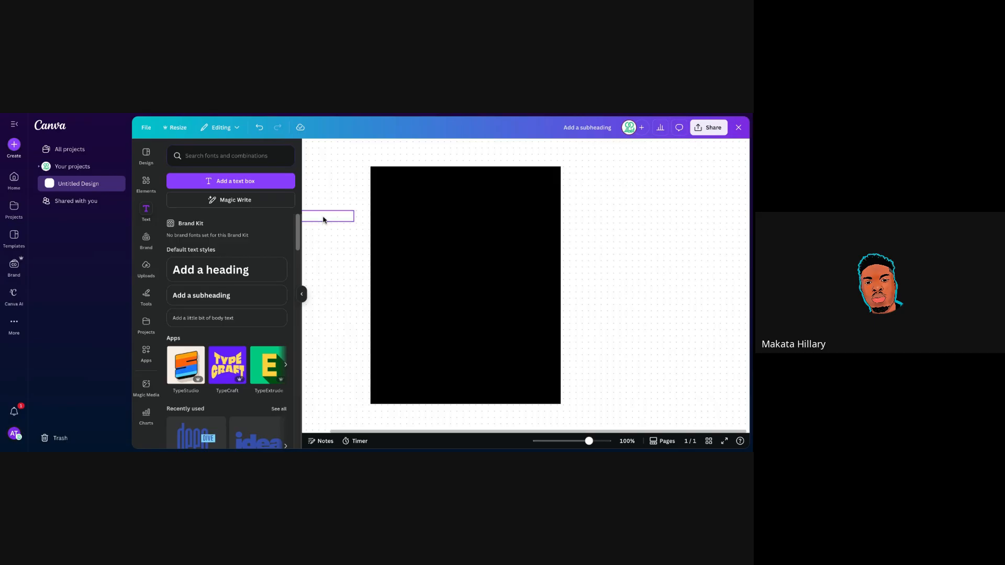
pyautogui.click(330, 216)
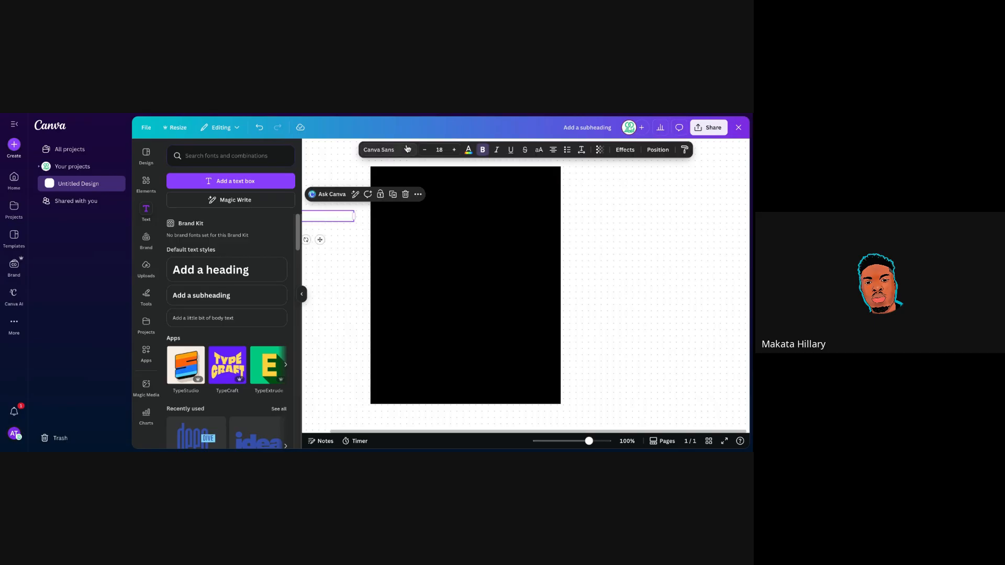
pyautogui.click(468, 150)
pyautogui.click(193, 208)
# Select the subheading text, type 'res', and deselect the stray dark square.
pyautogui.doubleClick(323, 217)
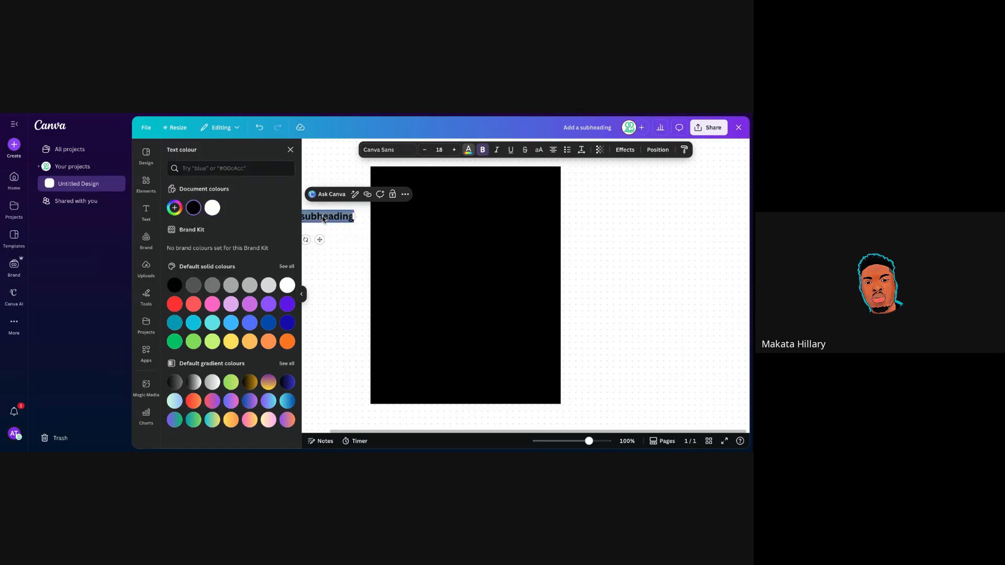
pyautogui.click(302, 294)
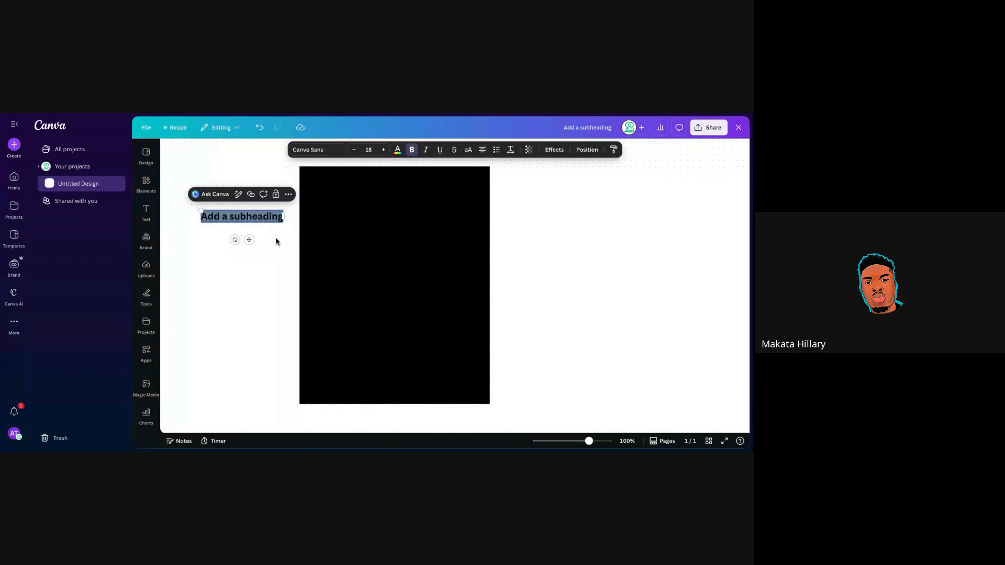
pyautogui.write('res')
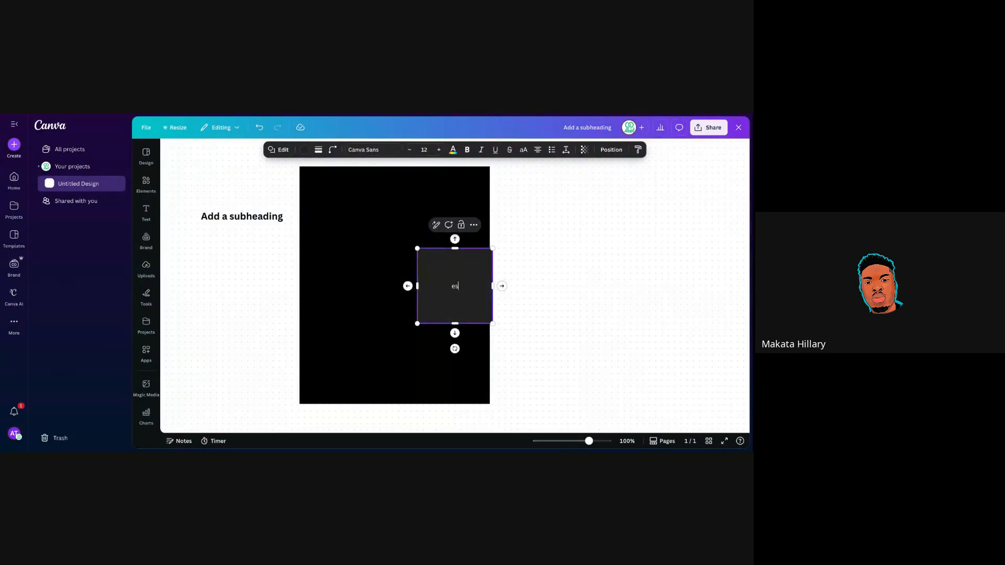
pyautogui.click(525, 265)
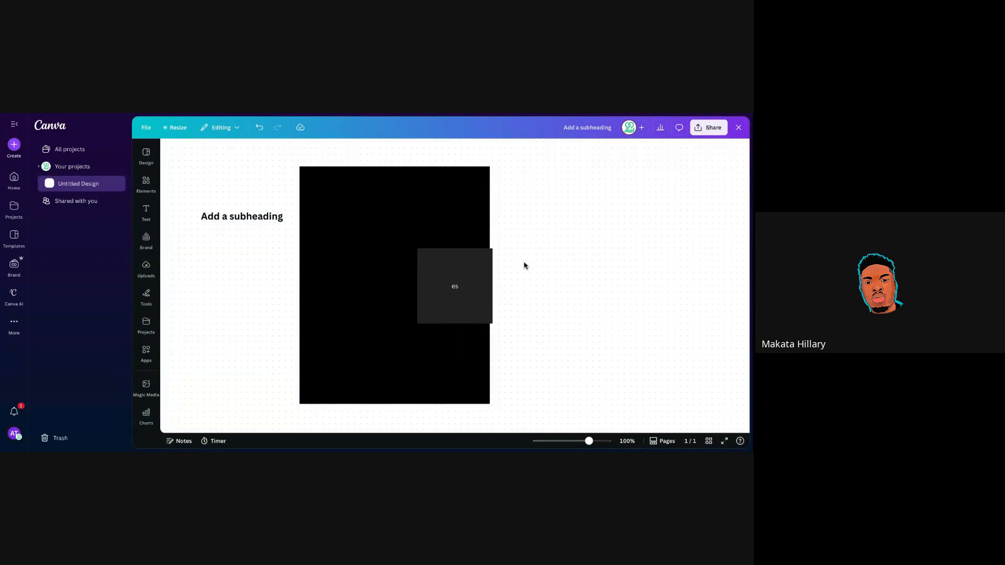
# Delete the stray square and make the subheading's first line 'restaurant flyer'.
pyautogui.click(481, 272)
pyautogui.press('Delete')
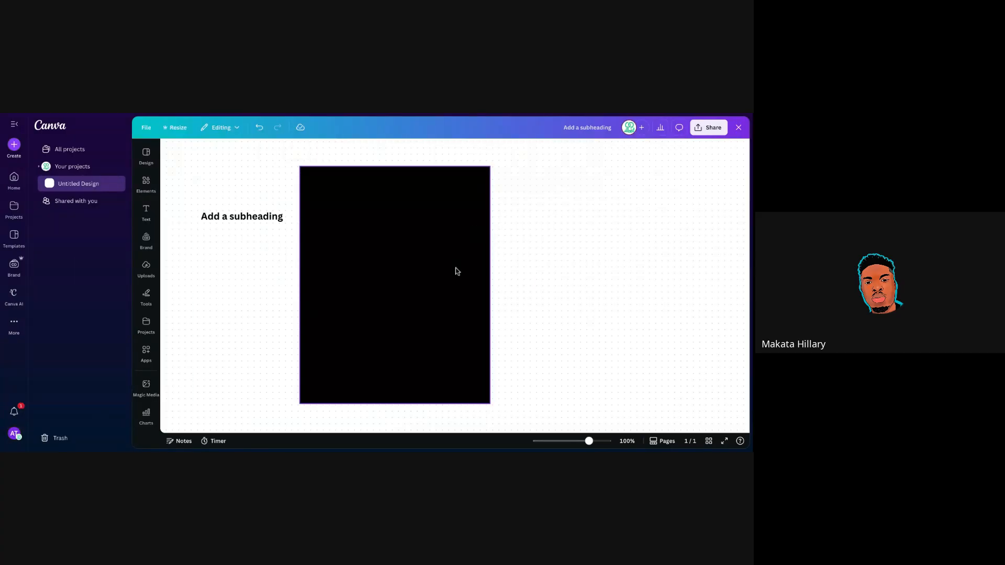
pyautogui.doubleClick(248, 220)
pyautogui.write('r')
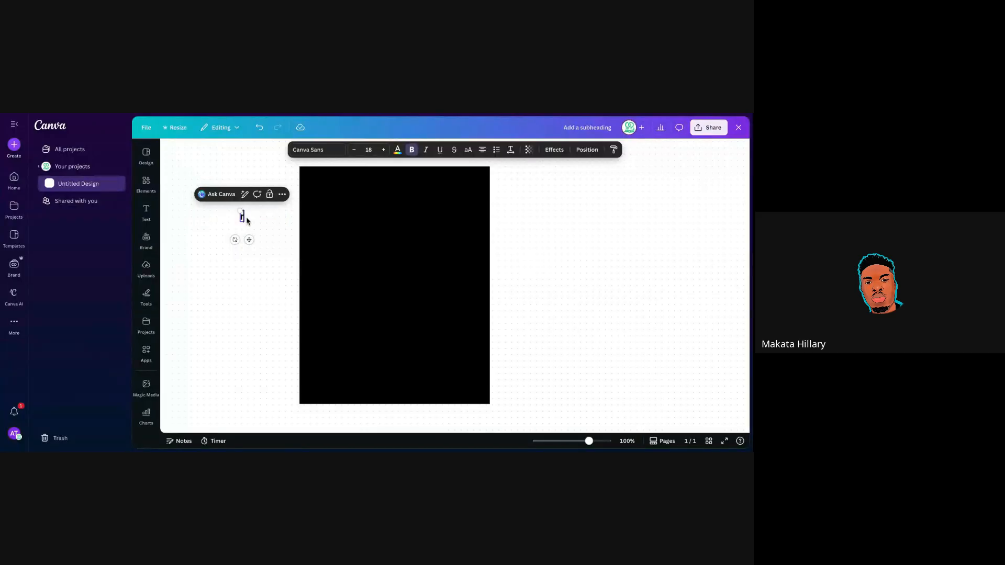
pyautogui.write('estuarant')
pyautogui.hotkey('ctrl', 'a')
pyautogui.click(267, 222)
pyautogui.write('flyer')
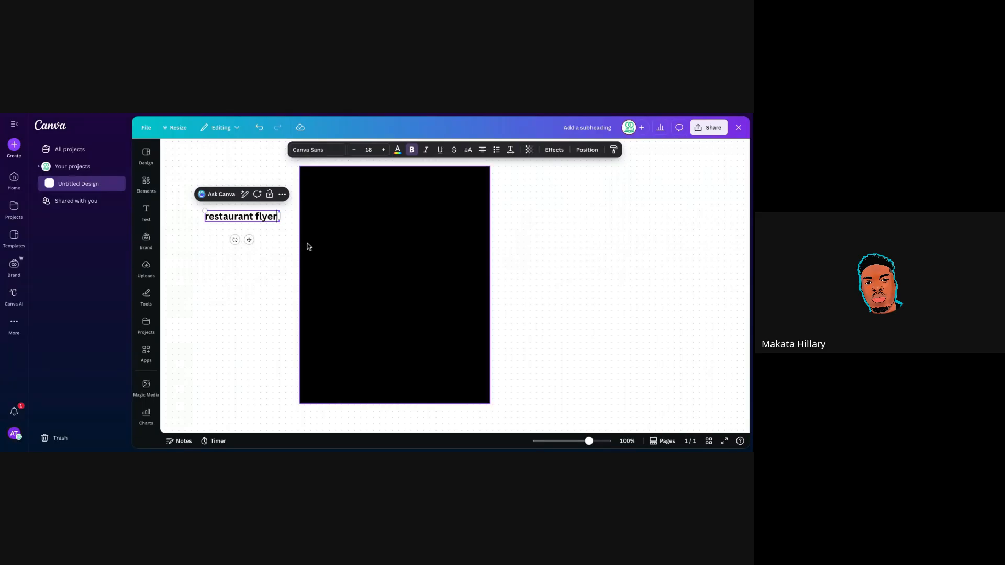
# Add the lines 'plate of food', 'name of the business' and 'slogan'.
pyautogui.press('Return')
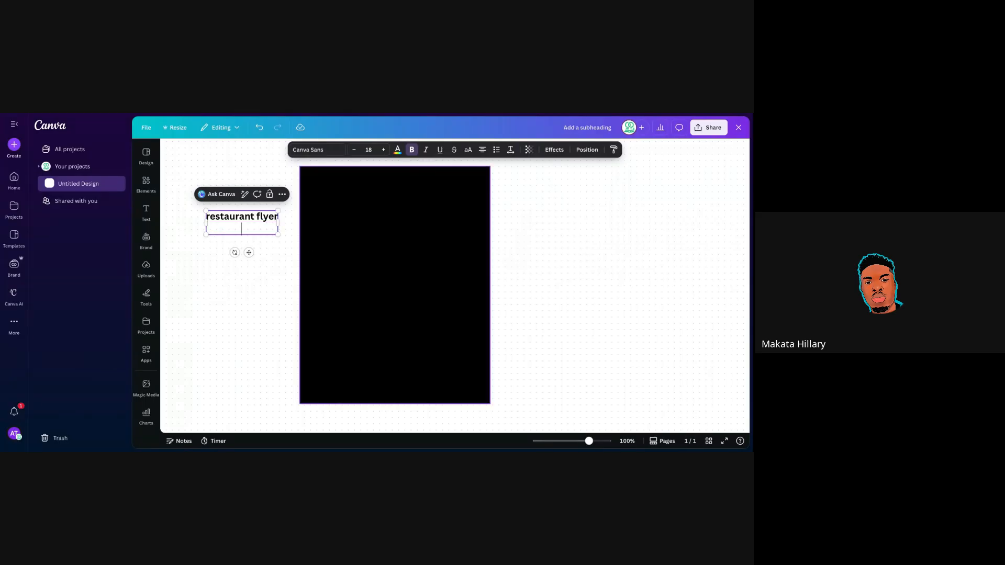
pyautogui.write('plate of food')
pyautogui.press('Return')
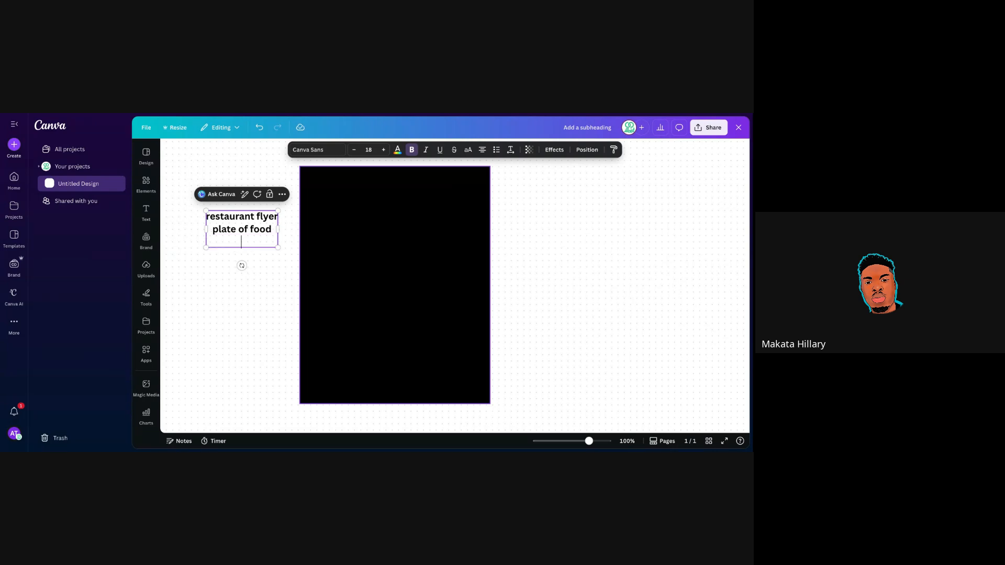
pyautogui.write('name of the busin')
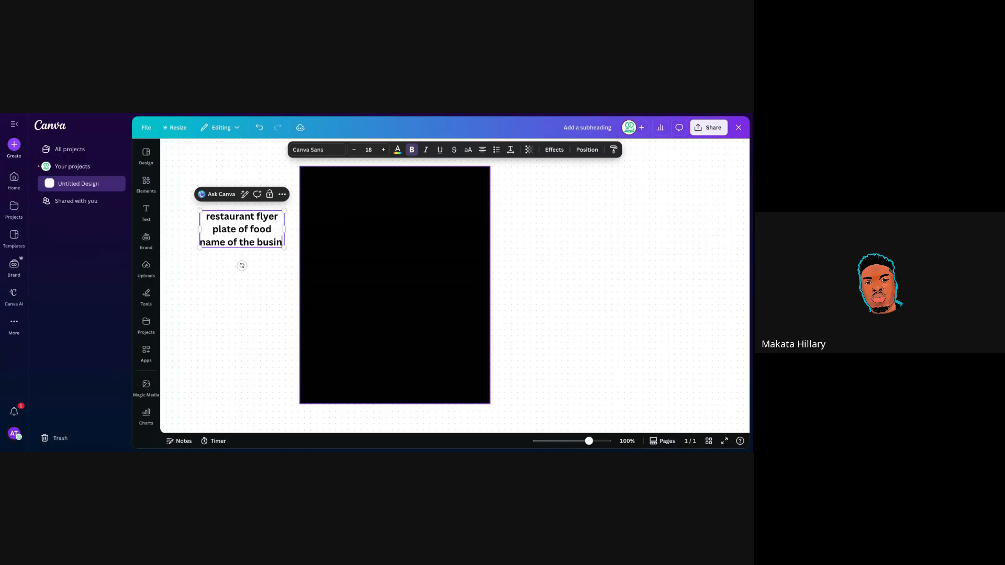
pyautogui.write('ess')
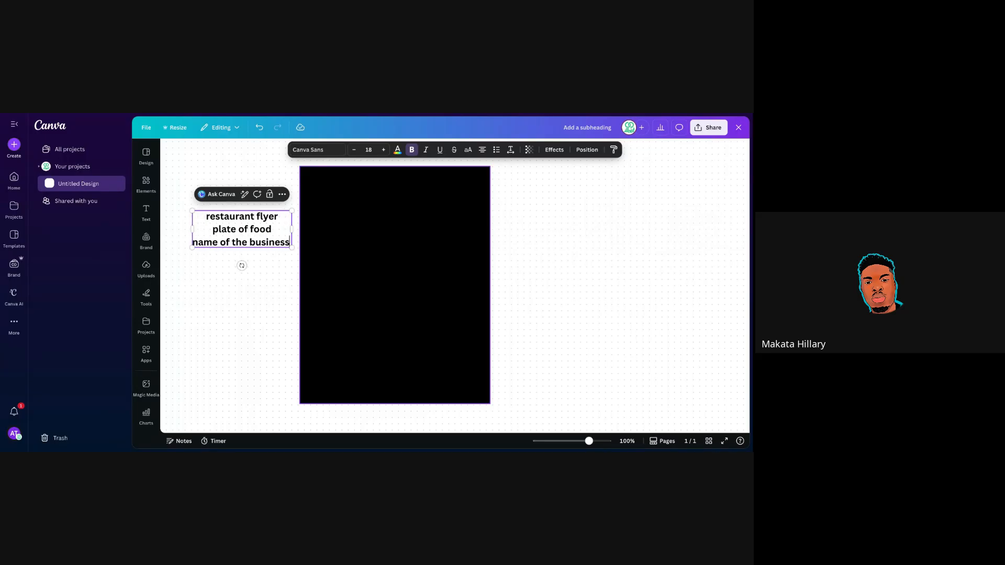
pyautogui.press('Return')
pyautogui.write('slogan')
# Add a fifth line reading 'contact us: phone, the webs', fixing typos.
pyautogui.press('Return')
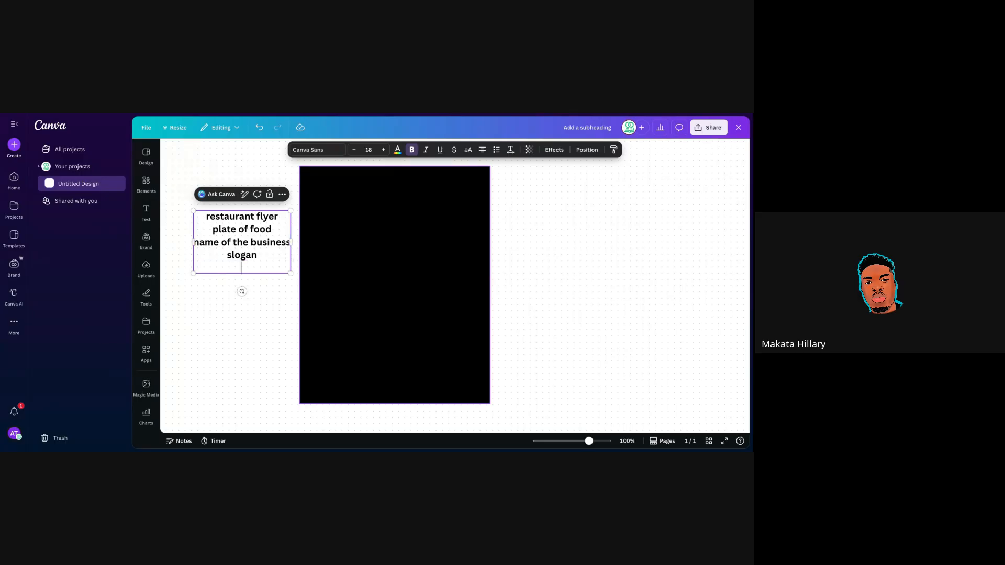
pyautogui.write('contact')
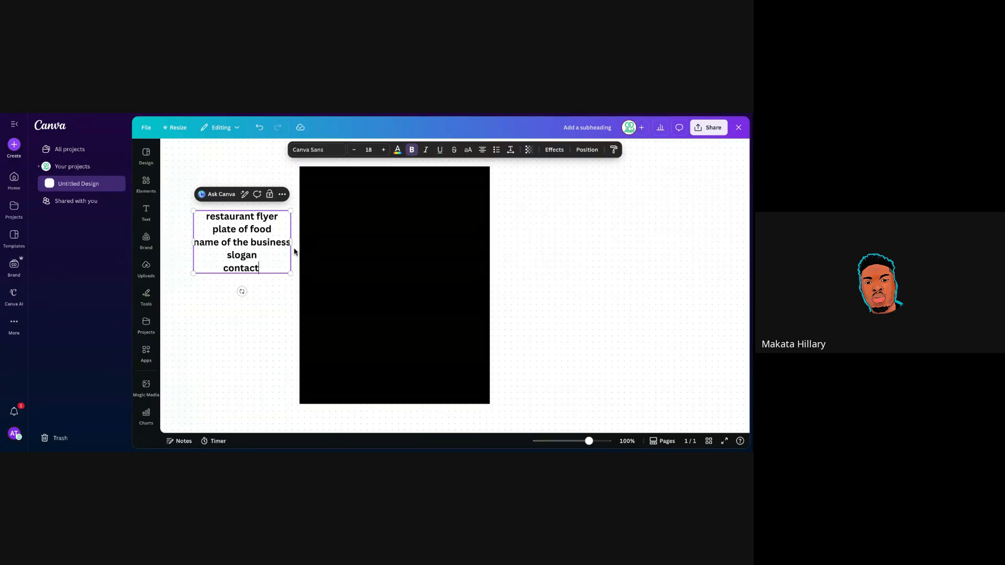
pyautogui.write(':')
pyautogui.press('BackSpace')
pyautogui.write('us: phone a')
pyautogui.press('BackSpace')
pyautogui.press('BackSpace')
pyautogui.write(', th')
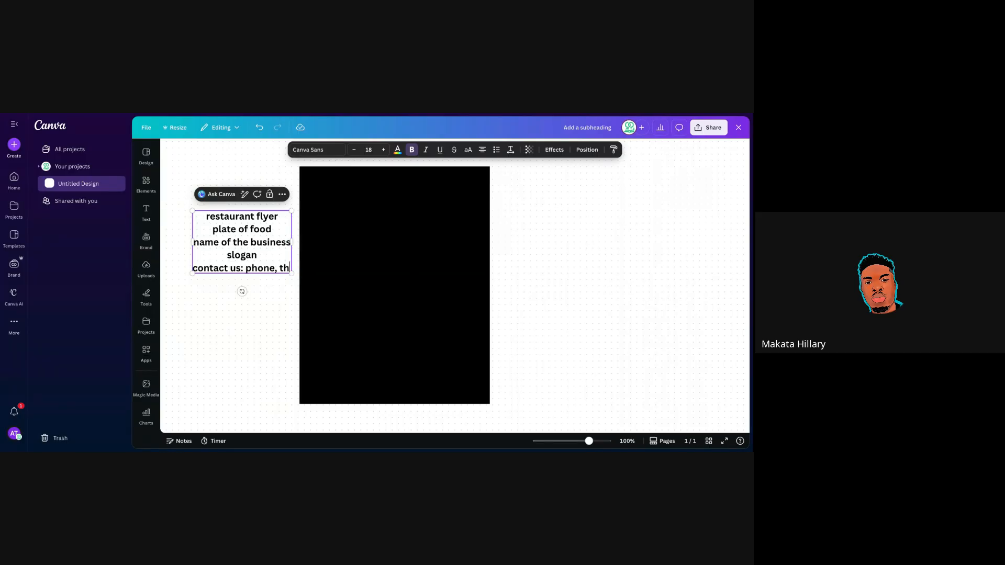
pyautogui.write('e webs')
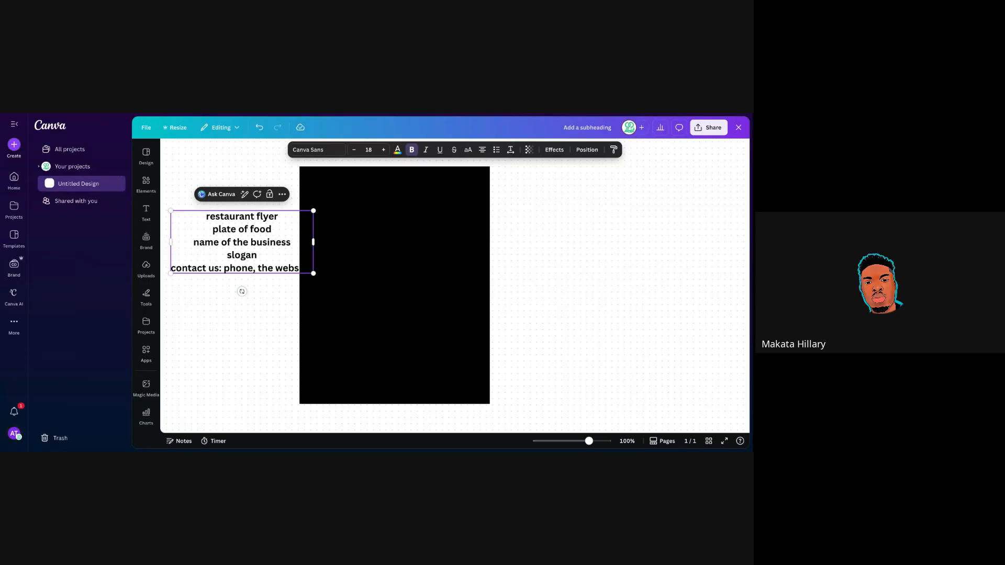
# Scale the outline text box down to about size 14.3 and reselect all its text.
pyautogui.moveTo(313, 274); pyautogui.dragTo(284, 269)
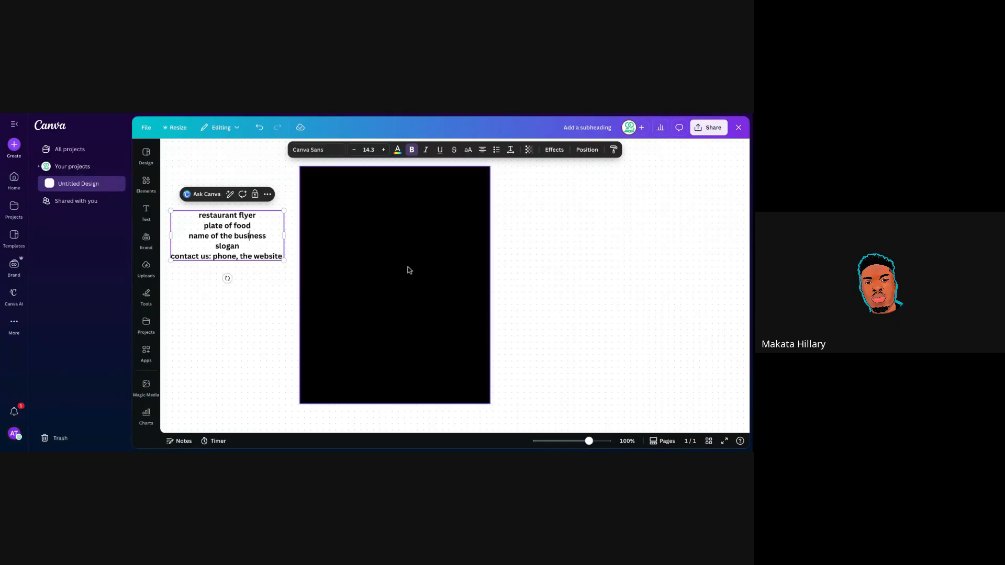
pyautogui.click(530, 260)
pyautogui.click(215, 218)
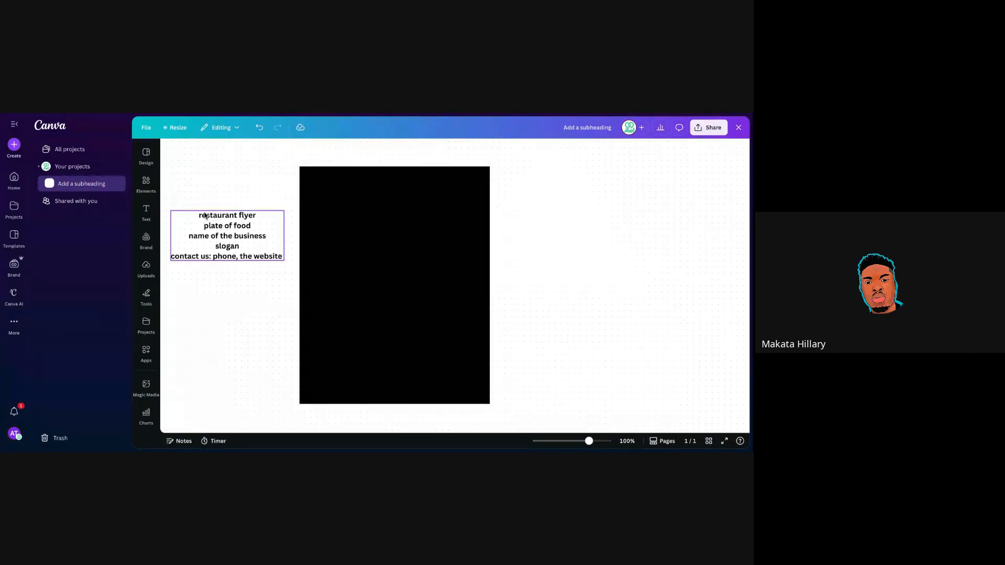
pyautogui.tripleClick(216, 218)
pyautogui.hotkey('ctrl', 'a')
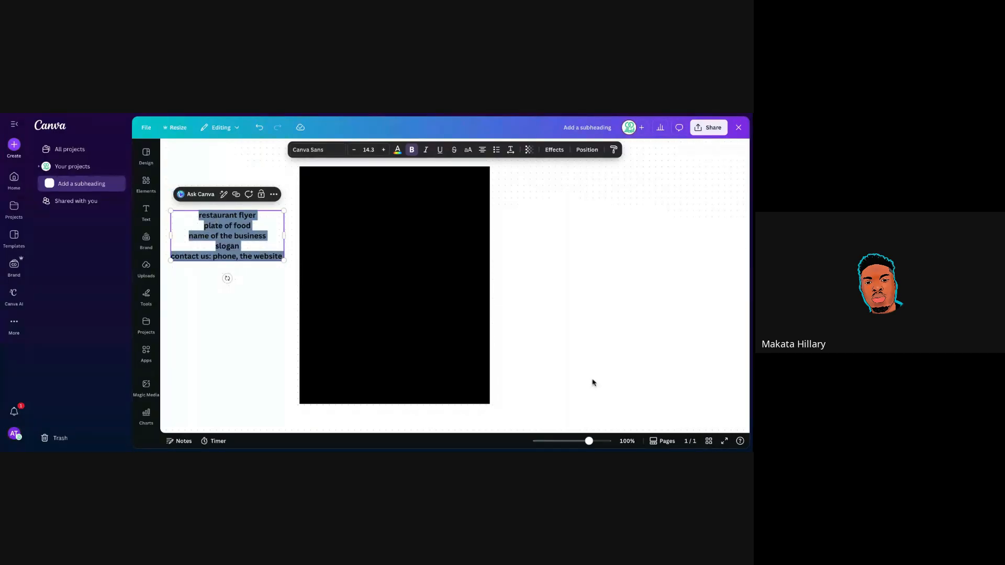
pyautogui.press('Escape')
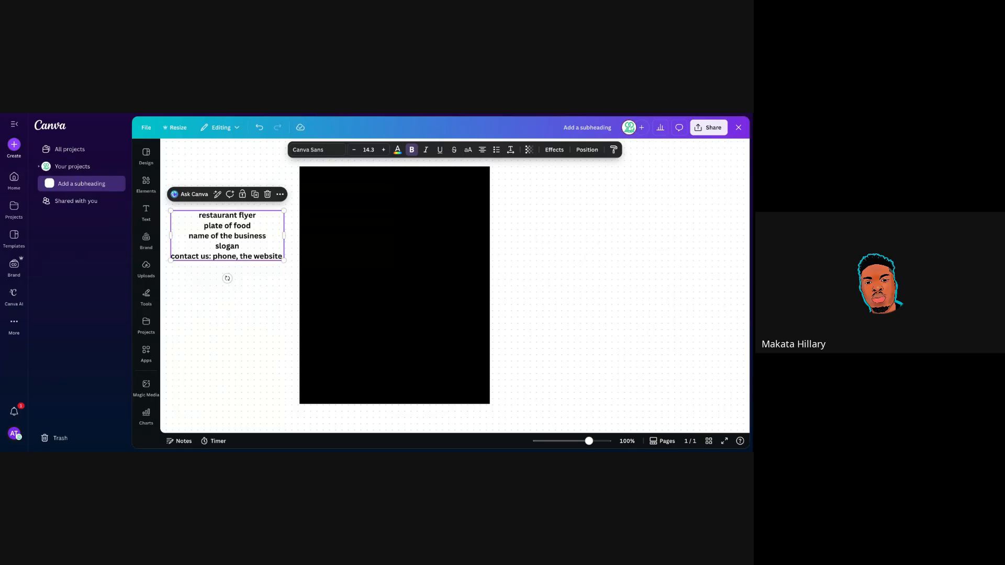
# Drag the black rectangle's corner out slightly to about 496 × 613, then deselect it.
pyautogui.click(434, 319)
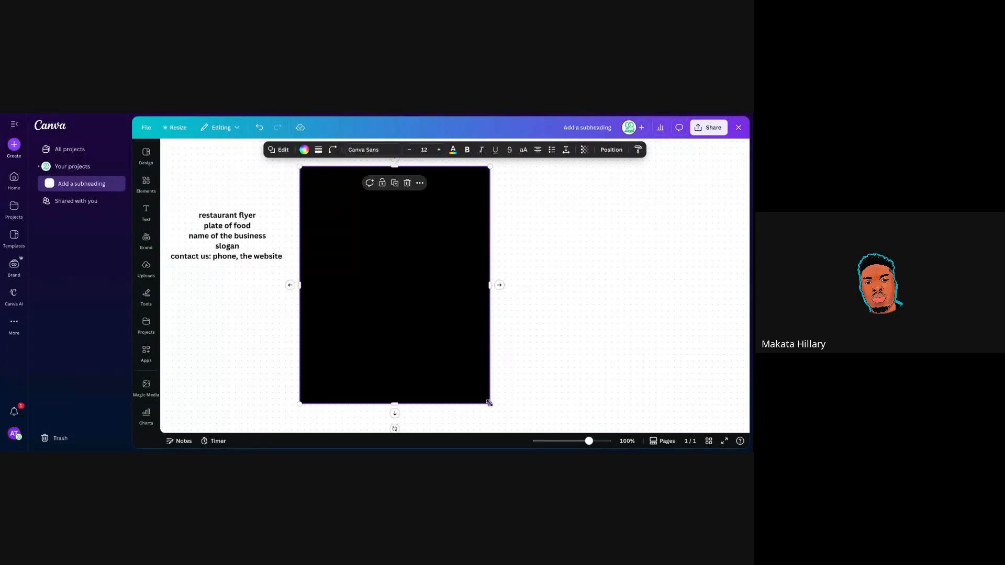
pyautogui.moveTo(492, 406); pyautogui.dragTo(500, 411)
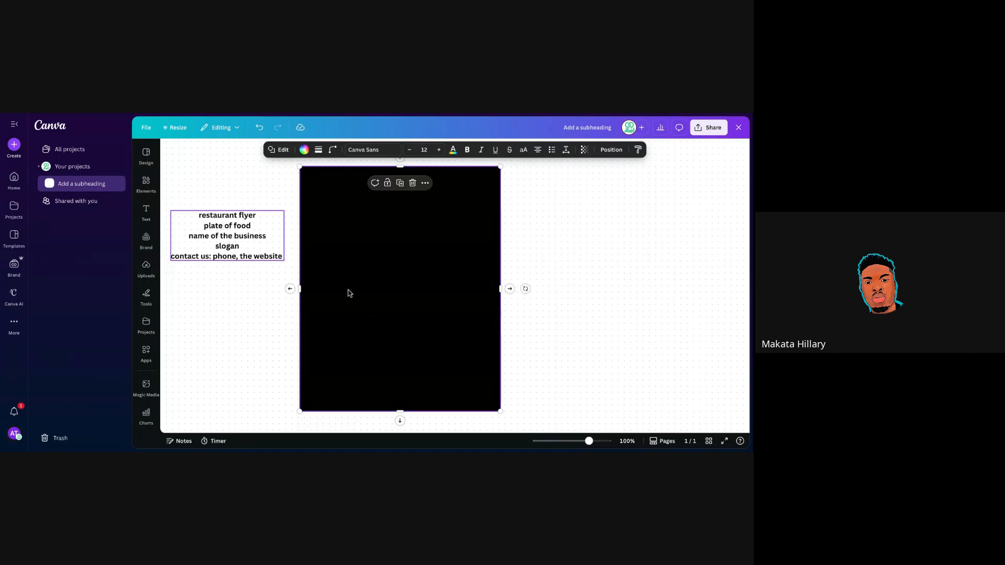
pyautogui.click(525, 233)
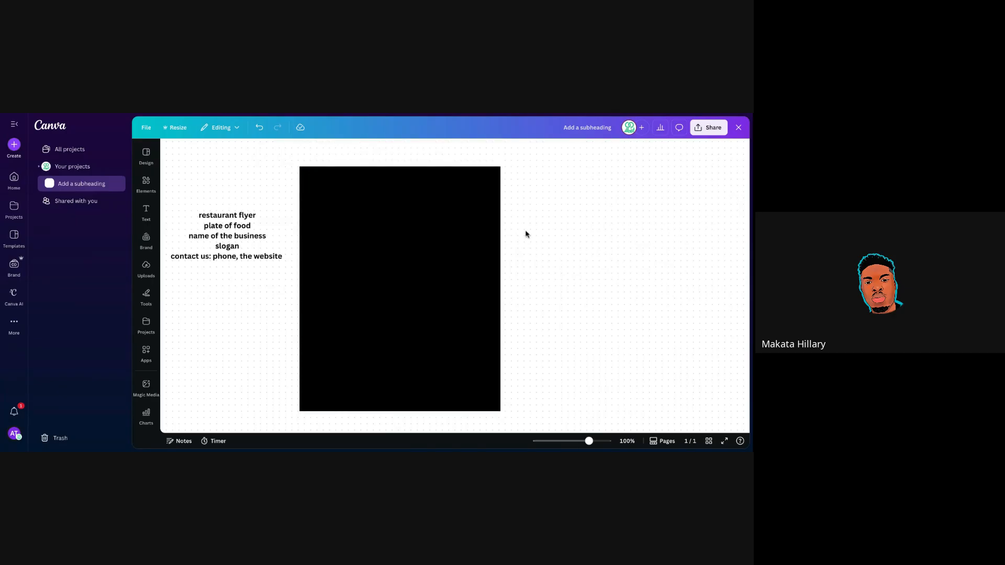
pyautogui.click(363, 251)
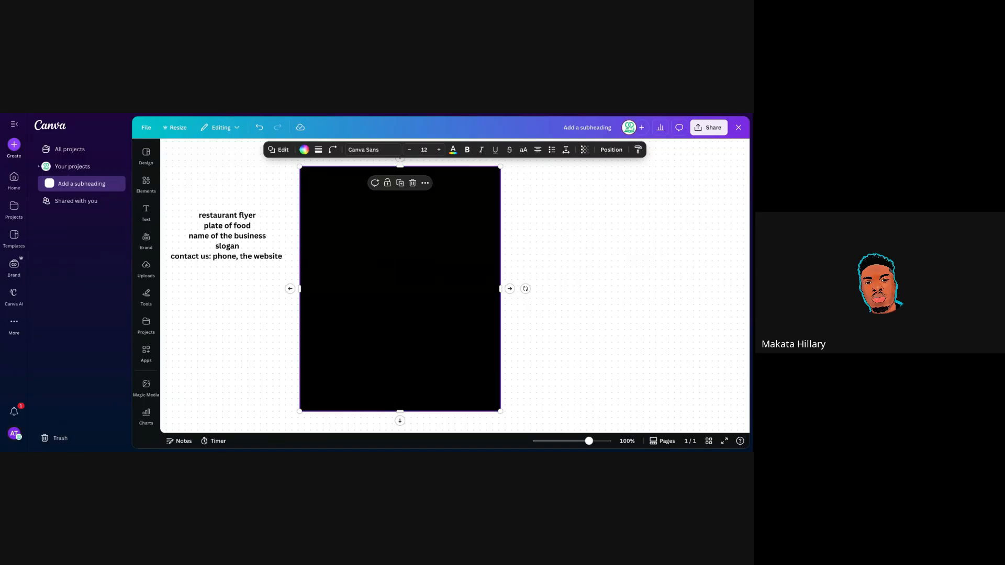
pyautogui.click(516, 226)
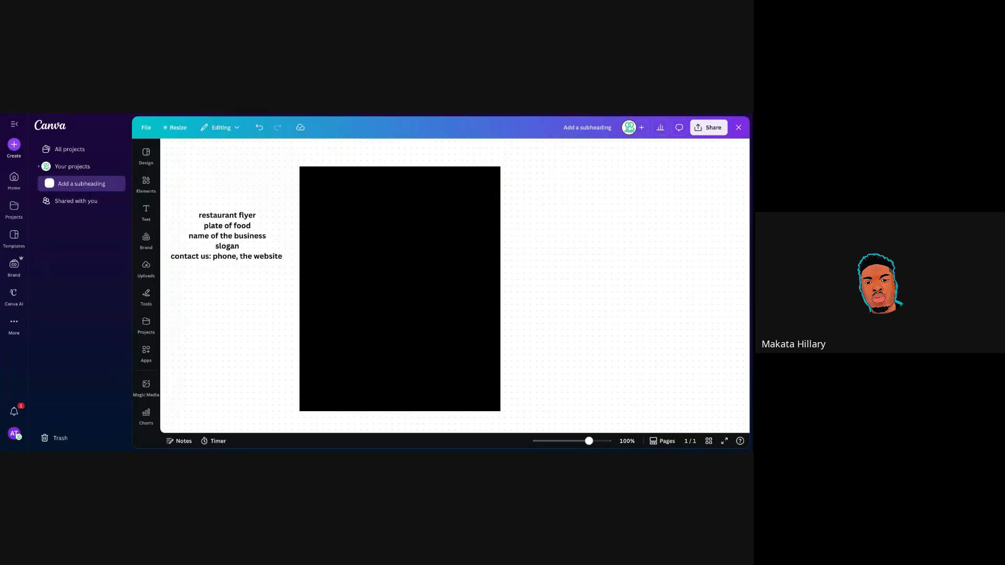
# Delete the five-line planning-notes text block beside the page, leaving only the black page.
pyautogui.click(213, 249)
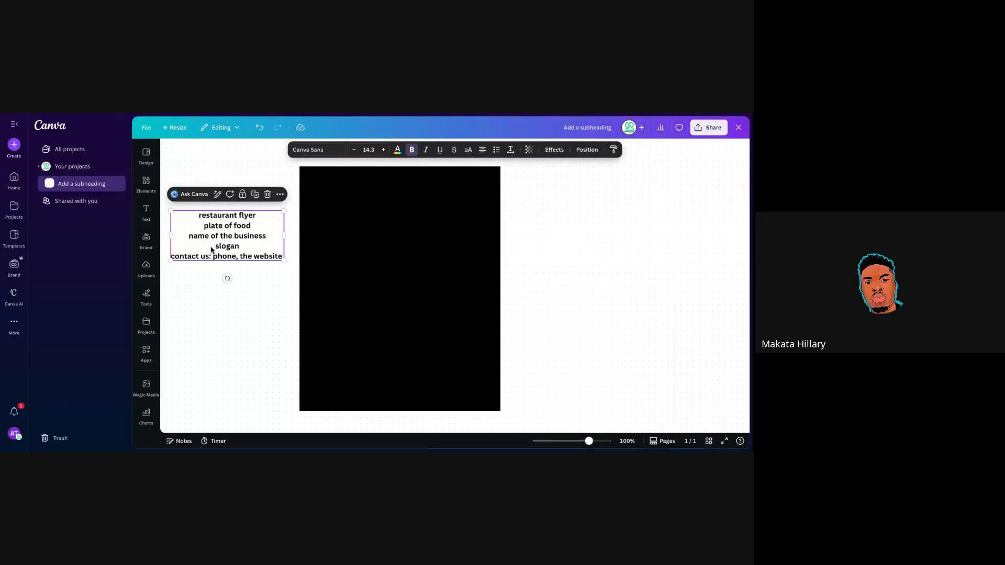
pyautogui.click(267, 195)
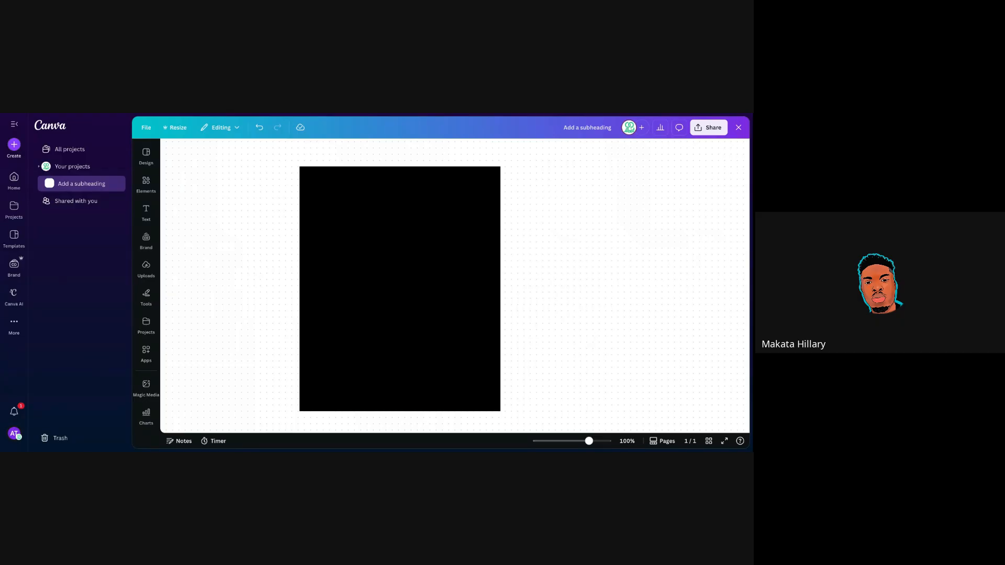
pyautogui.click(316, 259)
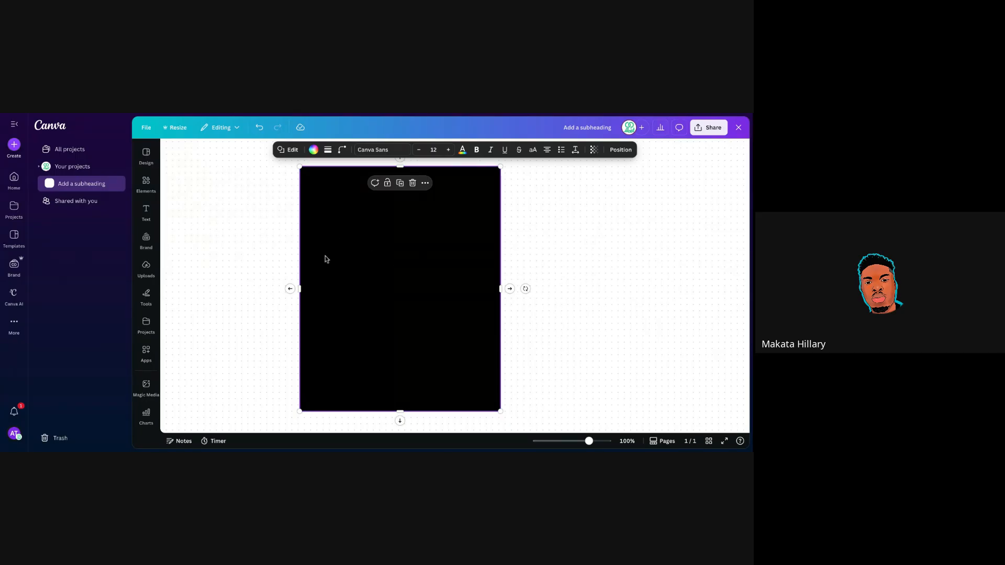
pyautogui.click(196, 217)
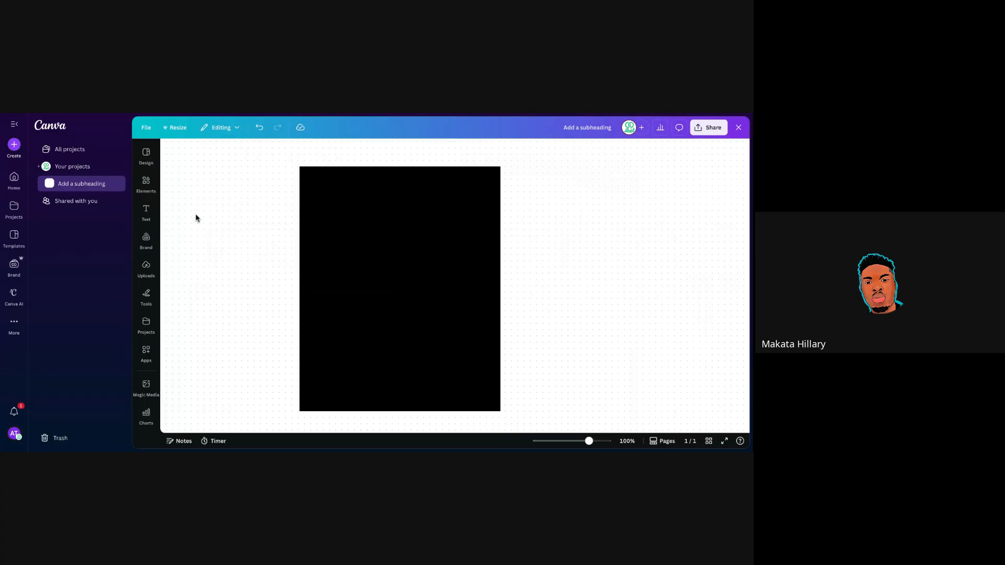
# Add a default 'Add a heading' text box and move it near the page's top-left.
pyautogui.click(147, 213)
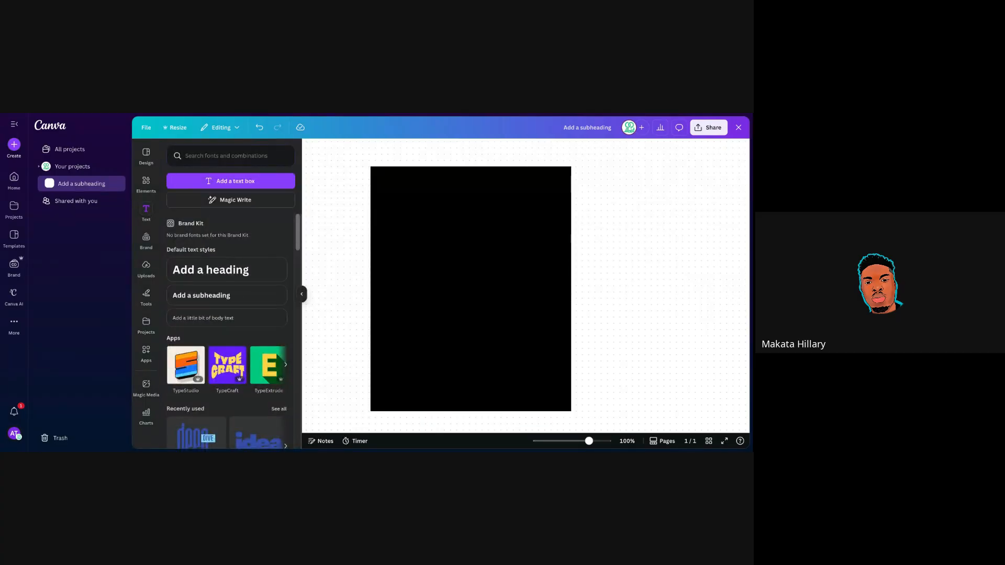
pyautogui.click(205, 273)
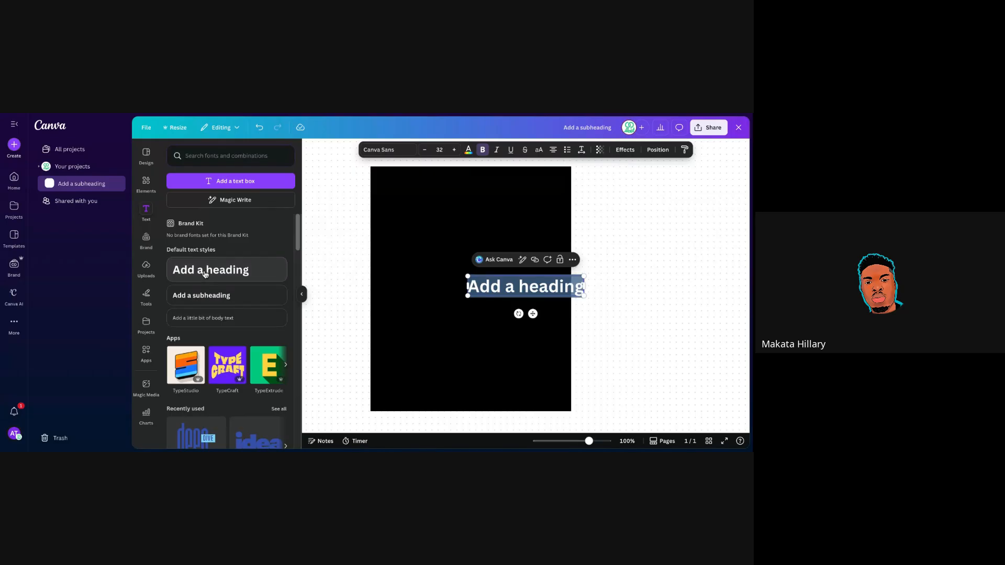
pyautogui.click(302, 295)
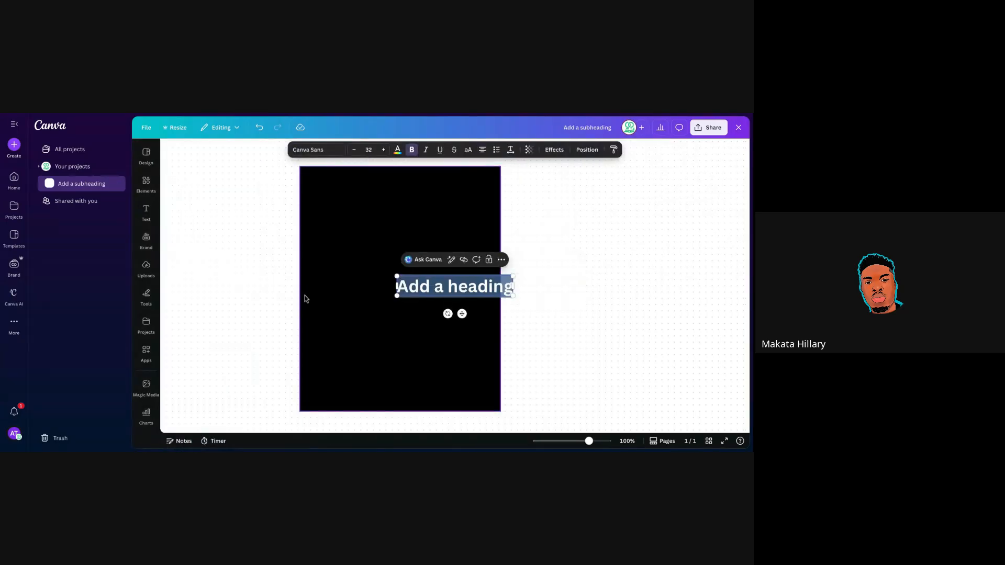
pyautogui.moveTo(462, 314); pyautogui.dragTo(377, 247)
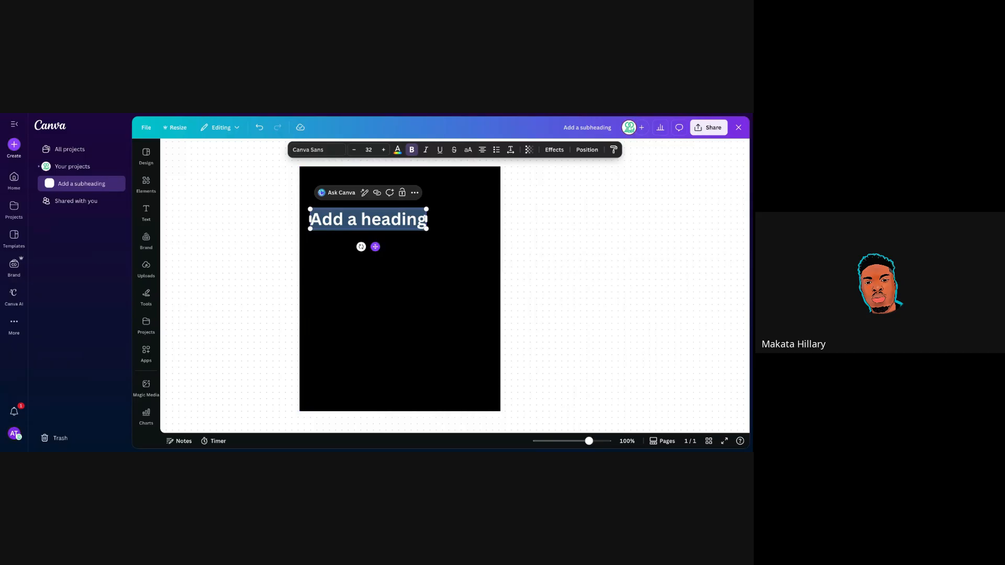
# Adjust the heading's rotation, settling on a slight tilt of about 6°.
pyautogui.moveTo(375, 247); pyautogui.dragTo(386, 256)
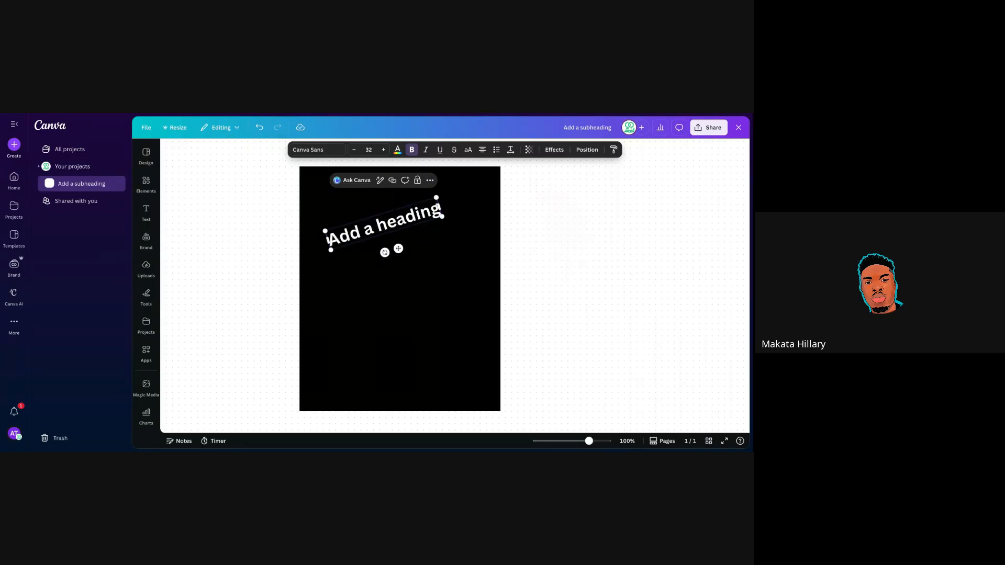
pyautogui.click(364, 229)
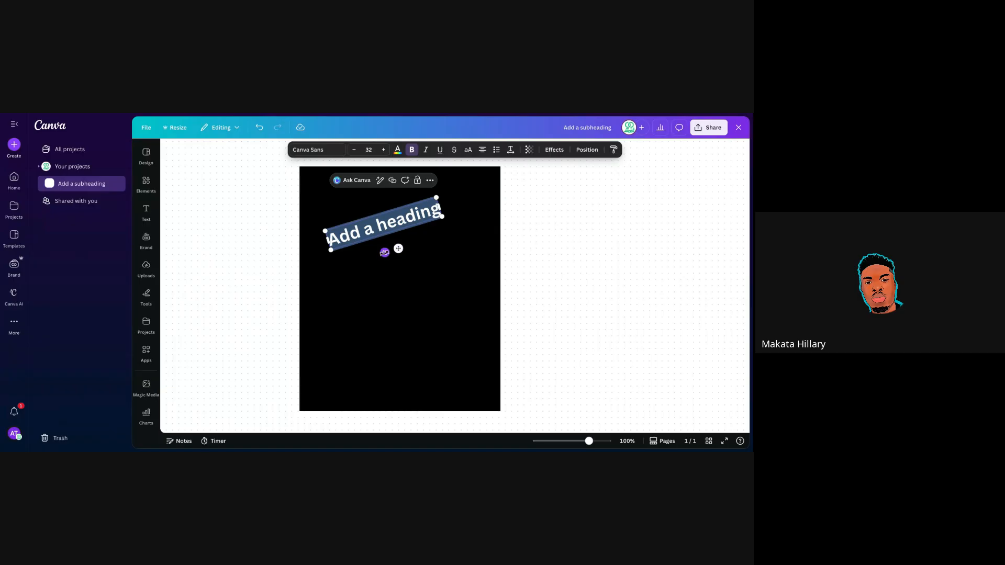
pyautogui.moveTo(384, 252); pyautogui.dragTo(380, 252)
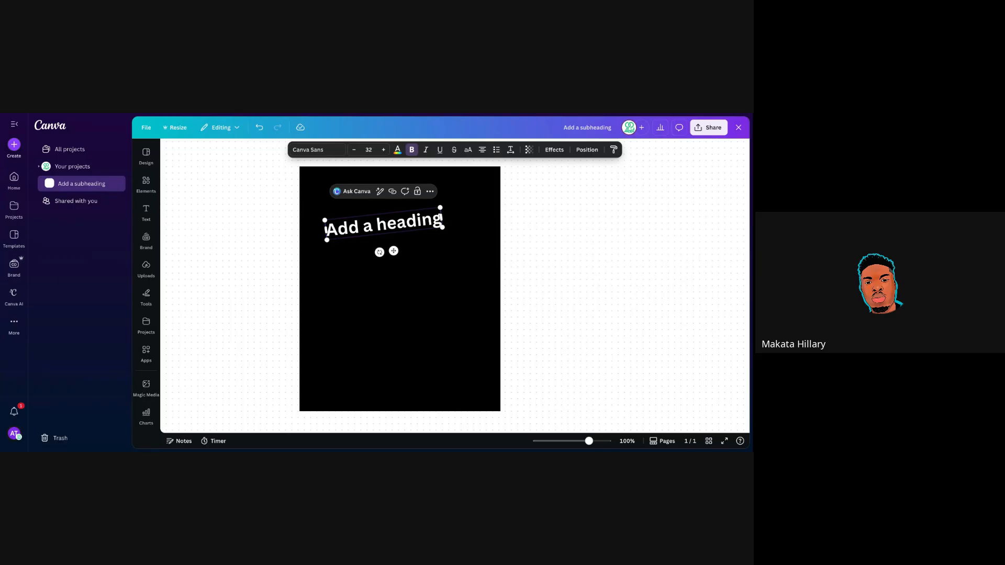
pyautogui.doubleClick(366, 212)
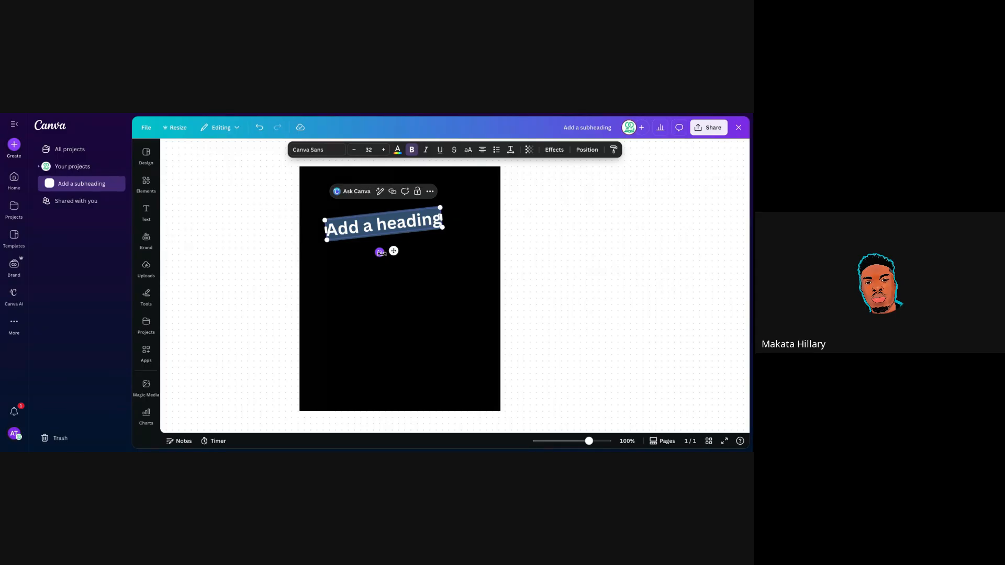
pyautogui.moveTo(381, 252)
pyautogui.mouseDown()
pyautogui.moveTo(387, 266)
pyautogui.moveTo(367, 247)
pyautogui.mouseUp()
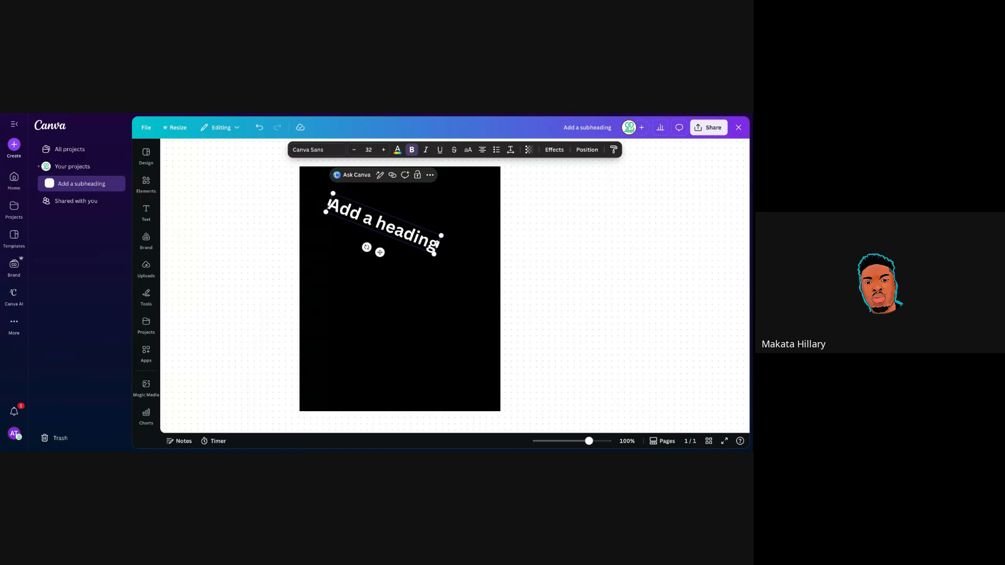
pyautogui.doubleClick(384, 224)
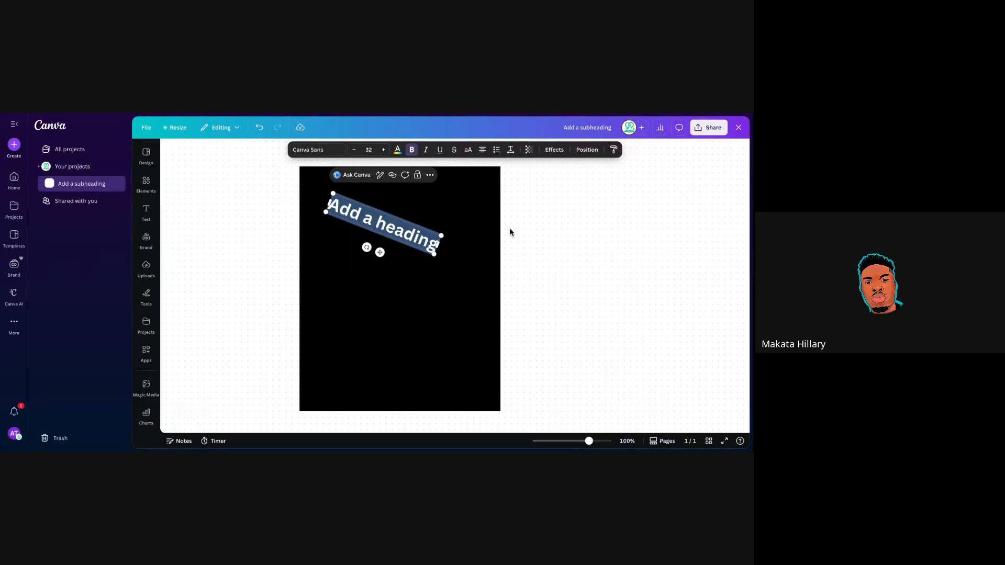
pyautogui.moveTo(367, 247); pyautogui.dragTo(377, 254)
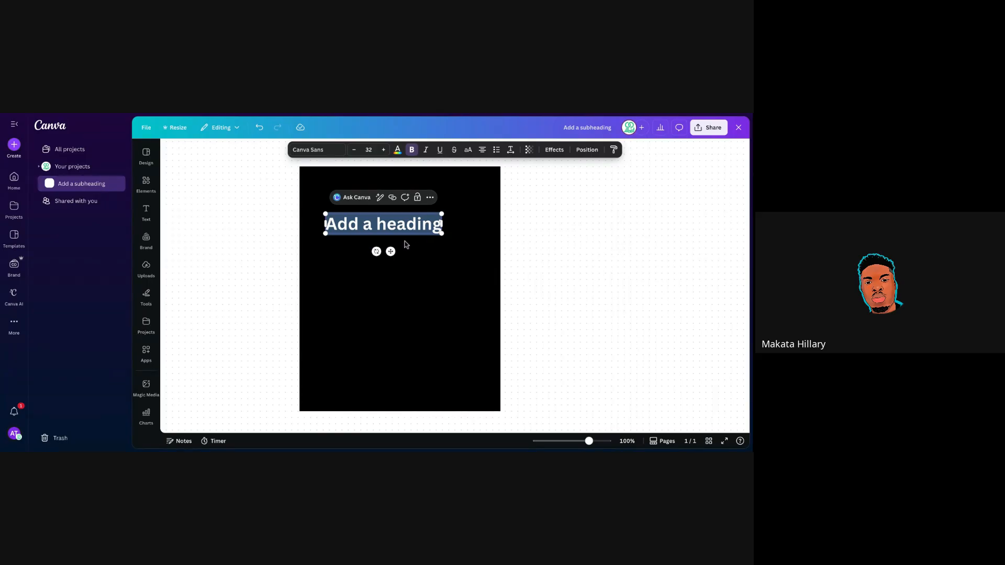
# Move the heading into the left canvas margin and recolour its text black.
pyautogui.moveTo(391, 251); pyautogui.dragTo(237, 250)
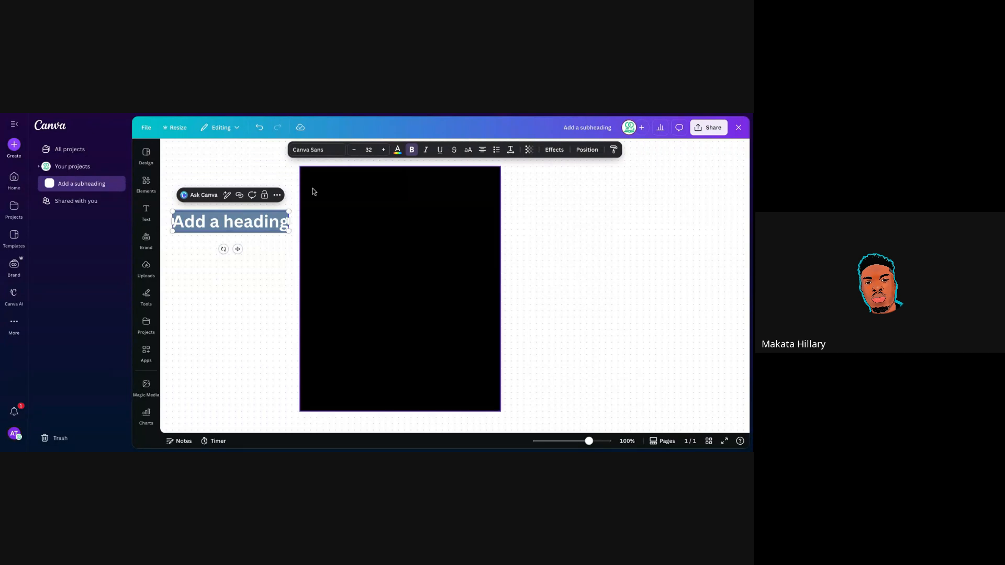
pyautogui.click(397, 151)
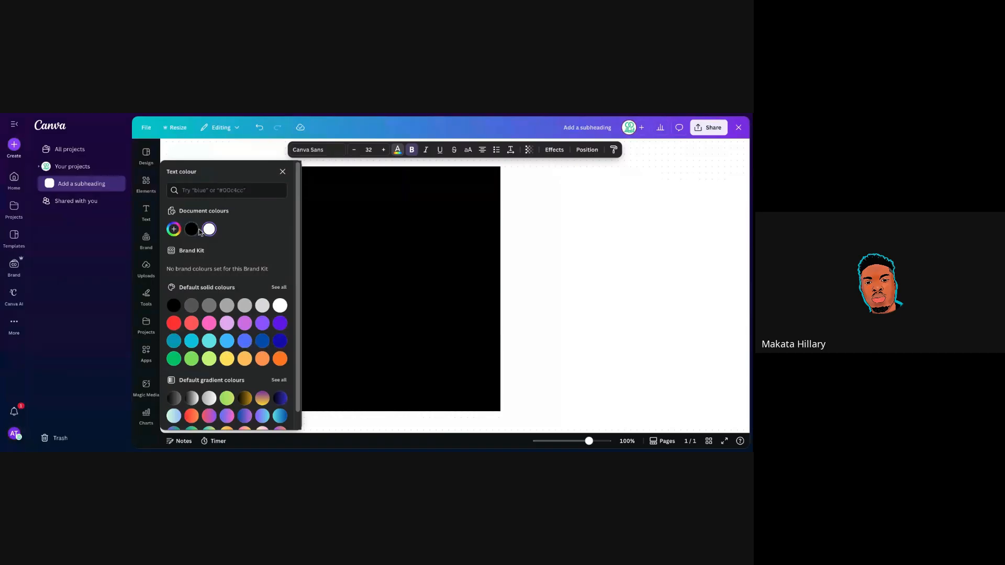
pyautogui.click(197, 229)
pyautogui.click(283, 172)
pyautogui.click(235, 225)
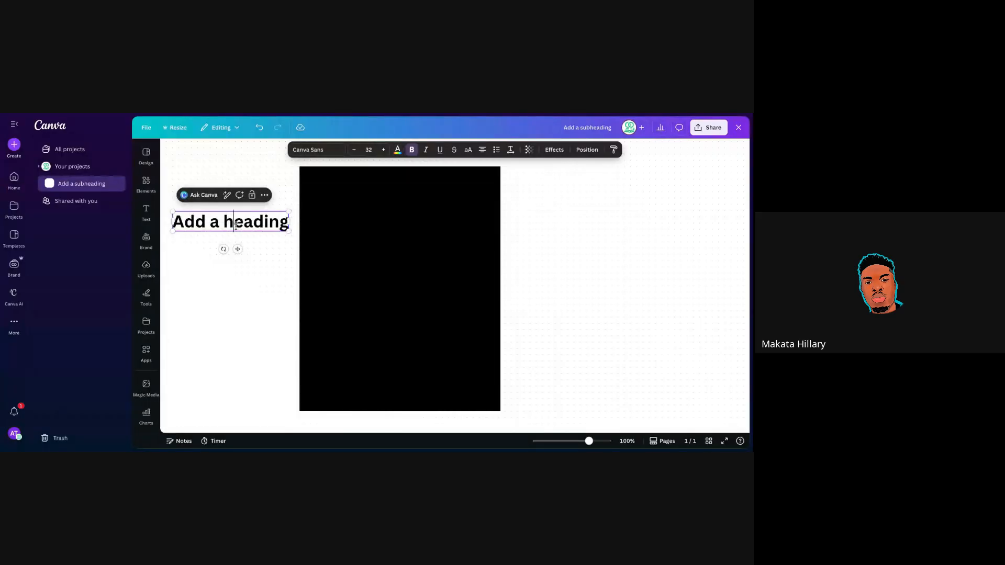
pyautogui.tripleClick(236, 226)
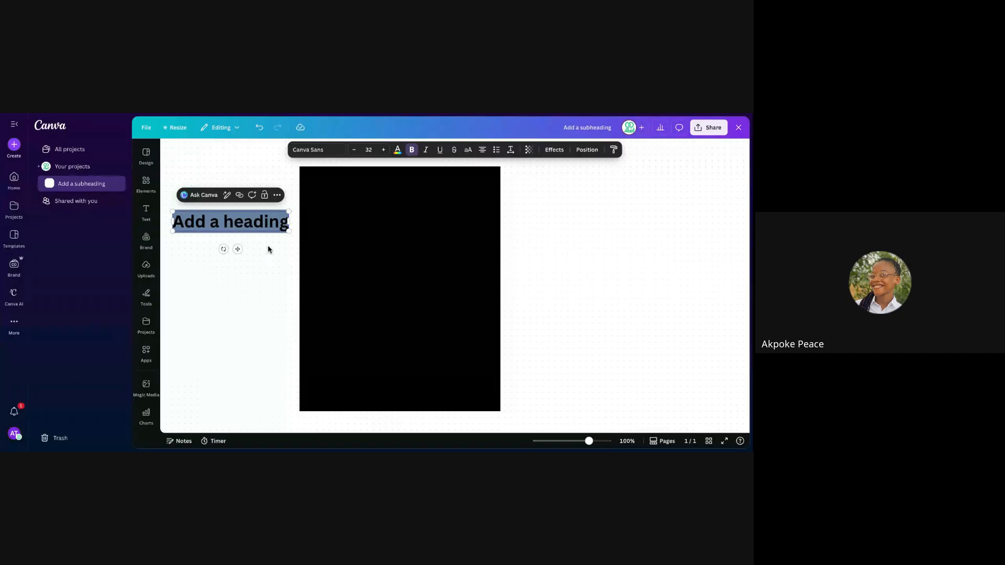
pyautogui.press('Escape')
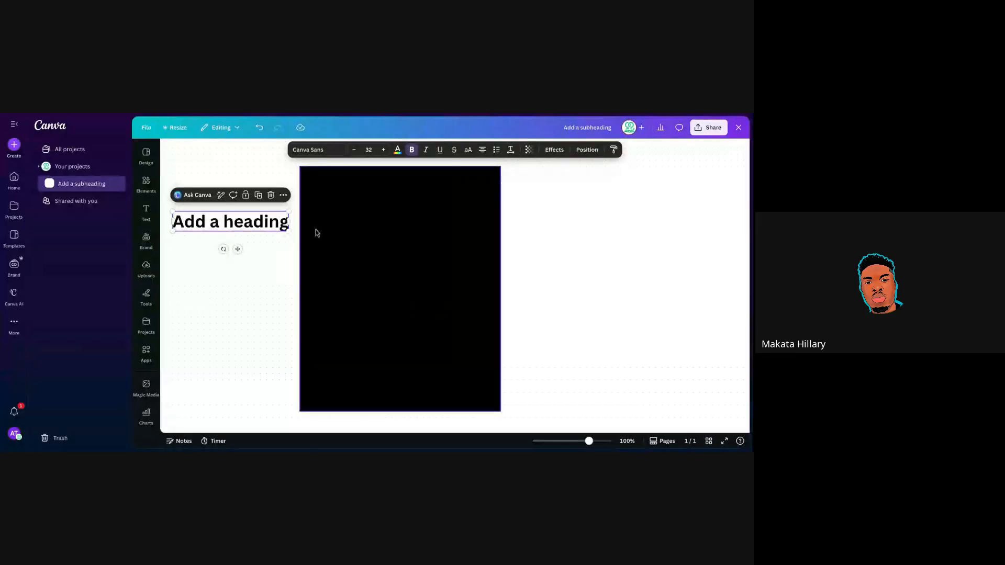
# Move the heading onto the top of the black page and make its text white.
pyautogui.doubleClick(242, 223)
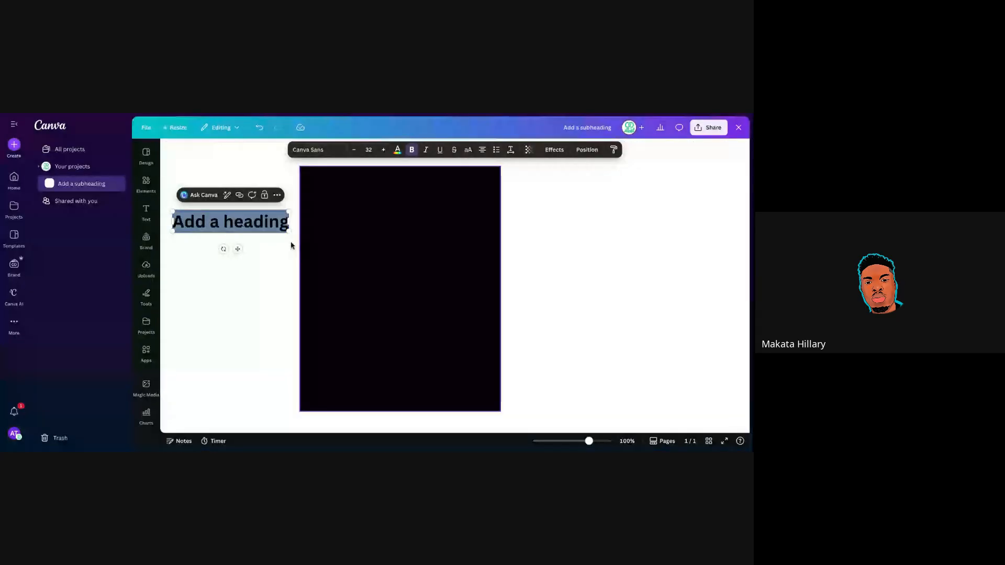
pyautogui.moveTo(238, 249); pyautogui.dragTo(374, 229)
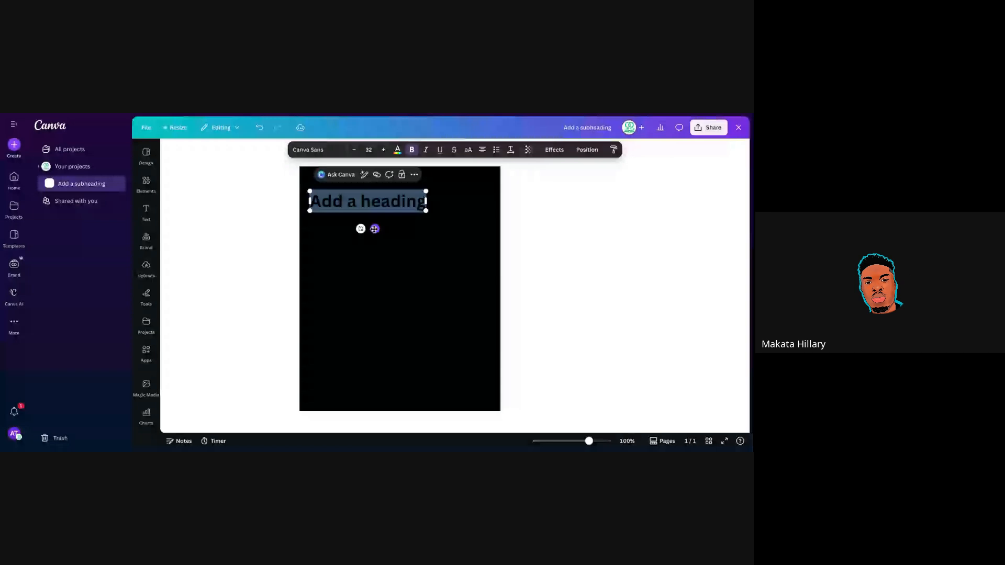
pyautogui.click(397, 149)
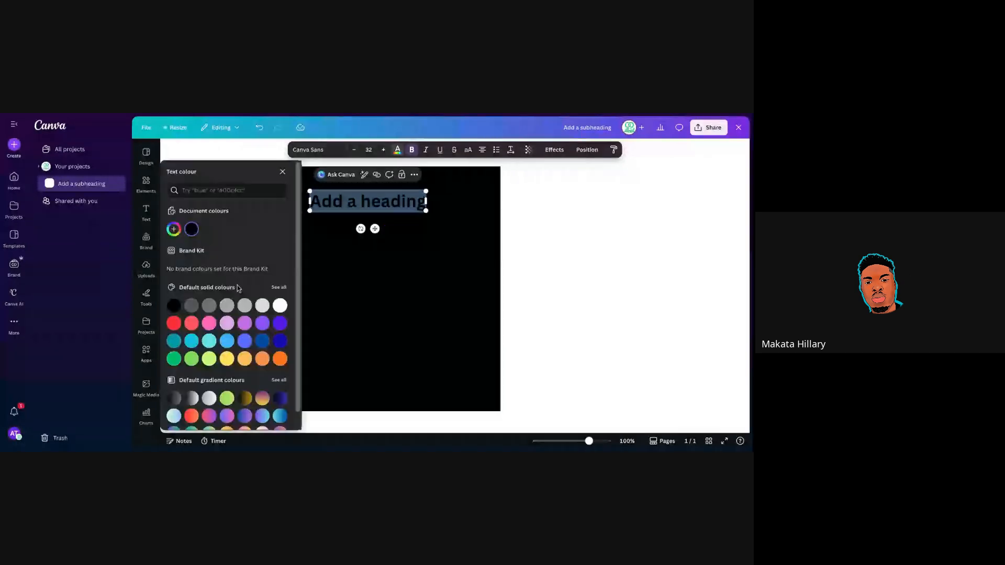
pyautogui.click(280, 305)
pyautogui.click(513, 253)
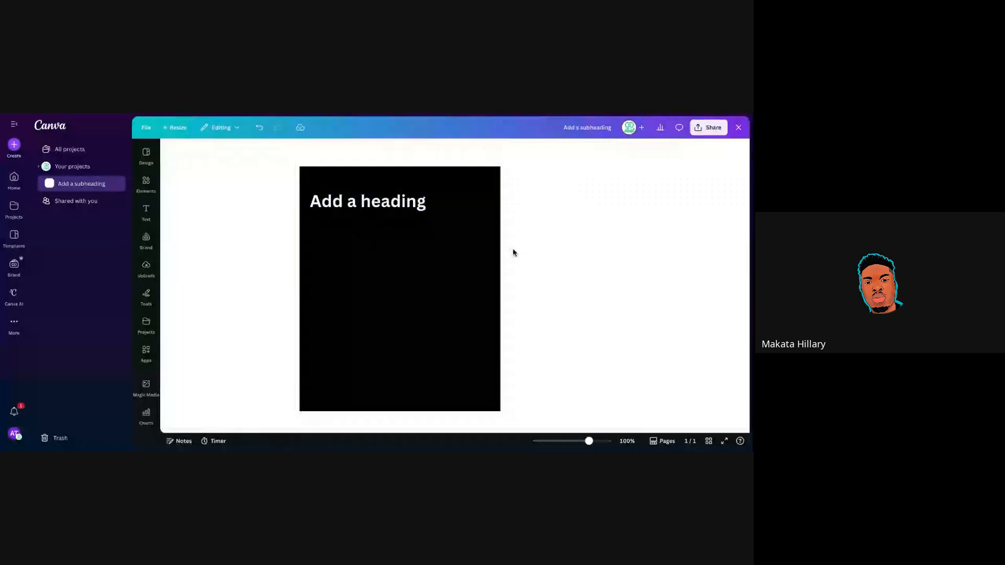
# Replace the heading text with 'BELLA'S KITCHEN' and nudge it slightly right.
pyautogui.doubleClick(372, 206)
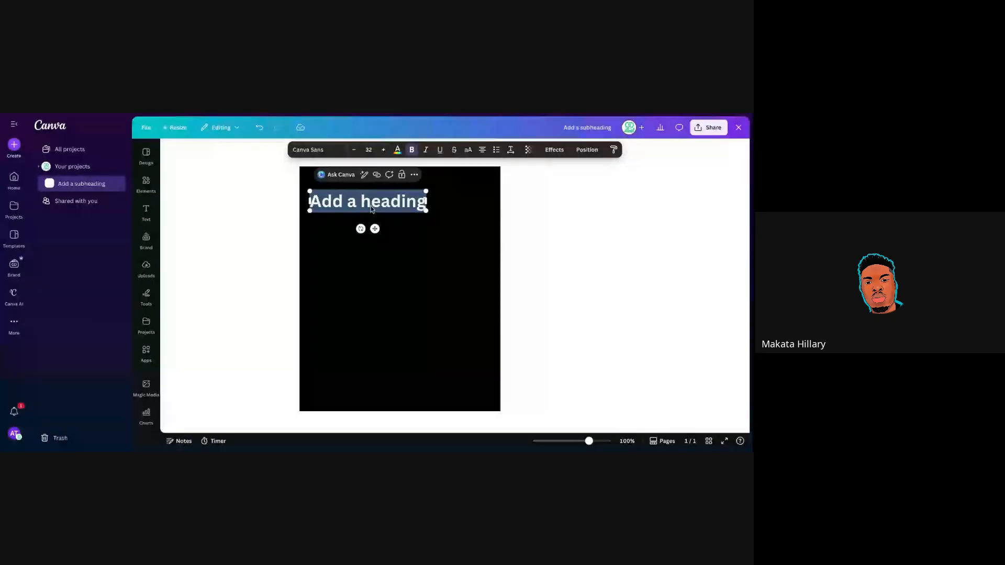
pyautogui.write('B')
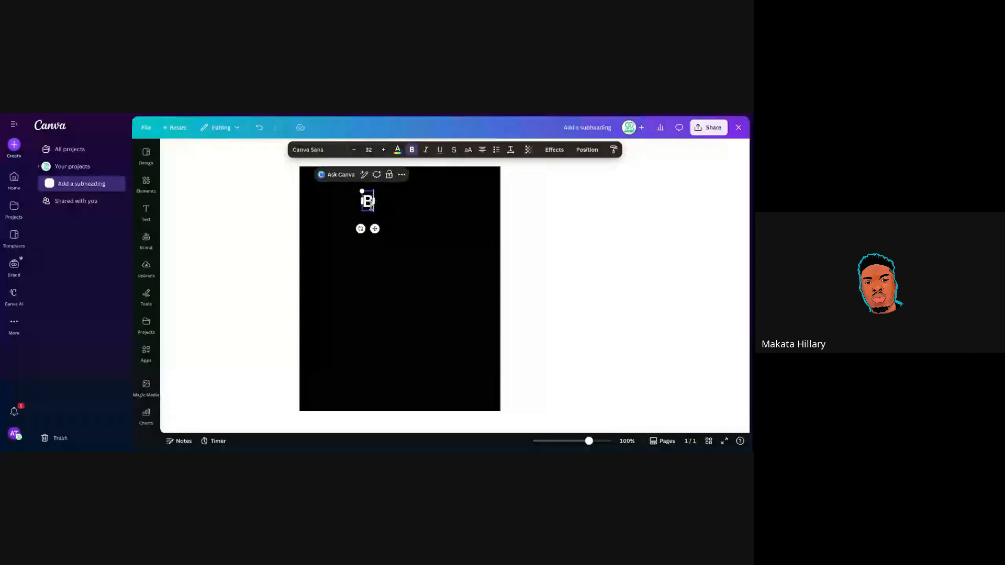
pyautogui.write('ELLA')
pyautogui.write("'")
pyautogui.write('S KITCHEN')
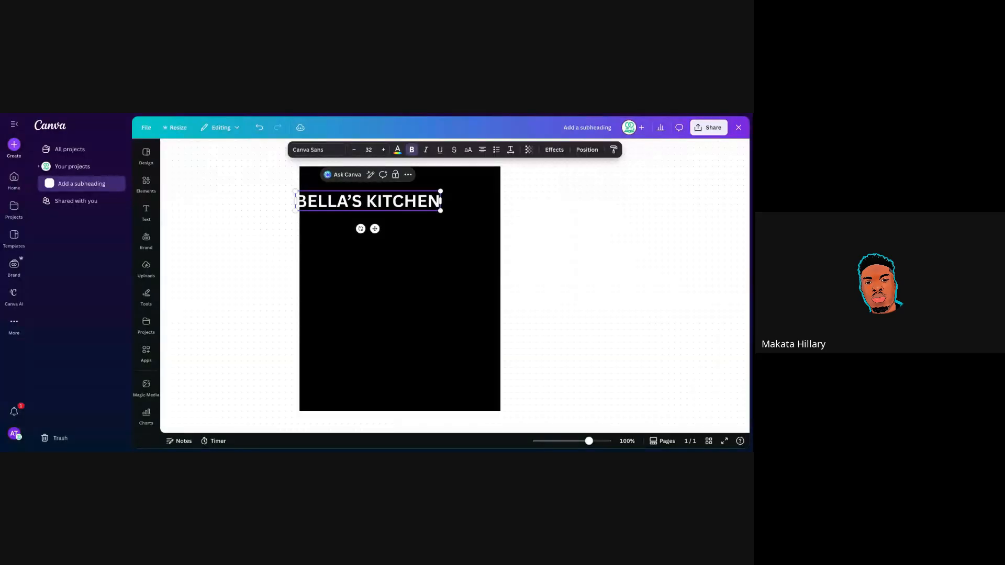
pyautogui.moveTo(376, 229); pyautogui.dragTo(403, 229)
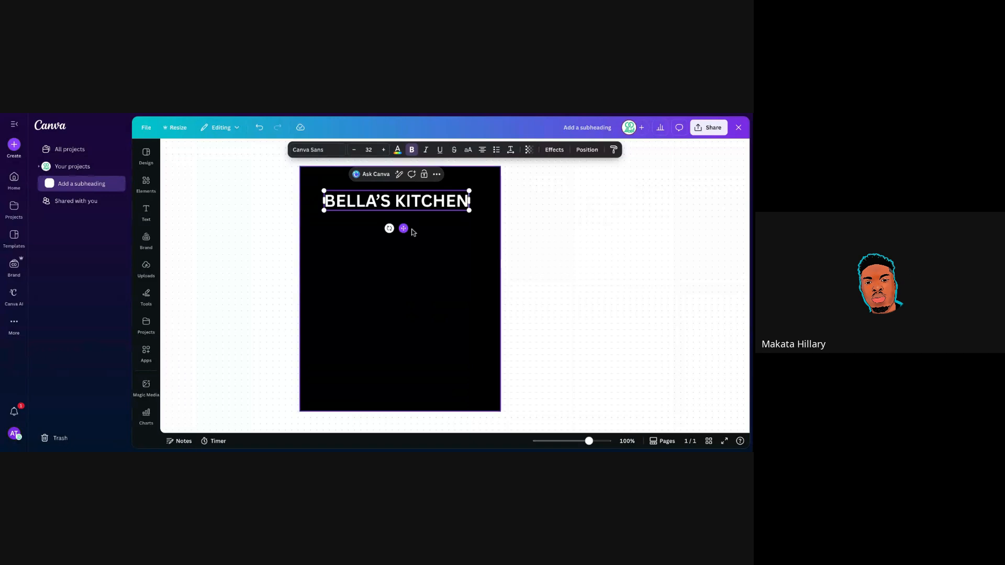
# Tilt the BELLA'S KITCHEN heading and scale it up to about 40.6 font size.
pyautogui.moveTo(389, 228); pyautogui.dragTo(385, 223)
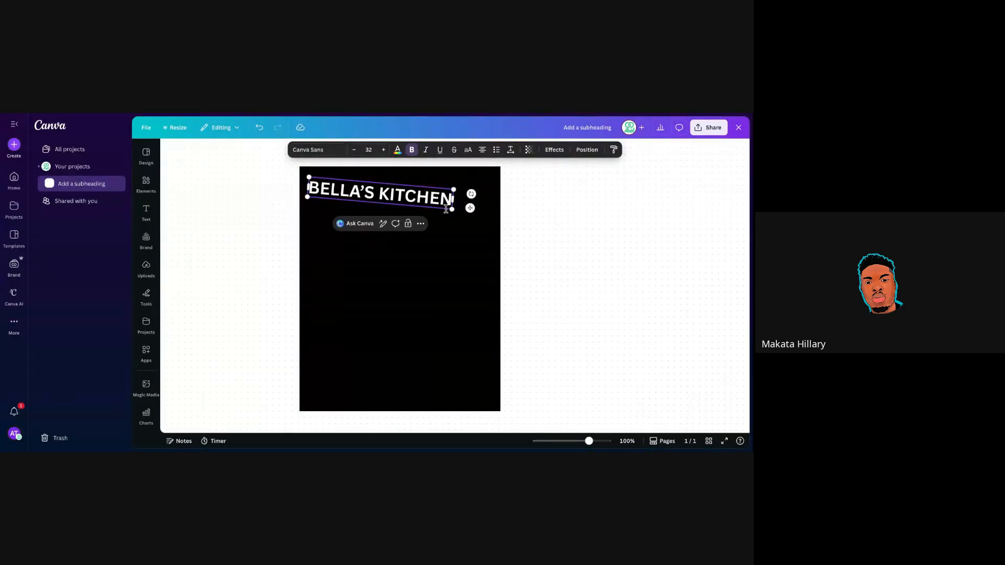
pyautogui.moveTo(450, 208); pyautogui.dragTo(491, 219)
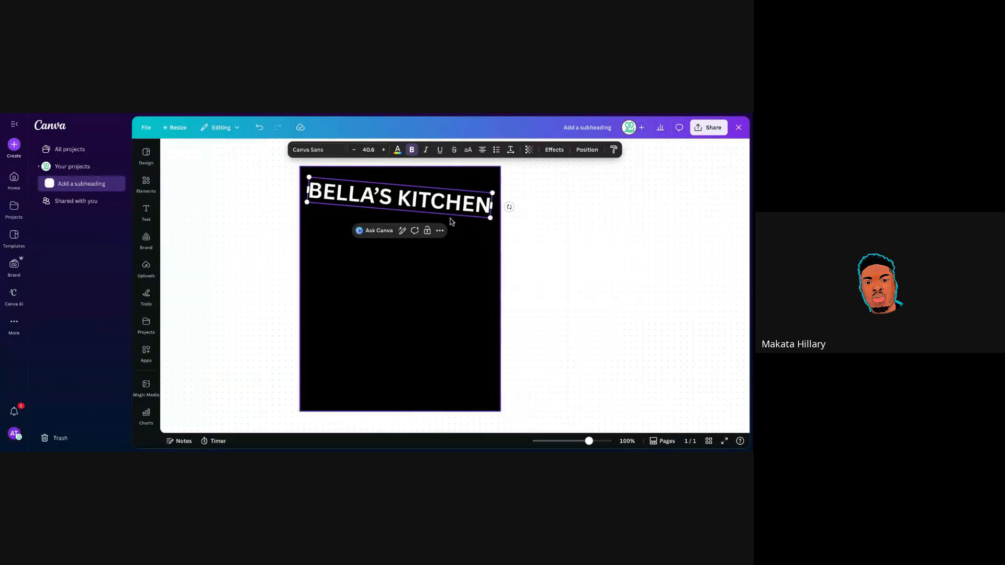
# Set the heading's transparency to 10 and rotate it back to 0°.
pyautogui.click(529, 153)
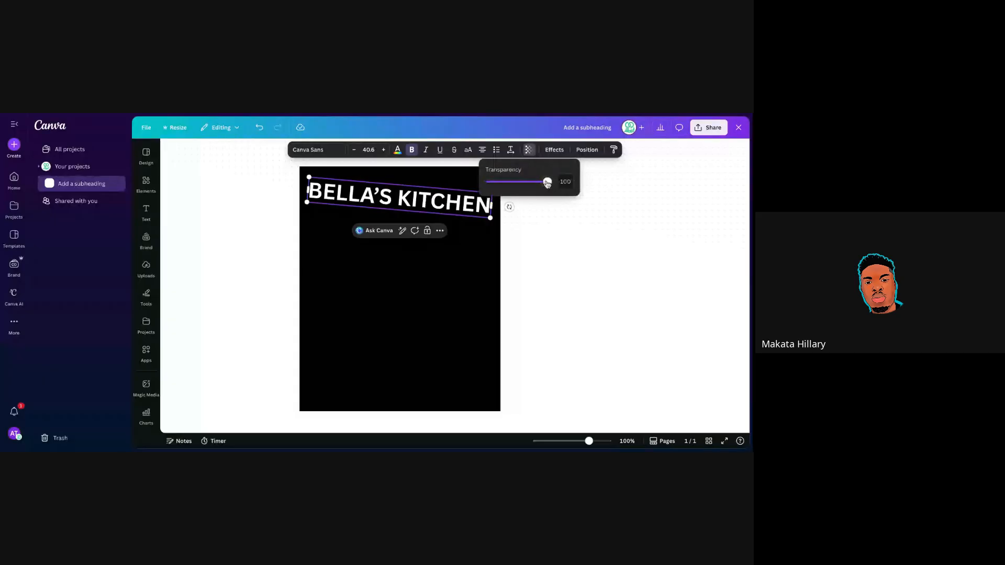
pyautogui.moveTo(548, 182); pyautogui.dragTo(492, 183)
pyautogui.click(534, 211)
pyautogui.click(419, 208)
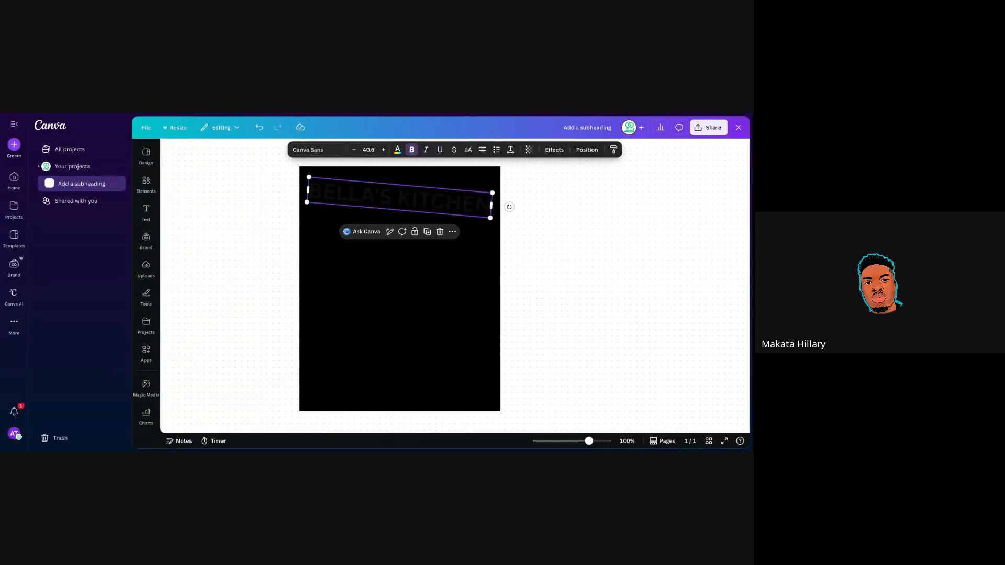
pyautogui.click(509, 237)
pyautogui.click(407, 211)
pyautogui.moveTo(510, 206); pyautogui.dragTo(507, 202)
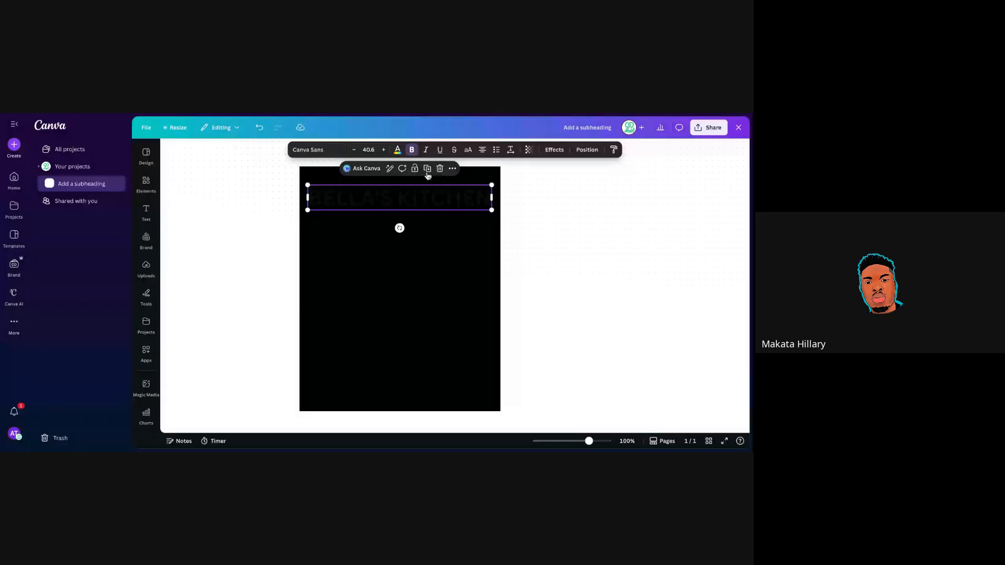
# Duplicate the faint heading repeatedly until eight rows stack down the page.
pyautogui.click(427, 168)
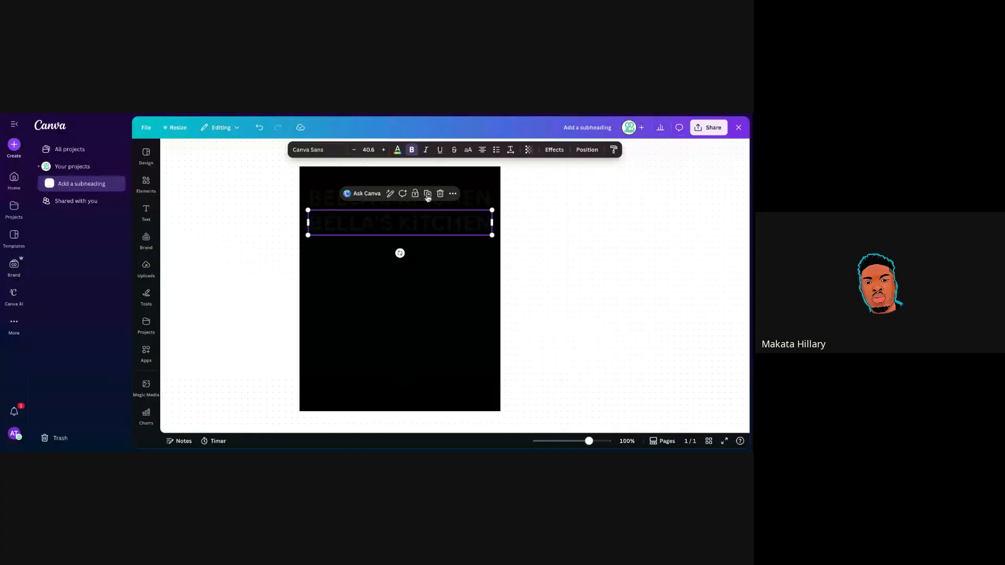
pyautogui.click(427, 195)
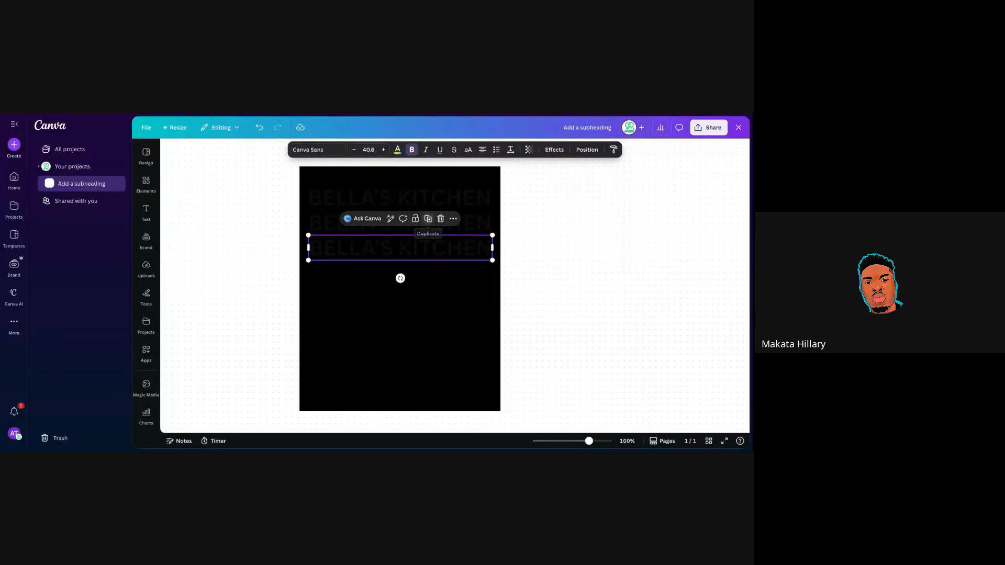
pyautogui.click(428, 218)
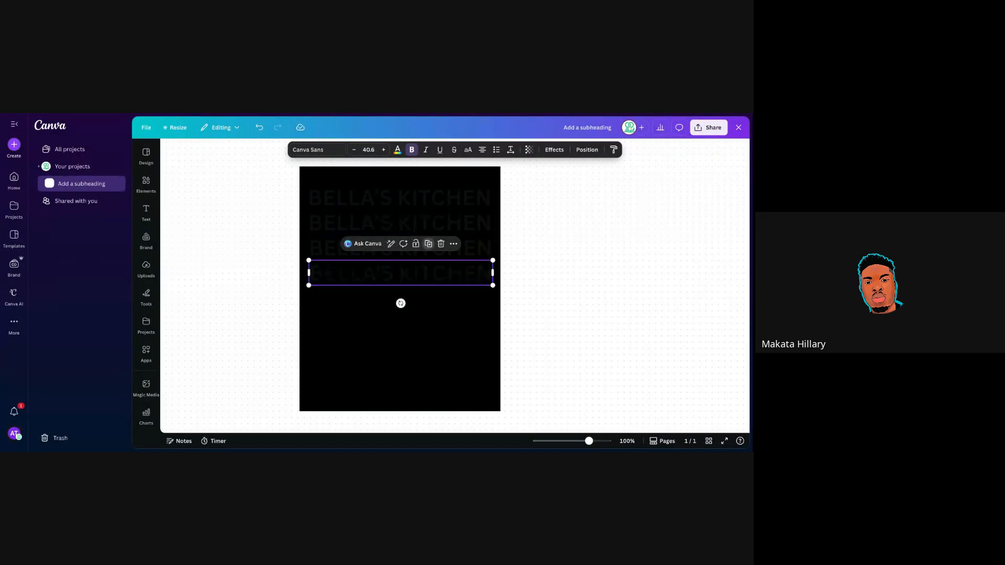
pyautogui.click(428, 244)
pyautogui.click(429, 269)
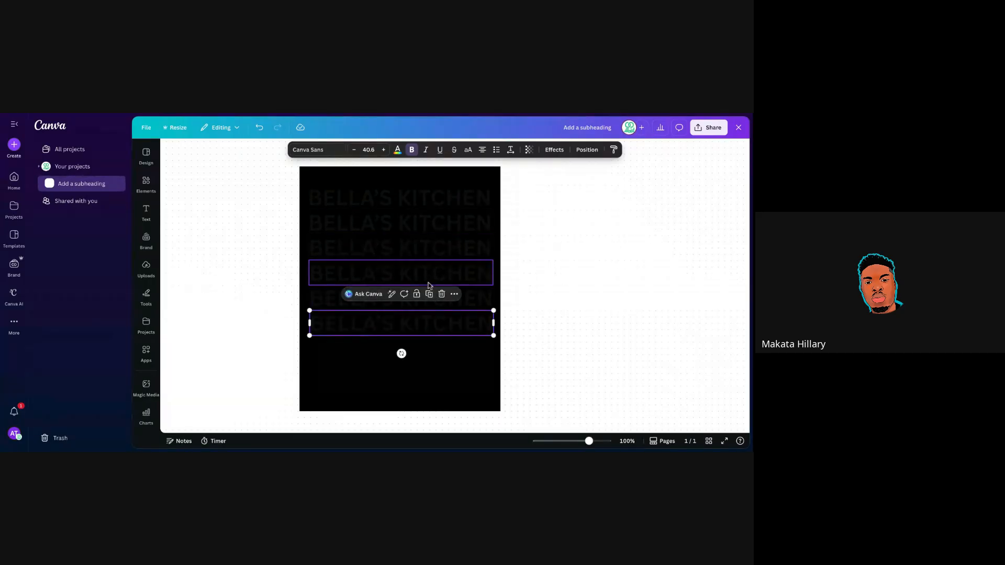
pyautogui.click(432, 299)
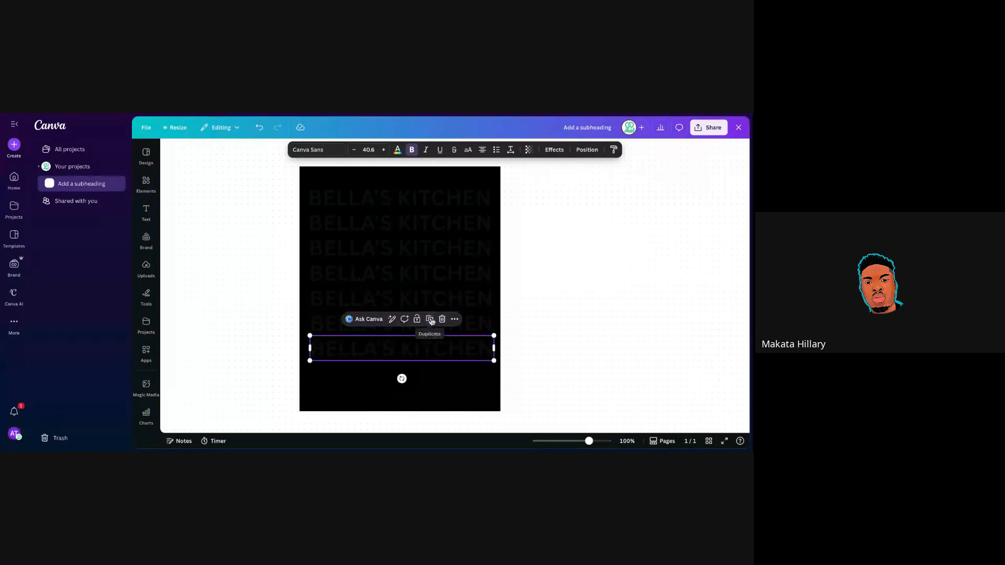
pyautogui.click(430, 319)
pyautogui.click(518, 238)
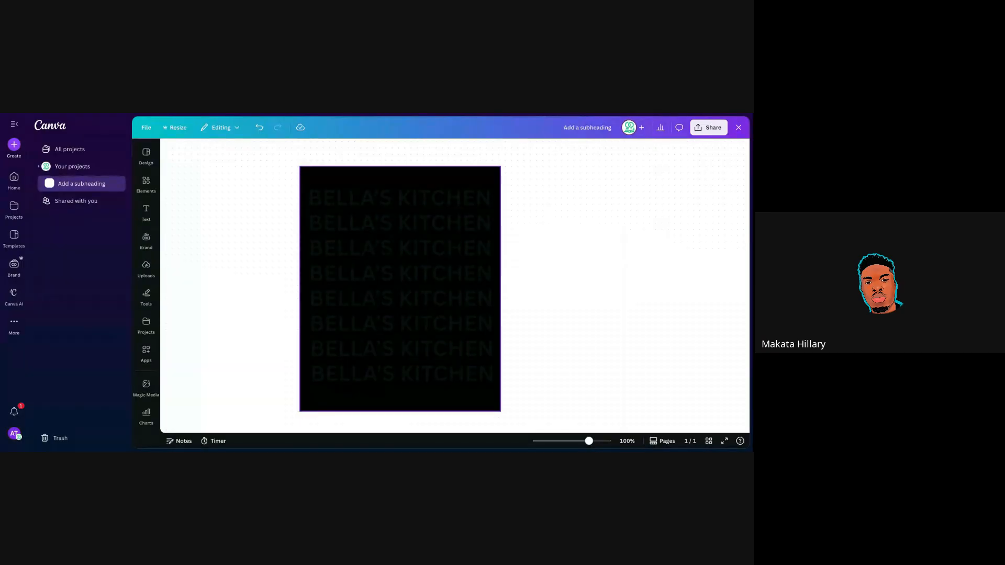
# Undo the accidental shift of the black background rectangle.
pyautogui.click(306, 176)
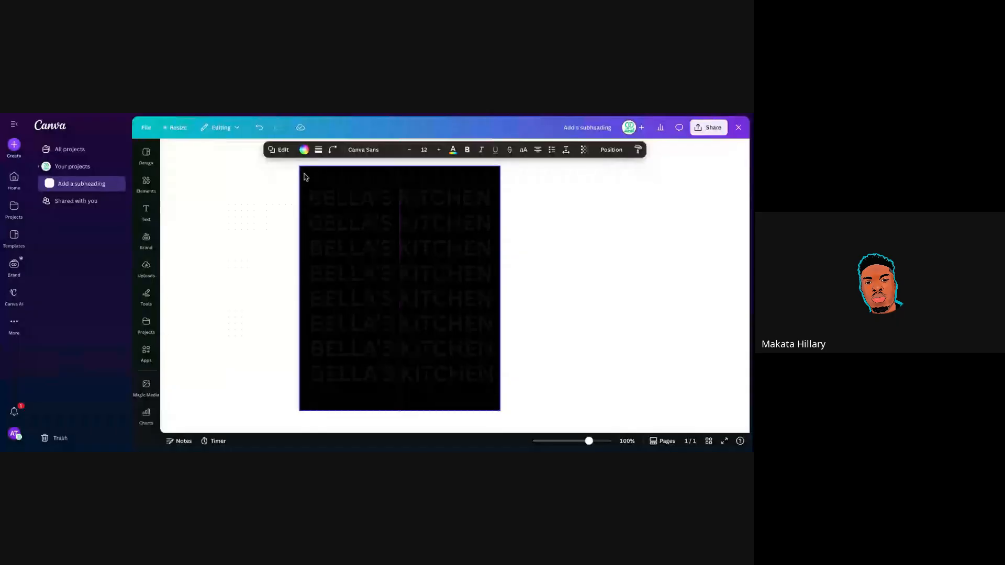
pyautogui.click(306, 176)
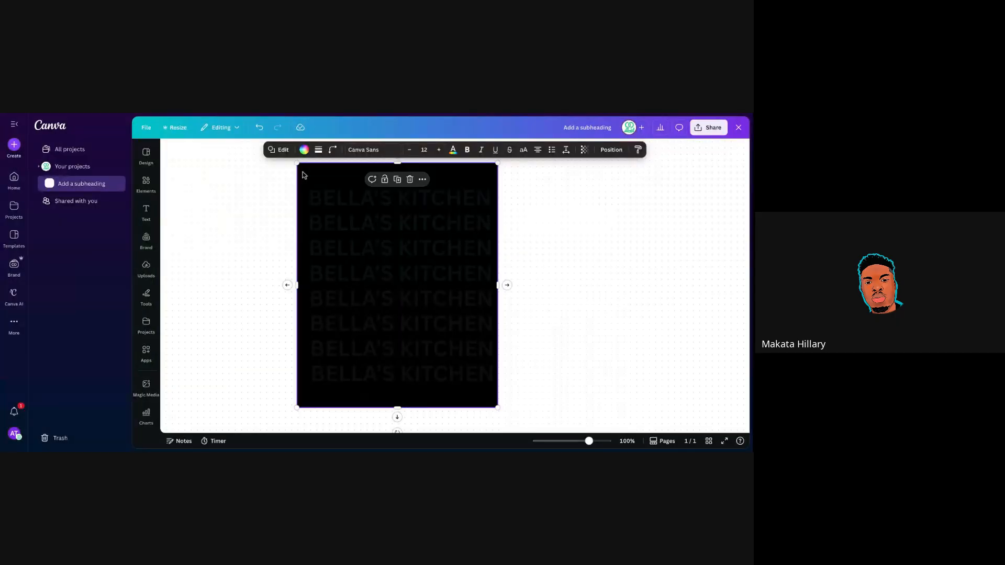
pyautogui.click(258, 129)
pyautogui.click(451, 201)
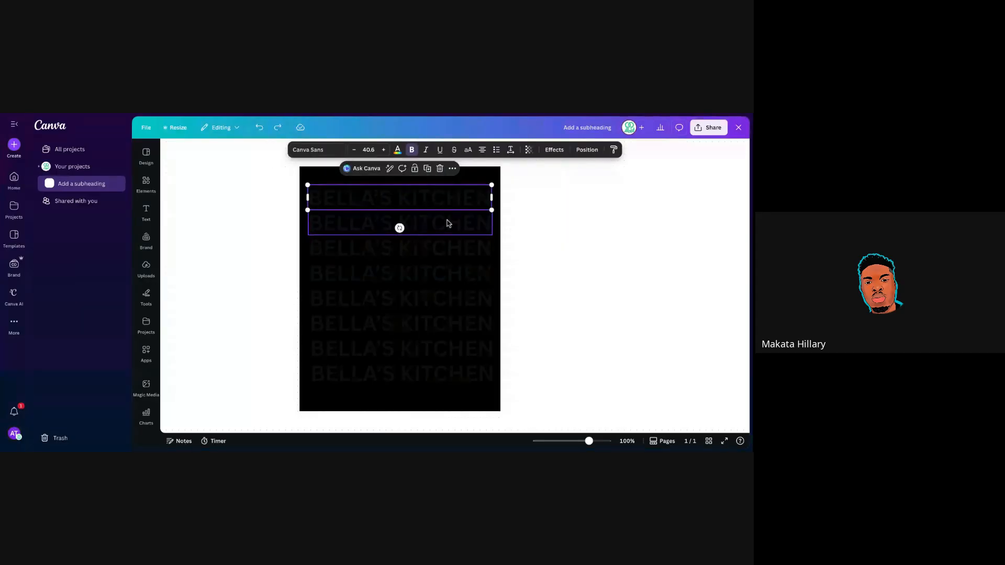
# Select all eight BELLA'S KITCHEN rows and group them with Ctrl+G.
pyautogui.keyDown('shift'); pyautogui.click(448, 224); pyautogui.keyUp('shift')
pyautogui.keyDown('shift'); pyautogui.click(449, 248); pyautogui.keyUp('shift')
pyautogui.keyDown('shift'); pyautogui.click(454, 274); pyautogui.keyUp('shift')
pyautogui.keyDown('shift'); pyautogui.click(457, 300); pyautogui.keyUp('shift')
pyautogui.keyDown('shift'); pyautogui.click(454, 329); pyautogui.keyUp('shift')
pyautogui.keyDown('shift'); pyautogui.click(457, 348); pyautogui.keyUp('shift')
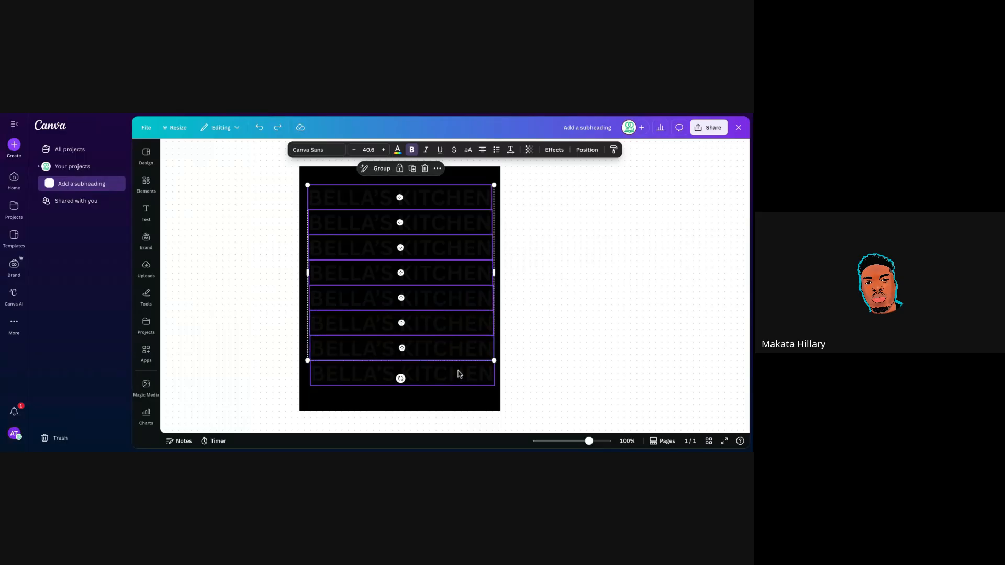
pyautogui.keyDown('shift'); pyautogui.click(459, 374); pyautogui.keyUp('shift')
pyautogui.hotkey('ctrl', 'g')
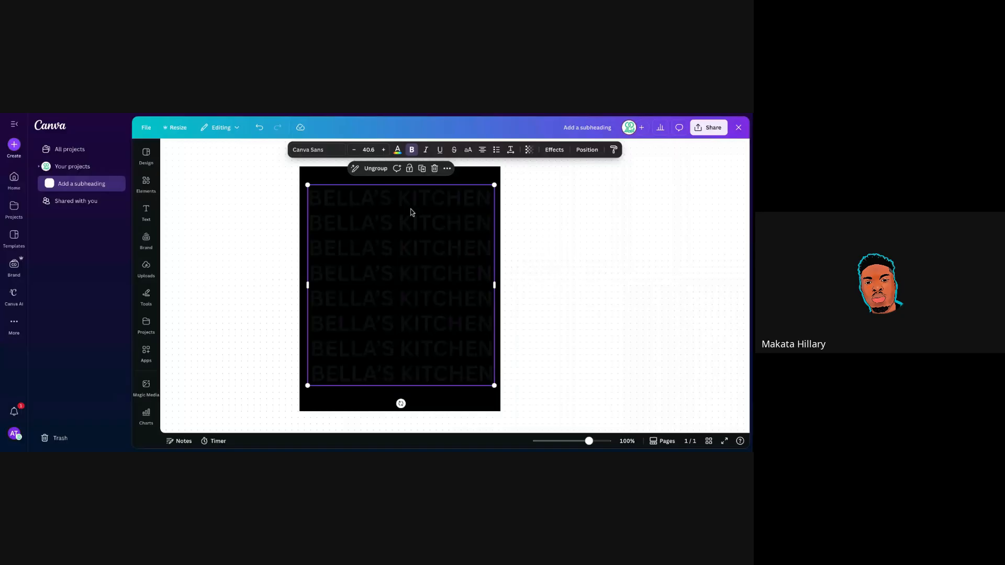
# Scale the text group to size 53.8, spanning page top to bottom and spilling past both sides.
pyautogui.moveTo(495, 386); pyautogui.dragTo(529, 423)
pyautogui.moveTo(440, 301)
pyautogui.mouseDown()
pyautogui.moveTo(424, 294)
pyautogui.moveTo(432, 293)
pyautogui.mouseUp()
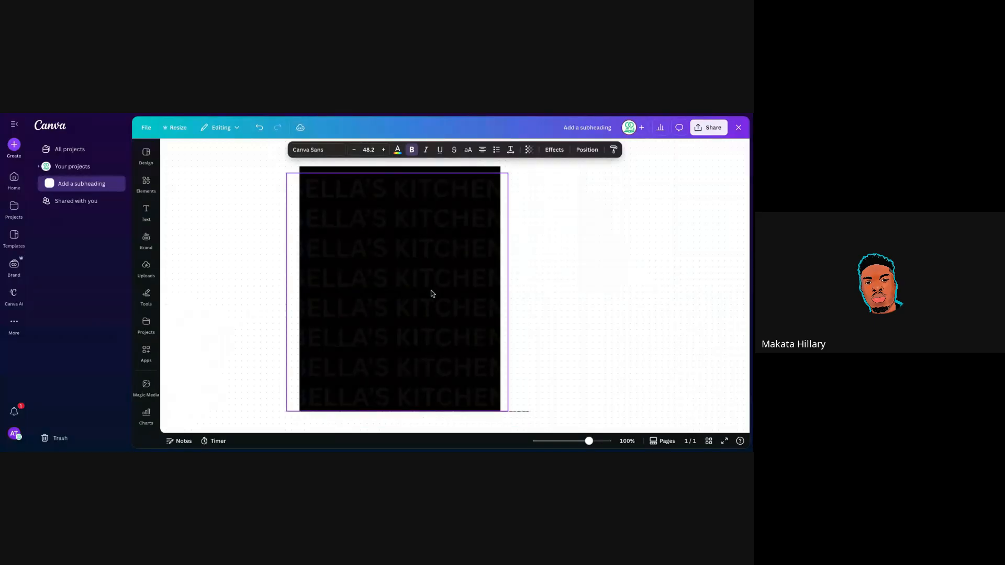
pyautogui.moveTo(433, 294); pyautogui.dragTo(435, 293)
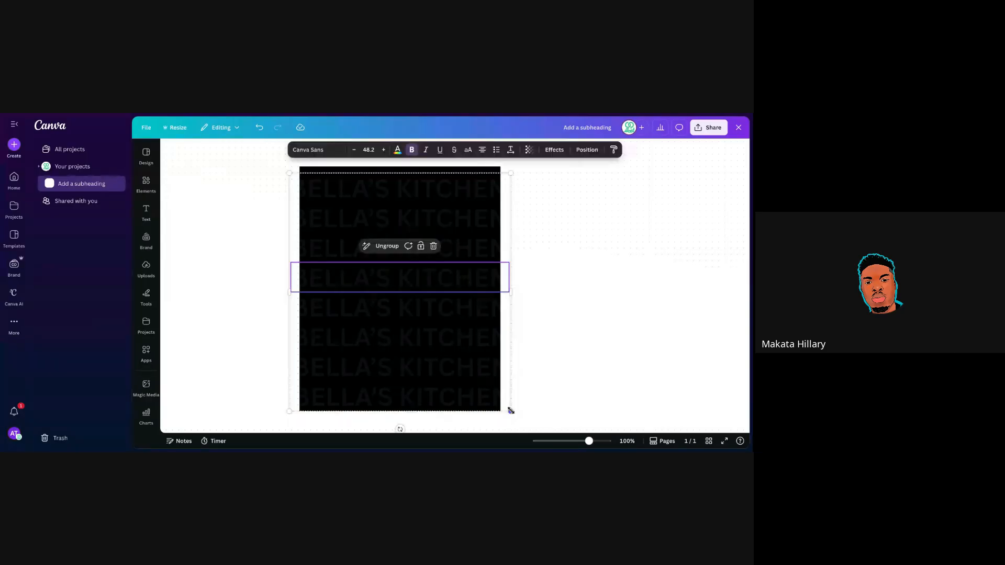
pyautogui.moveTo(510, 411); pyautogui.dragTo(482, 381)
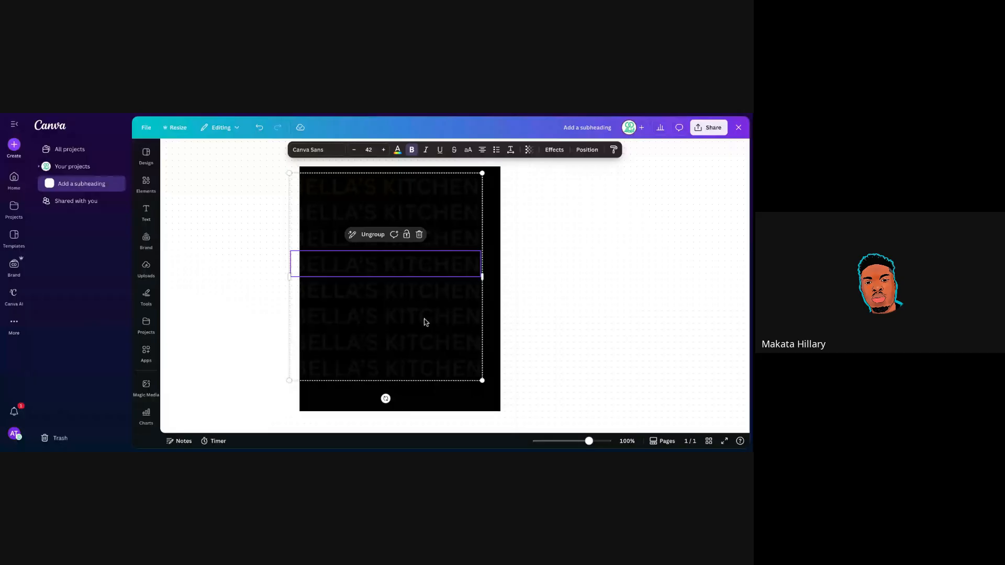
pyautogui.moveTo(426, 322); pyautogui.dragTo(416, 326)
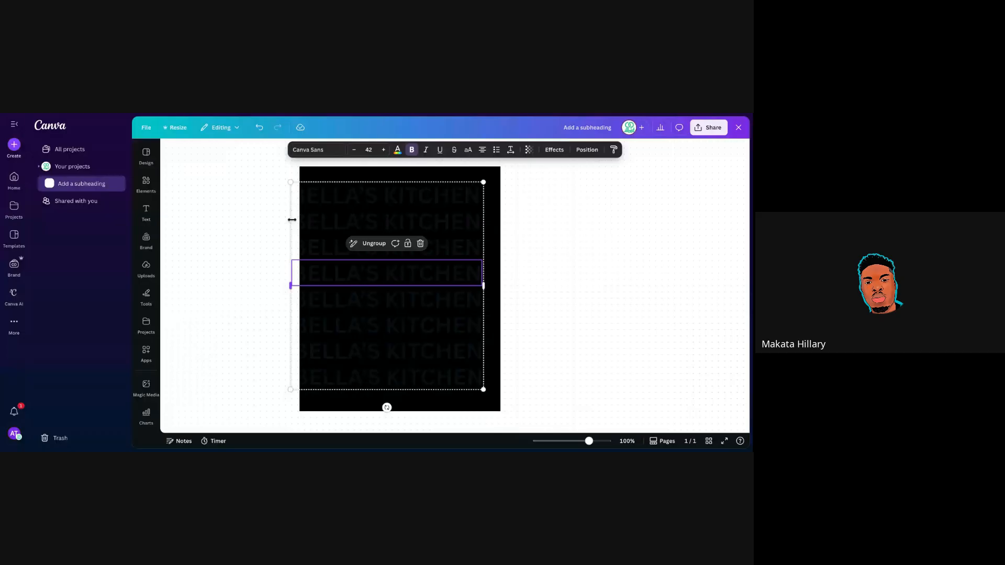
pyautogui.moveTo(483, 389); pyautogui.dragTo(523, 418)
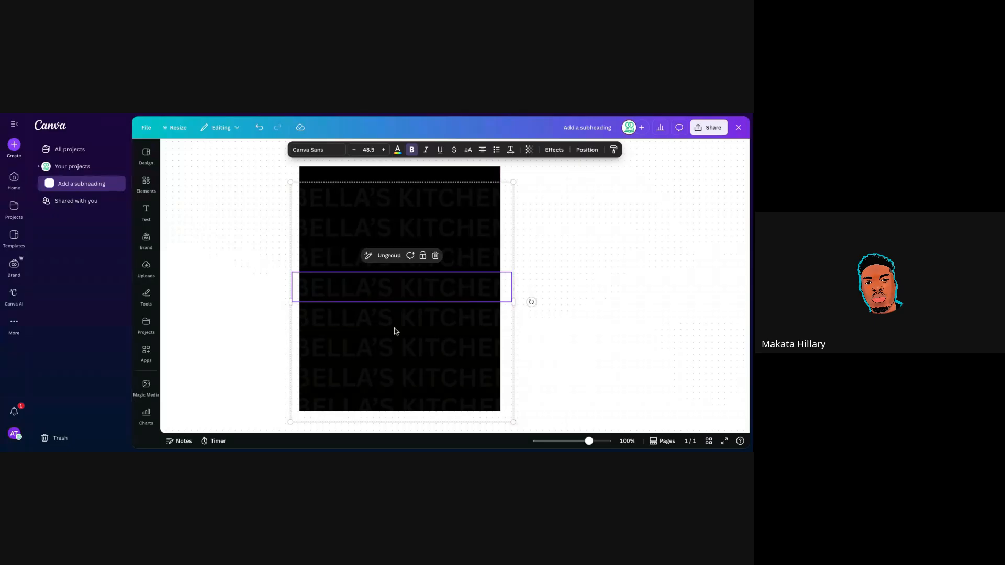
pyautogui.moveTo(395, 331); pyautogui.dragTo(403, 321)
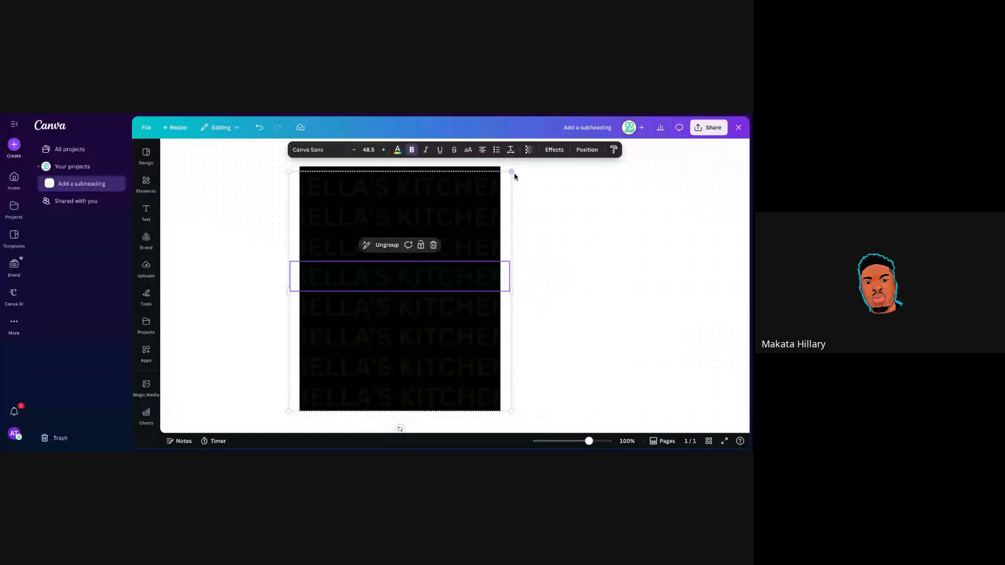
pyautogui.moveTo(512, 173); pyautogui.dragTo(466, 214)
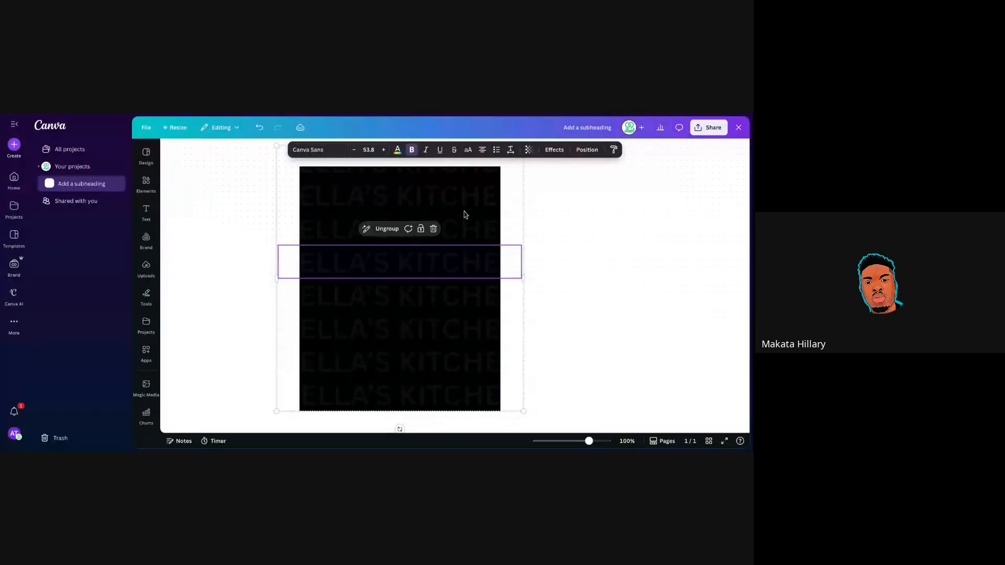
pyautogui.click(556, 267)
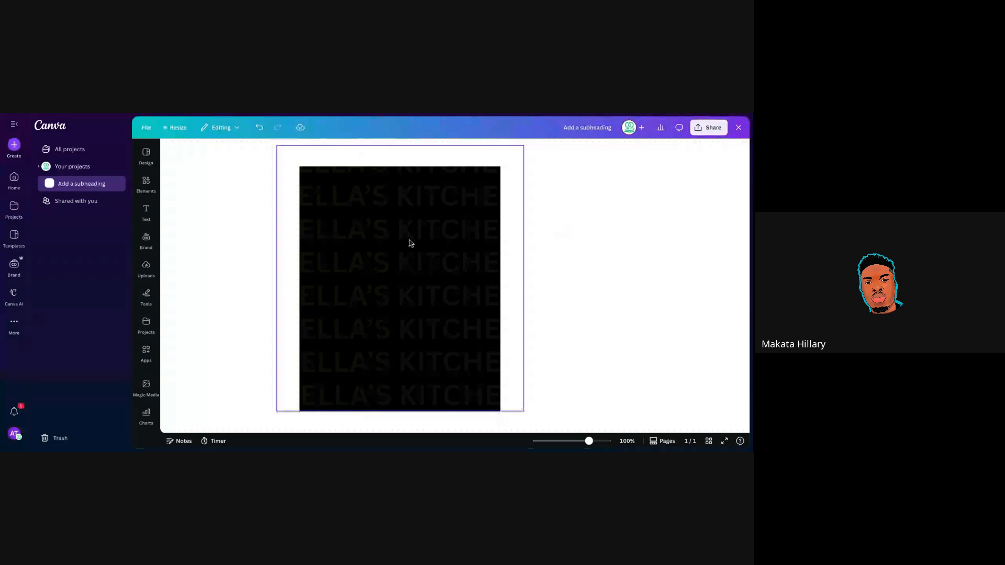
# Undo a trial widening of the text pattern, then open the Elements library.
pyautogui.click(15, 126)
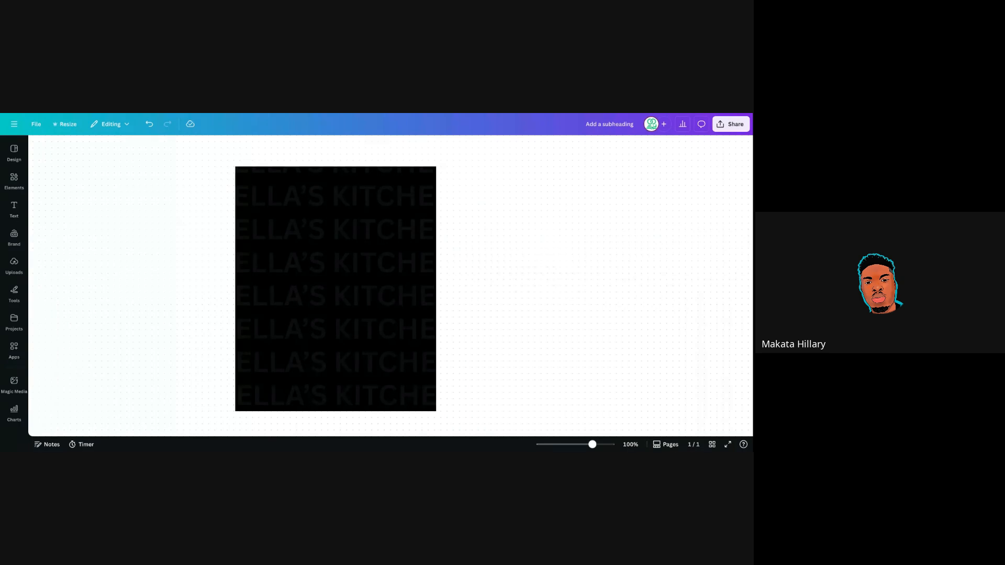
pyautogui.click(222, 198)
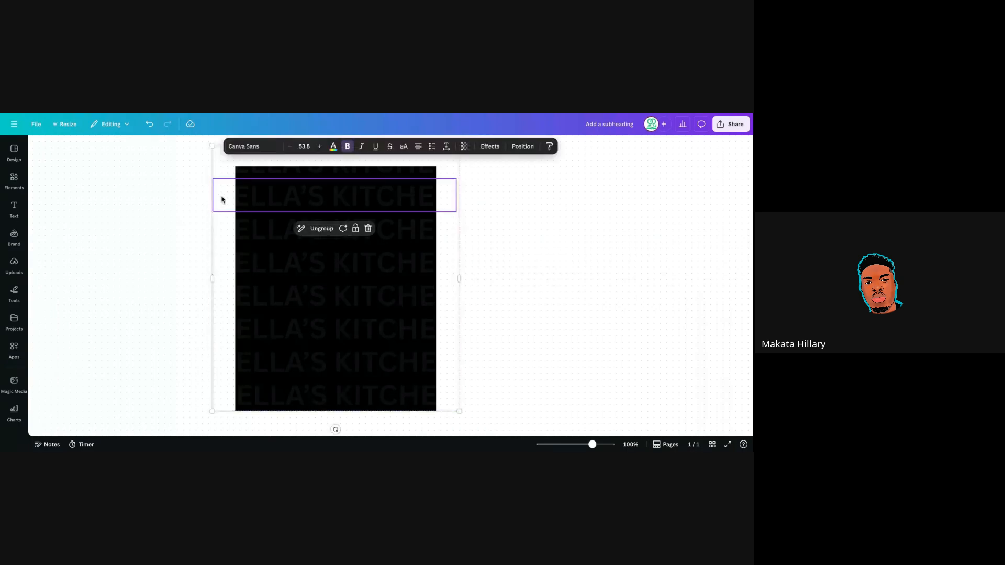
pyautogui.moveTo(214, 279); pyautogui.dragTo(193, 272)
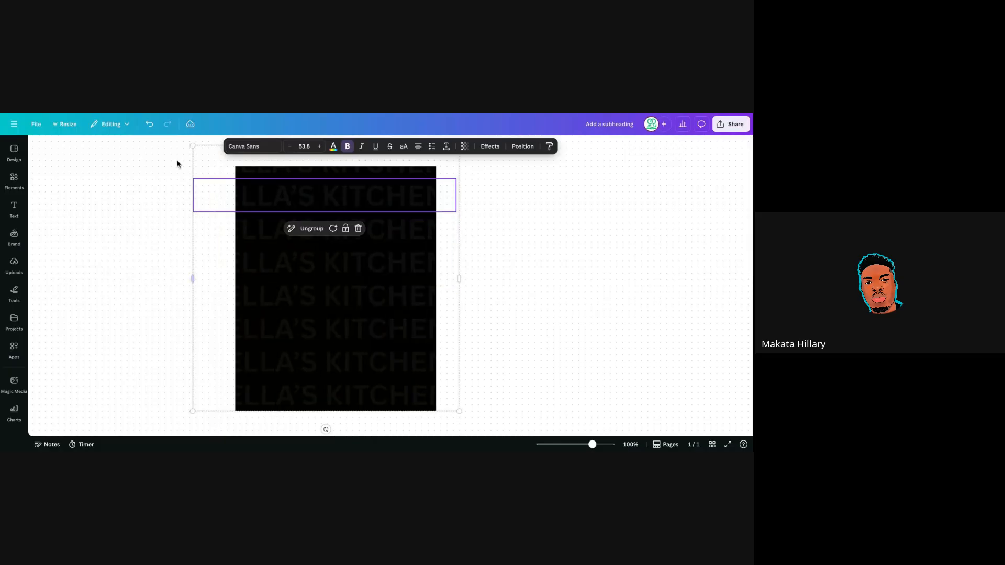
pyautogui.click(149, 125)
pyautogui.click(495, 232)
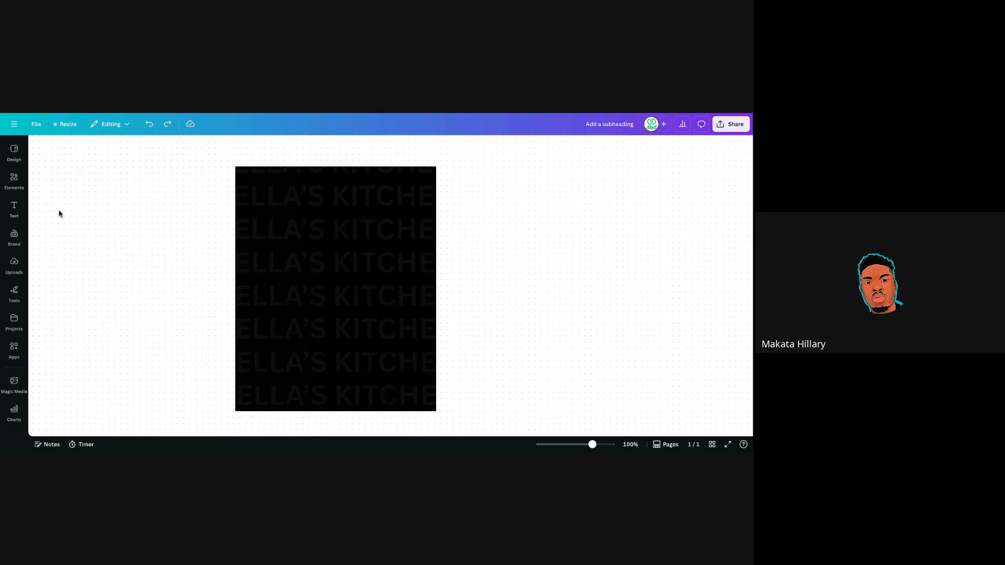
pyautogui.click(16, 182)
# Rerun the recent 'plate of food' Elements search, then select the BELLA'S KITCHEN text group.
pyautogui.click(7, 187)
pyautogui.click(8, 186)
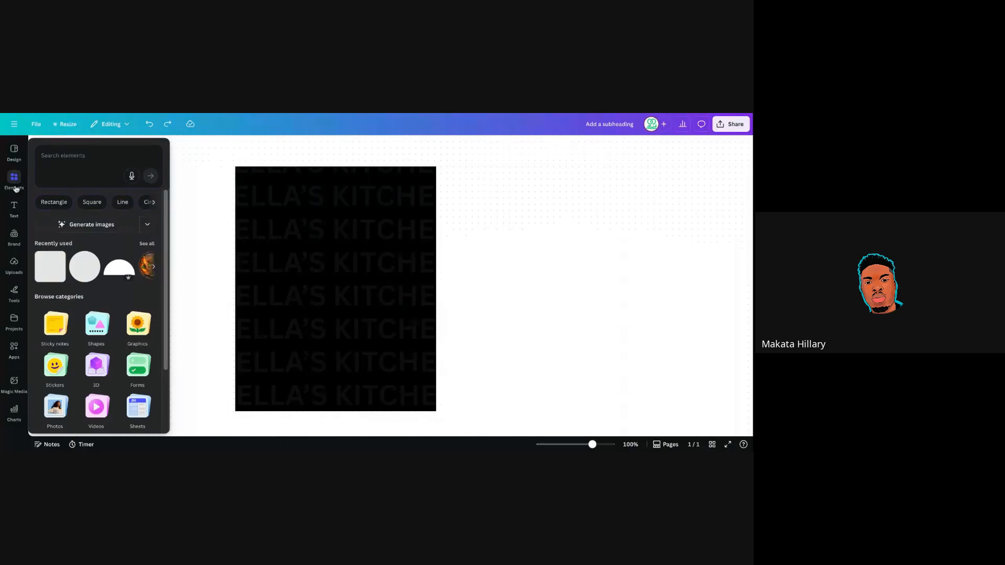
pyautogui.click(61, 160)
pyautogui.write('P')
pyautogui.press('BackSpace')
pyautogui.write('plate')
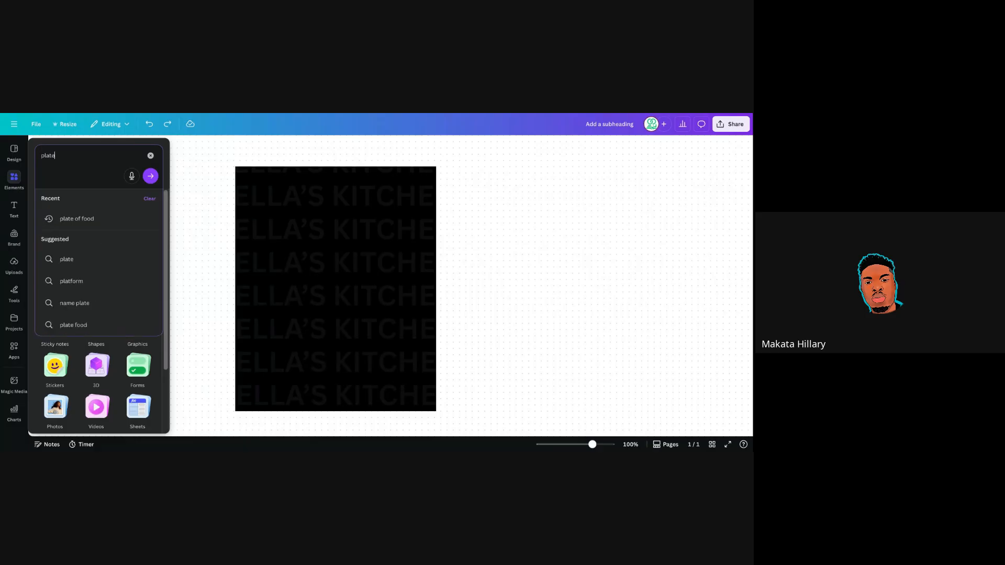
pyautogui.write(' o')
pyautogui.press('Down')
pyautogui.press('Return')
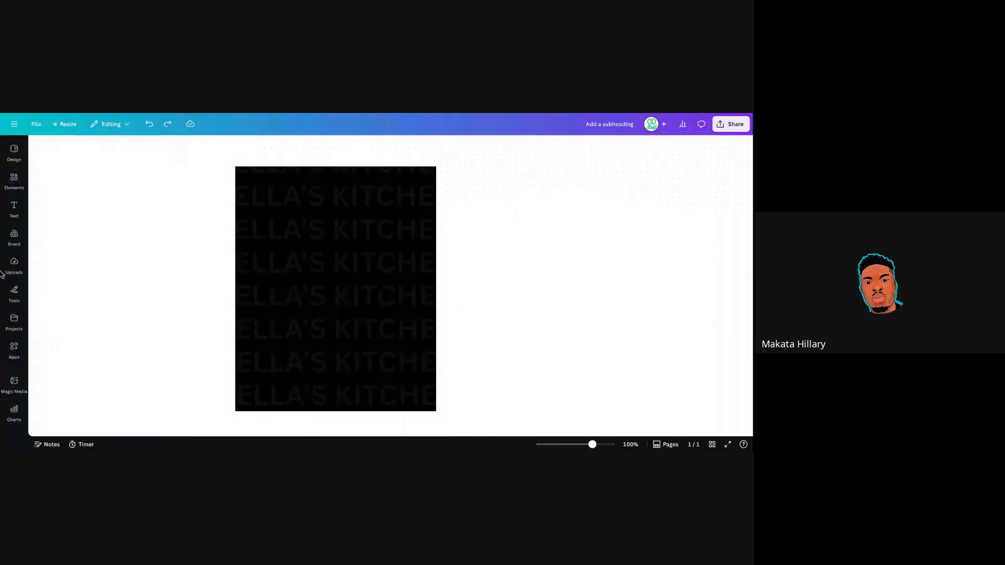
pyautogui.moveTo(15, 181)
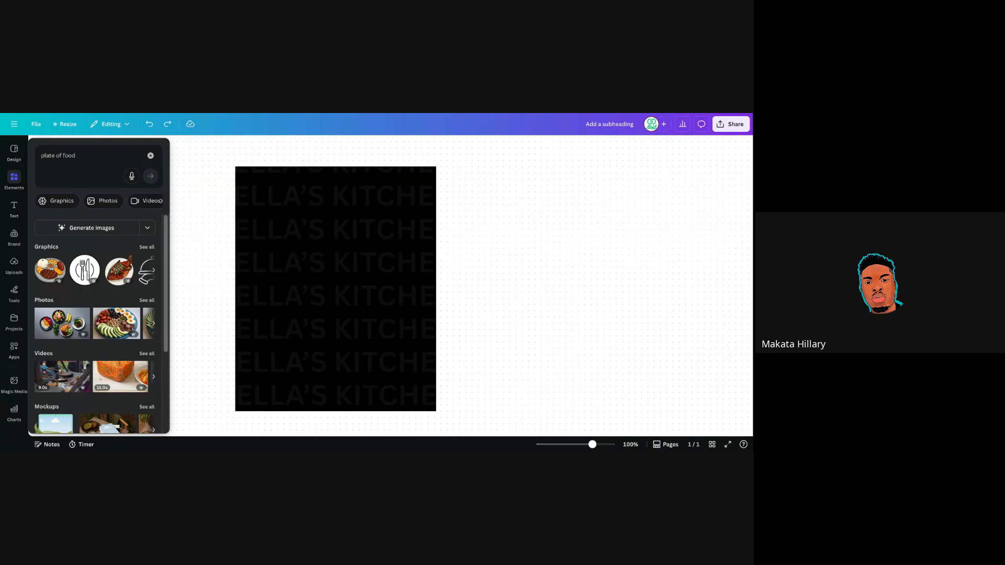
pyautogui.click(313, 261)
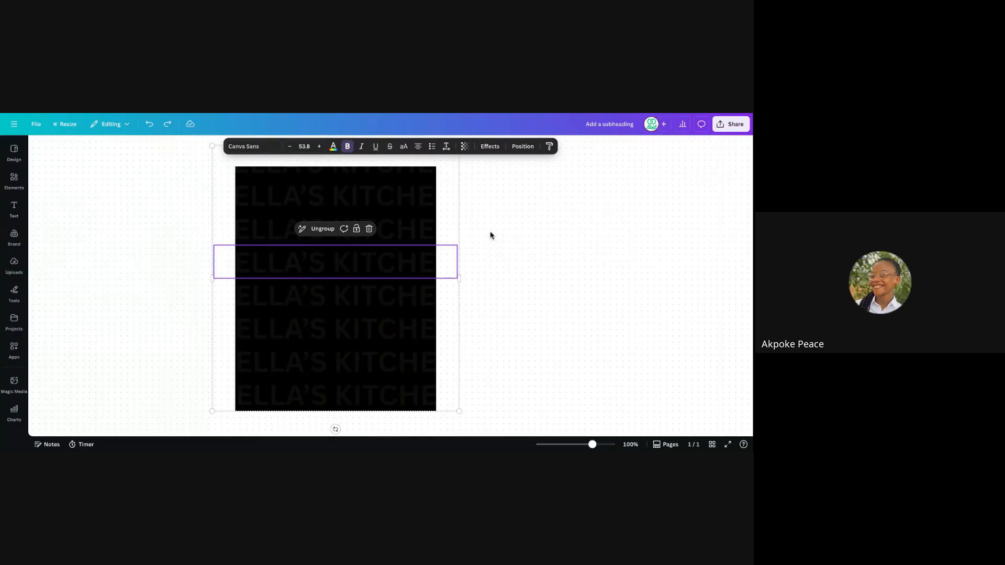
# Shrink the BELLA'S KITCHEN text group to size 47.3 and shift it right and down.
pyautogui.click(490, 246)
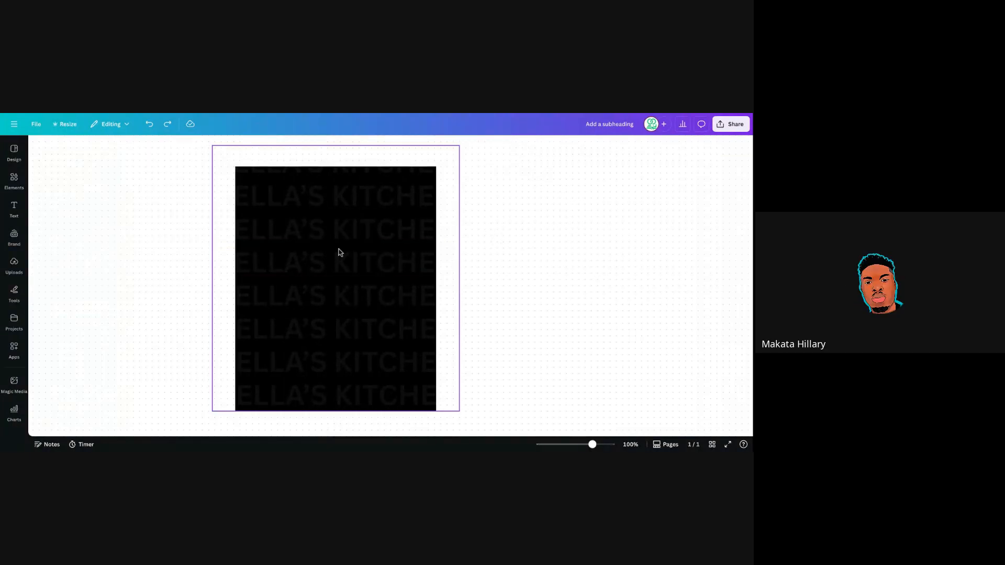
pyautogui.click(340, 253)
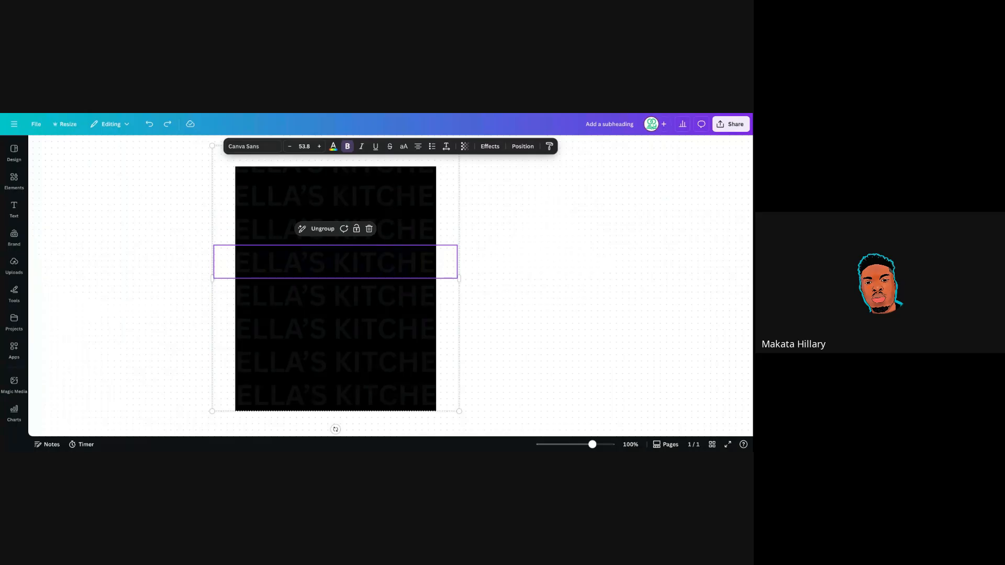
pyautogui.click(464, 146)
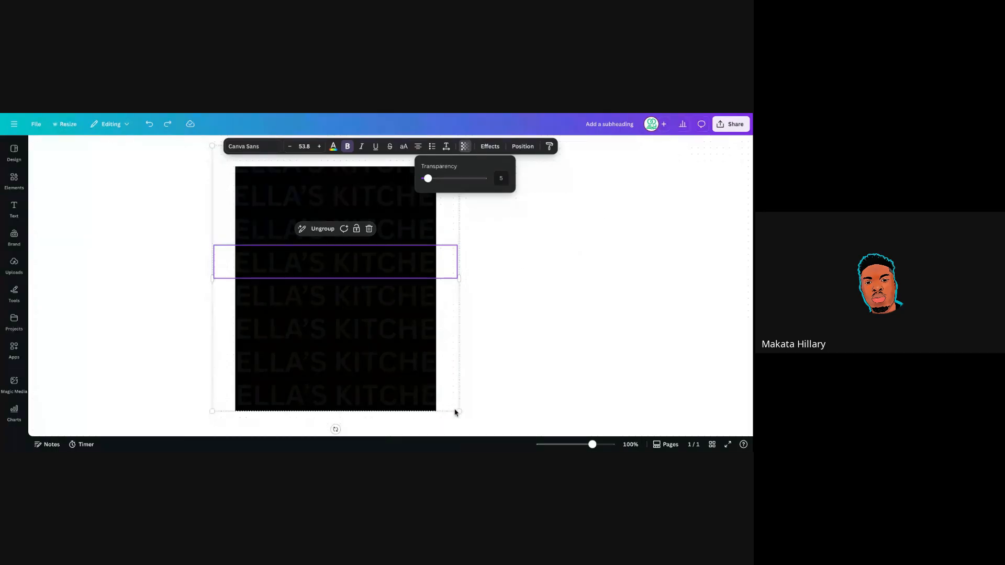
pyautogui.moveTo(455, 413); pyautogui.dragTo(430, 379)
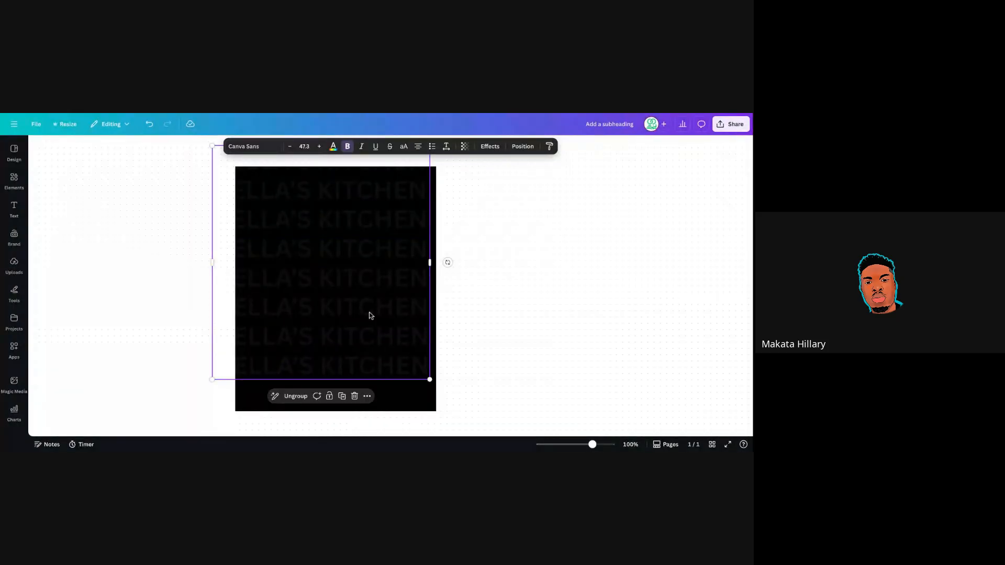
pyautogui.moveTo(310, 276); pyautogui.dragTo(328, 299)
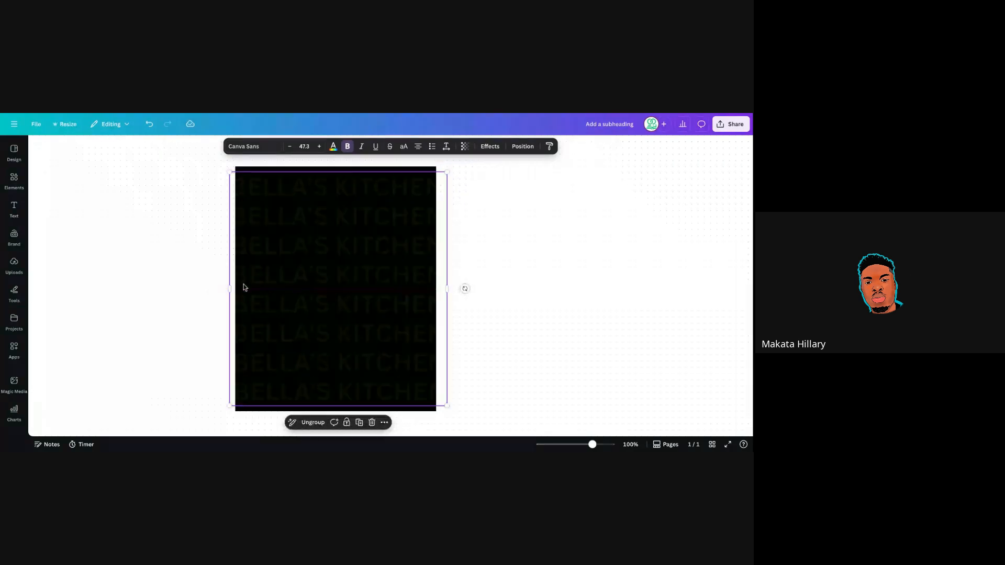
# Show all Photos results for the 'plate of food' Elements search.
pyautogui.click(13, 180)
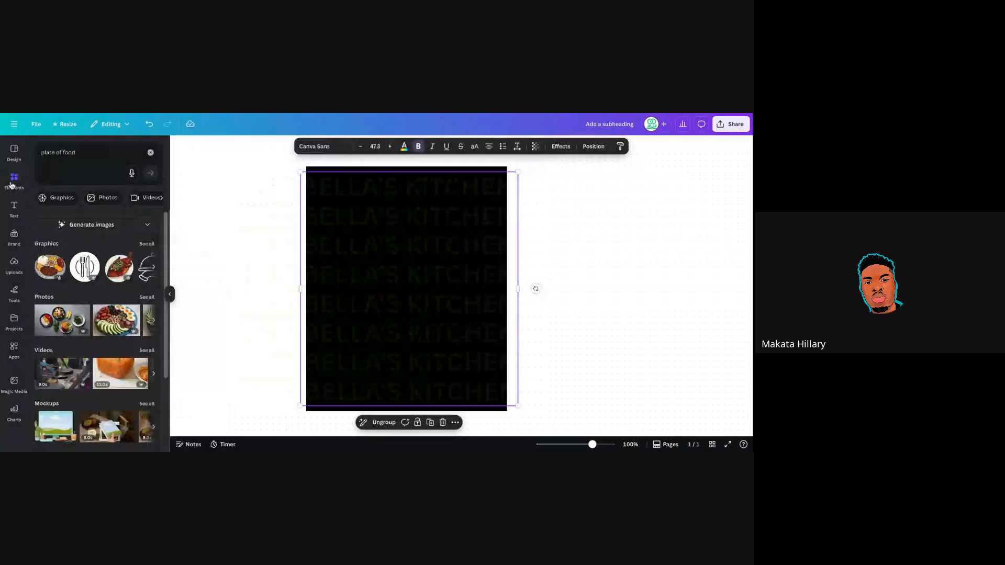
pyautogui.click(85, 154)
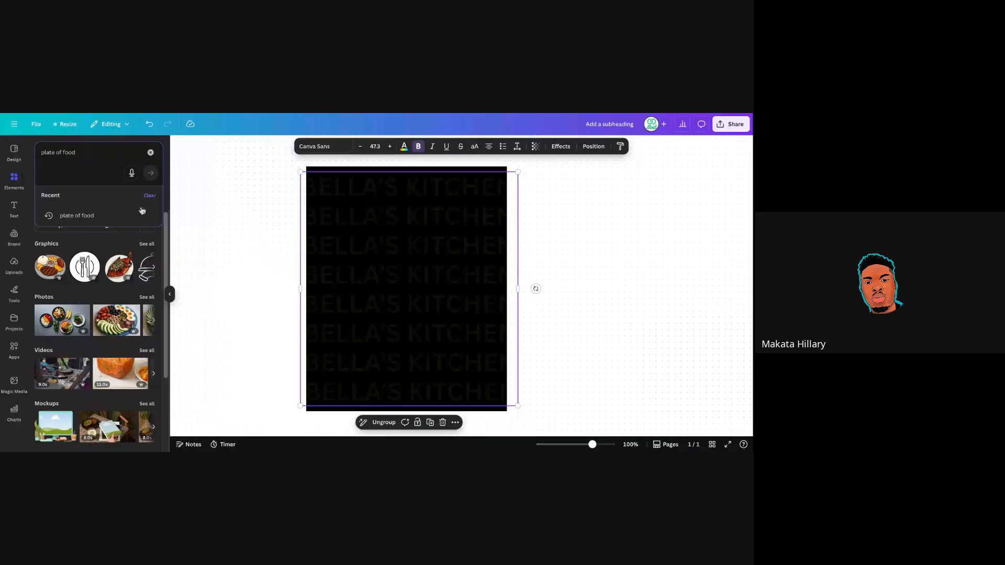
pyautogui.click(98, 243)
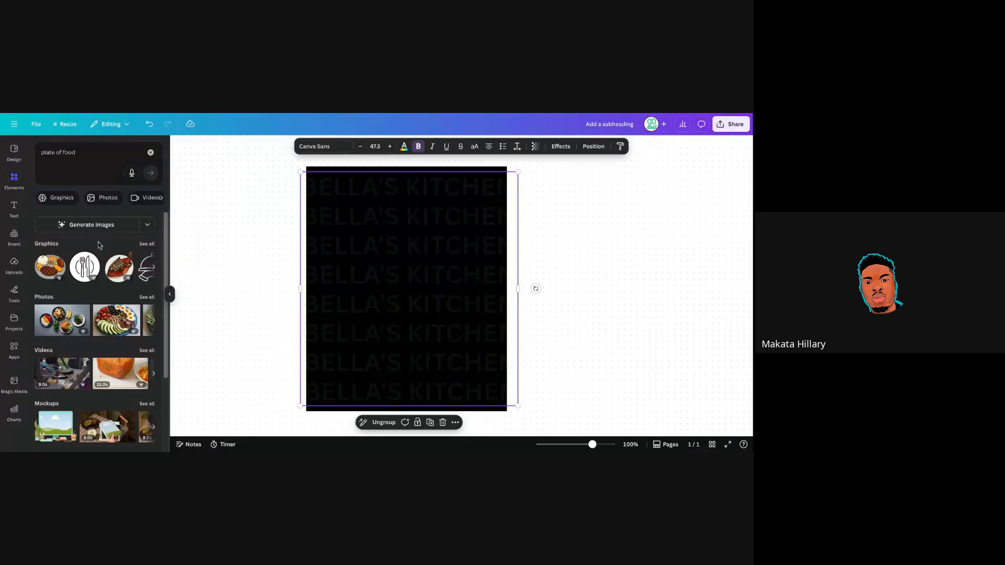
pyautogui.click(147, 297)
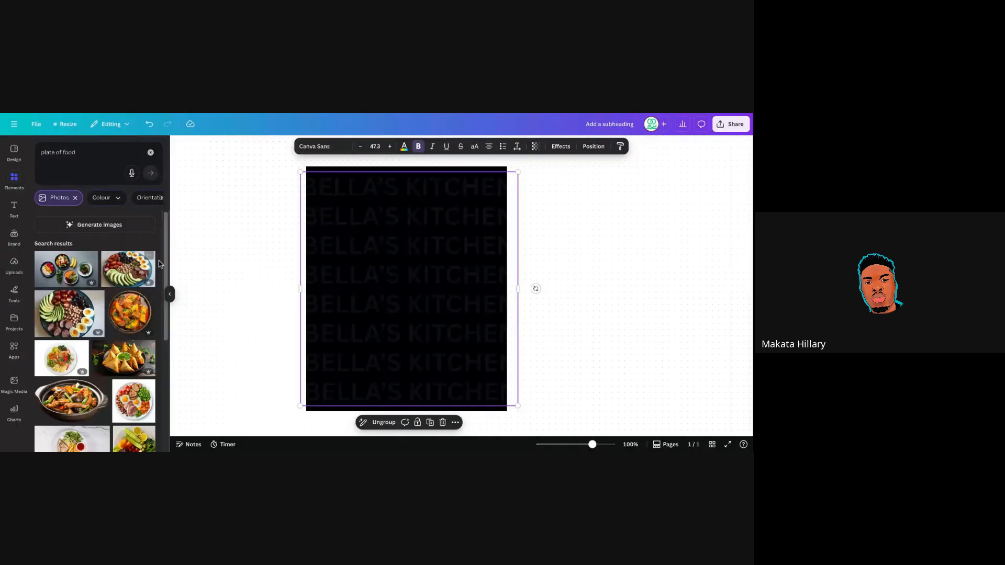
# Browse through the plate photos and add the curry bowl photo to the flyer.
pyautogui.scroll(-1, 160, 265)
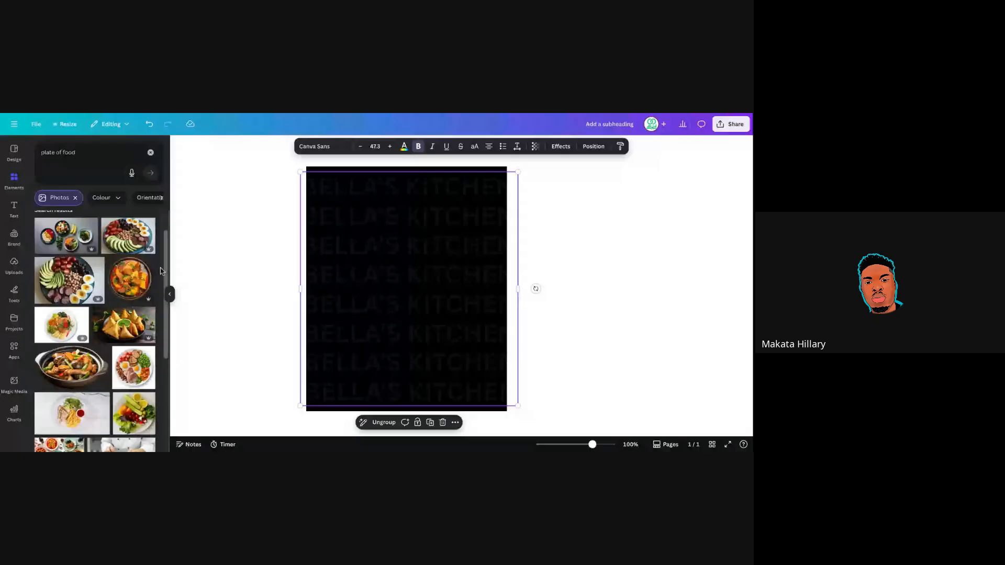
pyautogui.moveTo(165, 268); pyautogui.dragTo(163, 330)
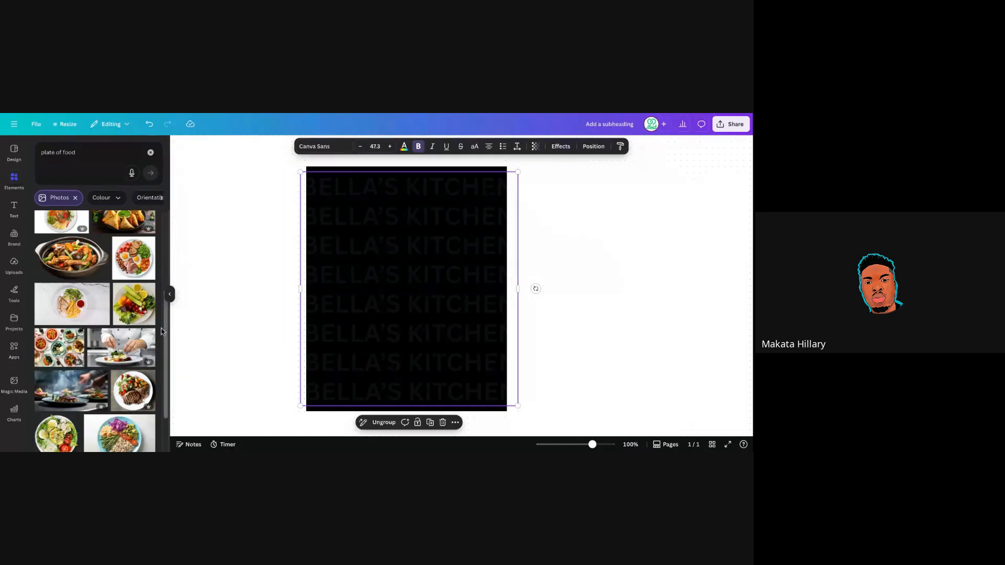
pyautogui.moveTo(166, 337); pyautogui.dragTo(165, 338)
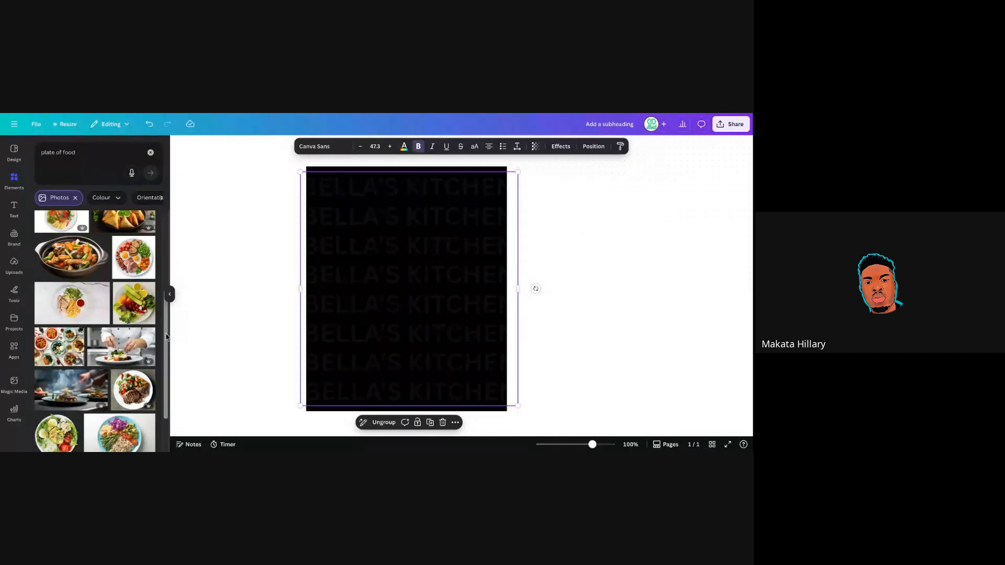
pyautogui.scroll(-4, 166, 337)
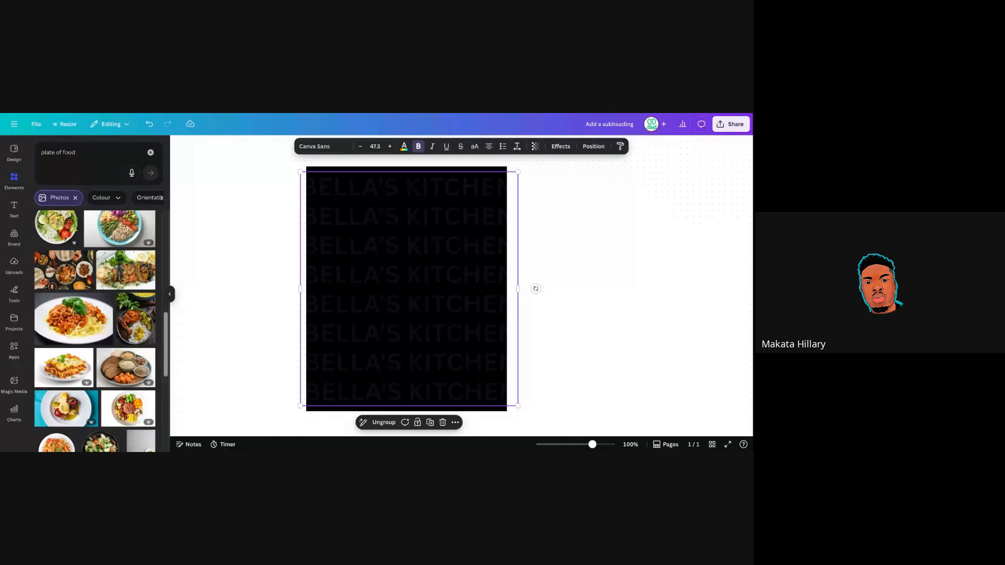
pyautogui.scroll(-2, 168, 369)
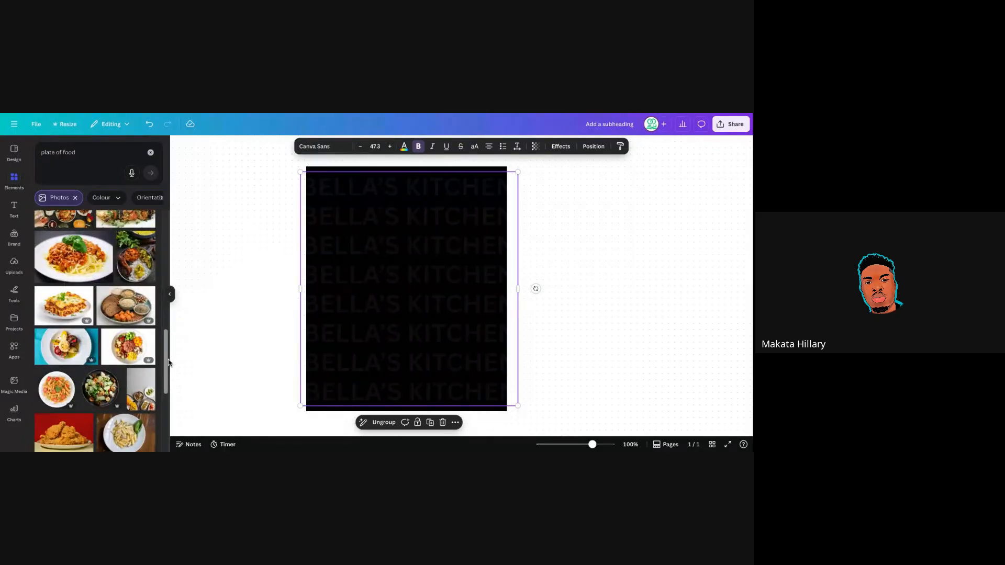
pyautogui.moveTo(169, 369); pyautogui.dragTo(168, 317)
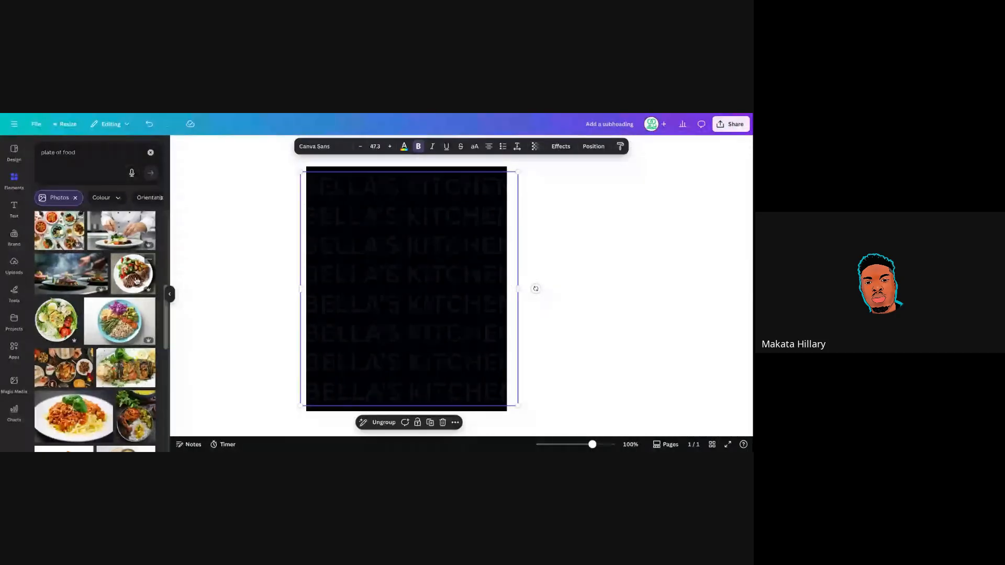
pyautogui.moveTo(166, 296); pyautogui.dragTo(163, 223)
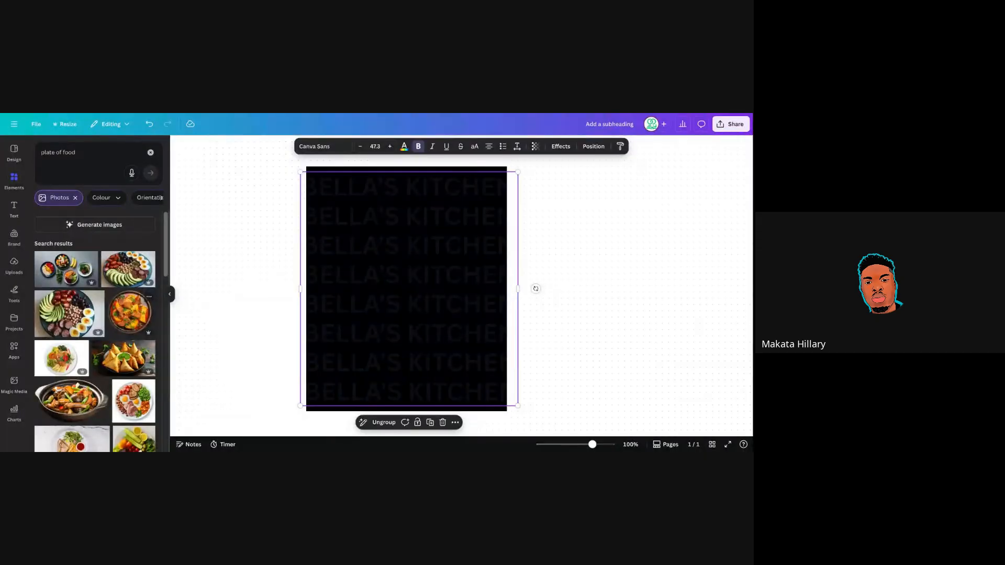
pyautogui.click(139, 324)
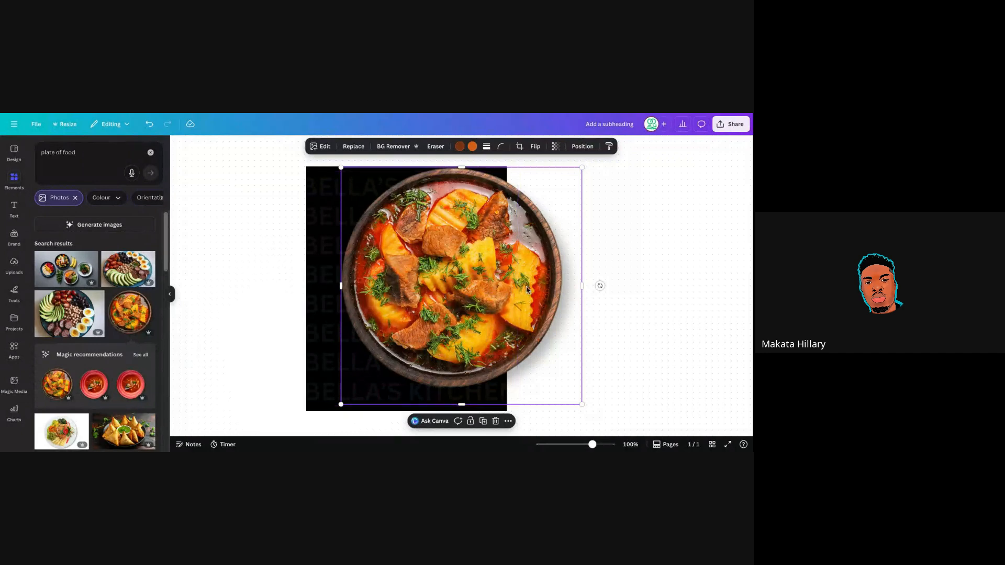
# Move the curry bowl photo left and up over the page, then open a new browser tab.
pyautogui.moveTo(527, 289); pyautogui.dragTo(407, 262)
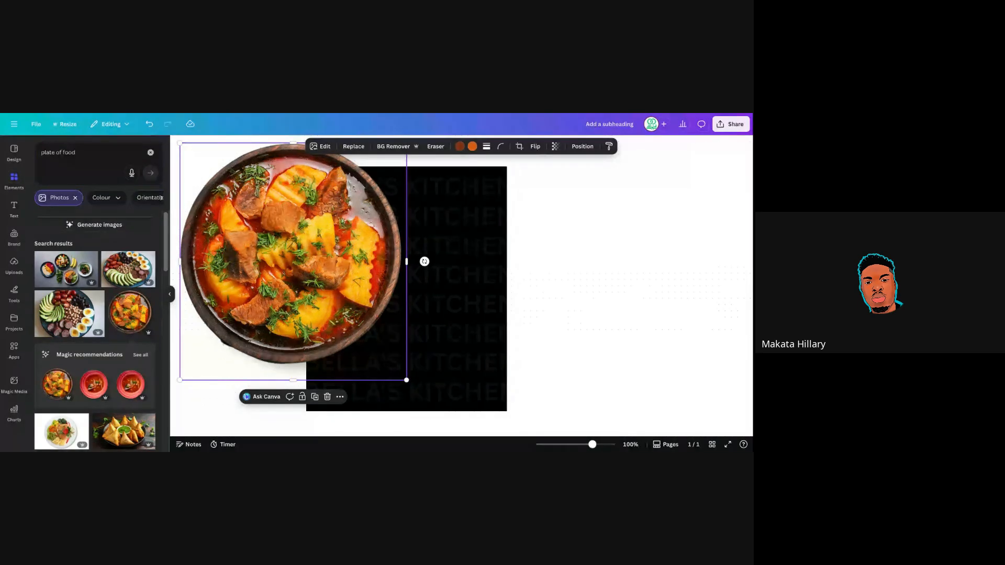
pyautogui.hotkey('ctrl', 't')
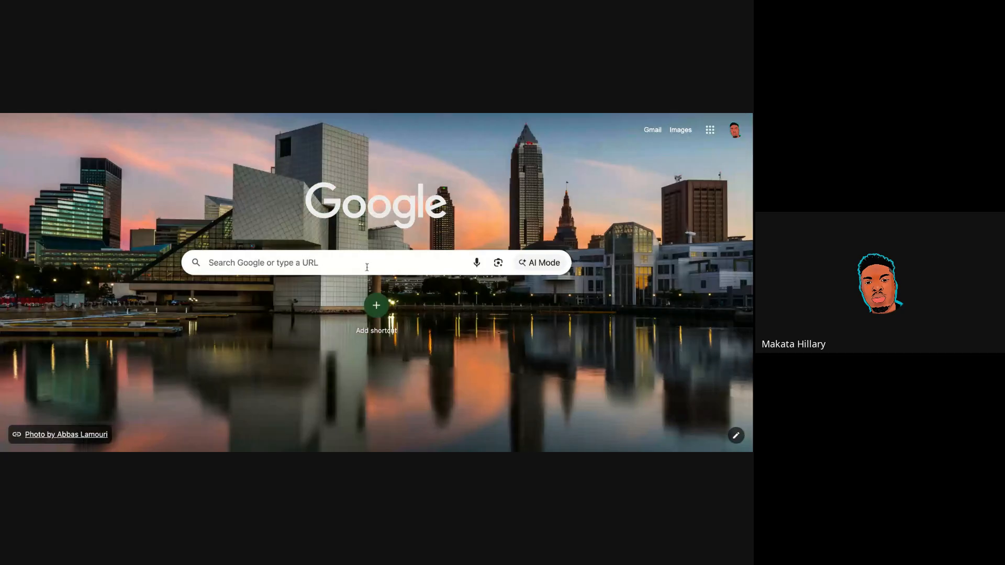
# Search Google for 'plate of food' and switch to image results.
pyautogui.click(366, 264)
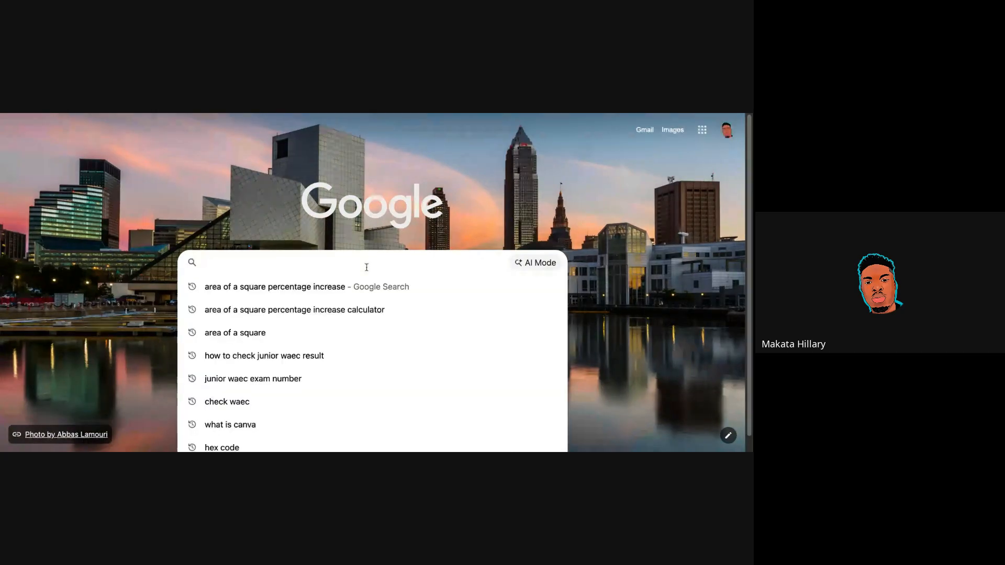
pyautogui.write('plate o')
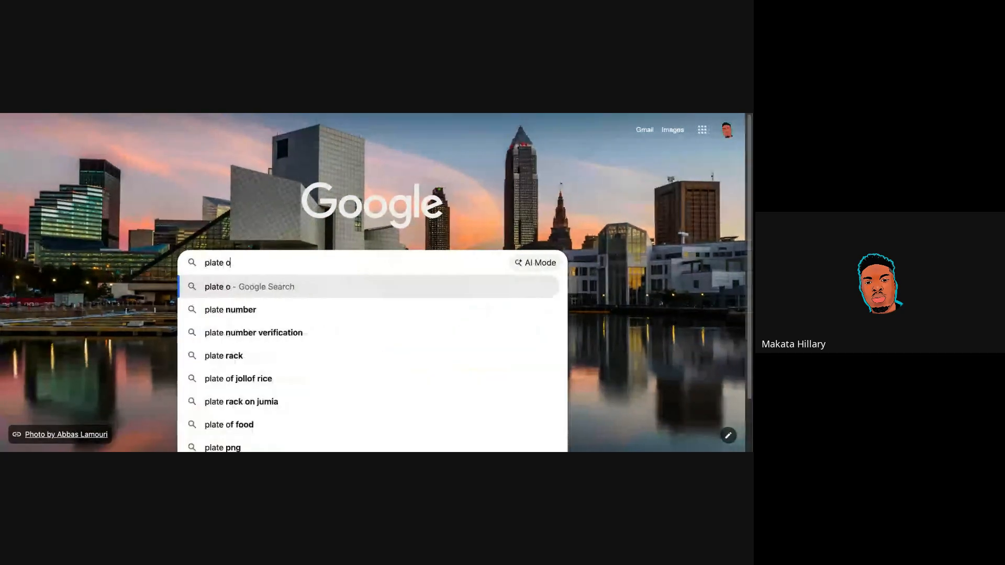
pyautogui.write('f food')
pyautogui.press('Return')
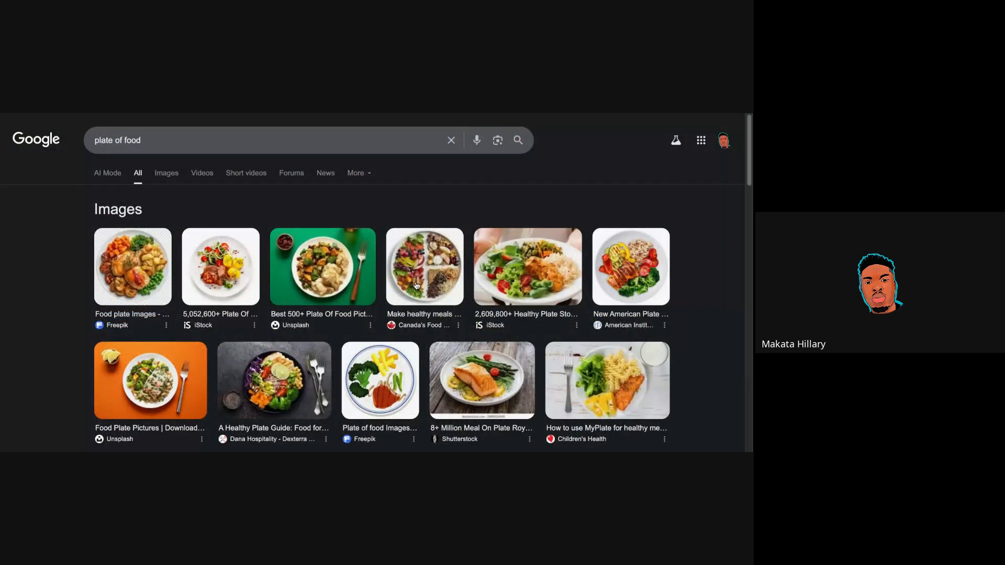
pyautogui.click(173, 175)
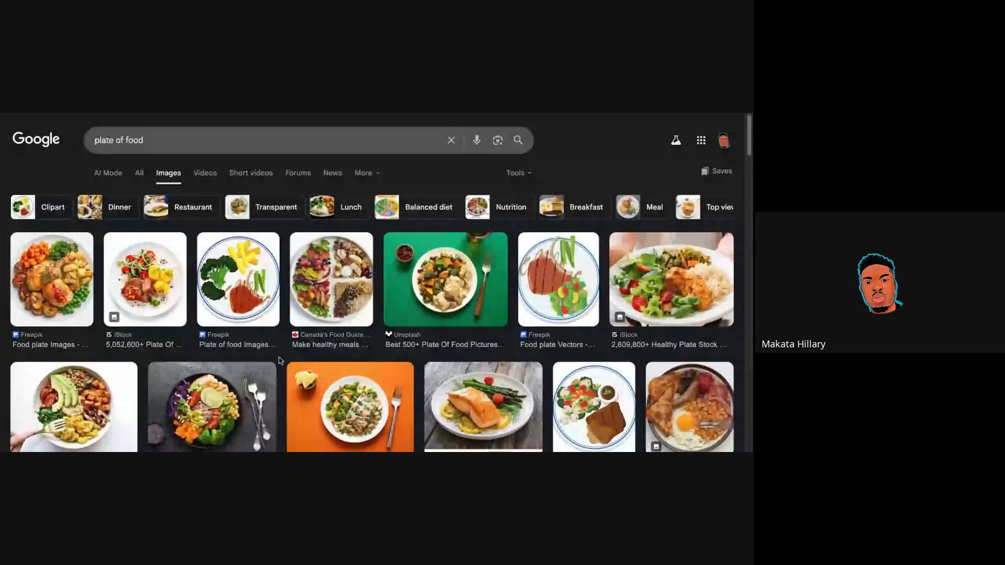
# Refine the search to 'plate of local food' and open the jollof rice plate image.
pyautogui.click(120, 141)
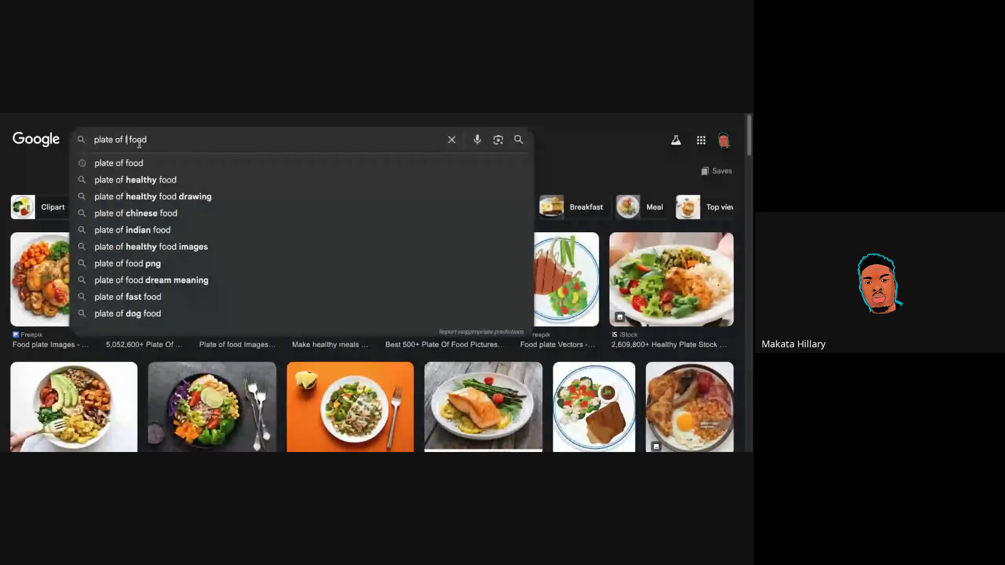
pyautogui.write('local')
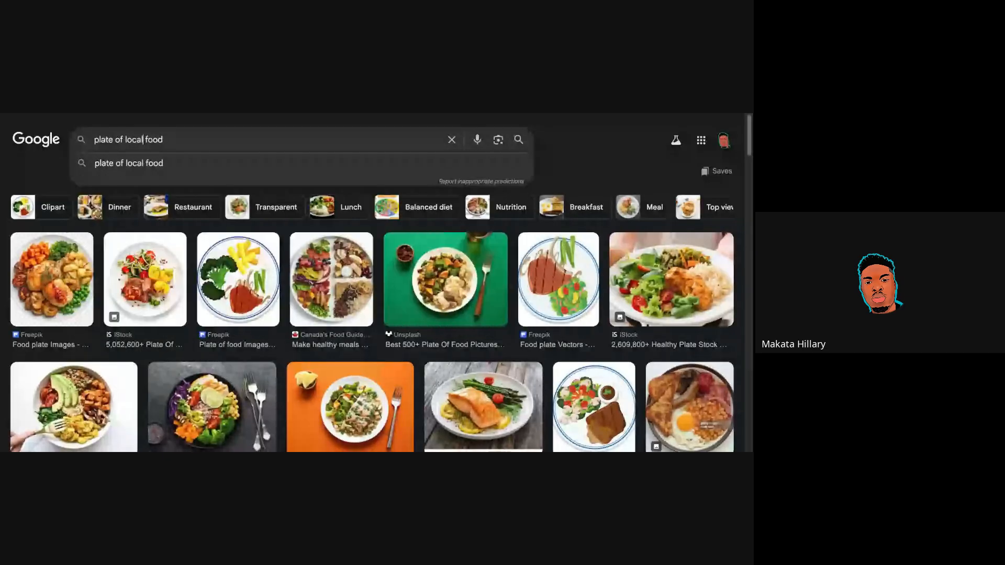
pyautogui.press('Return')
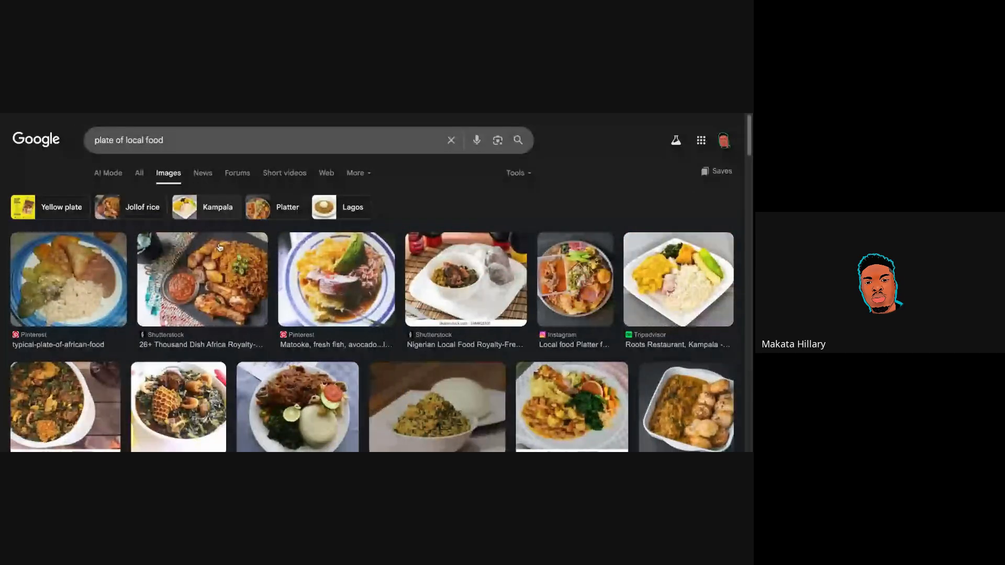
pyautogui.scroll(-2, 251, 339)
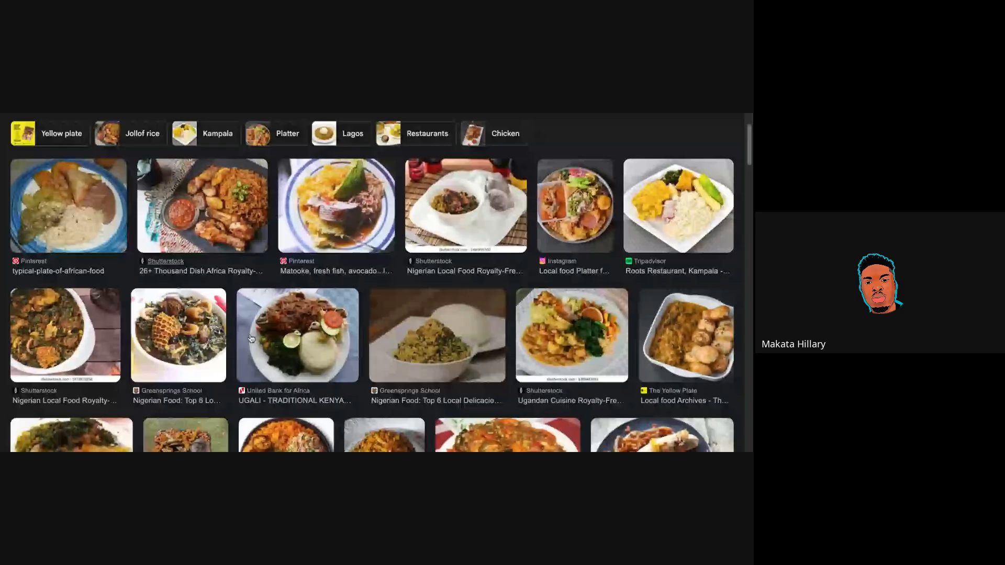
pyautogui.scroll(-4, 251, 338)
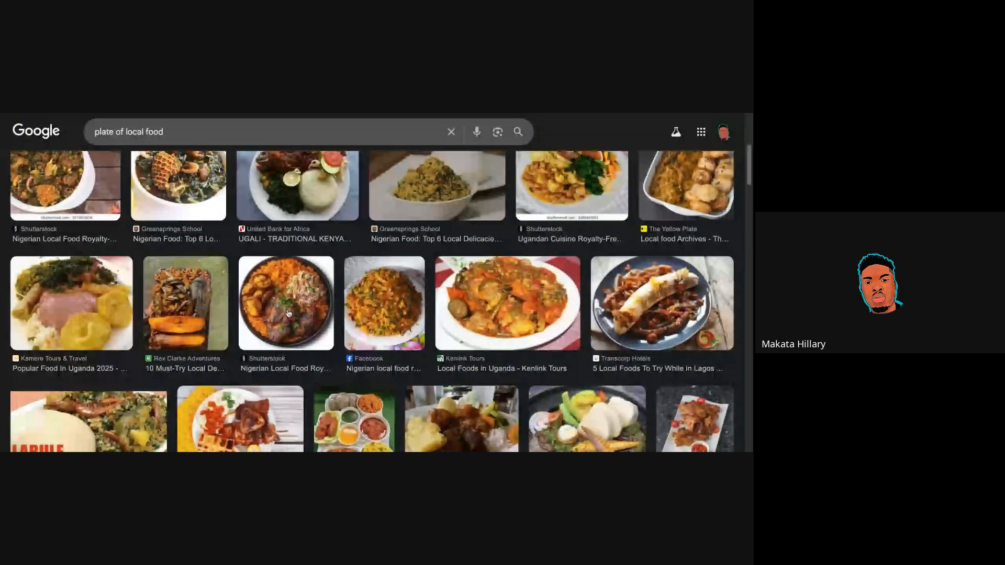
pyautogui.click(289, 314)
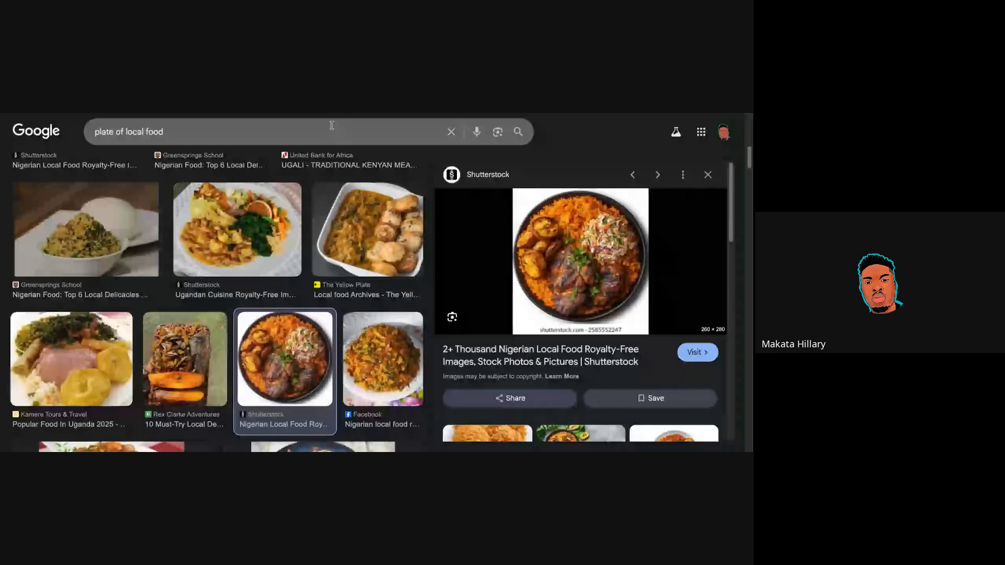
# Search Google for 'remove background' and view the All results, with remove.bg on top.
pyautogui.click(271, 131)
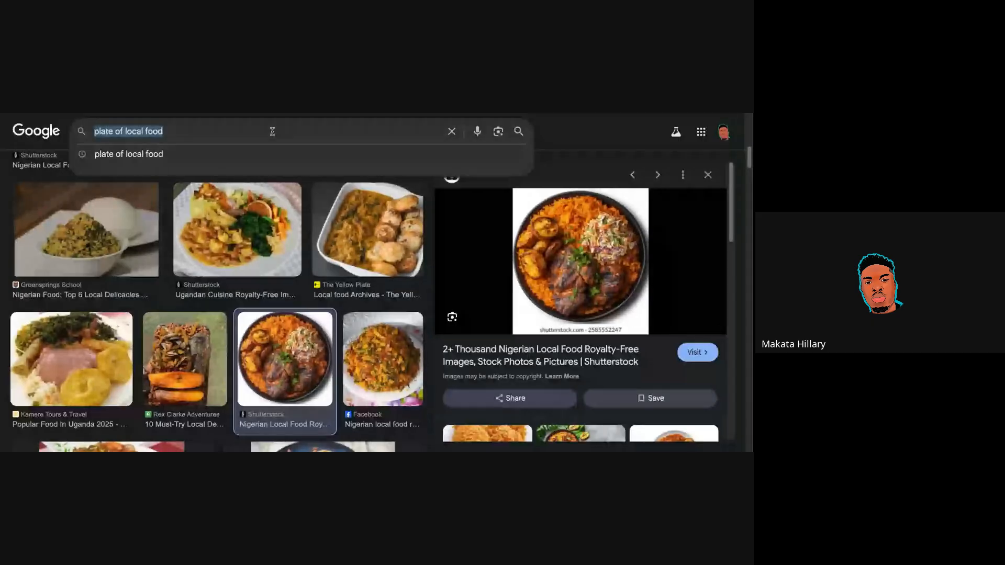
pyautogui.write('remove')
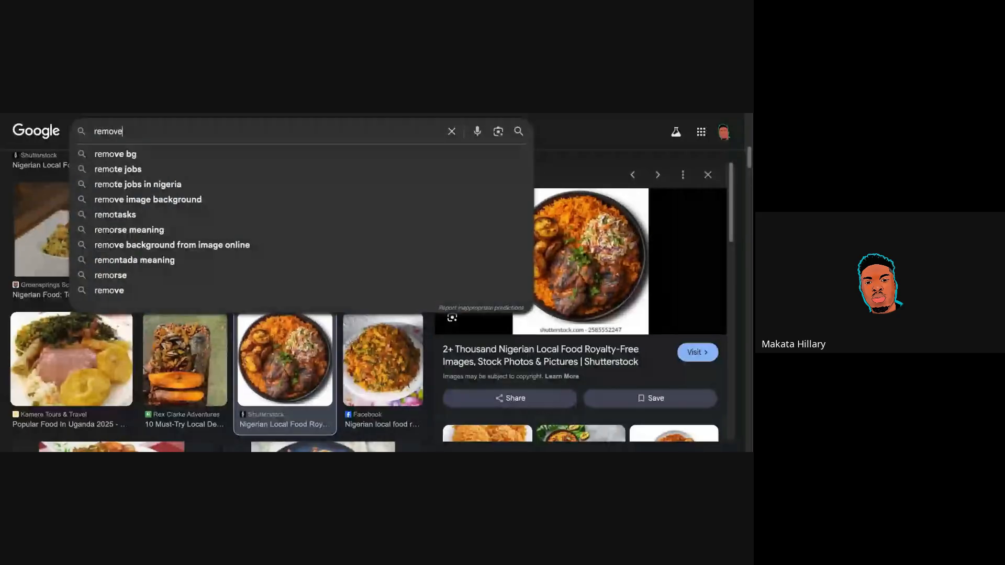
pyautogui.write(' backgrpung')
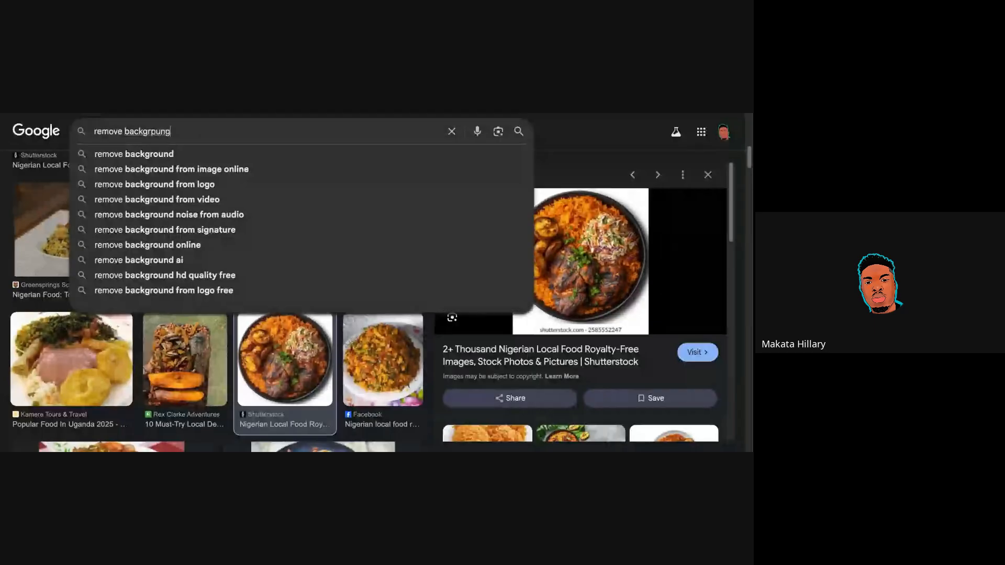
pyautogui.press('Down')
pyautogui.press('Return')
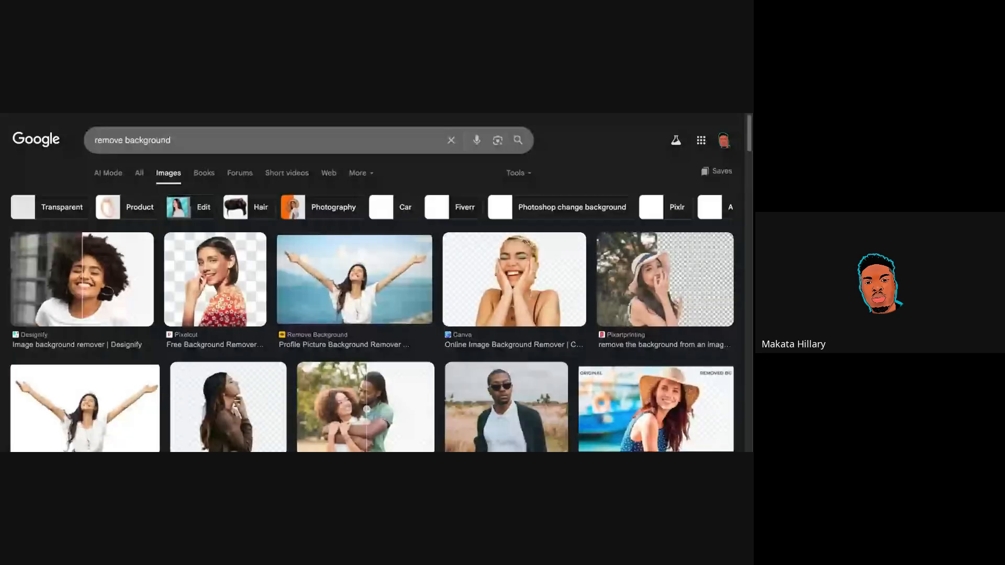
pyautogui.click(139, 173)
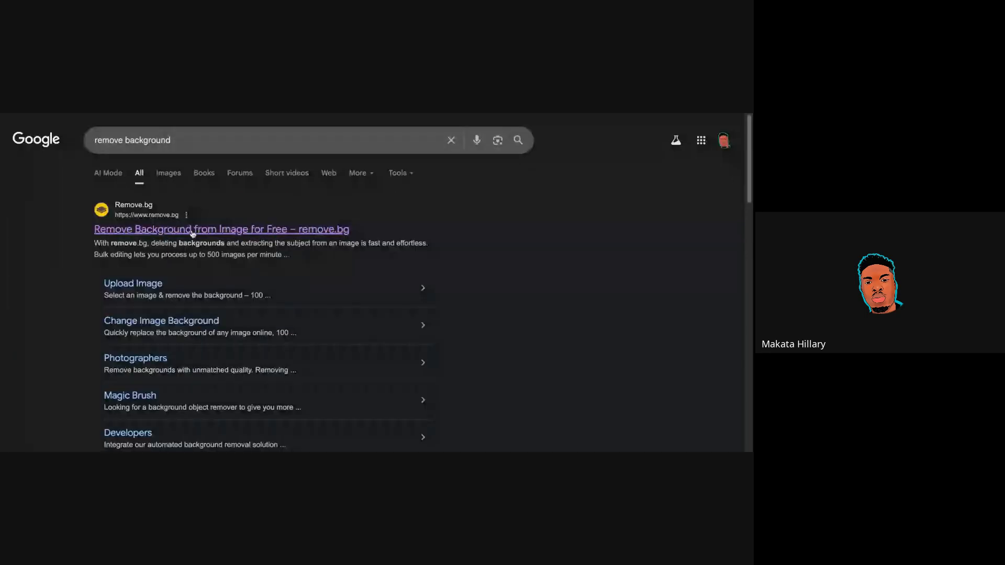
# Open remove.bg, cut out the jollof plate, and open its download options for the Preview 260 x 280 size.
pyautogui.click(151, 231)
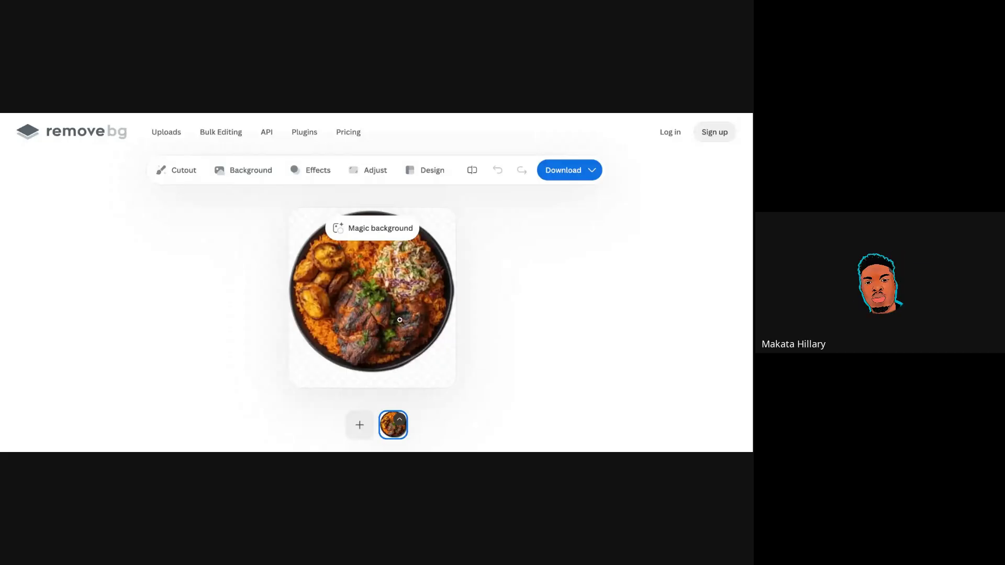
pyautogui.click(567, 178)
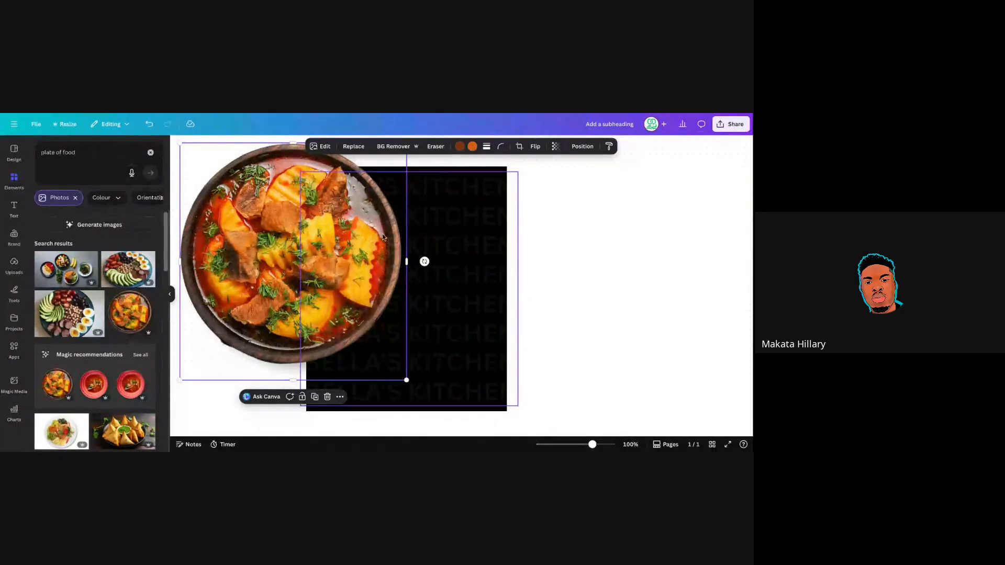
# Delete the old stew photo and add the uploaded background-free jollof plate cut-out to the page.
pyautogui.press('Delete')
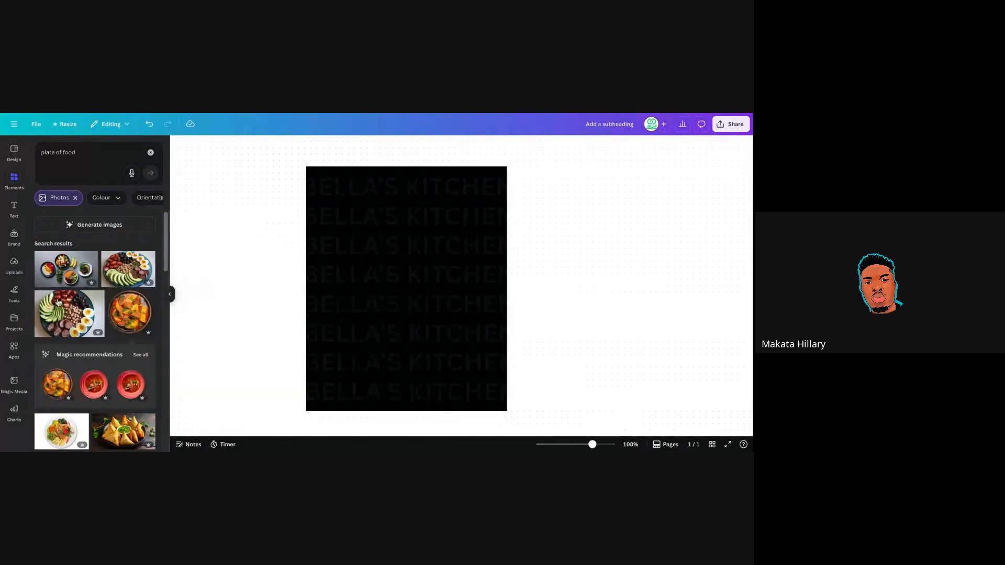
pyautogui.click(7, 264)
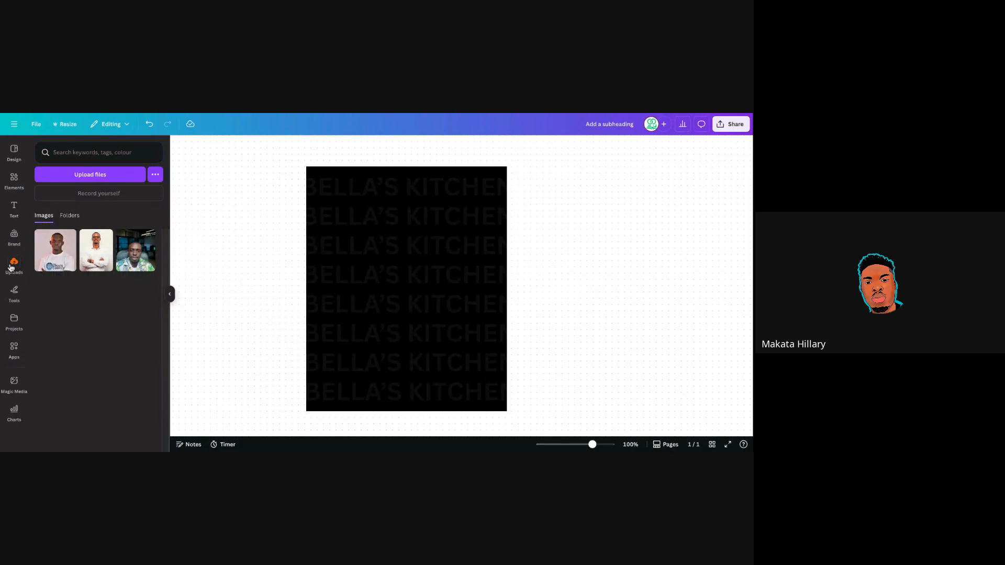
pyautogui.click(94, 181)
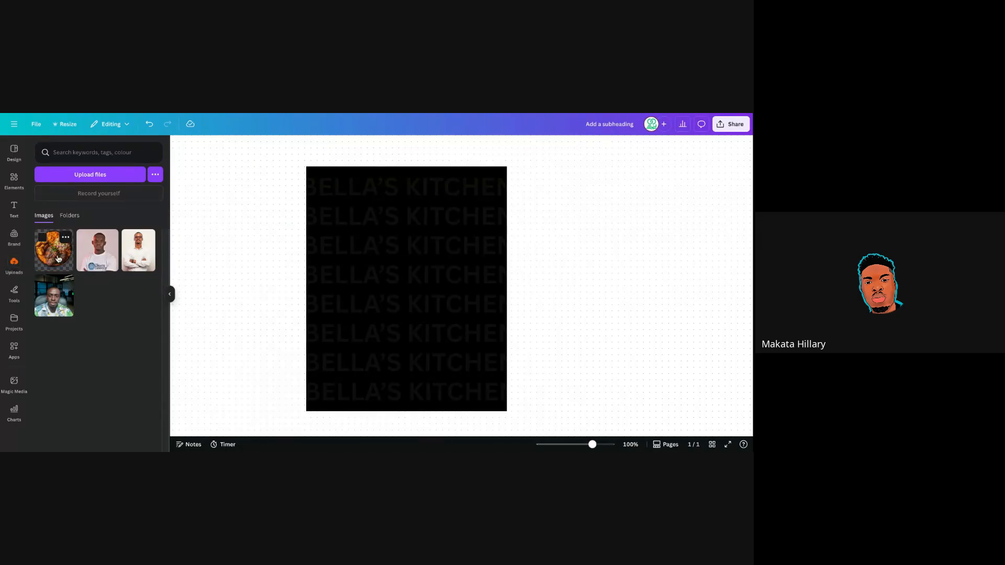
pyautogui.click(58, 259)
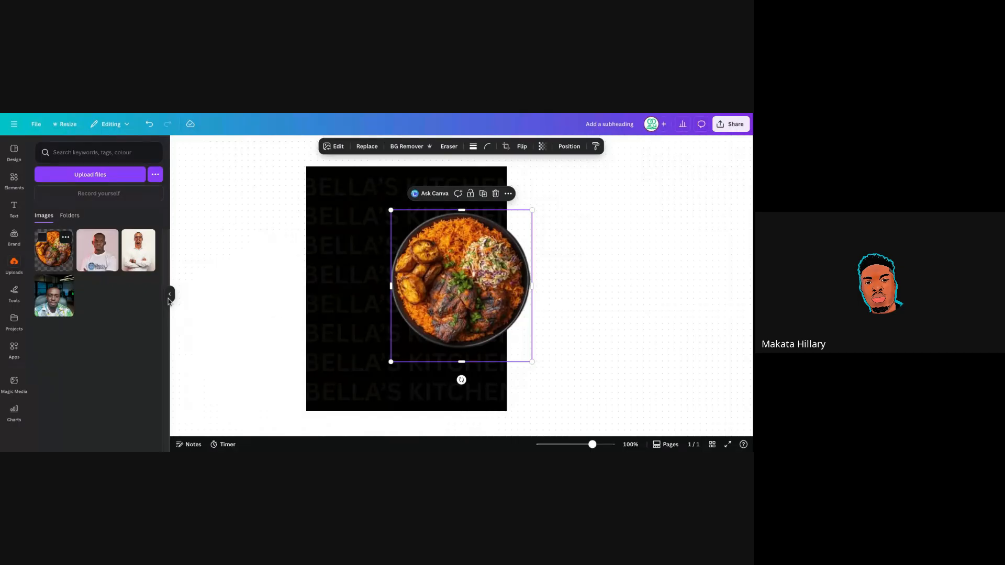
# Centre the jollof plate cut-out in the upper half of the black flyer page and select it.
pyautogui.click(169, 294)
pyautogui.moveTo(425, 293); pyautogui.dragTo(382, 270)
pyautogui.click(454, 309)
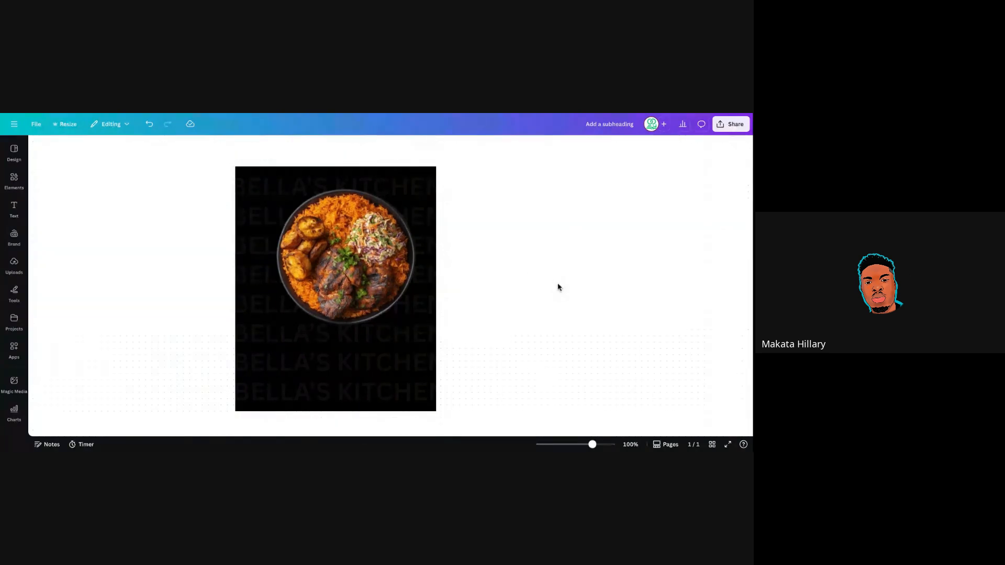
pyautogui.click(386, 268)
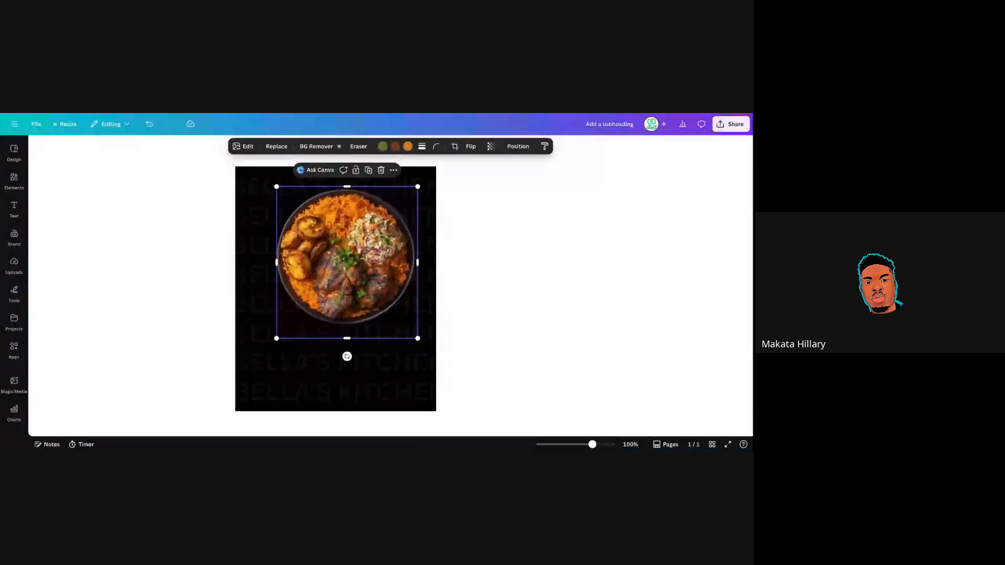
# Delete the rice dish photo and add the stew photo from the 'plate of food' results.
pyautogui.click(14, 180)
pyautogui.click(382, 170)
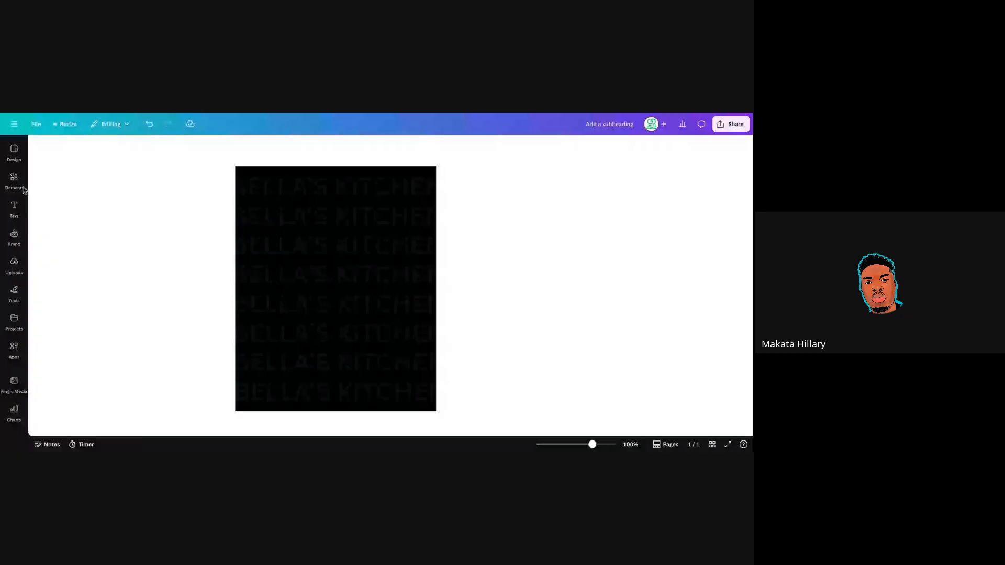
pyautogui.click(14, 181)
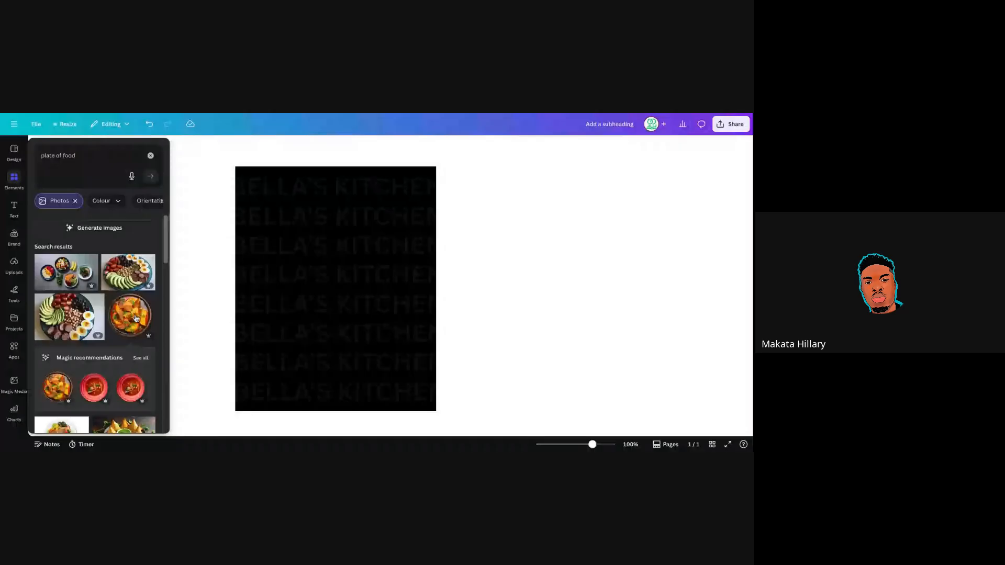
pyautogui.click(151, 314)
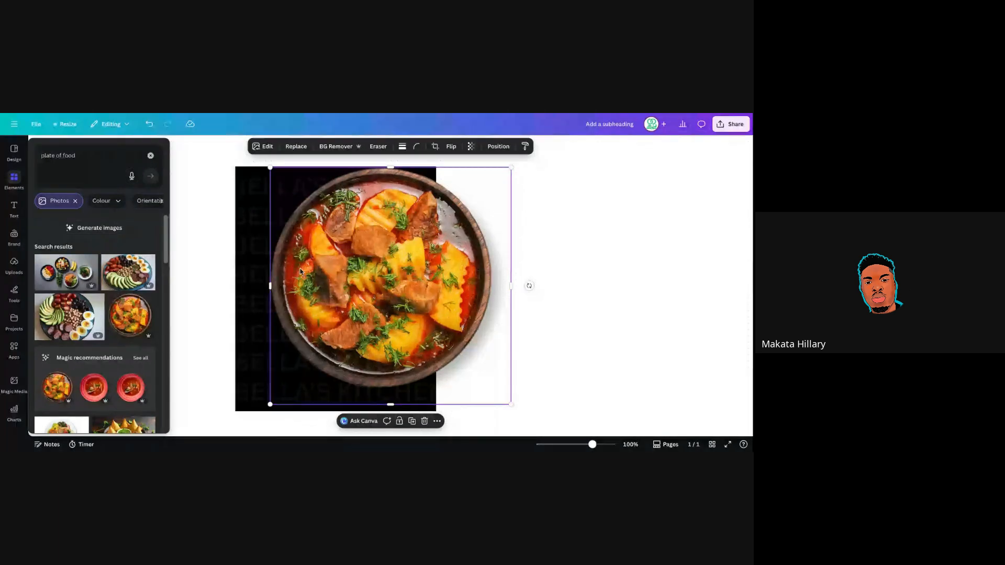
pyautogui.click(396, 258)
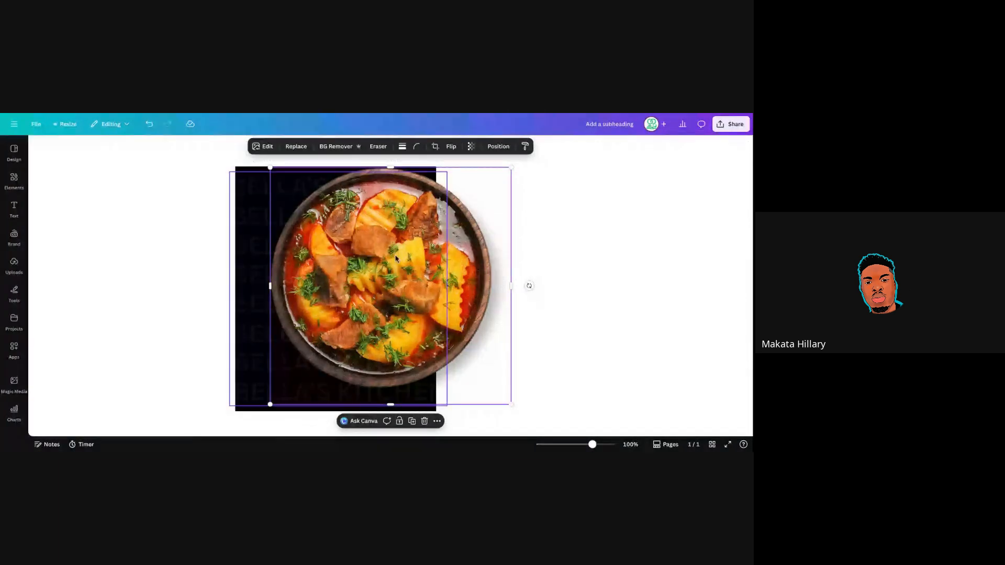
# Narrow the stew photo, trim its bottom and shift it right over the black page.
pyautogui.click(397, 259)
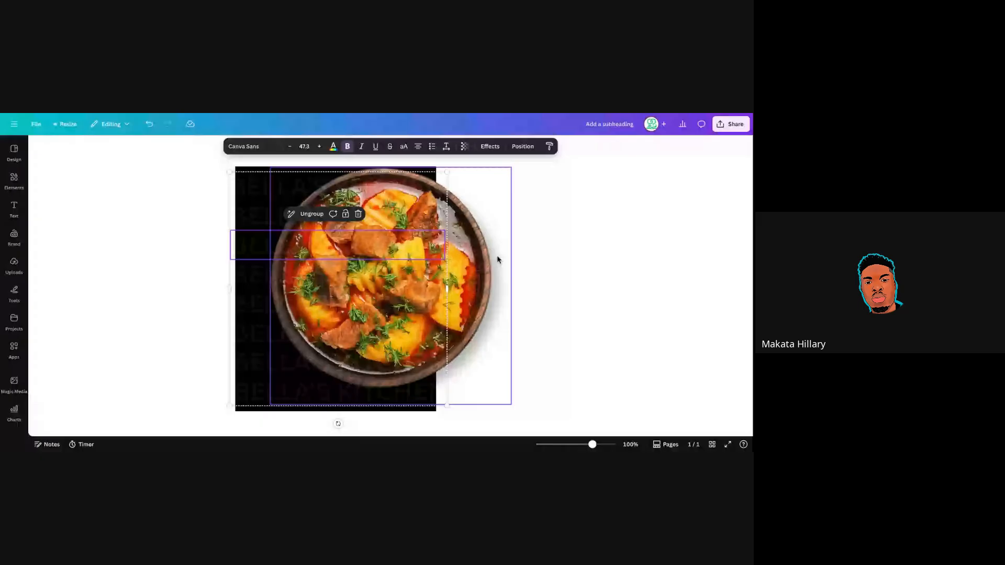
pyautogui.click(548, 231)
pyautogui.moveTo(548, 232); pyautogui.dragTo(412, 276)
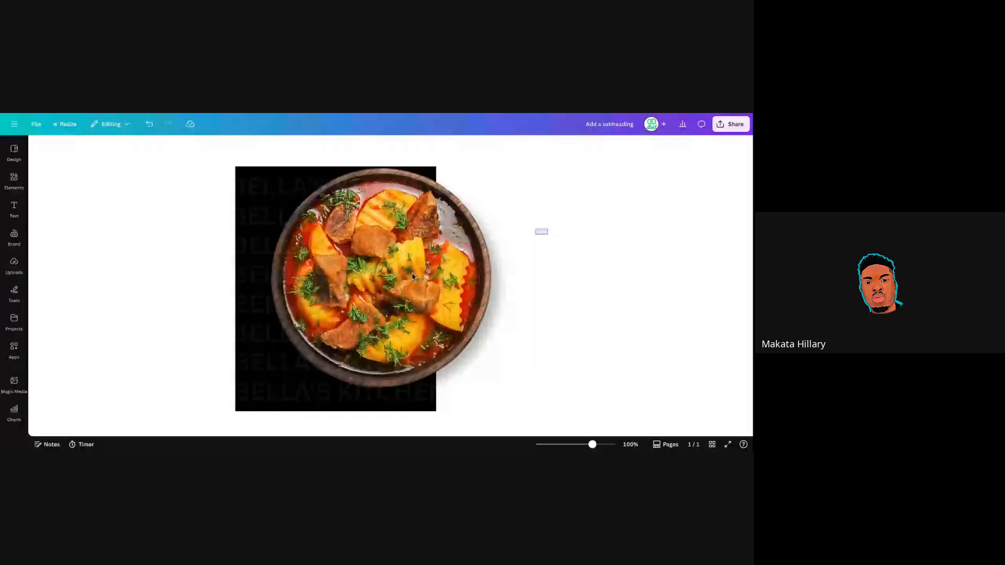
pyautogui.moveTo(413, 276); pyautogui.dragTo(411, 277)
pyautogui.click(534, 238)
pyautogui.click(446, 261)
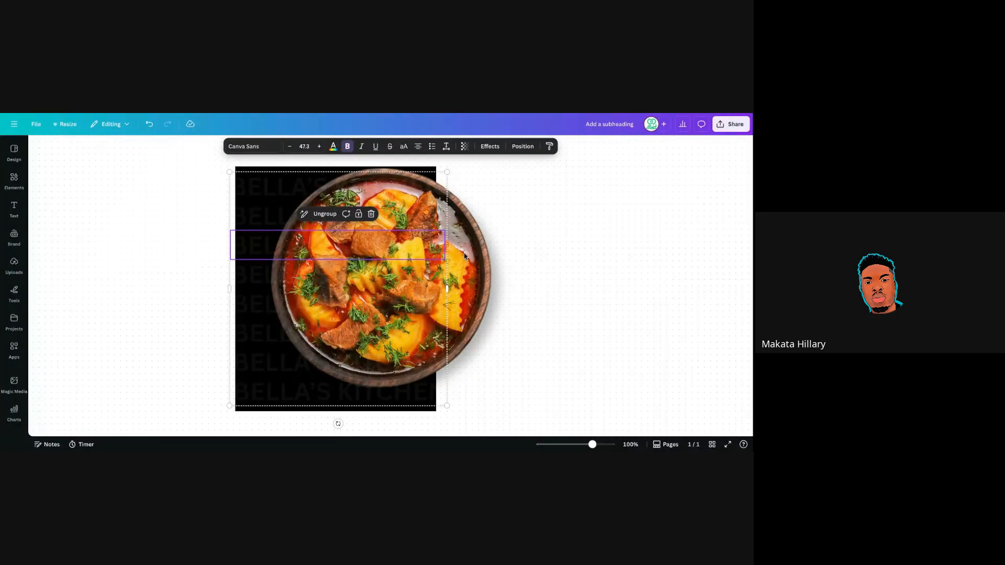
pyautogui.click(464, 257)
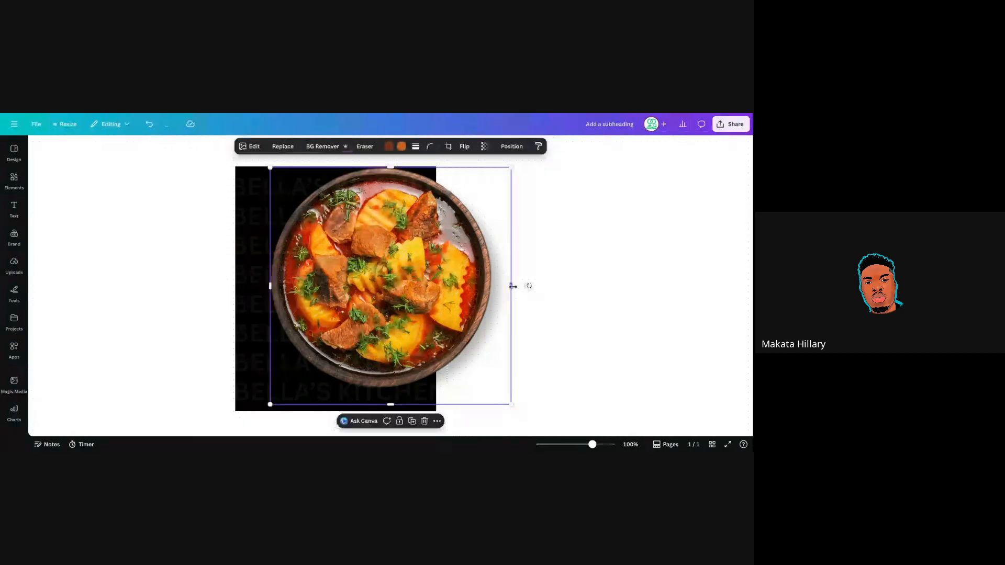
pyautogui.moveTo(513, 286); pyautogui.dragTo(495, 286)
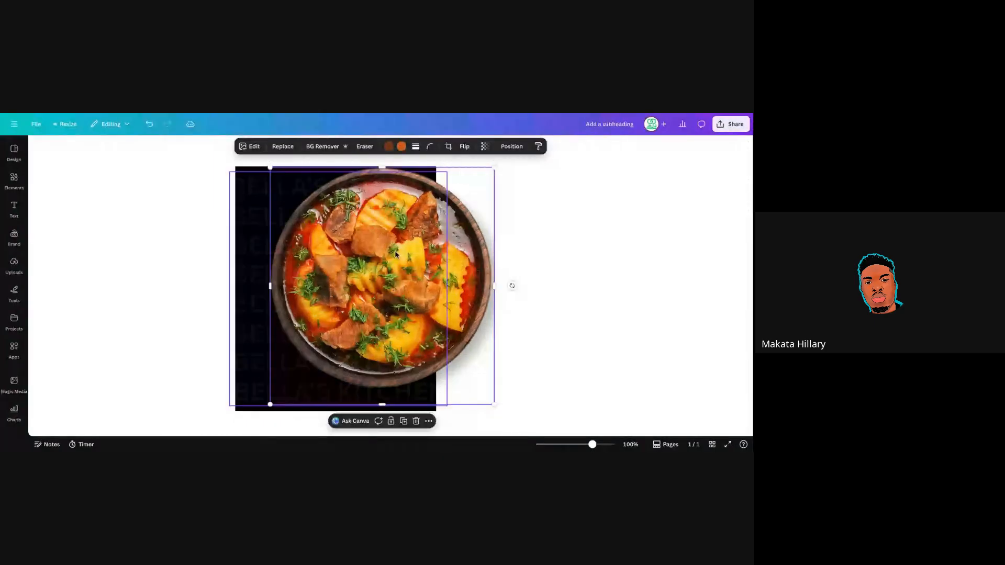
pyautogui.moveTo(465, 266); pyautogui.dragTo(470, 299)
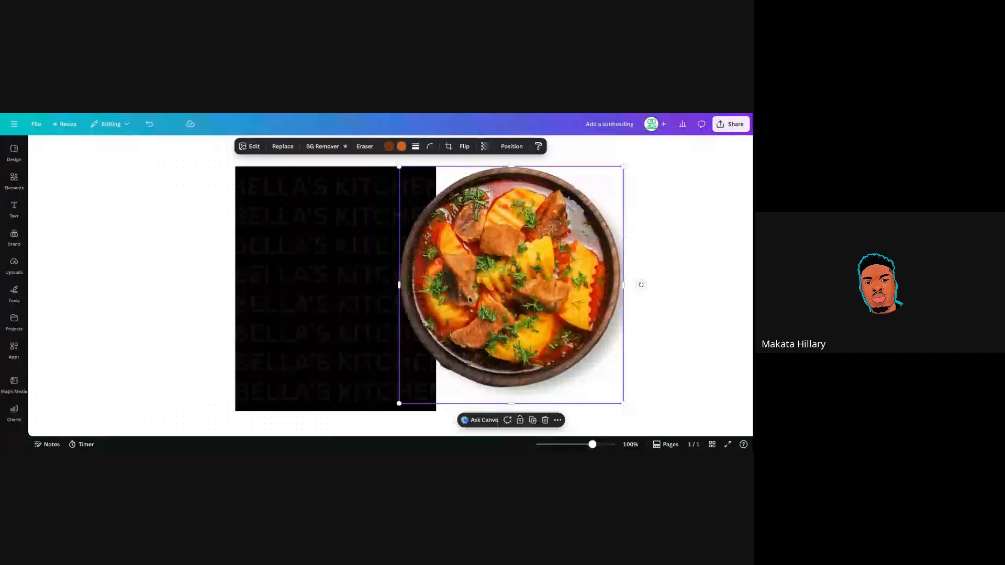
pyautogui.moveTo(511, 403); pyautogui.dragTo(513, 388)
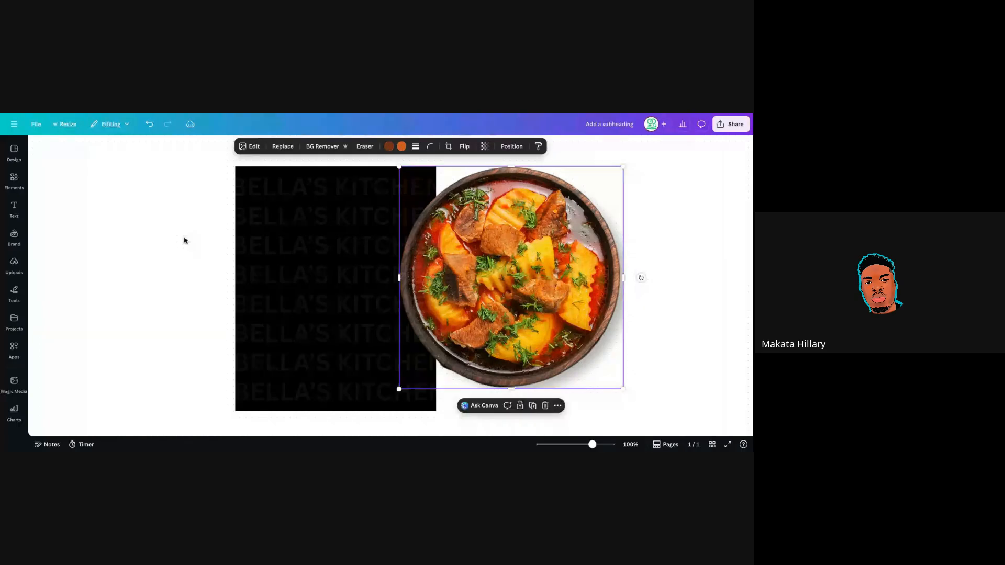
# Search Elements for 'frame' without the Photos filter and add the circle frame.
pyautogui.click(15, 181)
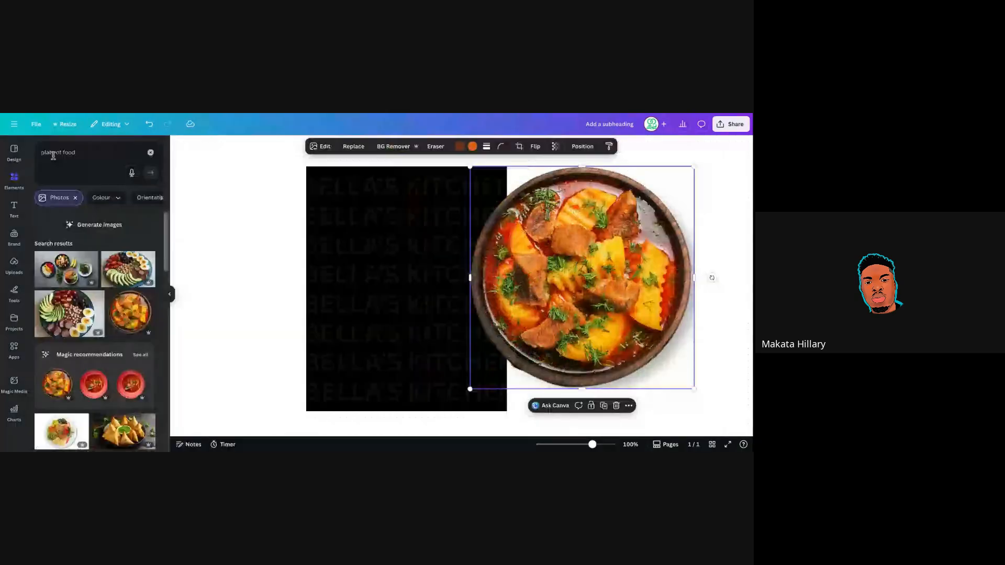
pyautogui.click(63, 155)
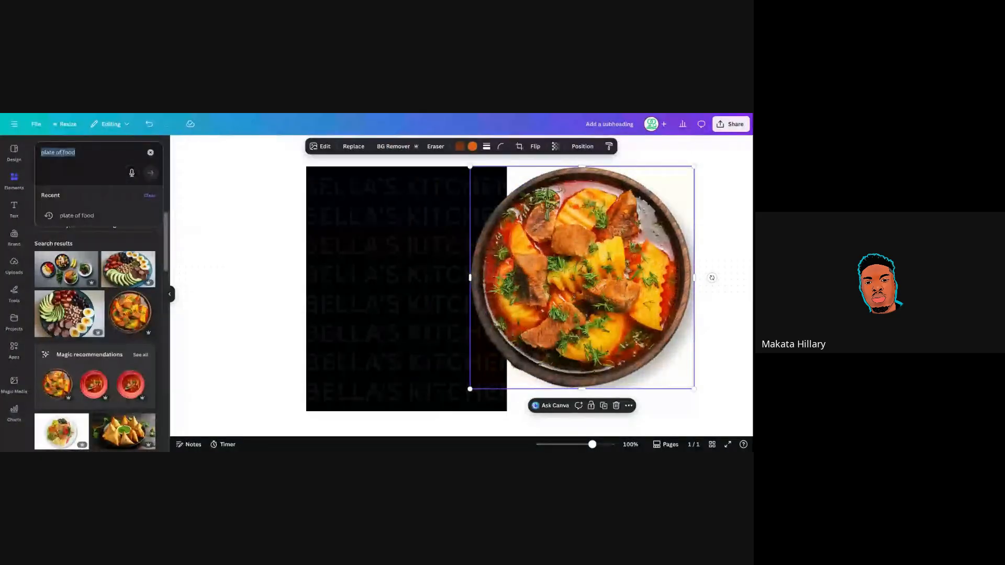
pyautogui.write('frame')
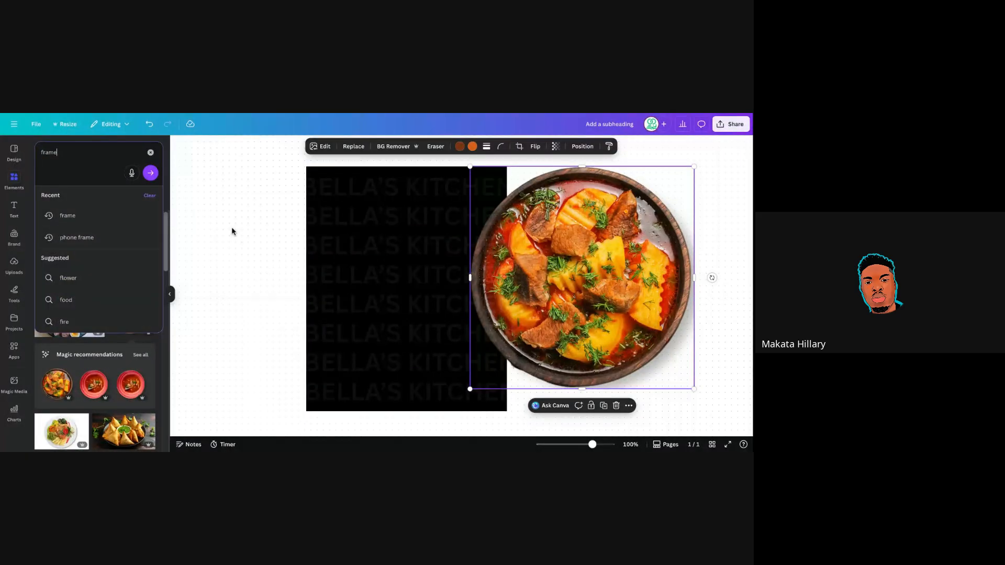
pyautogui.click(79, 217)
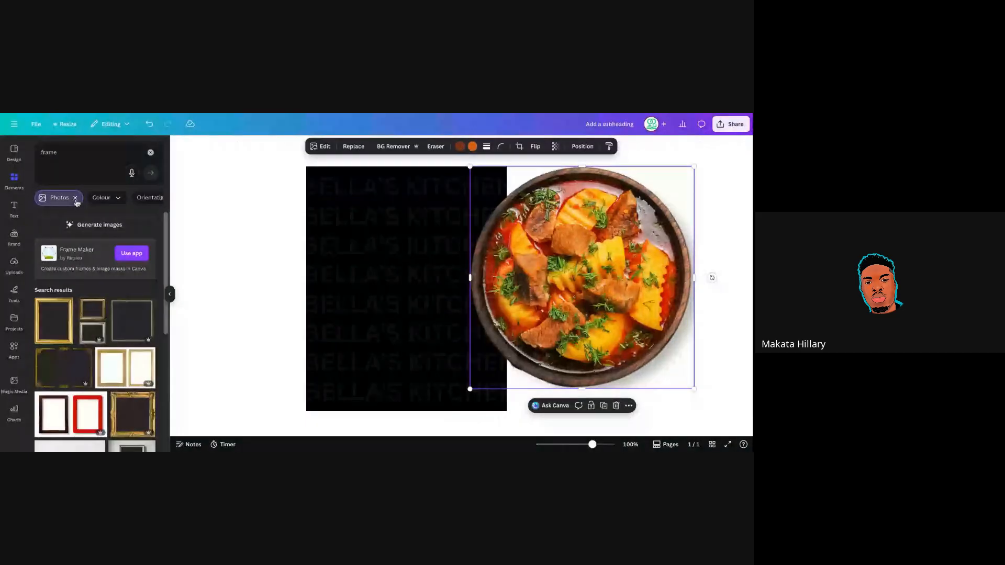
pyautogui.click(75, 198)
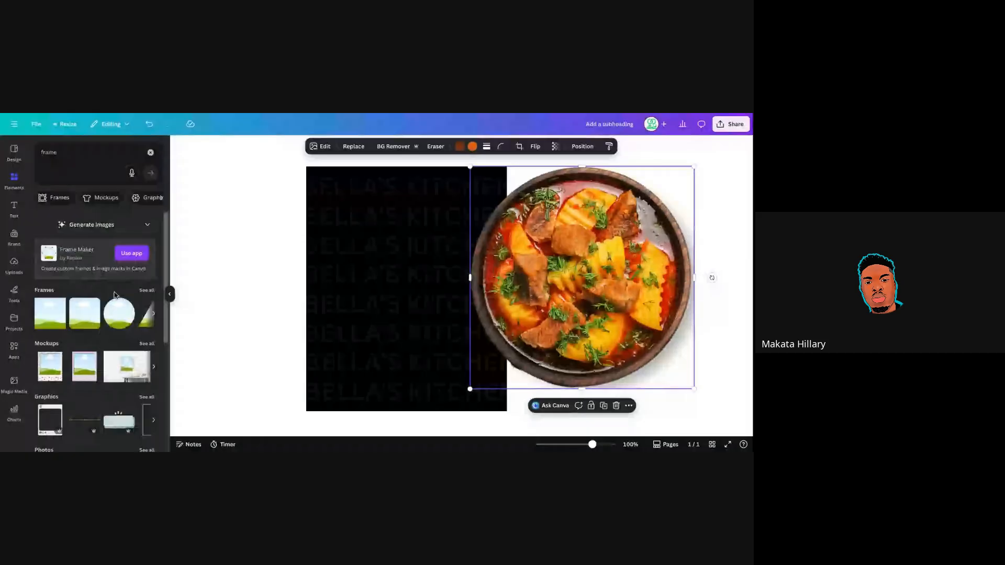
pyautogui.click(120, 323)
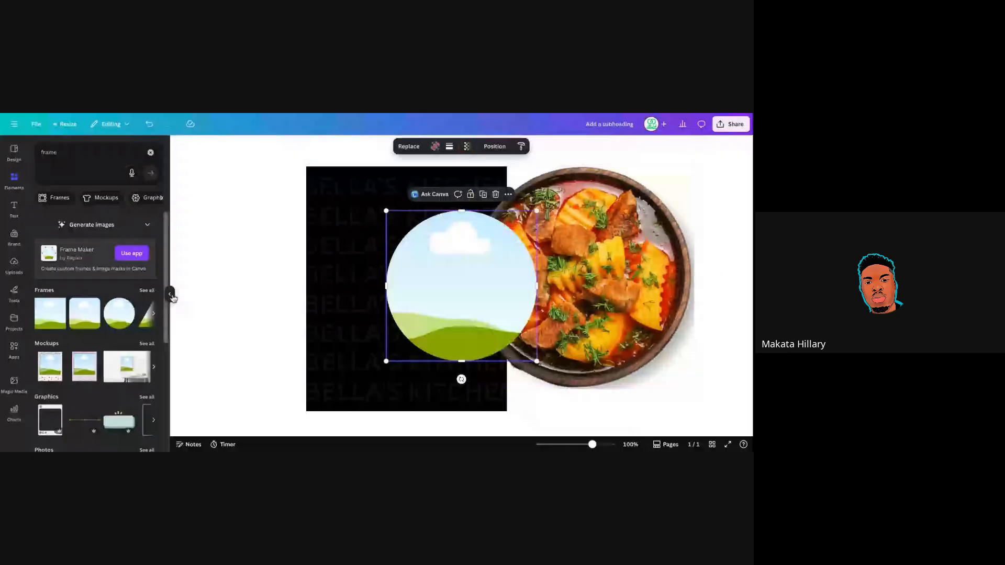
# Move the circle frame to the black page's upper left and drop the stew photo into it.
pyautogui.click(171, 295)
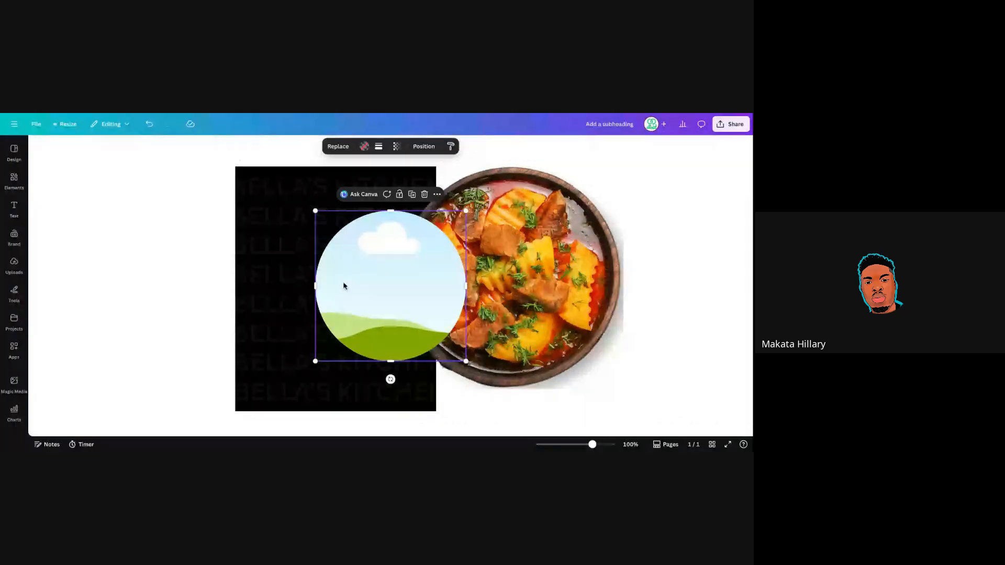
pyautogui.moveTo(344, 286); pyautogui.dragTo(322, 280)
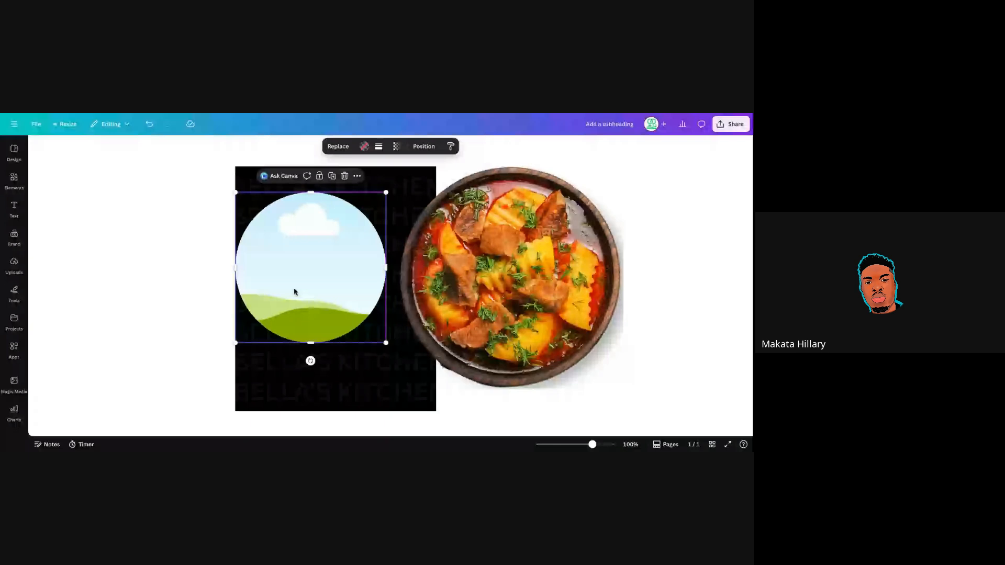
pyautogui.click(491, 278)
pyautogui.moveTo(492, 278); pyautogui.dragTo(468, 276)
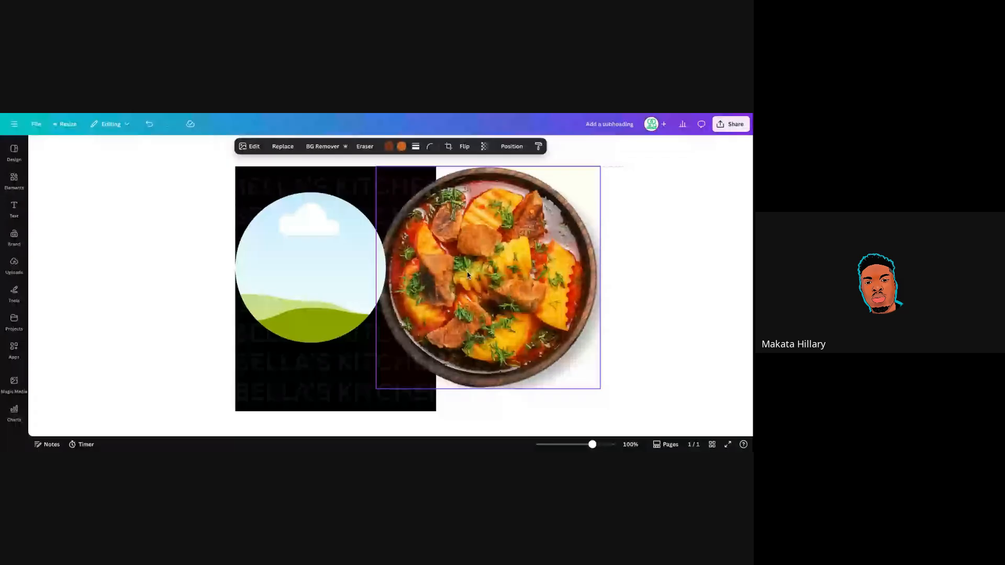
pyautogui.moveTo(468, 274); pyautogui.dragTo(436, 284)
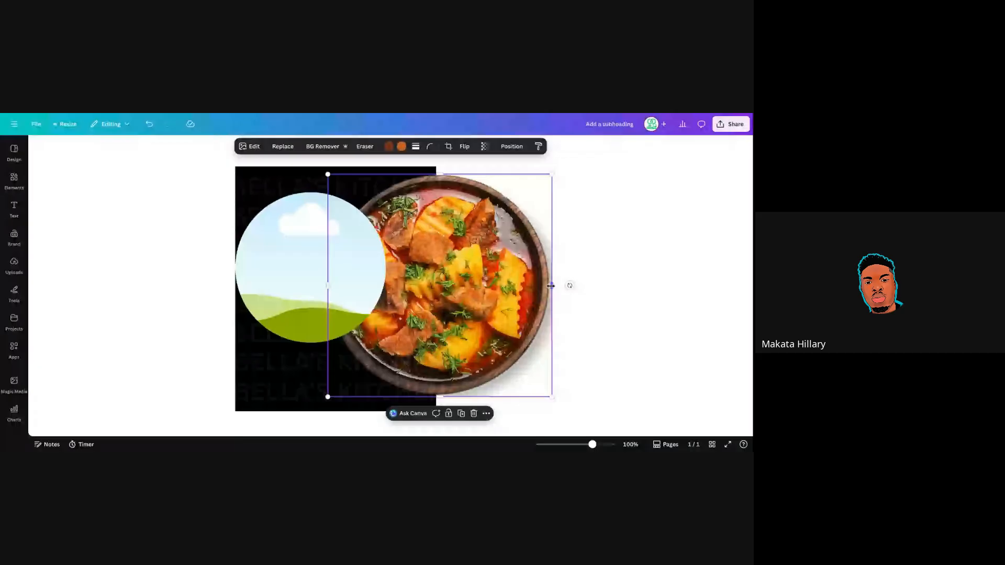
pyautogui.moveTo(551, 286); pyautogui.dragTo(549, 286)
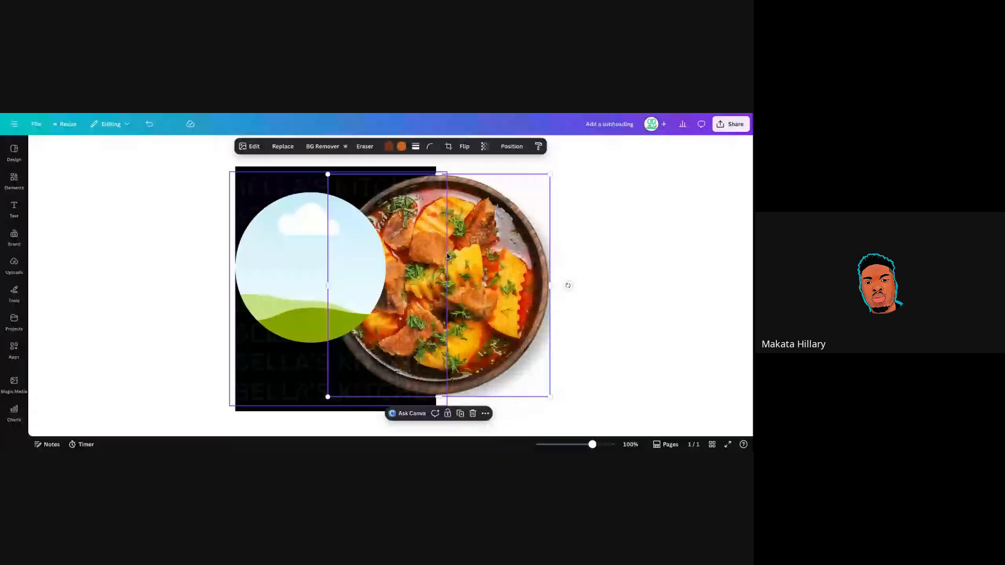
pyautogui.moveTo(448, 256); pyautogui.dragTo(482, 248)
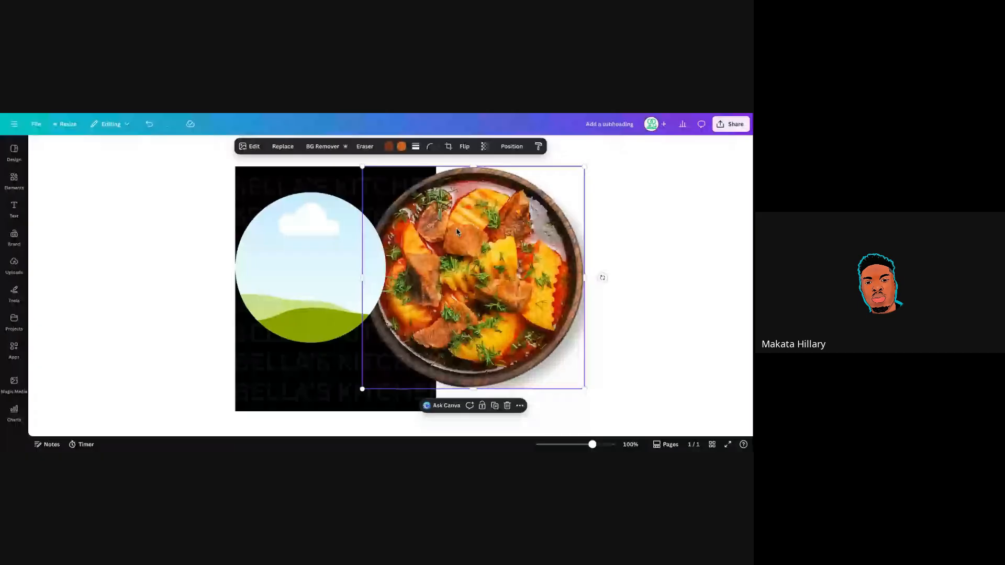
pyautogui.moveTo(457, 232); pyautogui.dragTo(379, 270)
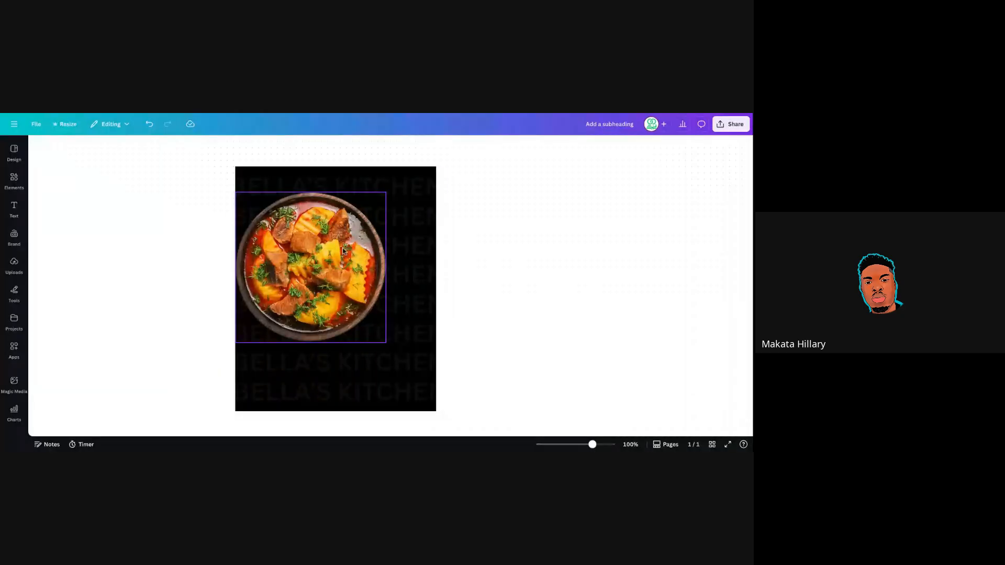
# Reposition the framed stew photo and give it a dotted border at weight 4.
pyautogui.moveTo(344, 250); pyautogui.dragTo(372, 245)
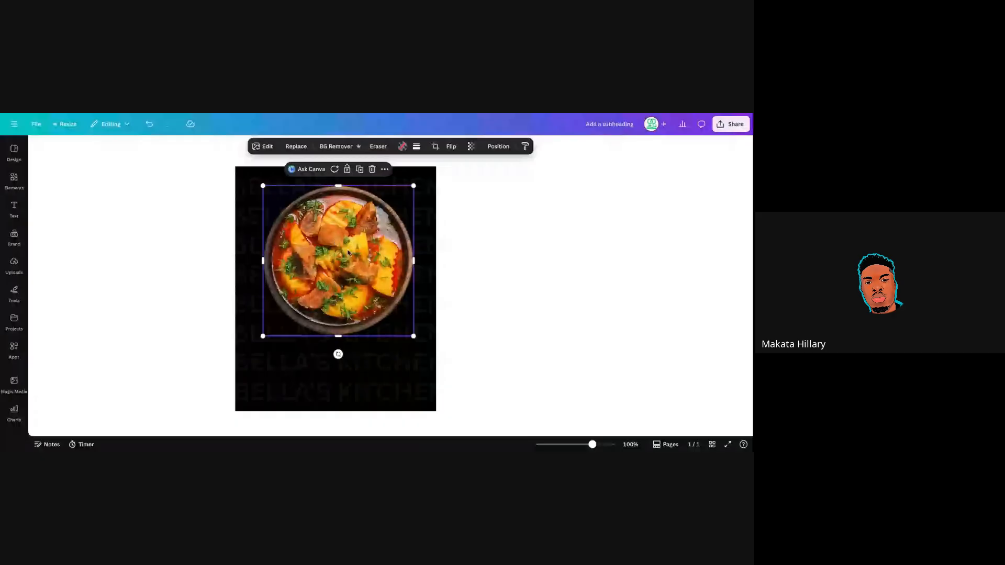
pyautogui.moveTo(348, 253)
pyautogui.mouseDown()
pyautogui.moveTo(336, 275)
pyautogui.moveTo(342, 252)
pyautogui.mouseUp()
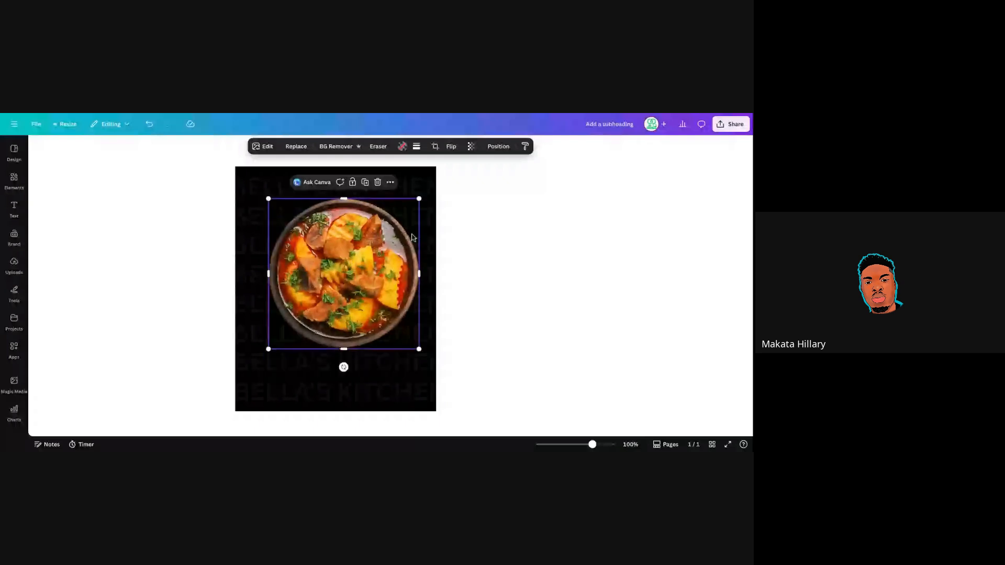
pyautogui.click(417, 147)
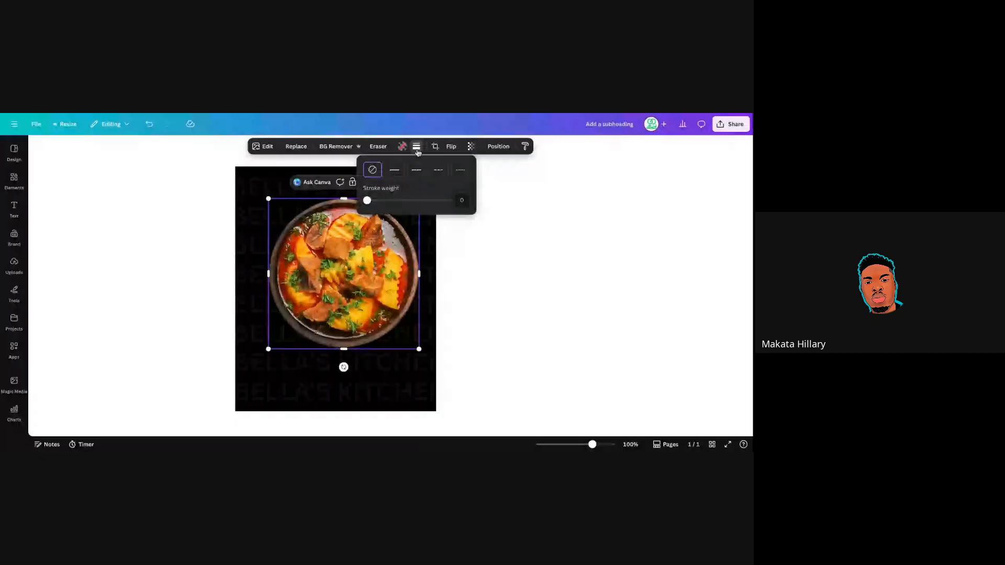
pyautogui.click(395, 169)
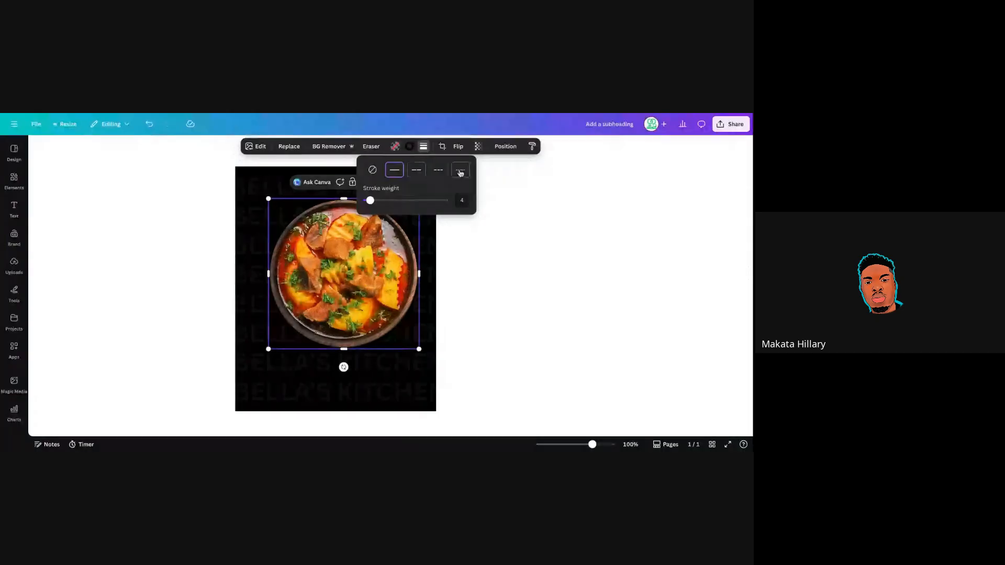
pyautogui.click(460, 171)
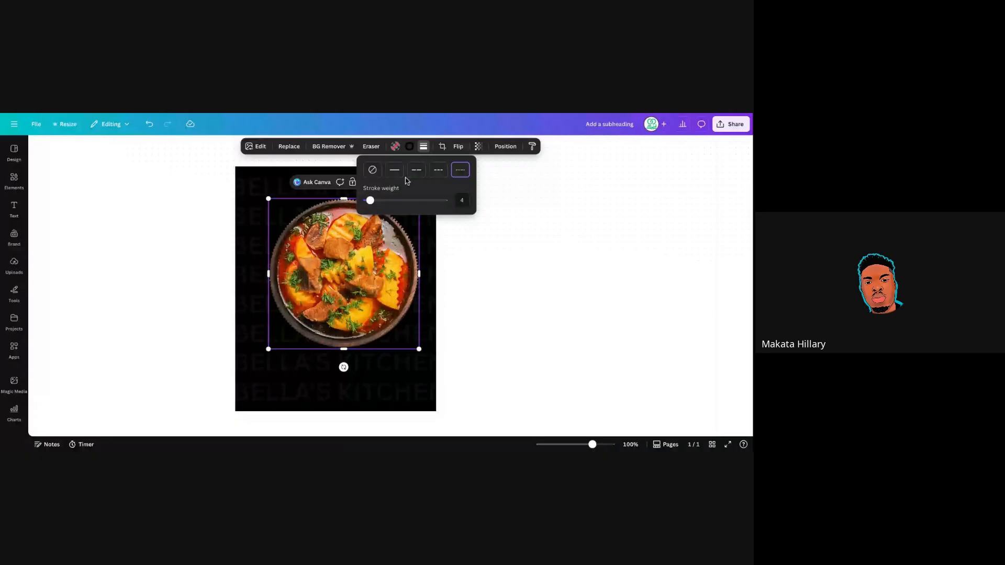
pyautogui.click(424, 150)
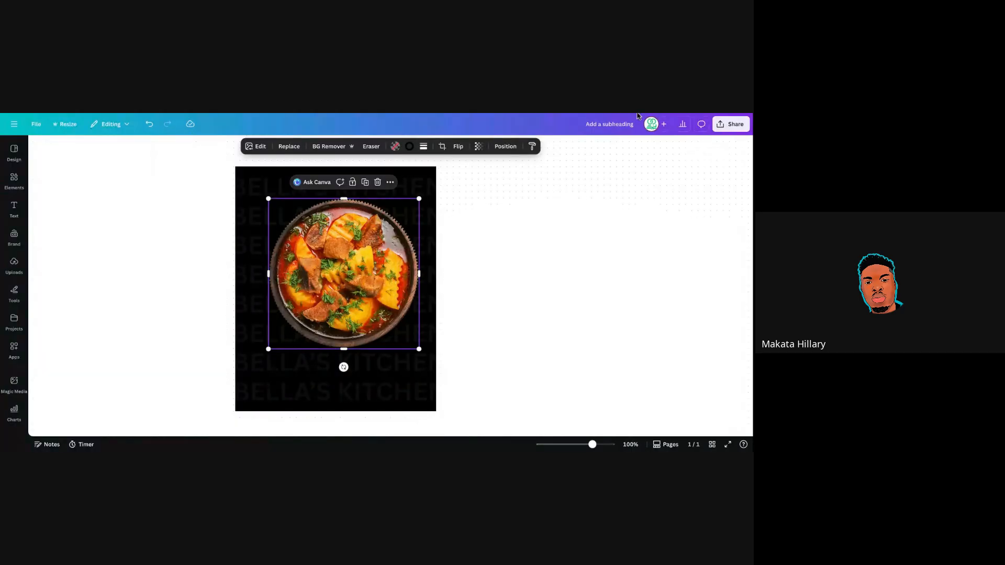
# Enlarge the editor view, reselect the photo and confirm the dotted outline after trying solid.
pyautogui.hotkey('ctrl', '+')
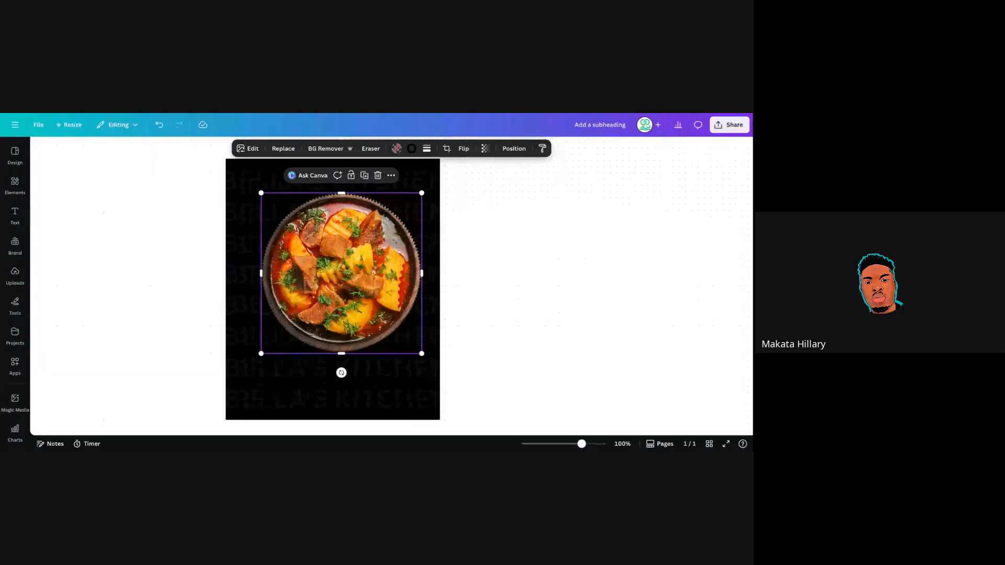
pyautogui.hotkey('ctrl', '+')
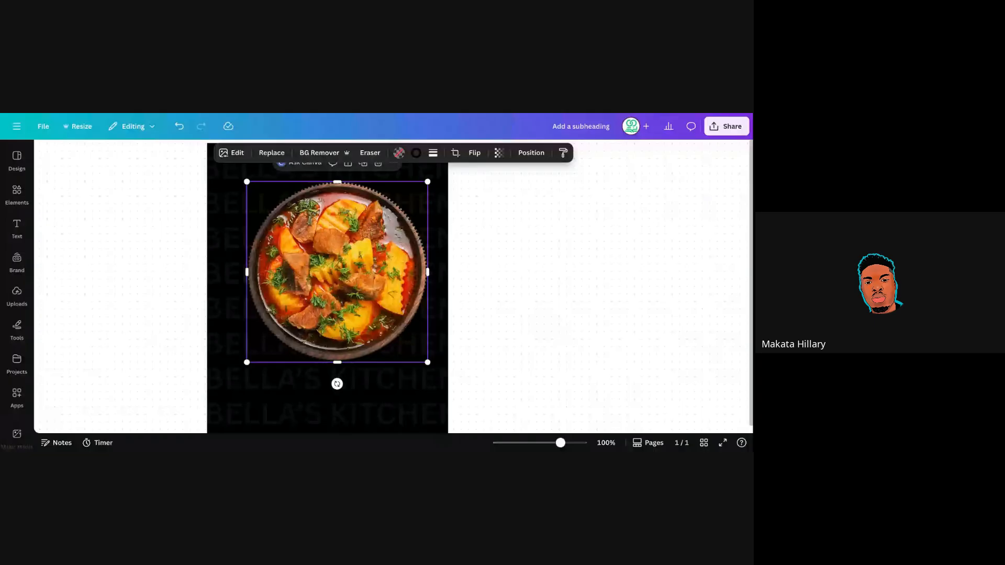
pyautogui.click(472, 190)
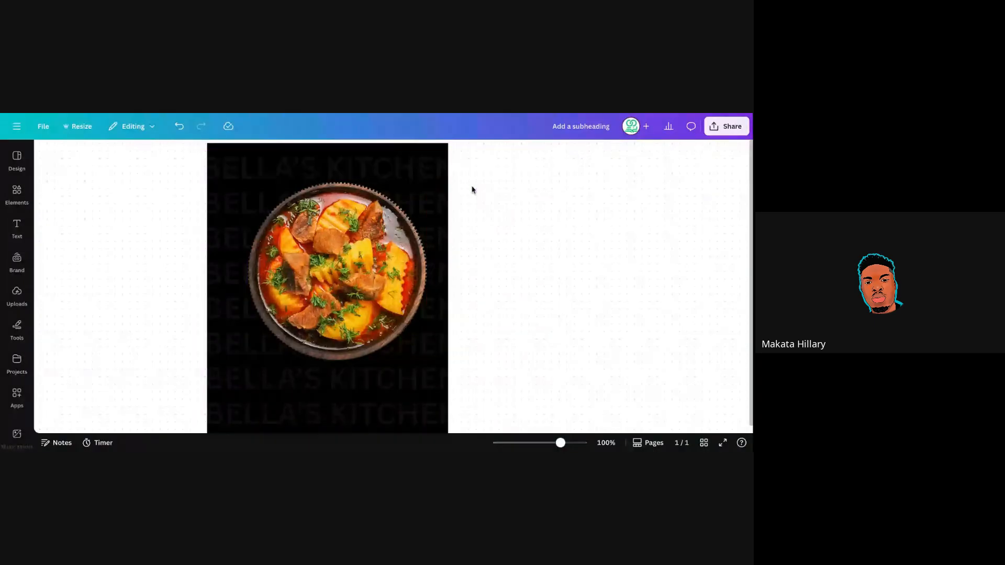
pyautogui.click(394, 224)
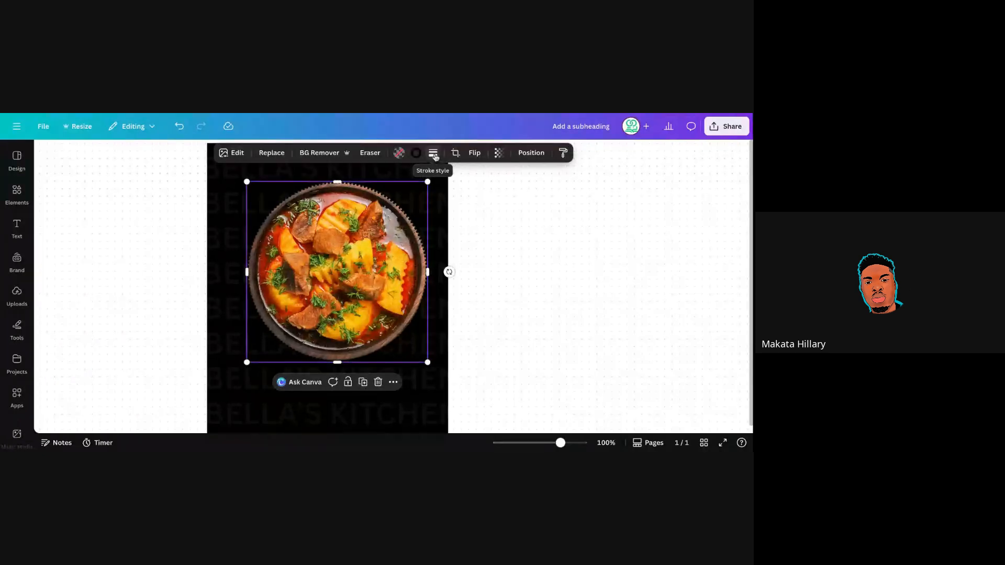
pyautogui.click(434, 154)
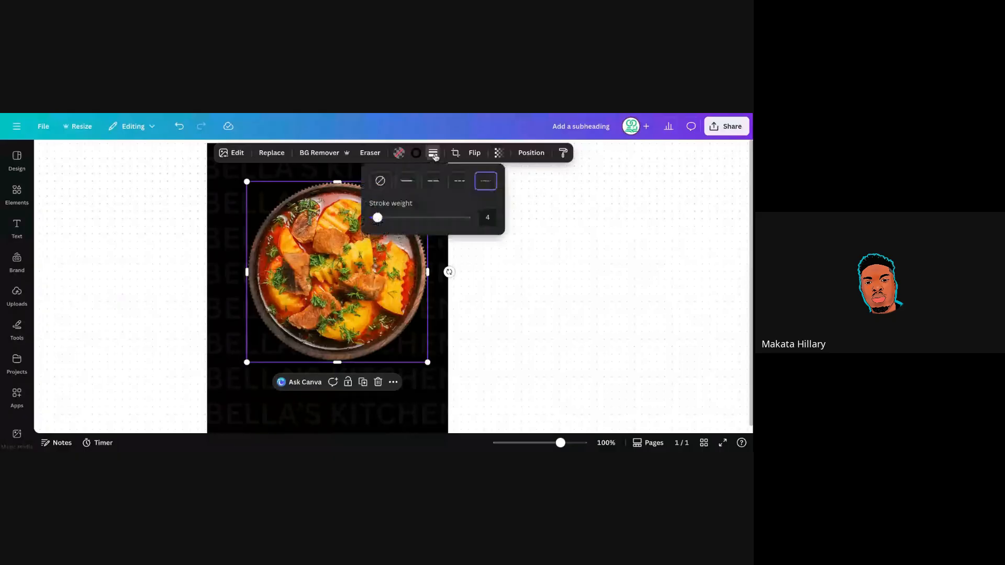
pyautogui.click(404, 184)
pyautogui.click(489, 189)
# Set the dotted outline colour to White and check it against the black page.
pyautogui.click(416, 157)
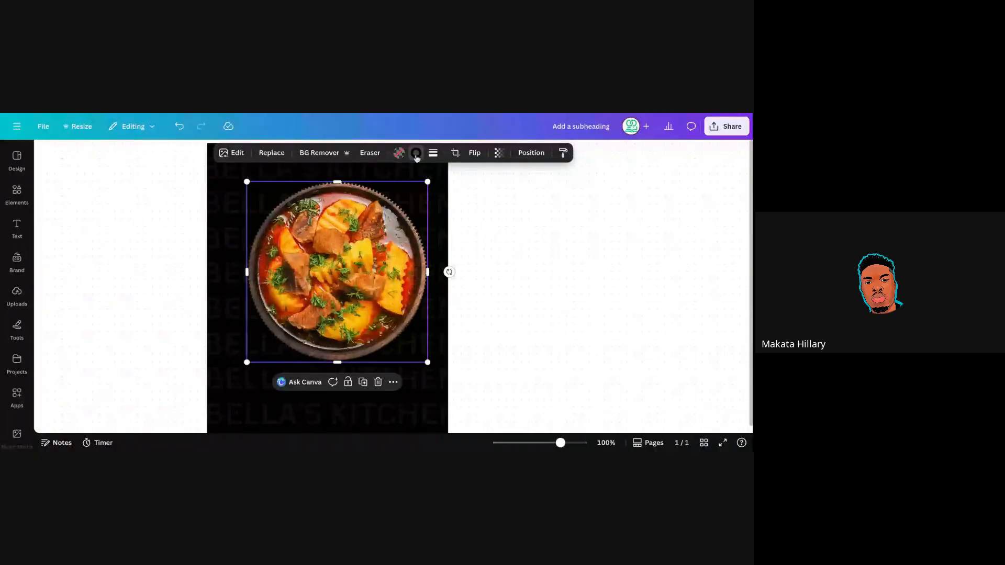
pyautogui.click(416, 155)
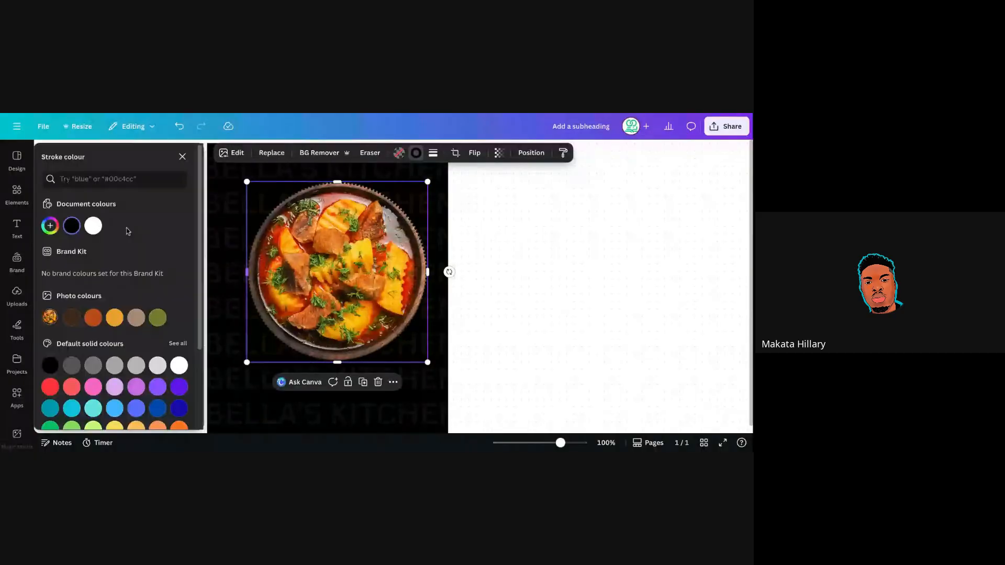
pyautogui.click(94, 227)
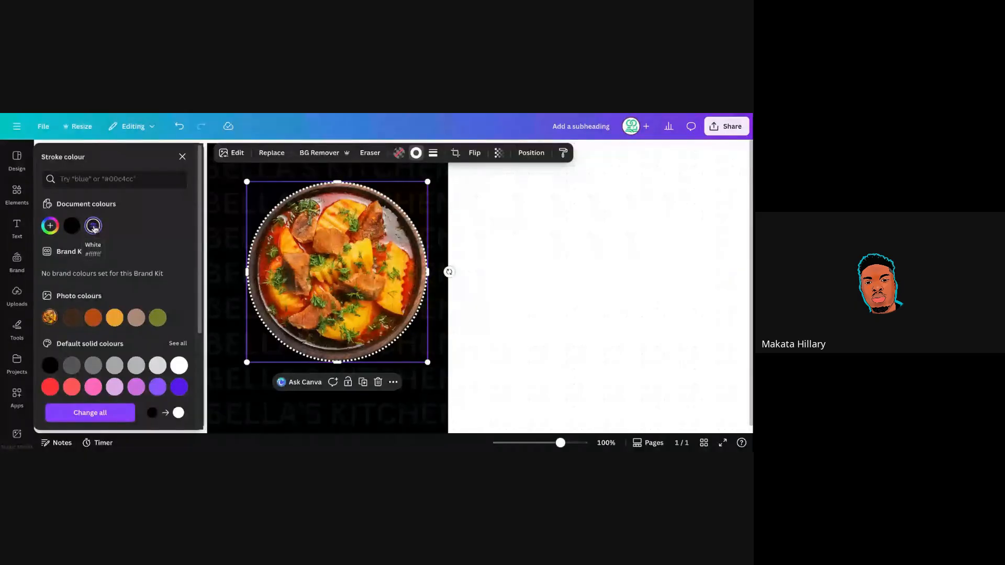
pyautogui.click(482, 253)
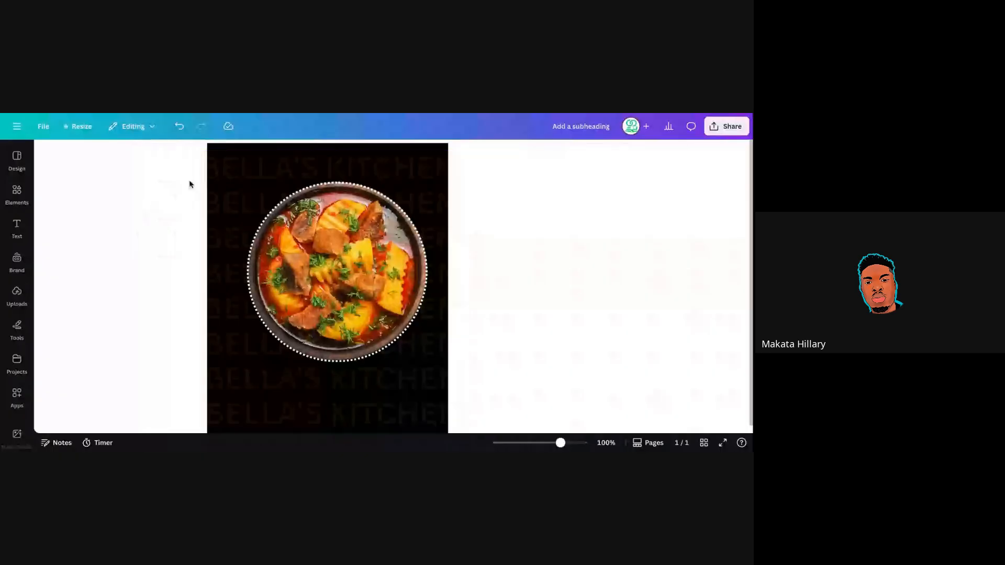
pyautogui.click(284, 267)
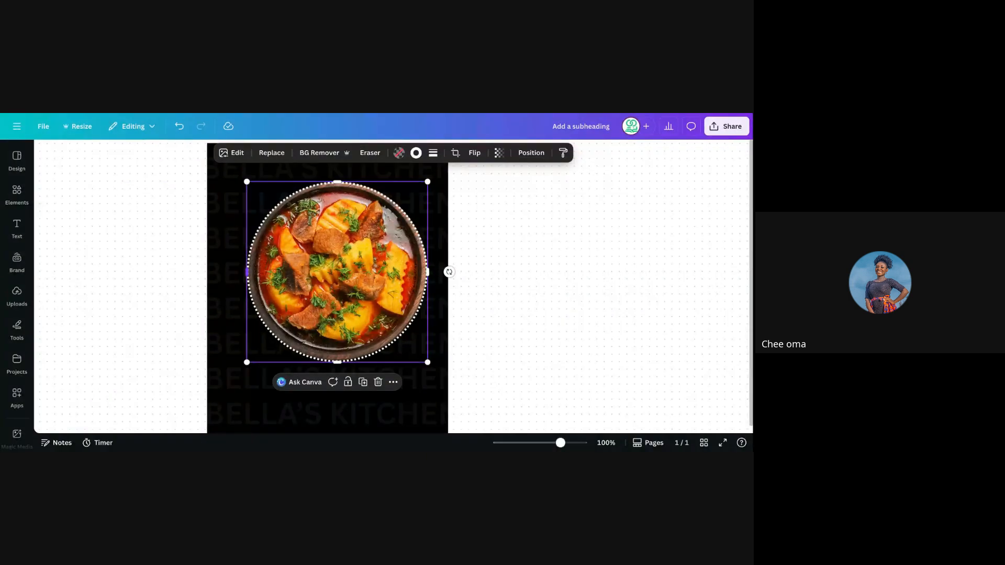
pyautogui.click(486, 277)
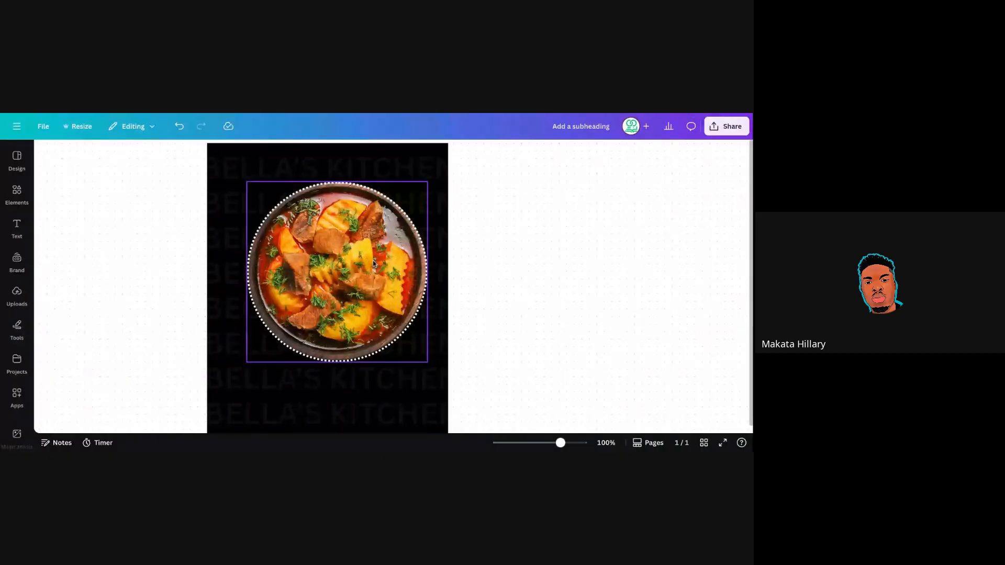
pyautogui.click(374, 264)
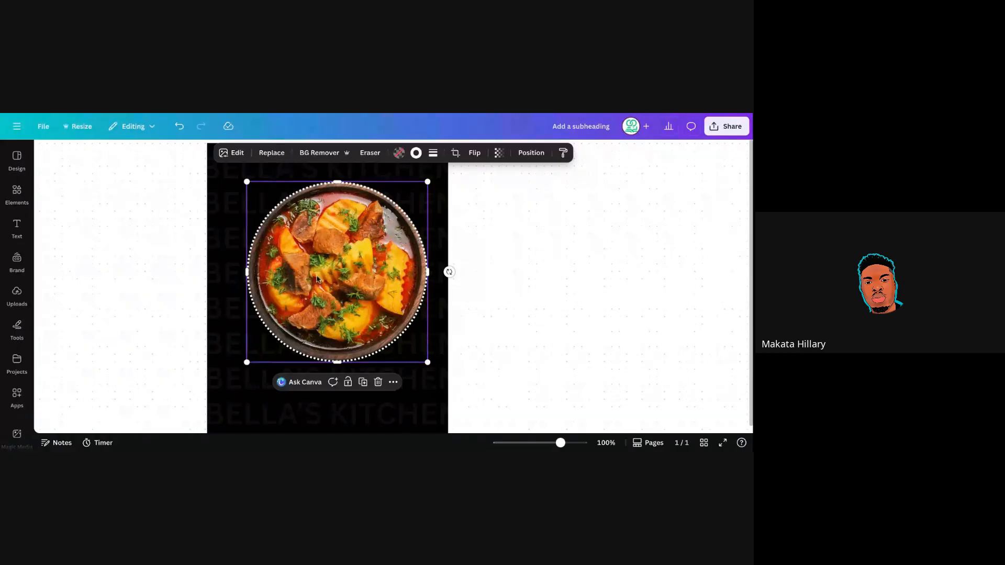
# Switch the white outline to dashed, keeping the stroke weight at 4.
pyautogui.click(434, 157)
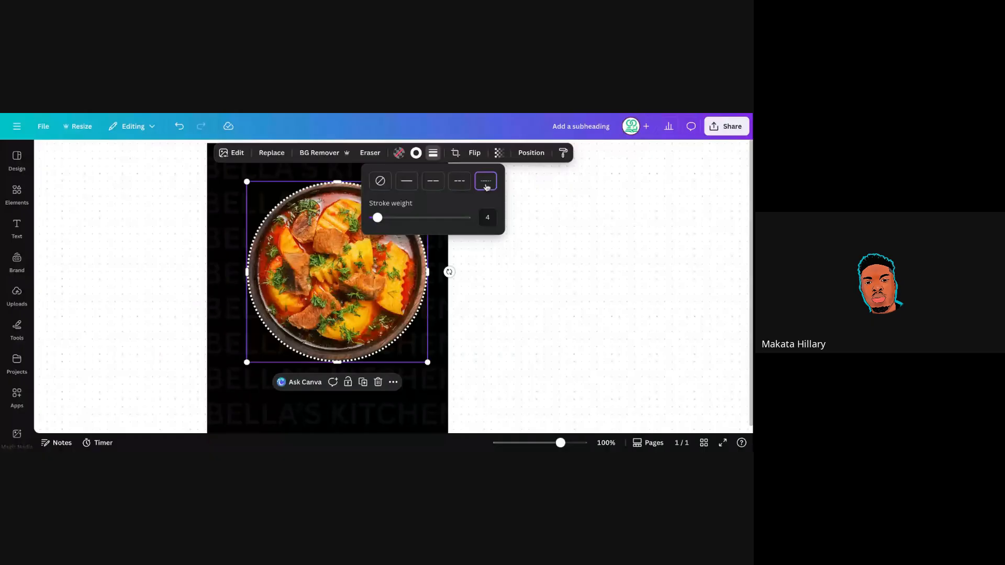
pyautogui.click(459, 182)
pyautogui.moveTo(378, 217)
pyautogui.mouseDown()
pyautogui.moveTo(427, 221)
pyautogui.moveTo(378, 222)
pyautogui.mouseUp()
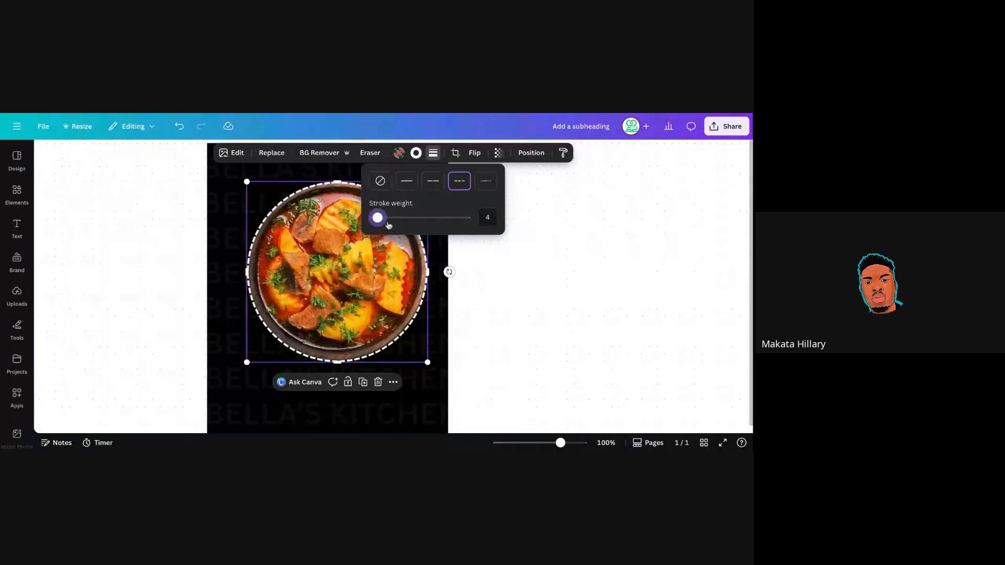
pyautogui.click(417, 156)
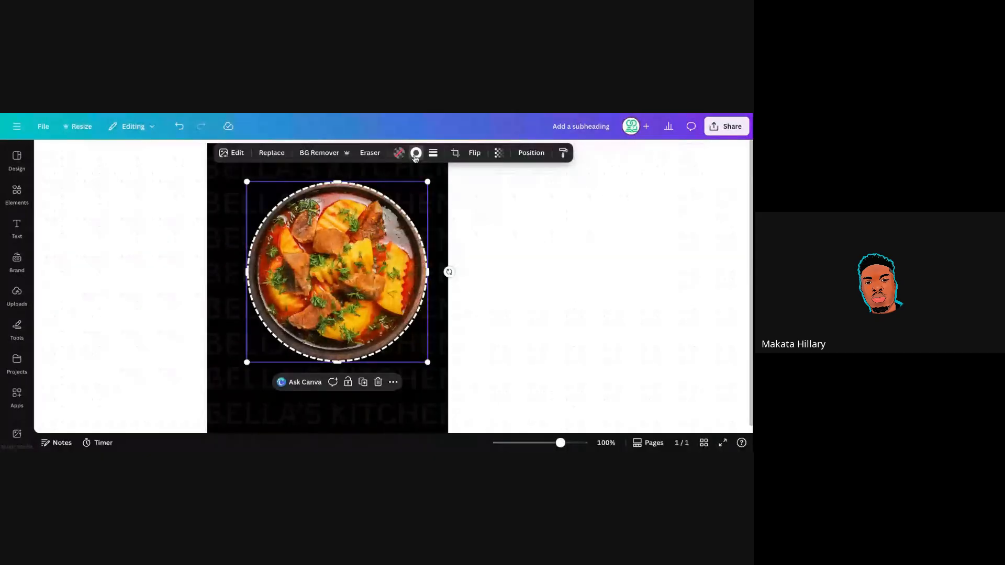
pyautogui.click(415, 155)
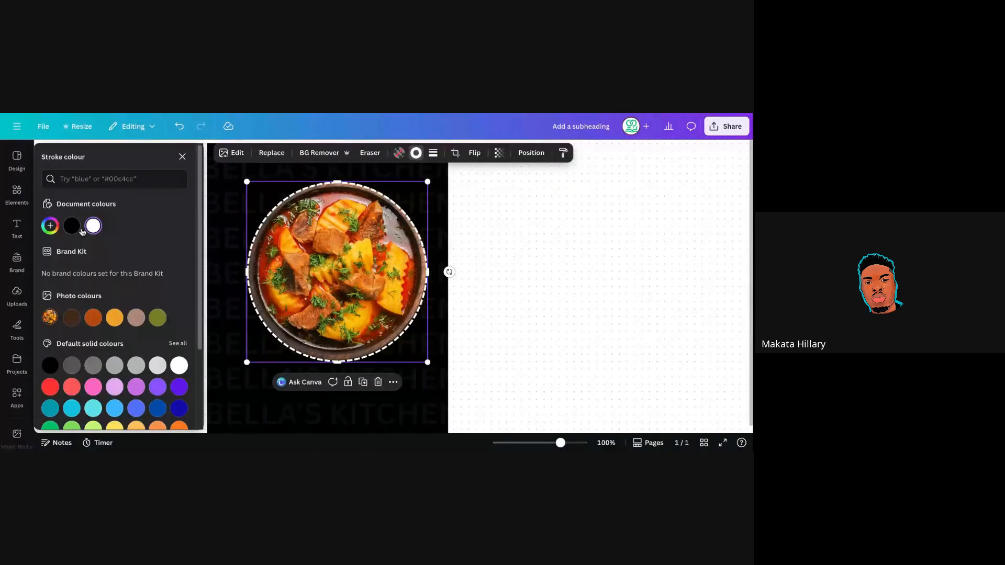
pyautogui.click(72, 226)
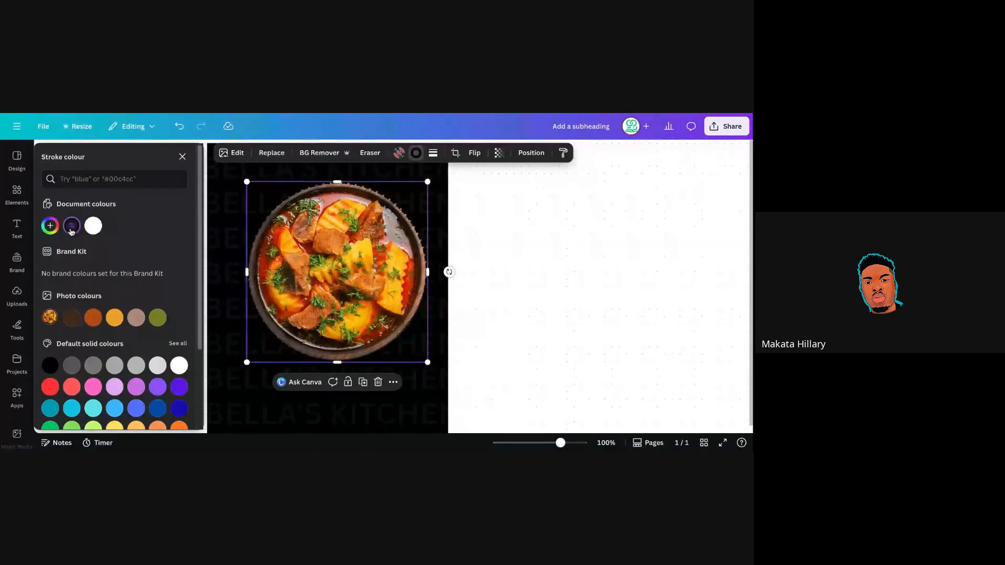
pyautogui.click(93, 226)
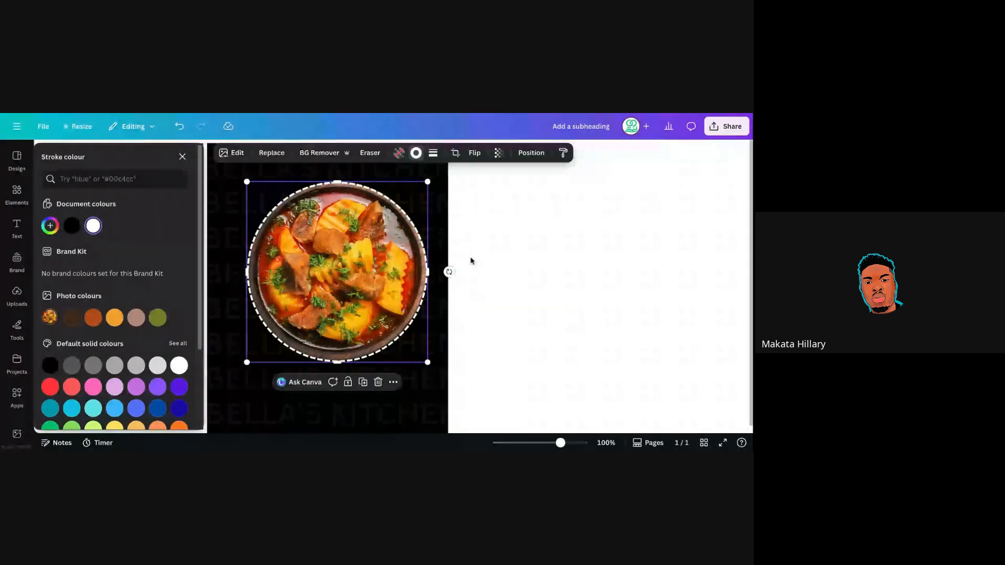
pyautogui.press('Escape')
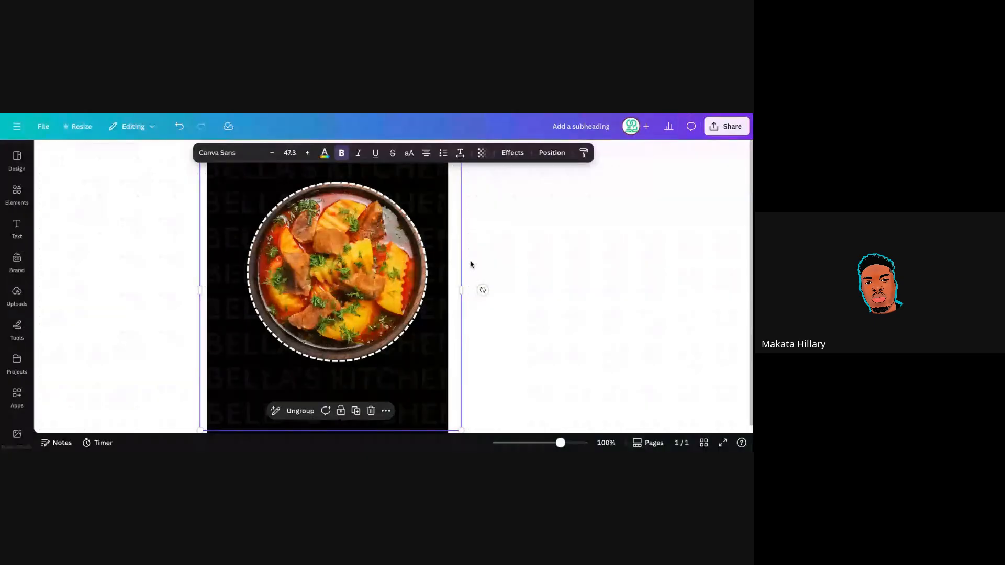
# Move the round food photo around and shrink it to 304 by 304.
pyautogui.click(345, 293)
pyautogui.moveTo(345, 293); pyautogui.dragTo(376, 246)
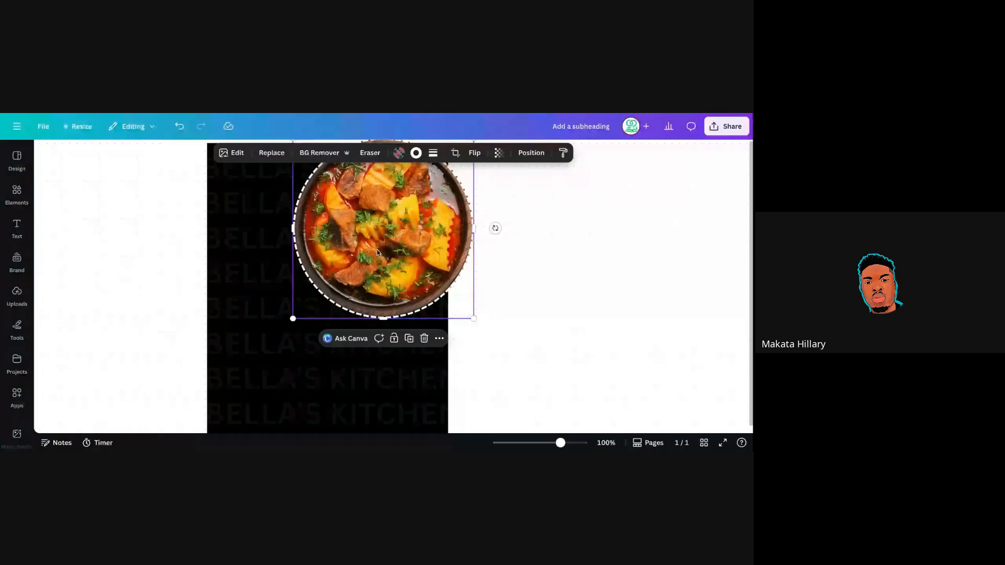
pyautogui.moveTo(378, 252); pyautogui.dragTo(323, 307)
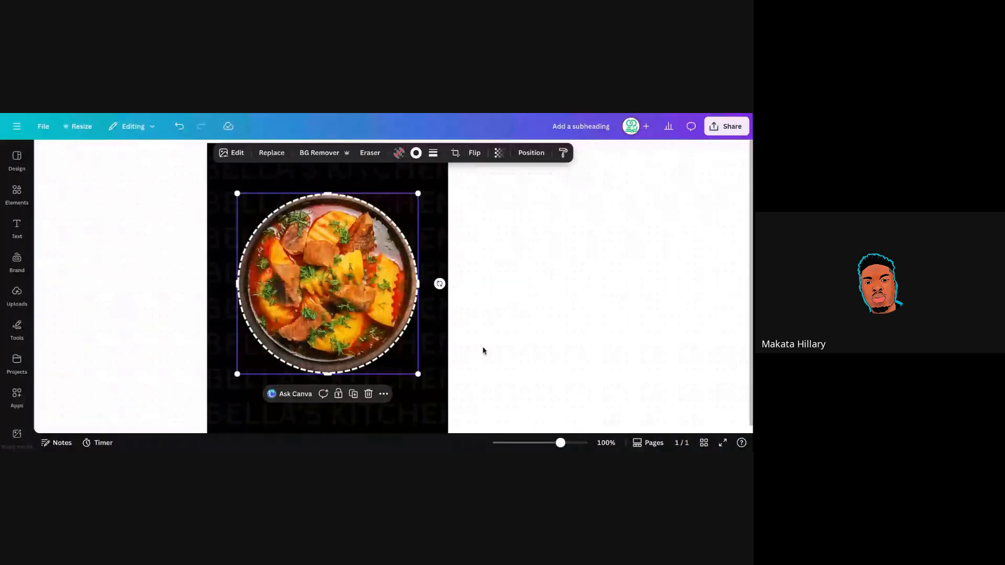
pyautogui.scroll(-1, 483, 351)
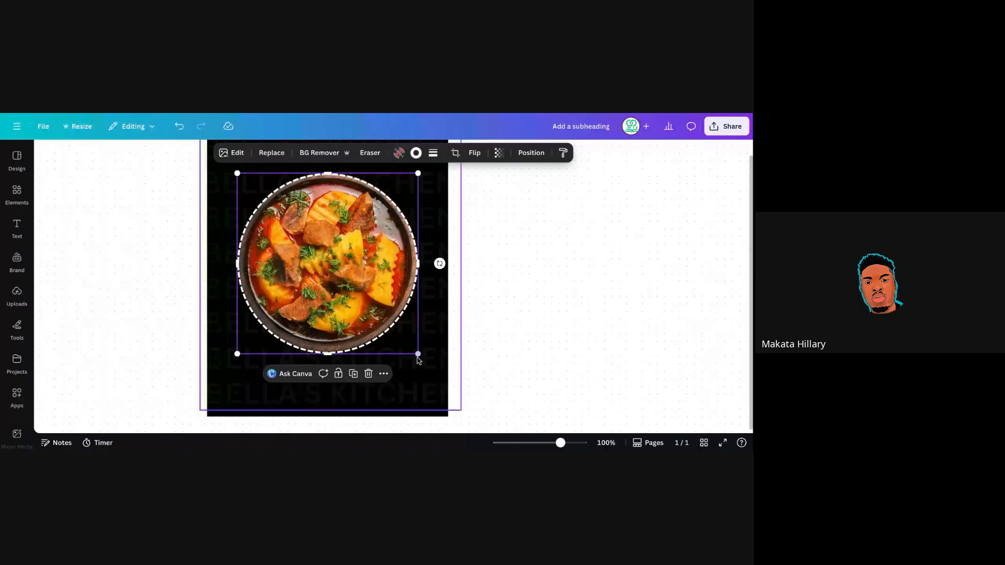
pyautogui.moveTo(417, 355)
pyautogui.mouseDown()
pyautogui.moveTo(387, 315)
pyautogui.moveTo(409, 337)
pyautogui.mouseUp()
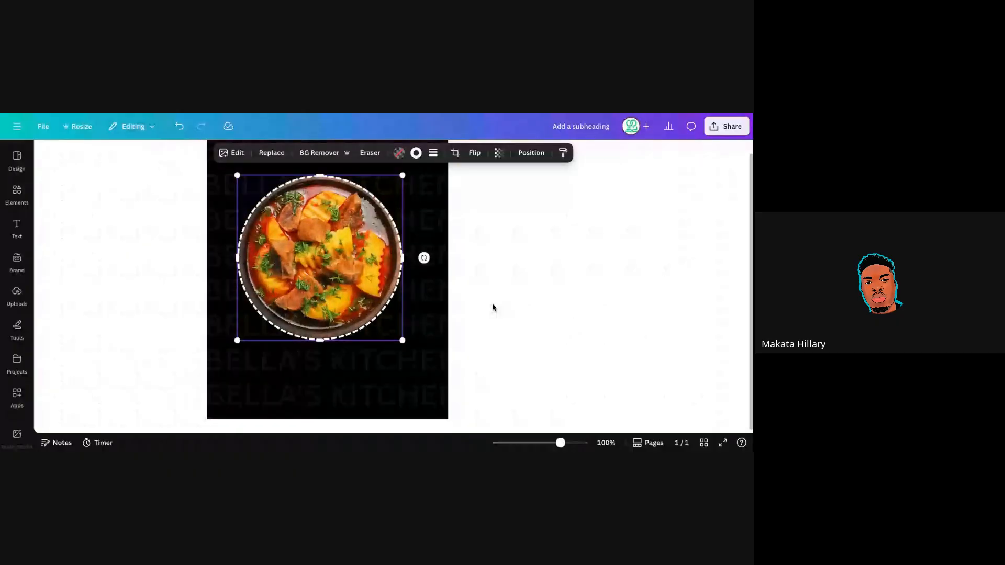
# Place the food photo at the black block's upper right, overhanging its top edge.
pyautogui.scroll(-2, 492, 308)
pyautogui.scroll(2, 488, 340)
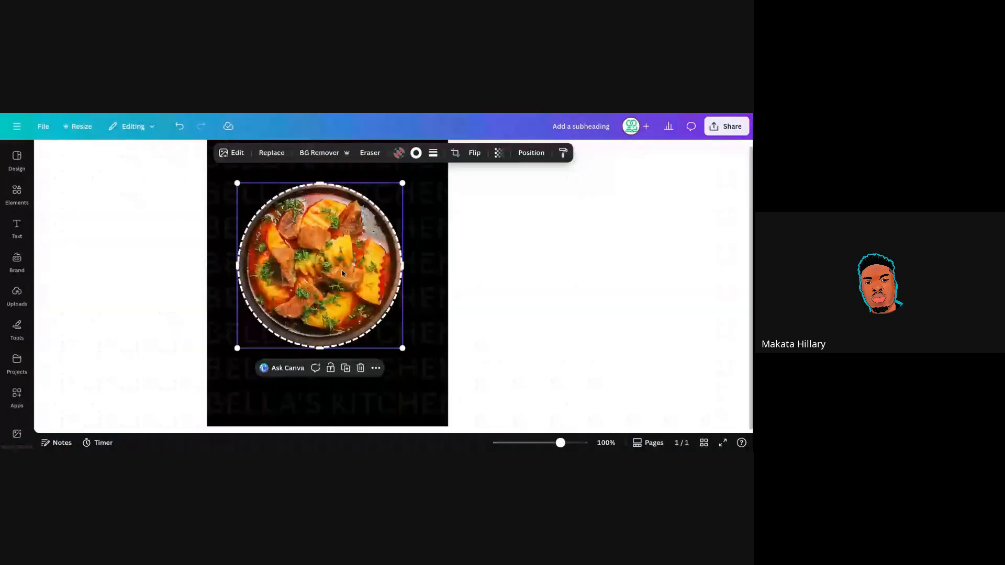
pyautogui.moveTo(342, 271); pyautogui.dragTo(401, 210)
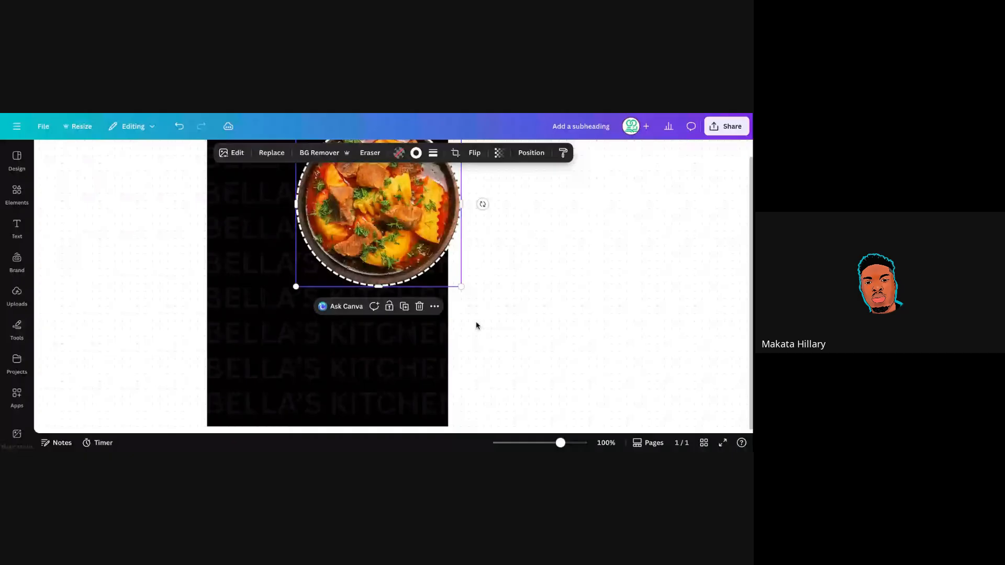
pyautogui.scroll(1, 476, 325)
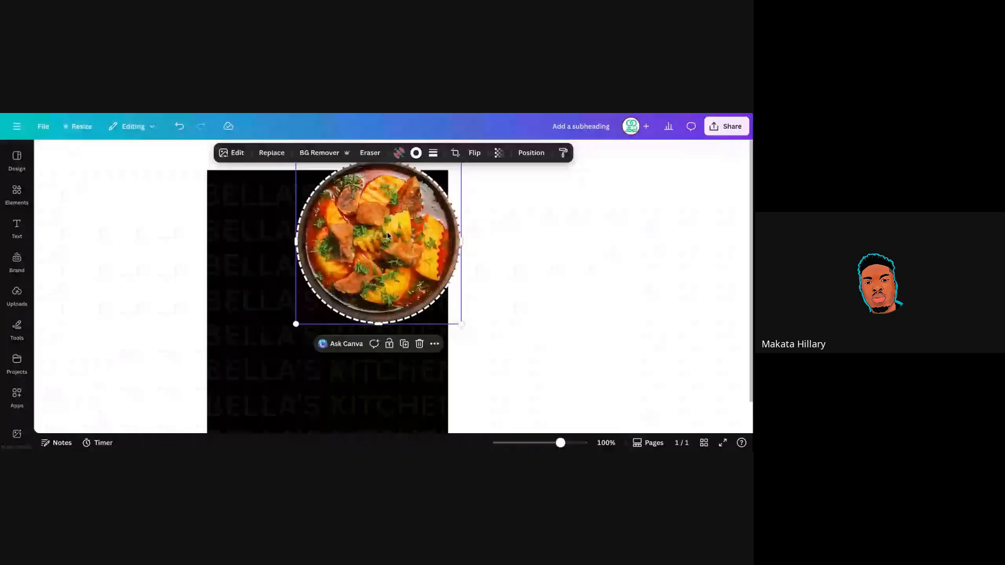
pyautogui.moveTo(387, 236); pyautogui.dragTo(394, 225)
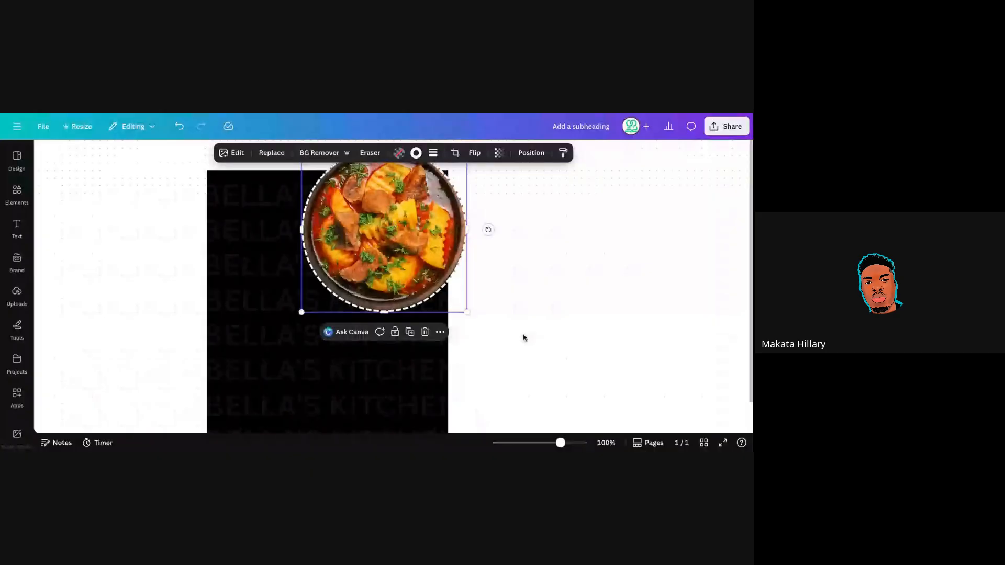
pyautogui.click(523, 337)
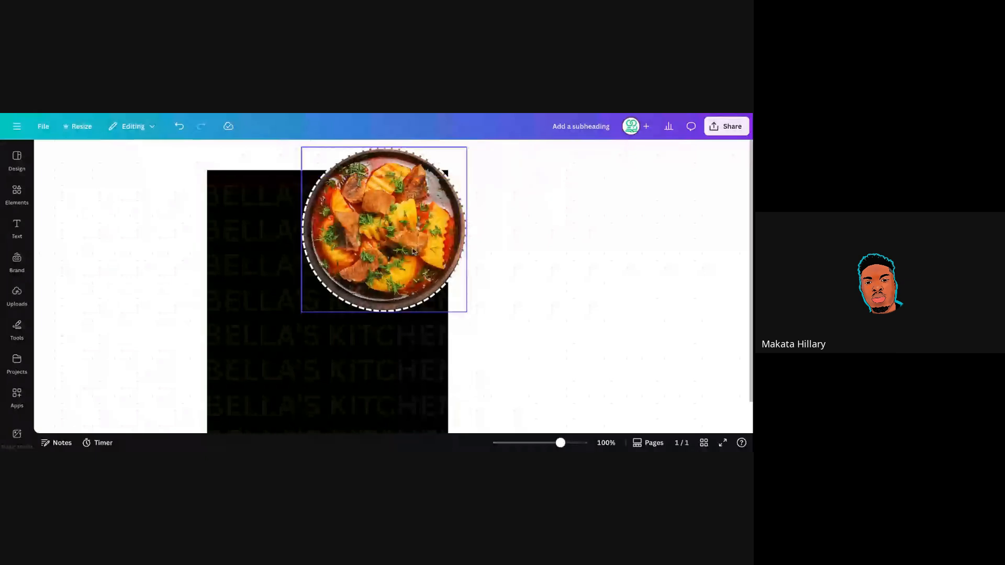
pyautogui.click(397, 238)
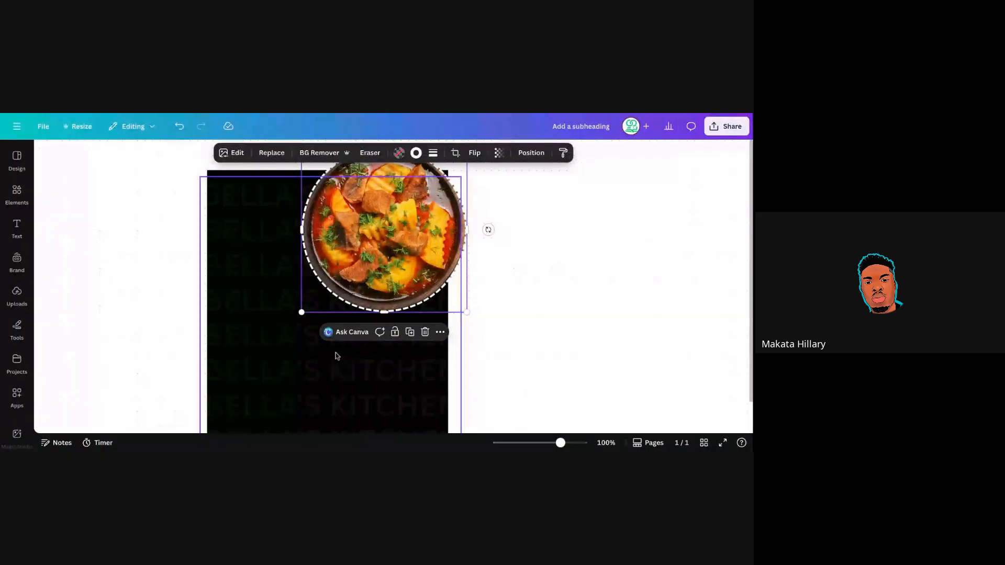
# Send the bowl photo back one layer and nudge it slightly left and down.
pyautogui.click(531, 154)
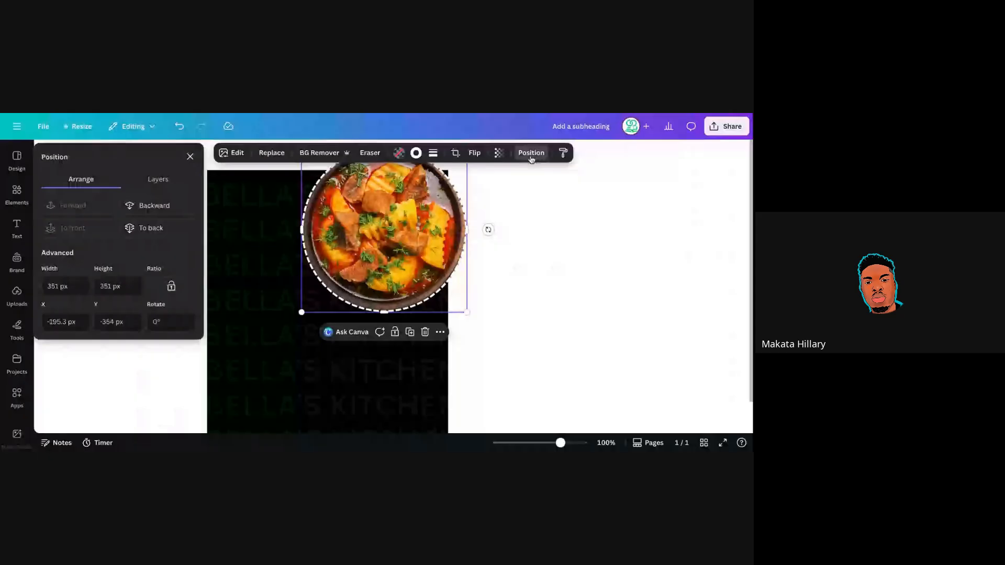
pyautogui.click(165, 209)
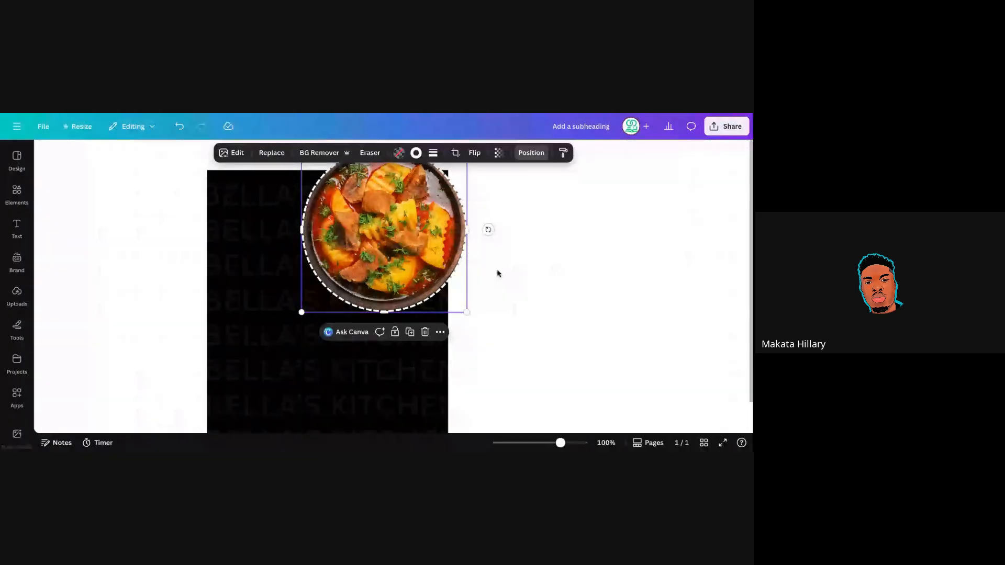
pyautogui.click(498, 274)
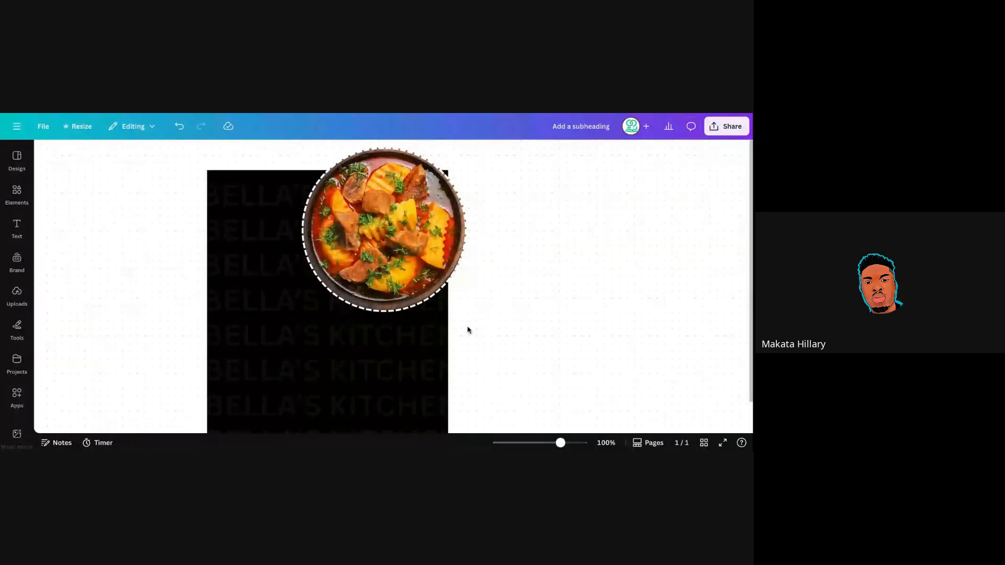
pyautogui.moveTo(403, 245)
pyautogui.mouseDown()
pyautogui.moveTo(395, 246)
pyautogui.moveTo(399, 234)
pyautogui.mouseUp()
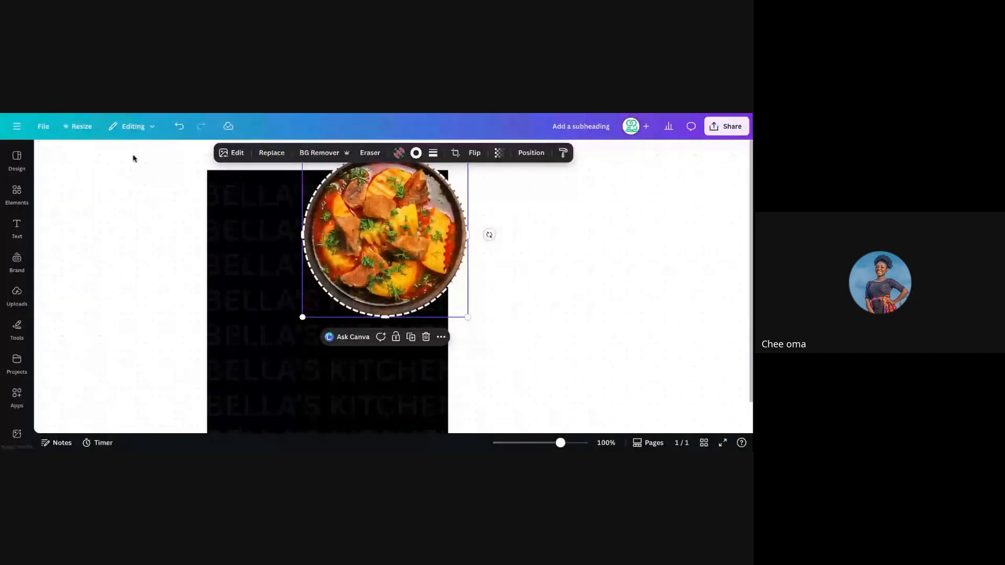
# Copy and resize the design to Flyer (Portrait) A4, then open the new copy.
pyautogui.click(77, 132)
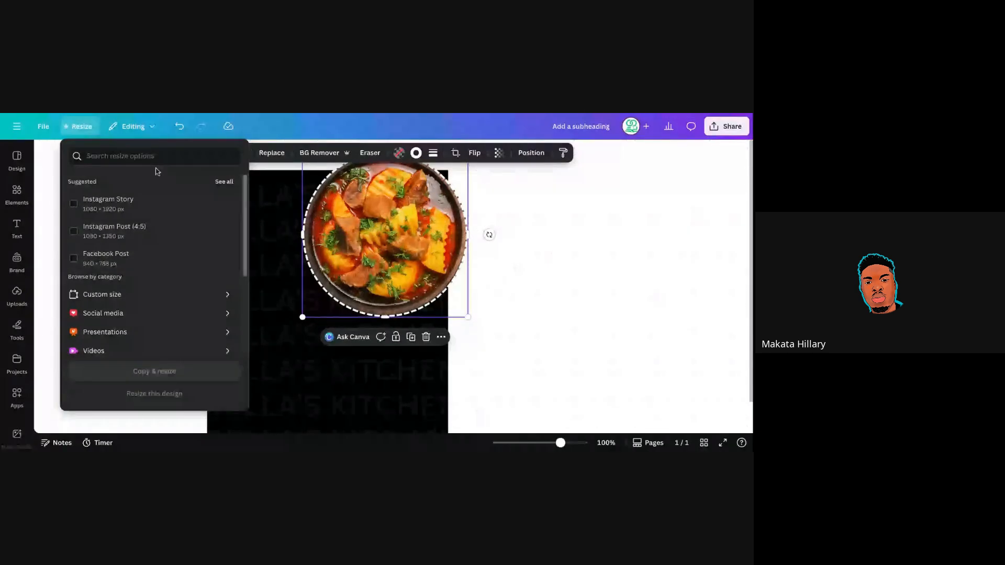
pyautogui.click(194, 159)
pyautogui.write('fl')
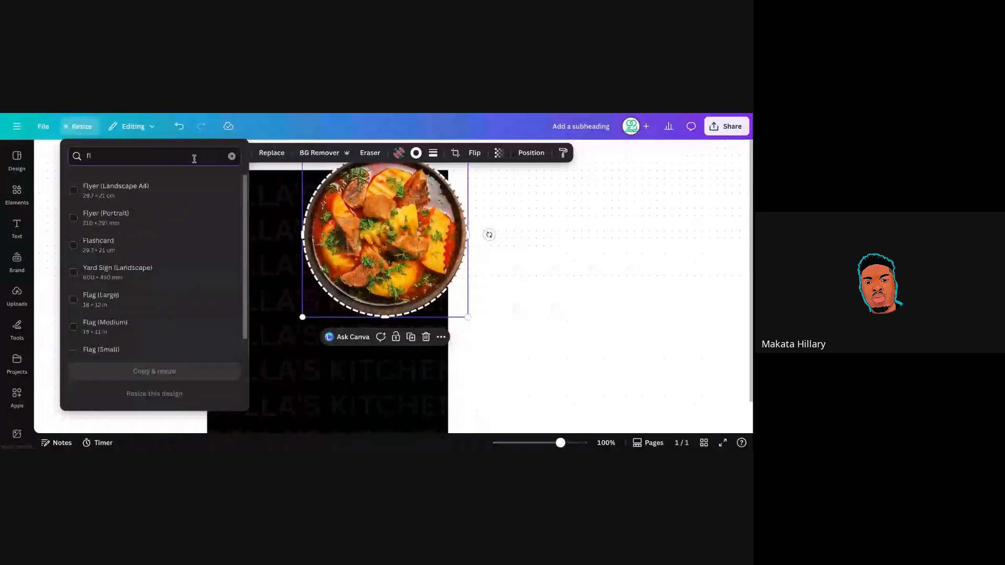
pyautogui.click(183, 219)
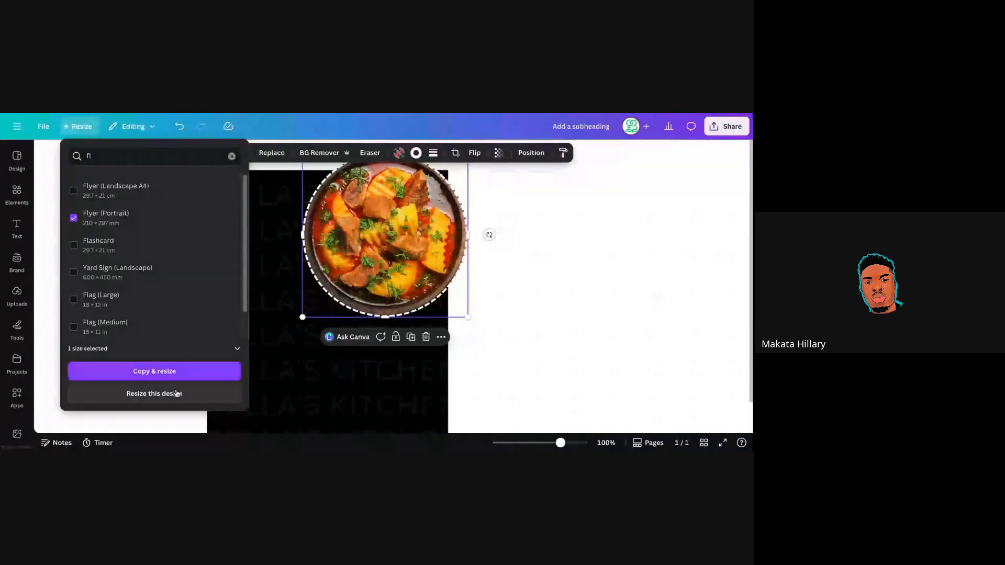
pyautogui.click(184, 372)
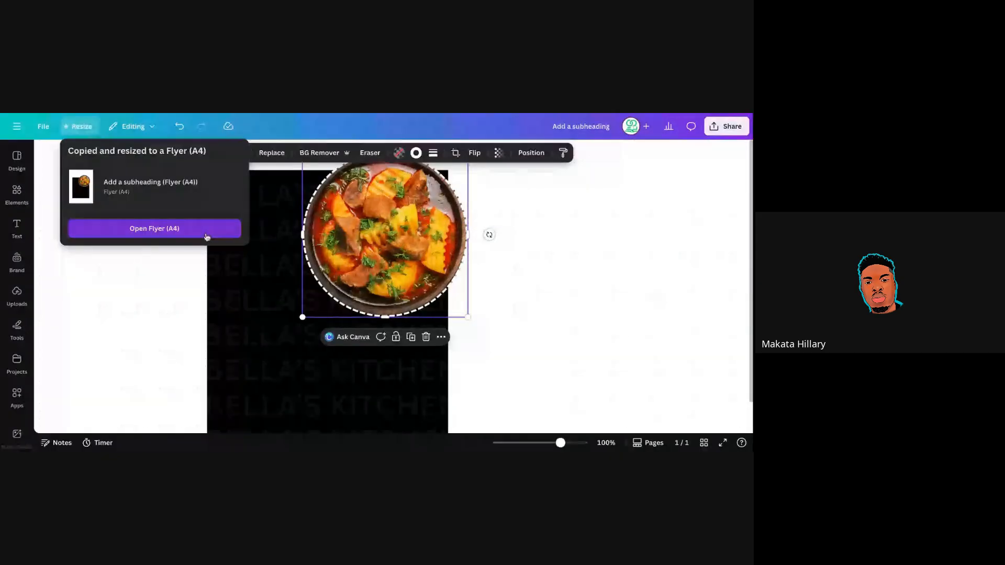
pyautogui.click(154, 228)
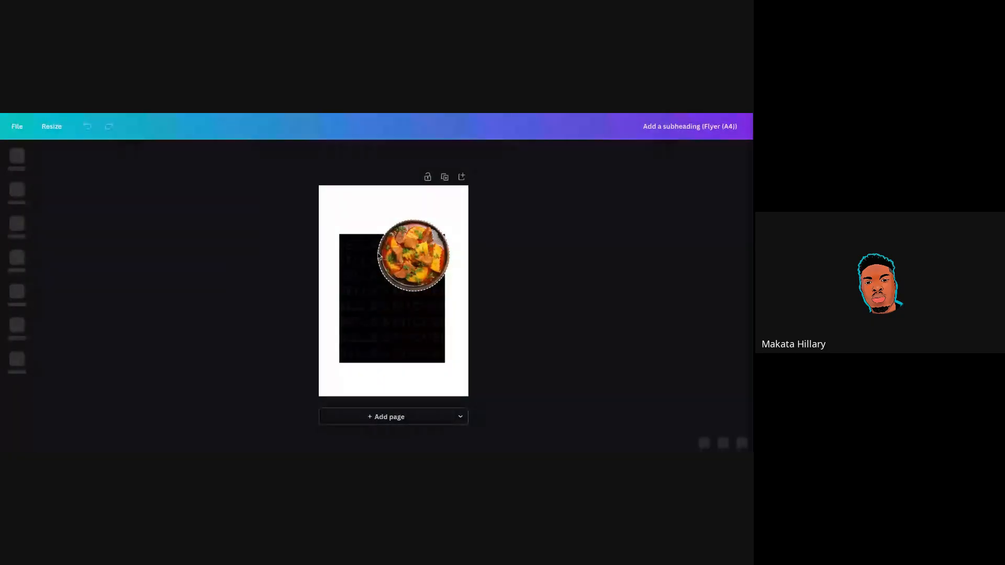
# Zoom in on the A4 flyer and delete the black BELLA'S KITCHEN pattern group.
pyautogui.click(445, 255)
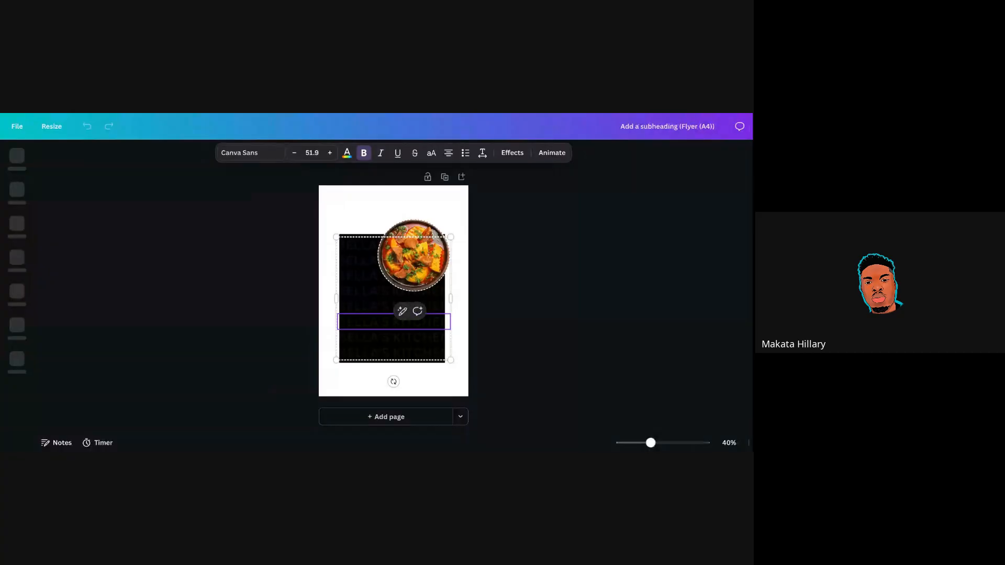
pyautogui.hotkey('ctrl', '+')
pyautogui.hotkey('ctrl', '+')
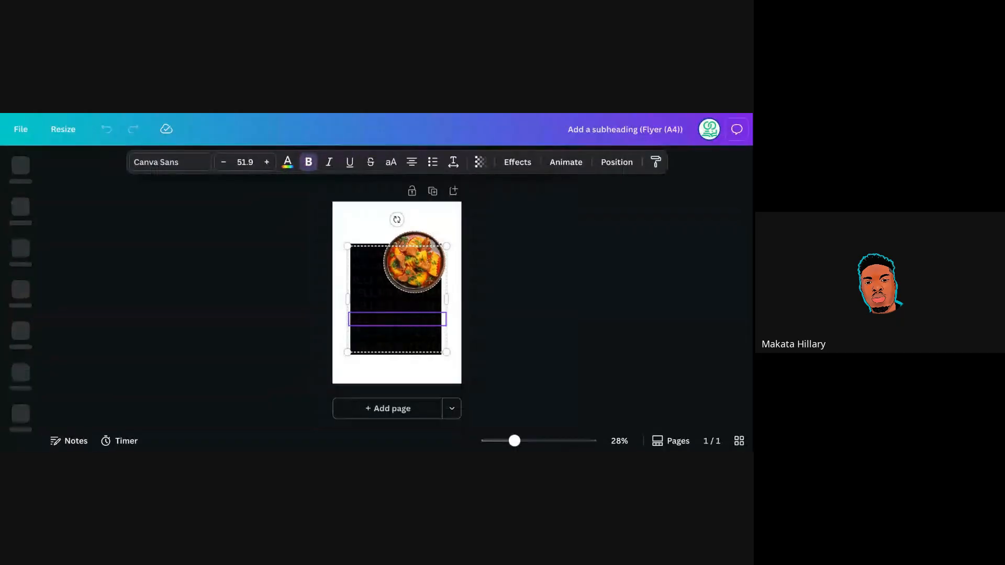
pyautogui.hotkey('ctrl', '+')
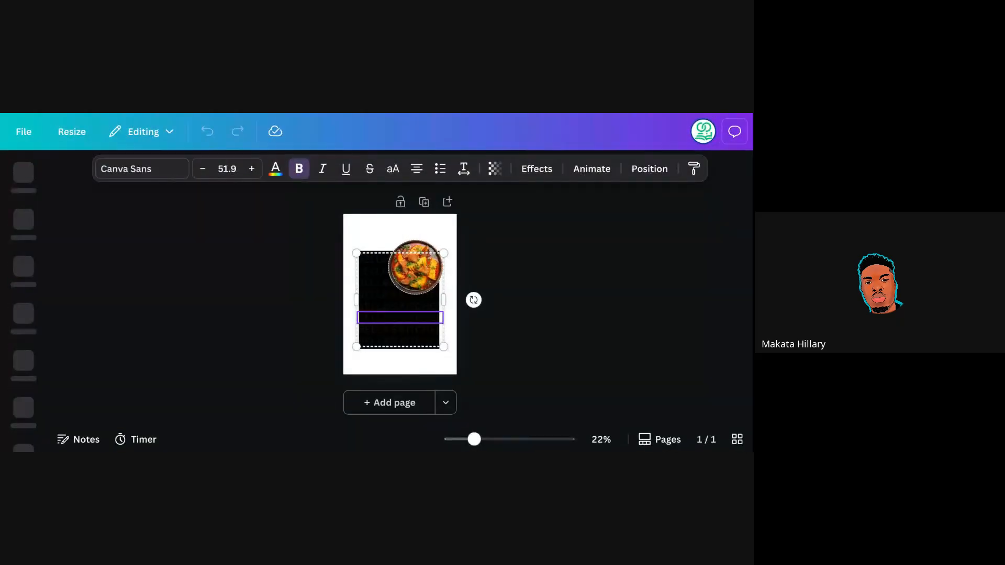
pyautogui.hotkey('ctrl', '+')
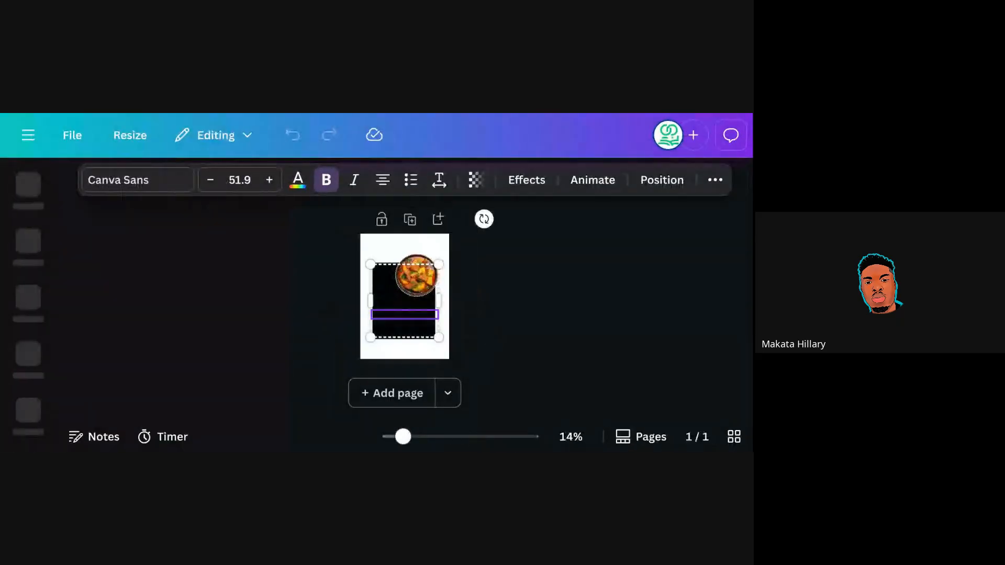
pyautogui.hotkey('ctrl', '-')
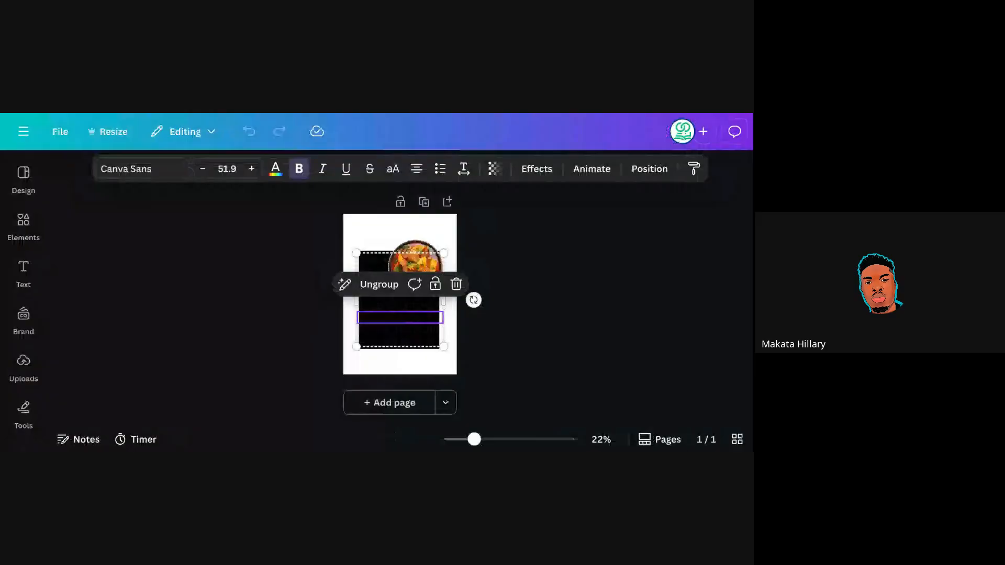
pyautogui.hotkey('ctrl', '-')
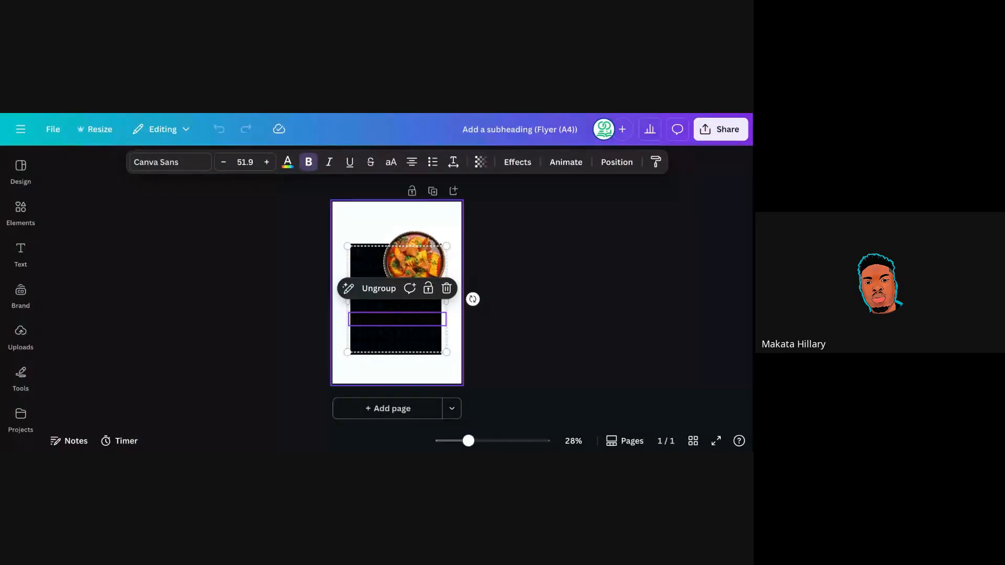
pyautogui.moveTo(468, 441); pyautogui.dragTo(473, 441)
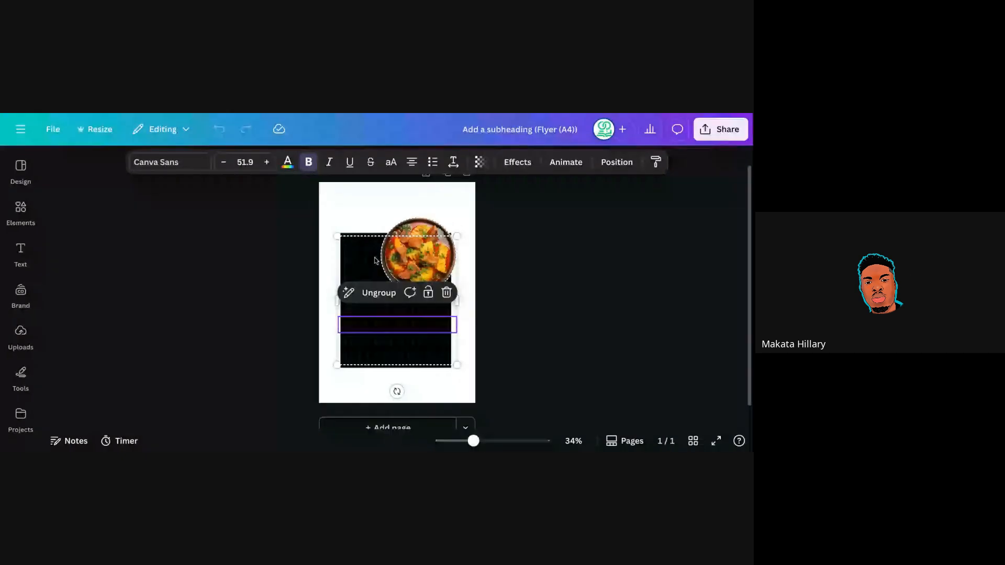
pyautogui.press('Delete')
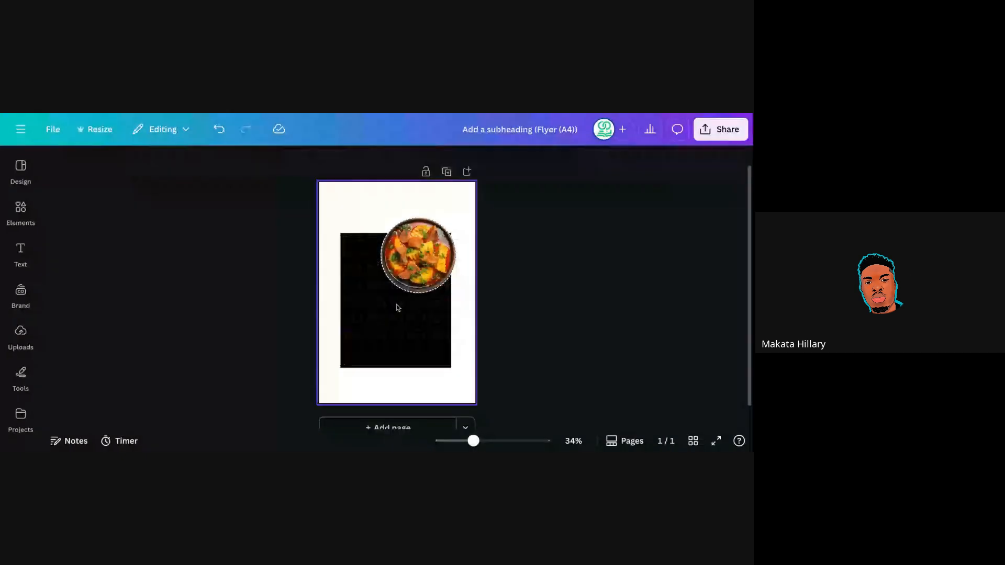
pyautogui.click(378, 347)
pyautogui.press('Delete')
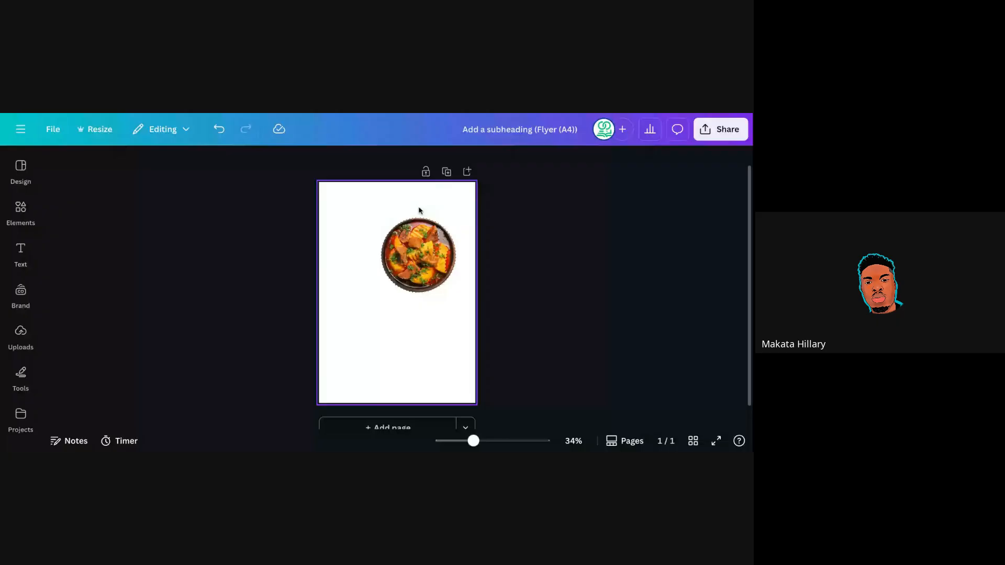
# Set the flyer page background colour to black.
pyautogui.click(419, 210)
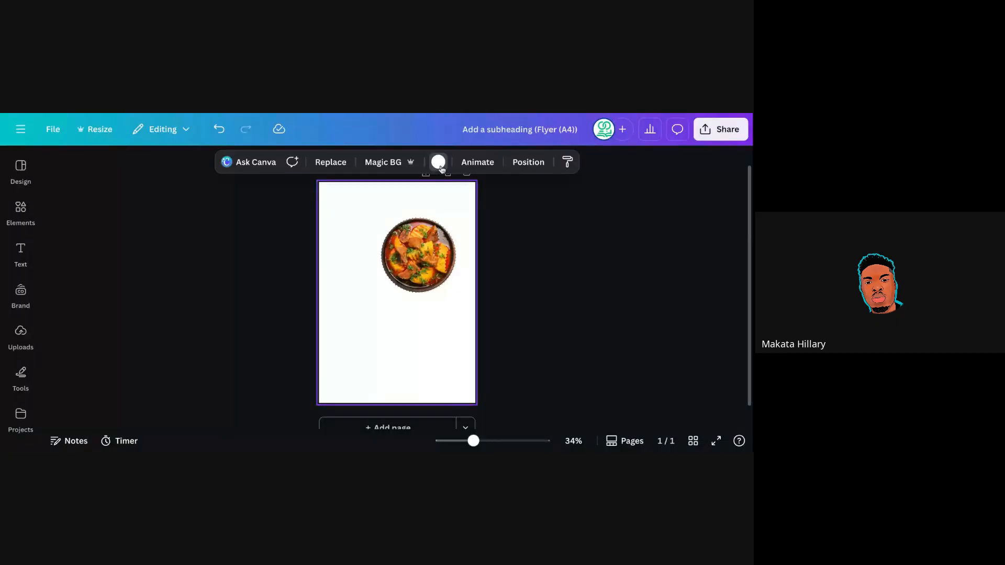
pyautogui.click(439, 163)
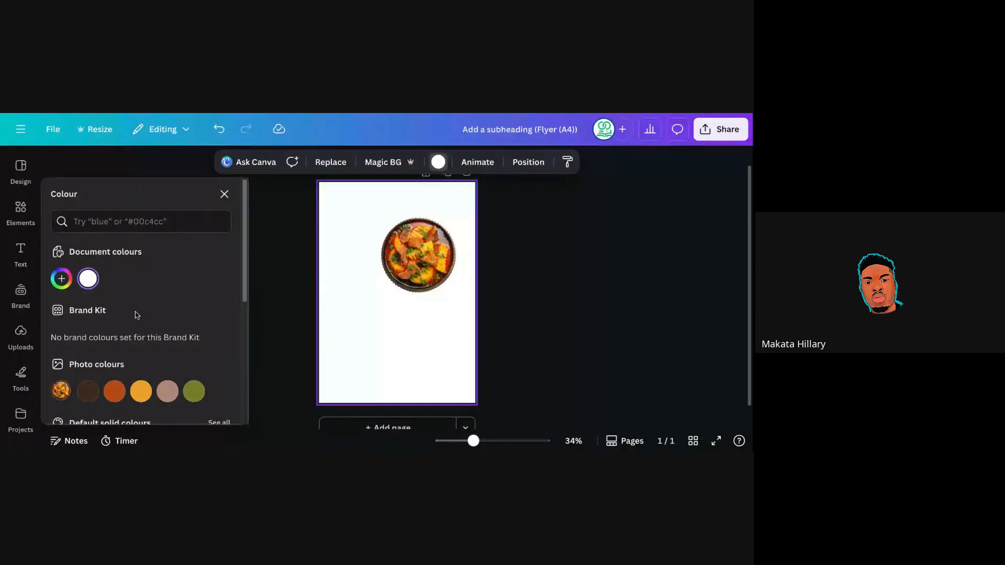
pyautogui.scroll(-1, 64, 396)
pyautogui.click(63, 396)
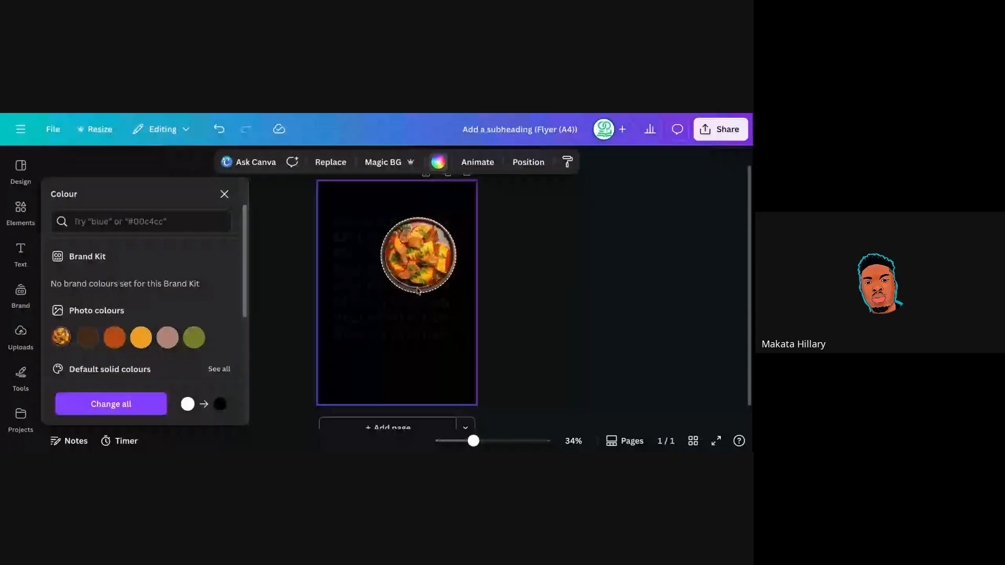
# Enlarge the BELLA'S KITCHEN pattern group and shift it up-left to span the whole page.
pyautogui.click(368, 306)
pyautogui.moveTo(451, 341); pyautogui.dragTo(499, 416)
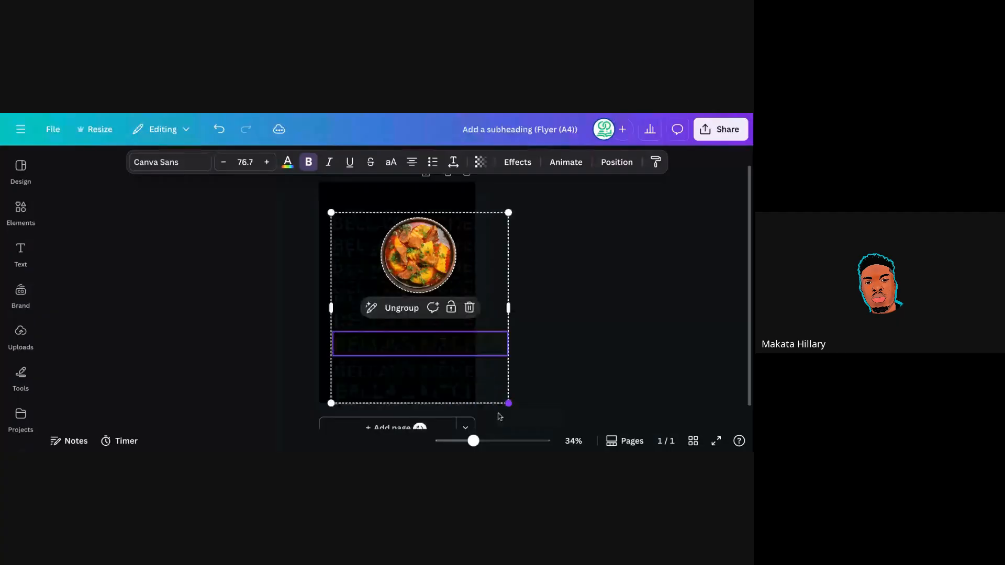
pyautogui.moveTo(448, 332); pyautogui.dragTo(425, 318)
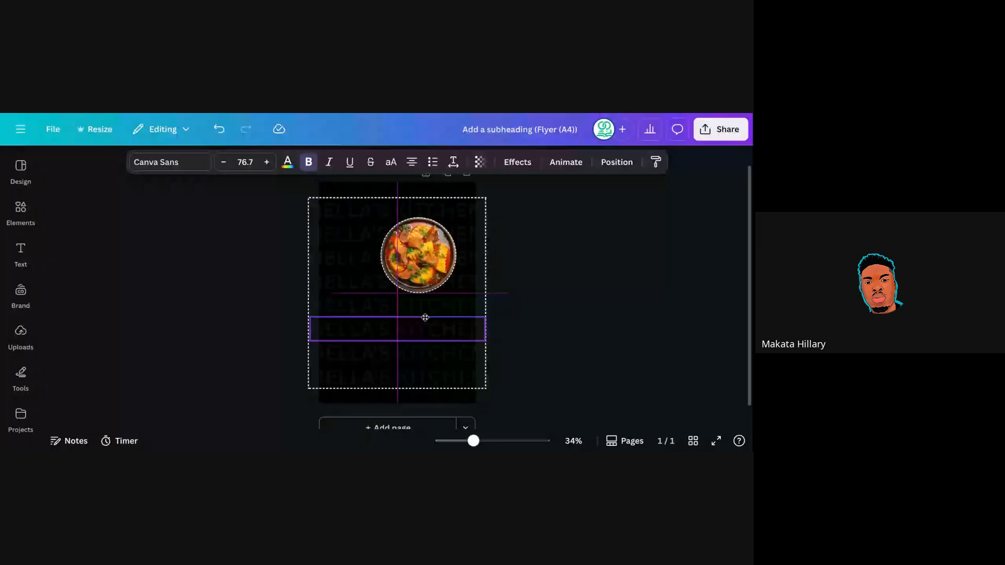
pyautogui.click(428, 262)
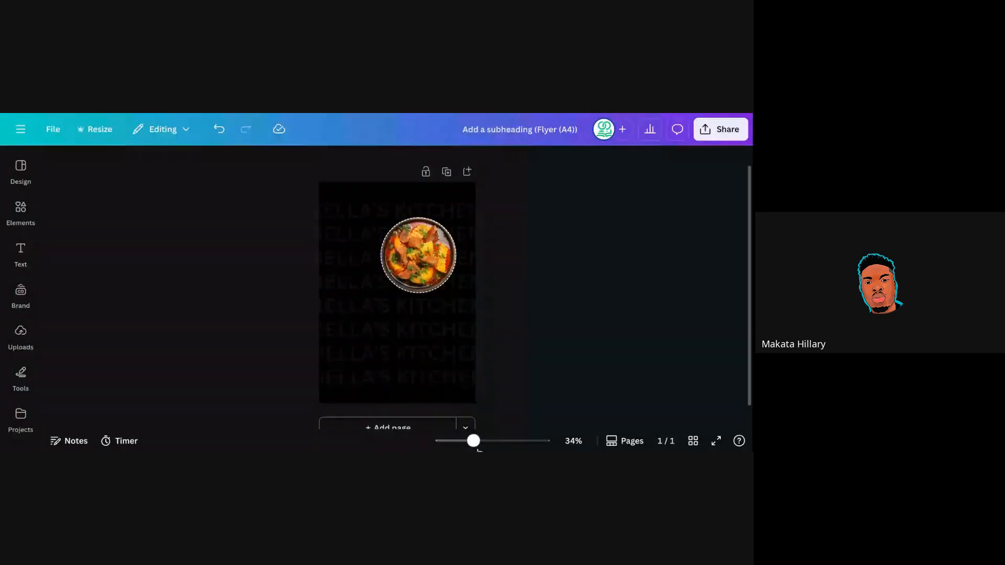
pyautogui.moveTo(474, 442); pyautogui.dragTo(479, 441)
# Enlarge the round stew photo to about 134 by 134, overhanging the page's top-right corner.
pyautogui.click(441, 210)
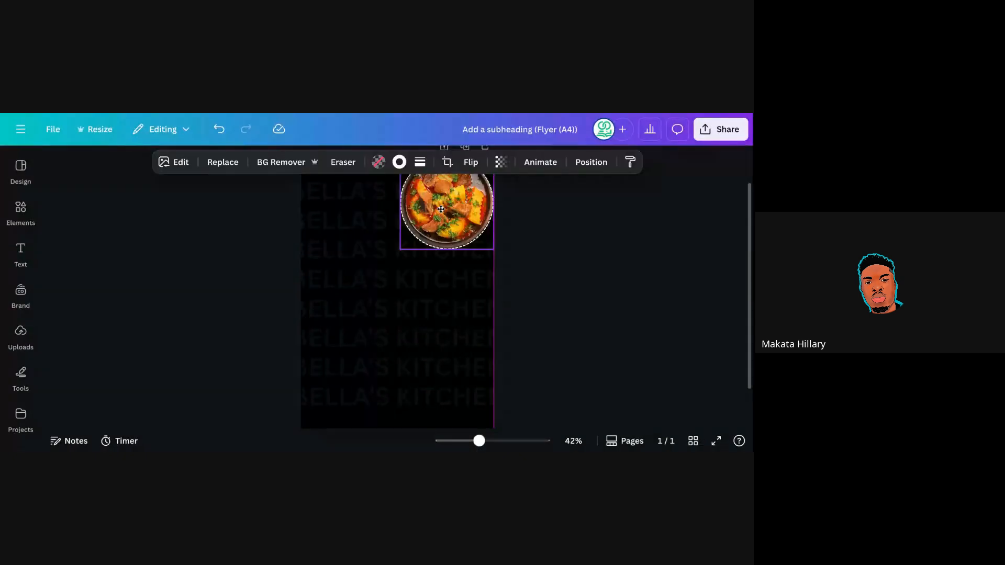
pyautogui.moveTo(442, 209); pyautogui.dragTo(449, 195)
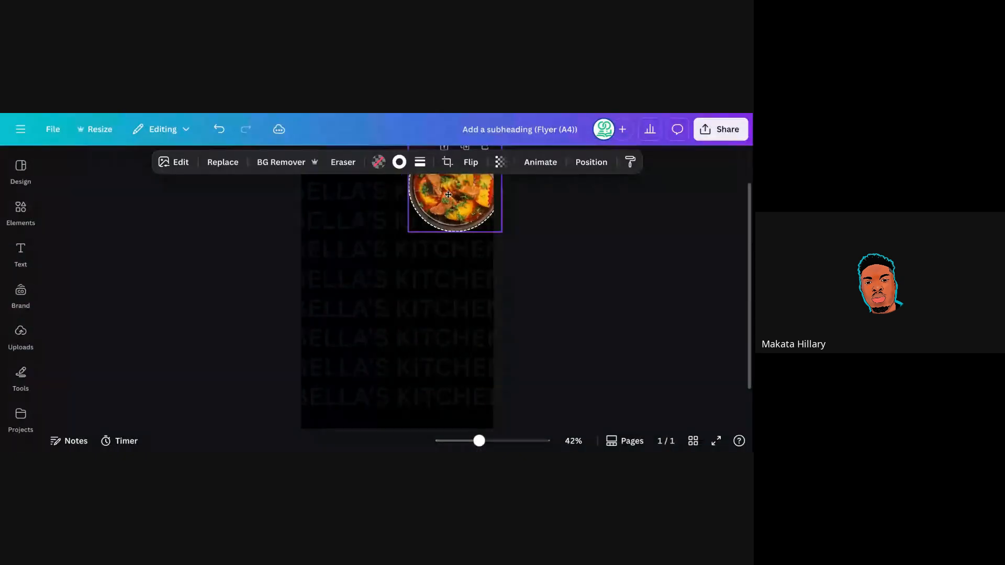
pyautogui.click(532, 307)
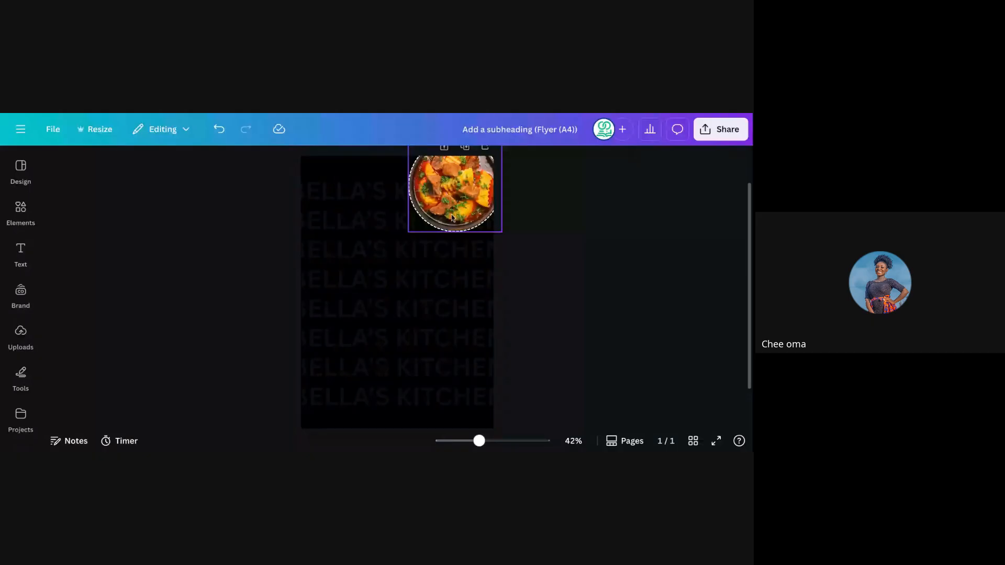
pyautogui.click(410, 230)
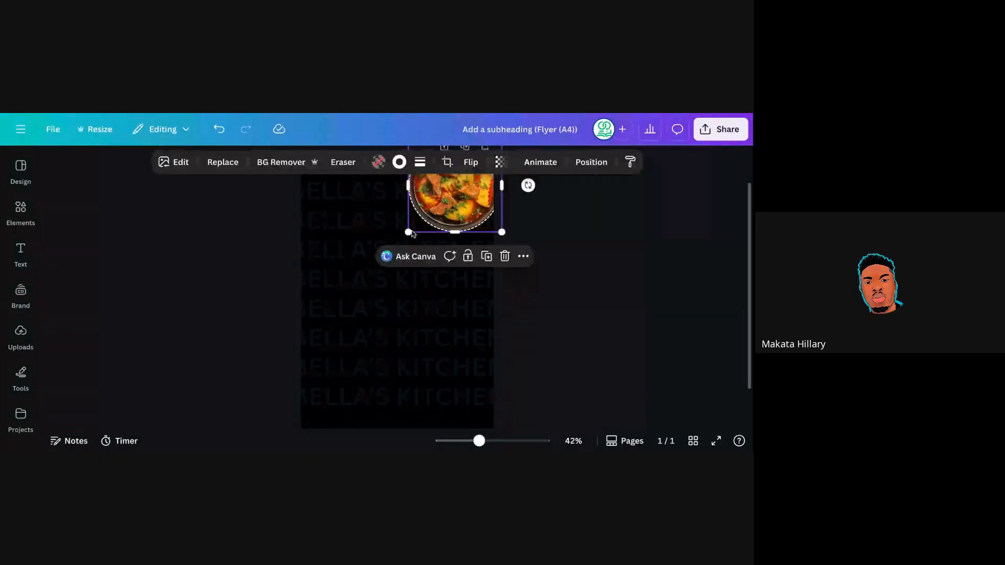
pyautogui.moveTo(408, 231); pyautogui.dragTo(379, 261)
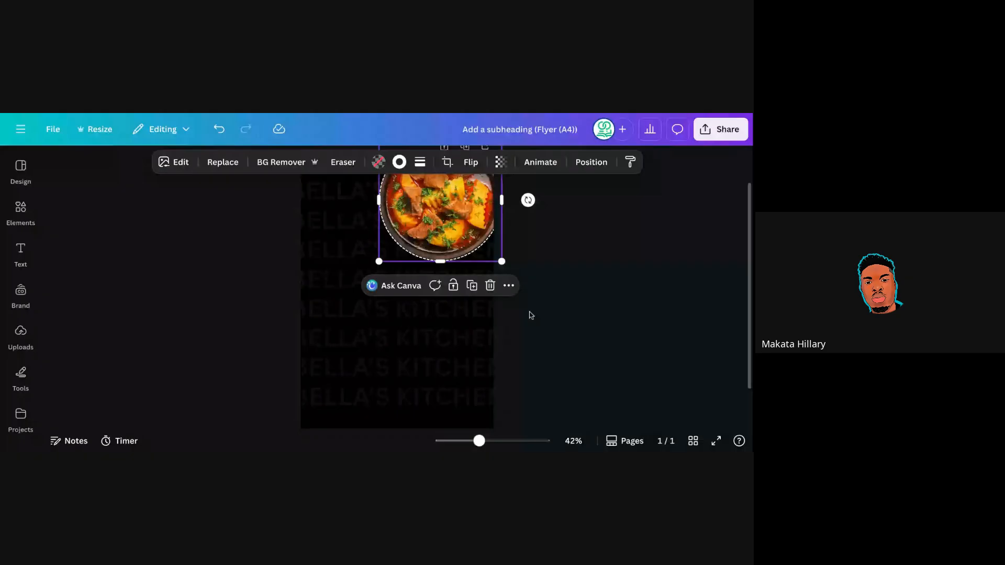
pyautogui.click(475, 365)
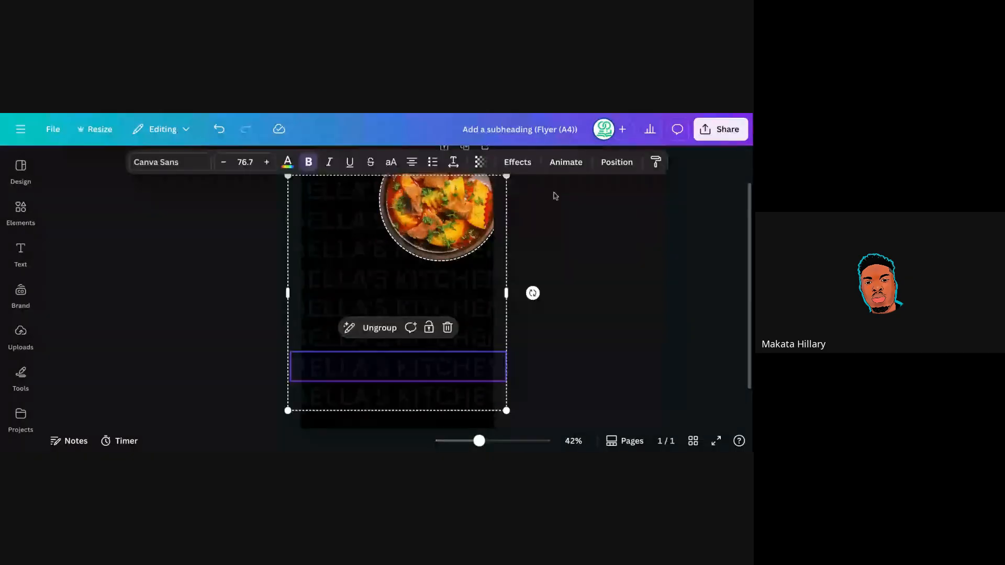
pyautogui.click(567, 268)
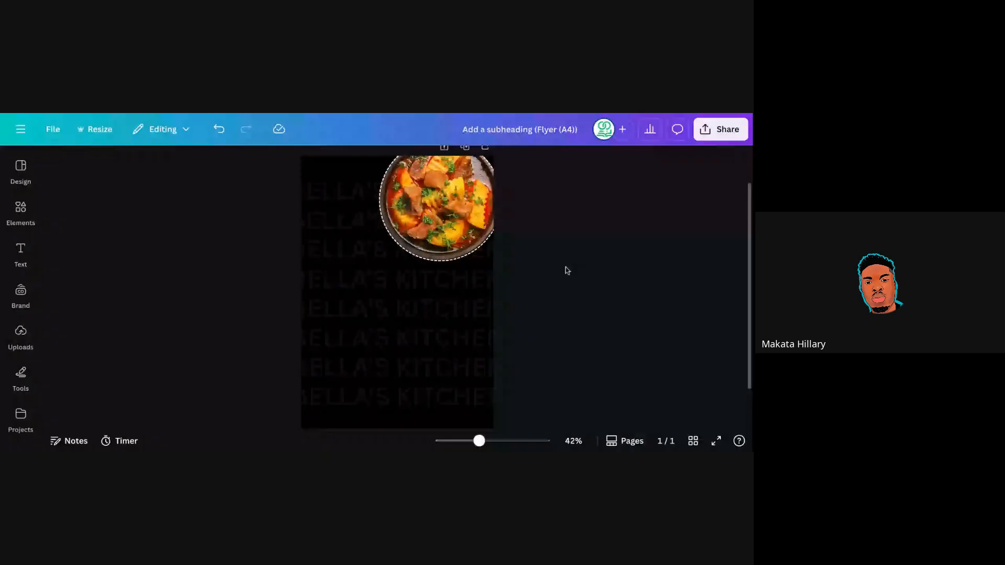
pyautogui.moveTo(472, 204); pyautogui.dragTo(478, 200)
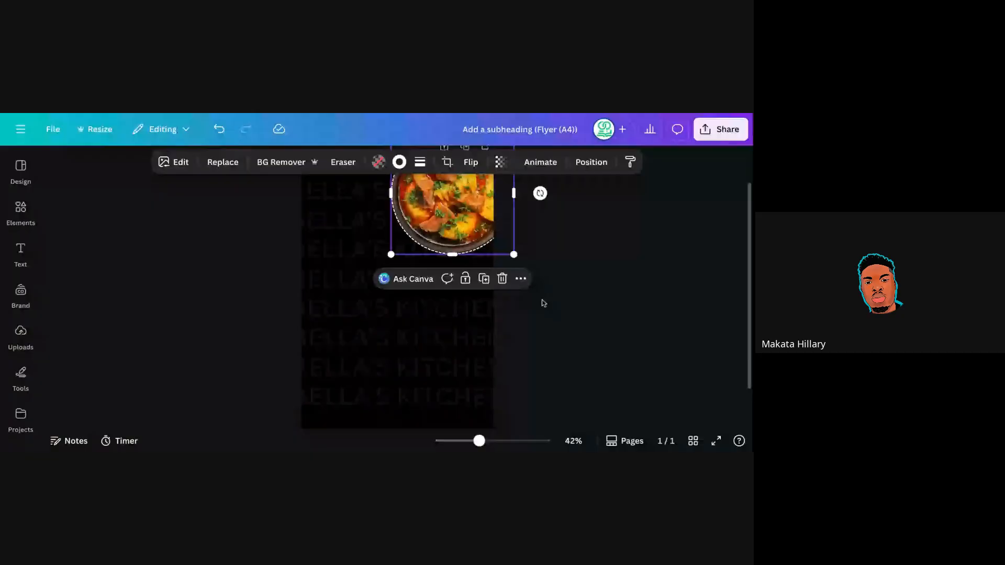
pyautogui.click(513, 305)
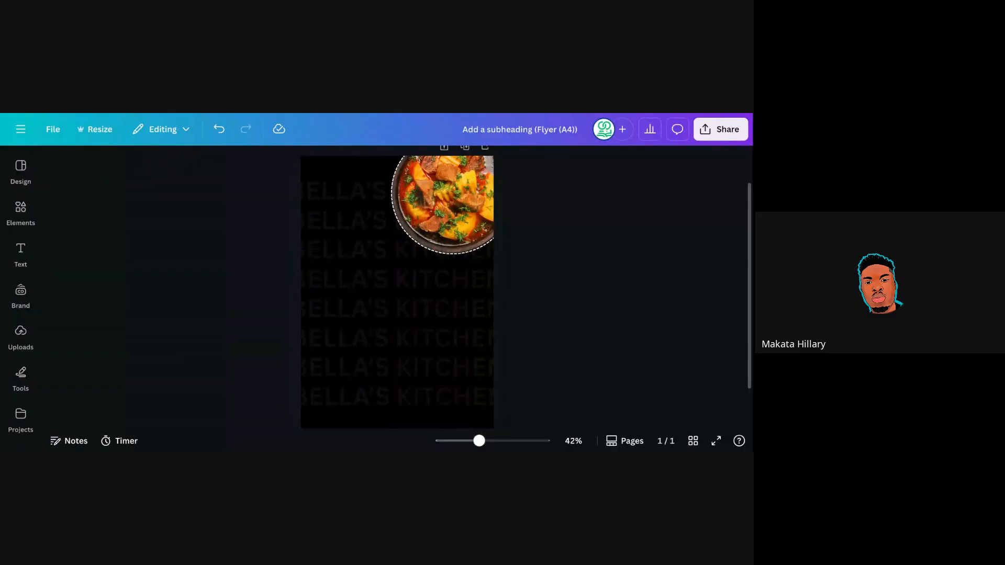
pyautogui.hotkey('ctrl', 'Tab')
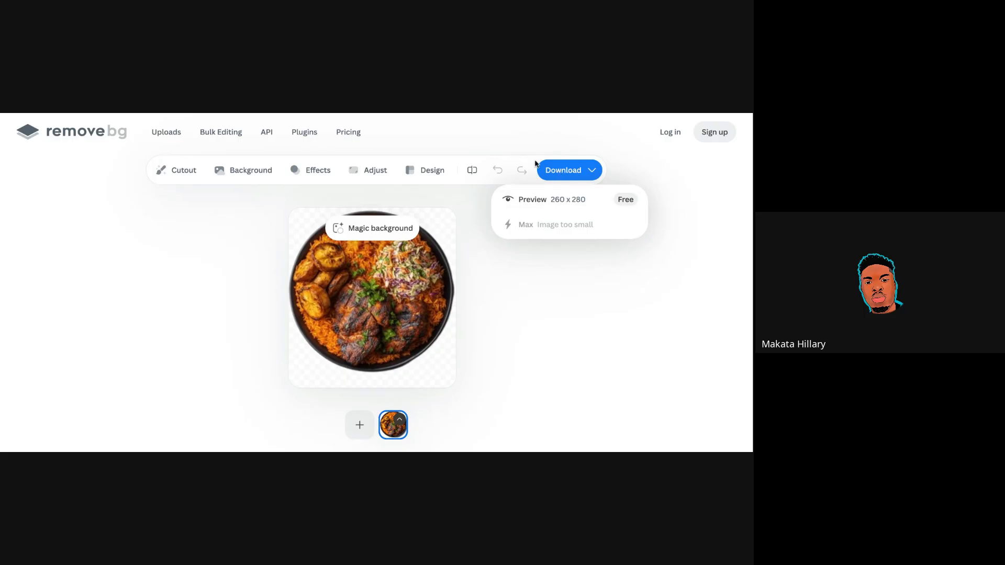
pyautogui.click(569, 178)
pyautogui.click(569, 178)
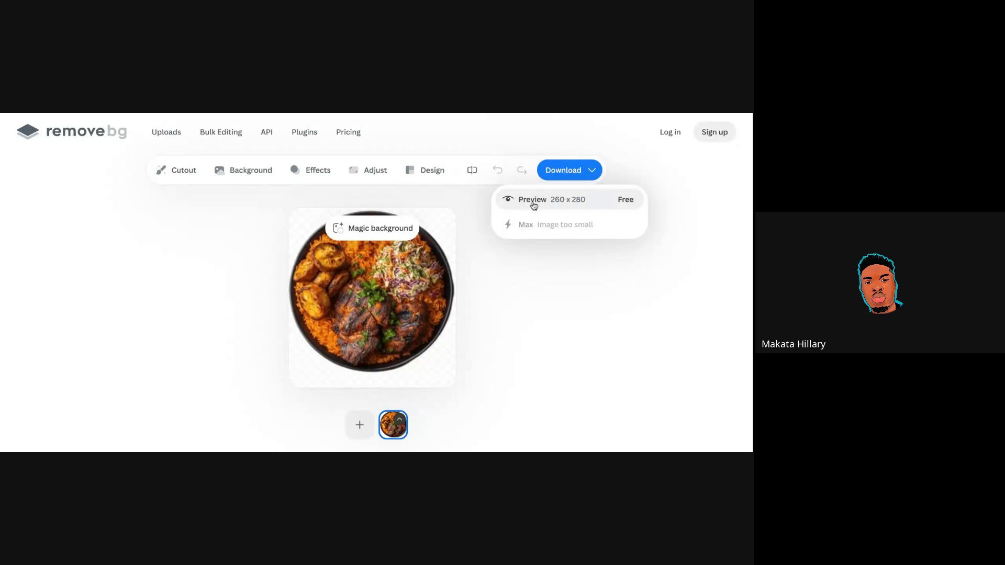
pyautogui.click(544, 271)
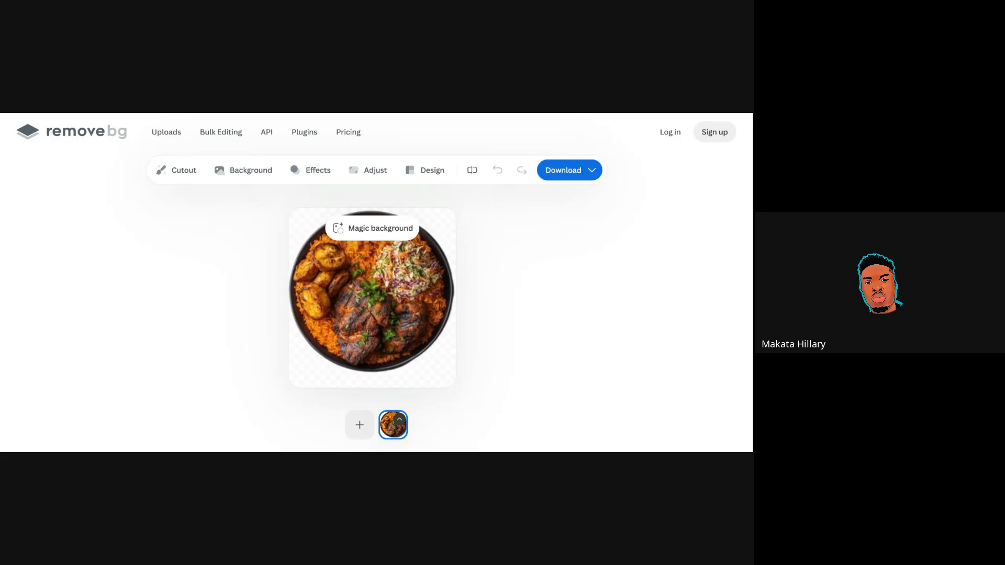
pyautogui.hotkey('ctrl', 'Tab')
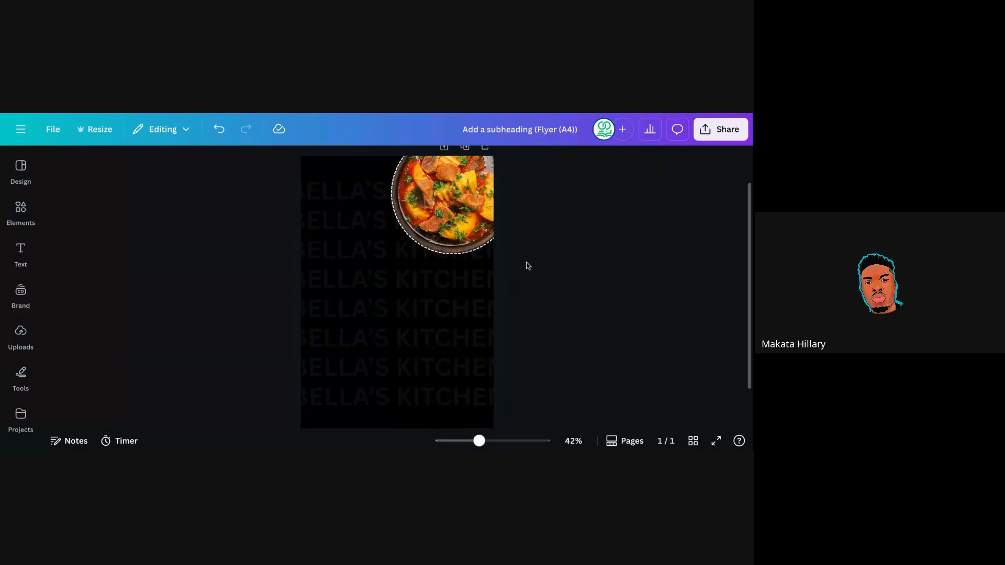
pyautogui.click(430, 226)
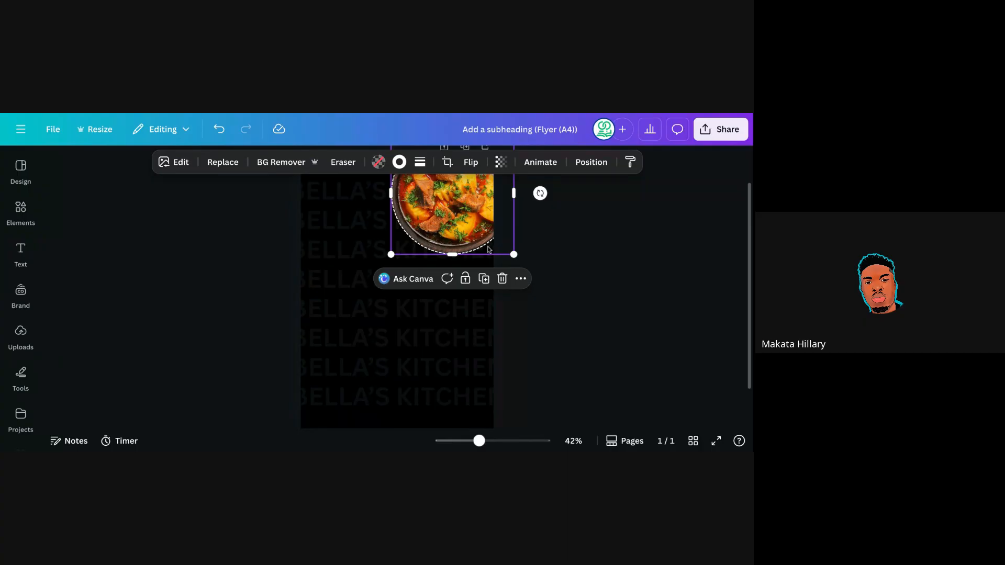
pyautogui.click(541, 264)
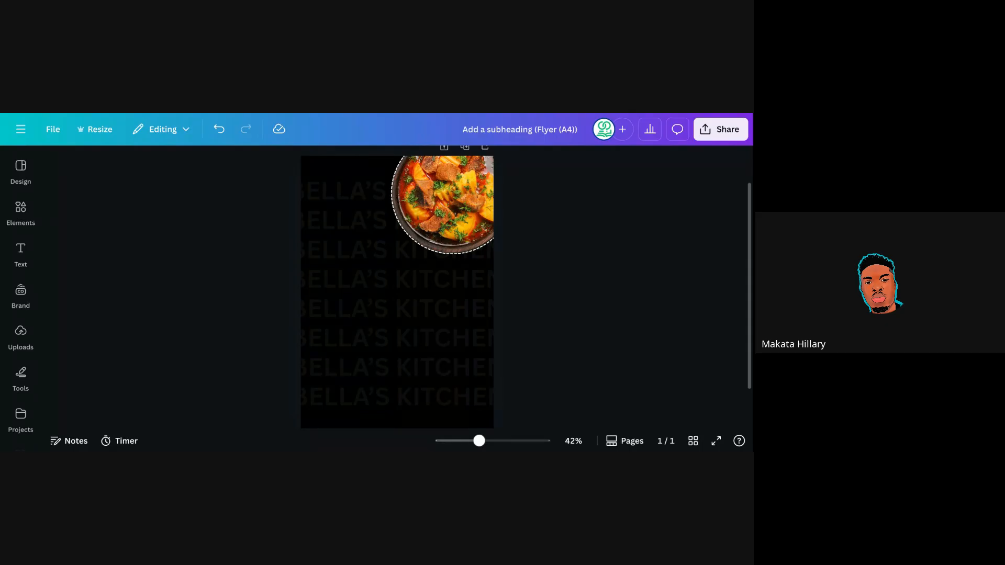
# Add a heading reading "BELLA'S KITCHEN" centred below the food photo.
pyautogui.click(21, 252)
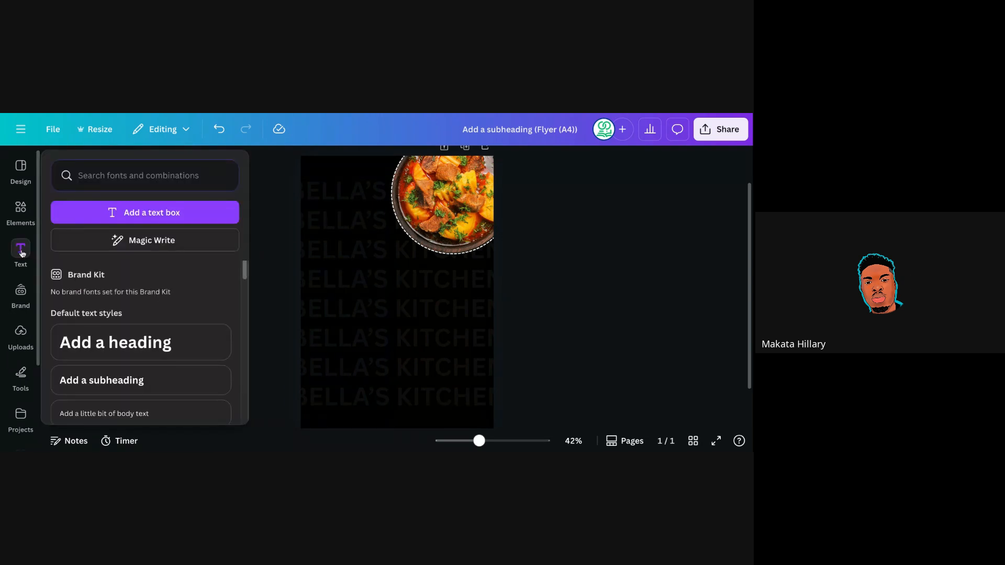
pyautogui.click(135, 349)
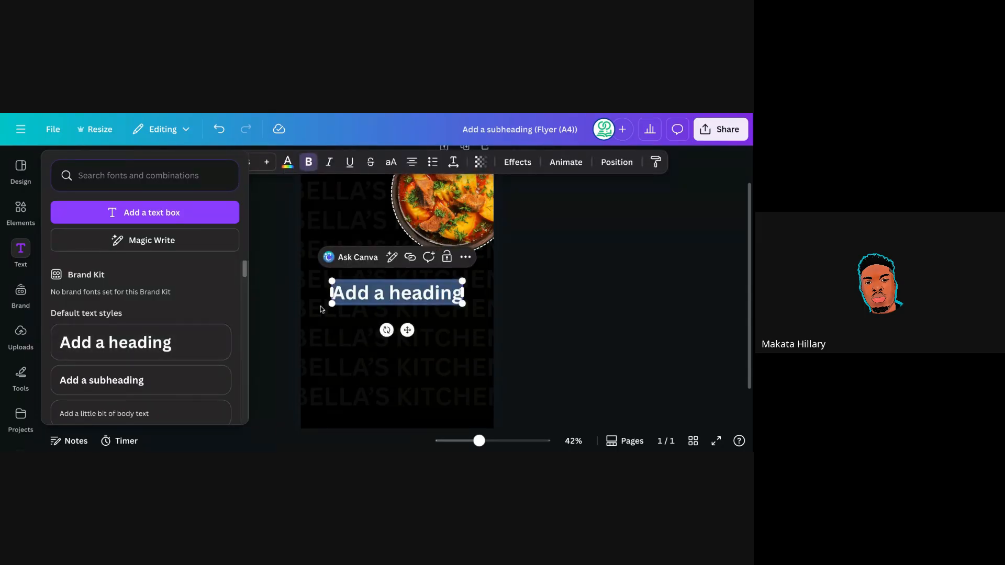
pyautogui.click(253, 301)
pyautogui.tripleClick(381, 296)
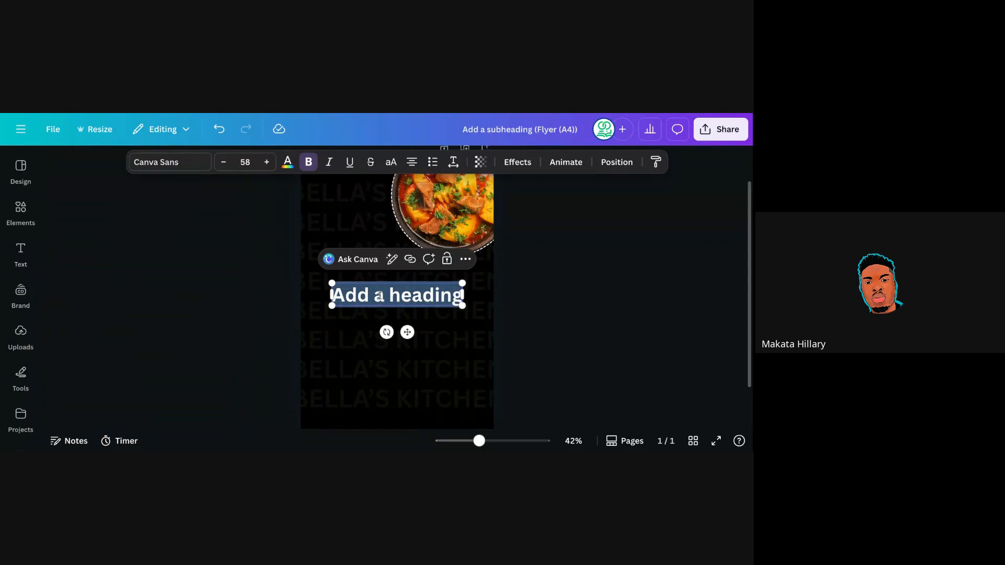
pyautogui.write('BELL')
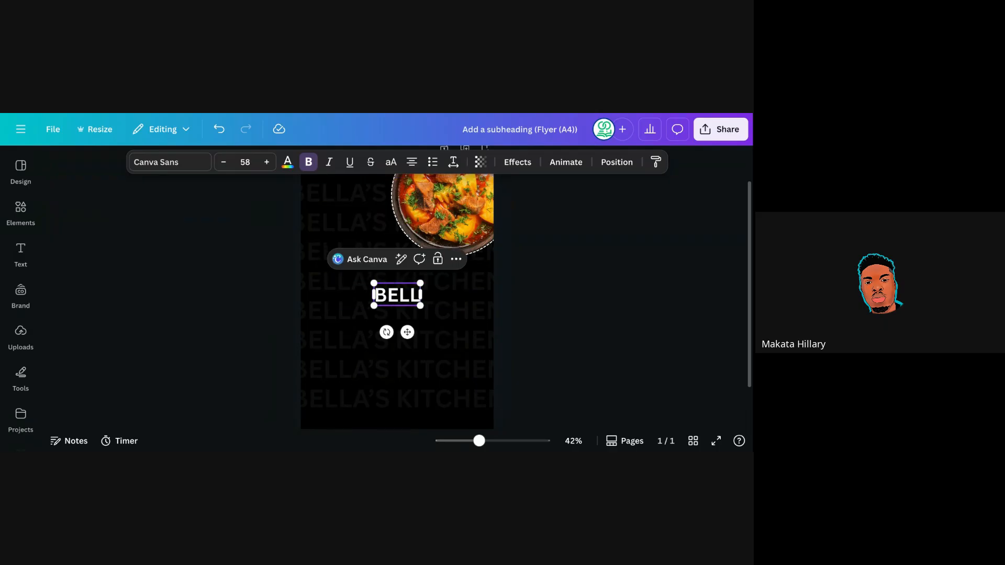
pyautogui.write("A'S KI")
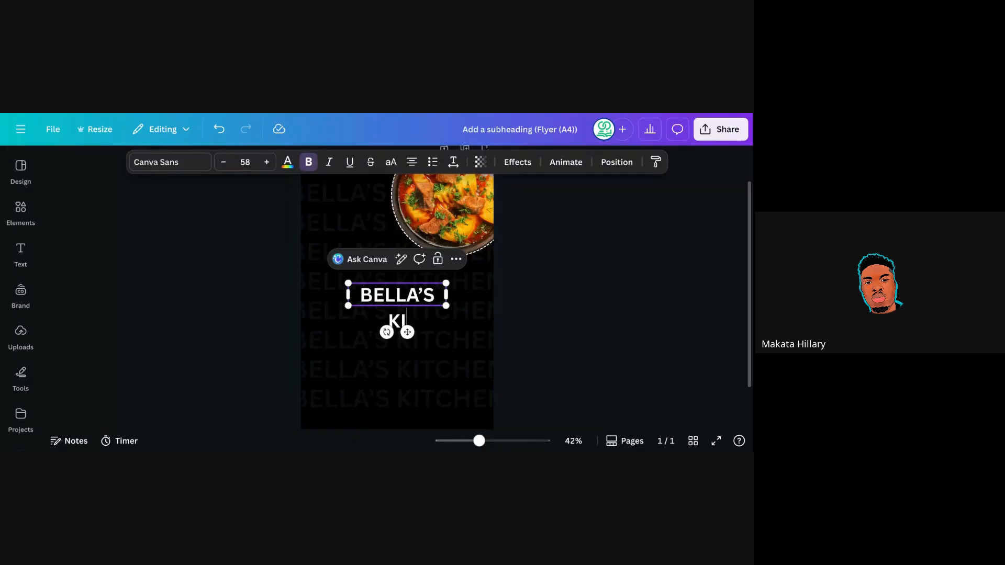
pyautogui.write('TCHEN')
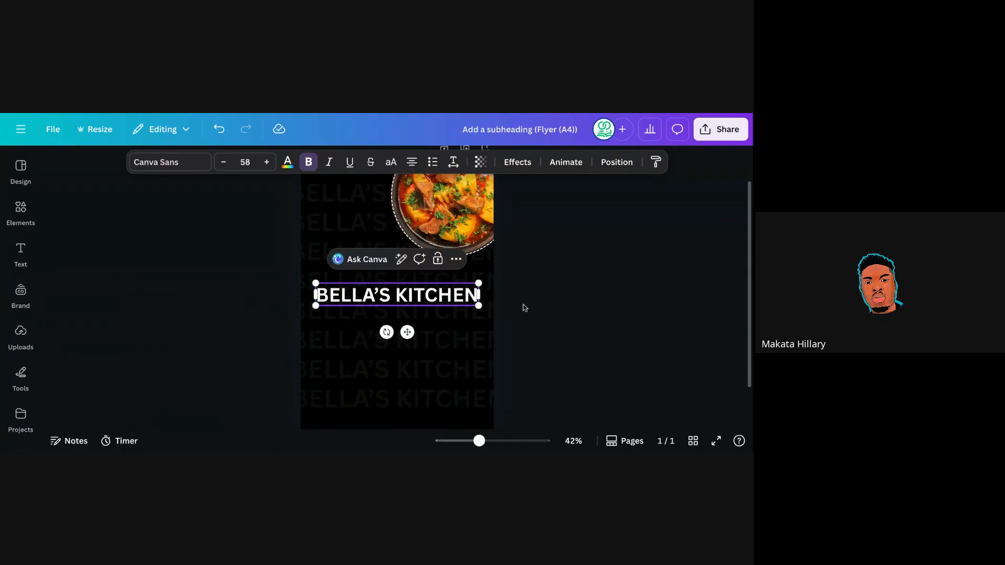
pyautogui.moveTo(407, 332); pyautogui.dragTo(406, 335)
pyautogui.click(535, 285)
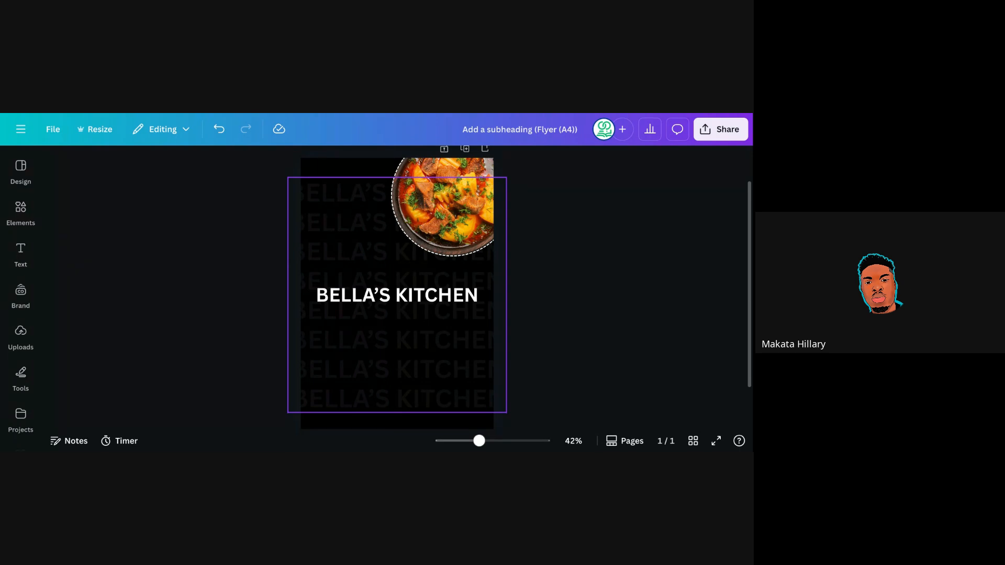
# Enlarge the heading slightly to Canva Sans 61.2 and recentre it across the page.
pyautogui.click(384, 300)
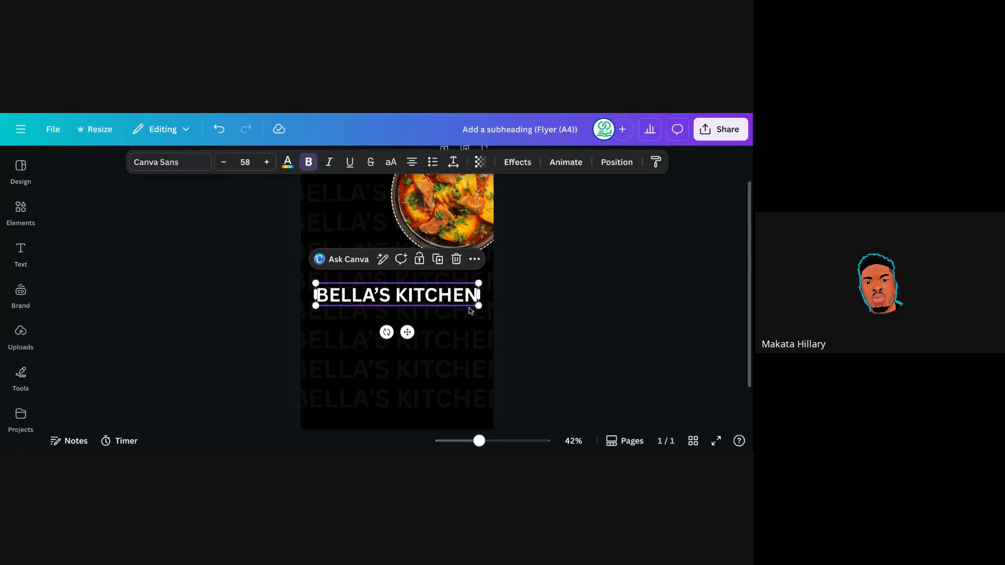
pyautogui.moveTo(478, 304); pyautogui.dragTo(487, 307)
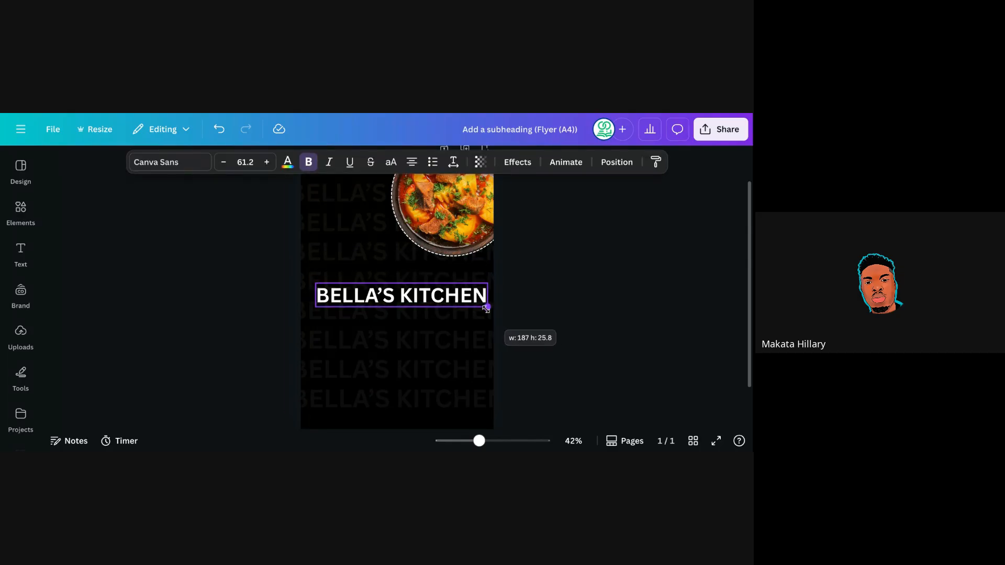
pyautogui.moveTo(411, 333); pyautogui.dragTo(402, 333)
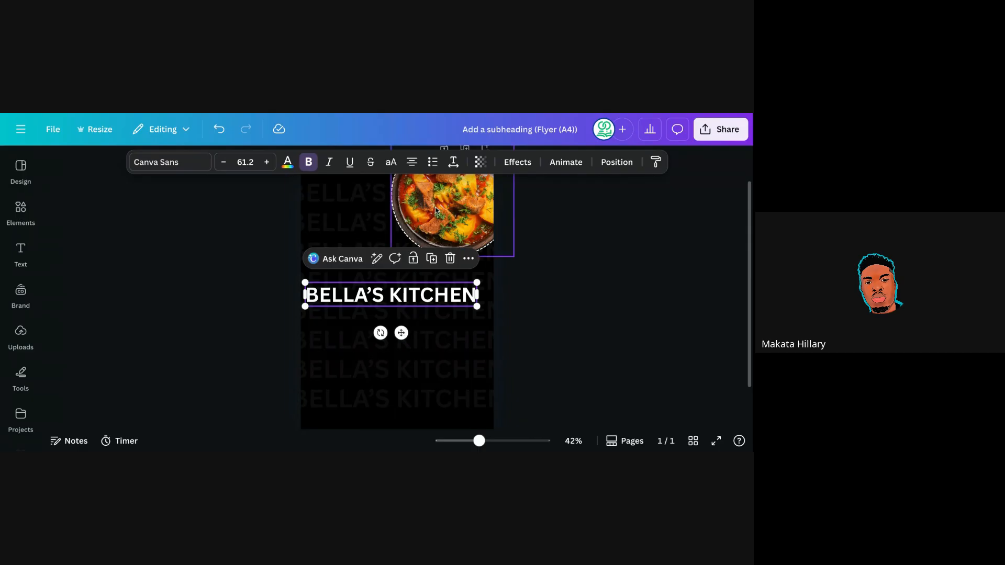
pyautogui.moveTo(400, 331); pyautogui.dragTo(407, 333)
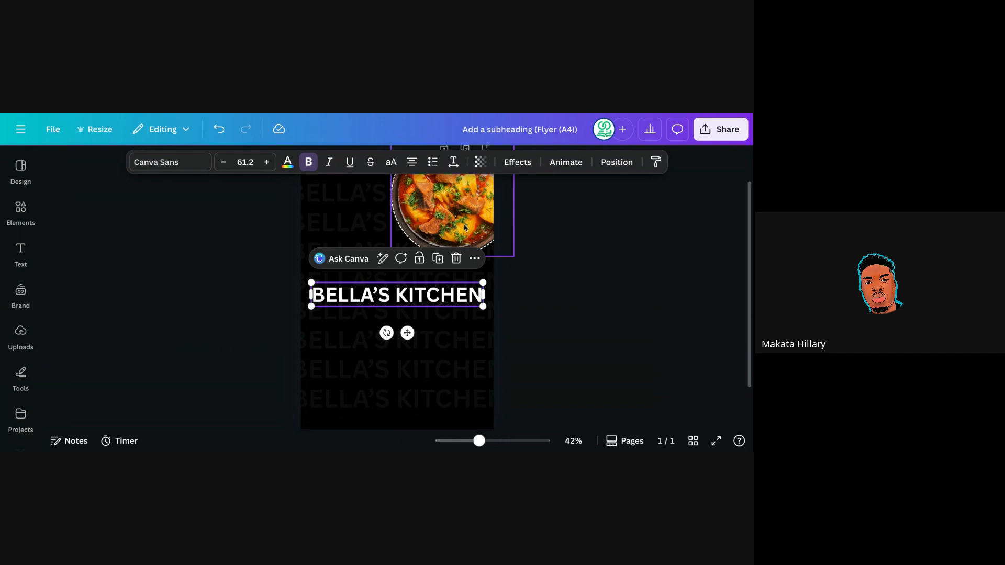
# Colour the BELLA'S KITCHEN heading orange (#ee9f27) from the photo colours.
pyautogui.click(21, 209)
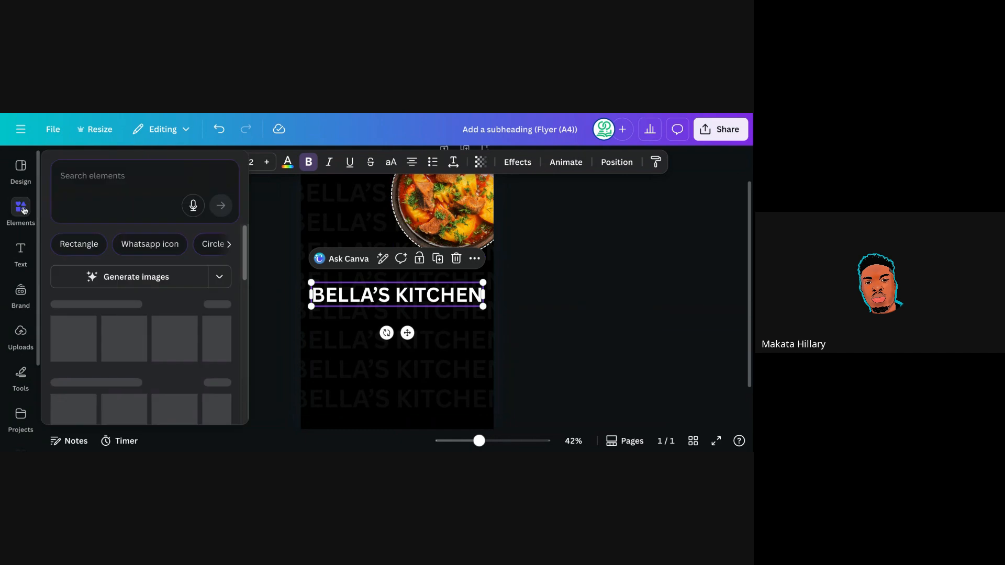
pyautogui.click(288, 164)
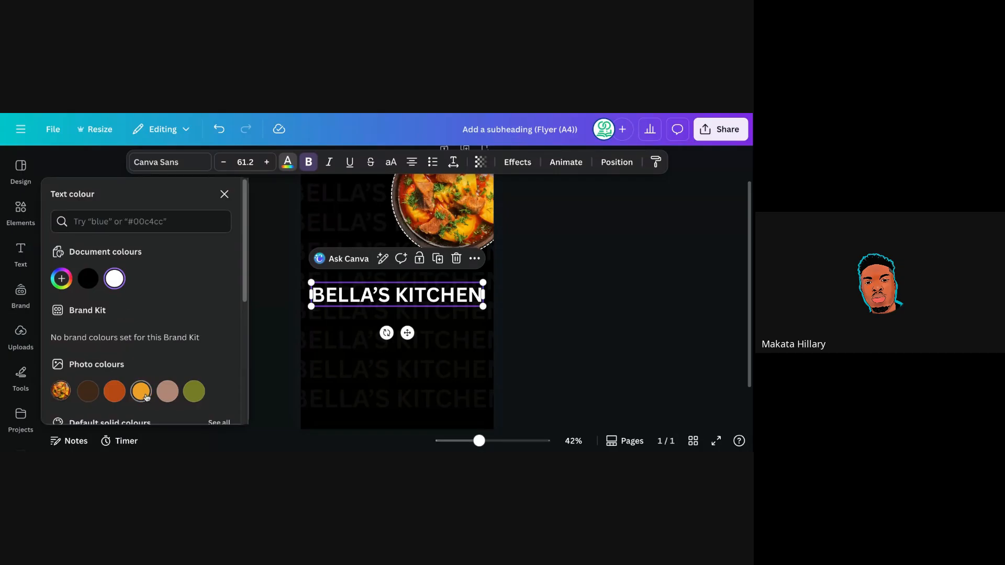
pyautogui.click(141, 392)
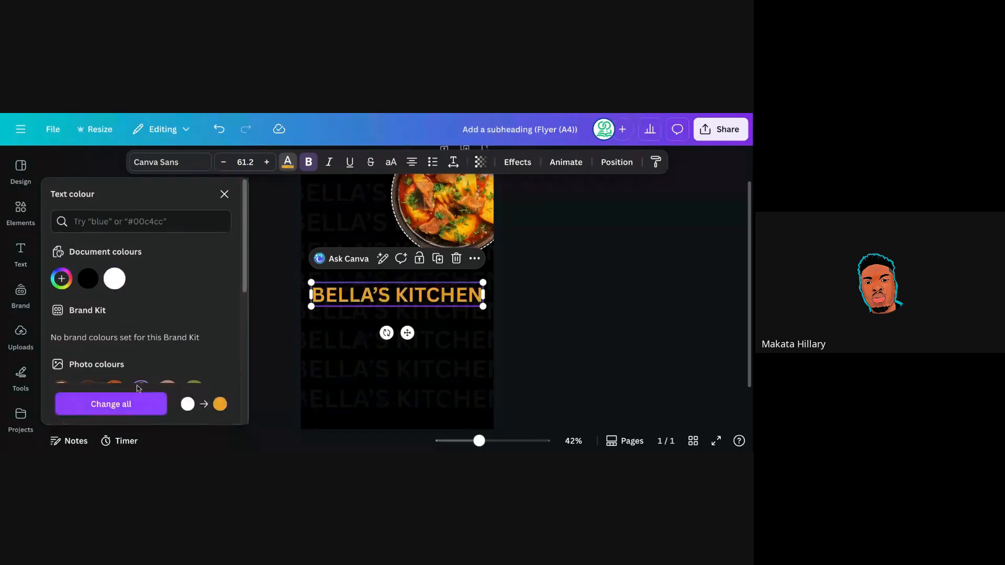
pyautogui.moveTo(246, 289); pyautogui.dragTo(248, 334)
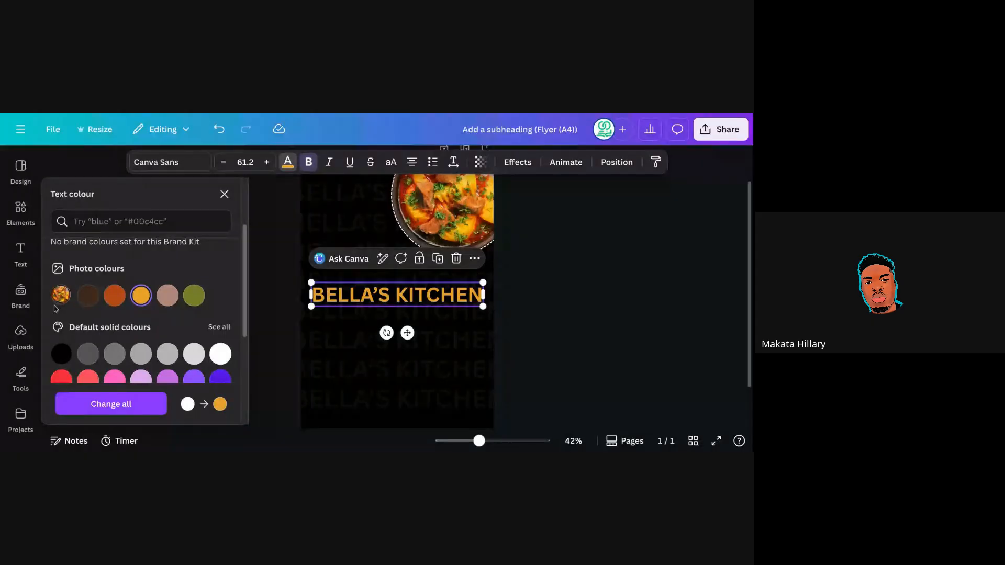
pyautogui.moveTo(244, 281)
pyautogui.mouseDown()
pyautogui.moveTo(243, 264)
pyautogui.moveTo(240, 286)
pyautogui.mouseUp()
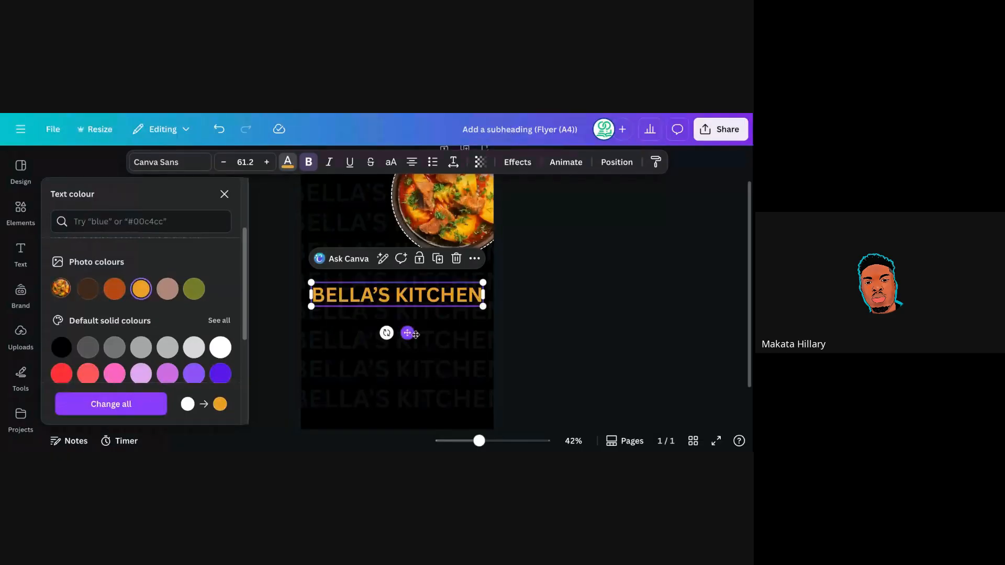
pyautogui.click(507, 286)
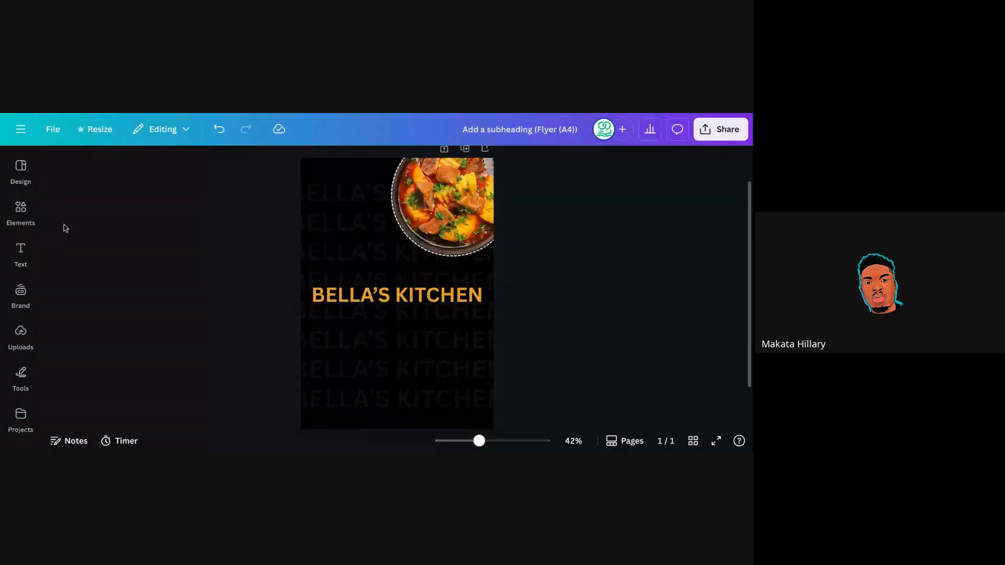
# Add a subheading reading "WITH AN AFRICAN TOUCH" centred under the heading.
pyautogui.click(20, 252)
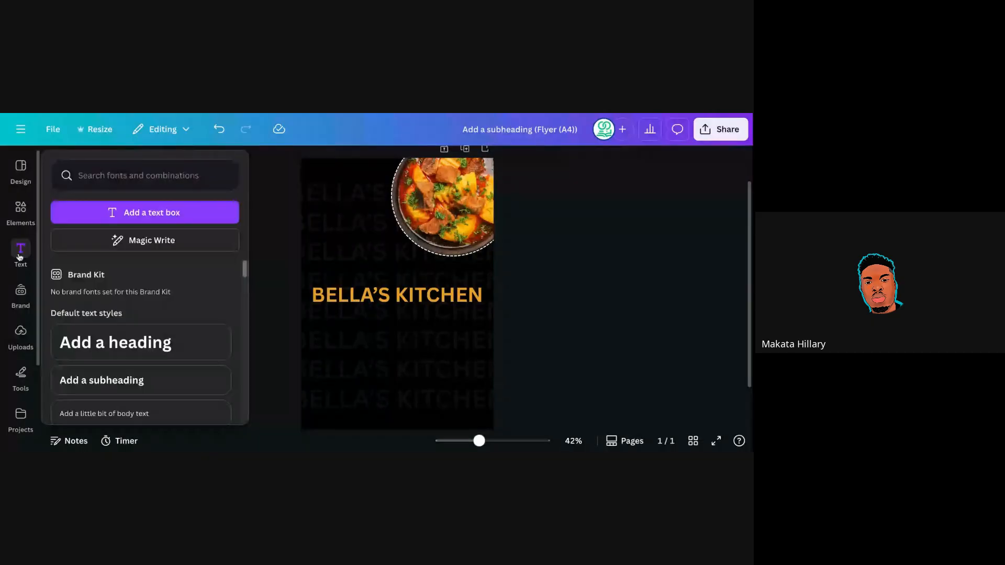
pyautogui.click(130, 378)
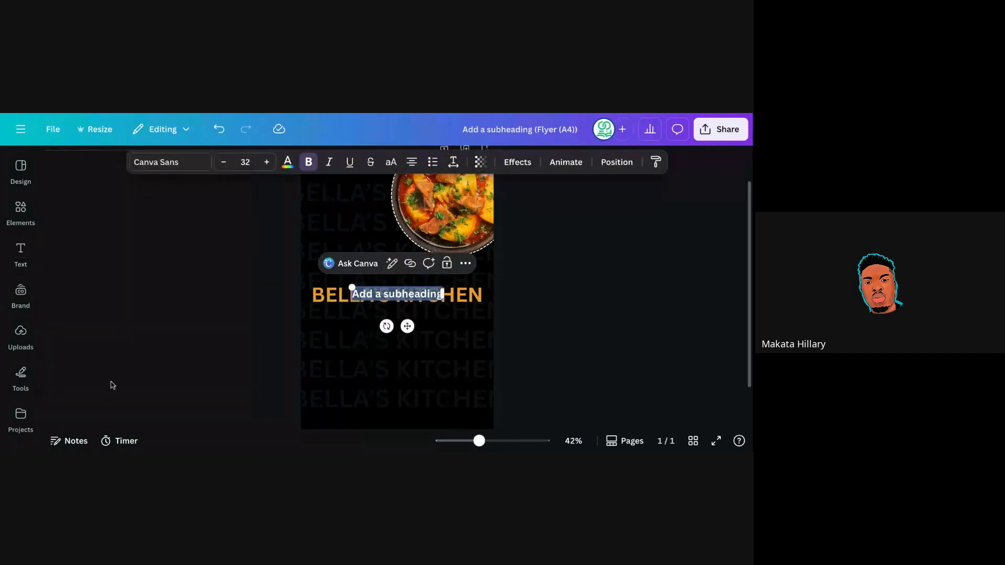
pyautogui.moveTo(407, 326); pyautogui.dragTo(406, 347)
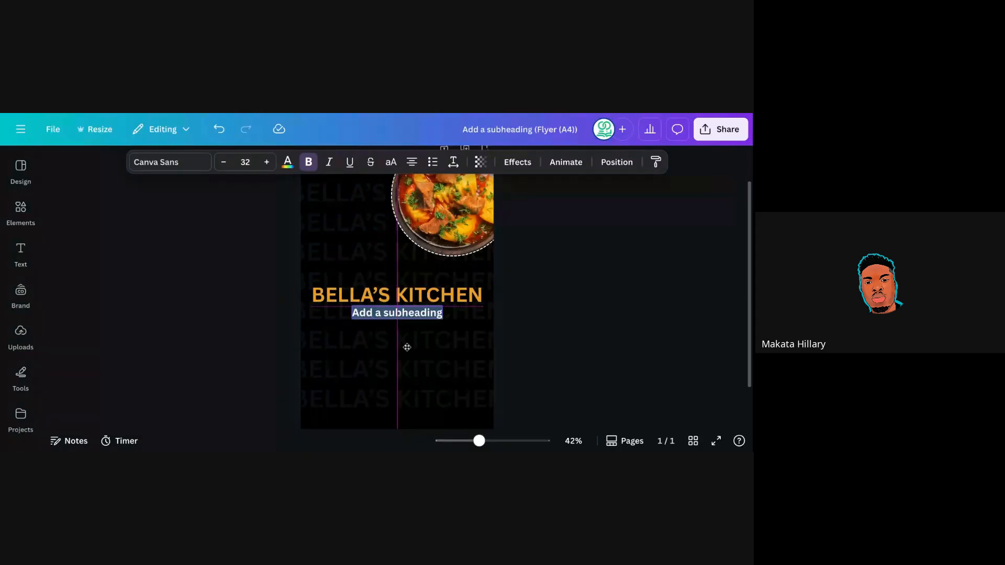
pyautogui.moveTo(407, 347); pyautogui.dragTo(407, 346)
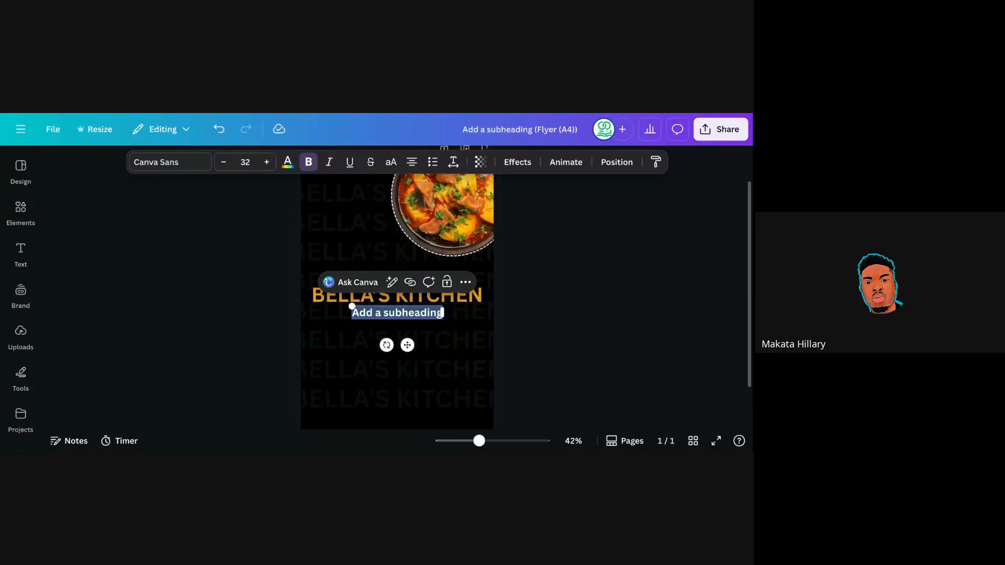
pyautogui.write('WIT')
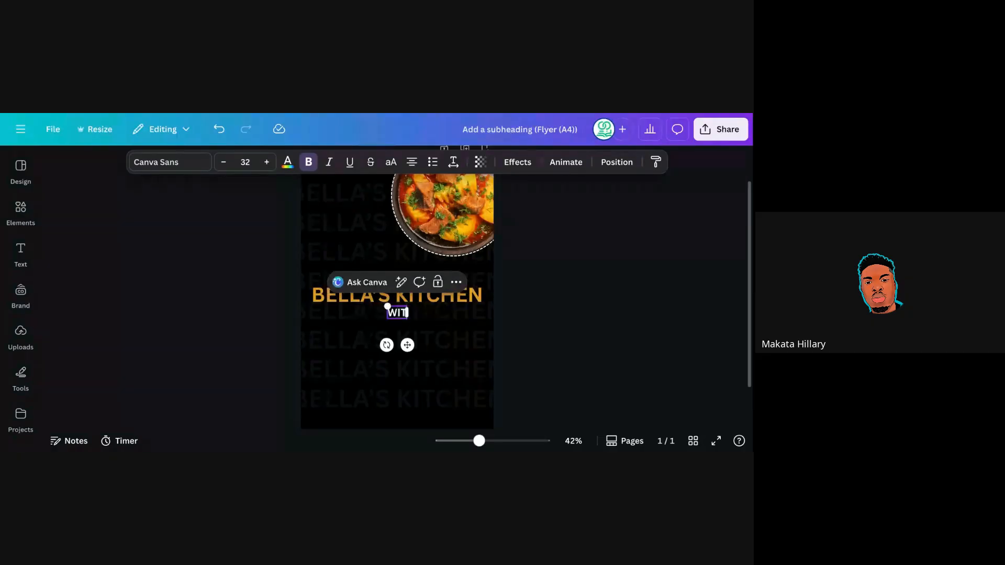
pyautogui.write('H AN A')
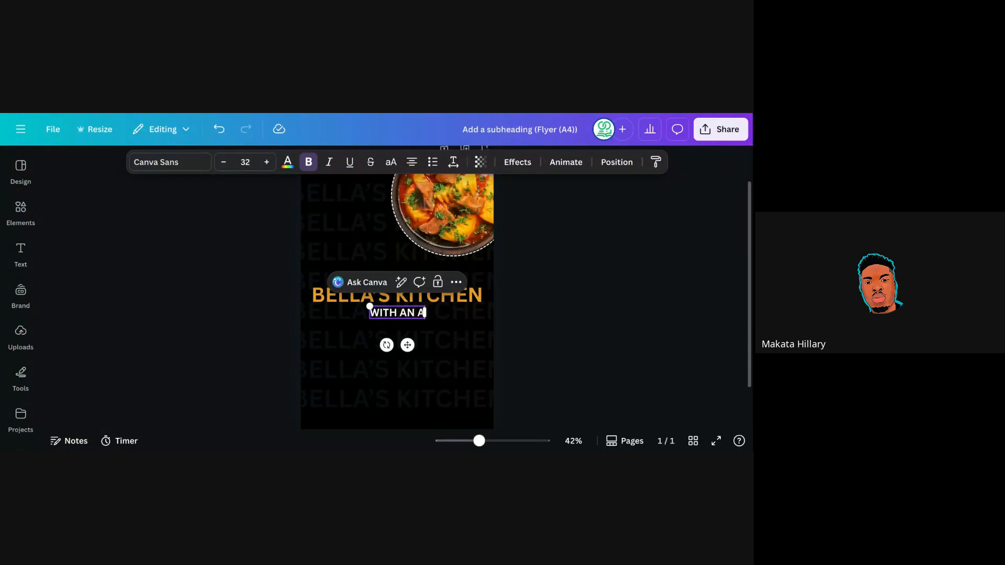
pyautogui.write('FRICAN TOUCH')
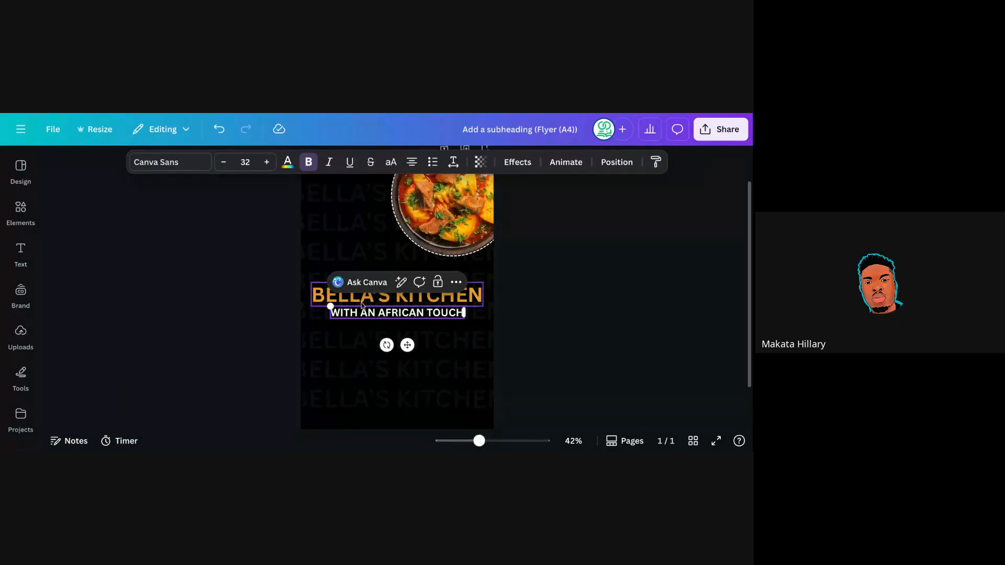
# Reduce the subheading font size to 22.
pyautogui.click(224, 163)
pyautogui.click(224, 162)
pyautogui.click(224, 163)
pyautogui.click(224, 163)
pyautogui.click(224, 163)
pyautogui.click(224, 163)
pyautogui.click(224, 163)
pyautogui.click(224, 163)
pyautogui.click(224, 162)
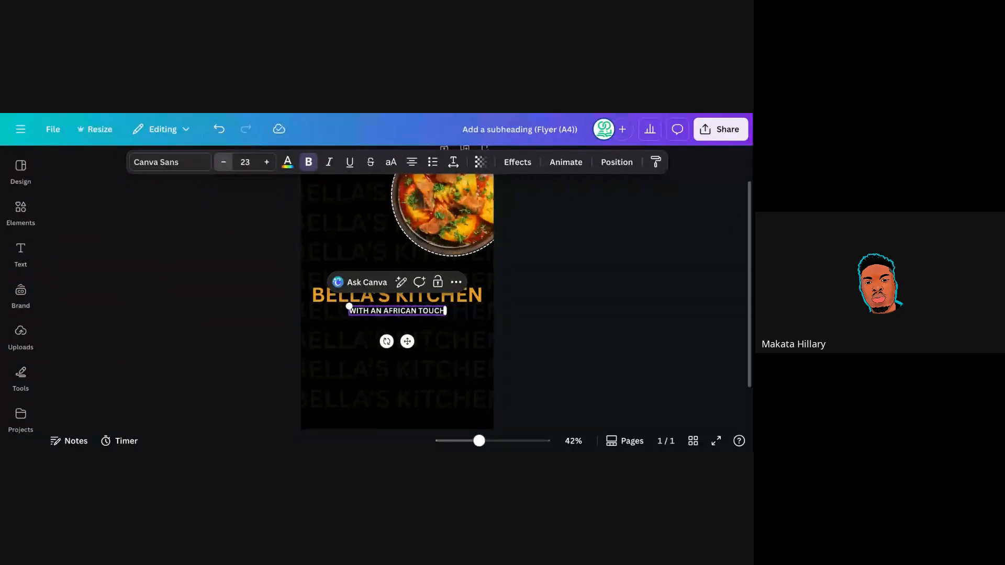
pyautogui.click(224, 162)
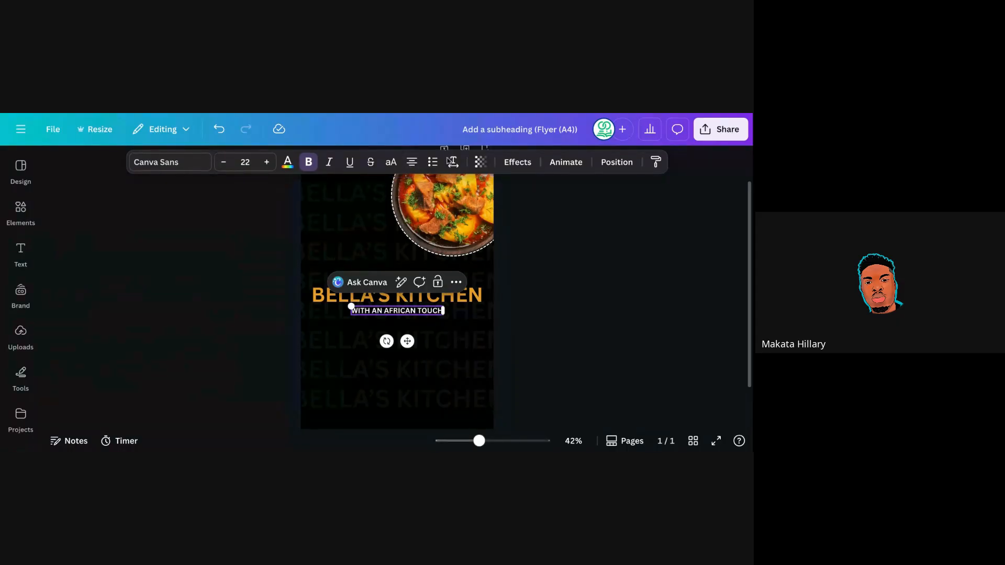
pyautogui.click(453, 163)
pyautogui.click(454, 163)
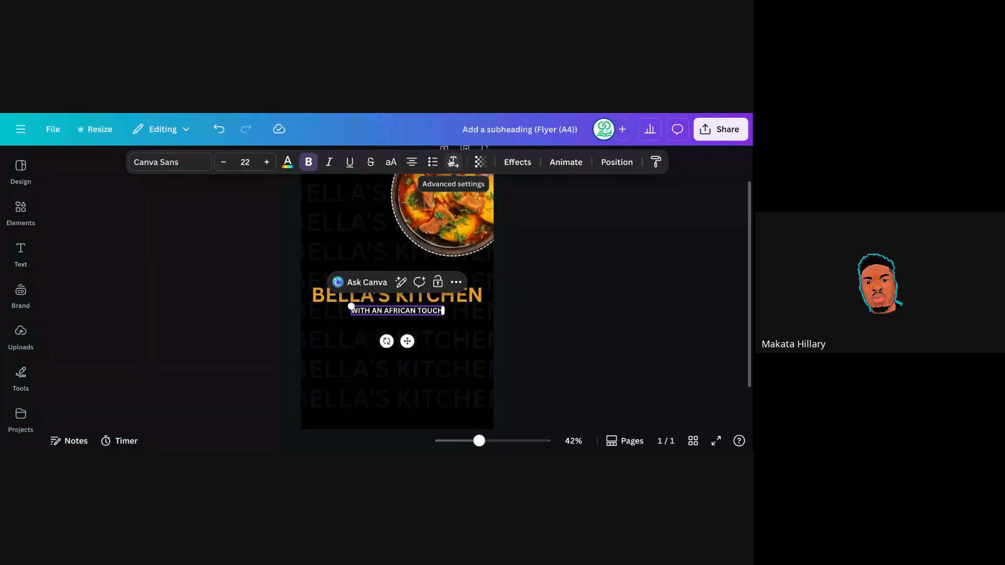
pyautogui.click(451, 163)
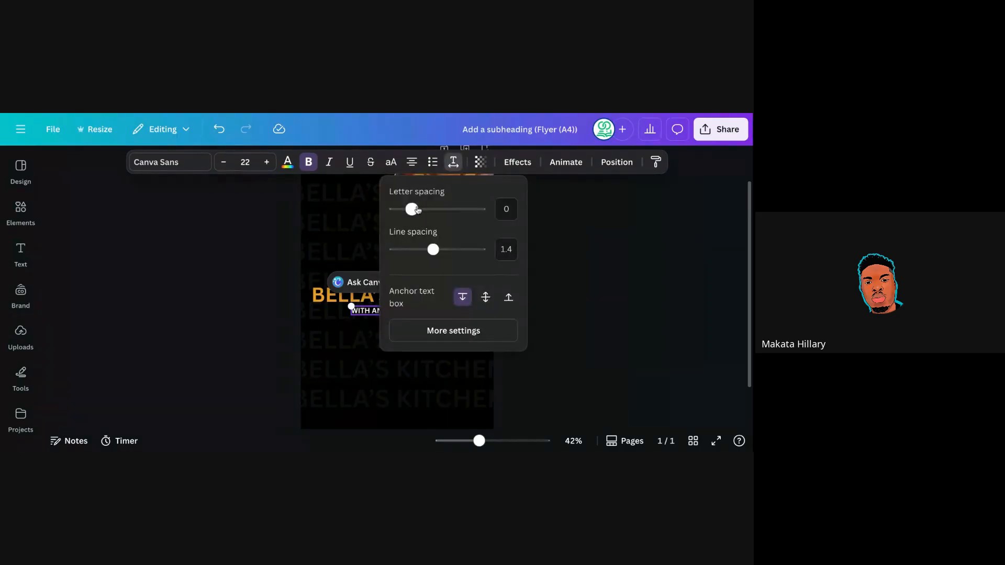
# Increase the subheading's letter spacing to about 363 so it nearly matches the heading width.
pyautogui.moveTo(413, 212); pyautogui.dragTo(445, 217)
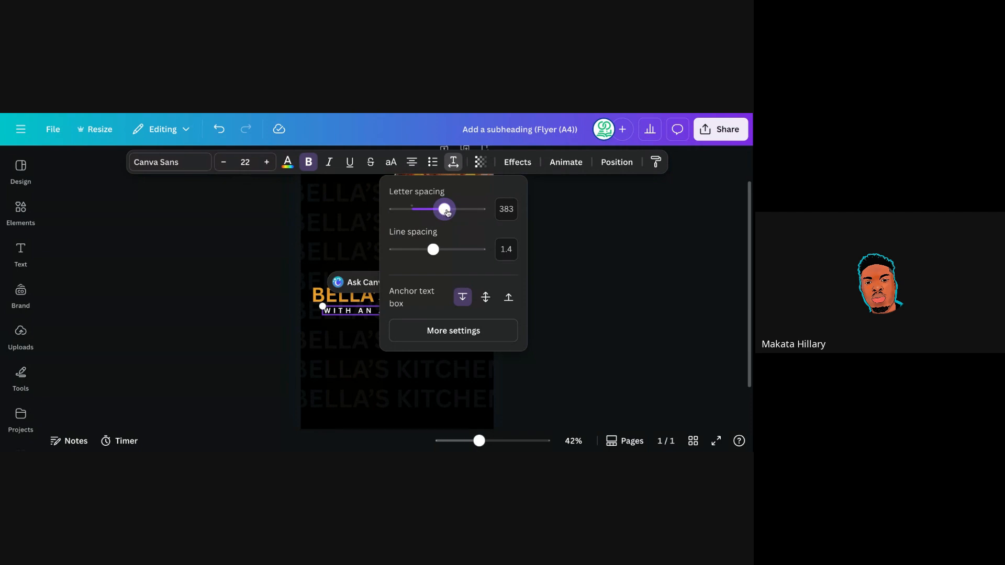
pyautogui.moveTo(447, 212); pyautogui.dragTo(445, 212)
pyautogui.click(538, 248)
pyautogui.click(538, 249)
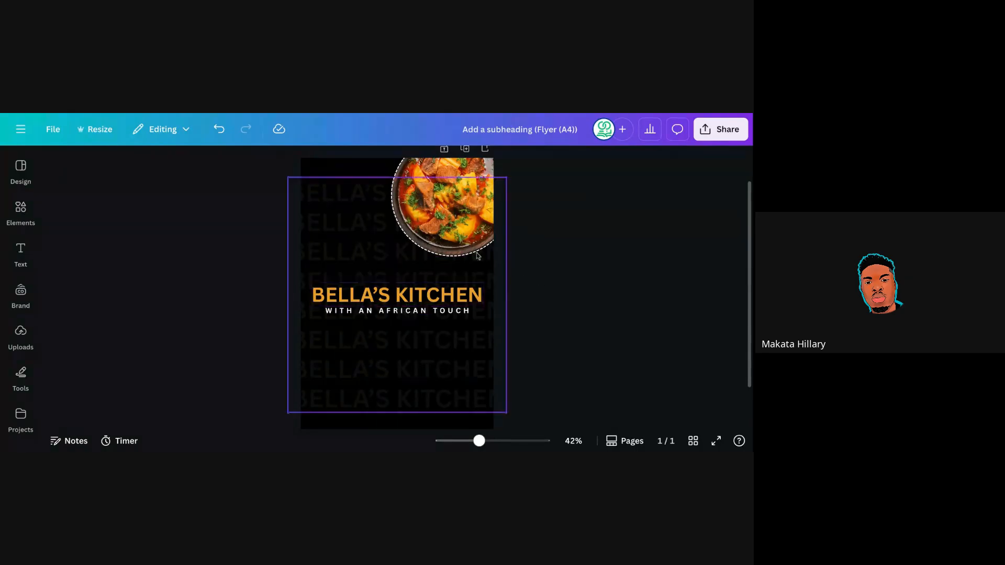
# Change the BELLA'S KITCHEN heading text colour to green.
pyautogui.click(411, 300)
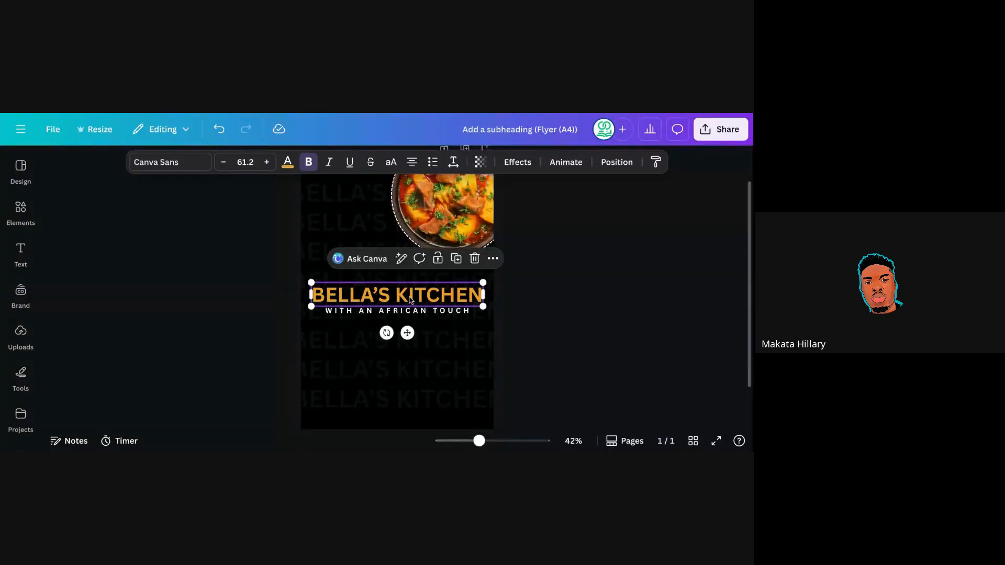
pyautogui.click(287, 163)
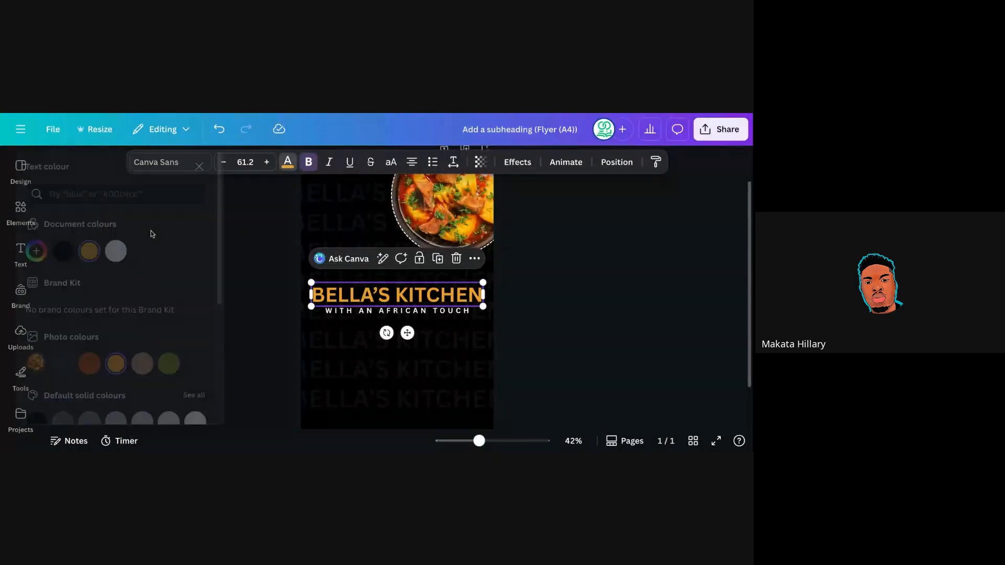
pyautogui.scroll(-3, 168, 318)
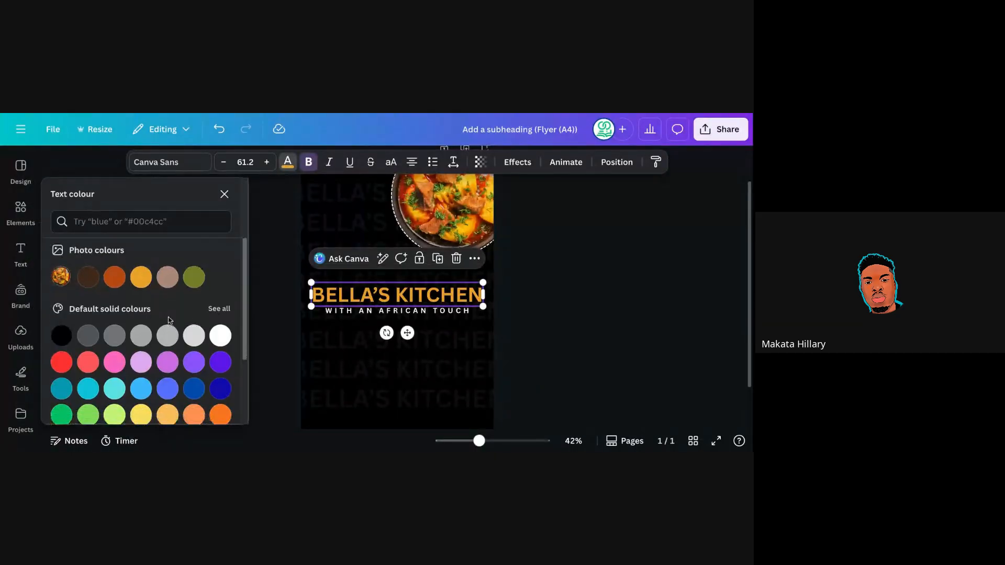
pyautogui.scroll(-3, 168, 316)
pyautogui.scroll(5, 168, 318)
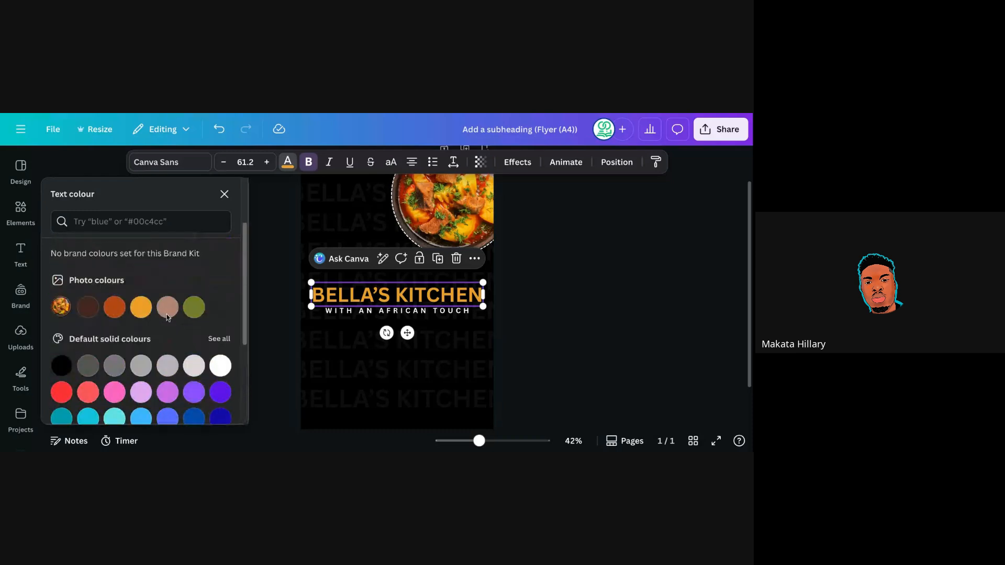
pyautogui.scroll(3, 168, 317)
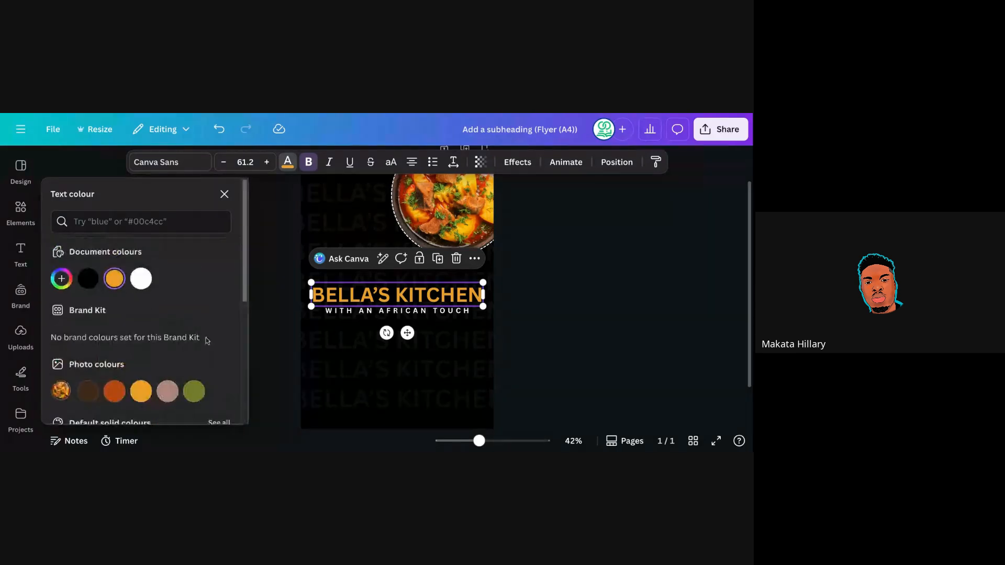
pyautogui.scroll(-5, 206, 340)
pyautogui.scroll(1, 240, 333)
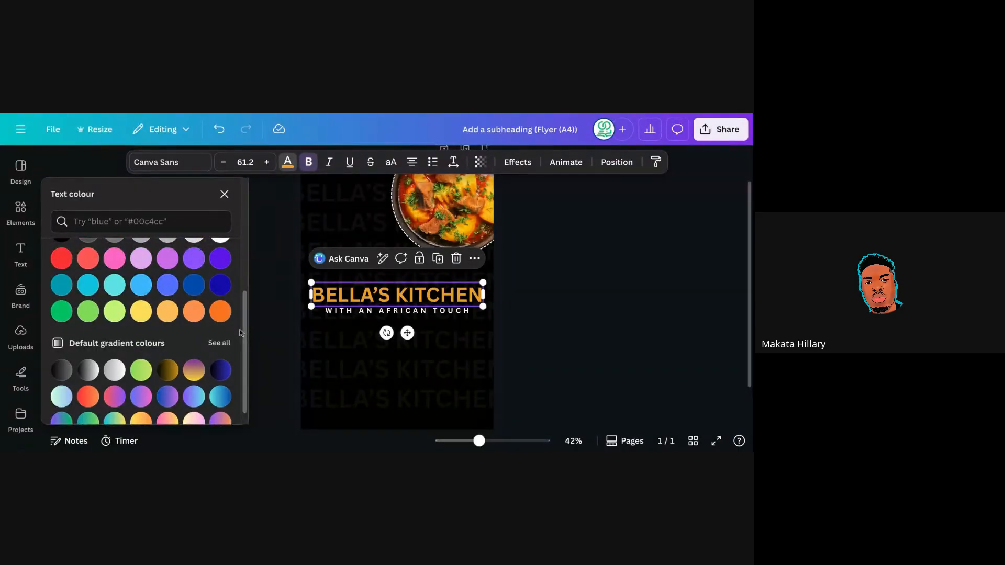
pyautogui.click(62, 314)
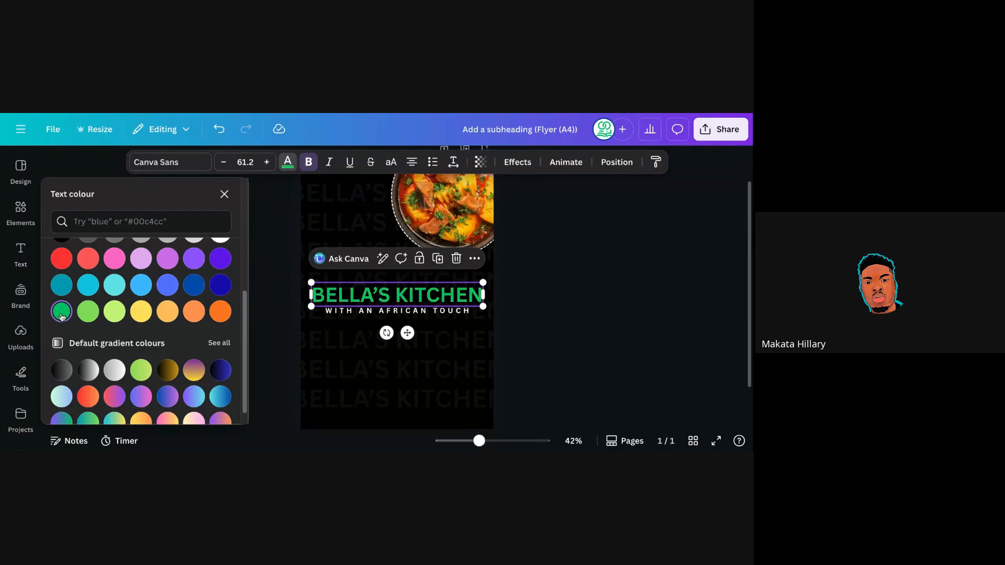
pyautogui.click(522, 289)
# Change the WITH AN AFRICAN TOUCH subheading text colour to red.
pyautogui.click(402, 316)
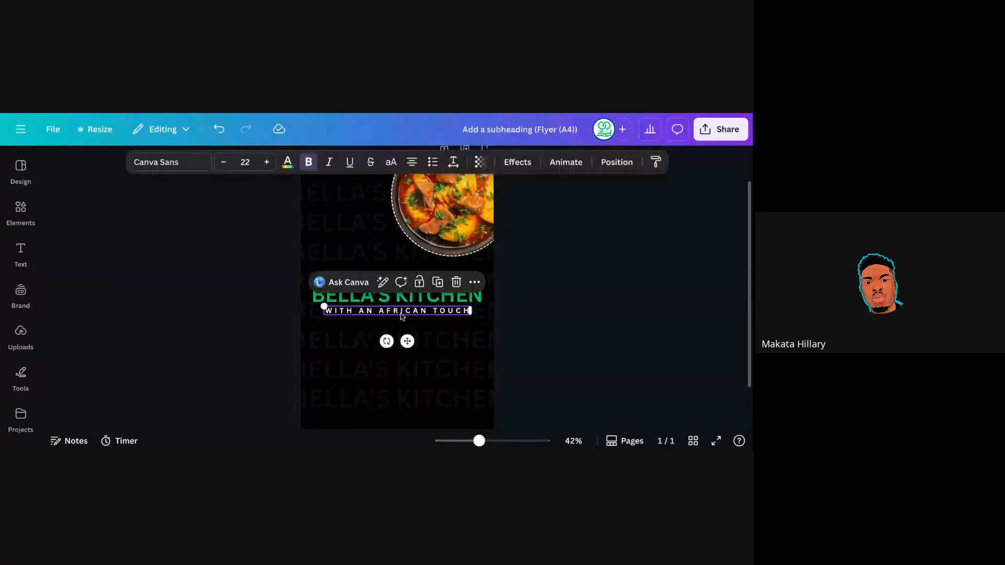
pyautogui.click(287, 162)
pyautogui.scroll(-5, 62, 247)
pyautogui.click(63, 246)
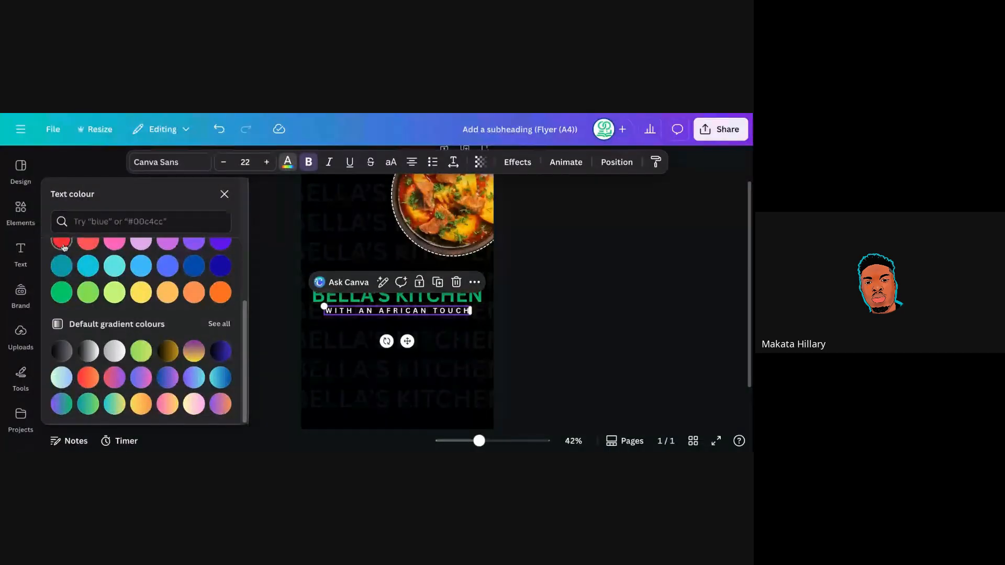
pyautogui.click(515, 310)
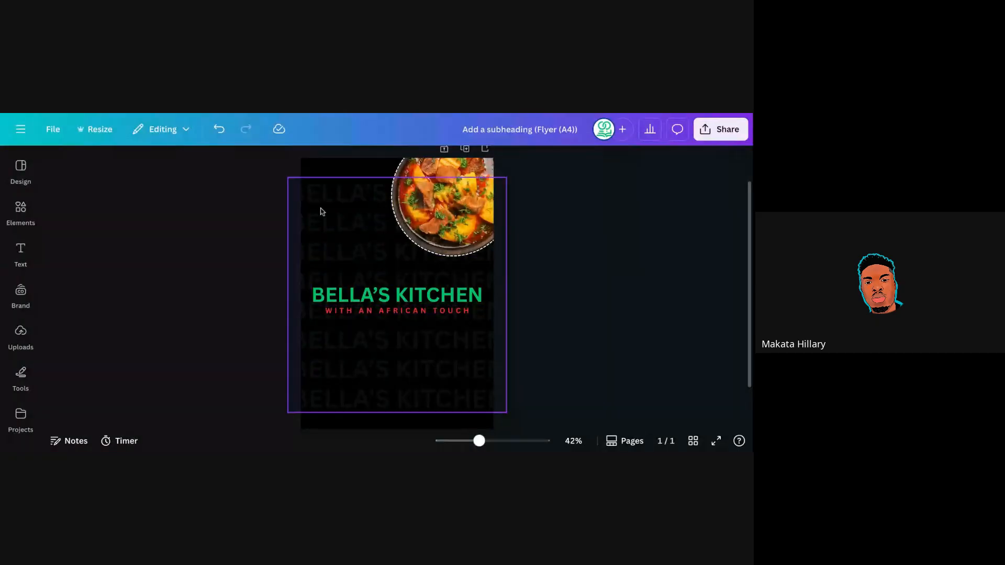
# Undo the red and green recolours, restoring the orange heading and white subheading.
pyautogui.click(214, 132)
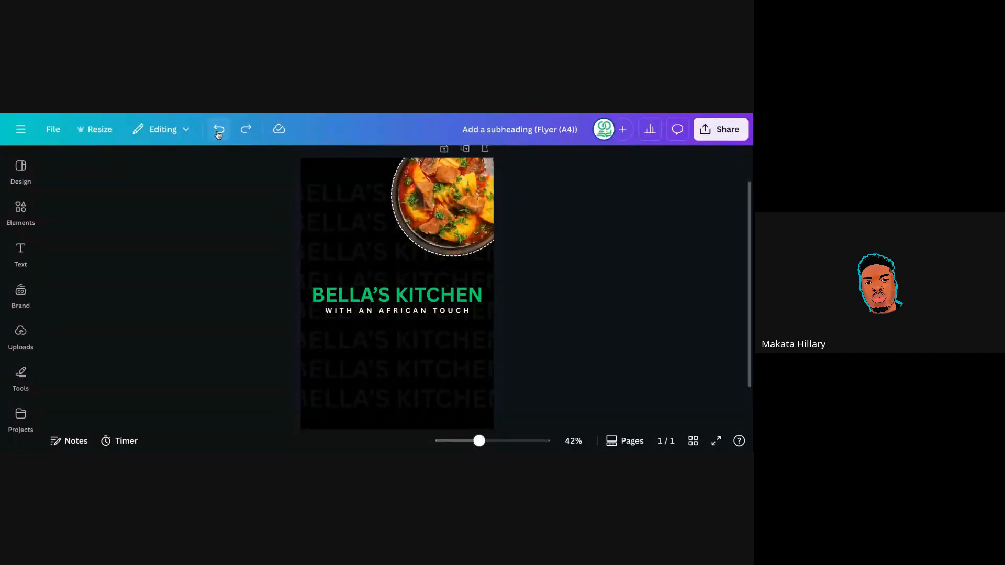
pyautogui.click(219, 135)
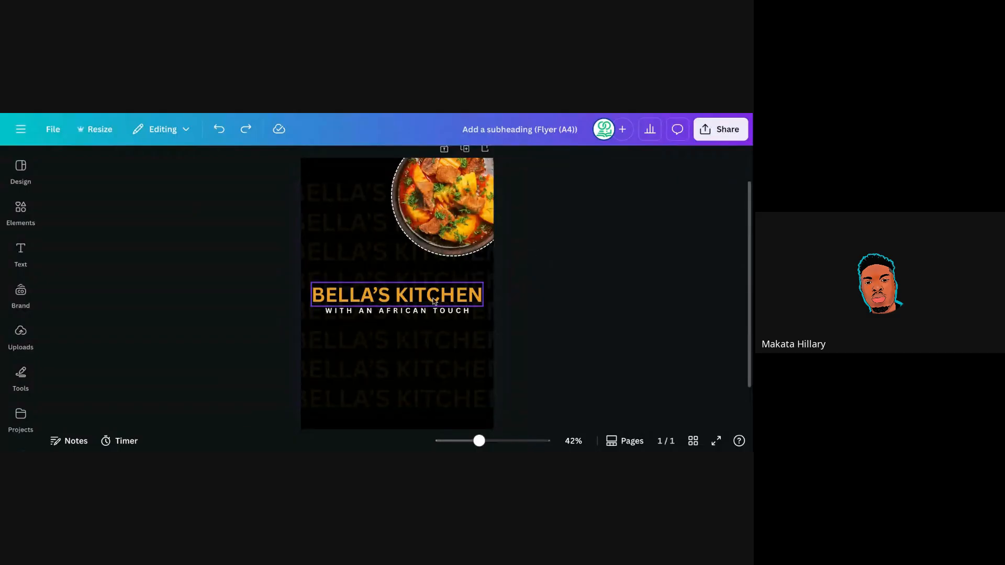
pyautogui.click(378, 300)
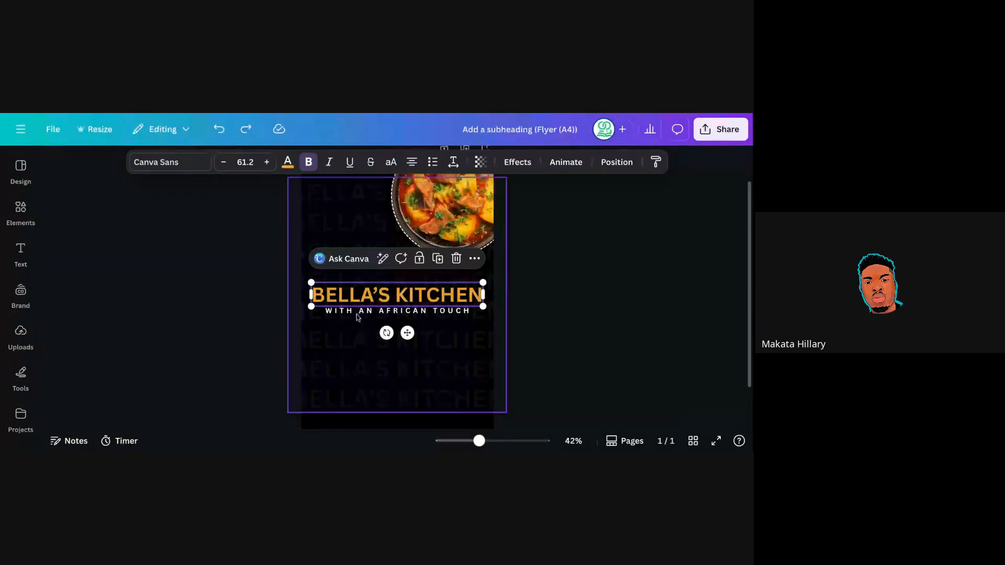
pyautogui.click(358, 315)
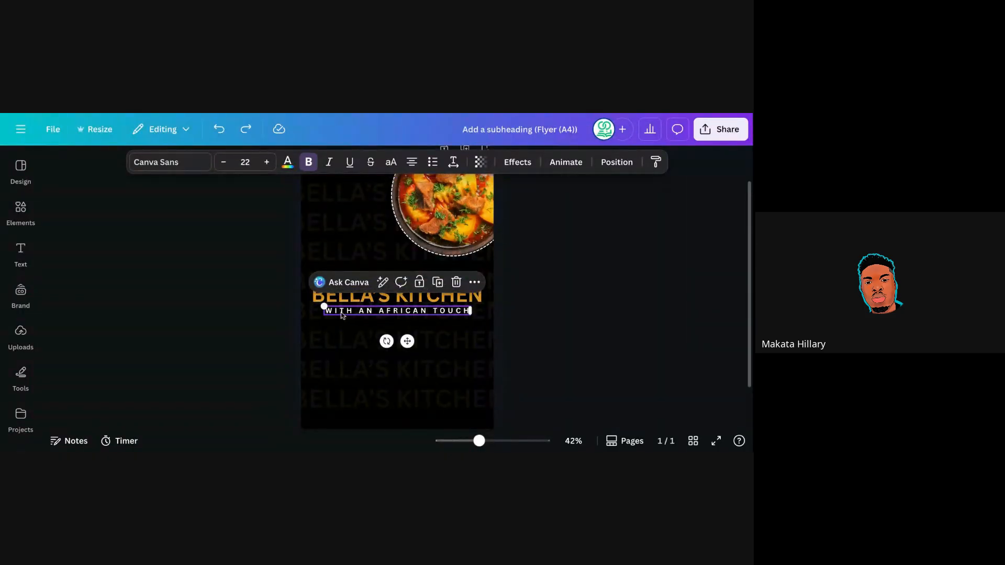
pyautogui.click(534, 262)
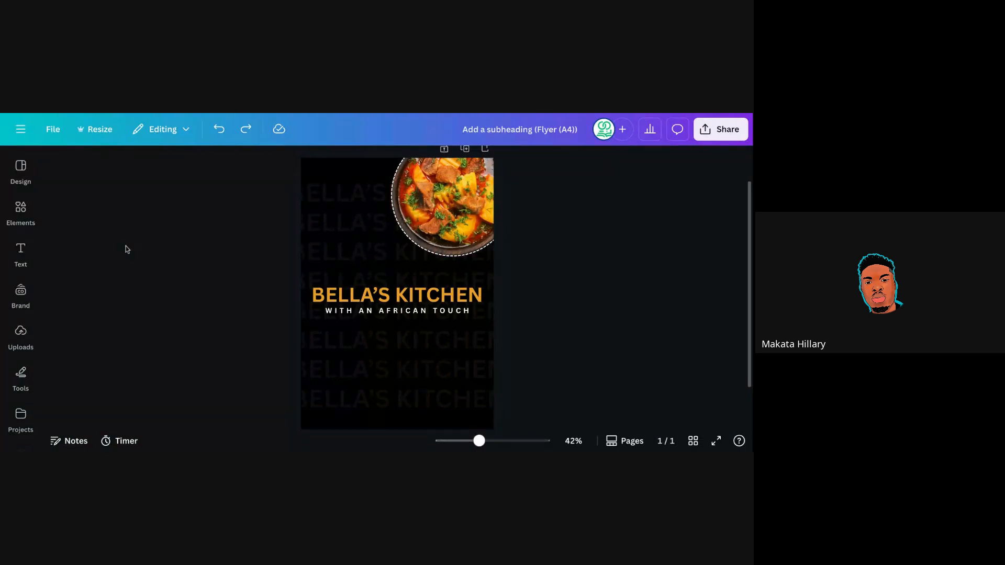
# Search Elements for 'restaurant logo', add a crossed-cutlery graphic and shrink it to a small icon.
pyautogui.click(20, 209)
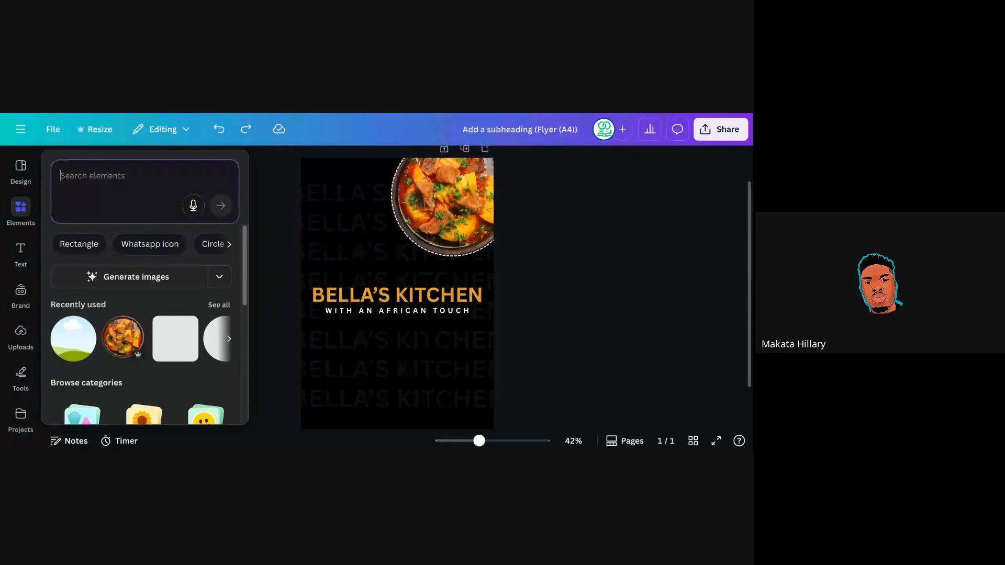
pyautogui.write('resta')
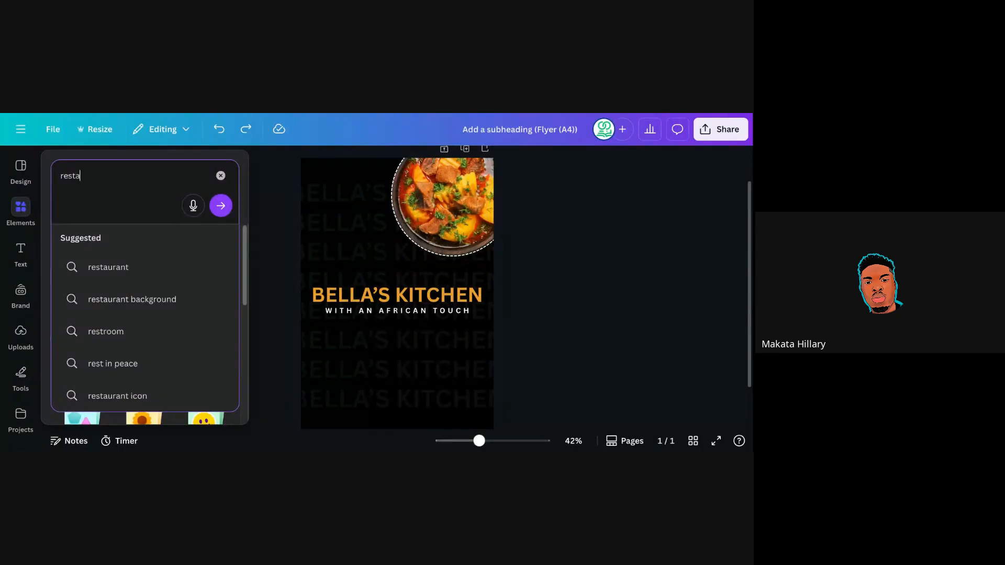
pyautogui.write('urant')
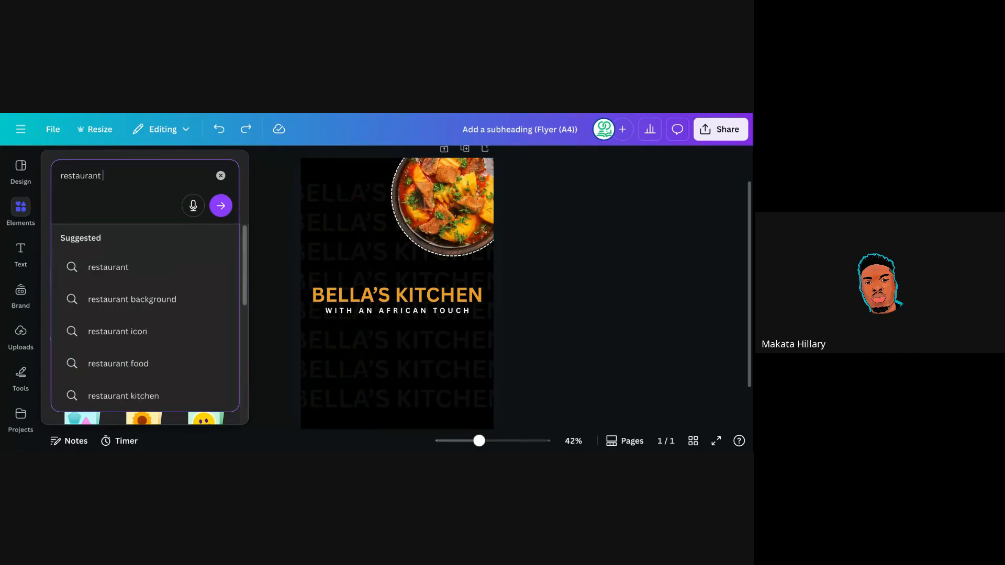
pyautogui.write(' logo')
pyautogui.press('Return')
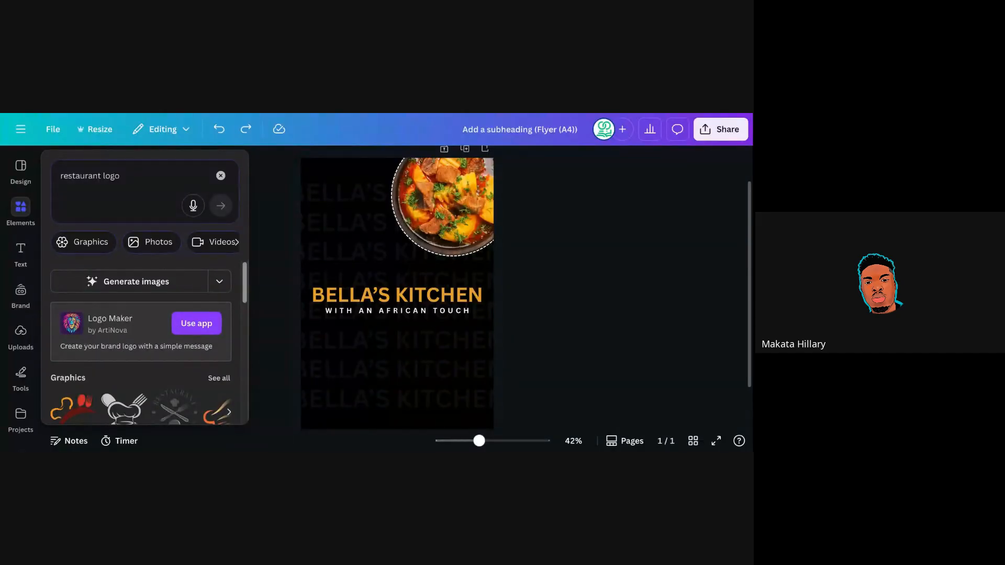
pyautogui.scroll(-2, 219, 292)
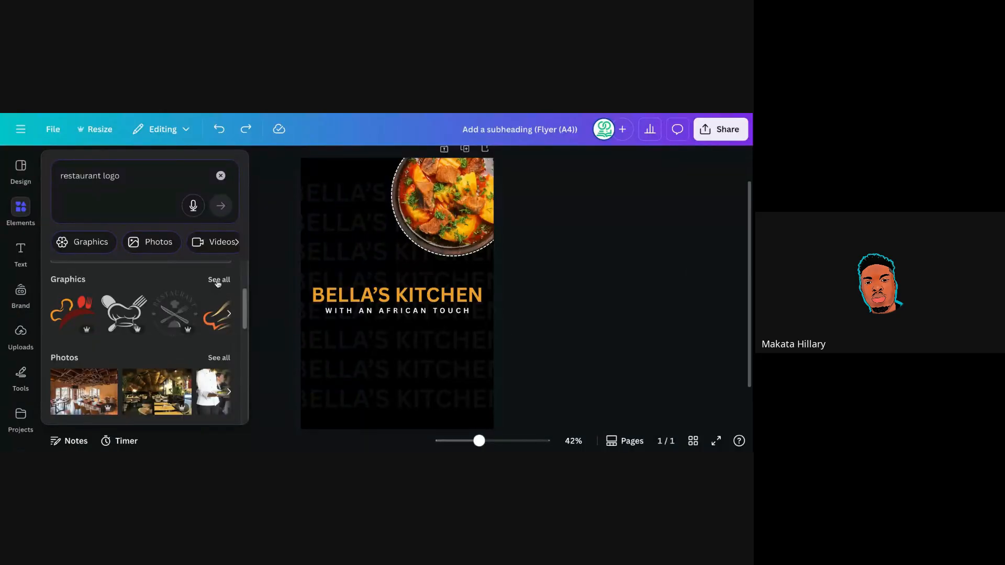
pyautogui.click(218, 282)
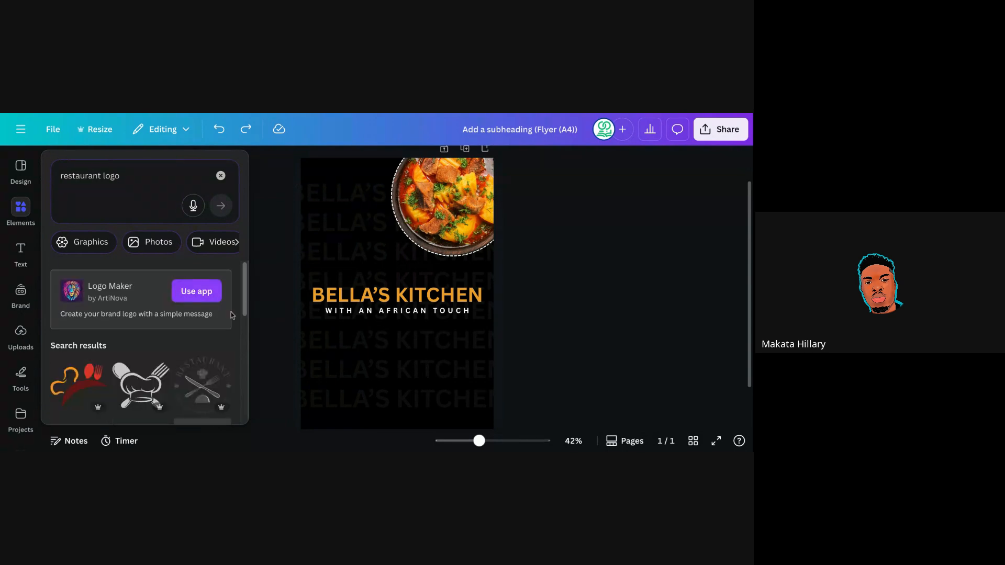
pyautogui.moveTo(244, 292); pyautogui.dragTo(244, 318)
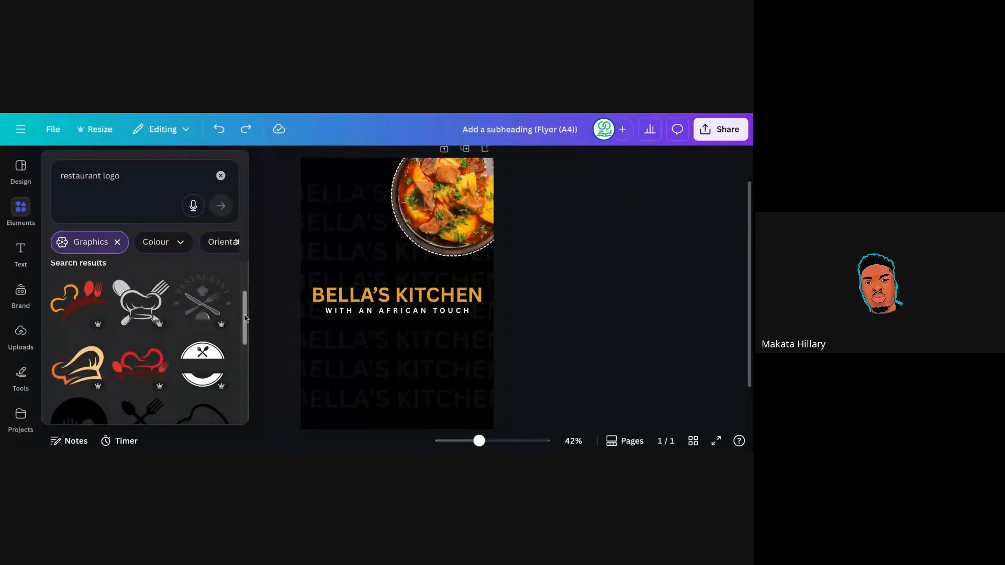
pyautogui.click(212, 308)
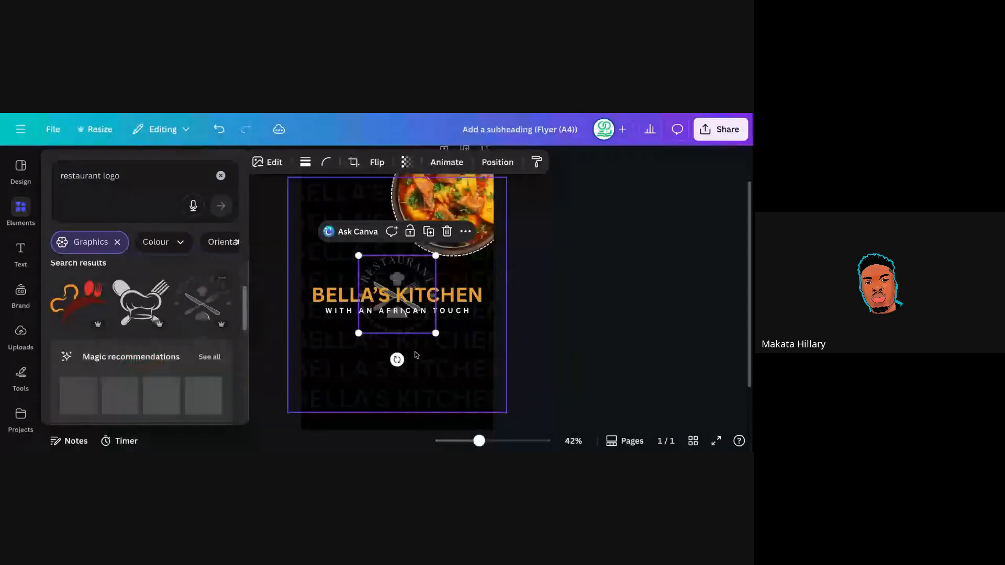
pyautogui.moveTo(435, 333); pyautogui.dragTo(330, 236)
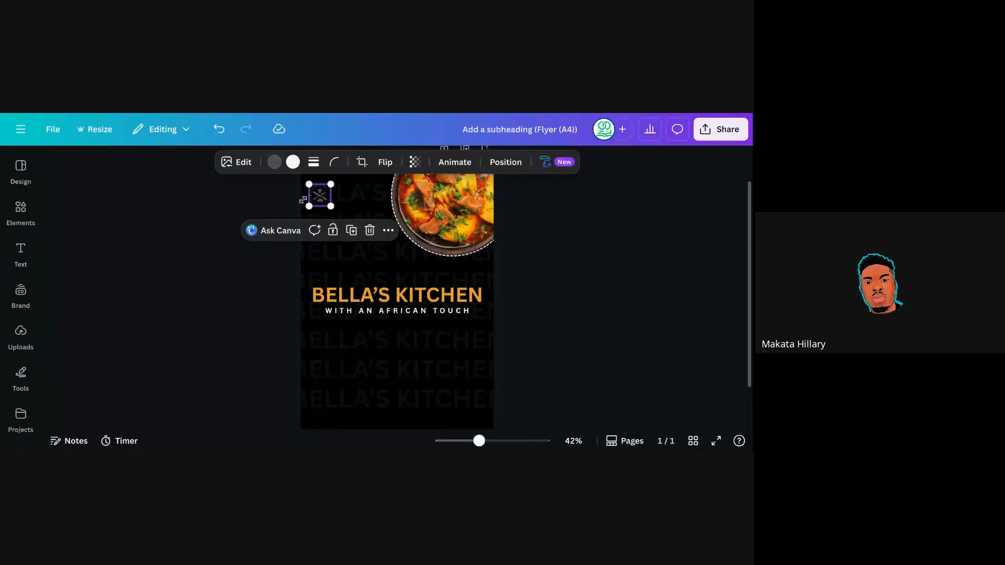
# Make both logo colours orange and place the logo, slightly enlarged, in the top-left corner.
pyautogui.click(275, 163)
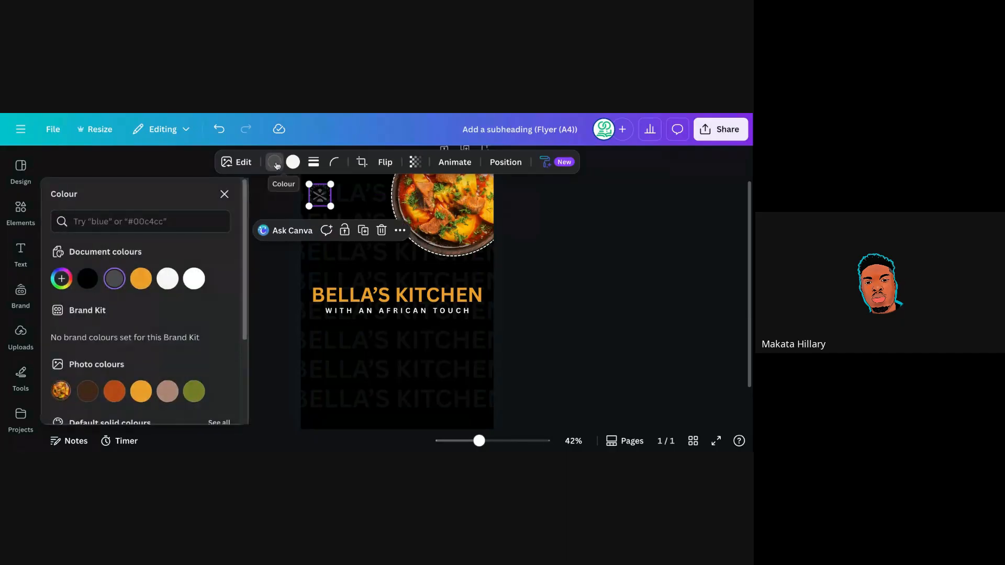
pyautogui.click(137, 278)
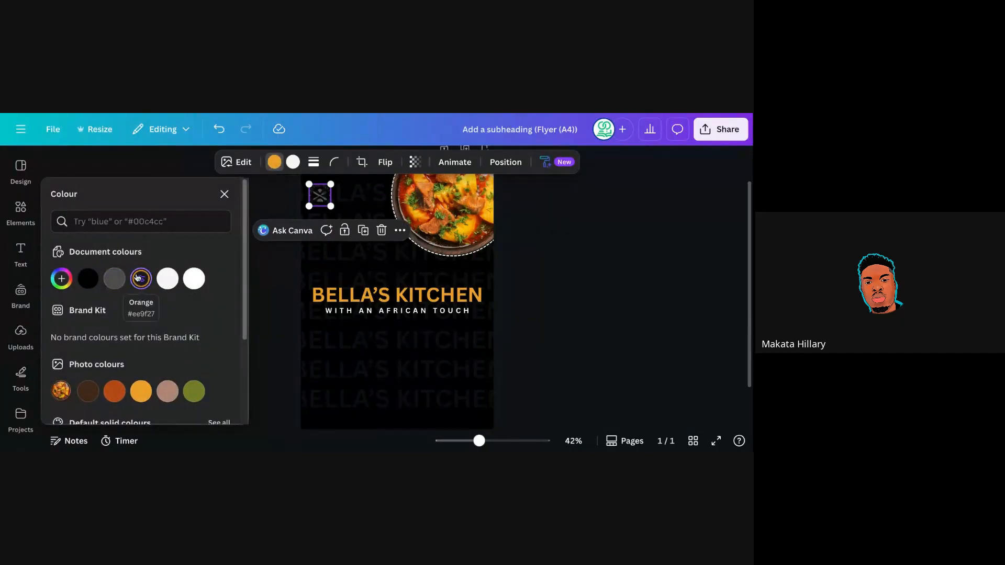
pyautogui.click(292, 164)
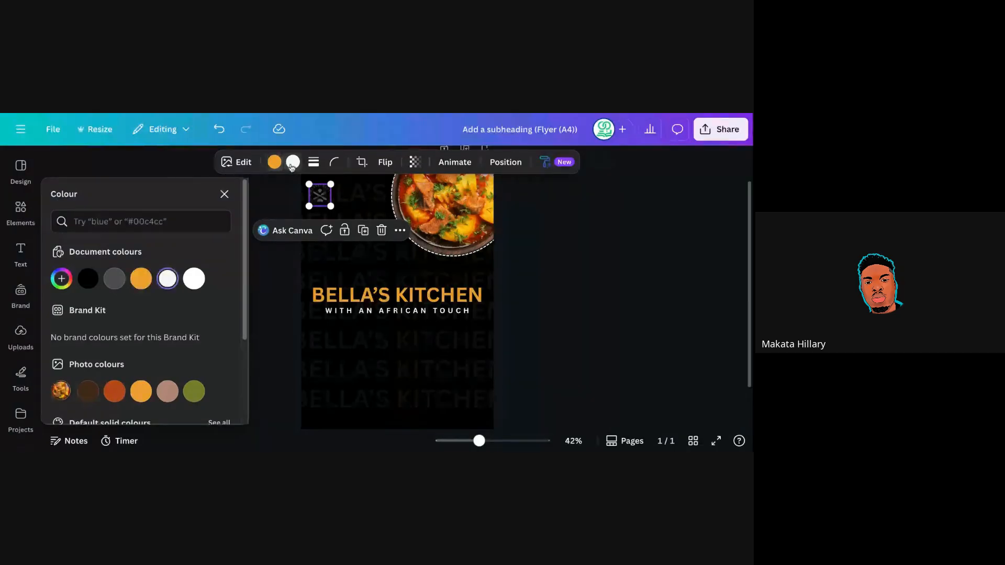
pyautogui.click(140, 279)
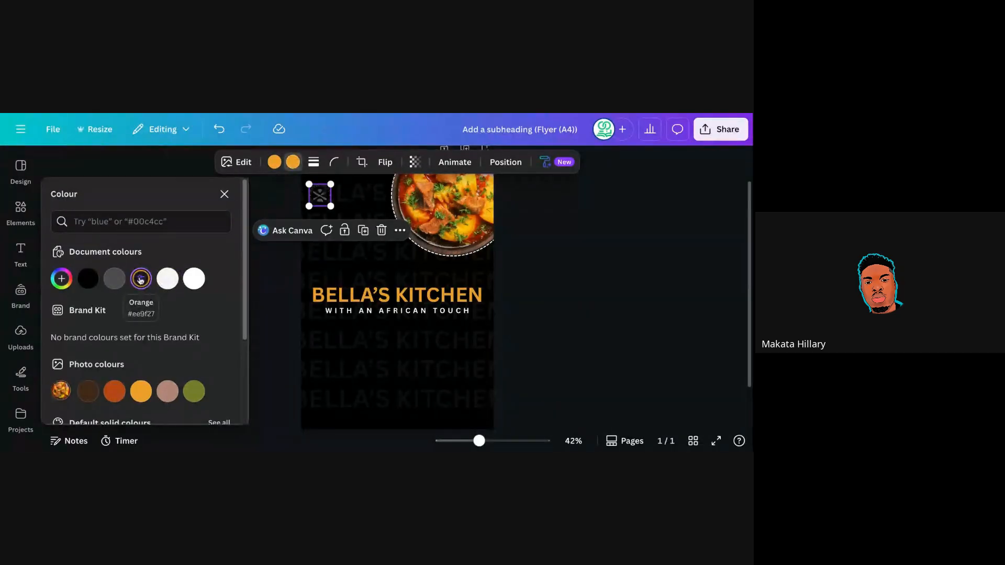
pyautogui.click(532, 288)
pyautogui.click(525, 285)
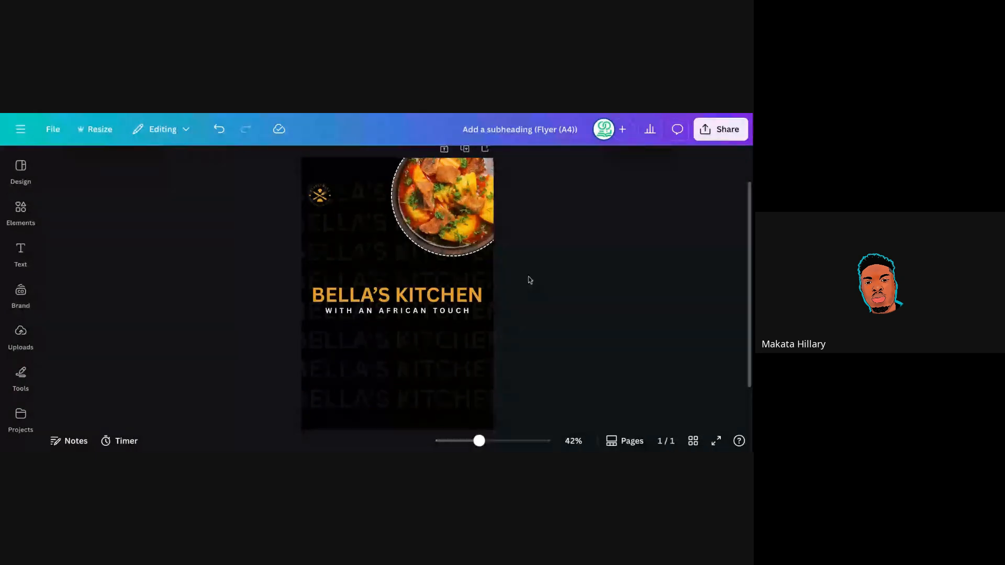
pyautogui.moveTo(324, 198)
pyautogui.mouseDown()
pyautogui.moveTo(327, 179)
pyautogui.moveTo(337, 196)
pyautogui.mouseUp()
pyautogui.click(533, 264)
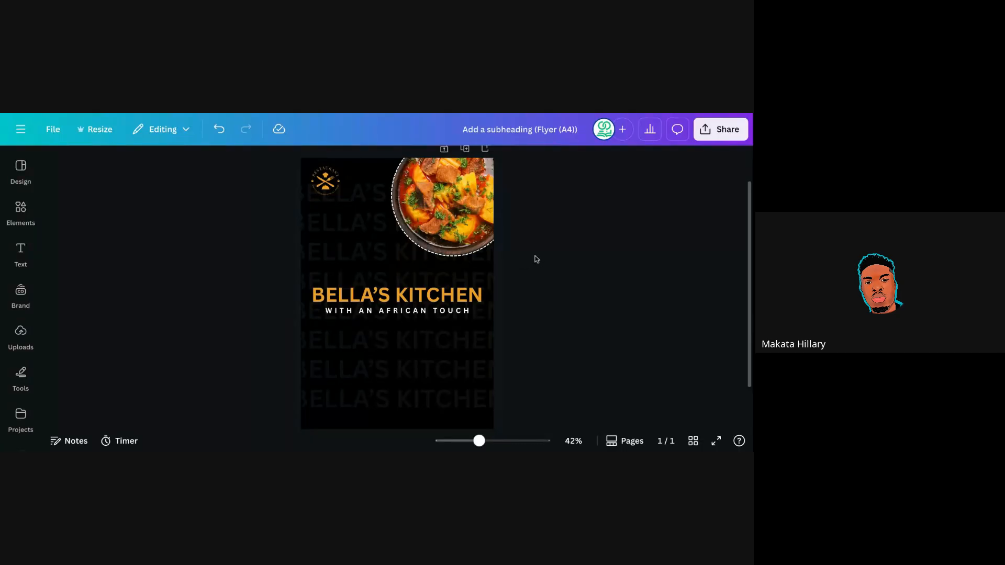
pyautogui.click(509, 244)
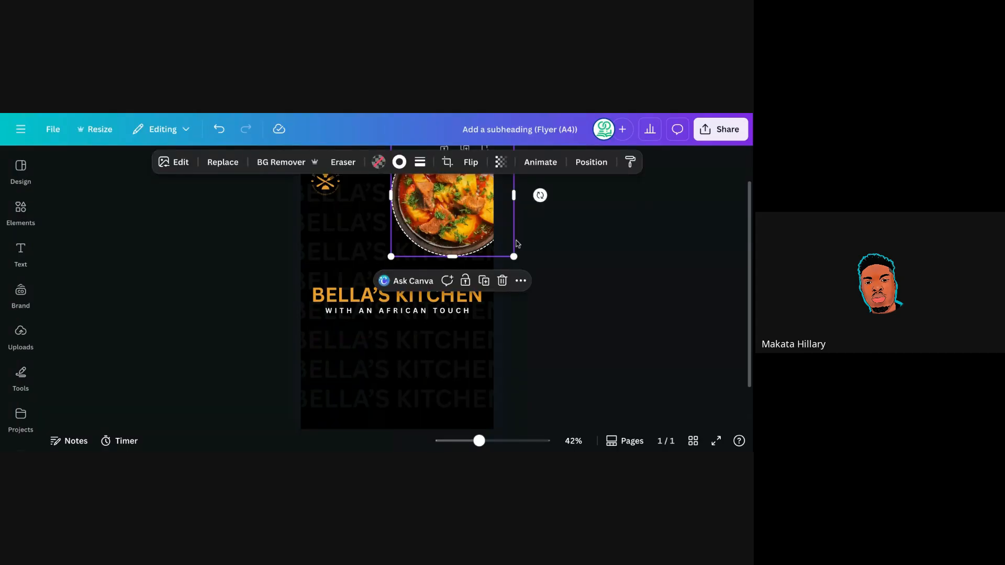
pyautogui.click(545, 264)
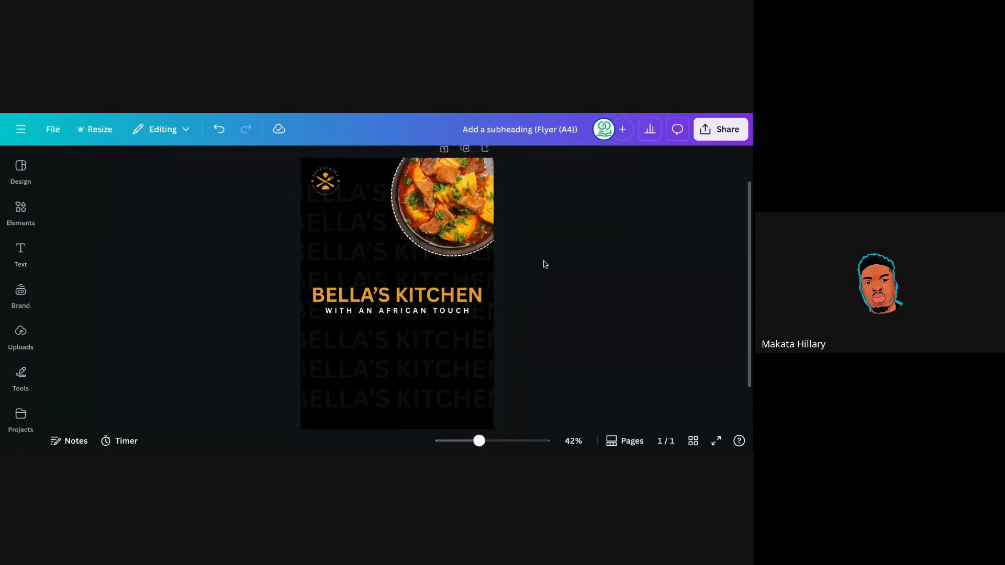
pyautogui.click(456, 226)
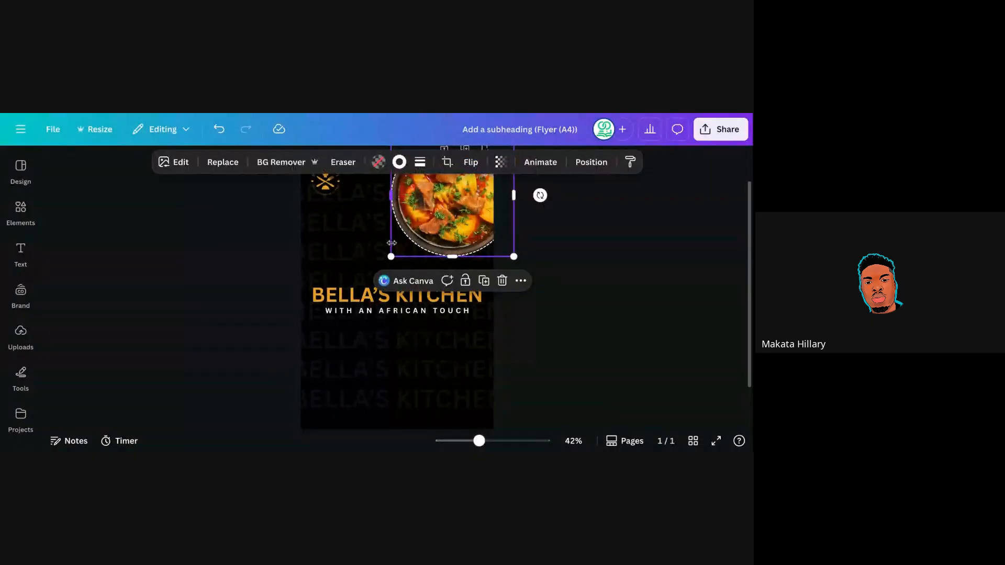
pyautogui.click(557, 294)
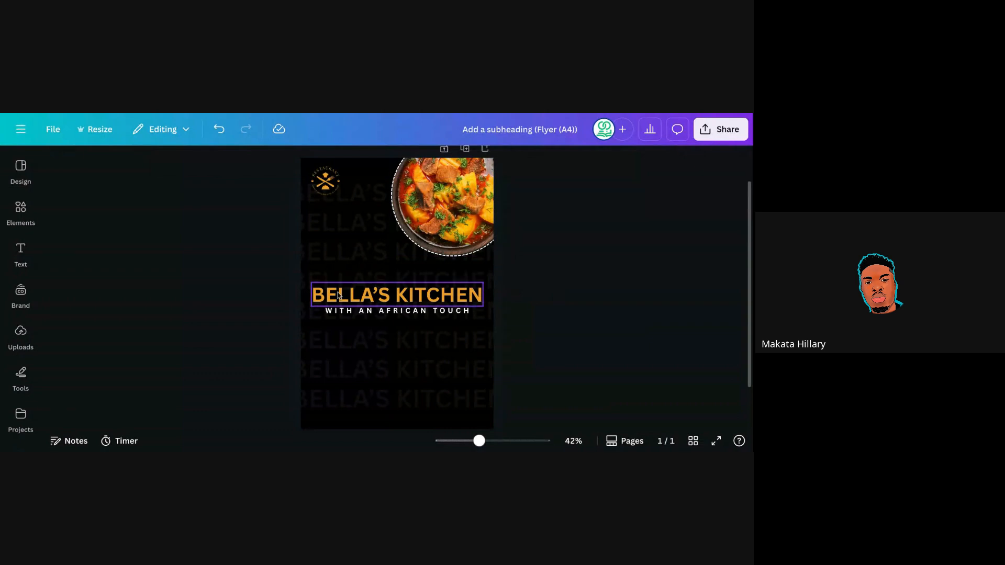
pyautogui.click(410, 301)
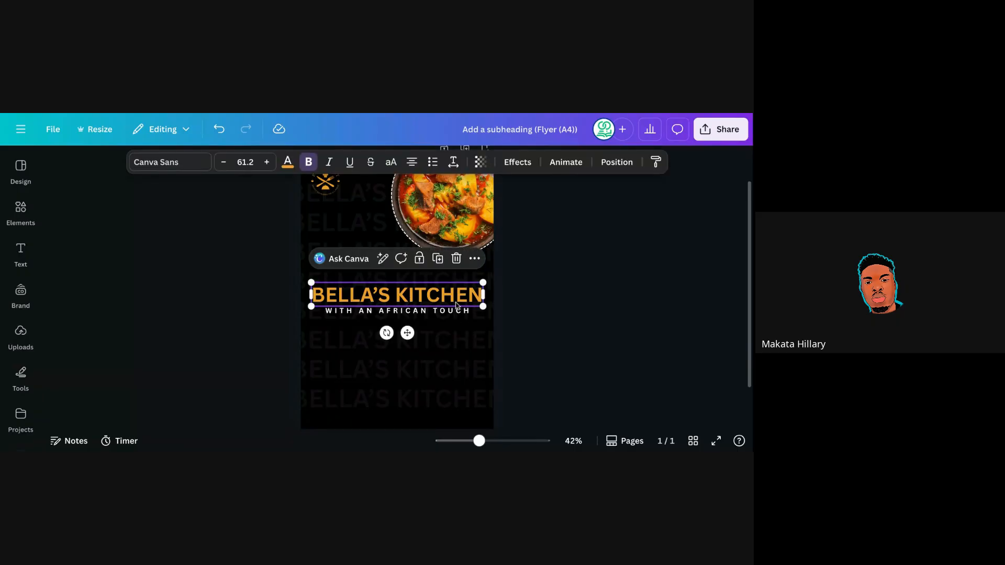
pyautogui.click(542, 317)
pyautogui.click(421, 313)
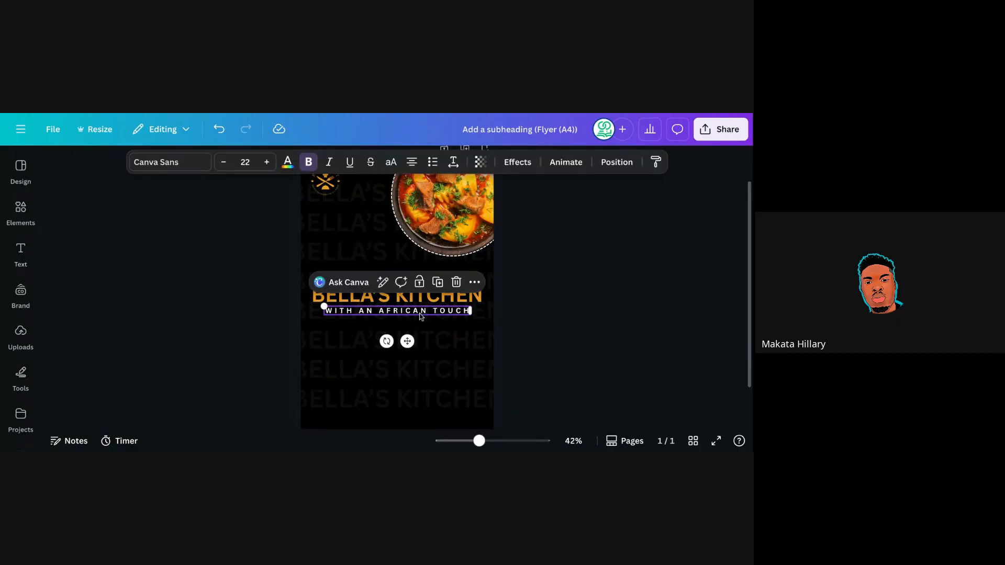
pyautogui.click(416, 301)
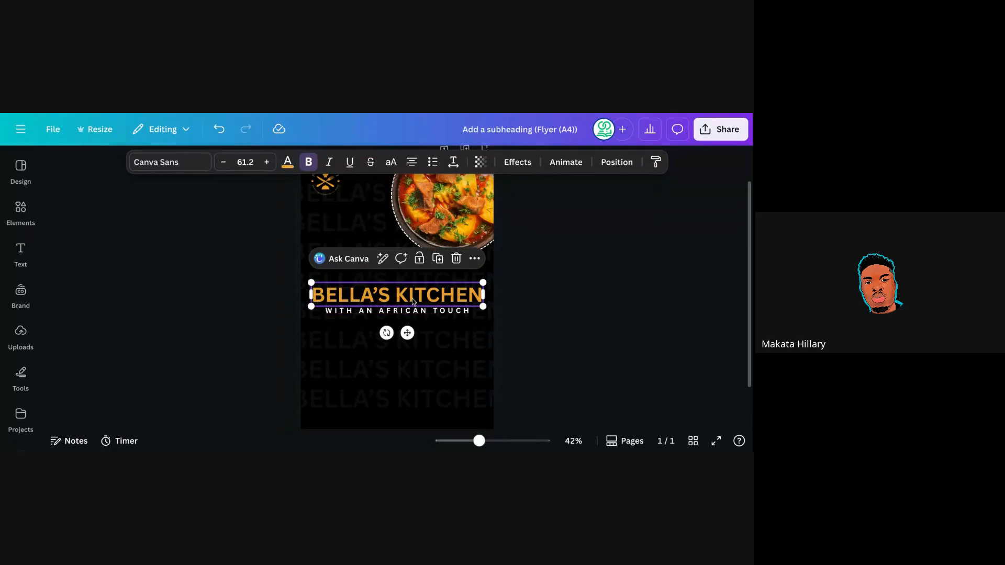
pyautogui.click(417, 311)
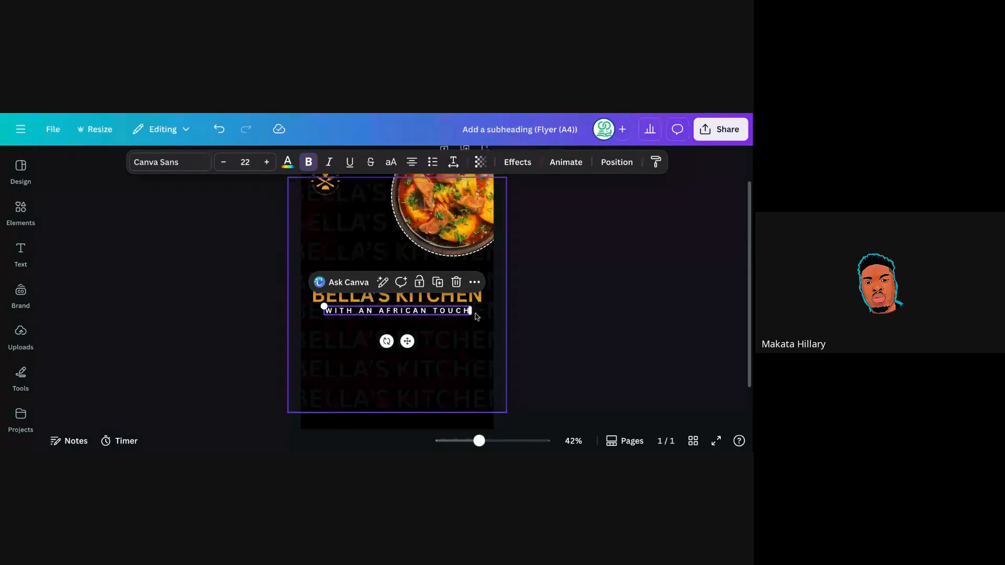
pyautogui.click(414, 301)
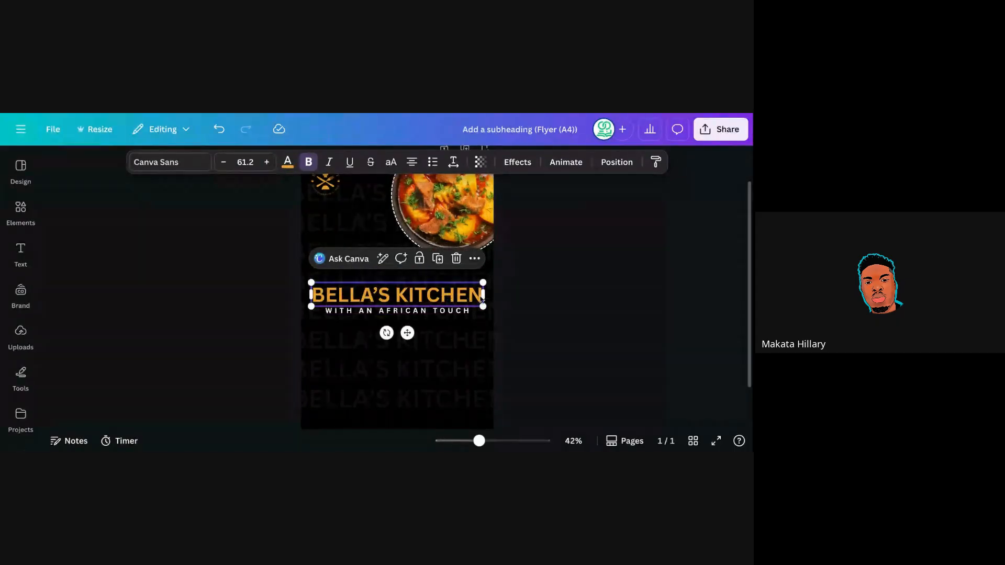
pyautogui.click(516, 286)
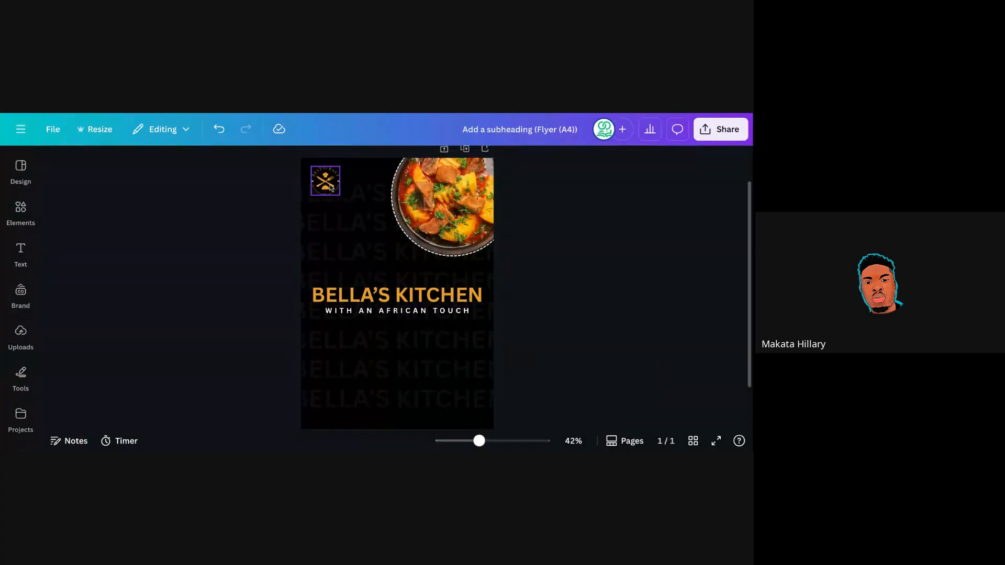
pyautogui.click(331, 188)
pyautogui.moveTo(538, 263); pyautogui.dragTo(503, 226)
pyautogui.click(480, 218)
pyautogui.click(523, 274)
pyautogui.click(326, 181)
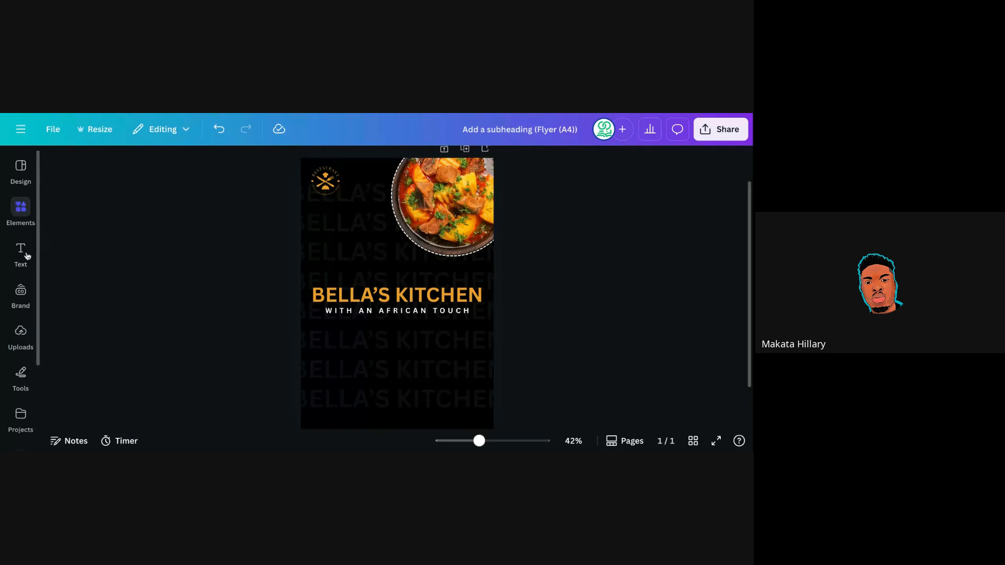
# Add a body text box reading 'MENU' just below the tagline, aligned left under the heading.
pyautogui.moveTo(25, 255)
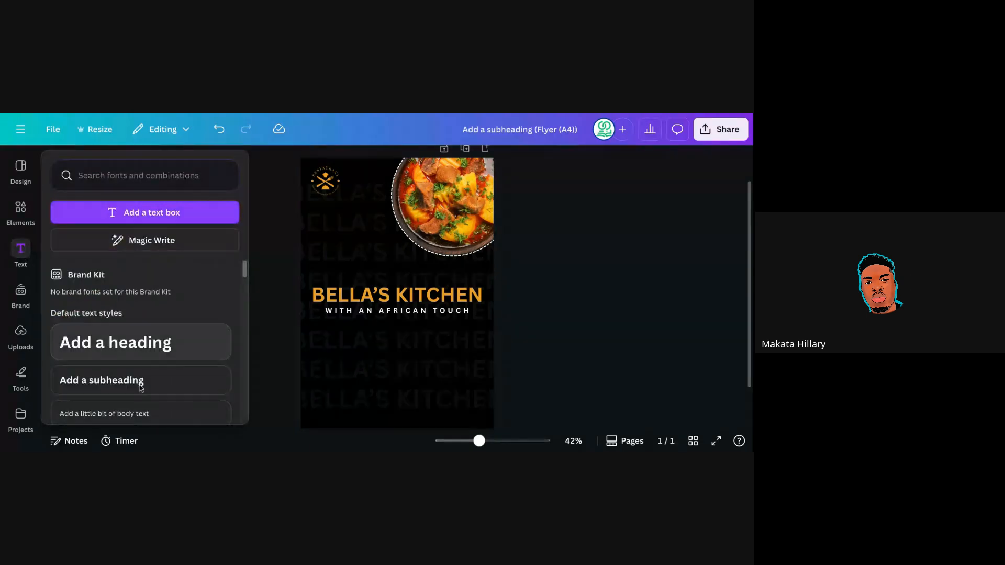
pyautogui.scroll(-2, 233, 319)
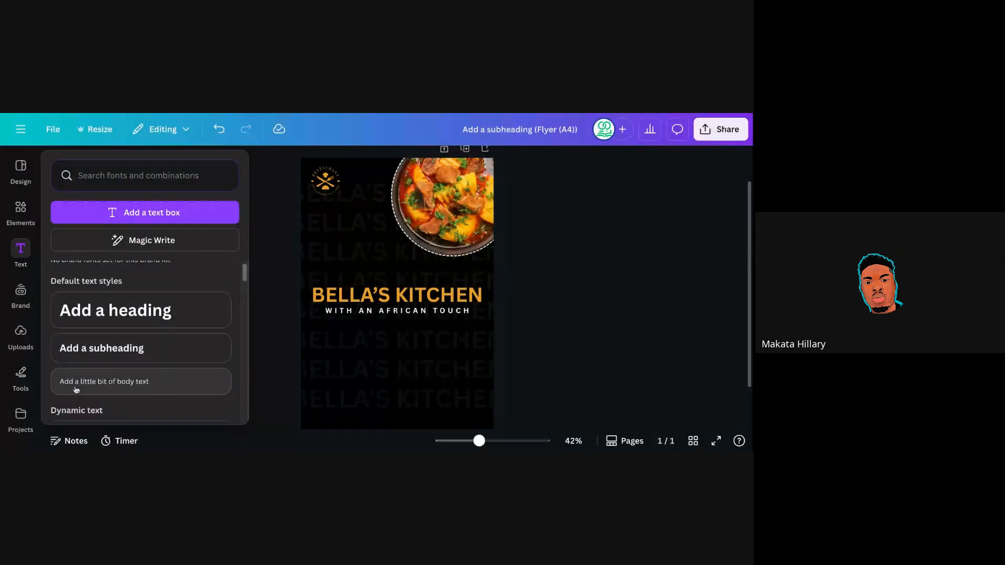
pyautogui.click(129, 382)
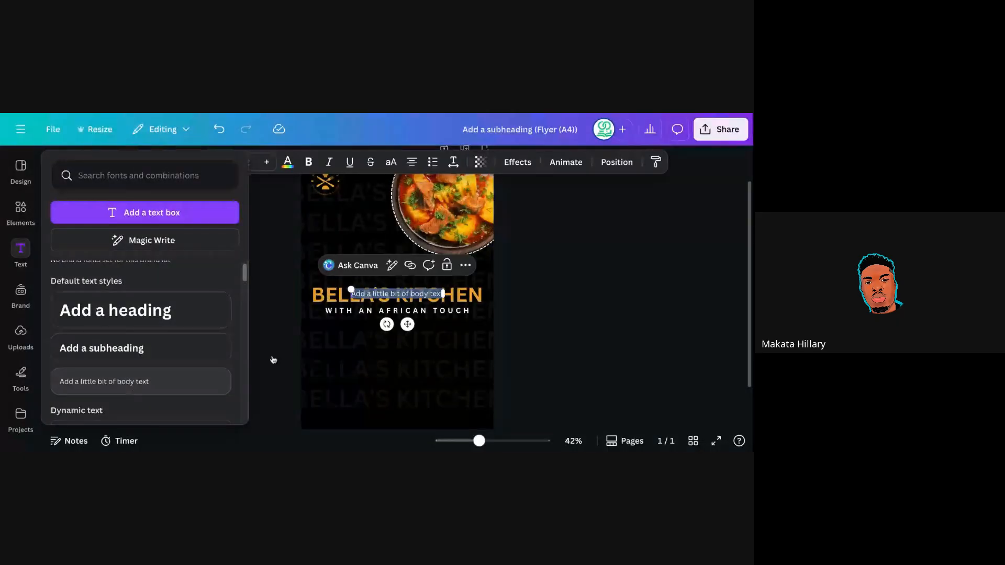
pyautogui.moveTo(408, 324); pyautogui.dragTo(384, 364)
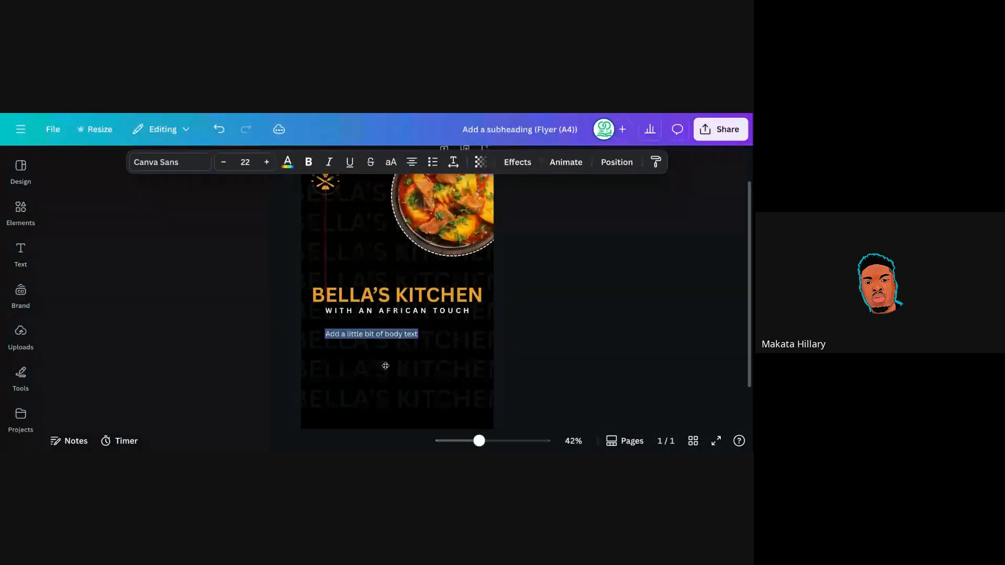
pyautogui.moveTo(383, 365); pyautogui.dragTo(369, 373)
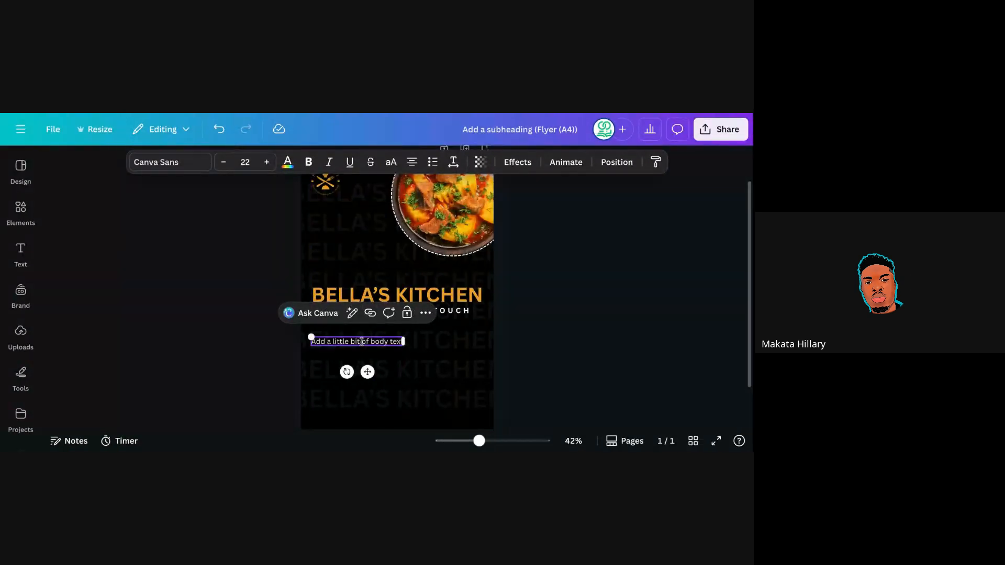
pyautogui.write('M')
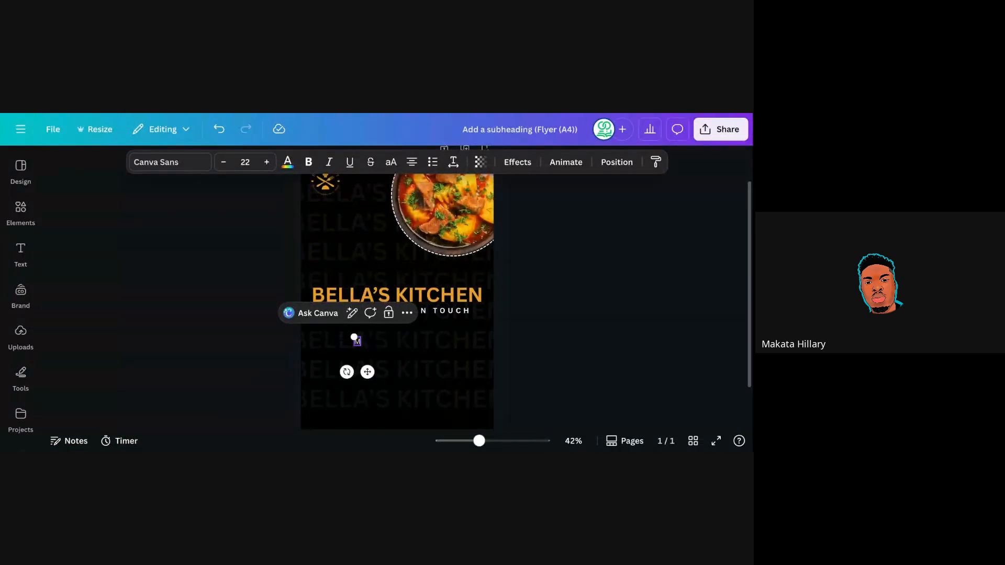
pyautogui.write('ENU')
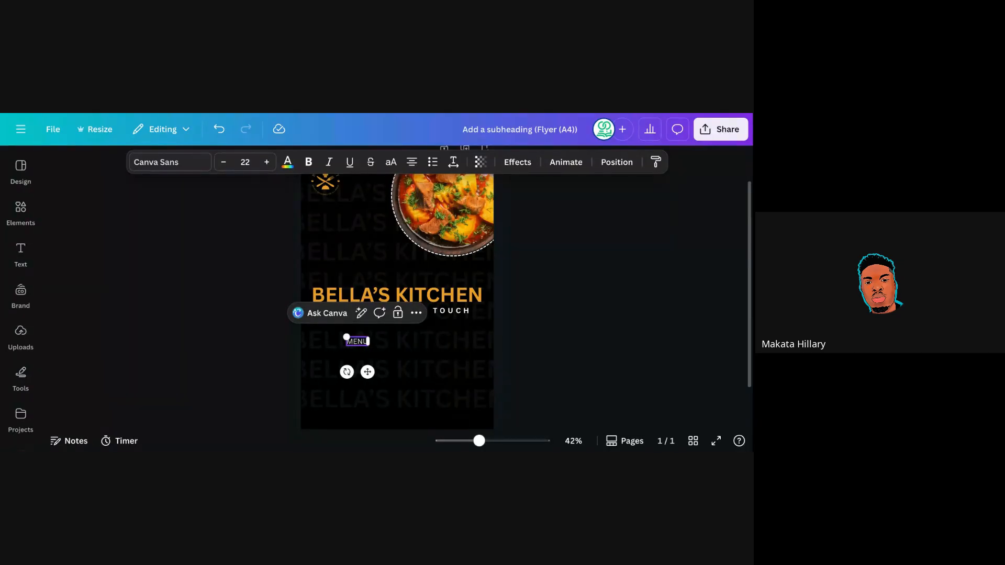
pyautogui.moveTo(368, 372); pyautogui.dragTo(332, 370)
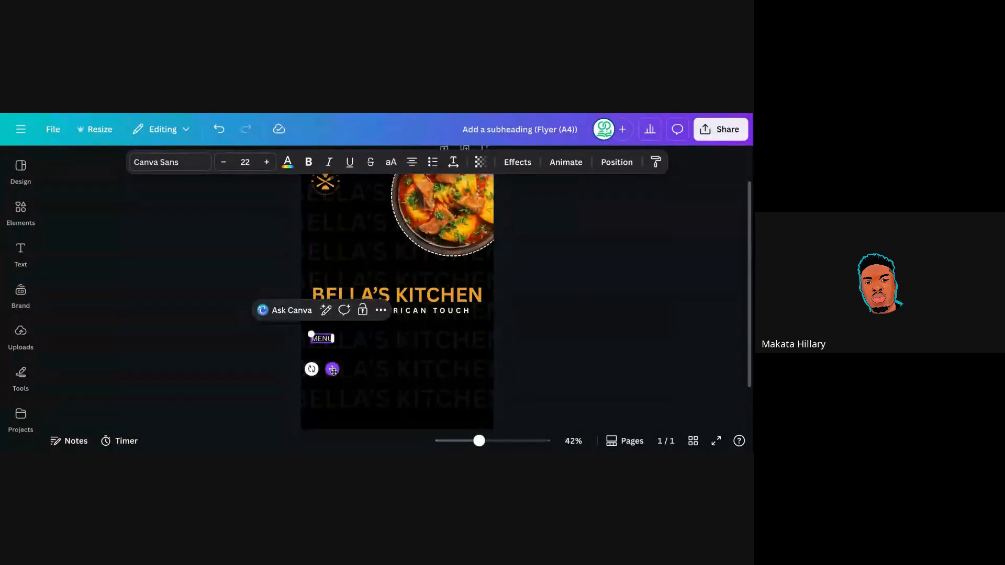
pyautogui.click(518, 303)
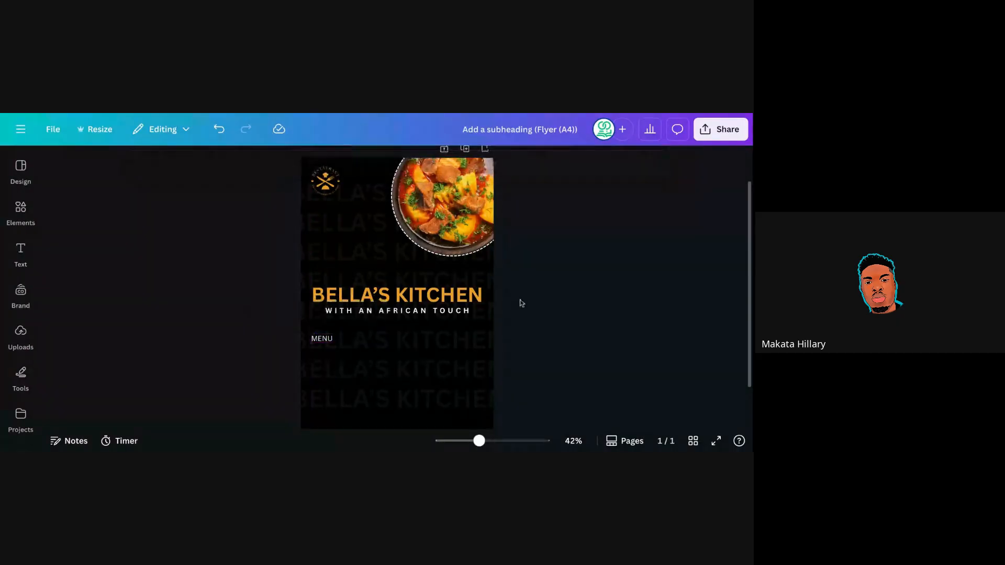
# Duplicate the MENU label below it and change the copy to left-aligned 'Rice and Beans'.
pyautogui.click(323, 341)
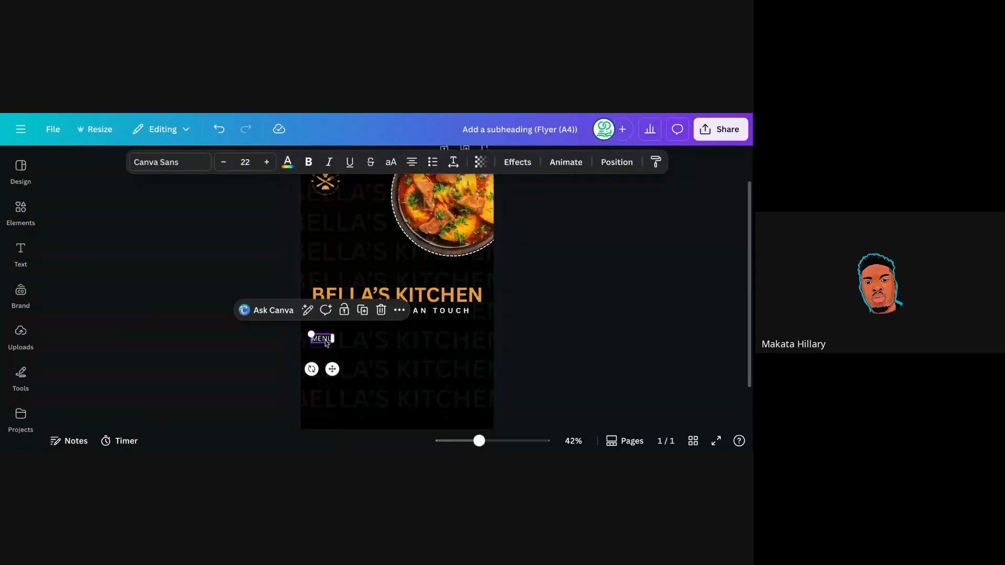
pyautogui.click(363, 313)
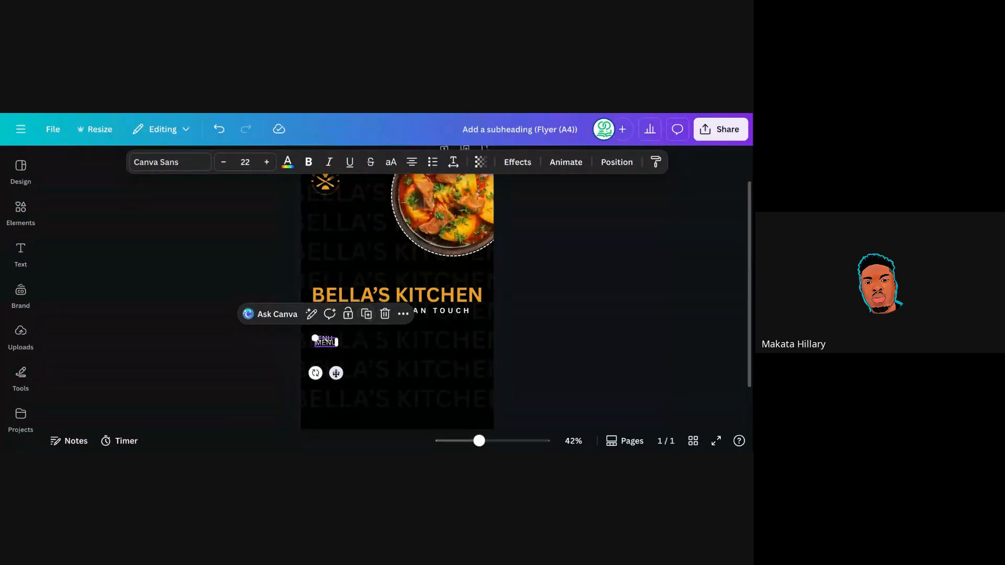
pyautogui.moveTo(336, 373); pyautogui.dragTo(334, 382)
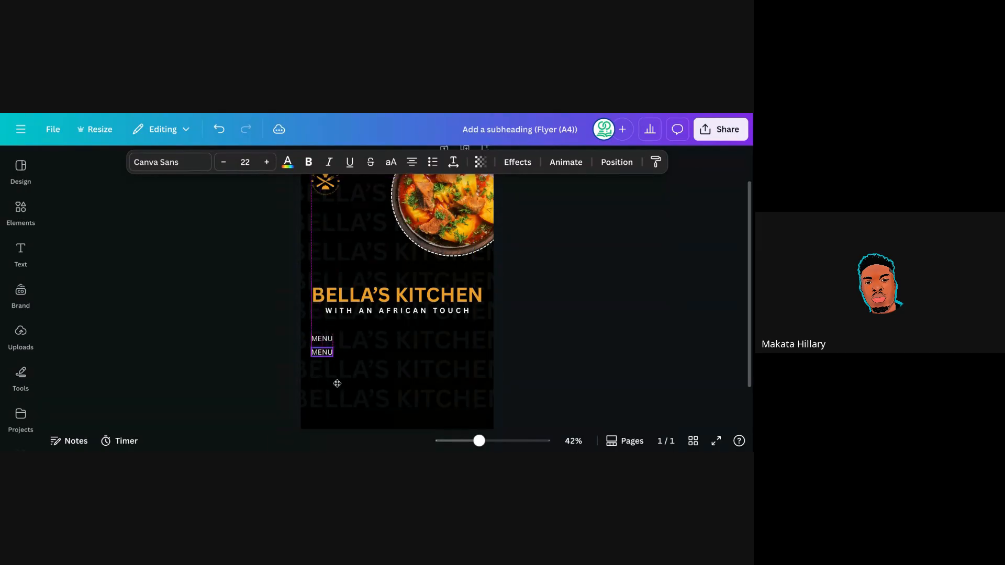
pyautogui.doubleClick(324, 353)
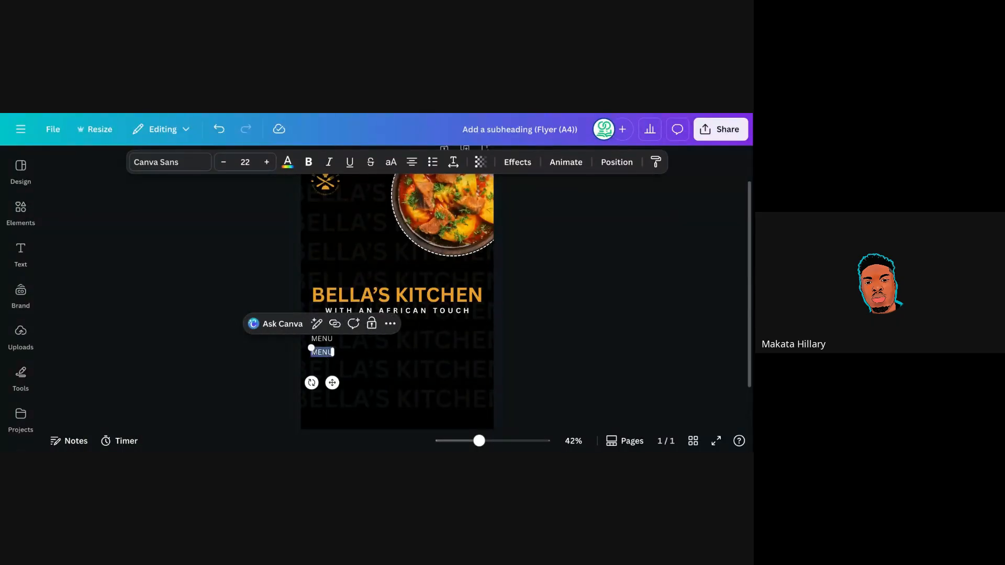
pyautogui.write('Rice')
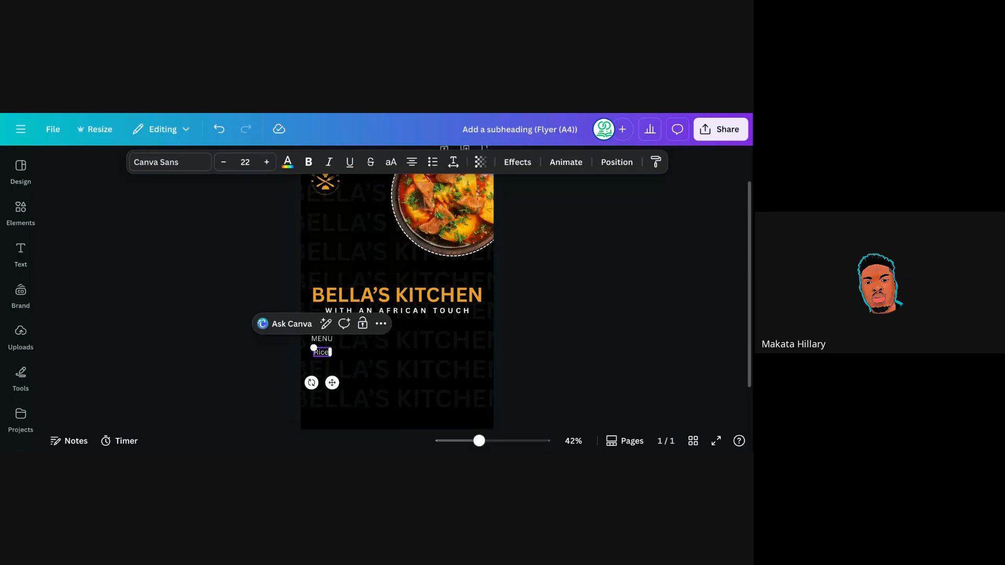
pyautogui.write(' and Beans')
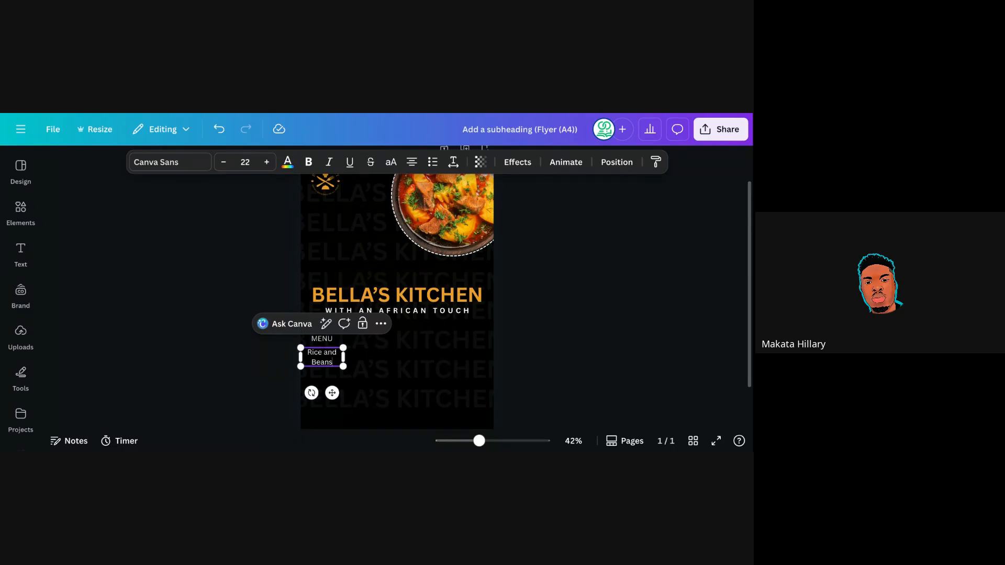
pyautogui.moveTo(343, 356); pyautogui.dragTo(372, 359)
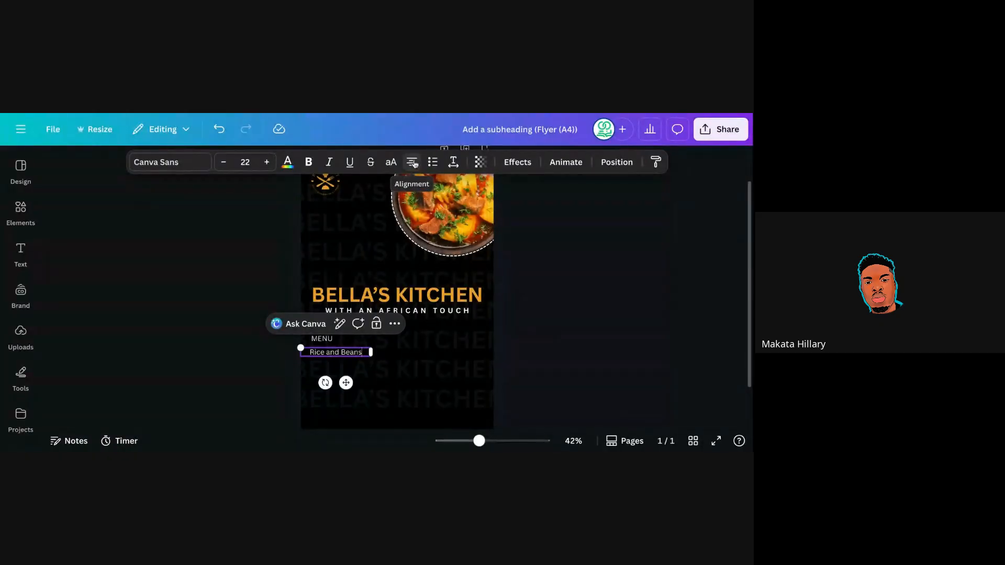
pyautogui.click(412, 163)
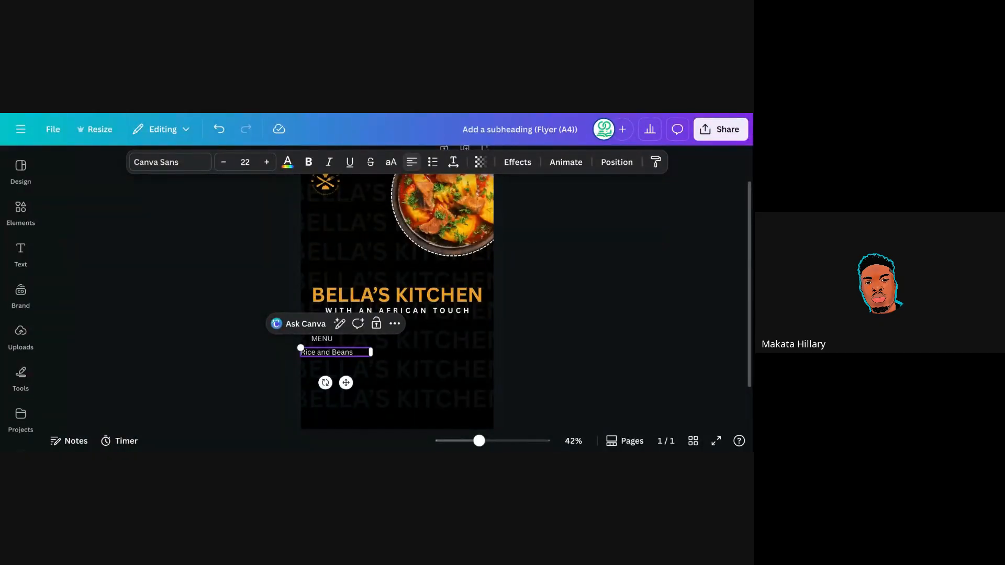
pyautogui.moveTo(346, 383); pyautogui.dragTo(358, 383)
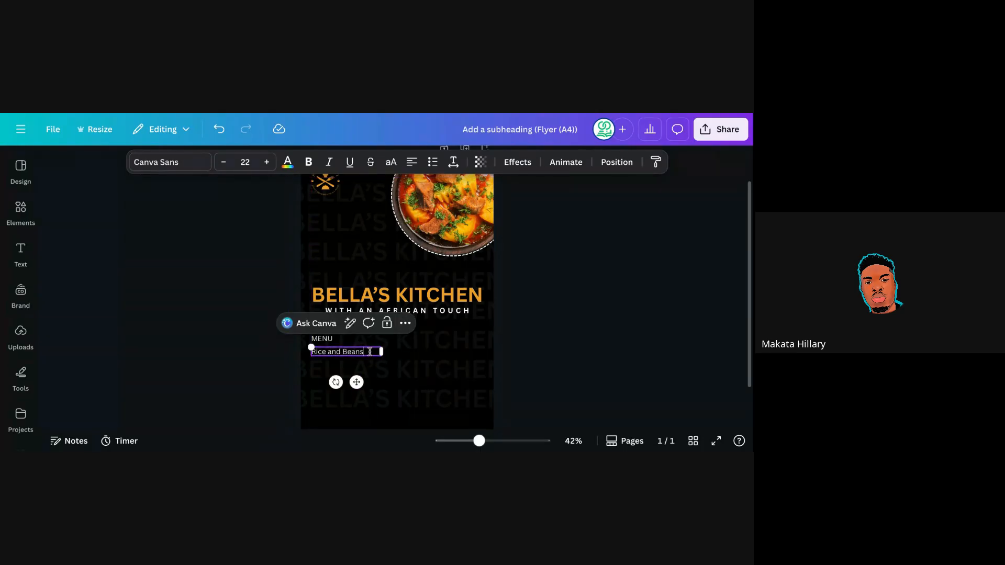
# Add 'Turkey', 'Spaghetti' and 'porridge yam' as separate lines under Rice and Beans.
pyautogui.press('Return')
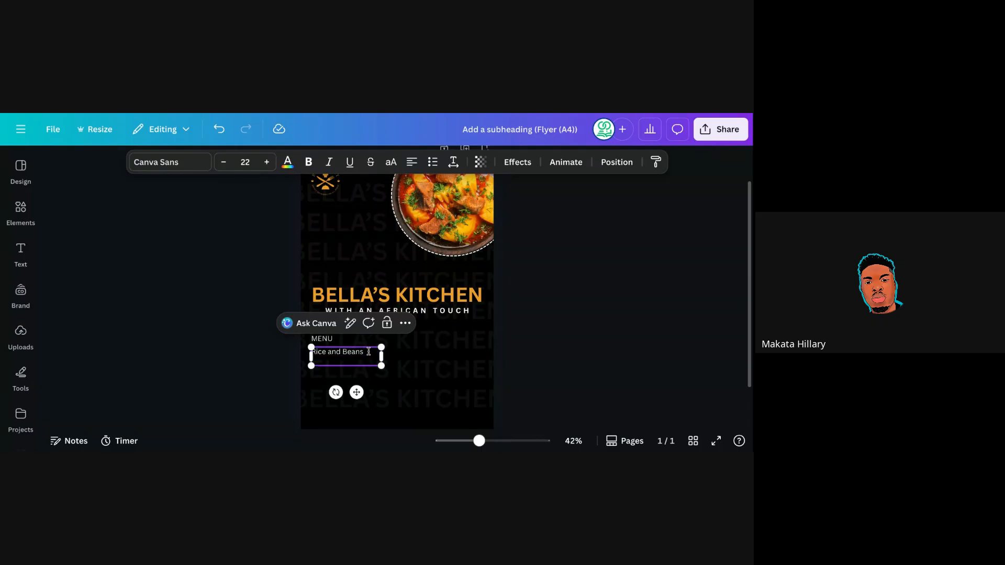
pyautogui.write('Turkey')
pyautogui.press('Return')
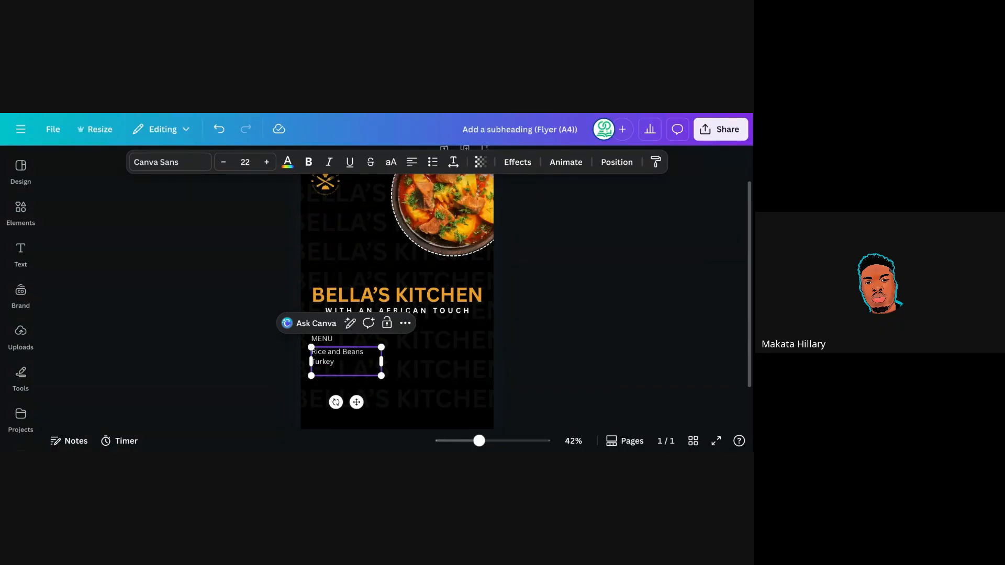
pyautogui.write('Spaghetti')
pyautogui.click(541, 339)
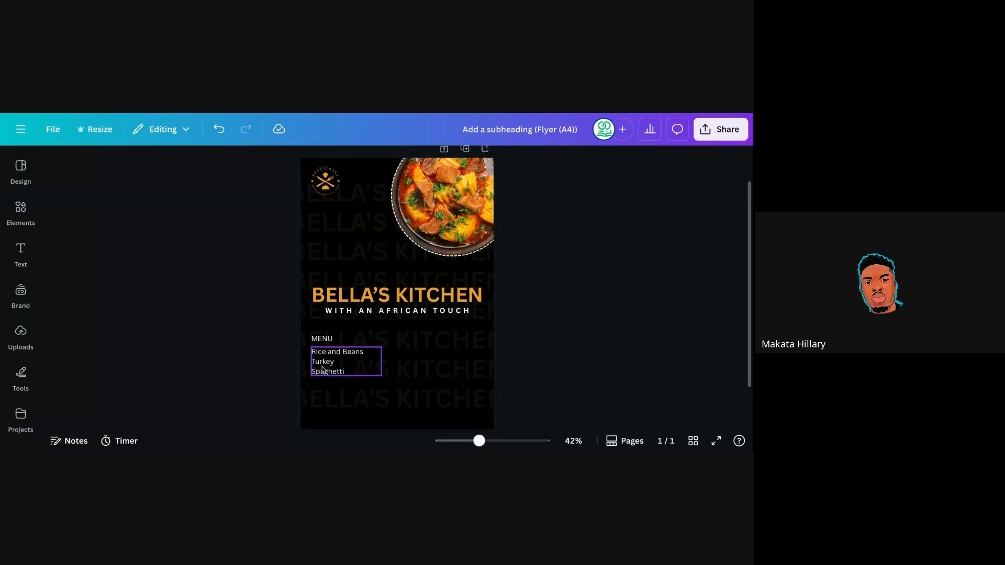
pyautogui.click(368, 370)
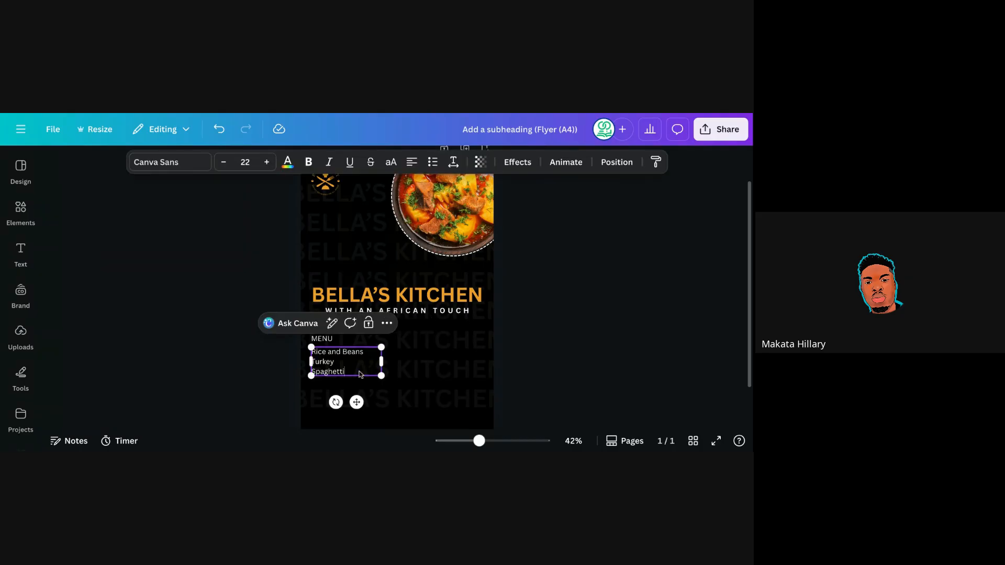
pyautogui.press('Return')
pyautogui.write('po')
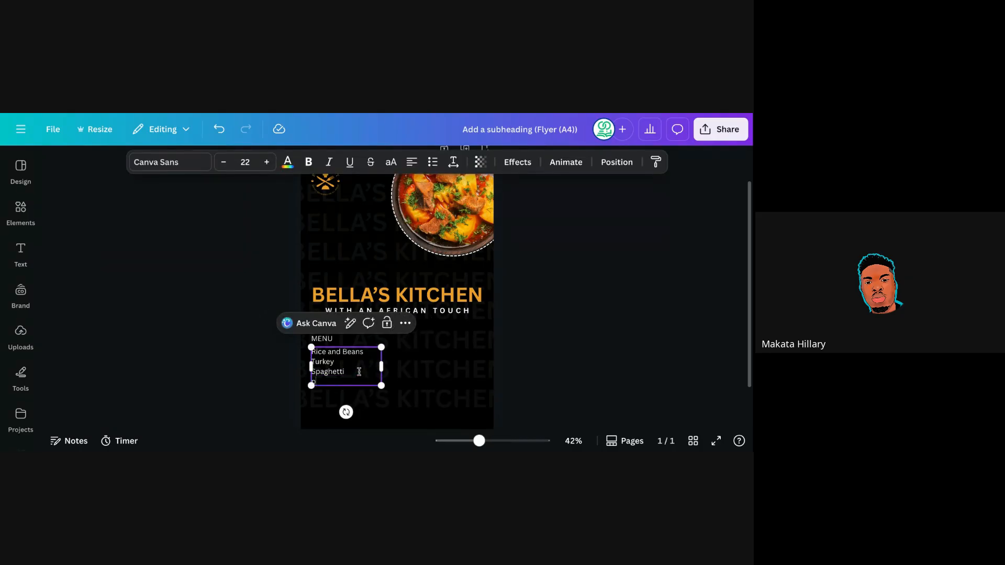
pyautogui.write('rridge yam')
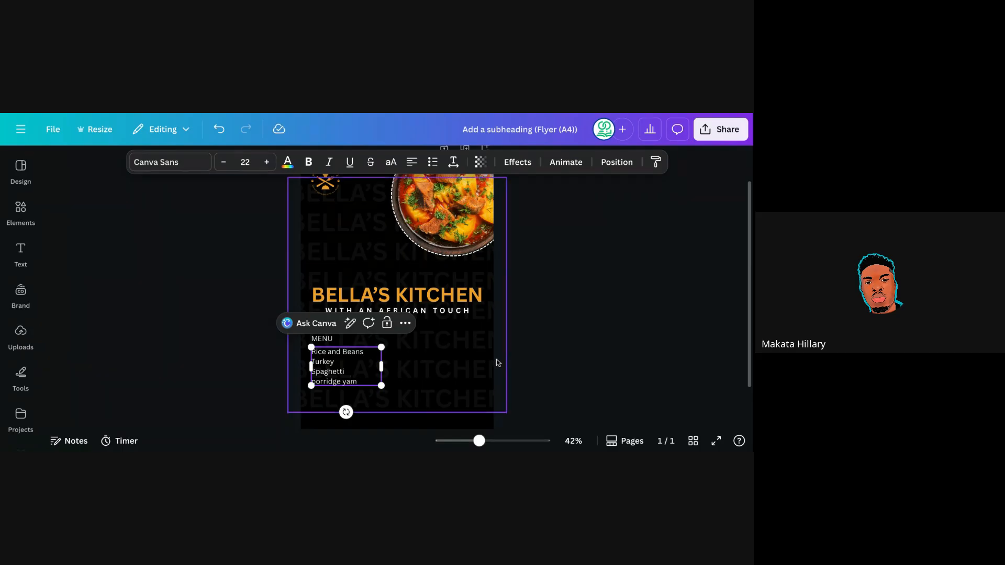
pyautogui.click(534, 318)
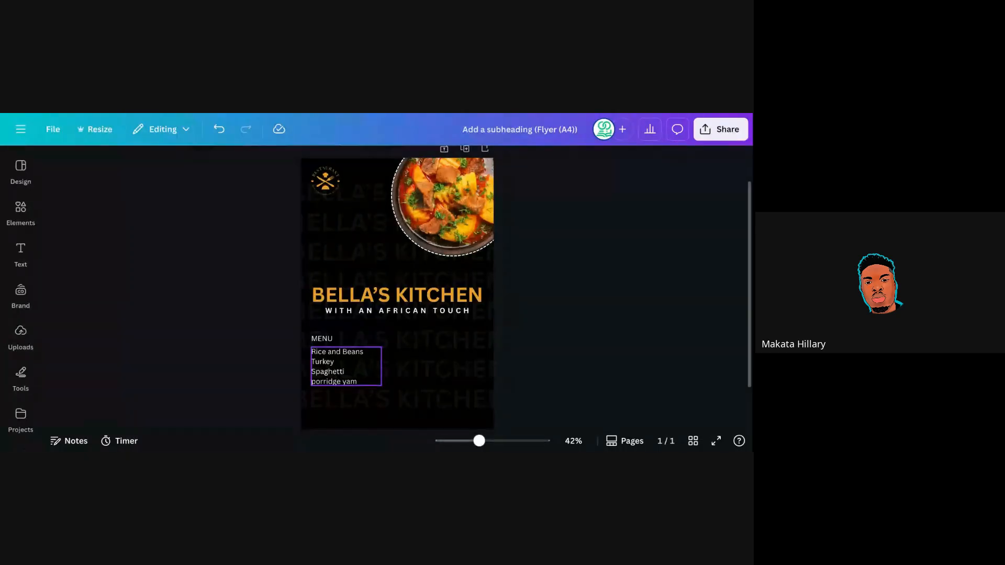
# Duplicate the four-dish list and place the copy as a right-hand column level with the original.
pyautogui.click(346, 366)
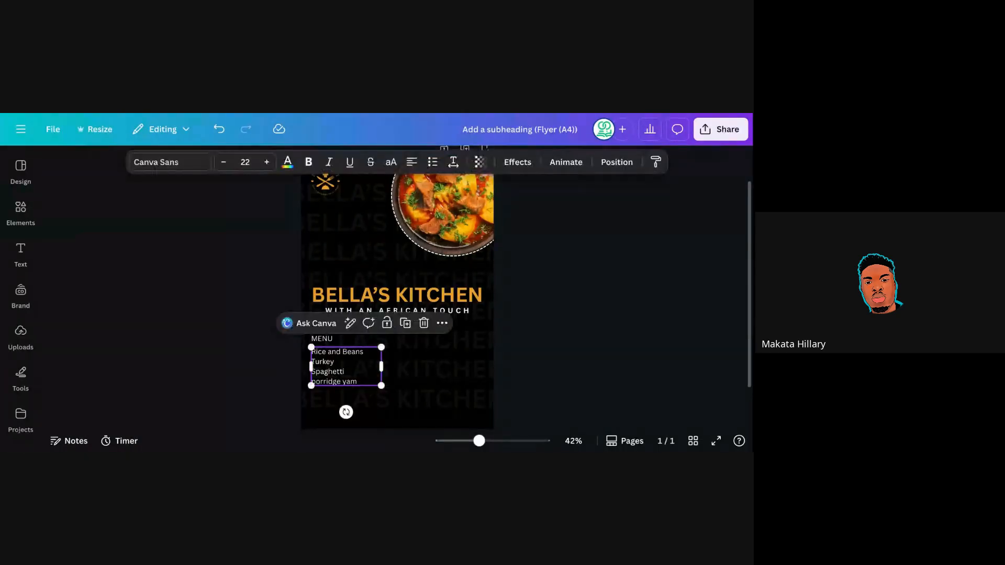
pyautogui.click(387, 326)
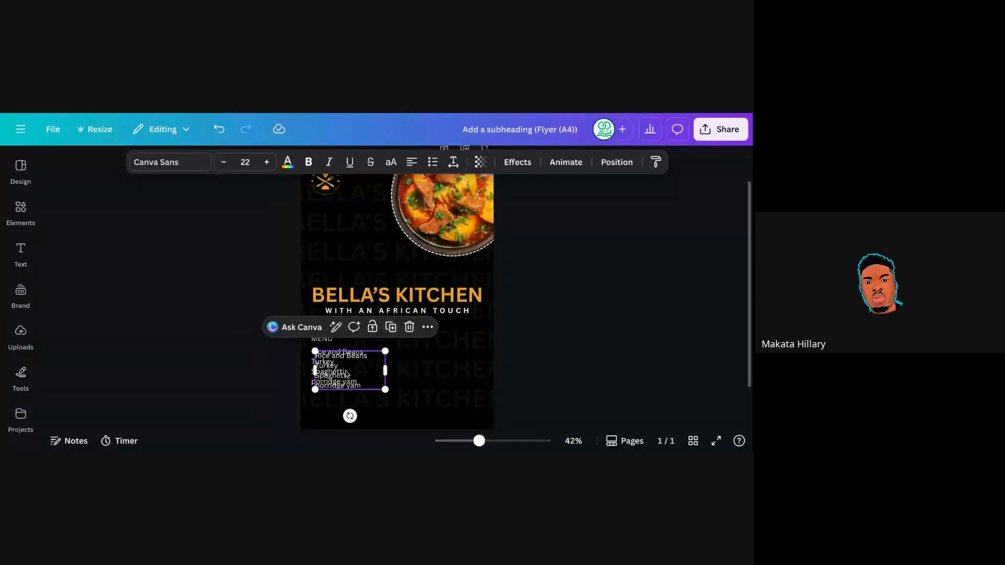
pyautogui.moveTo(353, 377); pyautogui.dragTo(442, 372)
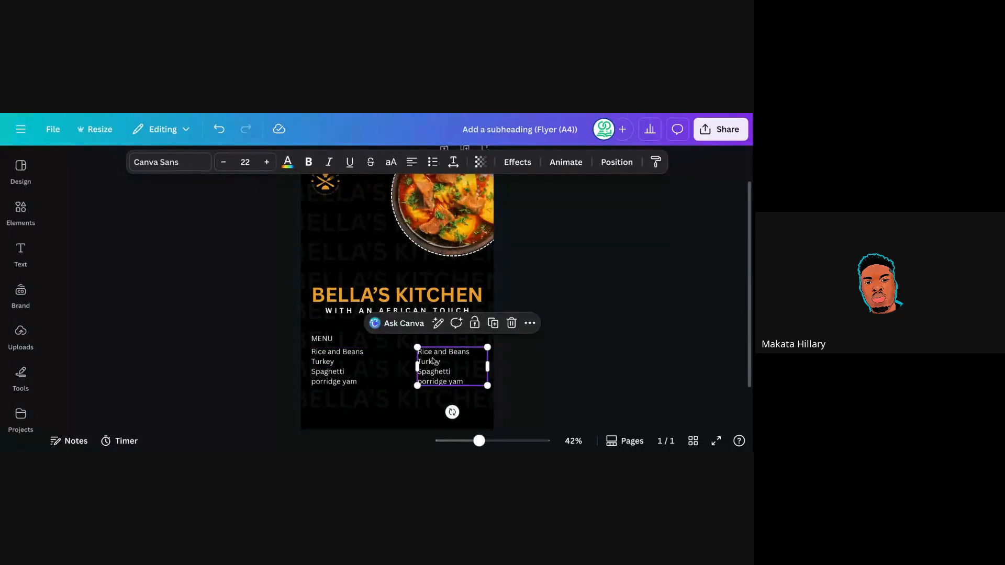
pyautogui.doubleClick(433, 362)
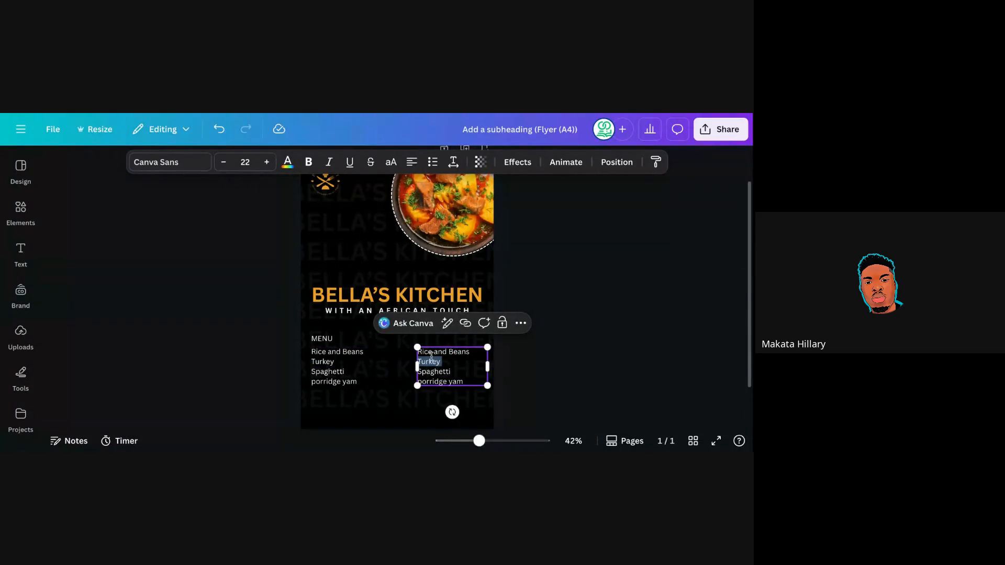
pyautogui.click(537, 371)
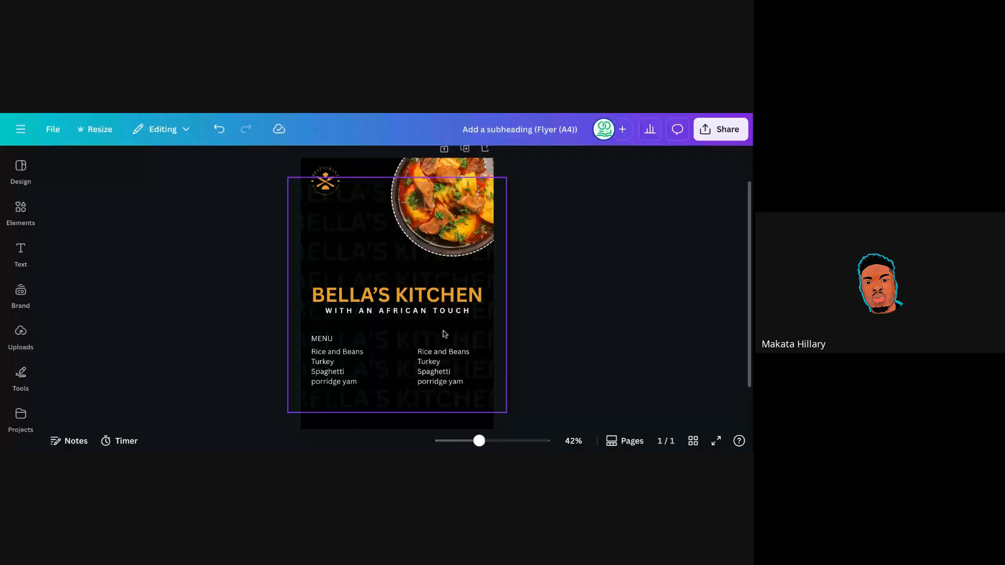
# Change the MENU label's text colour to the flyer's orange.
pyautogui.click(322, 339)
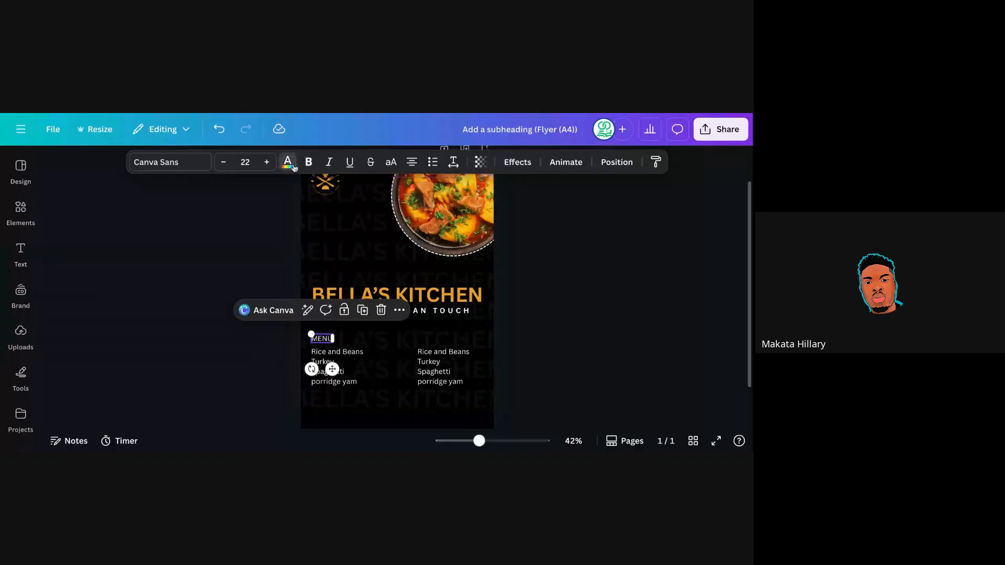
pyautogui.click(287, 163)
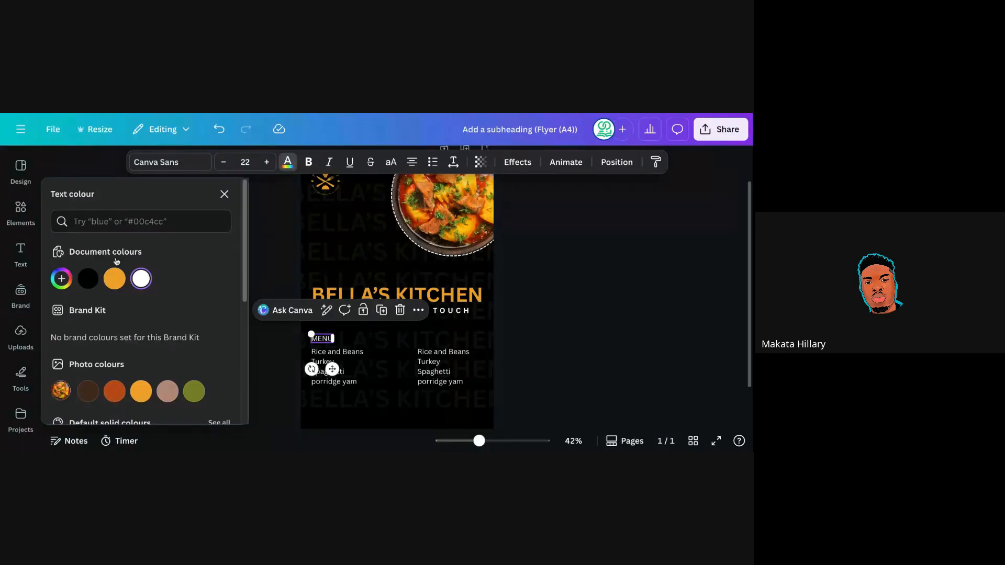
pyautogui.click(114, 279)
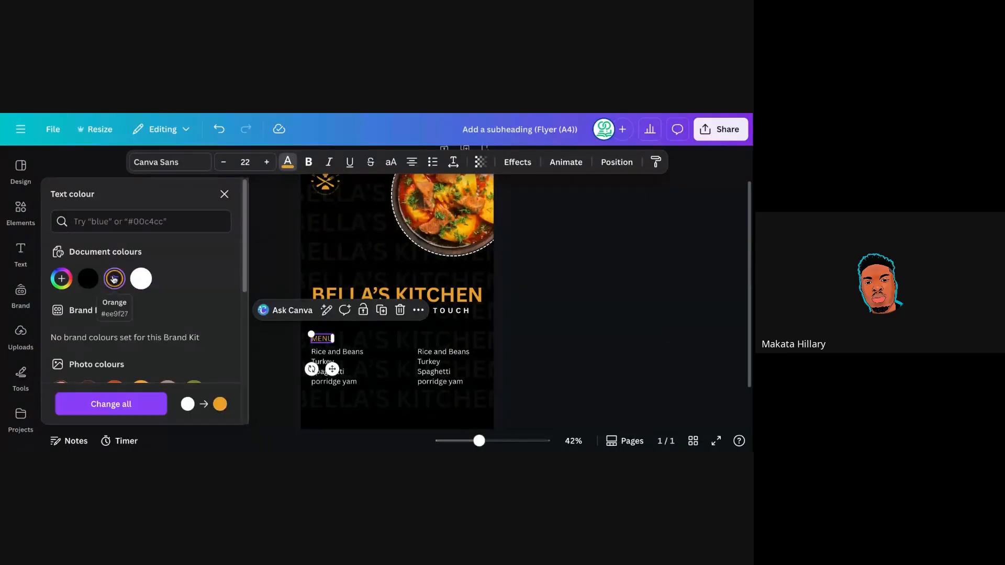
pyautogui.click(502, 271)
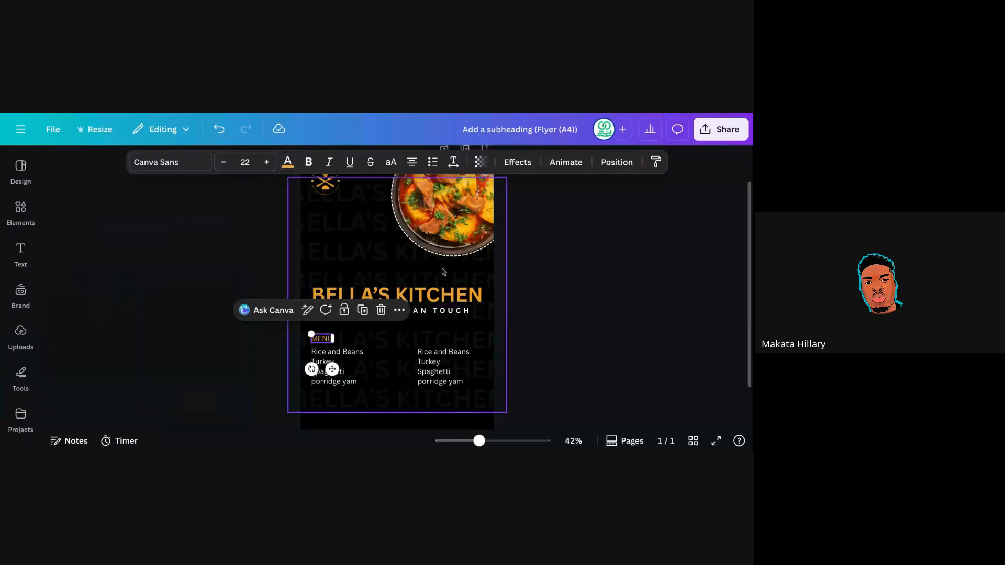
pyautogui.click(580, 299)
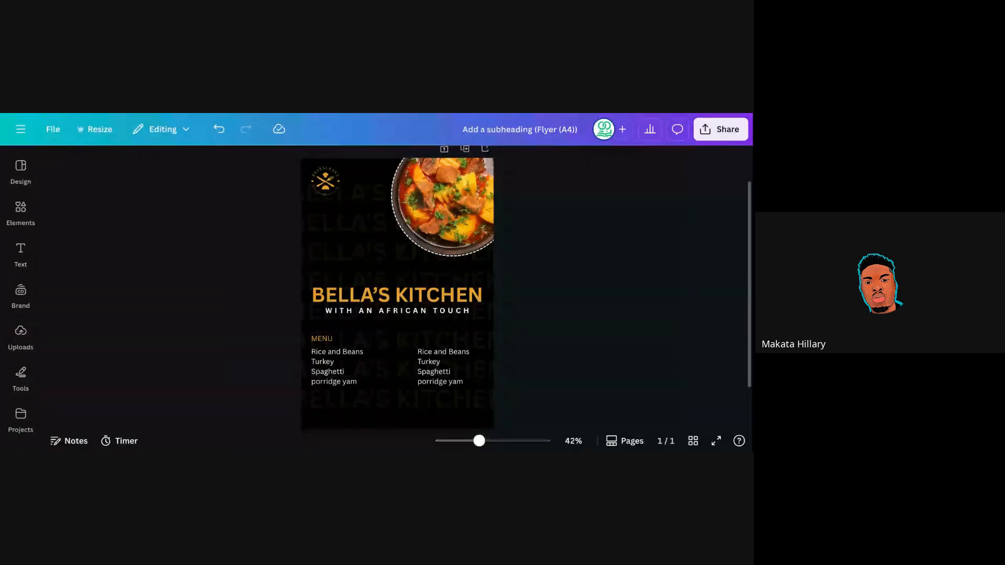
pyautogui.scroll(1, 397, 293)
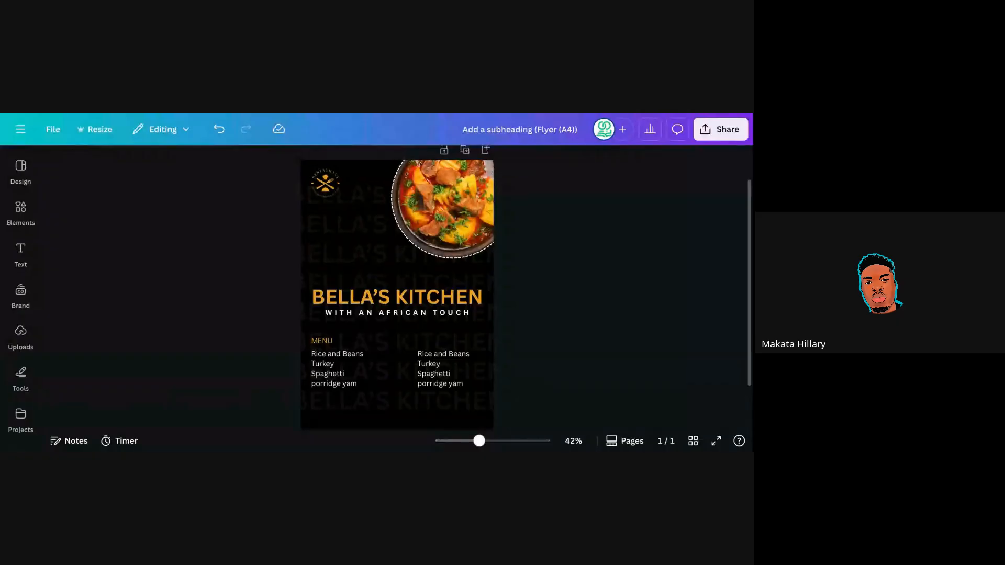
pyautogui.scroll(1, 397, 293)
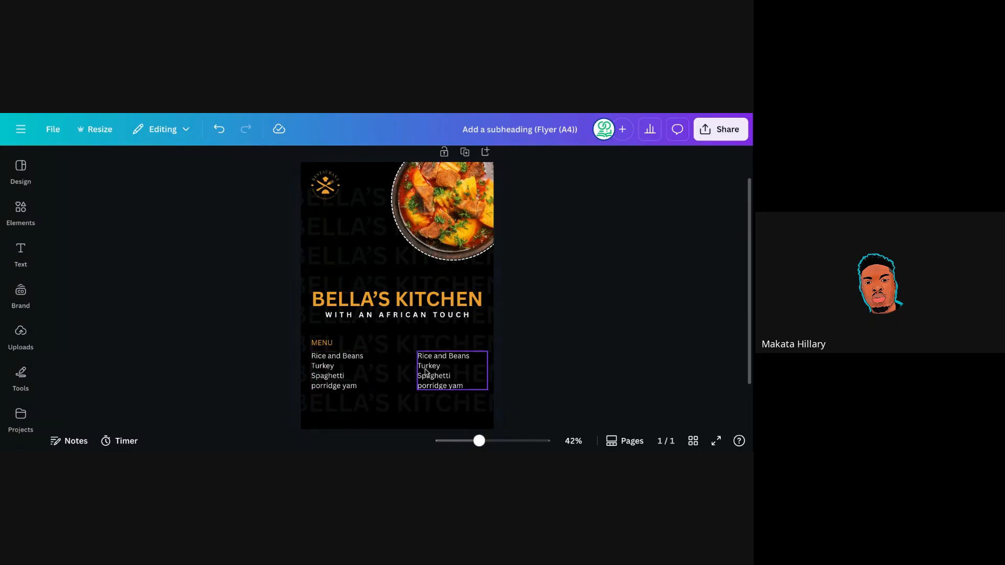
pyautogui.click(323, 345)
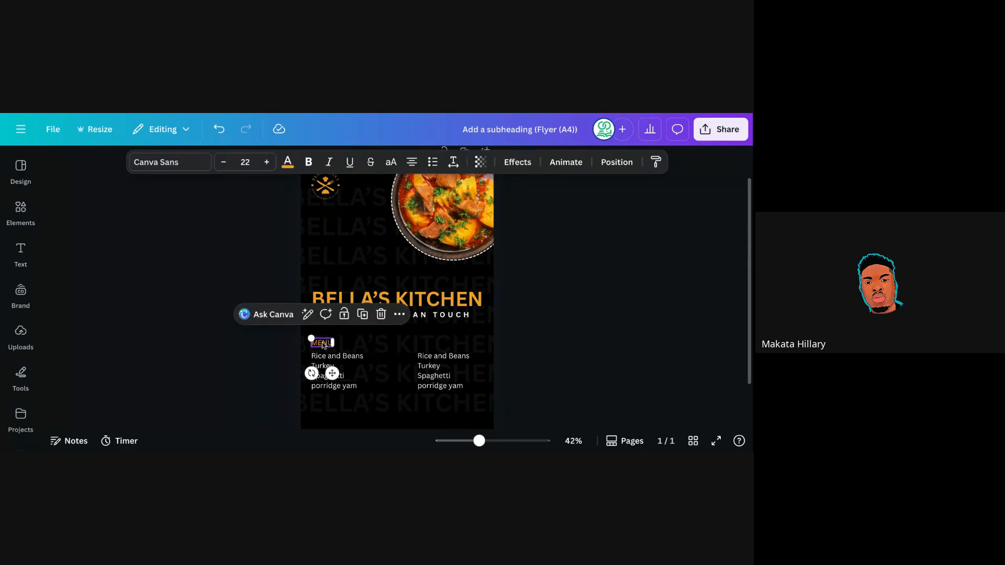
pyautogui.click(307, 163)
pyautogui.click(517, 325)
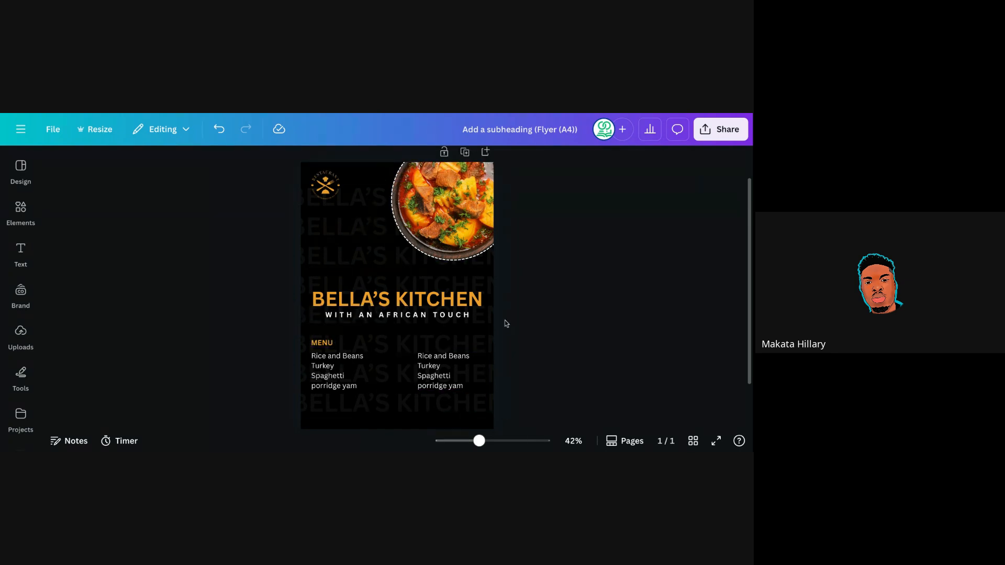
pyautogui.click(322, 343)
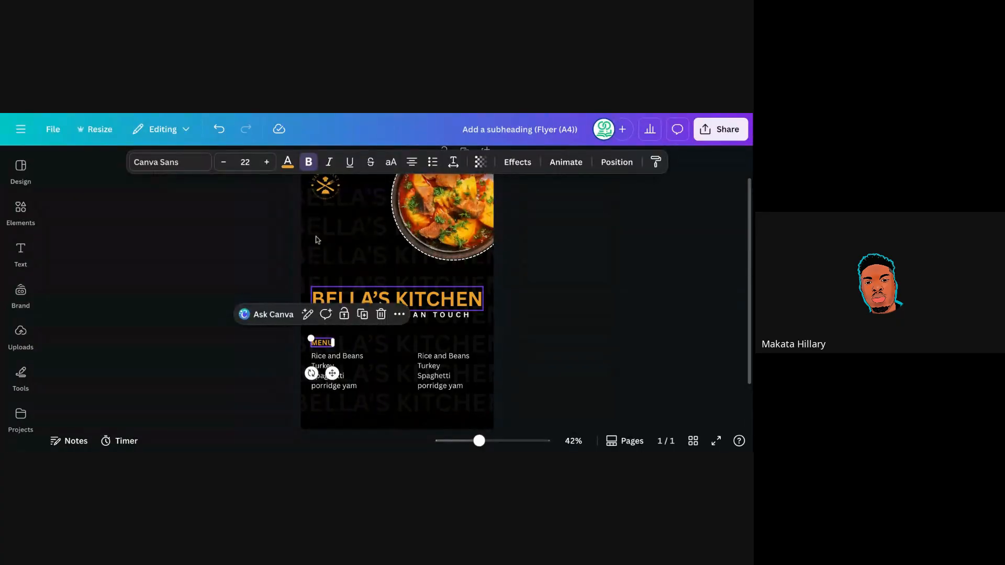
pyautogui.click(304, 164)
pyautogui.click(523, 292)
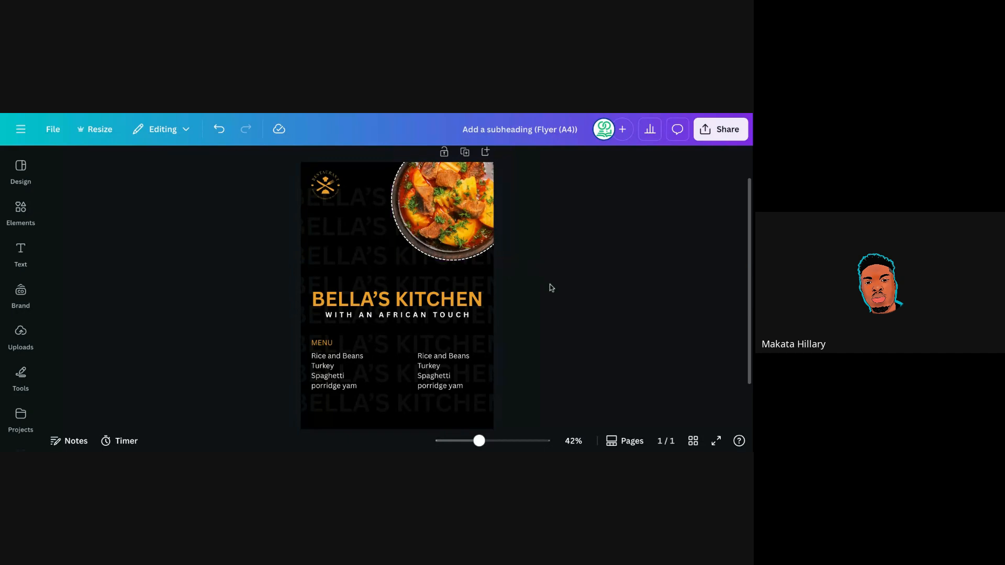
# Group the round food photo and the logo together.
pyautogui.click(363, 176)
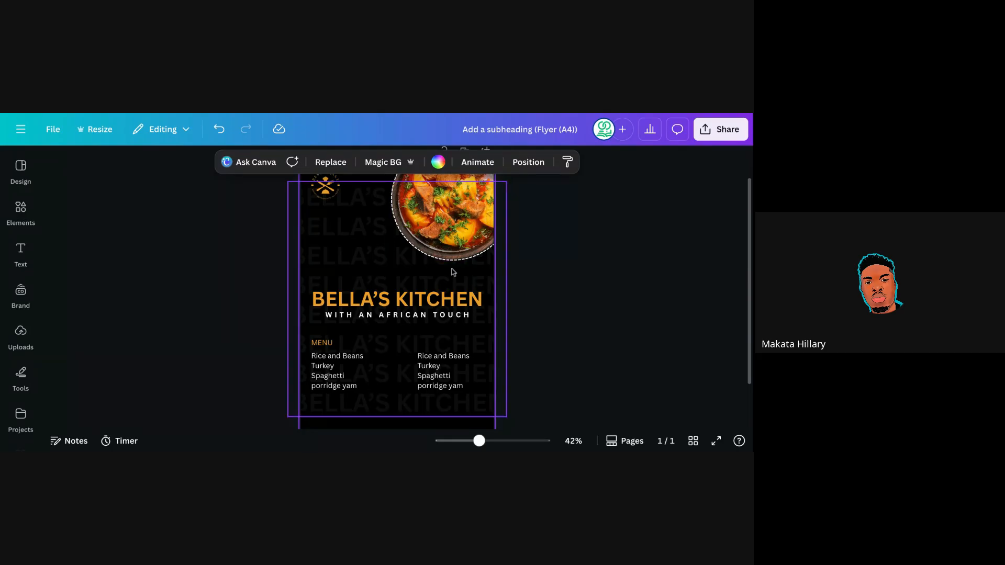
pyautogui.click(535, 264)
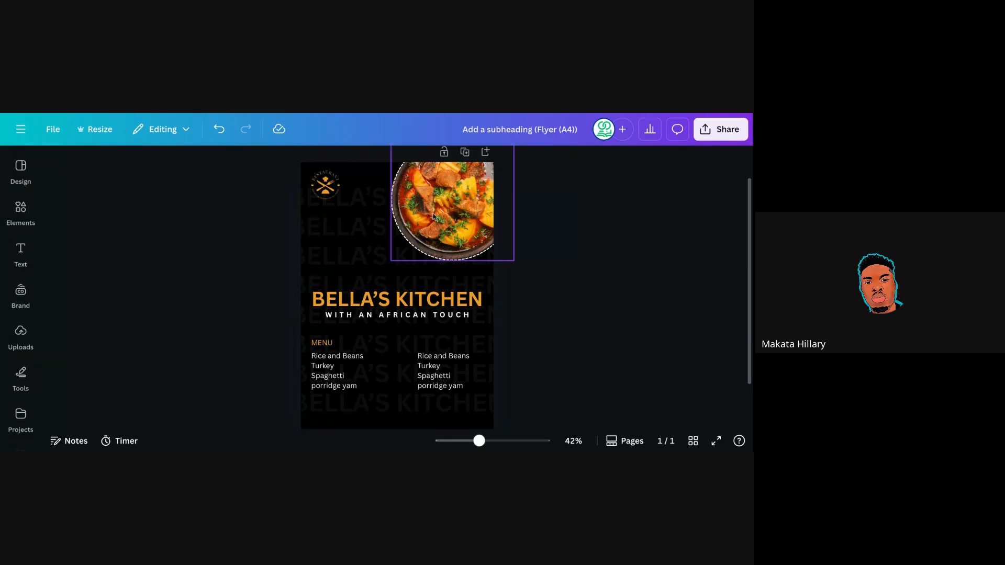
pyautogui.click(355, 170)
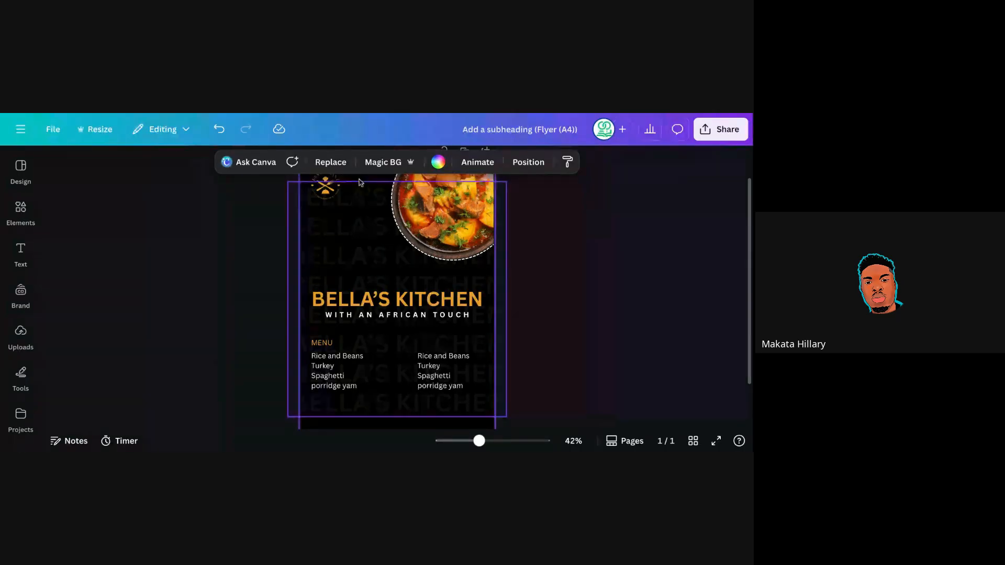
pyautogui.click(373, 211)
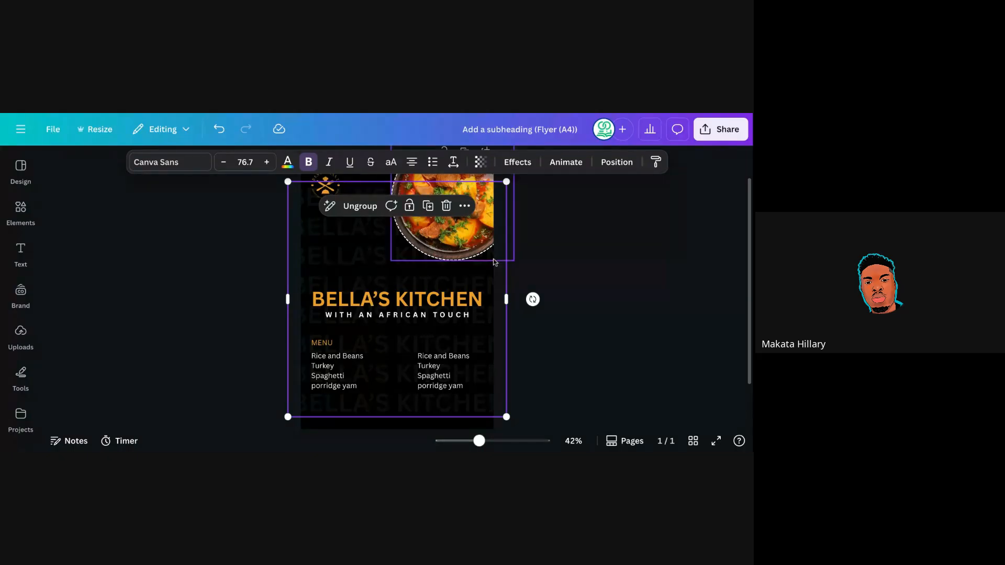
pyautogui.click(529, 261)
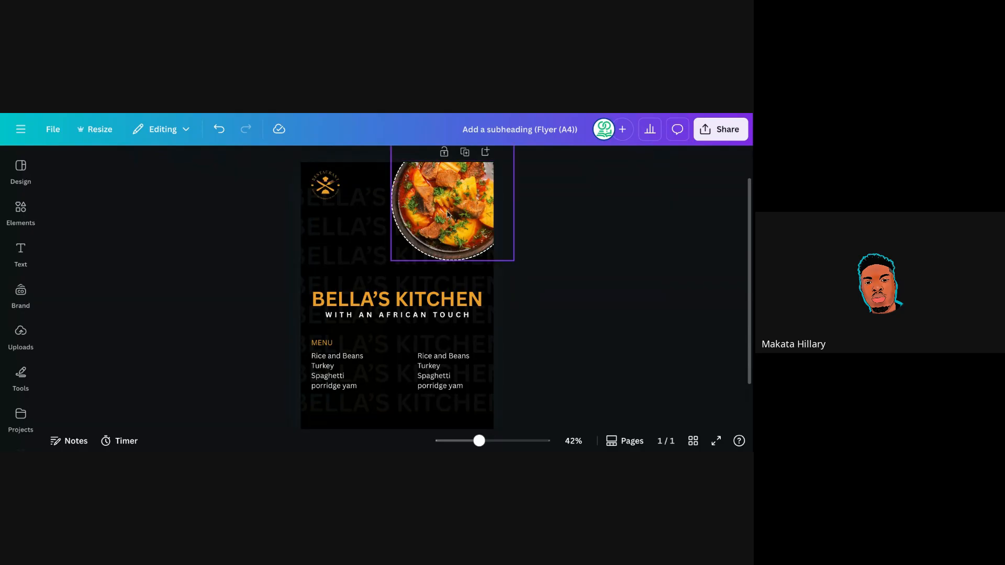
pyautogui.click(429, 204)
pyautogui.keyDown('shift'); pyautogui.click(324, 187); pyautogui.keyUp('shift')
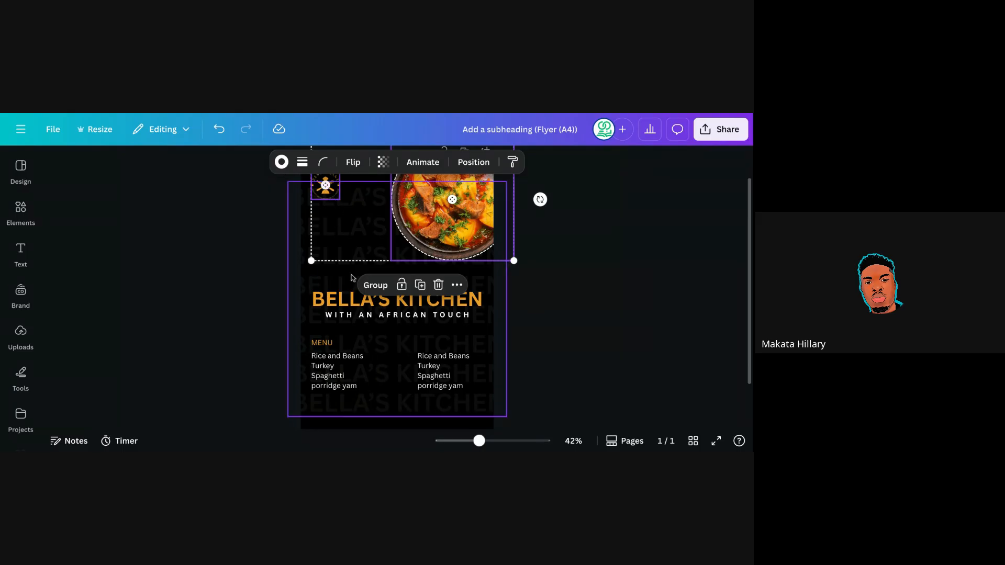
pyautogui.click(377, 288)
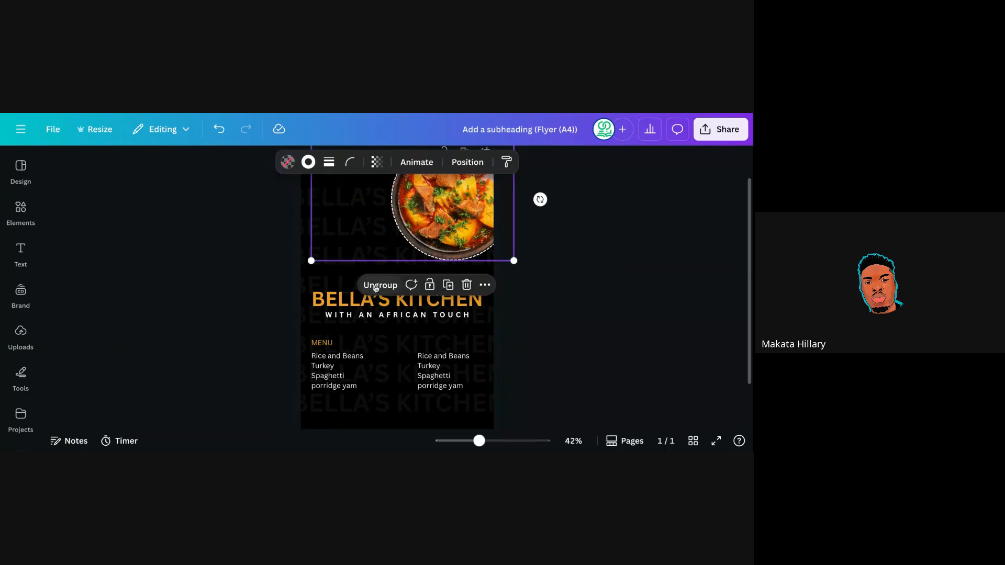
# Group the BELLA'S KITCHEN heading with its WITH AN AFRICAN TOUCH tagline and recentre it.
pyautogui.click(535, 285)
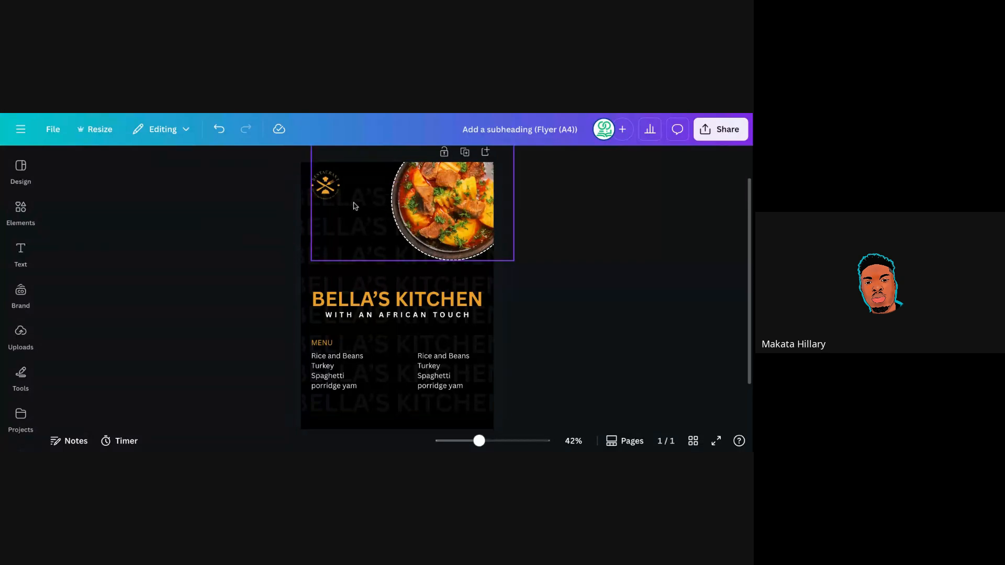
pyautogui.click(384, 302)
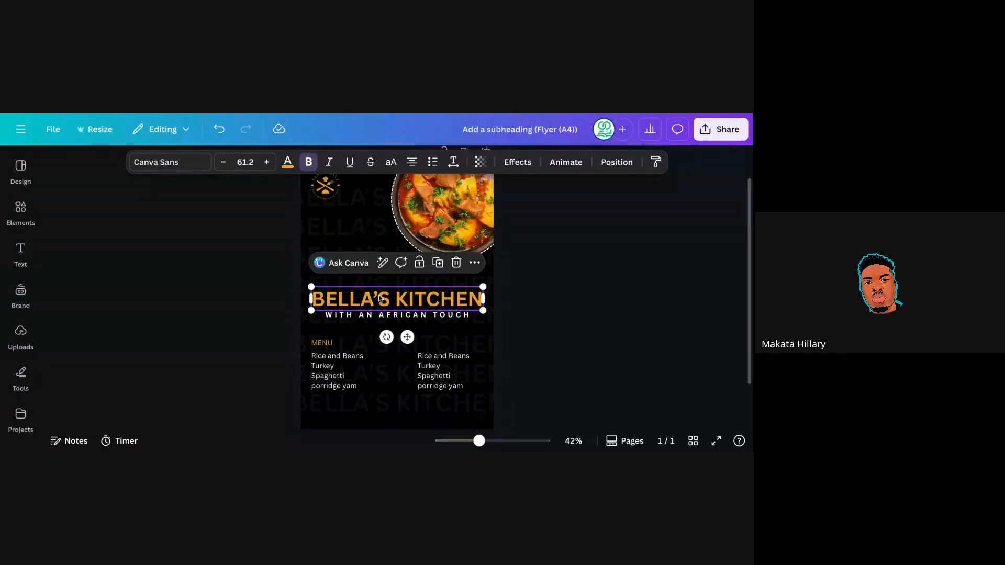
pyautogui.keyDown('shift'); pyautogui.click(383, 314); pyautogui.keyUp('shift')
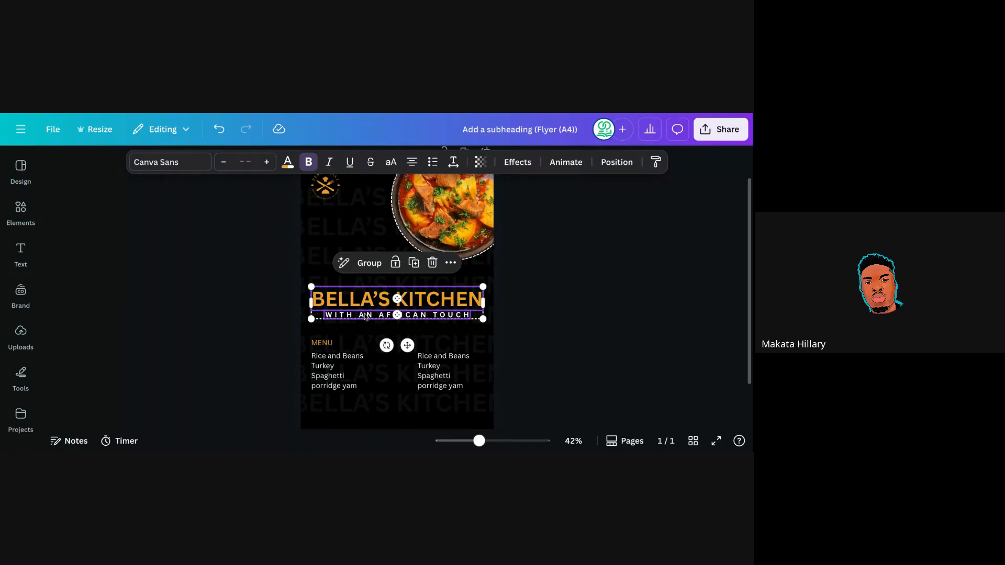
pyautogui.click(370, 264)
pyautogui.click(539, 283)
pyautogui.moveTo(394, 314)
pyautogui.mouseDown()
pyautogui.moveTo(399, 281)
pyautogui.moveTo(391, 311)
pyautogui.mouseUp()
pyautogui.click(514, 313)
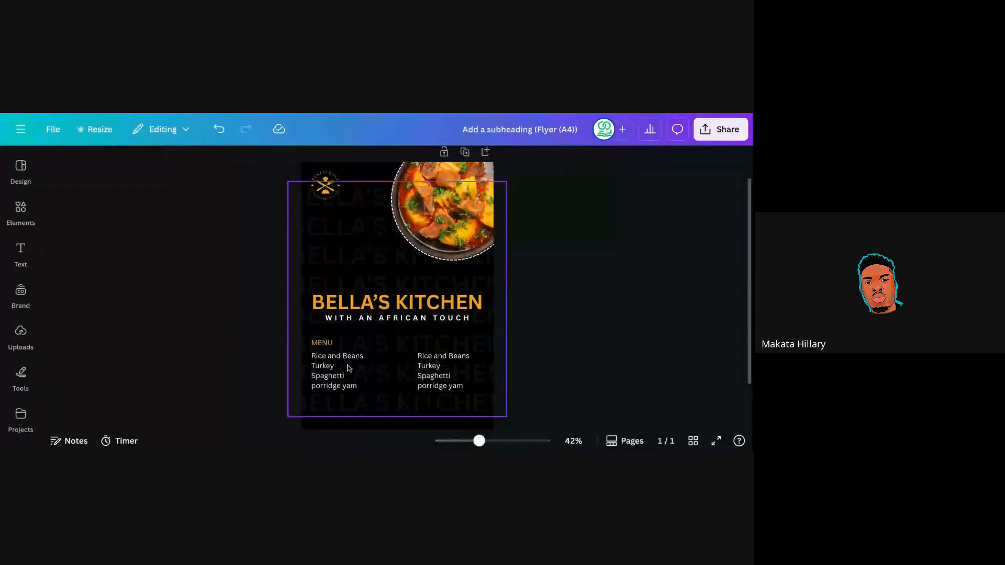
# Group MENU with both food lists and nudge the block slightly lower below the tagline.
pyautogui.click(325, 345)
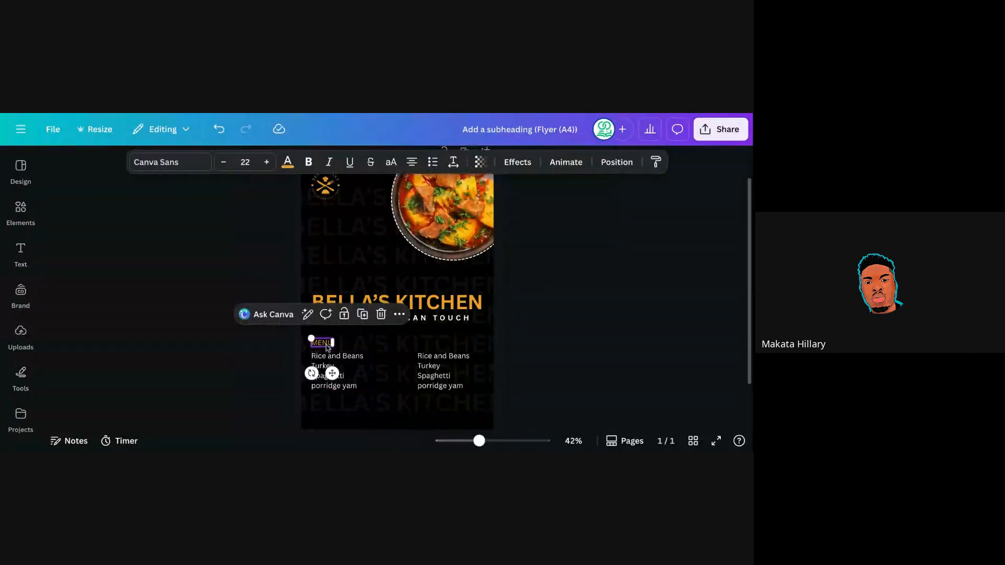
pyautogui.keyDown('shift'); pyautogui.click(343, 365); pyautogui.keyUp('shift')
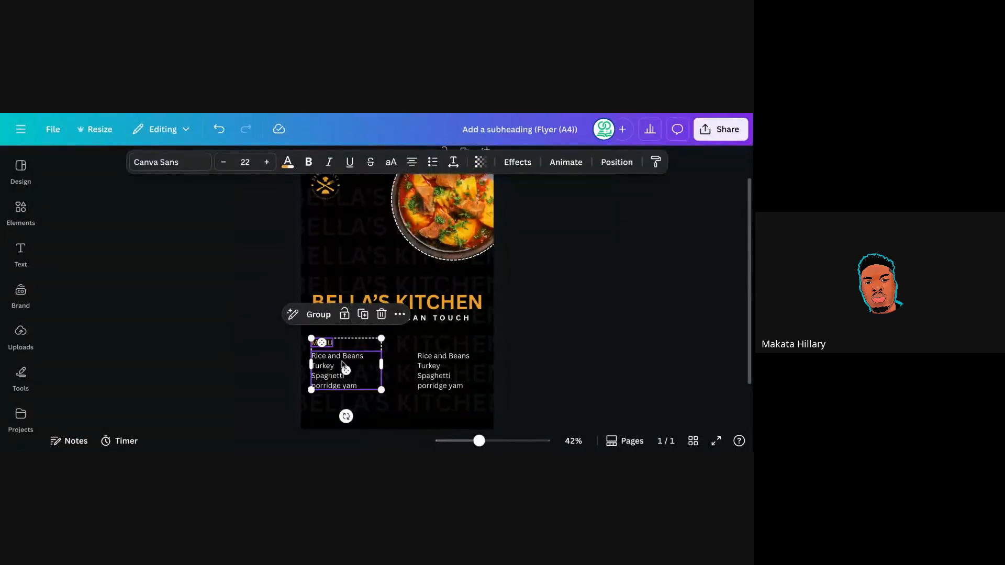
pyautogui.keyDown('shift'); pyautogui.click(429, 375); pyautogui.keyUp('shift')
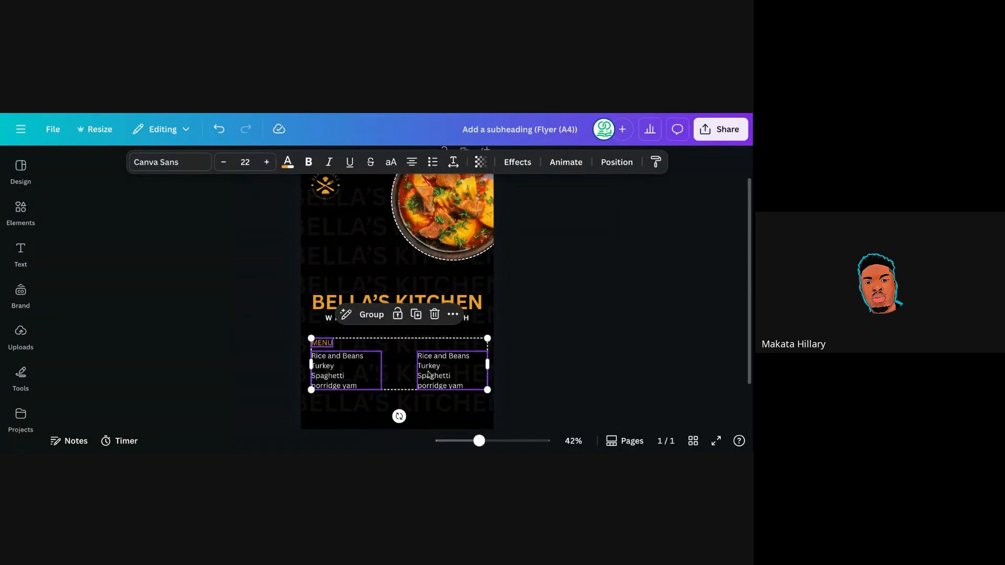
pyautogui.click(372, 314)
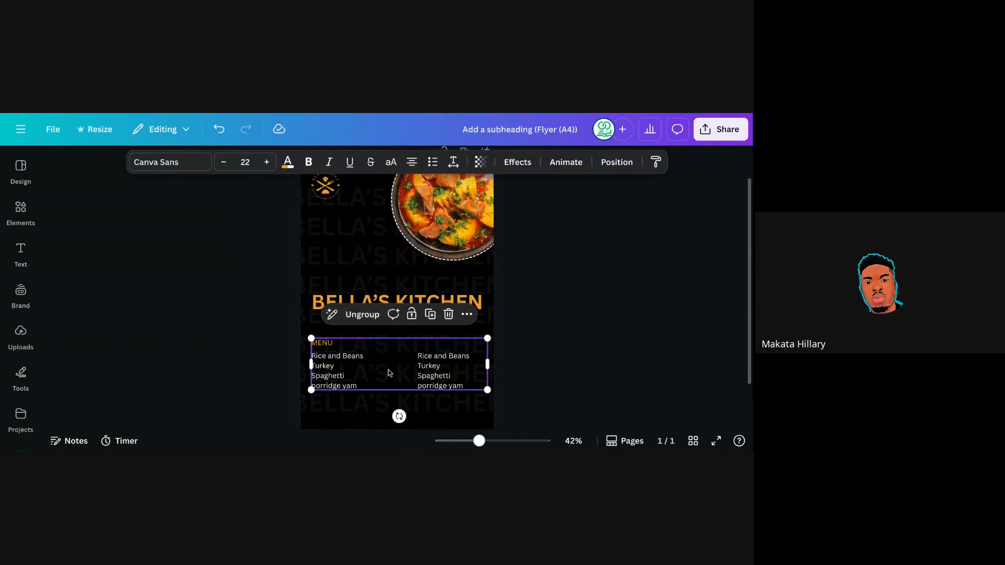
pyautogui.moveTo(388, 373)
pyautogui.mouseDown()
pyautogui.moveTo(393, 385)
pyautogui.moveTo(389, 372)
pyautogui.mouseUp()
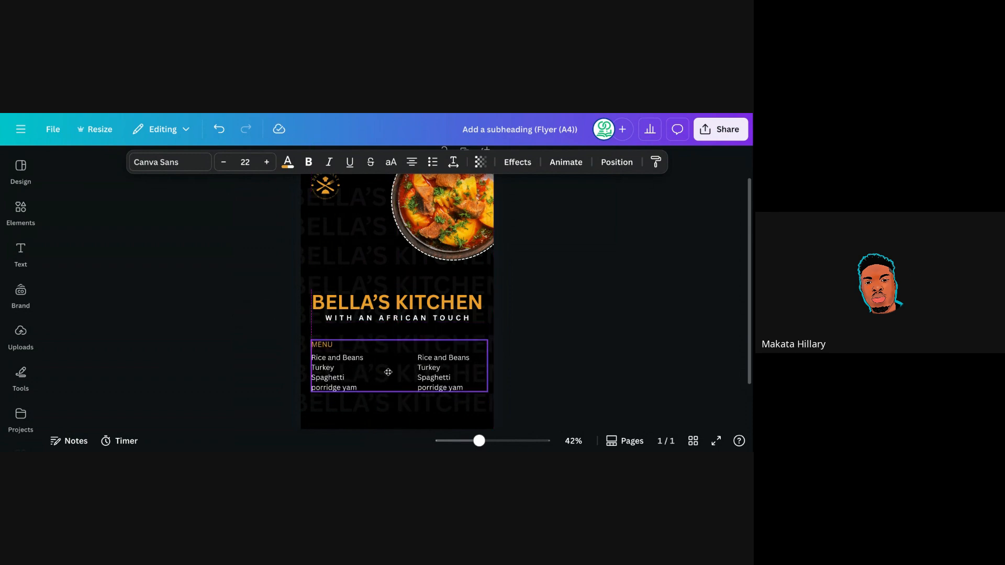
pyautogui.click(530, 335)
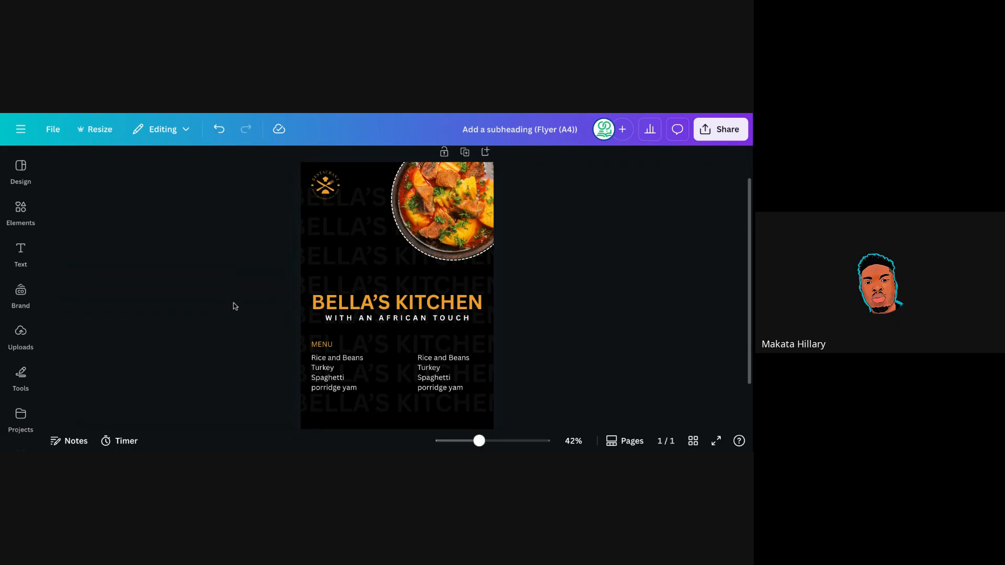
# Search Elements for 'Square' and add a plain square shape to the flyer.
pyautogui.click(26, 250)
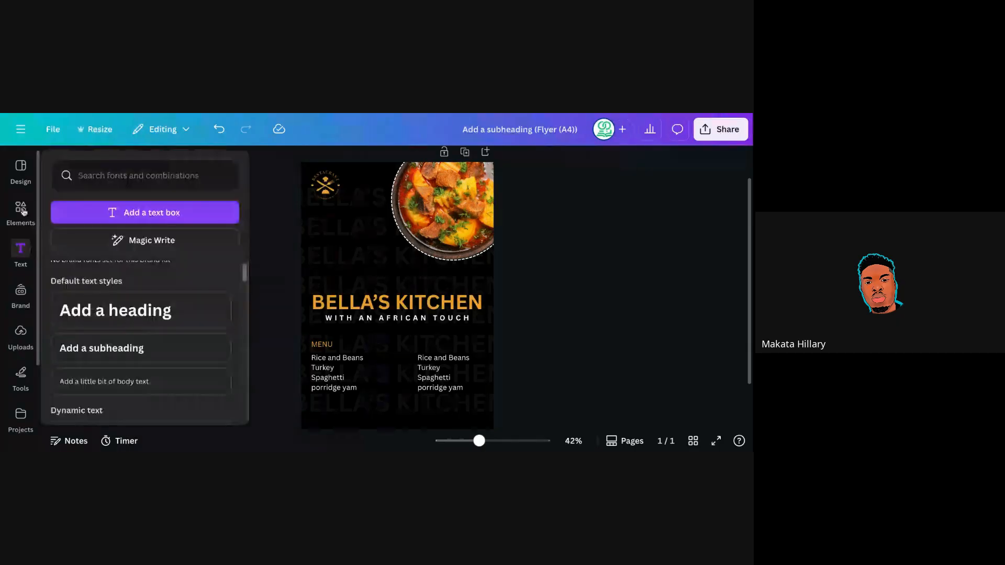
pyautogui.click(22, 212)
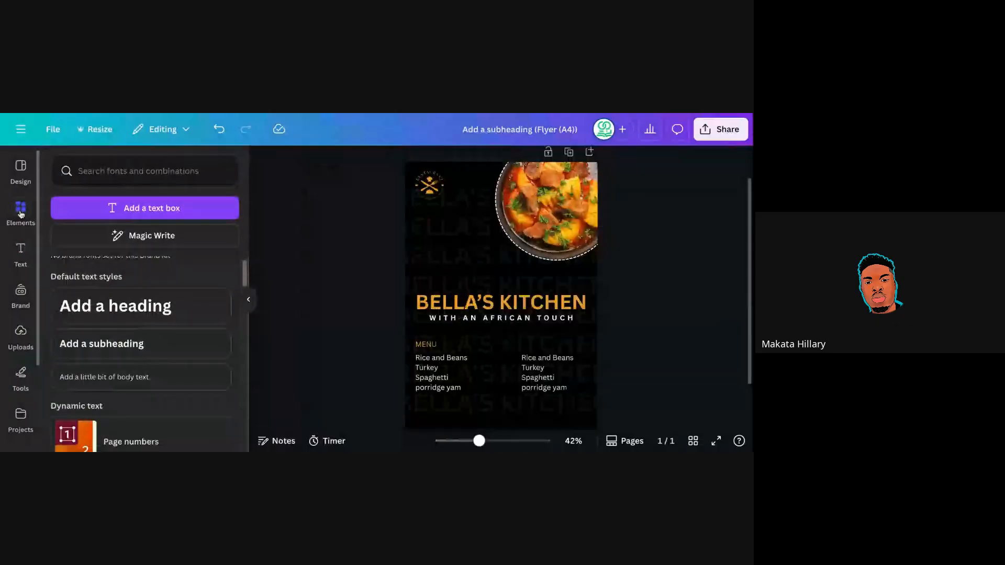
pyautogui.click(119, 172)
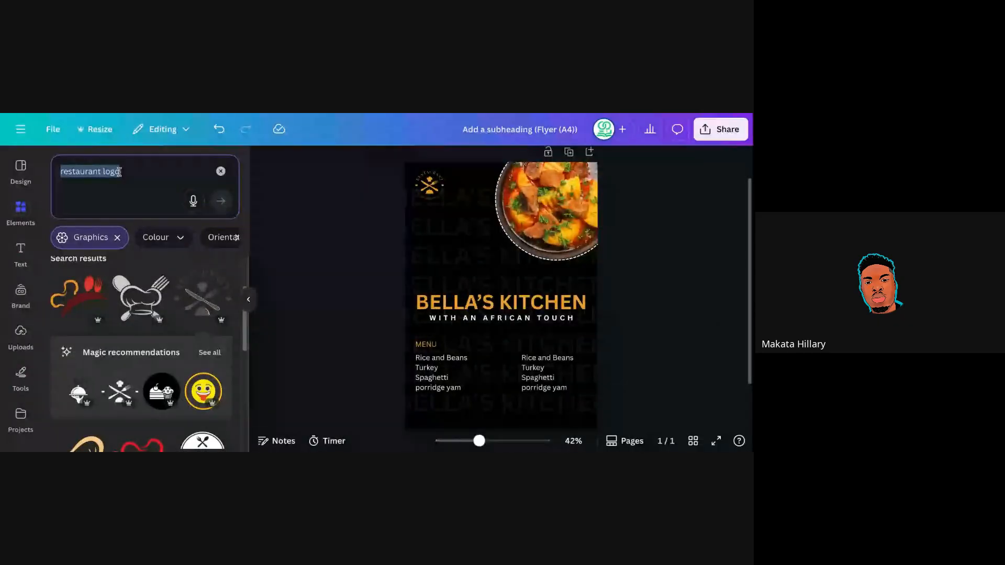
pyautogui.write('s')
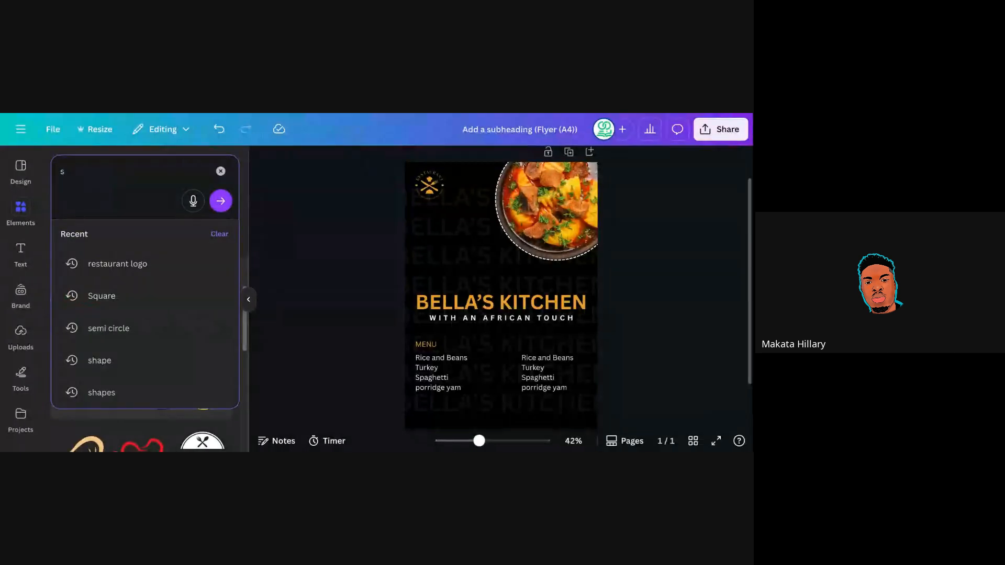
pyautogui.click(120, 295)
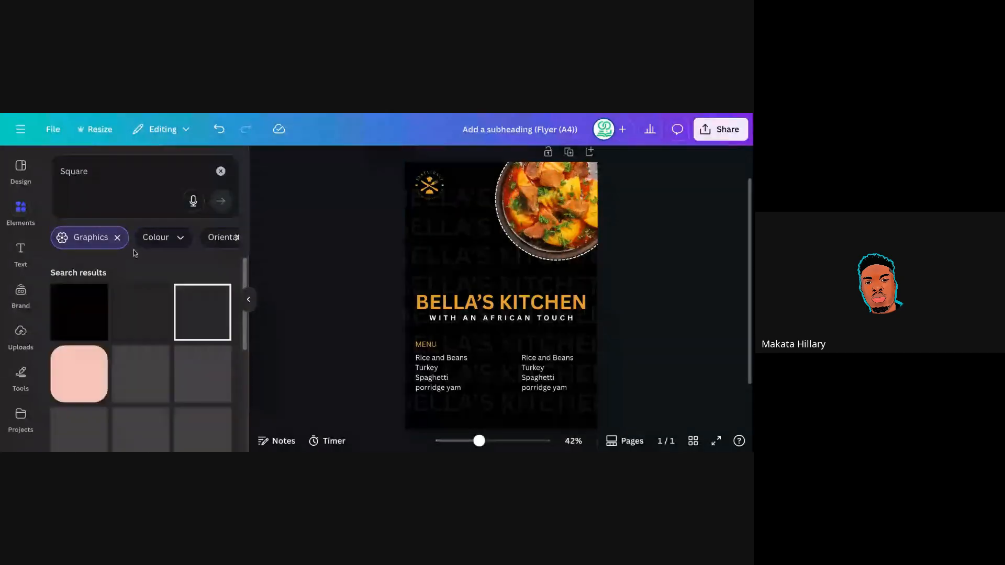
pyautogui.click(119, 238)
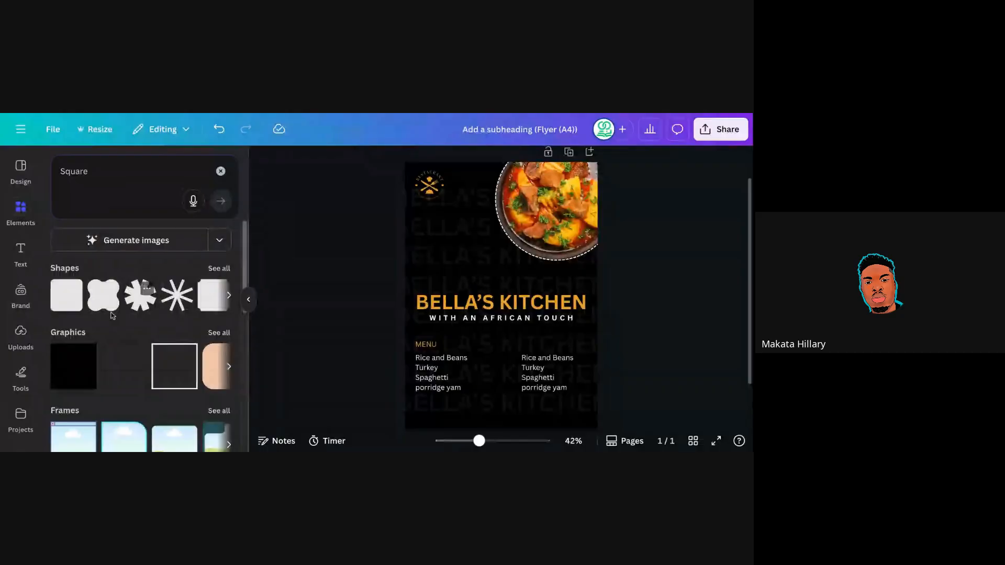
pyautogui.click(70, 304)
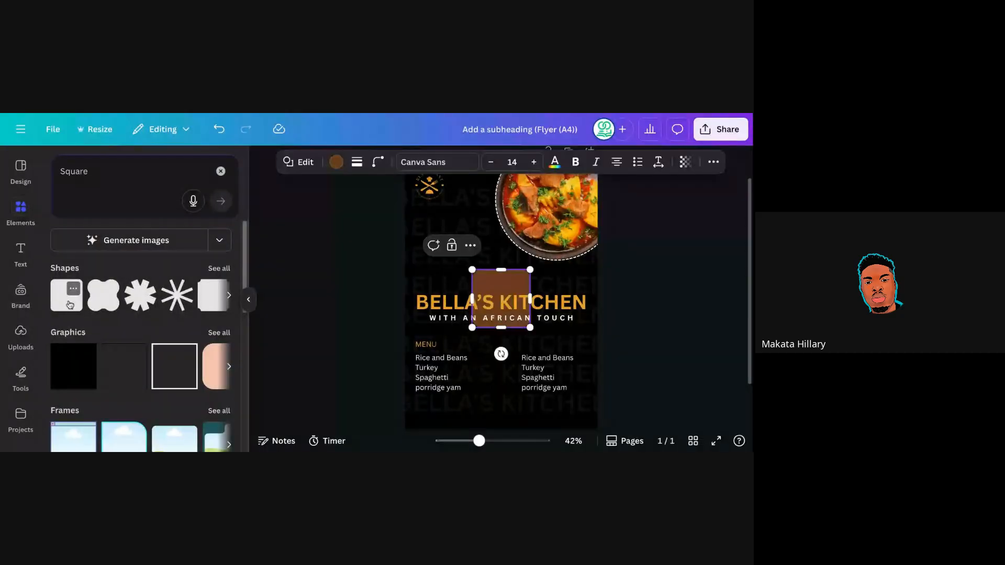
pyautogui.click(249, 300)
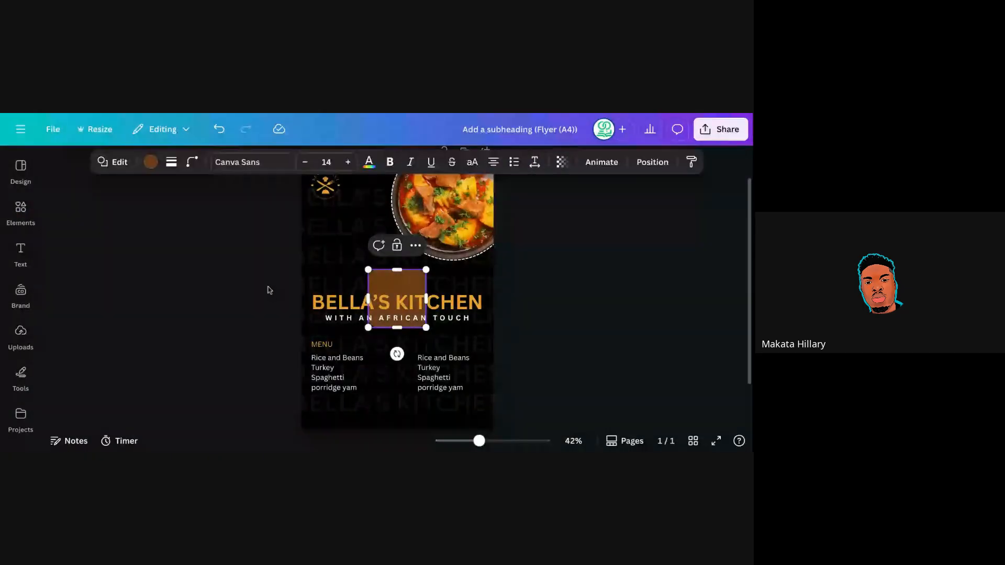
pyautogui.click(511, 254)
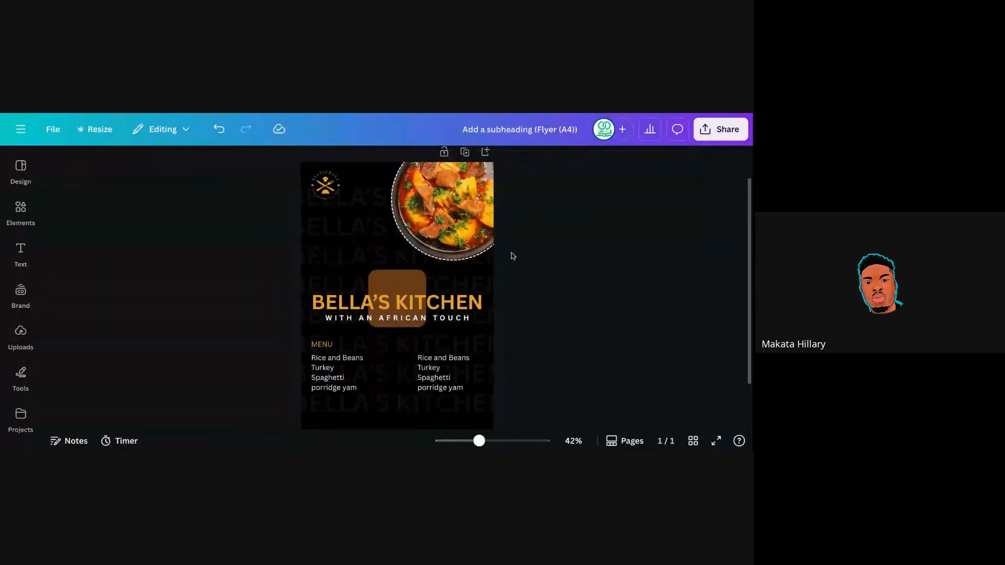
# Set the square's corner rounding to 0 and stretch it into a thin full-width bottom bar.
pyautogui.click(404, 279)
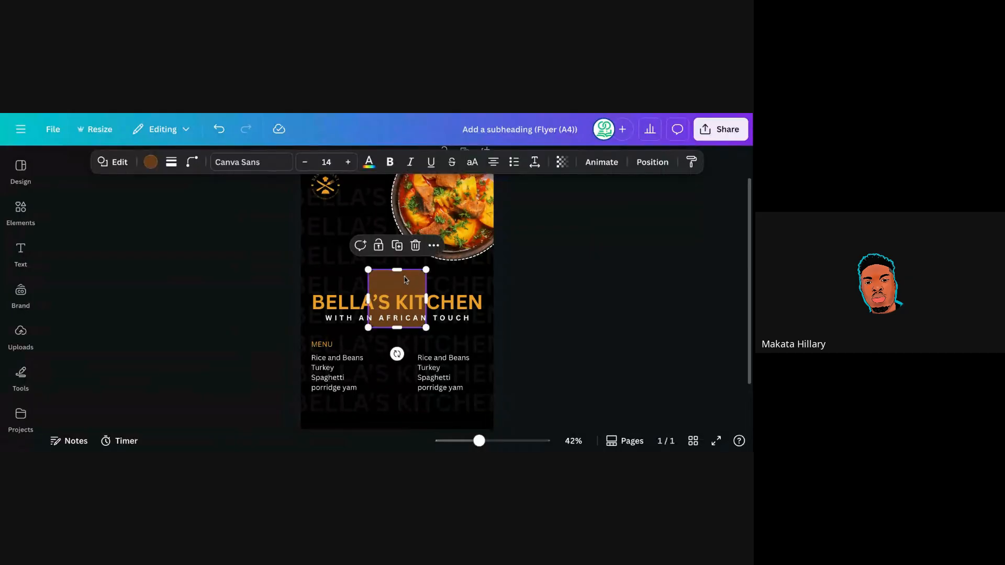
pyautogui.click(193, 163)
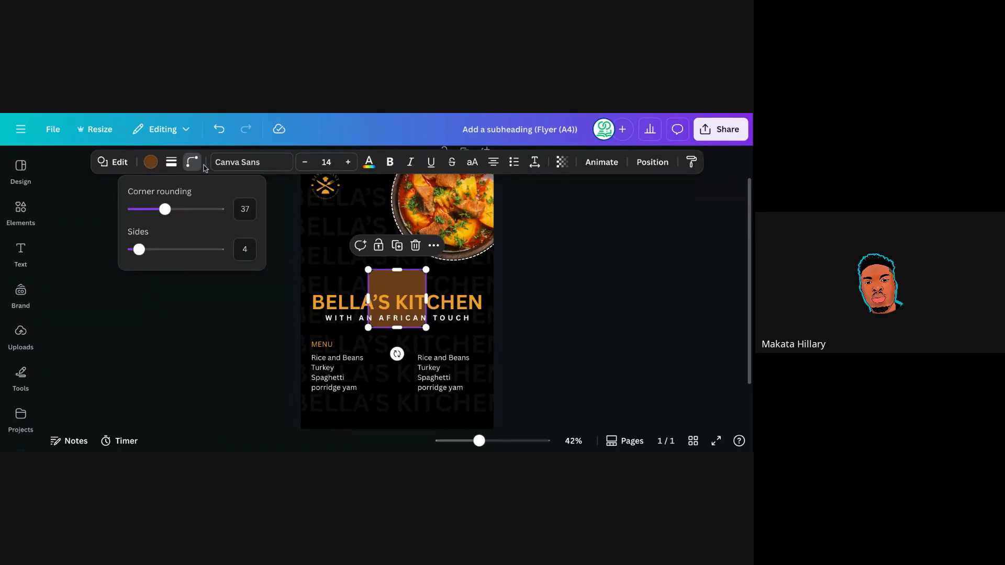
pyautogui.moveTo(163, 209); pyautogui.dragTo(108, 209)
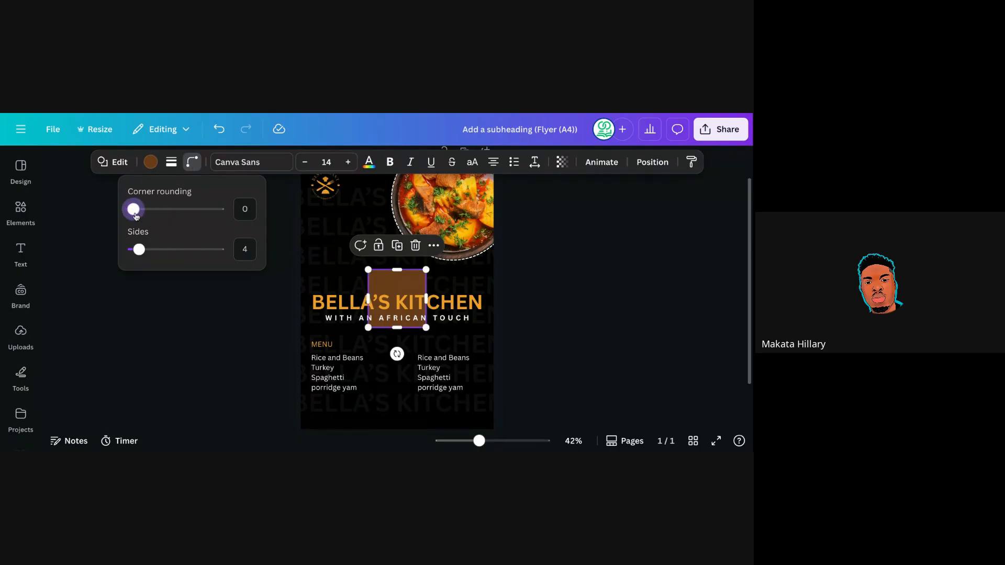
pyautogui.click(553, 291)
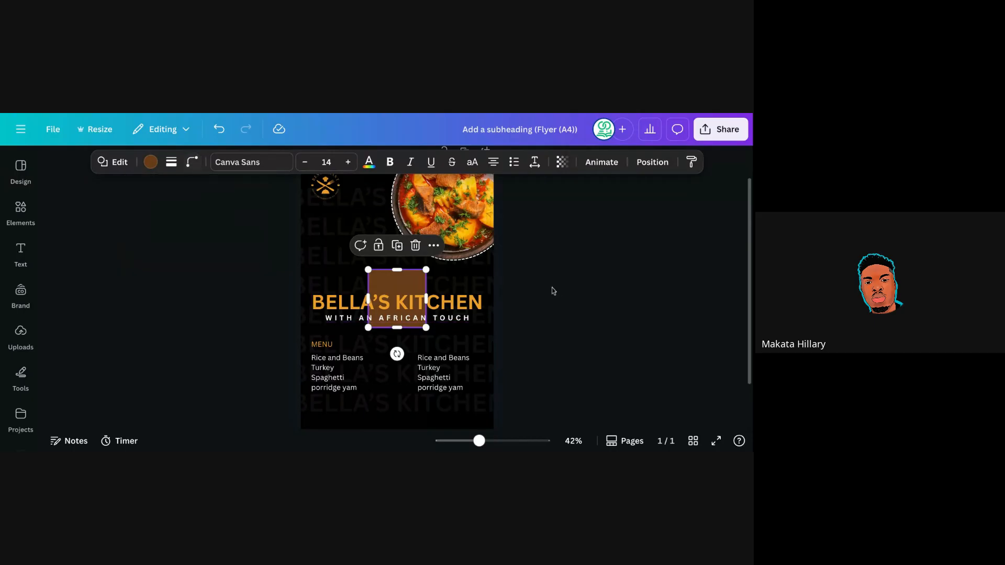
pyautogui.click(554, 291)
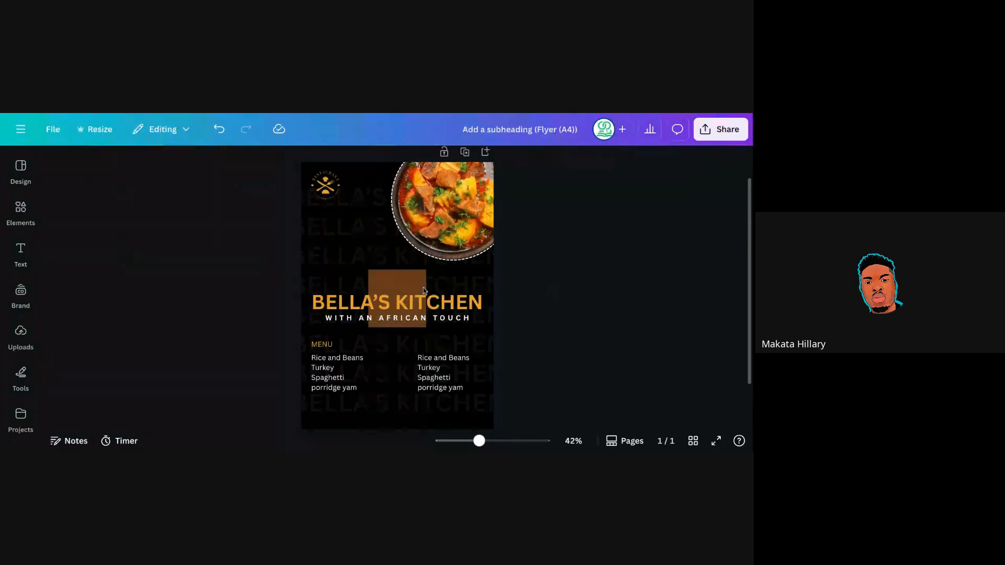
pyautogui.moveTo(424, 291); pyautogui.dragTo(338, 375)
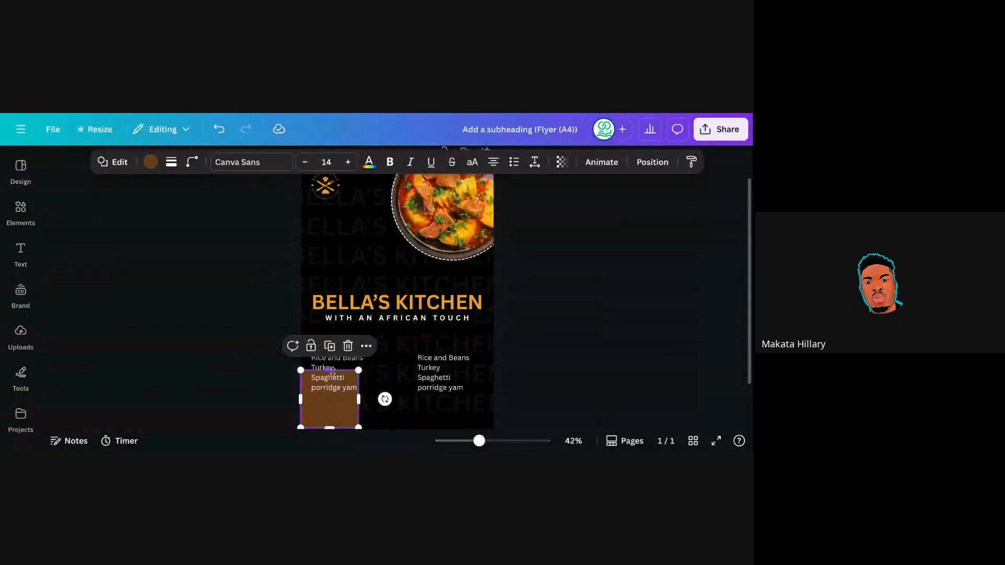
pyautogui.moveTo(336, 393); pyautogui.dragTo(344, 411)
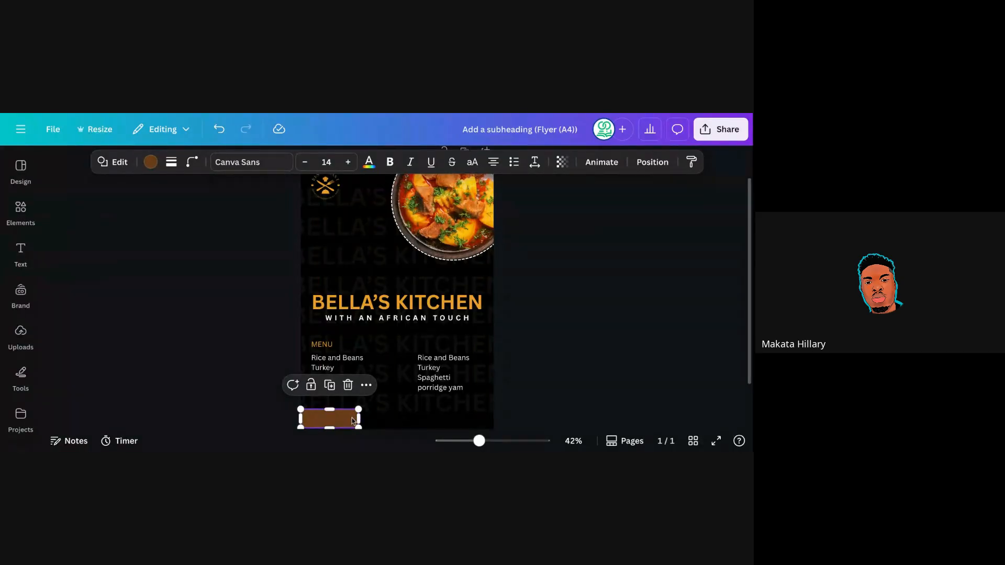
pyautogui.moveTo(358, 419); pyautogui.dragTo(453, 421)
pyautogui.click(526, 341)
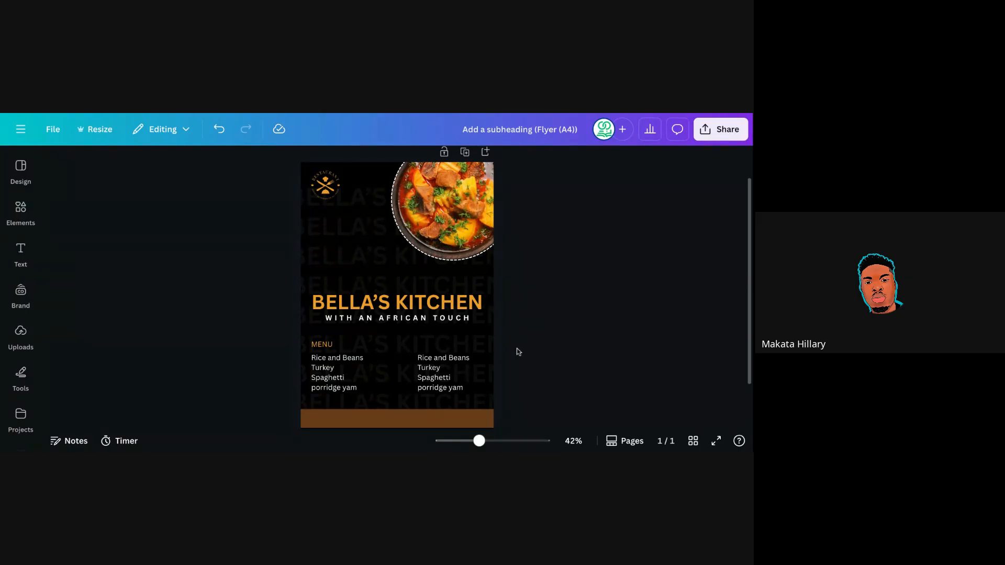
# Recolour the brown bottom bar orange.
pyautogui.click(400, 425)
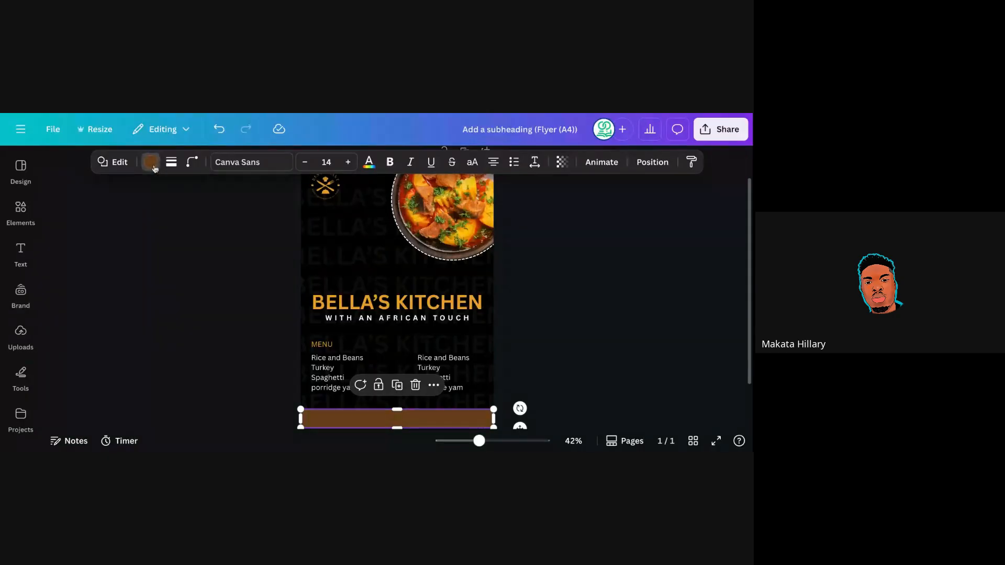
pyautogui.click(150, 163)
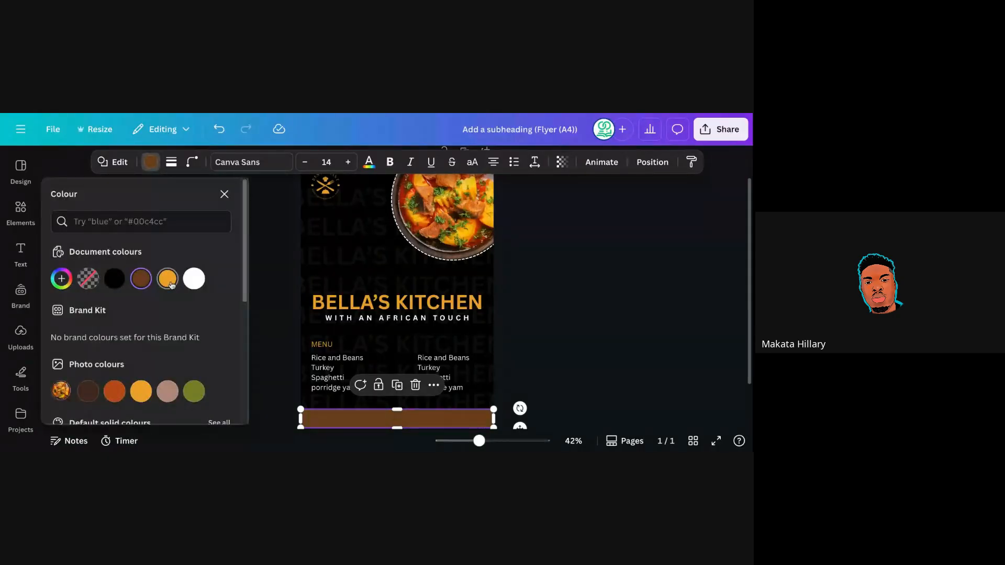
pyautogui.click(170, 284)
pyautogui.click(505, 276)
pyautogui.click(505, 276)
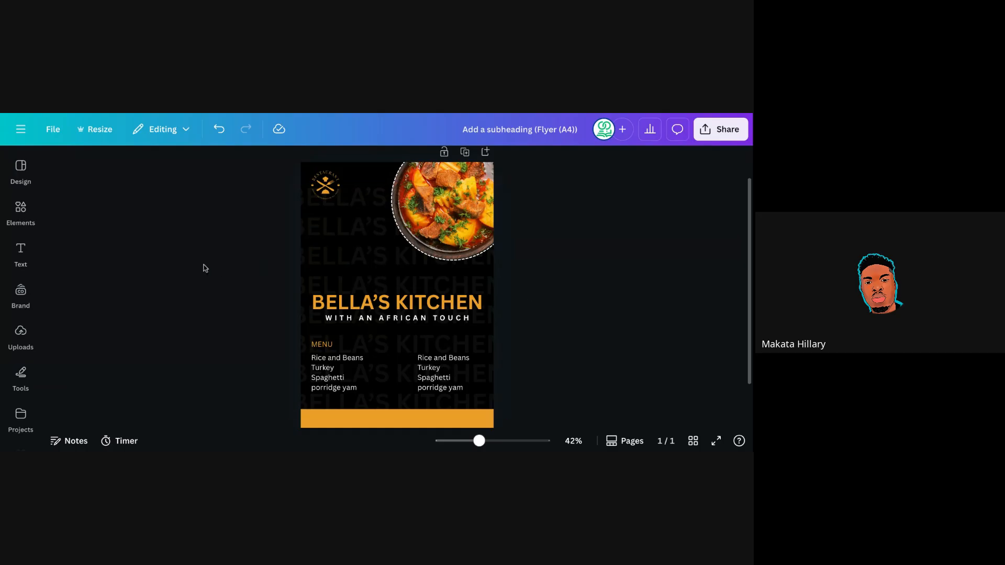
# Search the Elements library for 'shape'.
pyautogui.click(37, 213)
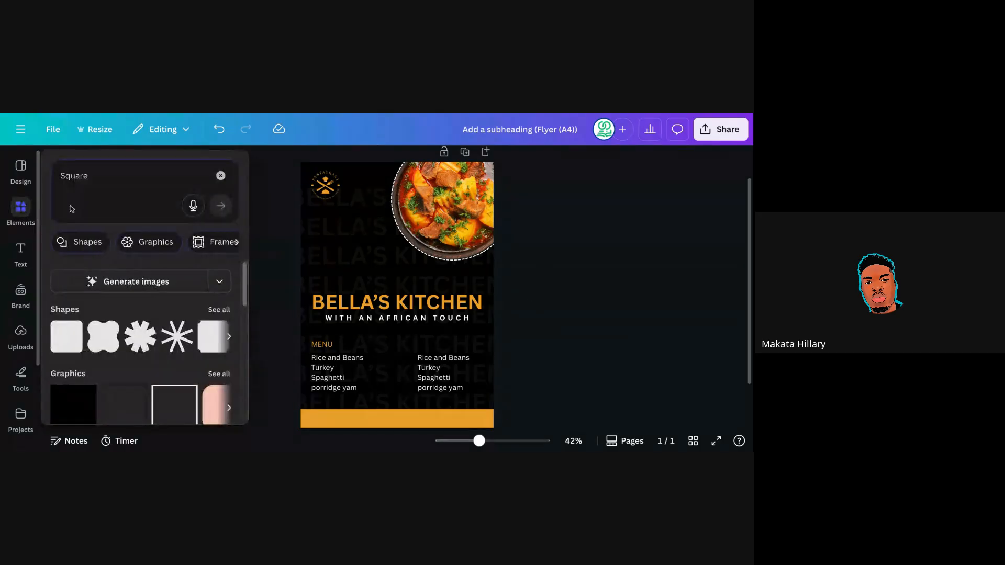
pyautogui.click(85, 181)
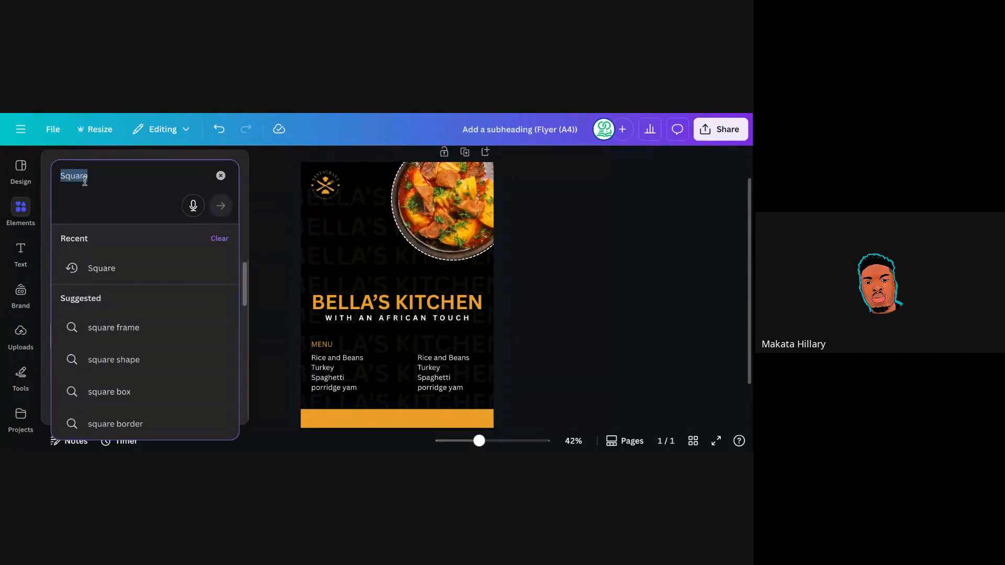
pyautogui.press('BackSpace')
pyautogui.write('sh')
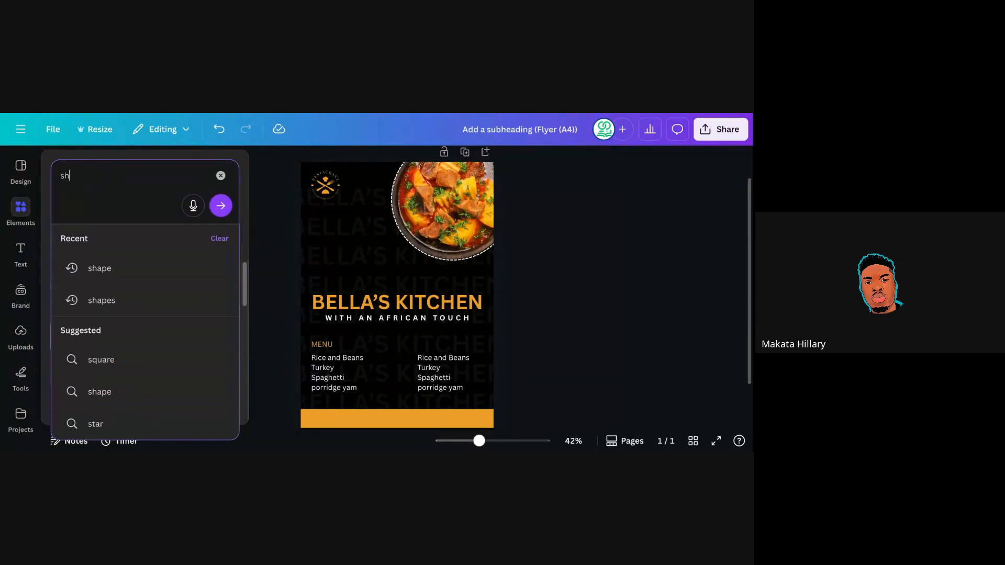
pyautogui.write('ape')
pyautogui.press('Return')
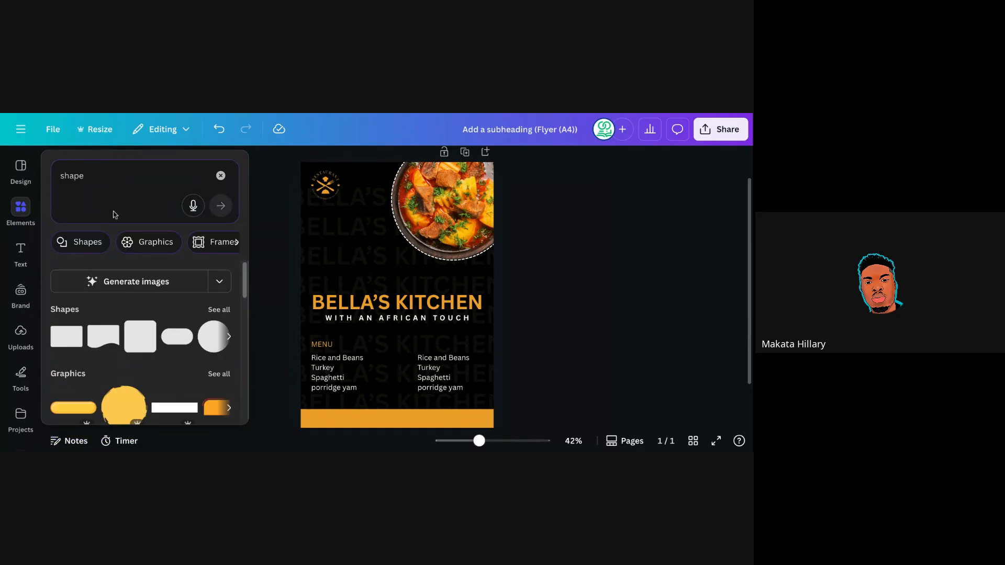
# Open the See all view for Shapes and scroll down through the shape results.
pyautogui.click(223, 310)
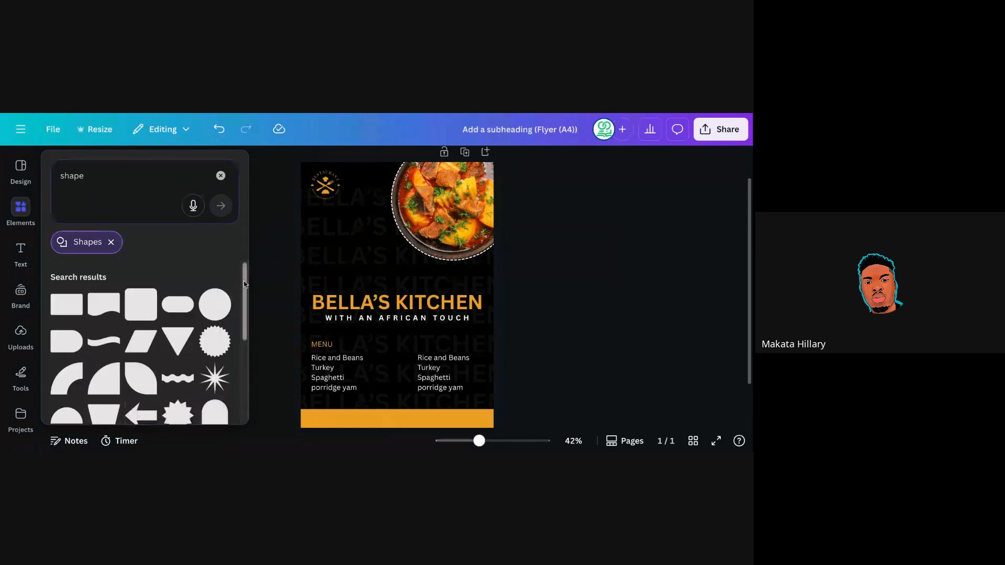
pyautogui.moveTo(244, 284); pyautogui.dragTo(250, 328)
pyautogui.scroll(-3, 228, 339)
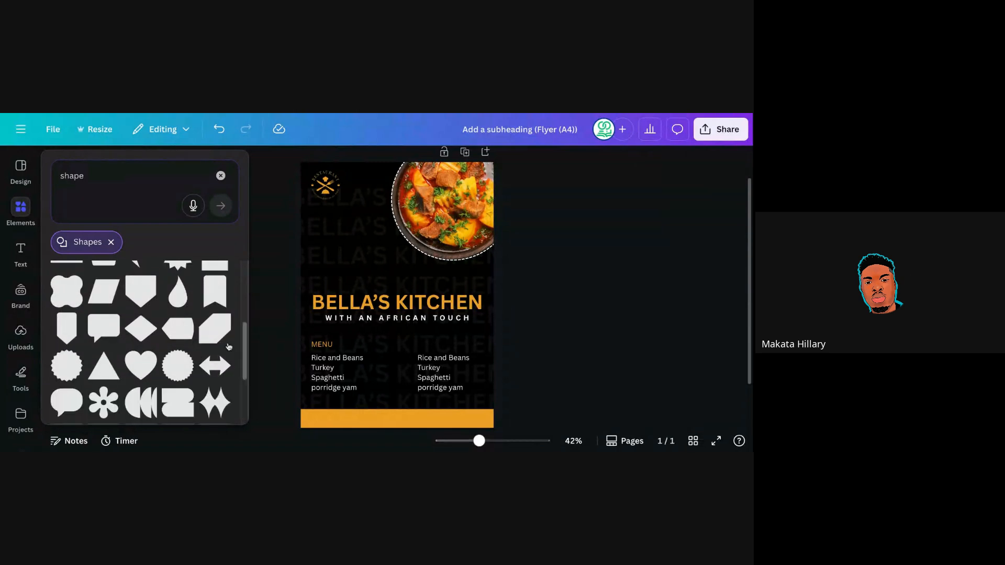
pyautogui.moveTo(244, 338); pyautogui.dragTo(248, 396)
pyautogui.scroll(-1, 248, 396)
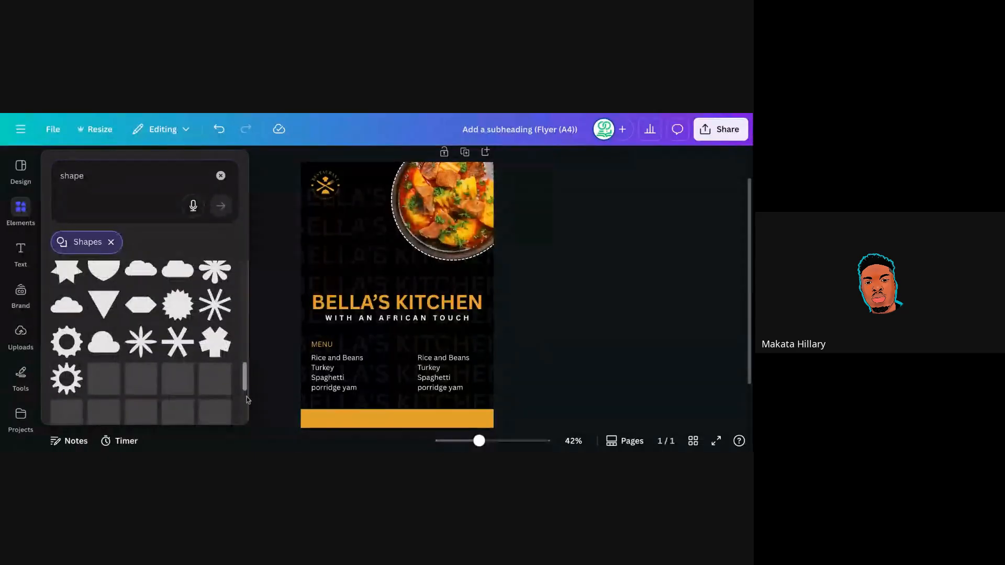
pyautogui.scroll(-2, 248, 402)
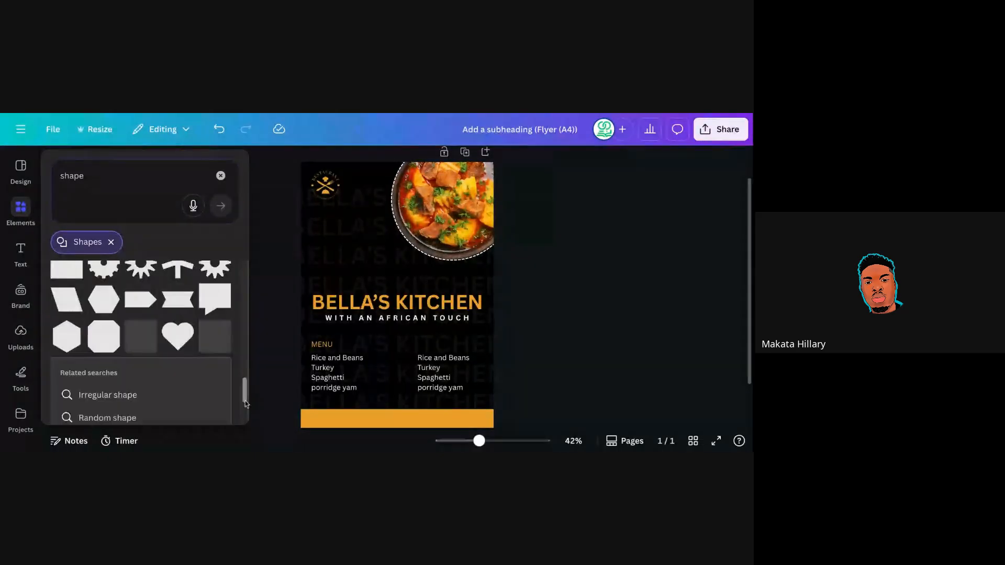
# Add a white right-pointing arrow tag shape and position it above the heading.
pyautogui.click(136, 310)
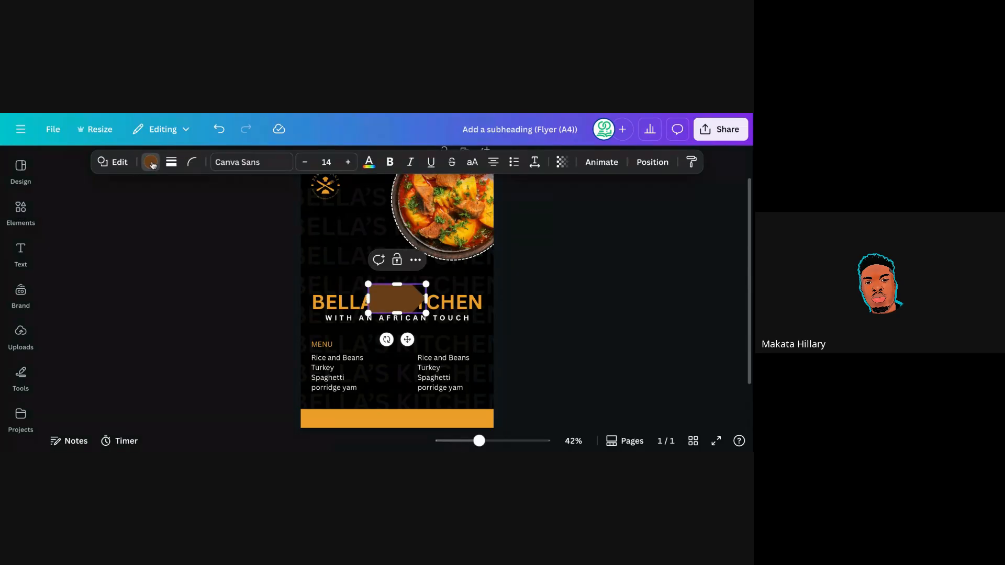
pyautogui.click(151, 162)
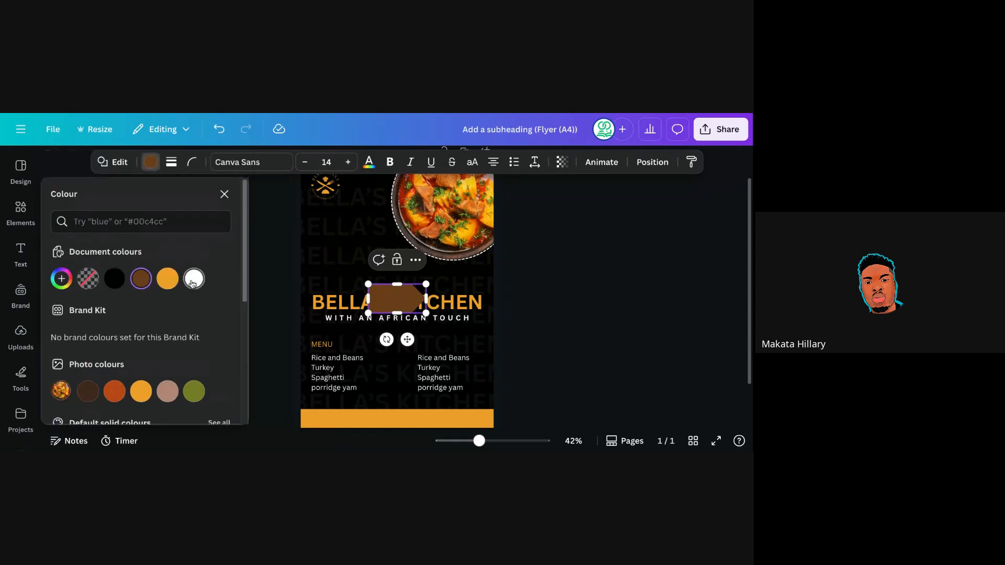
pyautogui.click(193, 280)
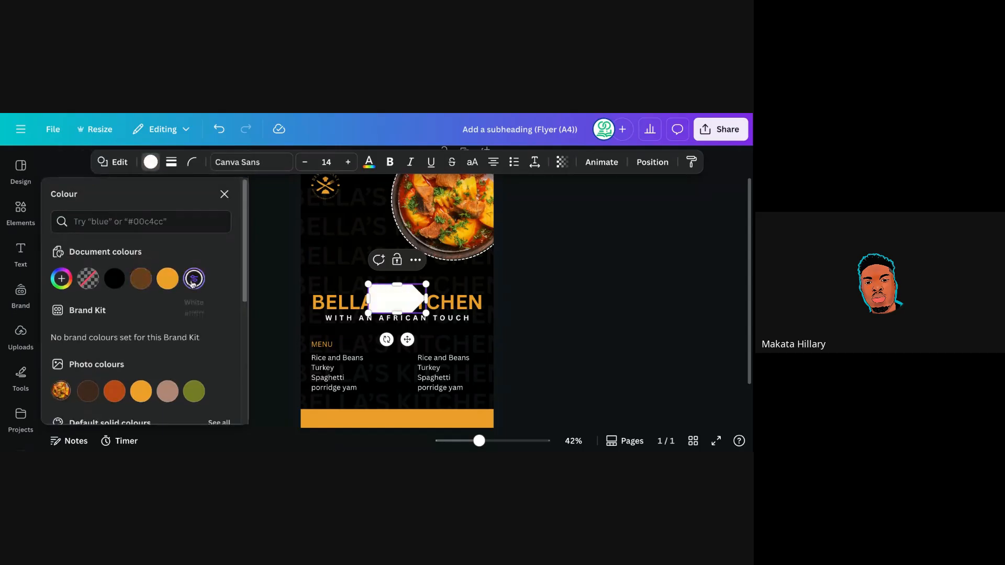
pyautogui.click(517, 276)
pyautogui.click(518, 277)
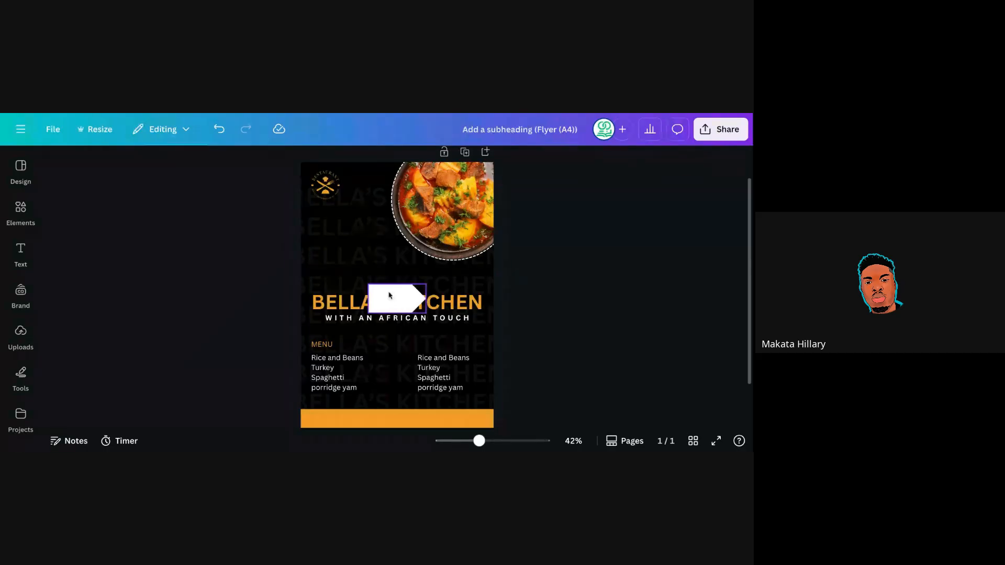
pyautogui.moveTo(389, 295); pyautogui.dragTo(361, 255)
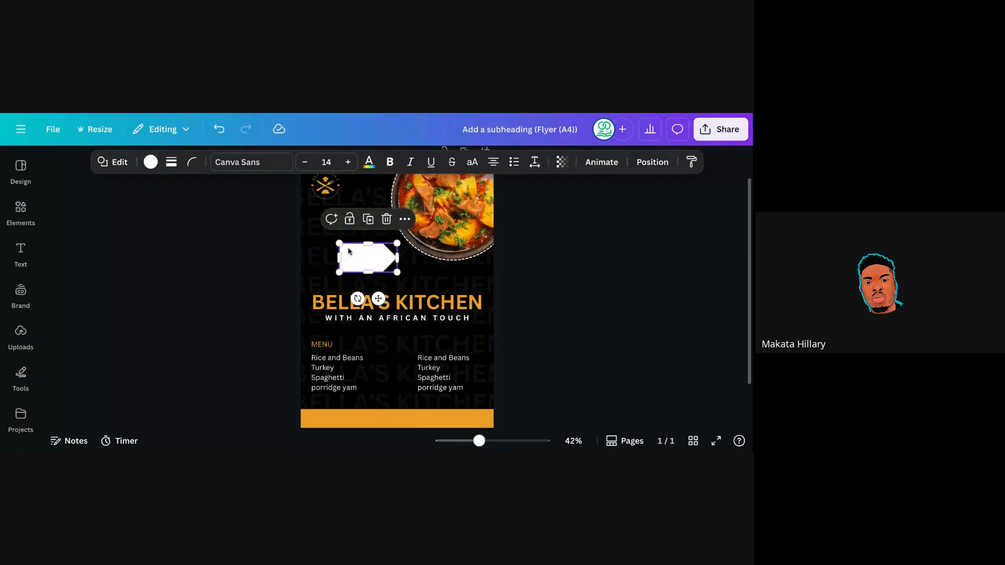
pyautogui.click(520, 265)
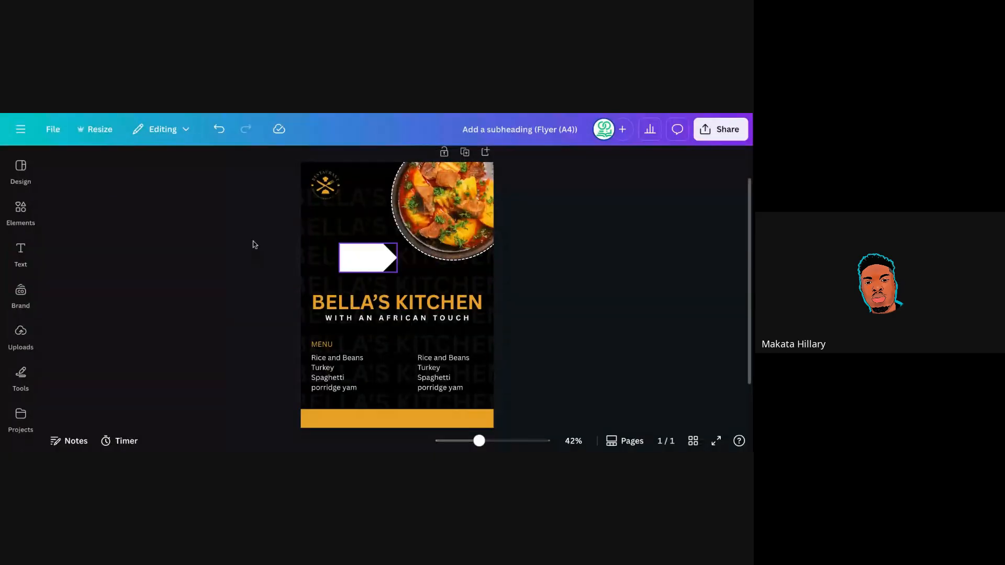
# Add a white pill shape and place it above KITCHEN beside the arrow tag.
pyautogui.click(21, 210)
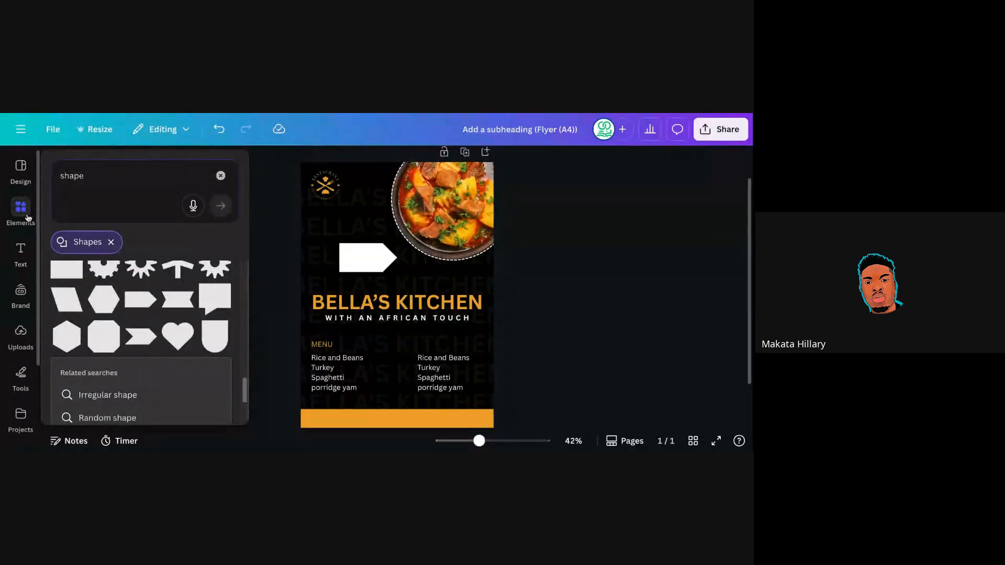
pyautogui.moveTo(244, 392); pyautogui.dragTo(241, 285)
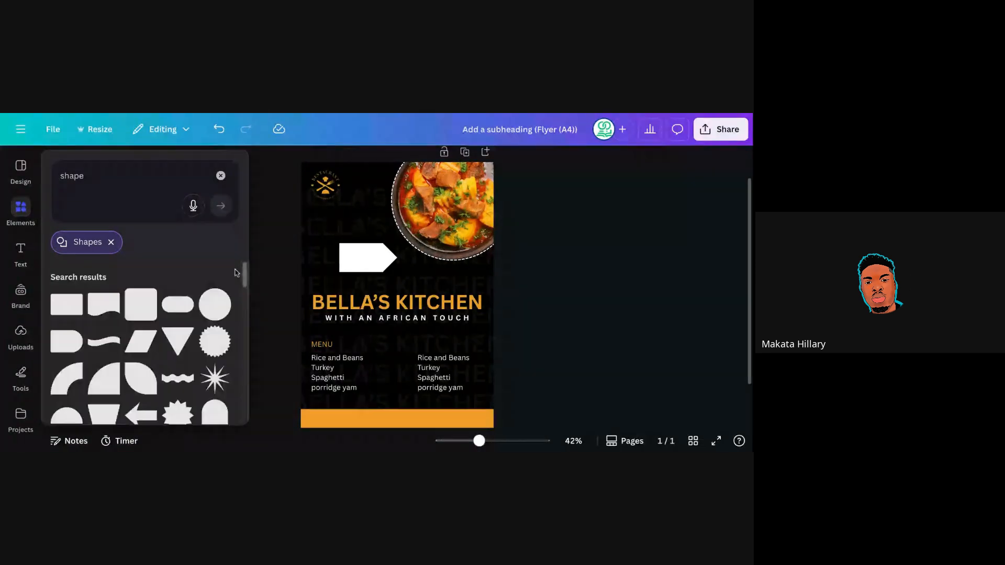
pyautogui.click(177, 305)
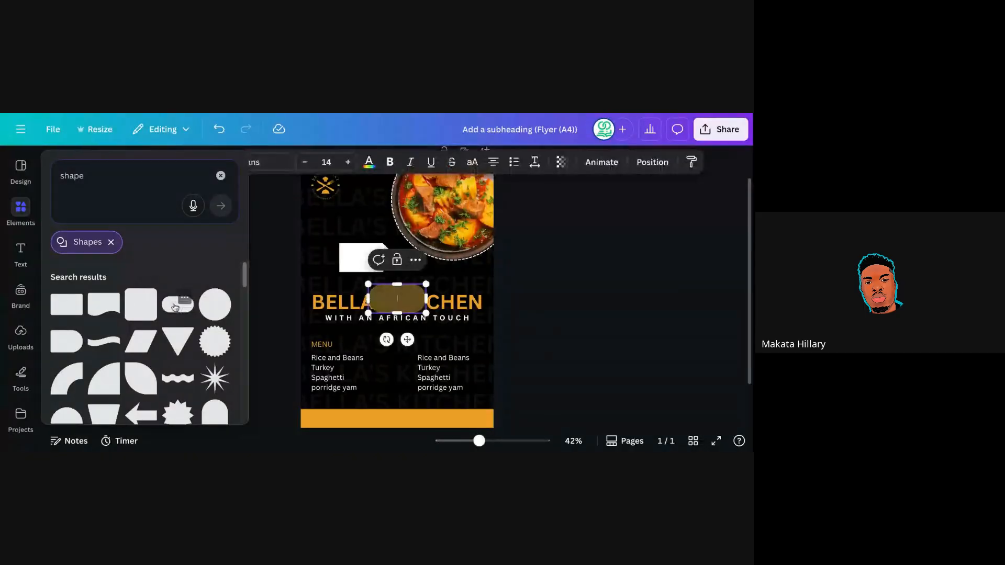
pyautogui.click(150, 162)
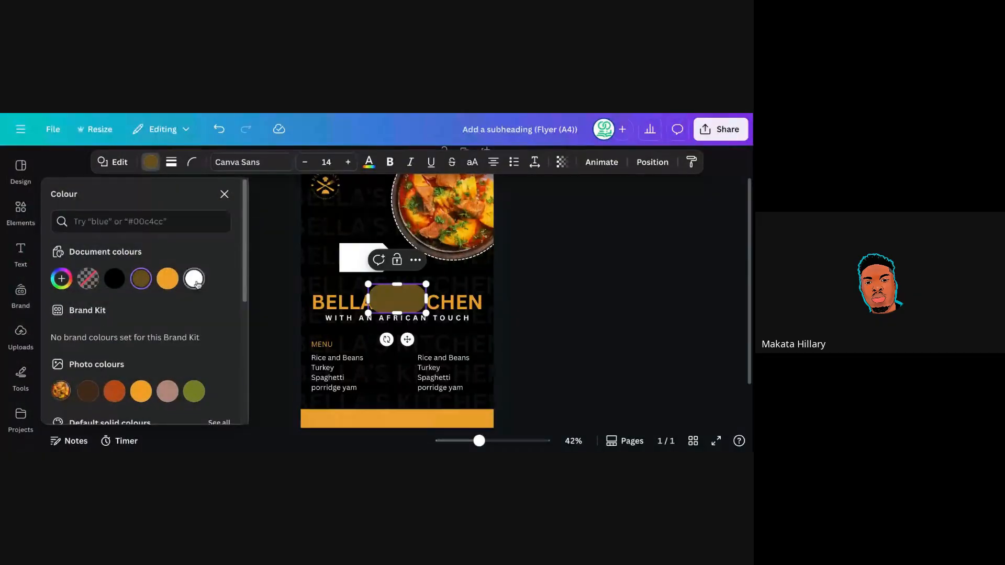
pyautogui.click(194, 279)
pyautogui.press('Escape')
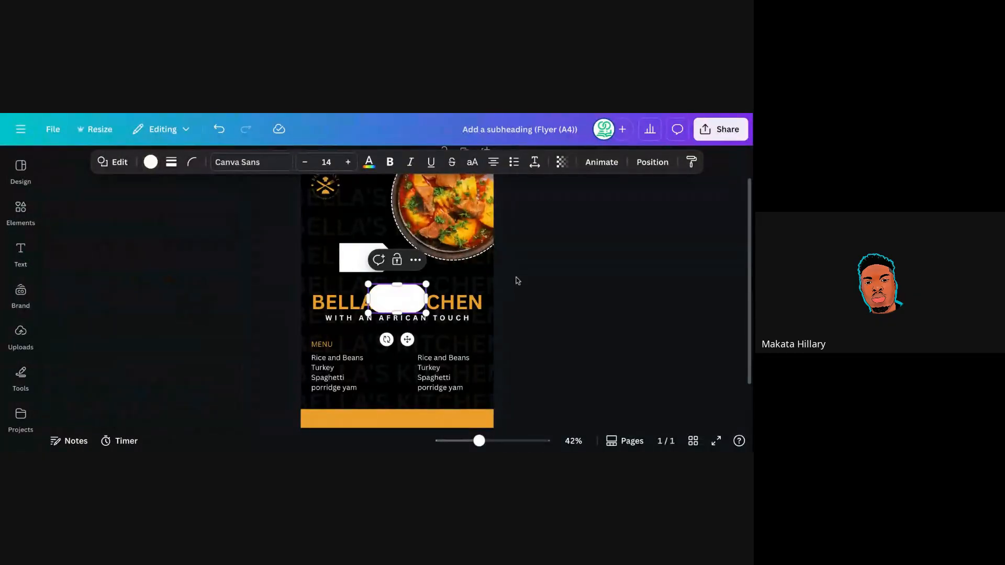
pyautogui.click(518, 280)
pyautogui.moveTo(409, 298); pyautogui.dragTo(439, 276)
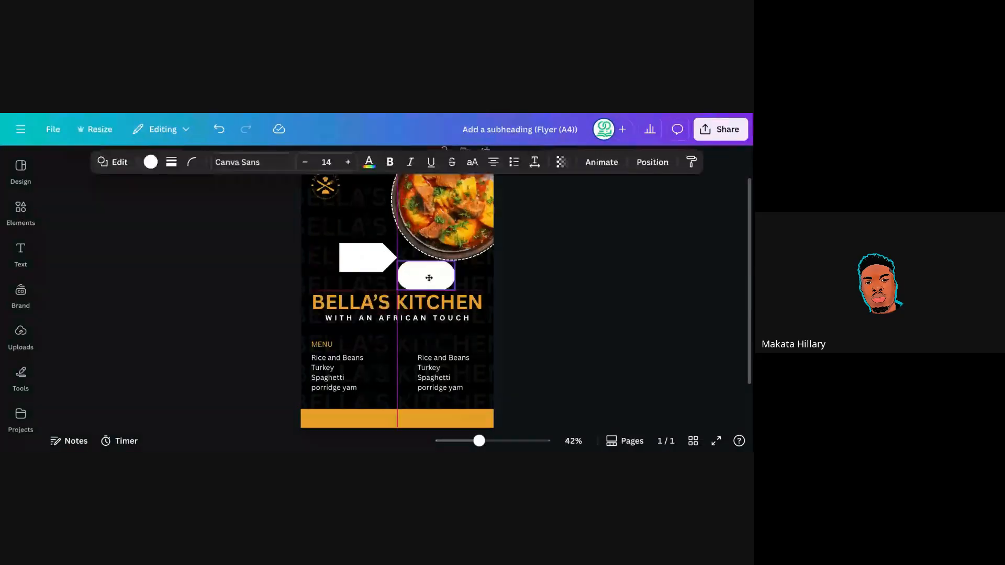
pyautogui.click(528, 287)
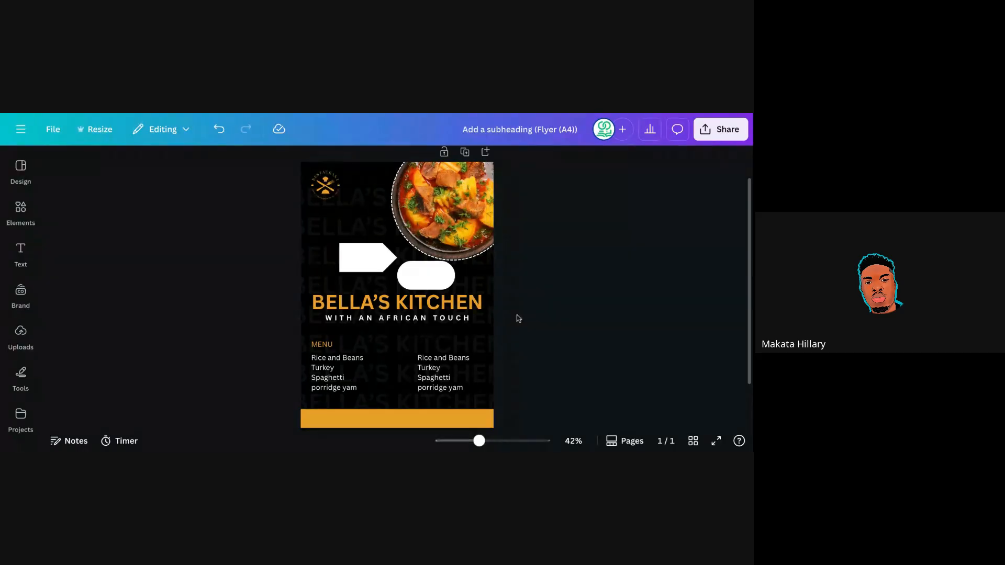
# Delete the white arrow shape and flatten the white pill into a thinner bar.
pyautogui.click(360, 268)
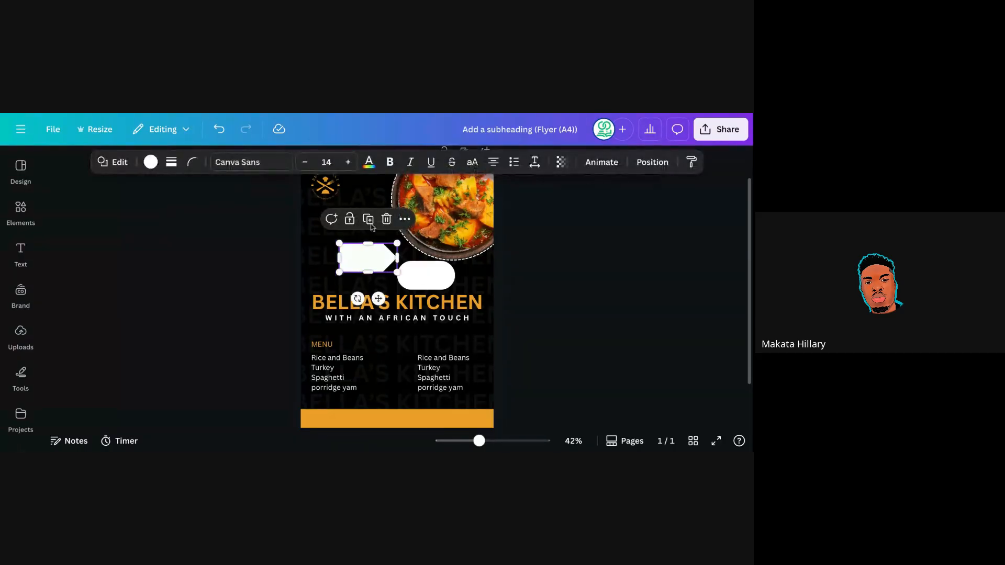
pyautogui.press('Delete')
pyautogui.click(423, 276)
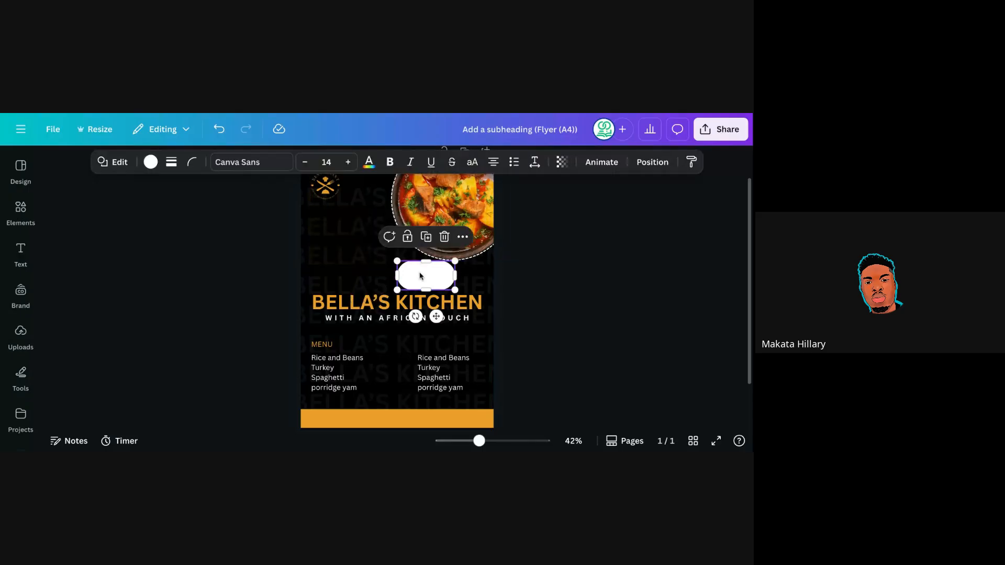
pyautogui.moveTo(424, 263); pyautogui.dragTo(361, 425)
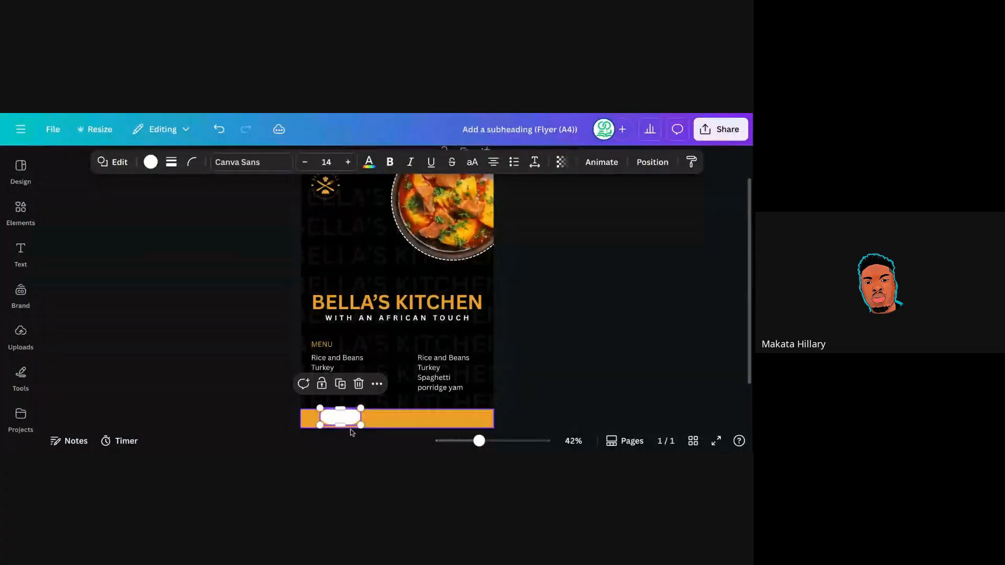
# Undo five changes to bring back the white arrow, then delete the white pill with the trash icon.
pyautogui.click(219, 129)
pyautogui.click(219, 130)
pyautogui.click(219, 129)
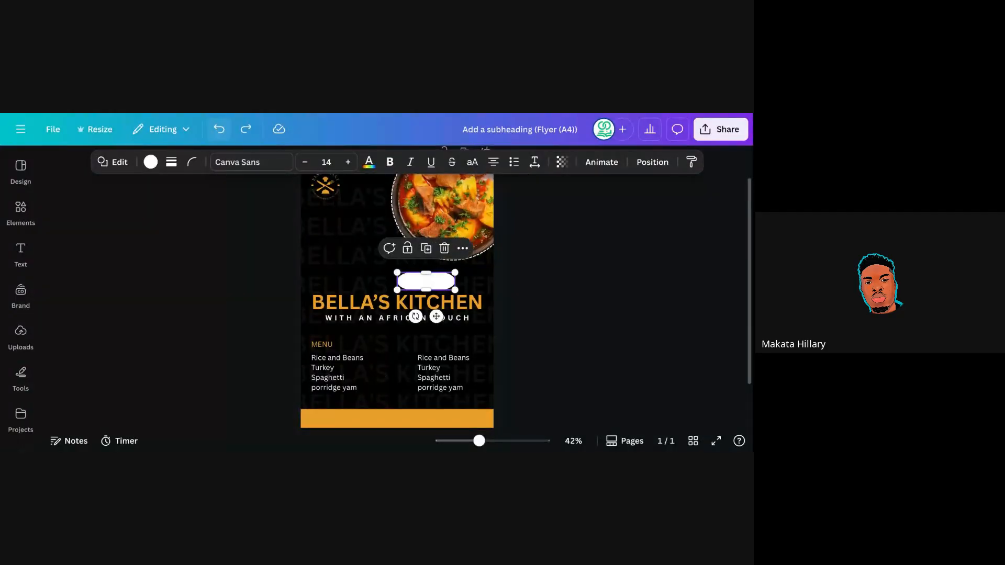
pyautogui.click(219, 129)
pyautogui.click(219, 129)
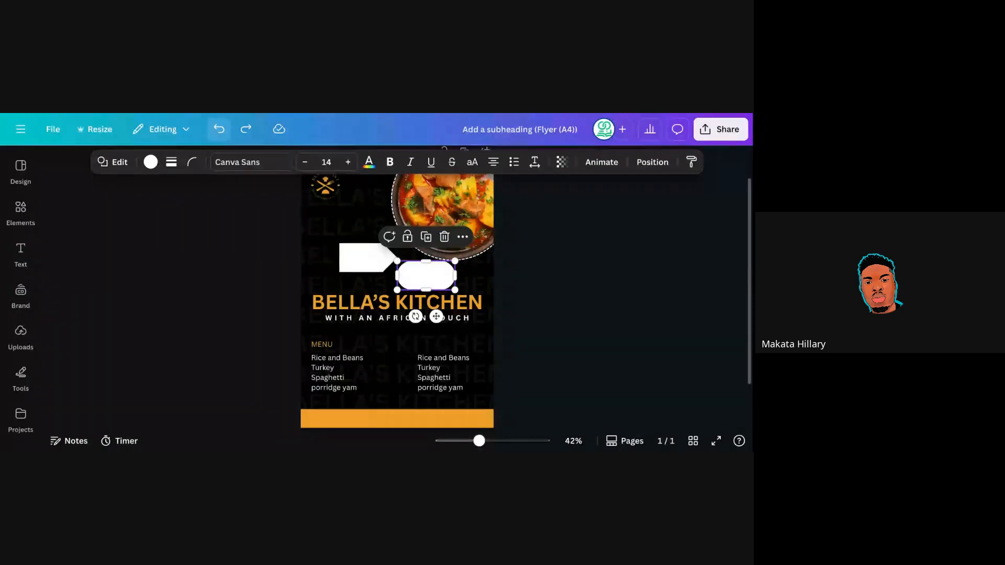
pyautogui.click(445, 237)
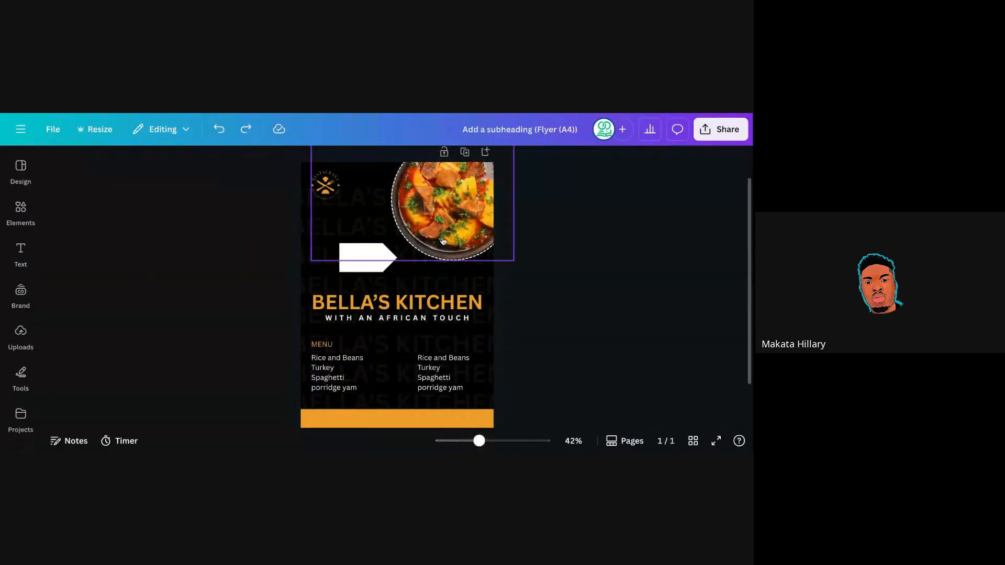
pyautogui.click(367, 270)
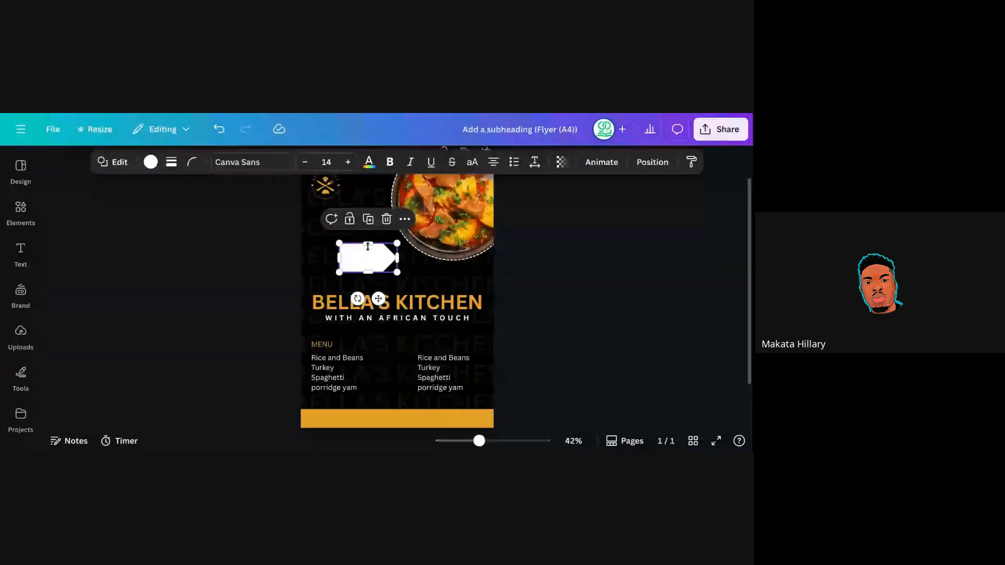
# Flatten the white arrow into a thin strip and nudge the orange bar down to the page bottom.
pyautogui.moveTo(368, 246); pyautogui.dragTo(459, 426)
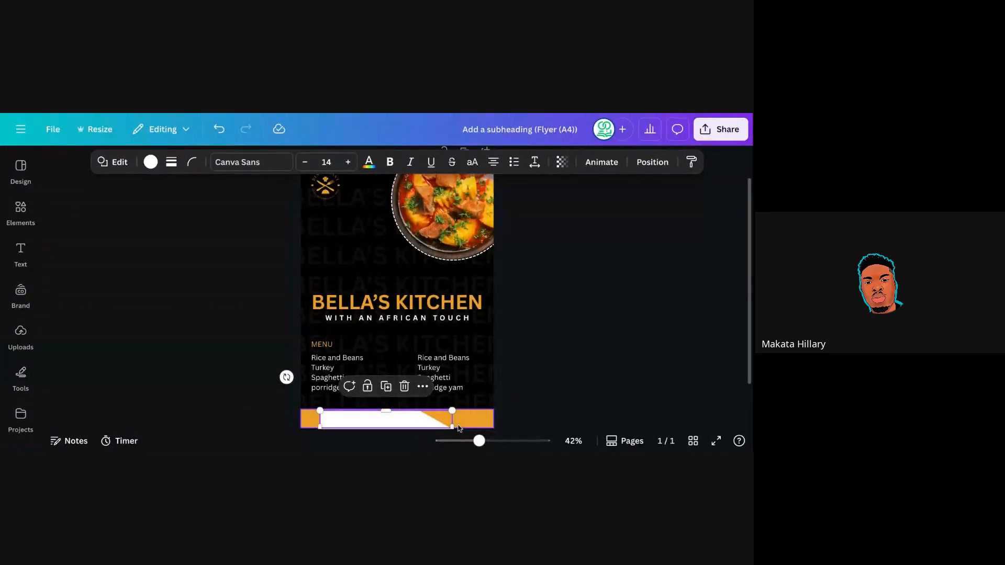
pyautogui.click(540, 318)
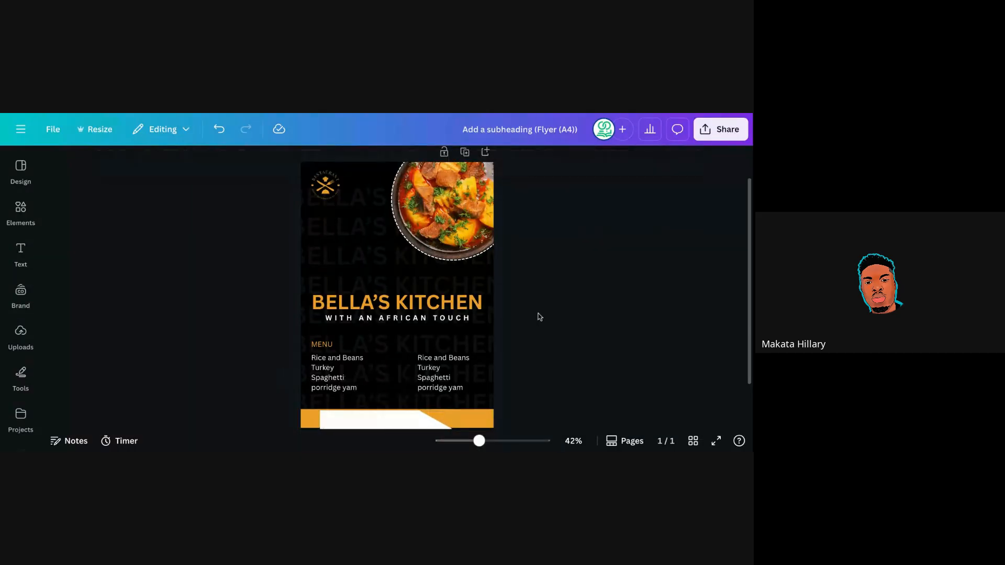
pyautogui.click(472, 418)
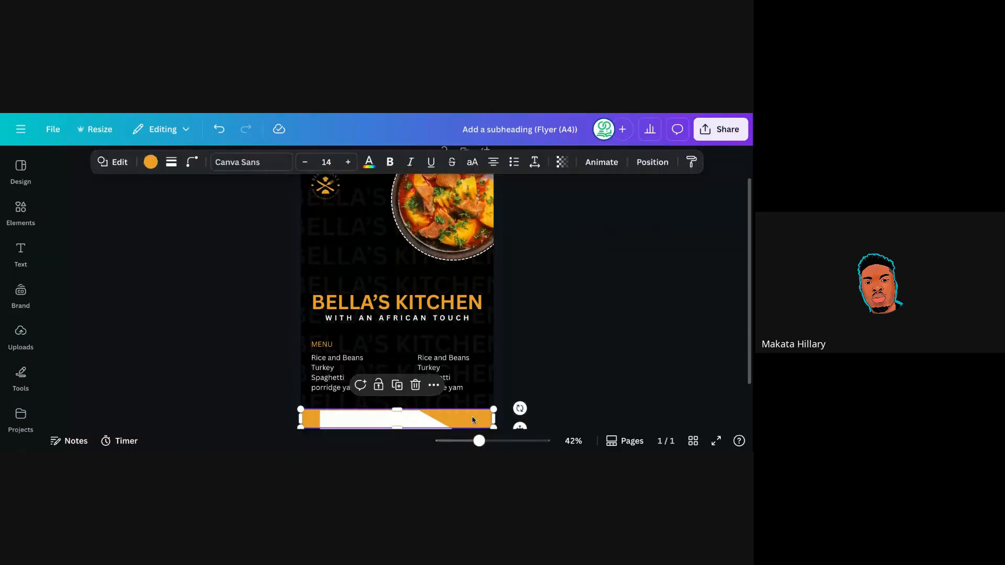
pyautogui.moveTo(472, 418); pyautogui.dragTo(473, 419)
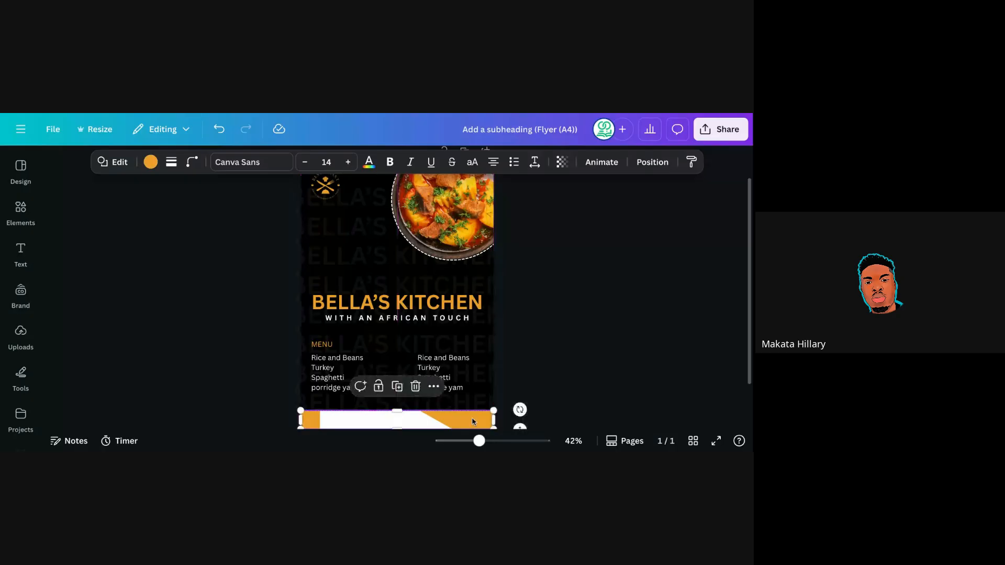
pyautogui.click(558, 325)
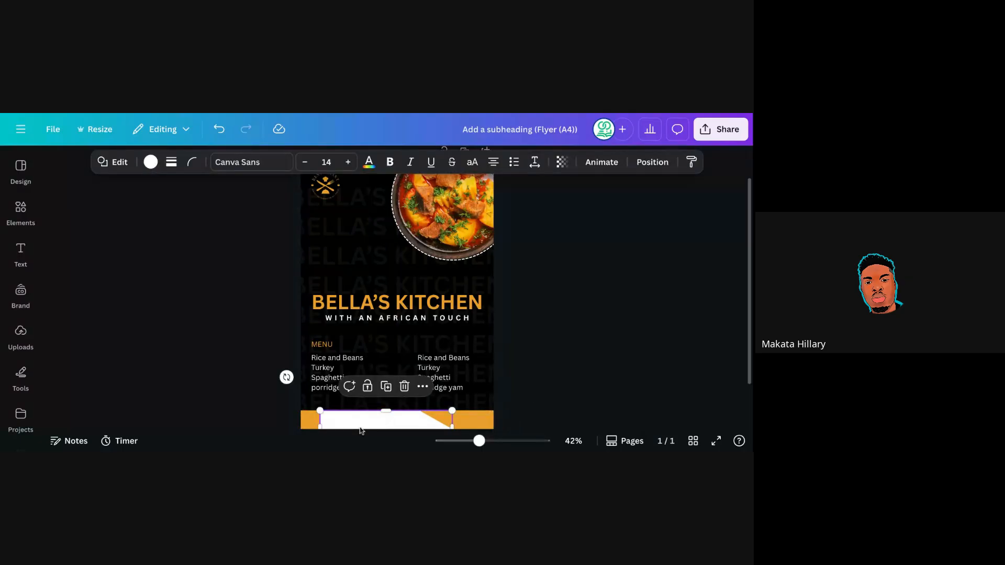
# Place the white tag, about 131 by 40.5, at the left end of the orange bottom bar.
pyautogui.click(516, 319)
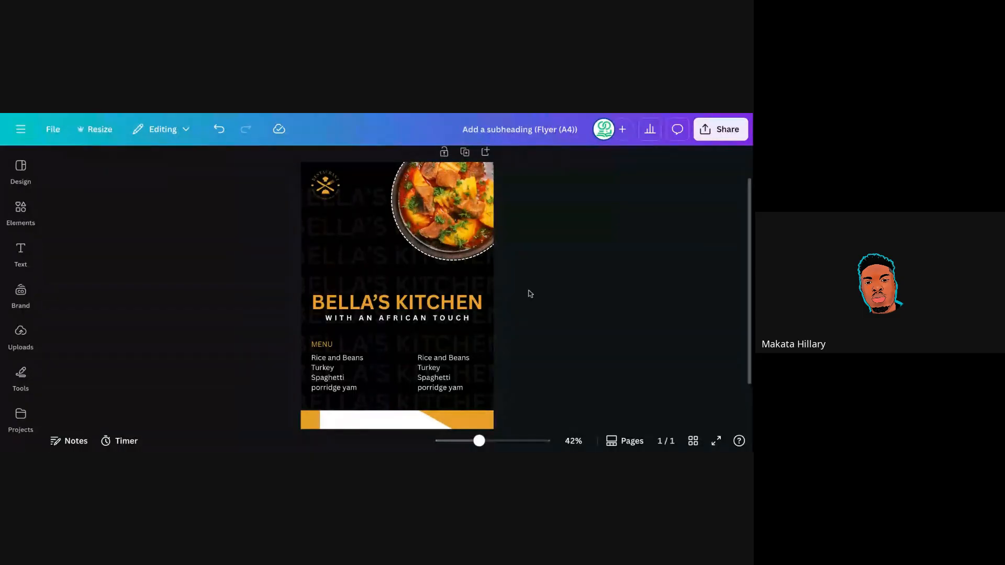
pyautogui.click(381, 425)
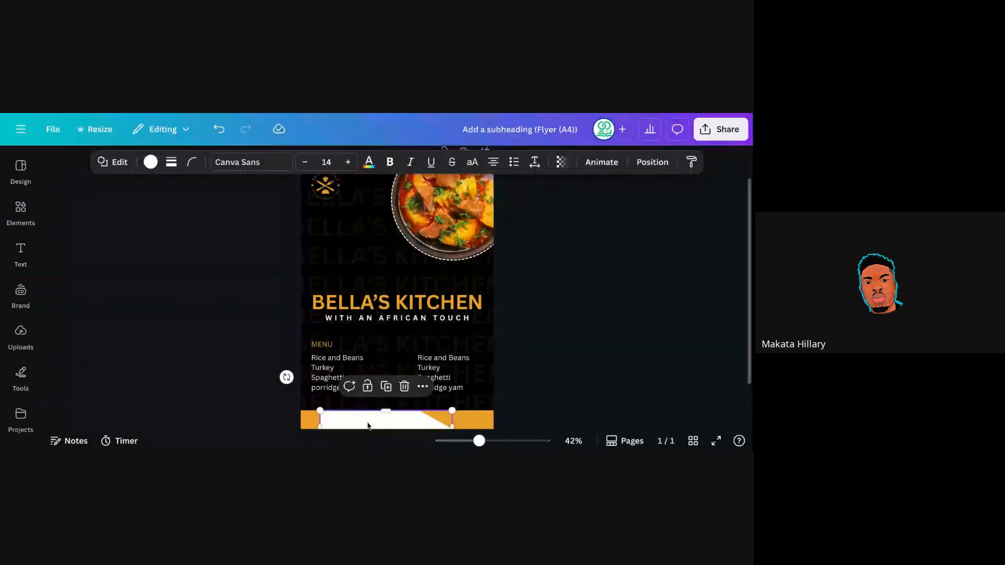
pyautogui.click(404, 387)
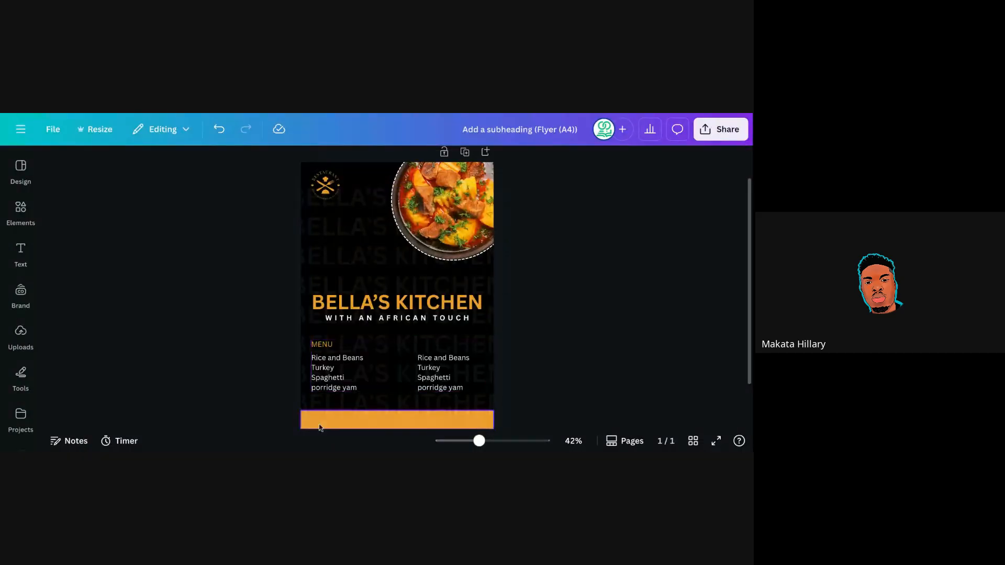
pyautogui.click(220, 130)
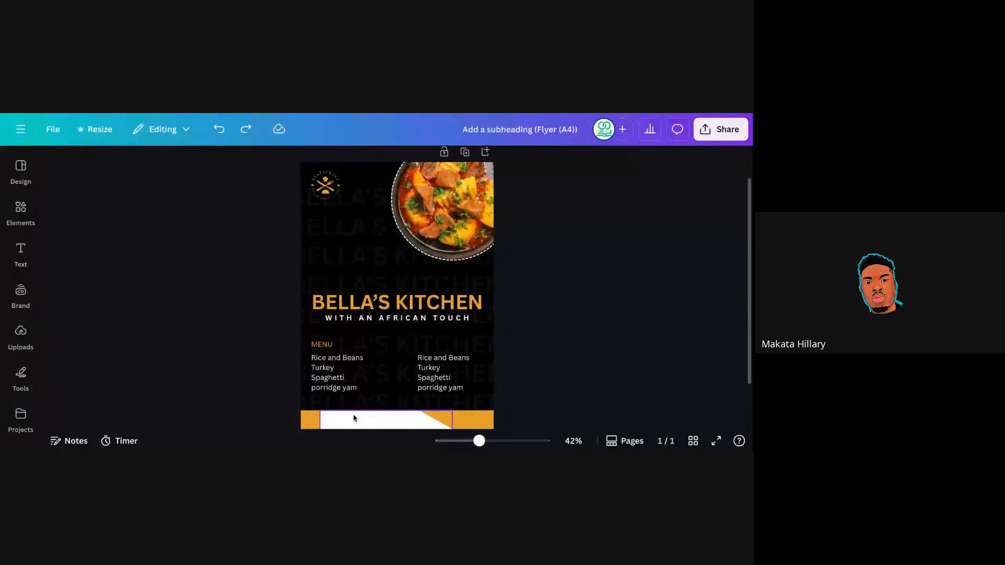
pyautogui.moveTo(383, 428); pyautogui.dragTo(369, 423)
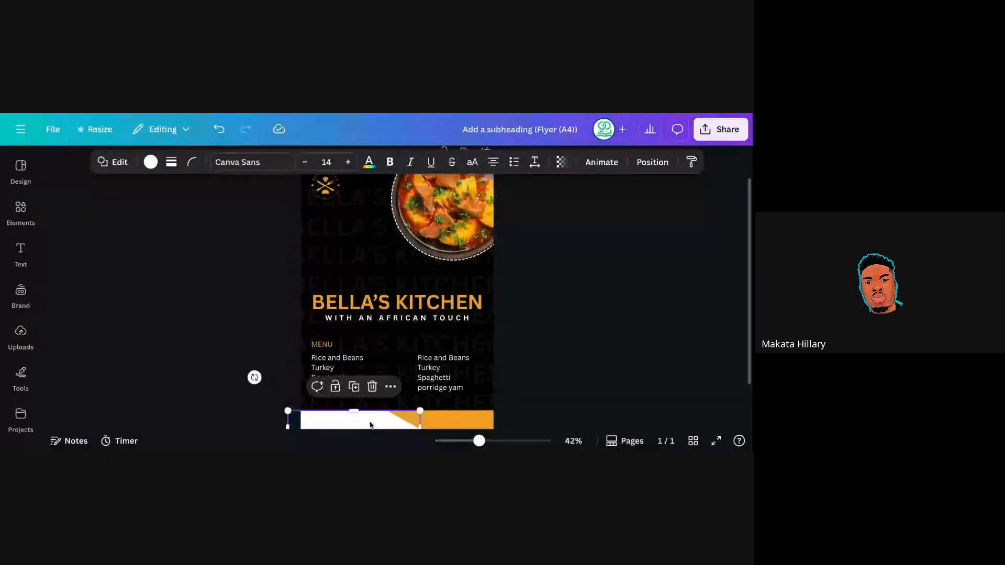
pyautogui.click(534, 345)
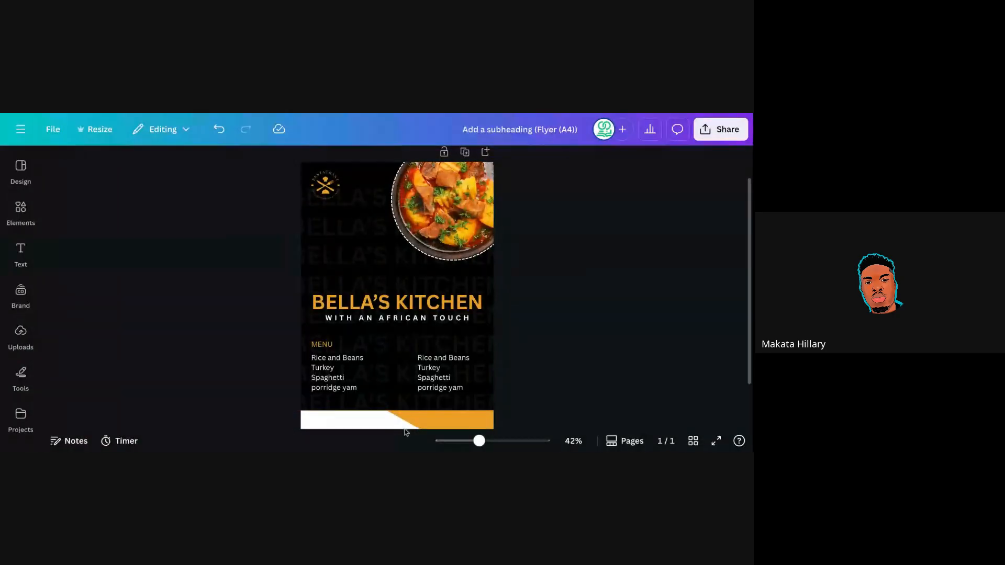
pyautogui.moveTo(401, 428); pyautogui.dragTo(421, 423)
pyautogui.click(538, 326)
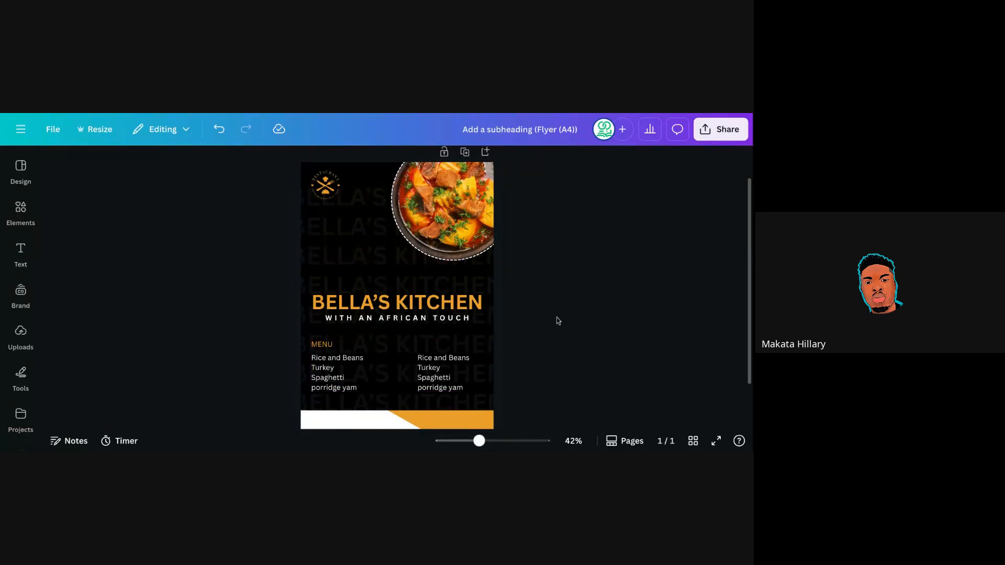
# Add a body text box and drag it down to the flyer's footer.
pyautogui.click(27, 258)
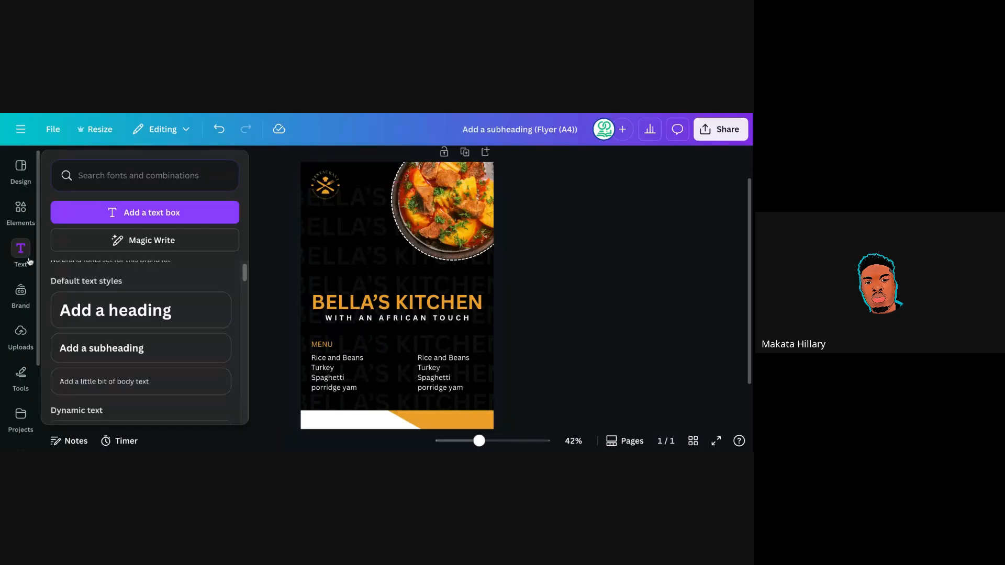
pyautogui.click(141, 384)
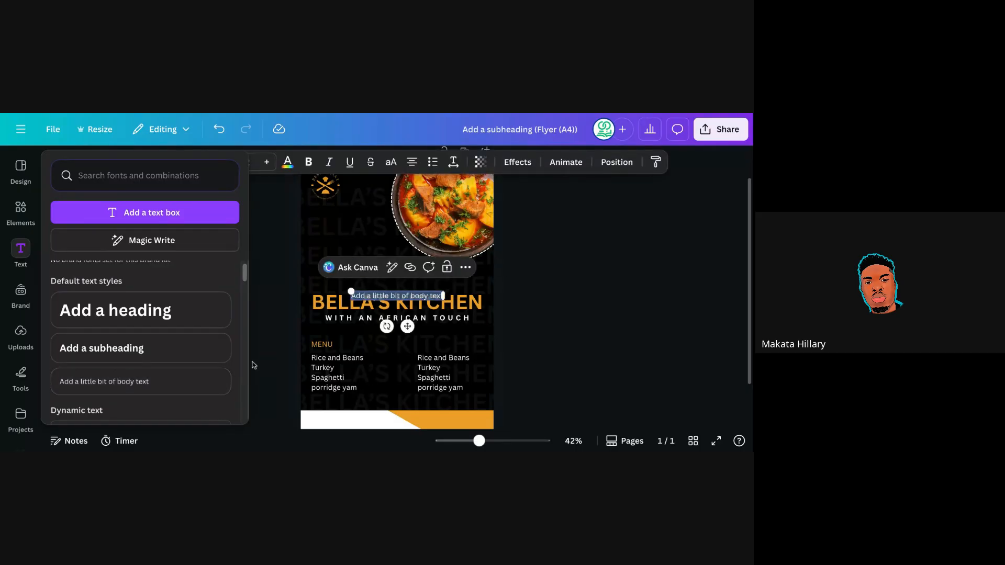
pyautogui.moveTo(407, 326); pyautogui.dragTo(413, 446)
pyautogui.click(513, 342)
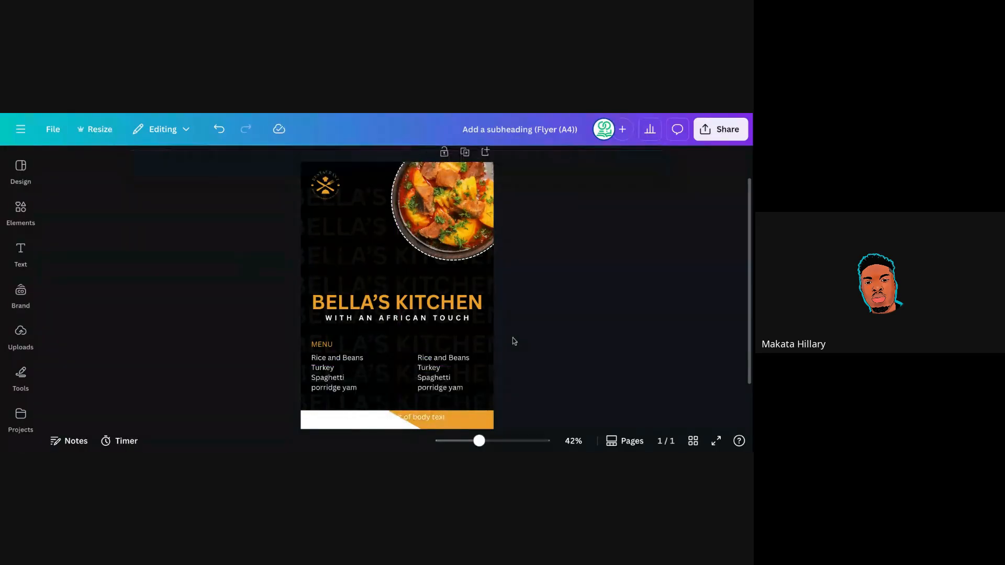
# Make the footer text black and shift it left onto the white strip.
pyautogui.doubleClick(422, 419)
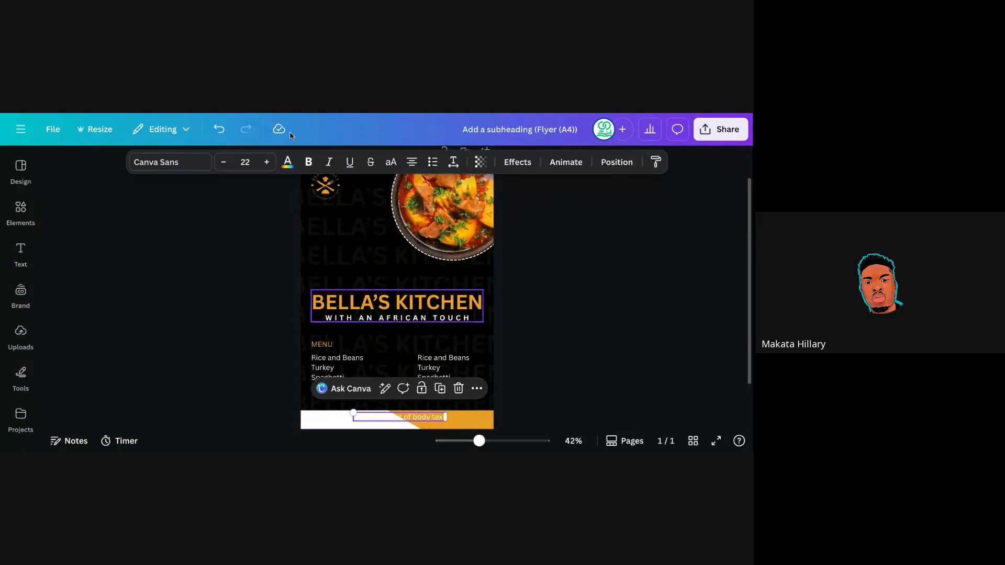
pyautogui.click(287, 162)
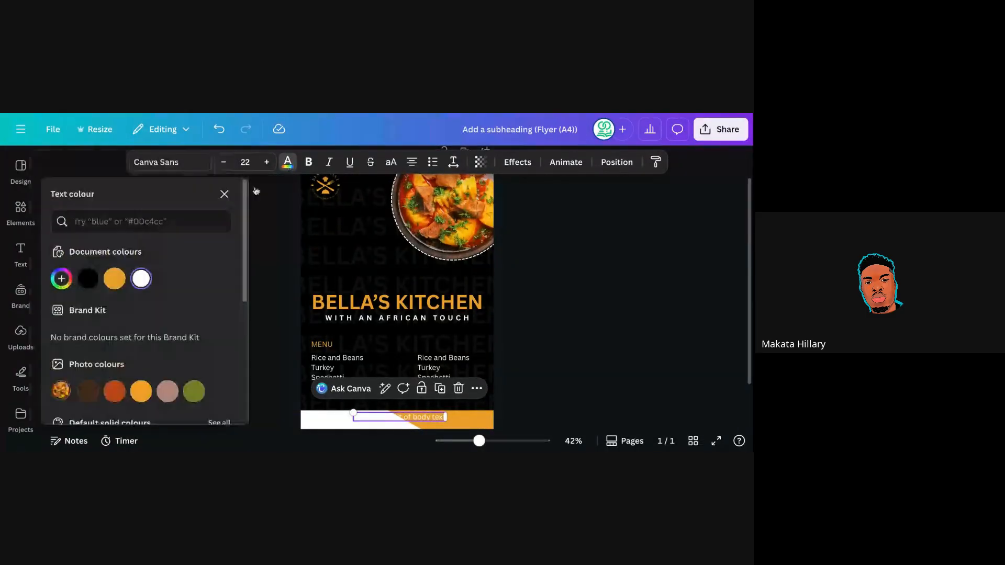
pyautogui.click(94, 283)
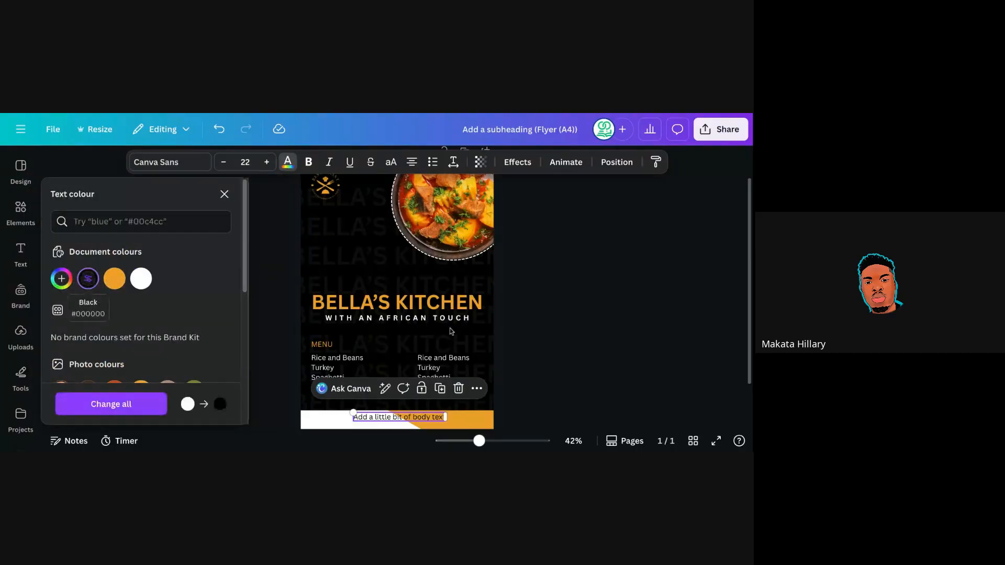
pyautogui.click(532, 281)
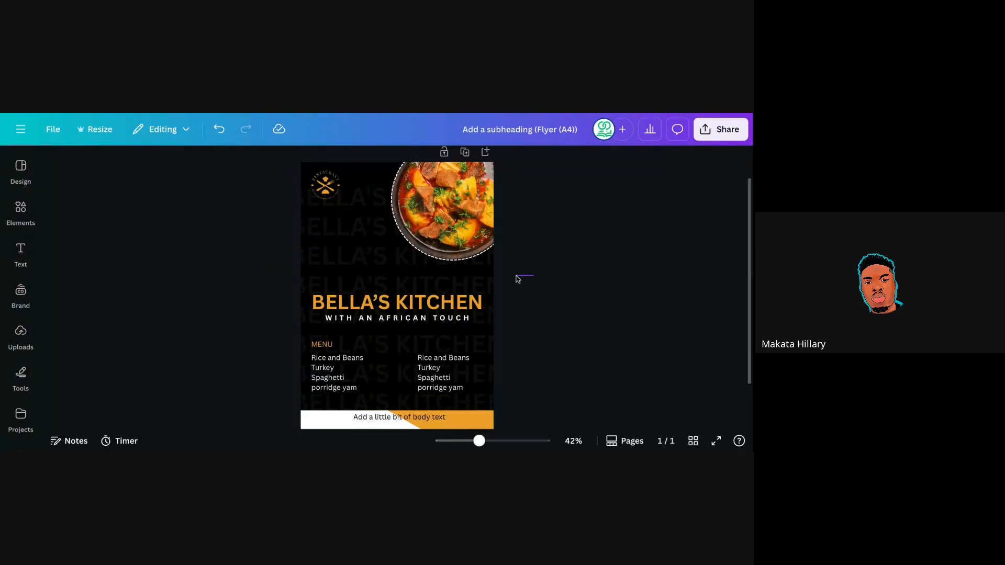
pyautogui.click(410, 422)
pyautogui.moveTo(410, 422); pyautogui.dragTo(366, 421)
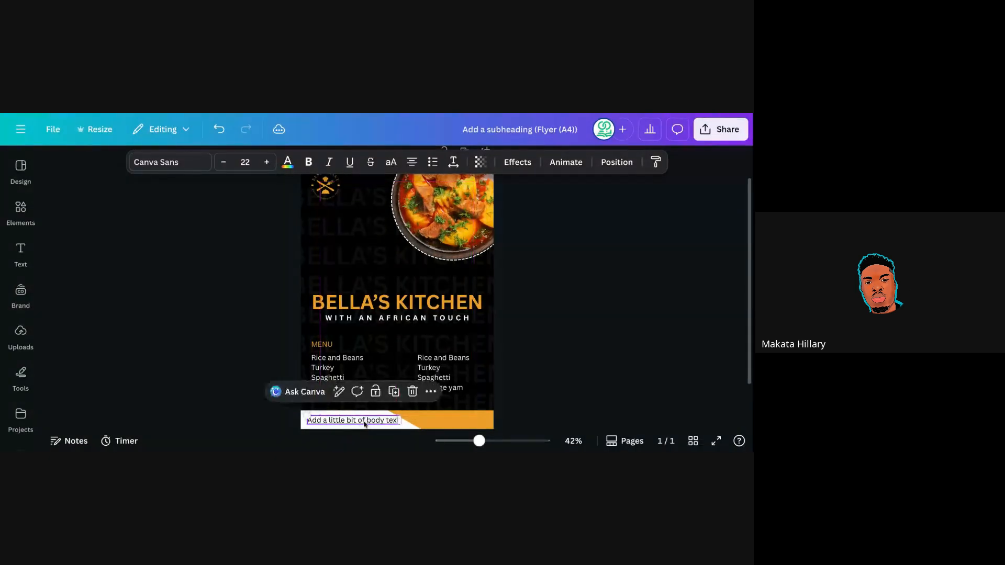
# Replace the placeholder footer text with 'Contact Us:'.
pyautogui.doubleClick(365, 420)
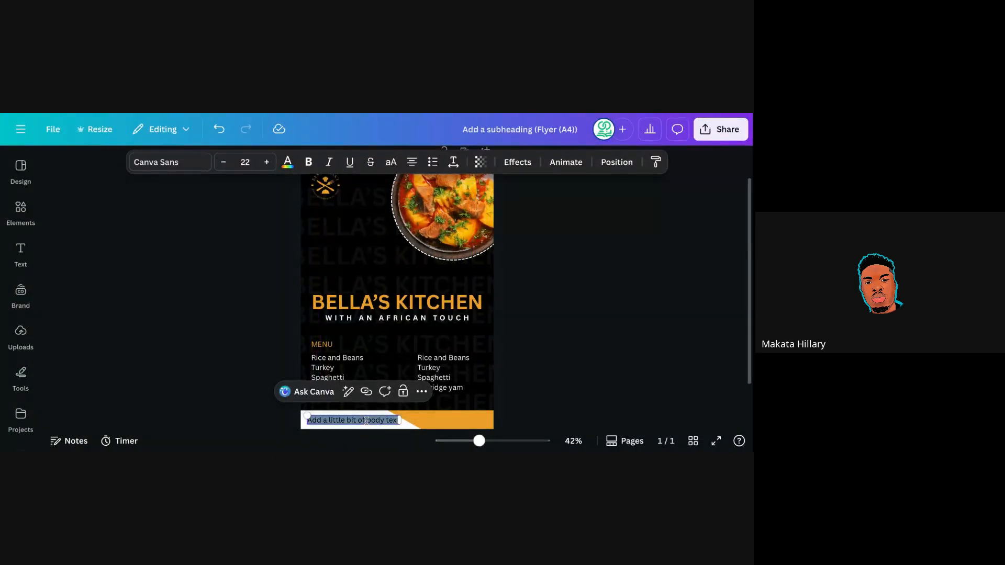
pyautogui.write('co')
pyautogui.press('BackSpace')
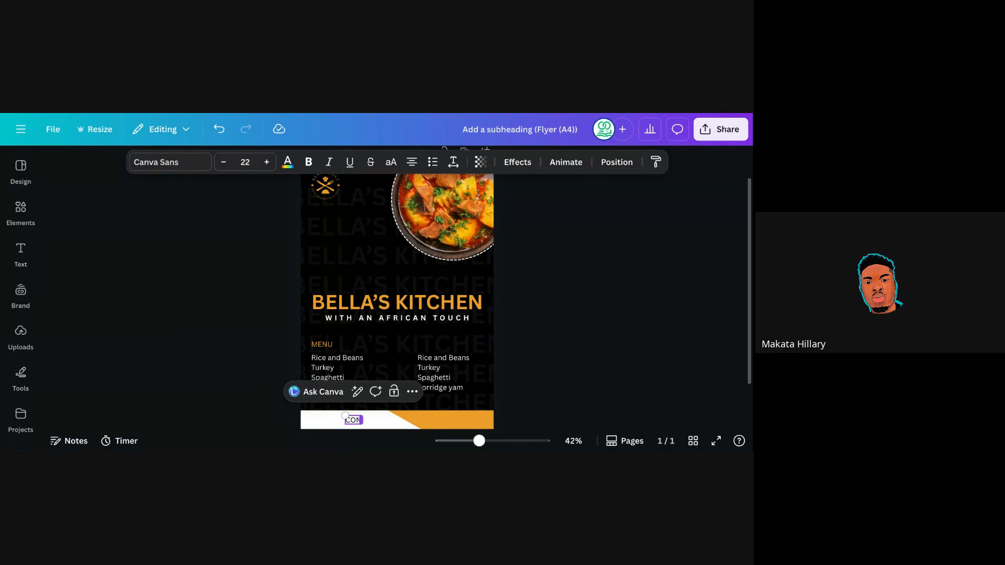
pyautogui.write('ontact Us:')
# Select all text in the right menu column, exit editing, then reselect the Contact Us box.
pyautogui.click(388, 442)
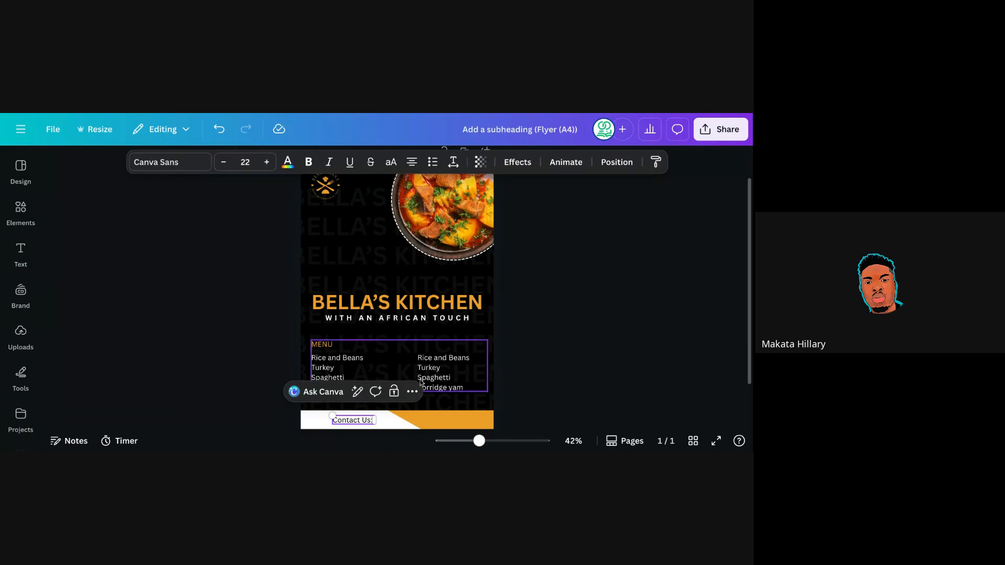
pyautogui.doubleClick(434, 369)
pyautogui.hotkey('ctrl', 'a')
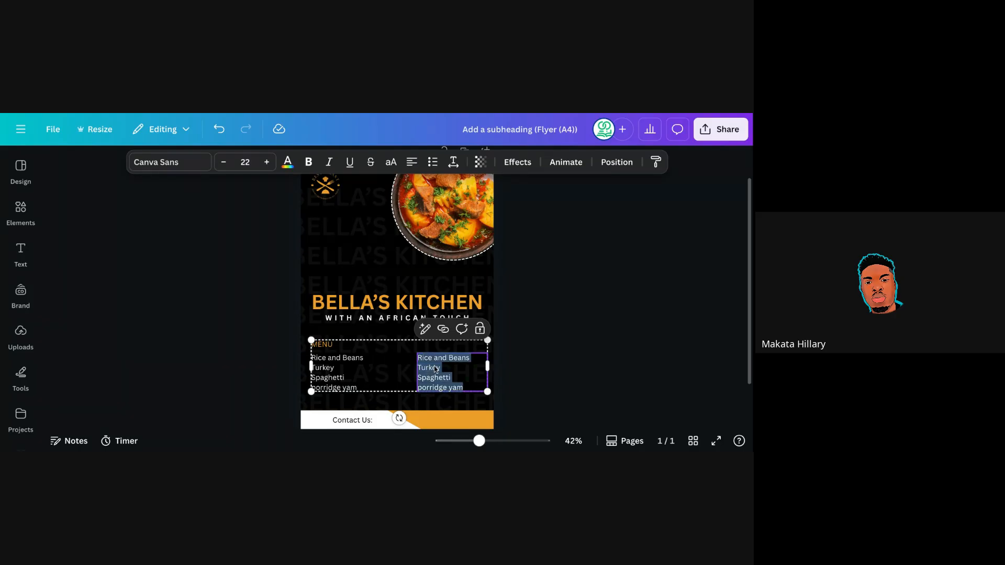
pyautogui.click(590, 429)
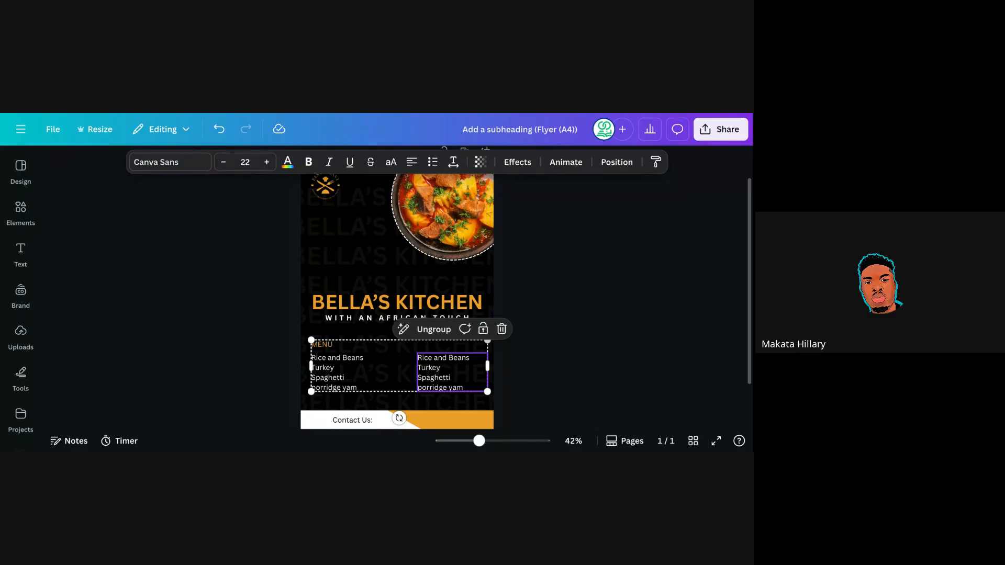
pyautogui.click(433, 368)
pyautogui.tripleClick(433, 369)
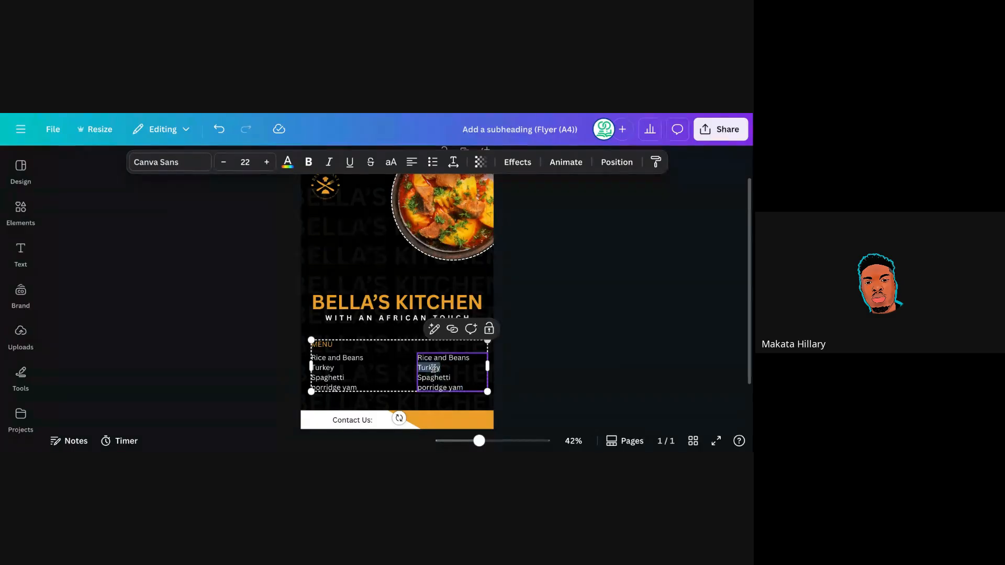
pyautogui.hotkey('ctrl', 'a')
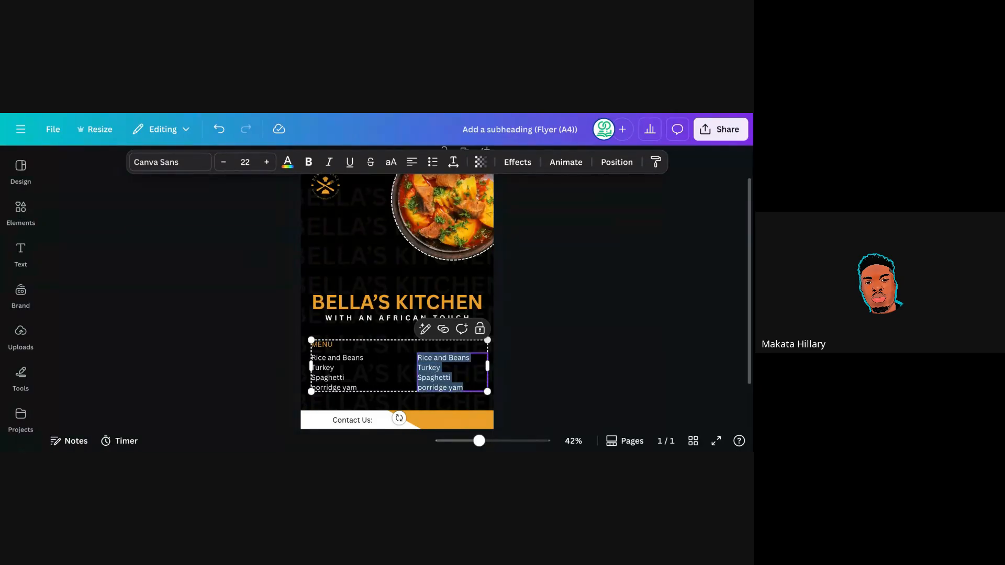
pyautogui.press('Escape')
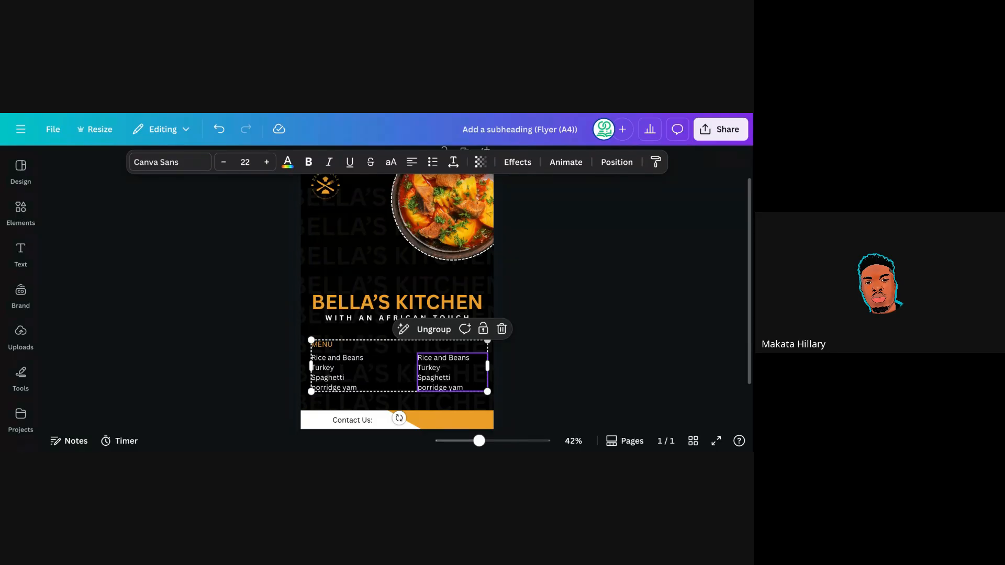
pyautogui.click(368, 421)
# Add the contact phone number after 'Contact Us:' in the footer text.
pyautogui.click(570, 358)
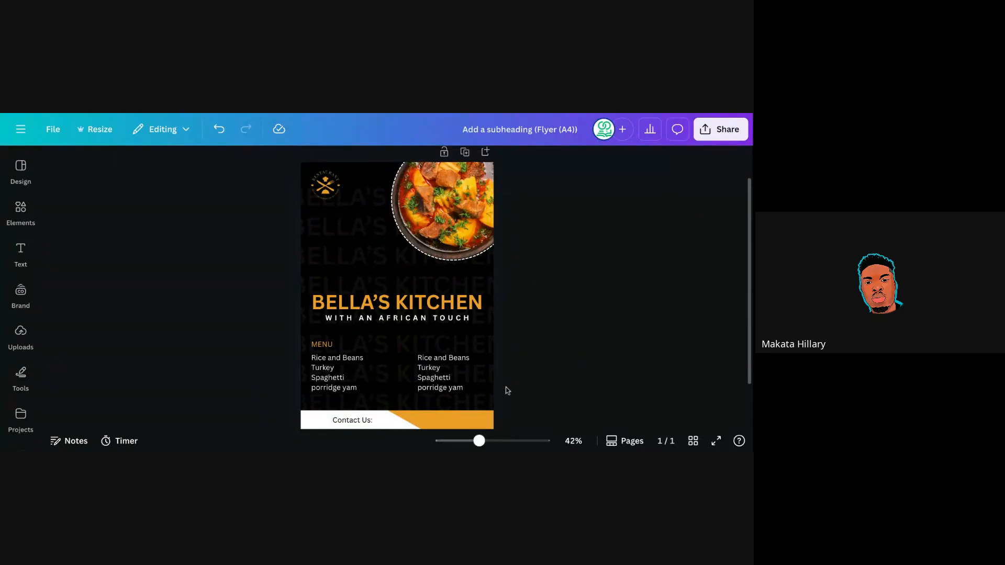
pyautogui.click(363, 421)
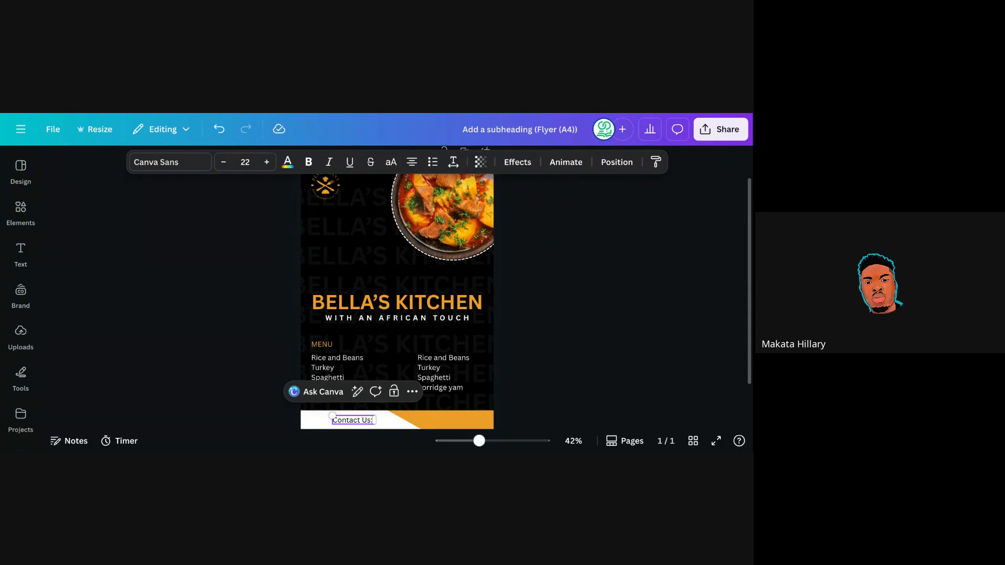
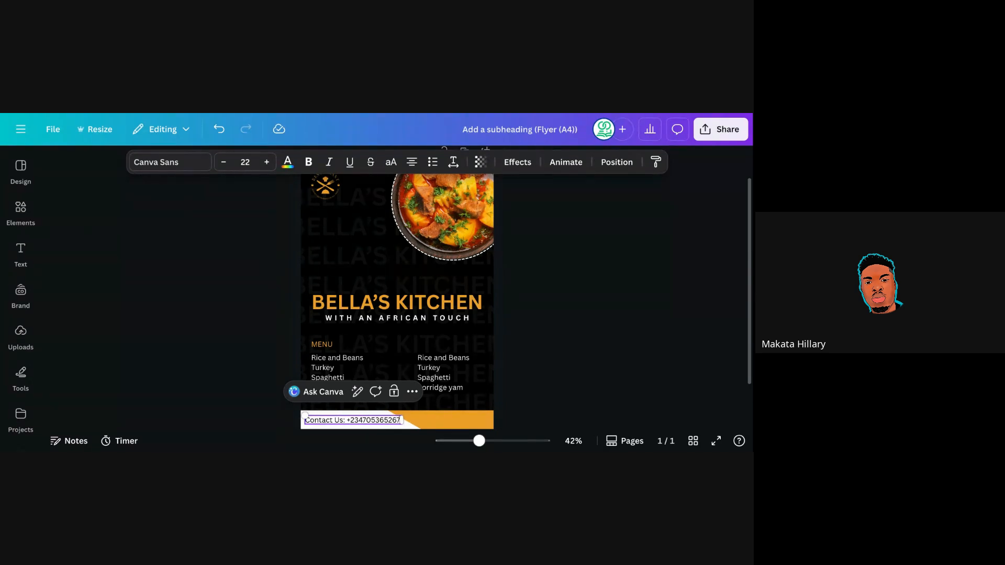
pyautogui.click(526, 330)
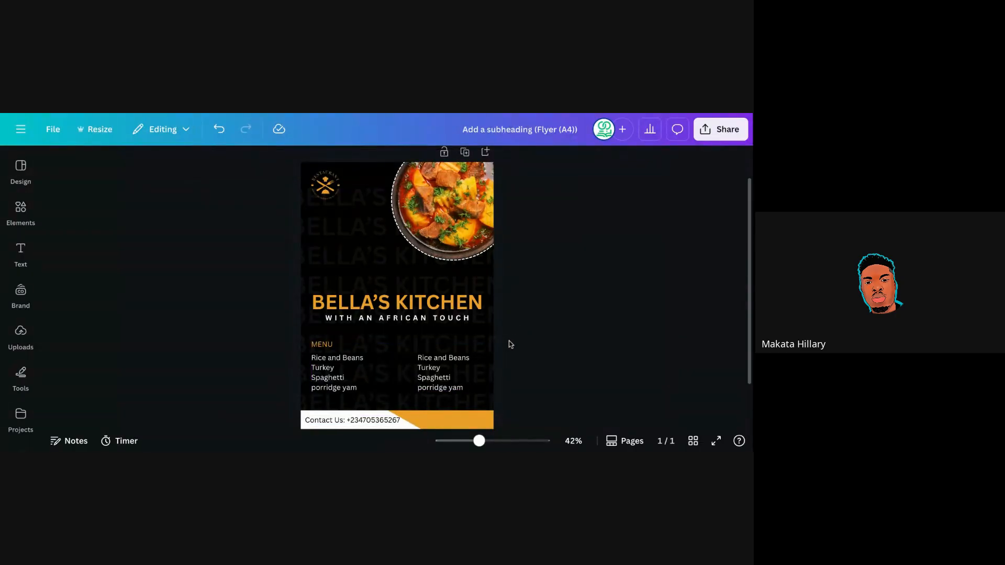
# Shrink the contact line to size 20.6 and nudge it slightly left.
pyautogui.click(390, 422)
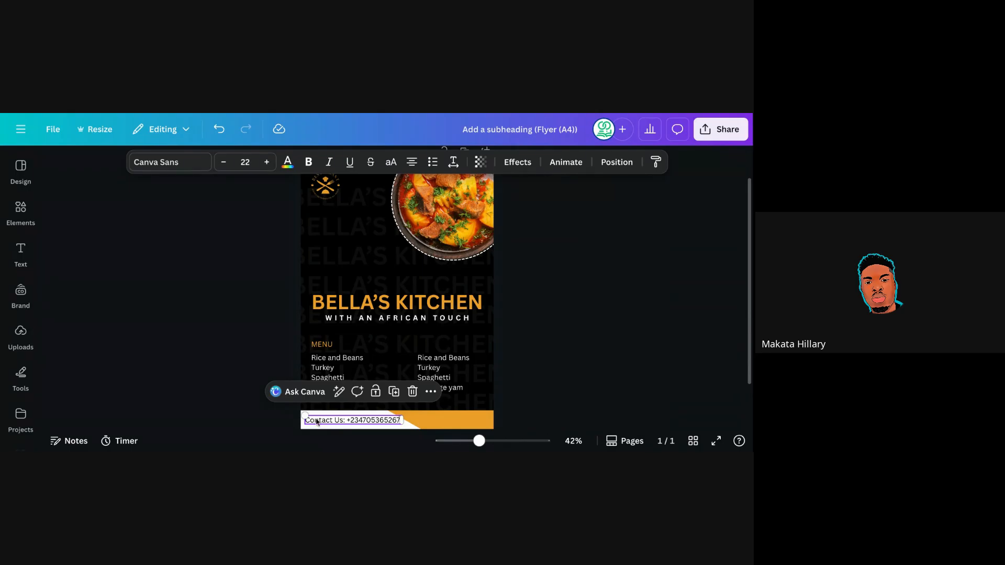
pyautogui.moveTo(305, 416); pyautogui.dragTo(315, 417)
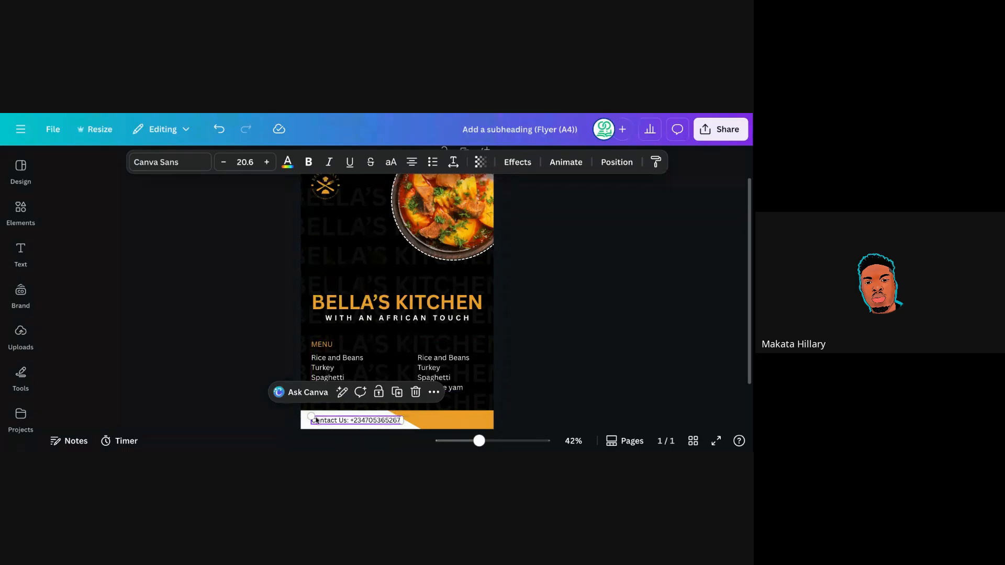
pyautogui.moveTo(369, 420); pyautogui.dragTo(364, 420)
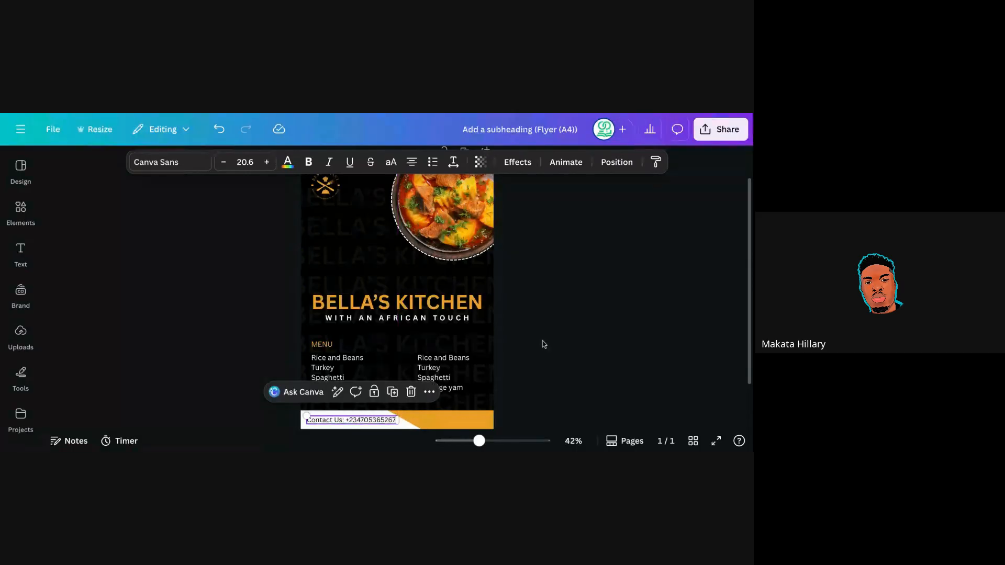
pyautogui.click(523, 339)
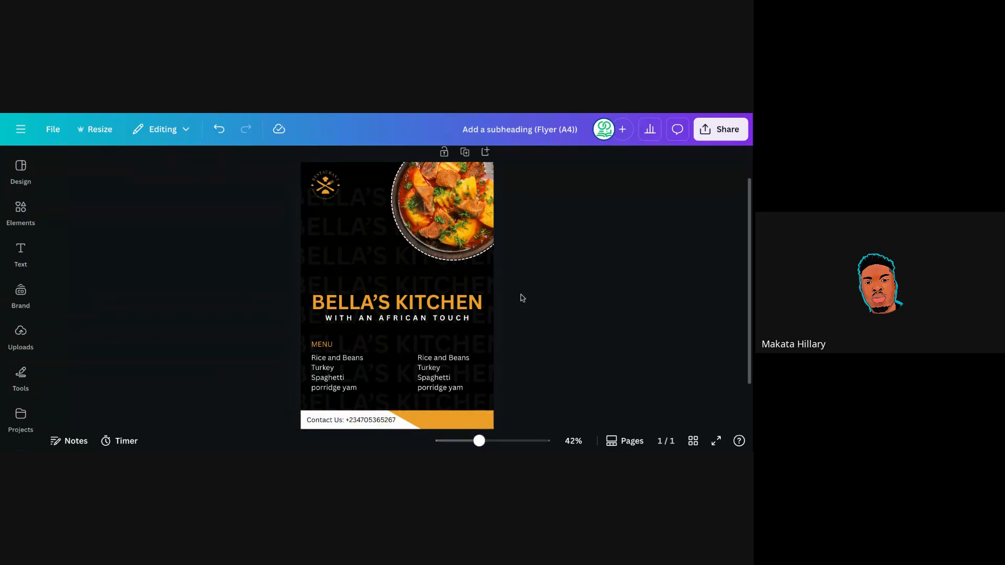
# Toggle bold on the contact text, then turn it back off.
pyautogui.click(369, 427)
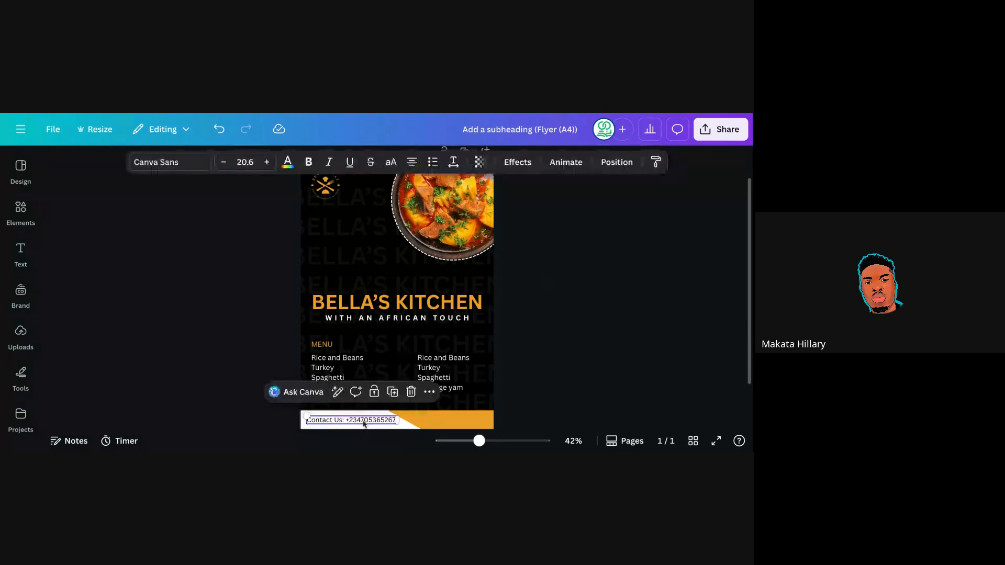
pyautogui.click(308, 163)
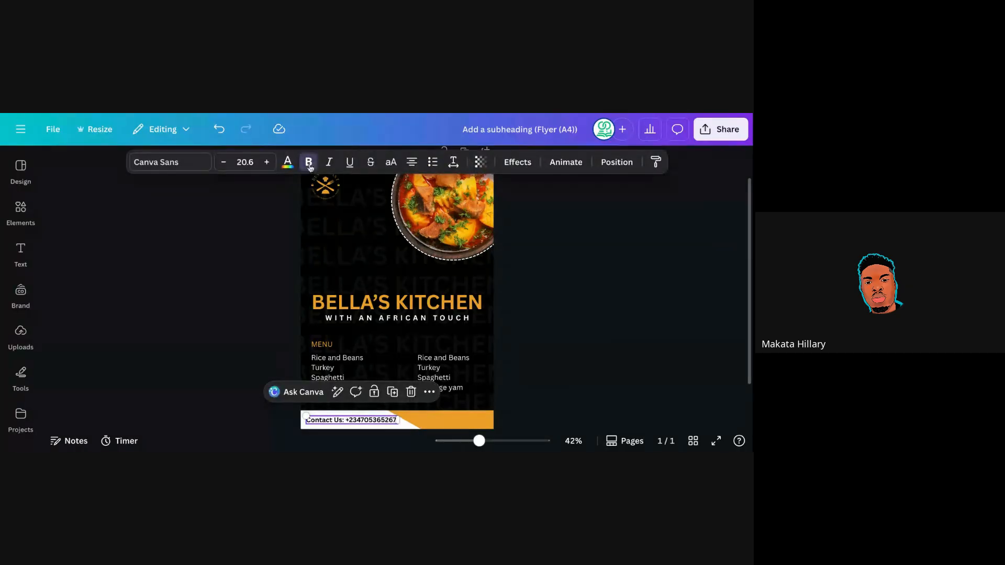
pyautogui.click(529, 269)
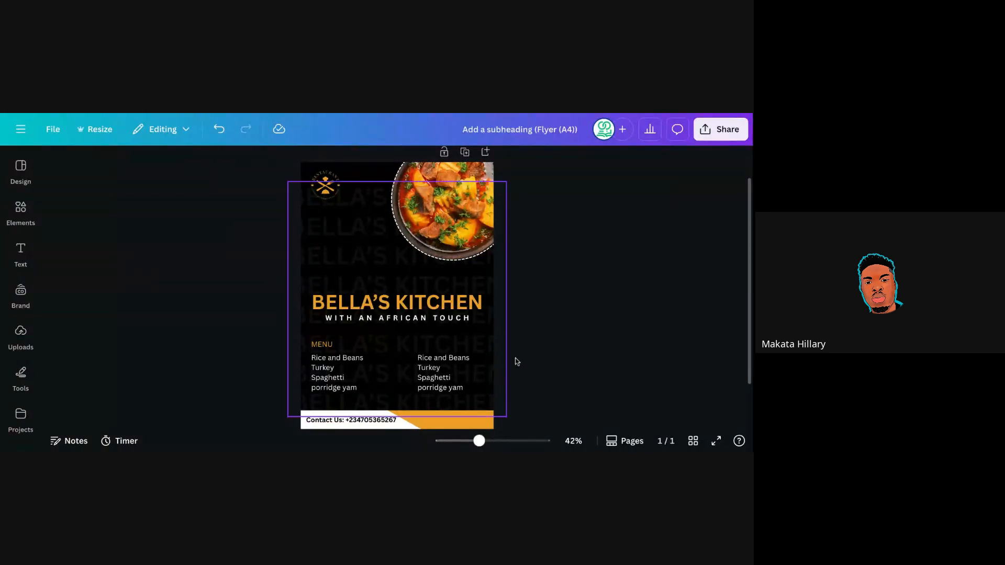
pyautogui.click(363, 419)
pyautogui.click(308, 162)
pyautogui.click(530, 312)
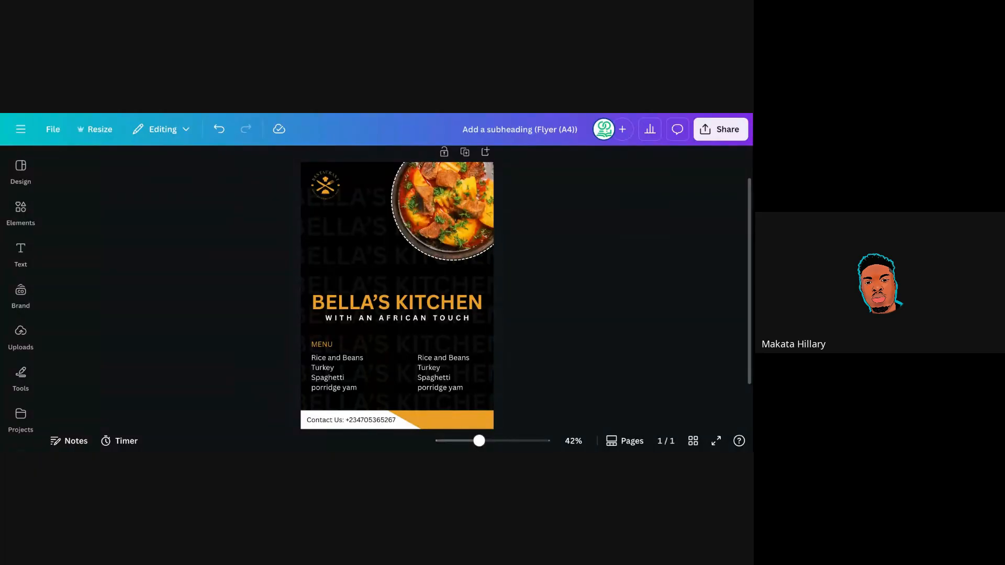
# Put the phone number on its own line below 'Contact Us:' and move the text up.
pyautogui.click(349, 425)
pyautogui.click(346, 422)
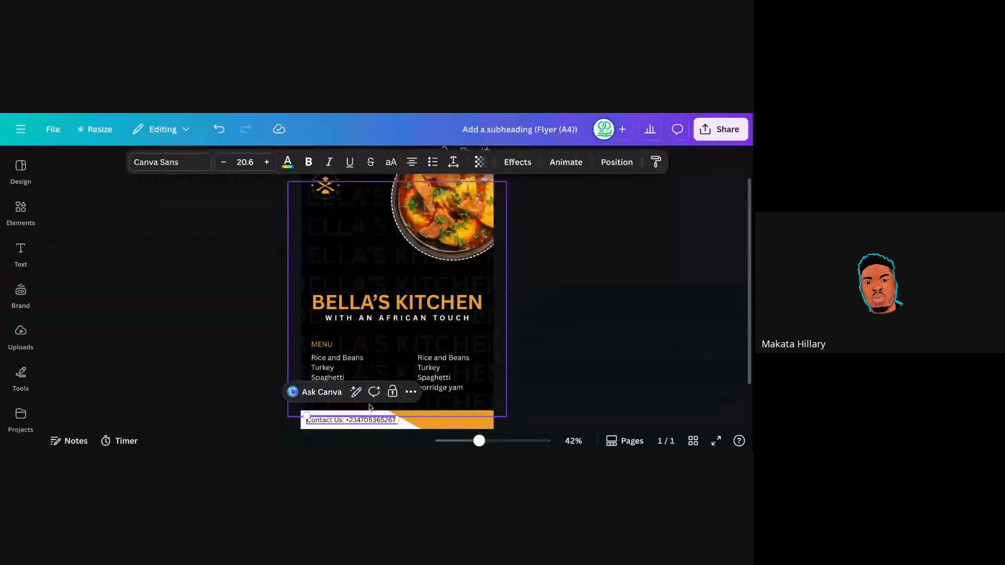
pyautogui.press('Return')
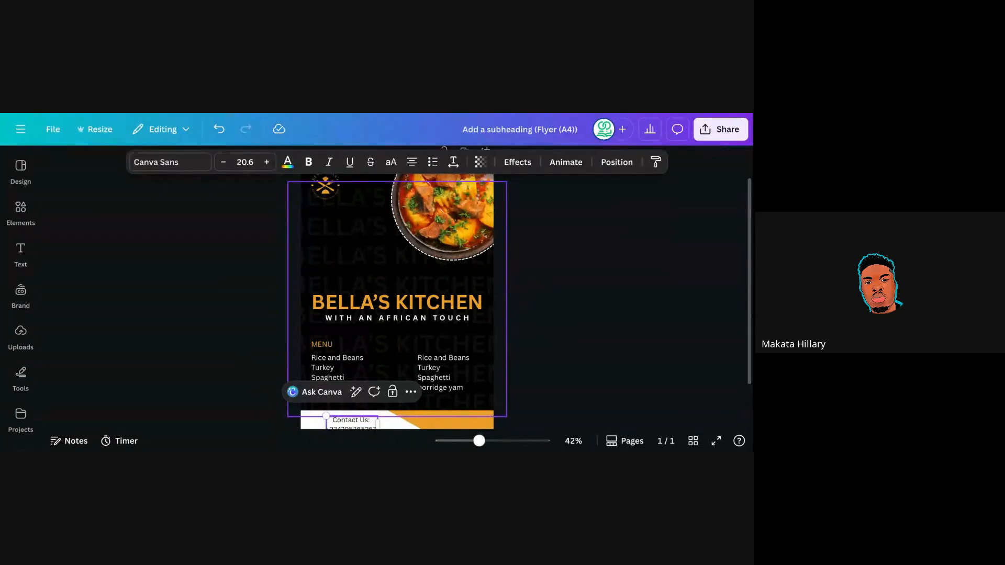
pyautogui.click(505, 329)
pyautogui.moveTo(370, 426); pyautogui.dragTo(390, 420)
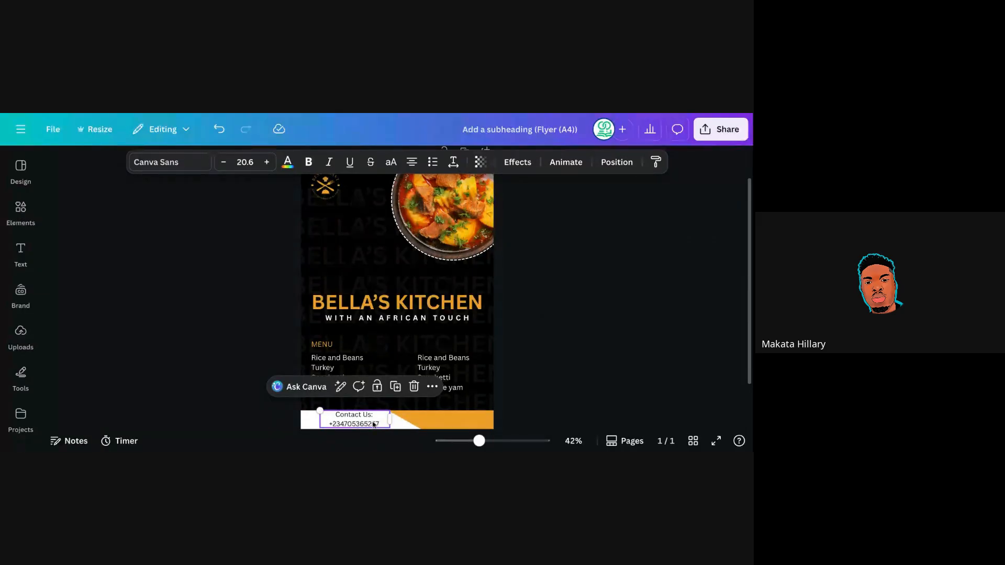
# Left-align the contact text and shrink it to size 19.
pyautogui.click(412, 165)
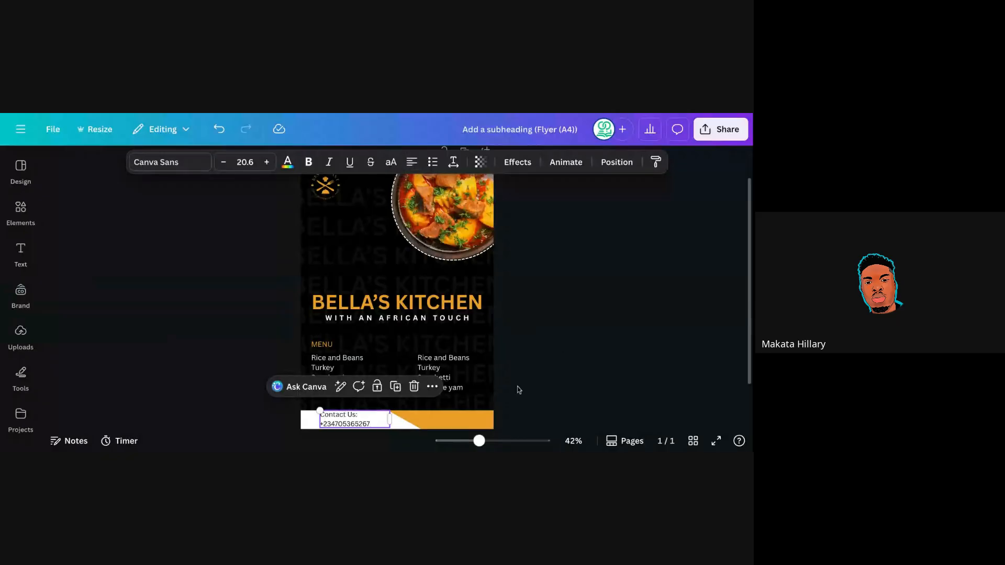
pyautogui.click(518, 390)
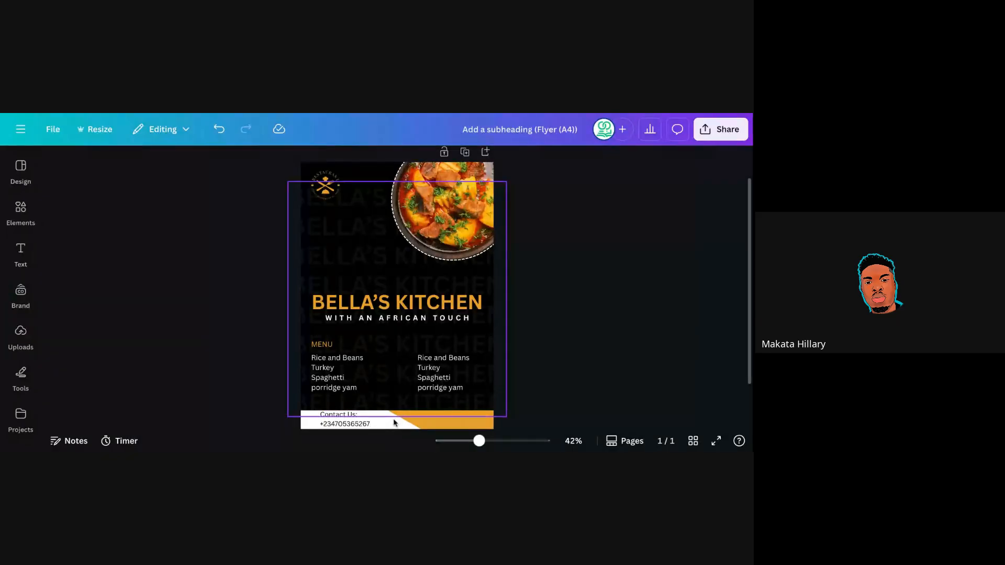
pyautogui.click(322, 416)
pyautogui.moveTo(321, 411); pyautogui.dragTo(325, 412)
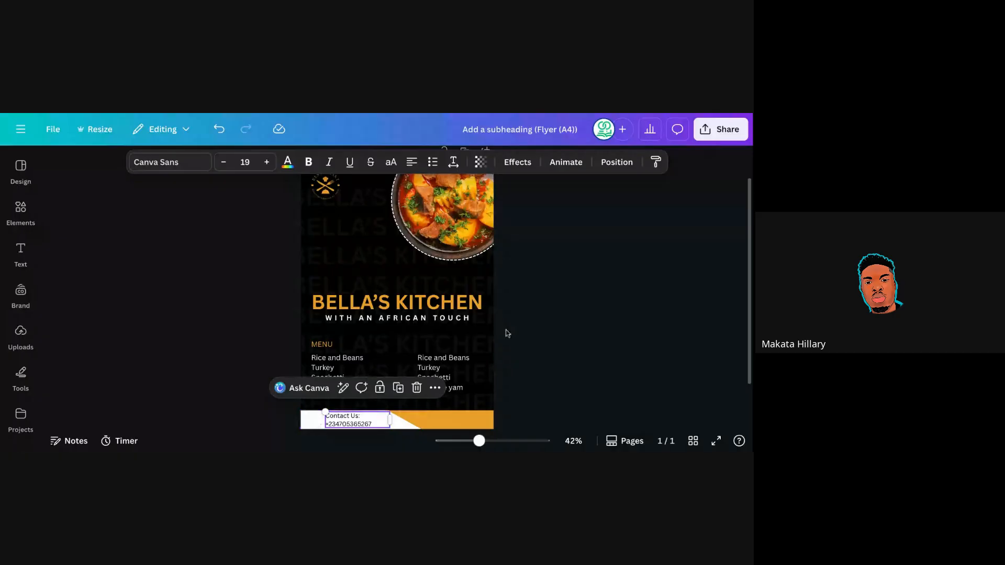
pyautogui.click(518, 301)
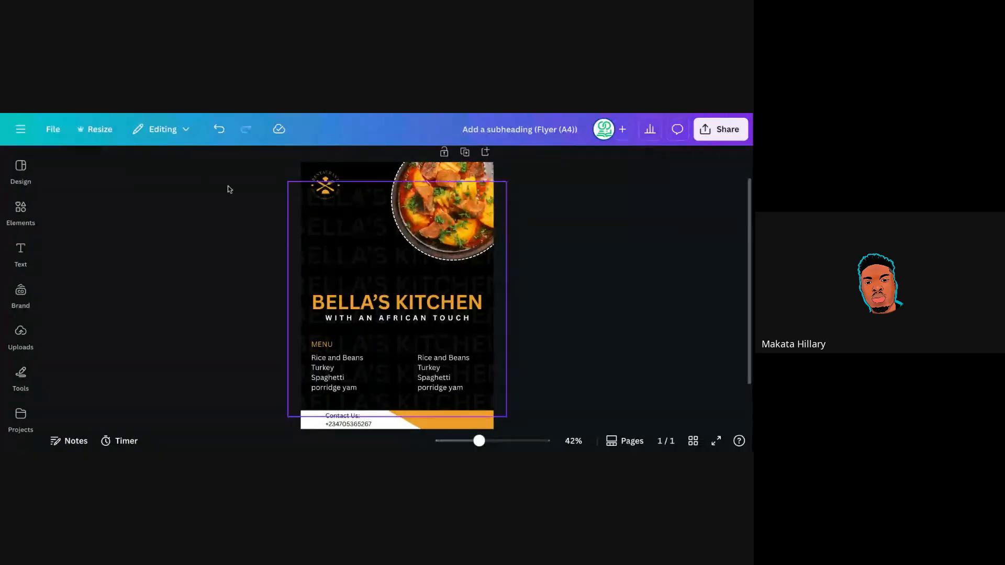
# Search Elements for 'phone' and filter the results to Graphics.
pyautogui.click(21, 212)
pyautogui.click(101, 178)
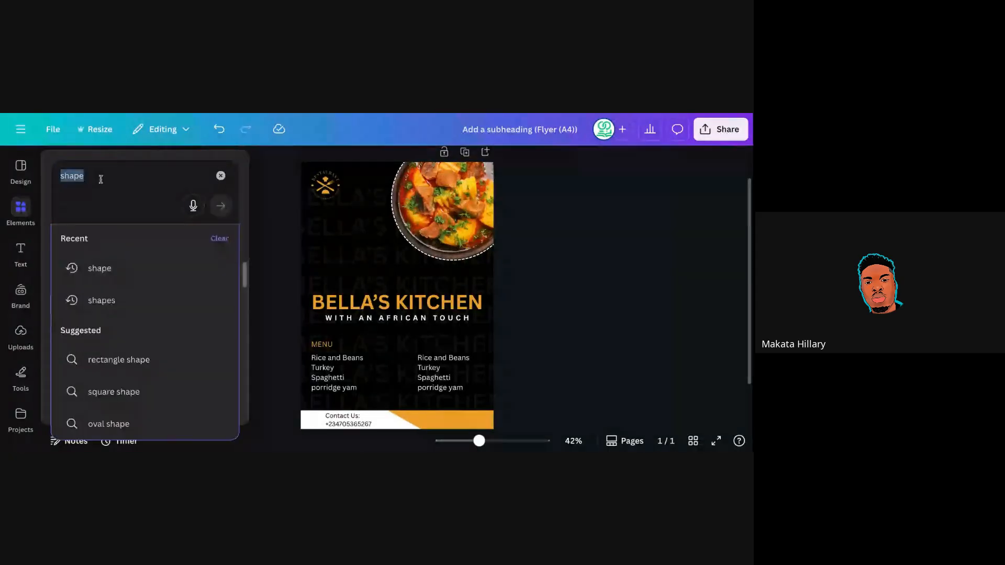
pyautogui.write('phone')
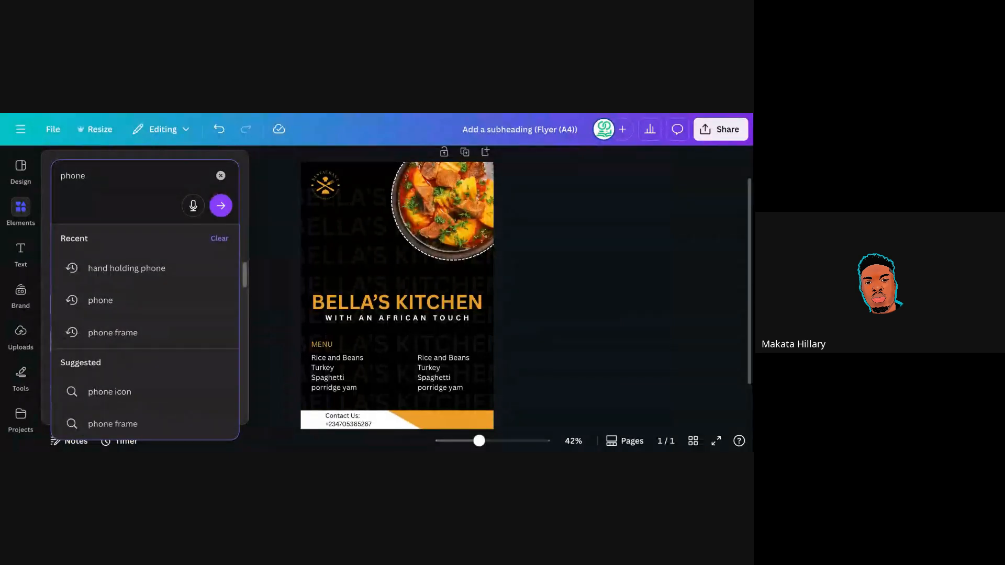
pyautogui.press('Return')
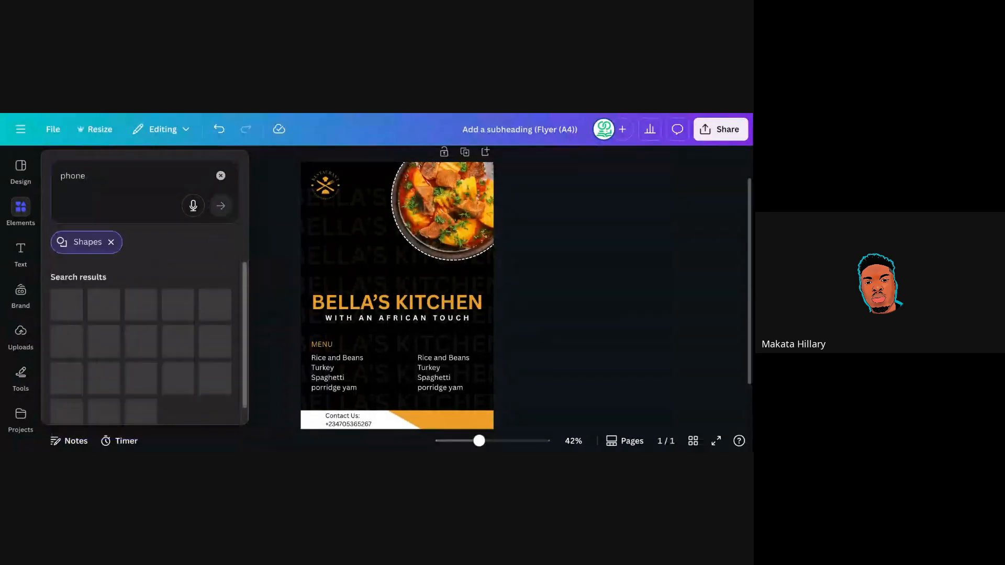
pyautogui.click(110, 243)
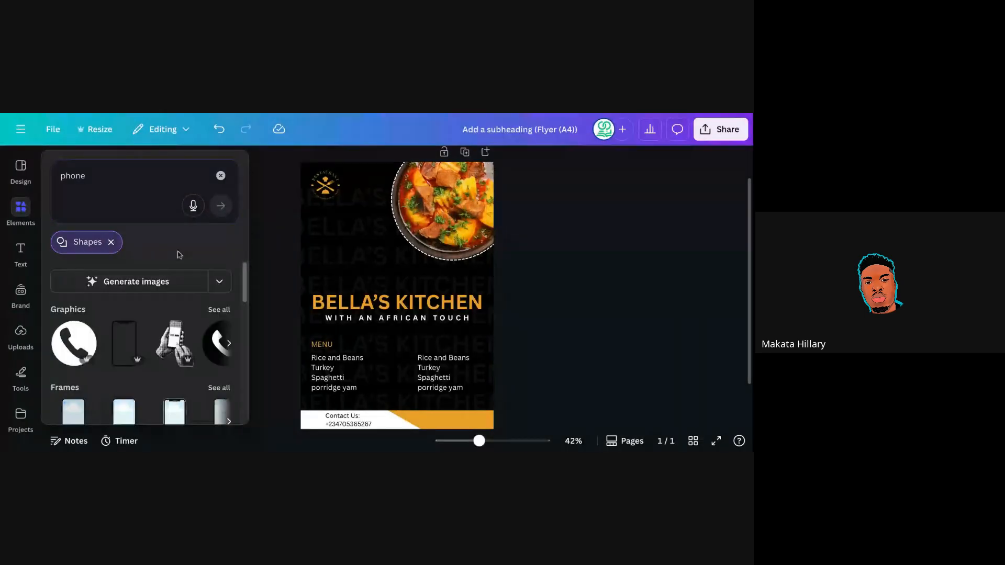
pyautogui.click(111, 243)
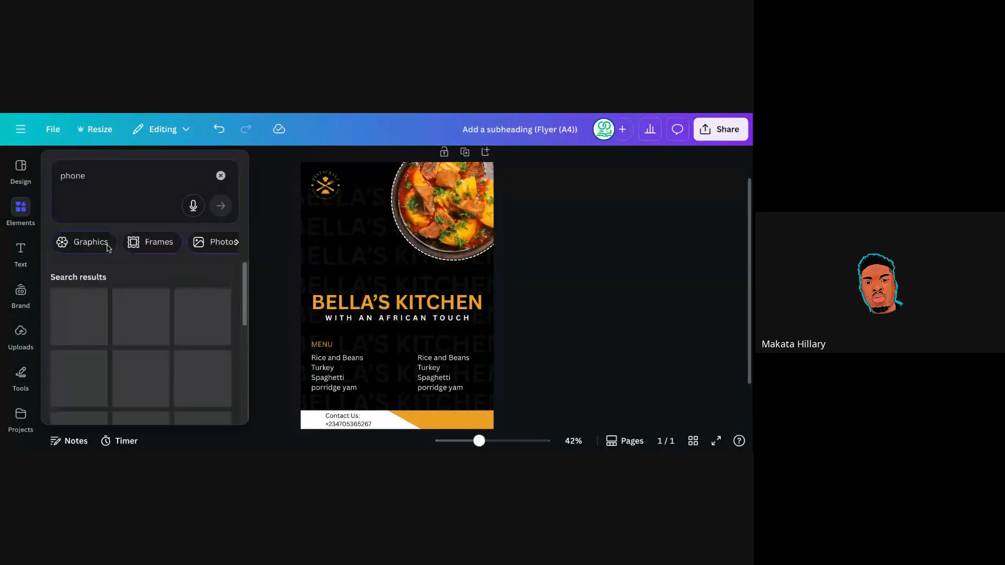
pyautogui.click(108, 245)
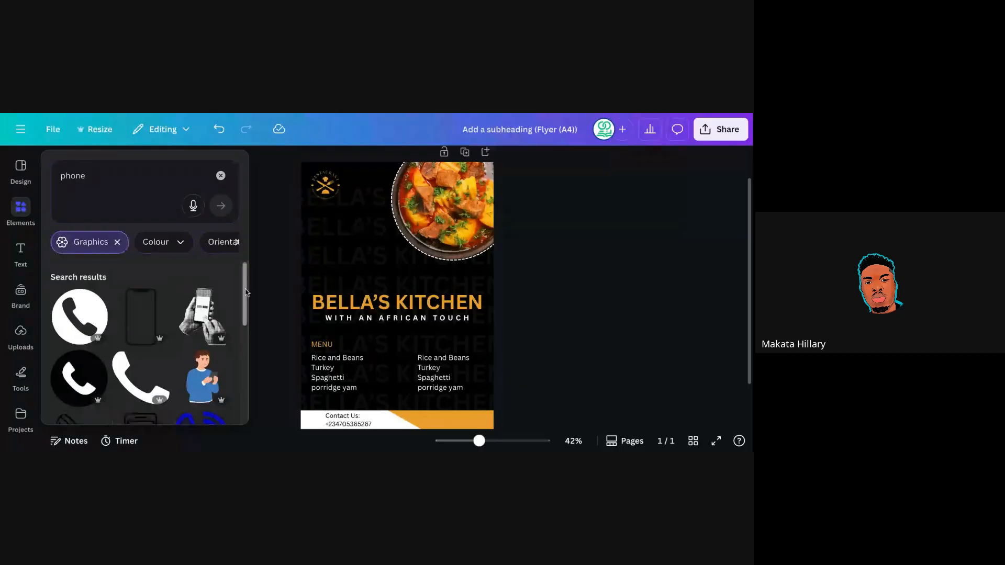
pyautogui.moveTo(246, 292); pyautogui.dragTo(248, 330)
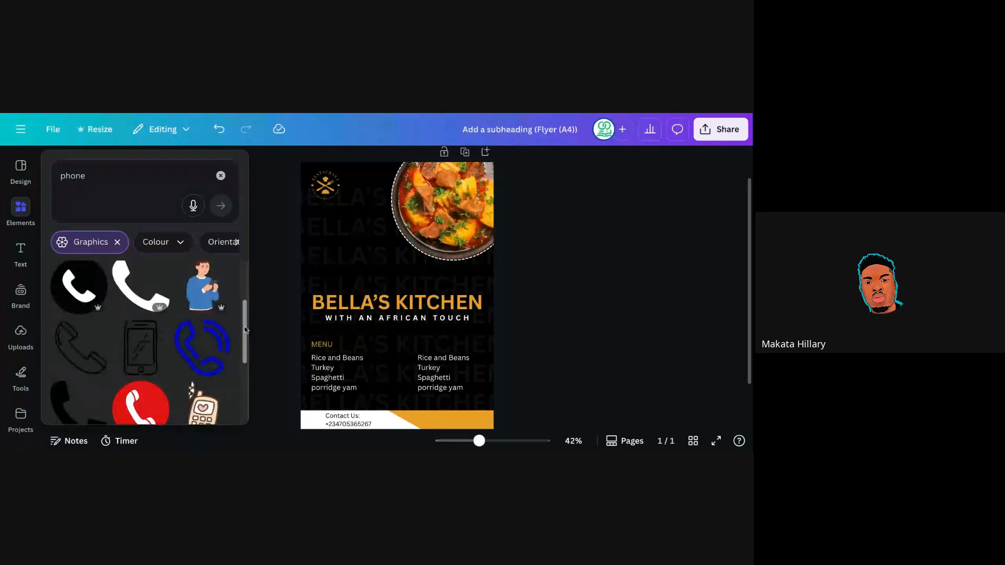
pyautogui.moveTo(244, 330); pyautogui.dragTo(243, 338)
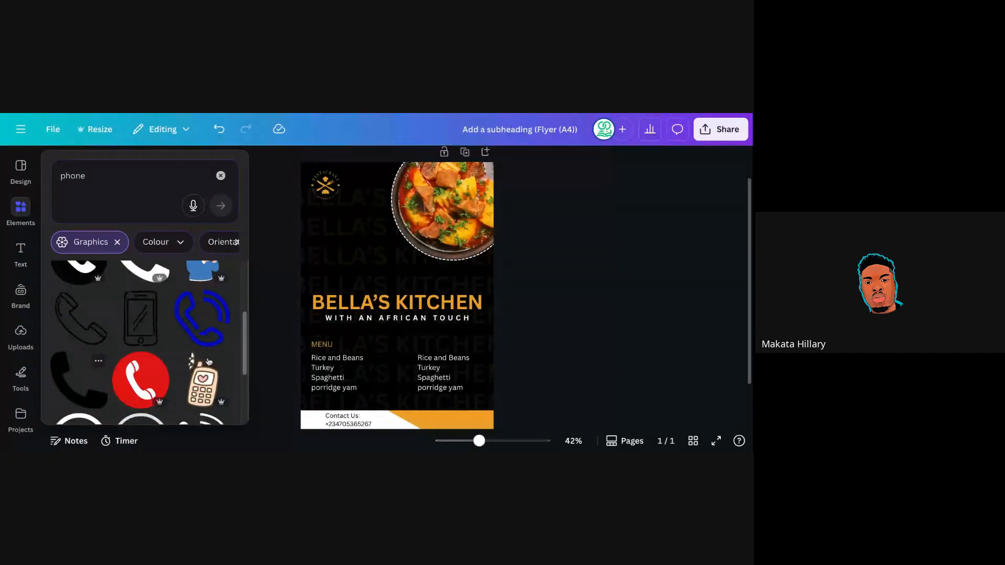
pyautogui.scroll(-1, 245, 348)
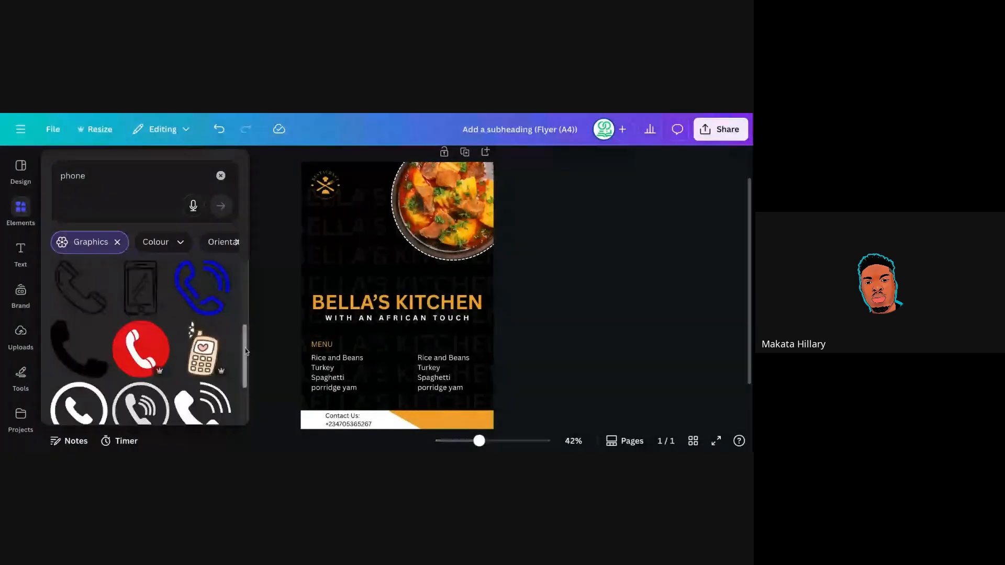
pyautogui.scroll(-1, 245, 348)
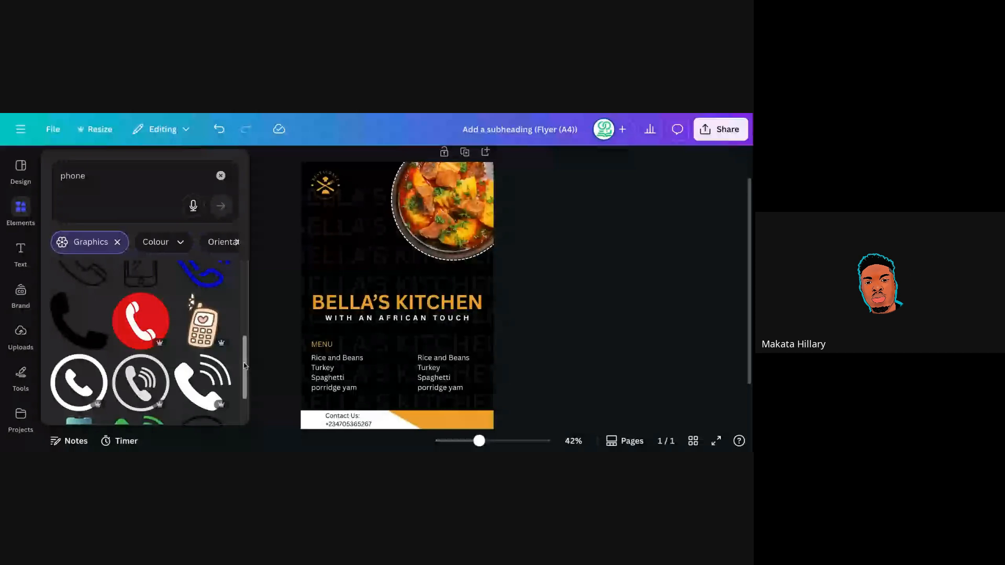
pyautogui.scroll(1, 244, 363)
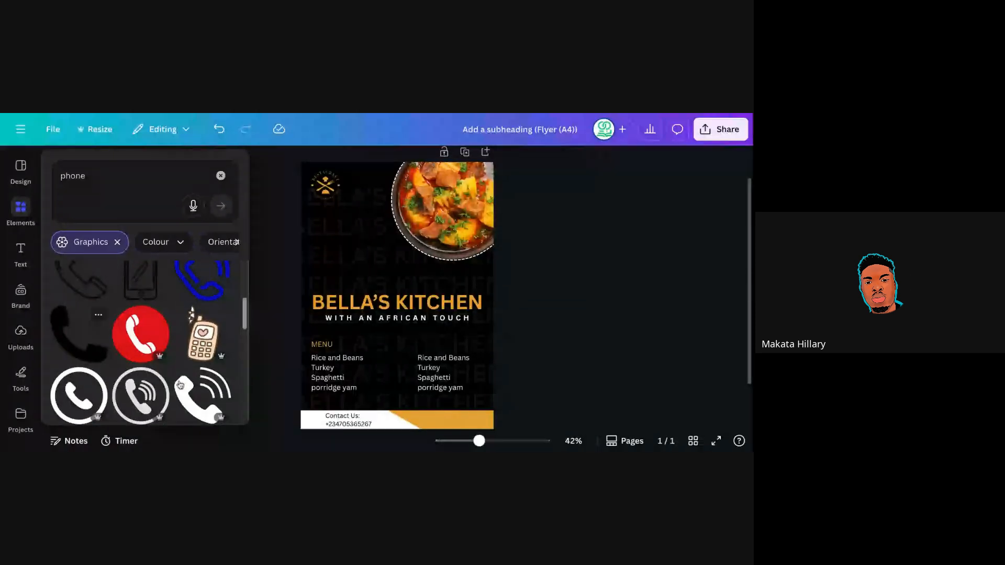
pyautogui.scroll(-3, 245, 344)
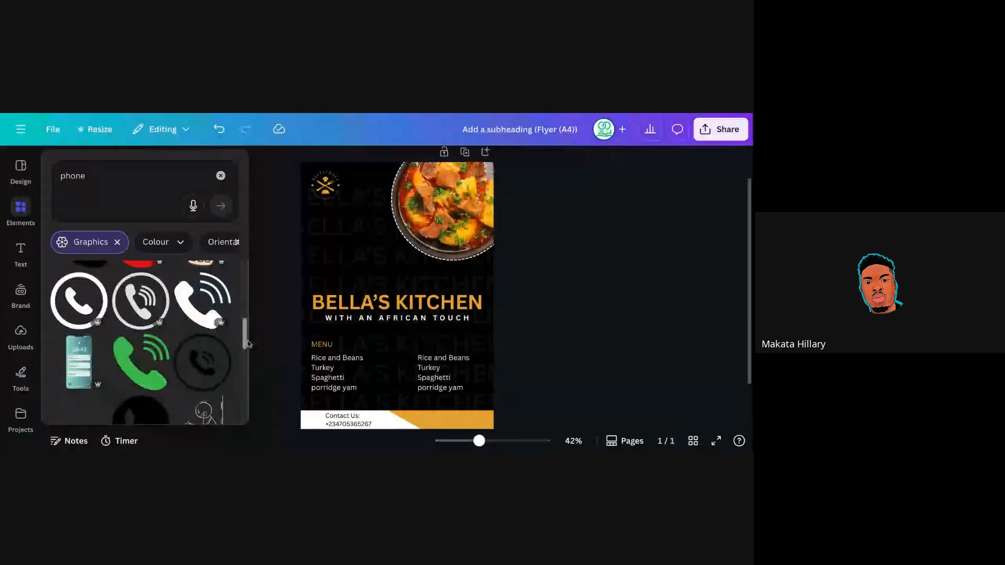
# Add the black circular phone graphic, shrink it to icon size and line it up in the contact strip.
pyautogui.click(199, 365)
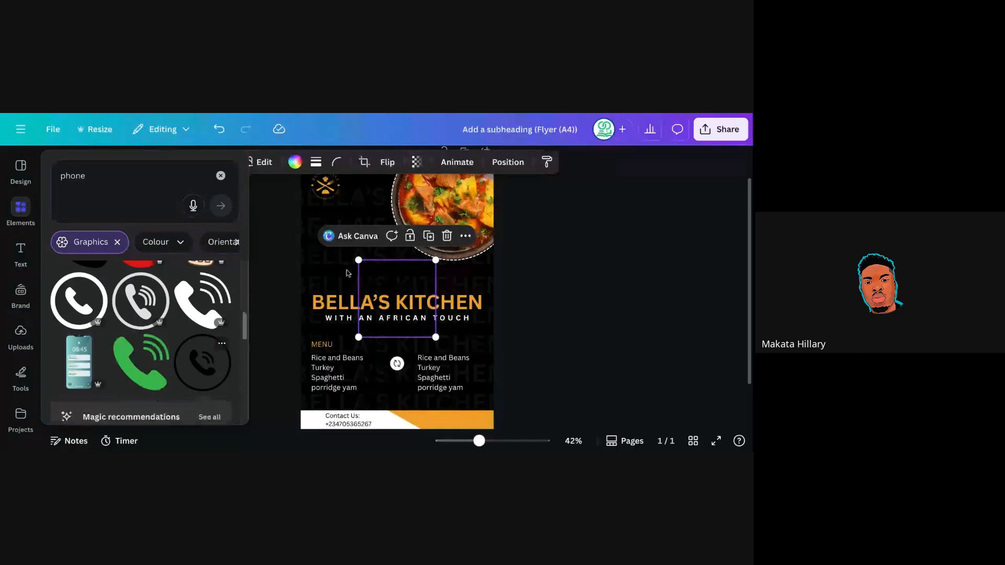
pyautogui.moveTo(359, 261); pyautogui.dragTo(413, 317)
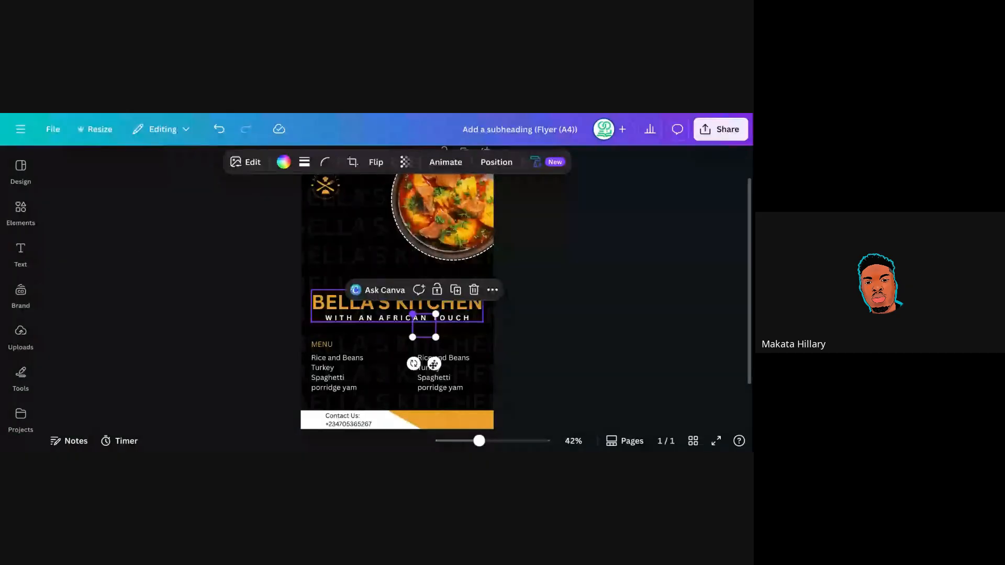
pyautogui.moveTo(433, 363); pyautogui.dragTo(331, 450)
pyautogui.moveTo(330, 403); pyautogui.dragTo(320, 414)
pyautogui.click(548, 283)
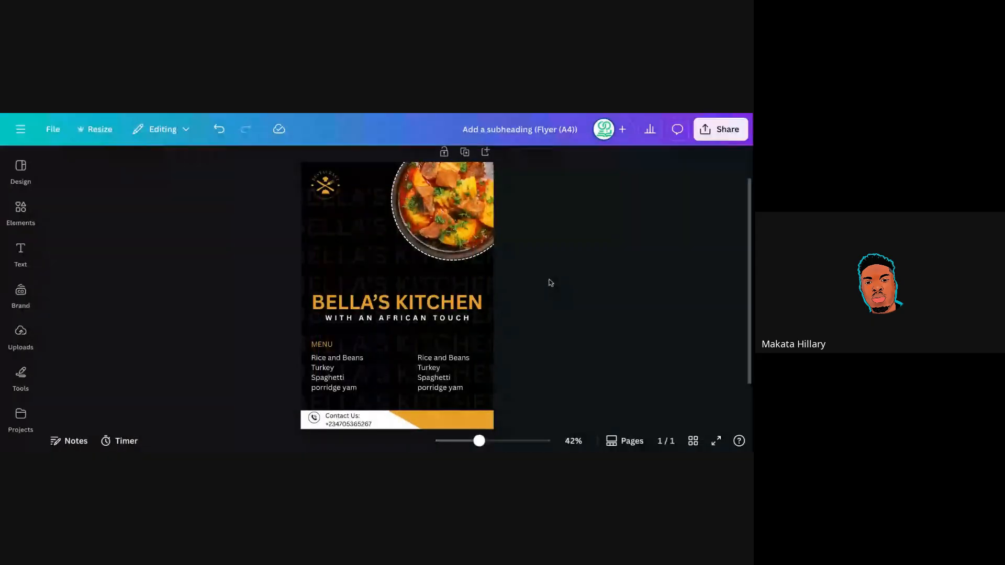
pyautogui.click(315, 422)
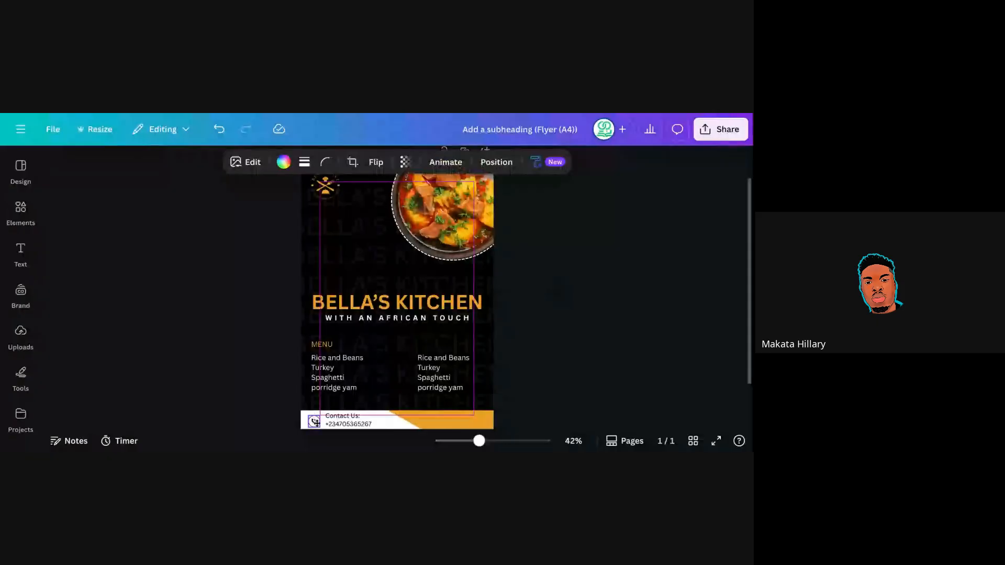
pyautogui.moveTo(316, 422); pyautogui.dragTo(315, 420)
pyautogui.click(529, 318)
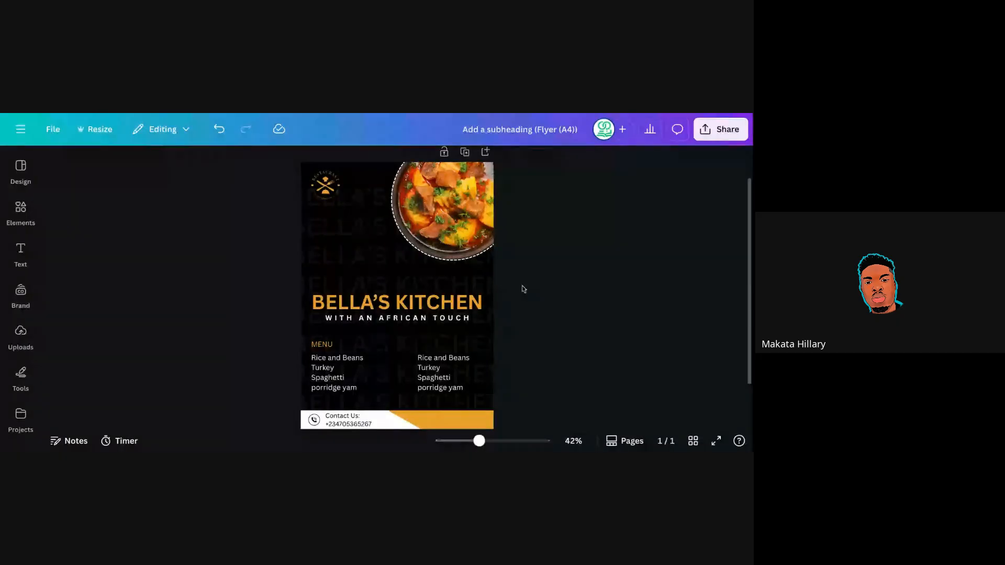
# Move the contact text beside the phone icon and append two more digits to the number.
pyautogui.click(333, 421)
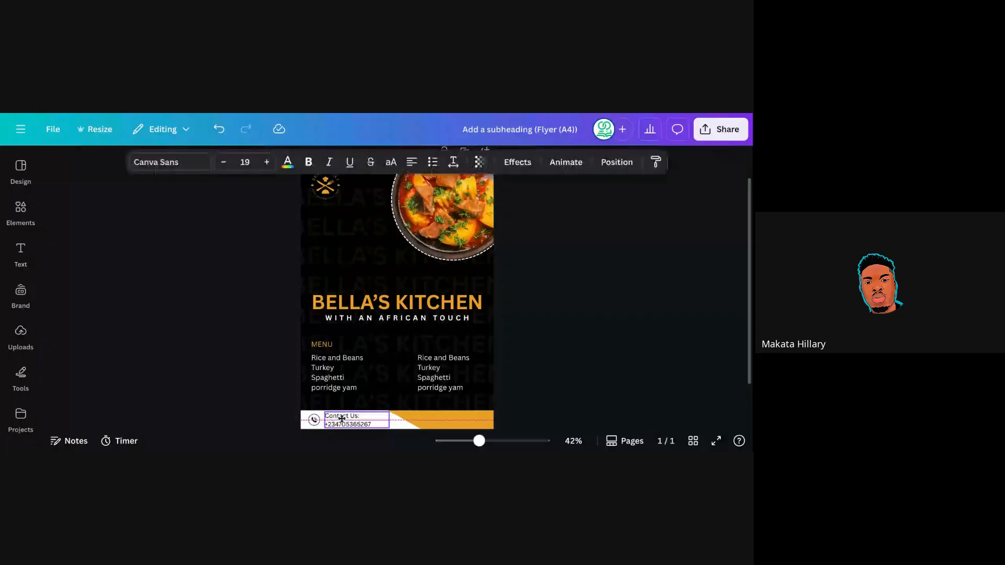
pyautogui.moveTo(342, 418); pyautogui.dragTo(342, 420)
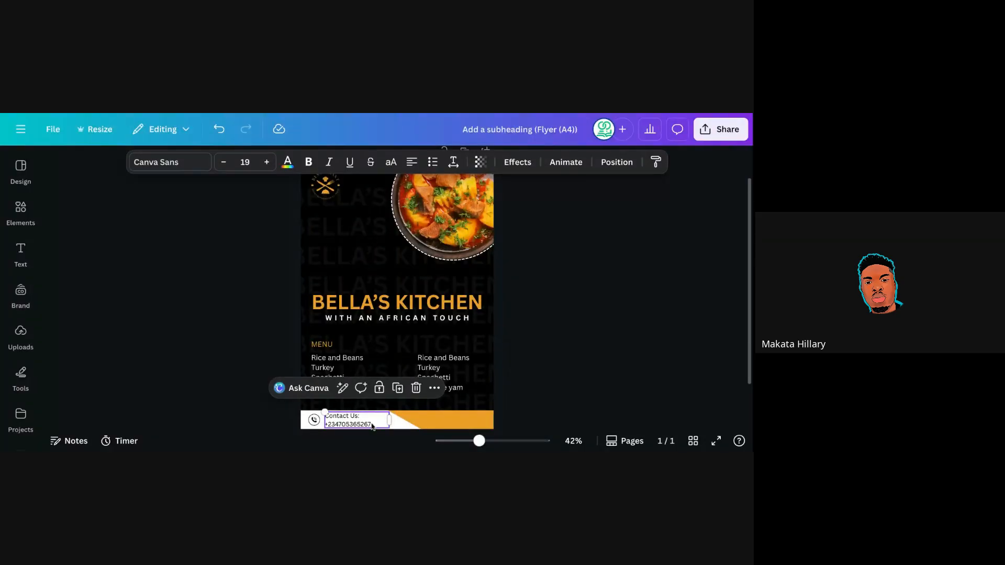
pyautogui.write('34')
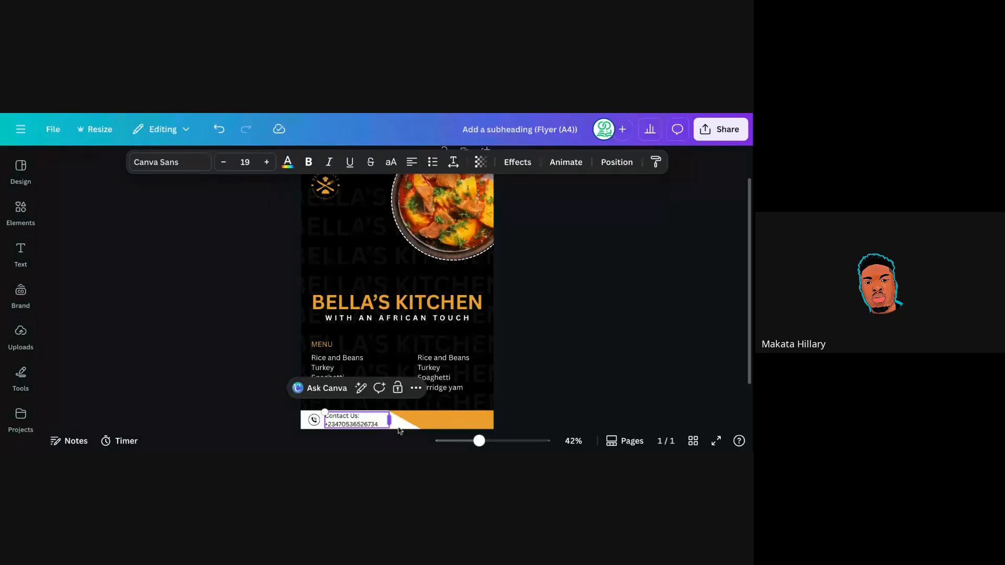
pyautogui.click(427, 420)
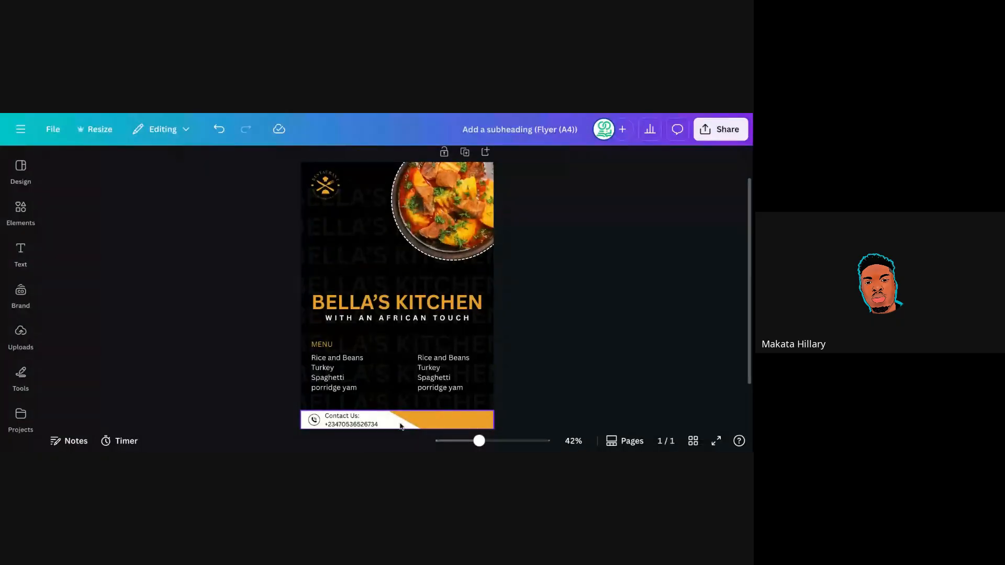
pyautogui.click(342, 425)
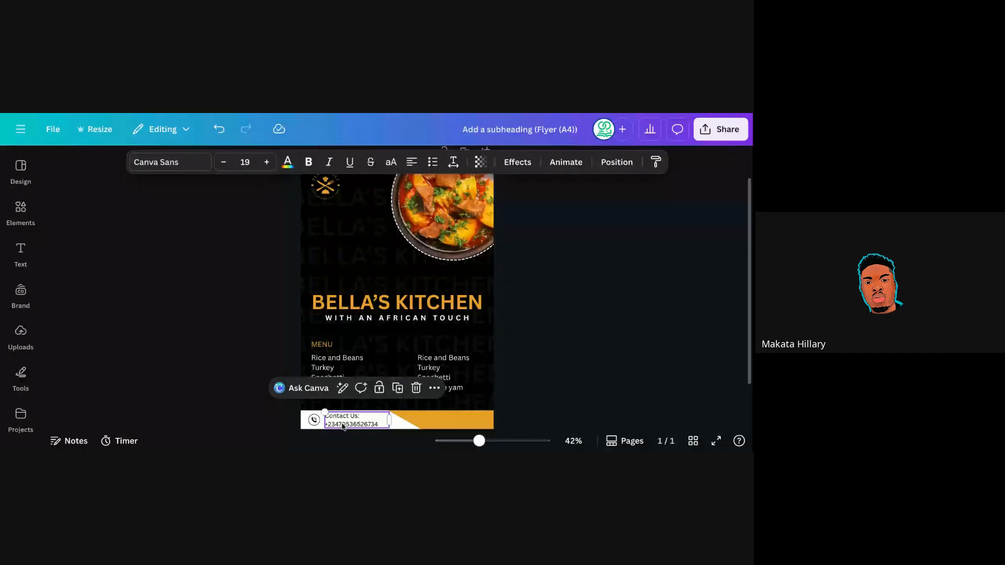
# Duplicate the Contact Us text box and move the copy onto the orange strip.
pyautogui.click(399, 388)
pyautogui.moveTo(363, 428); pyautogui.dragTo(459, 418)
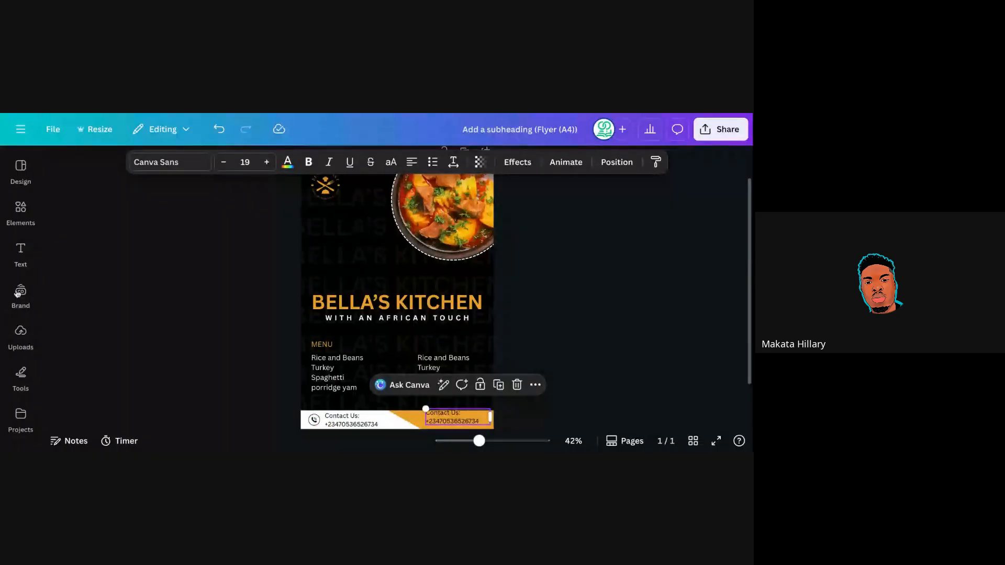
pyautogui.click(21, 253)
pyautogui.tripleClick(457, 418)
pyautogui.click(500, 418)
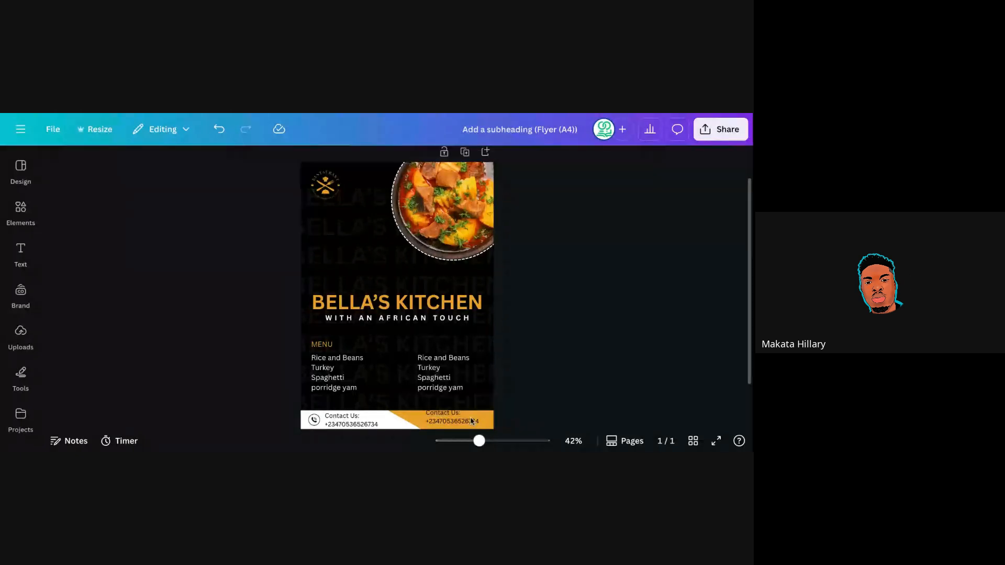
pyautogui.moveTo(471, 421); pyautogui.dragTo(458, 423)
pyautogui.doubleClick(453, 420)
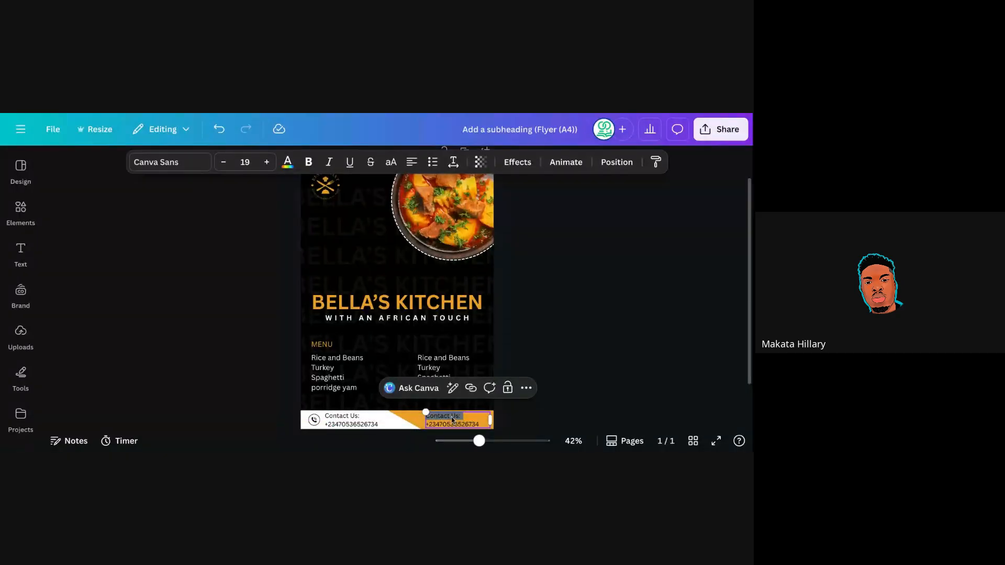
pyautogui.write('W')
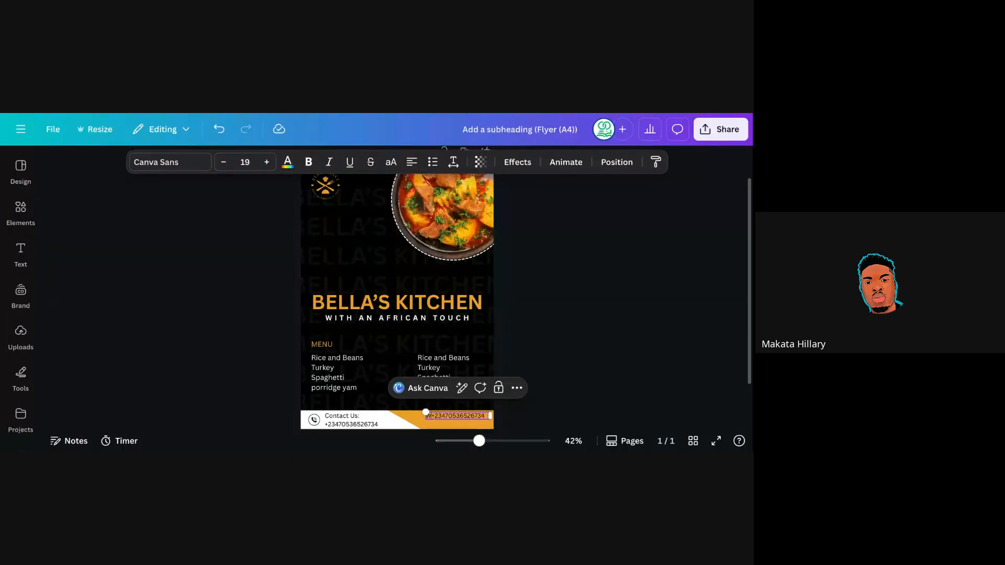
pyautogui.write('ebsite')
pyautogui.write('w')
pyautogui.write(':')
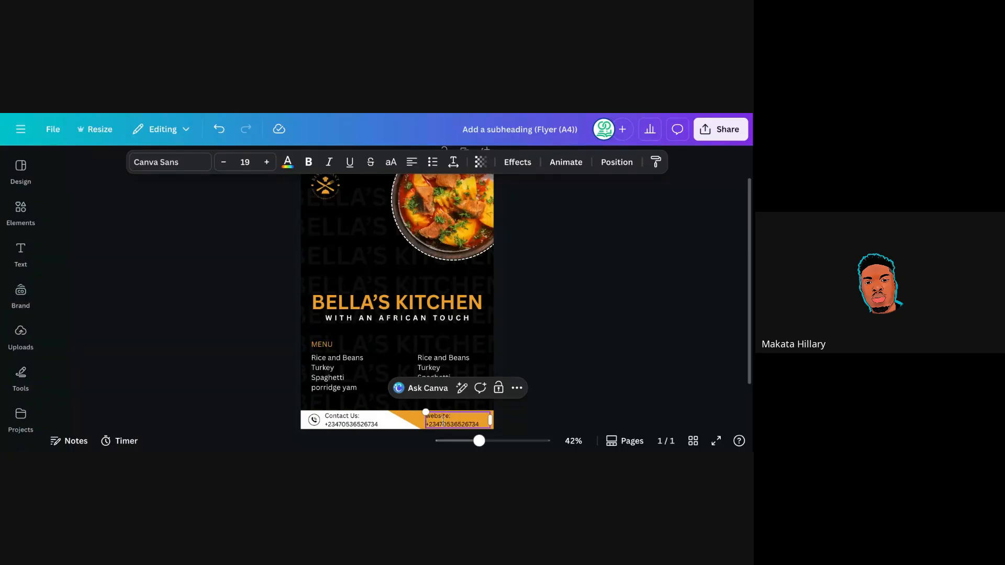
pyautogui.doubleClick(448, 423)
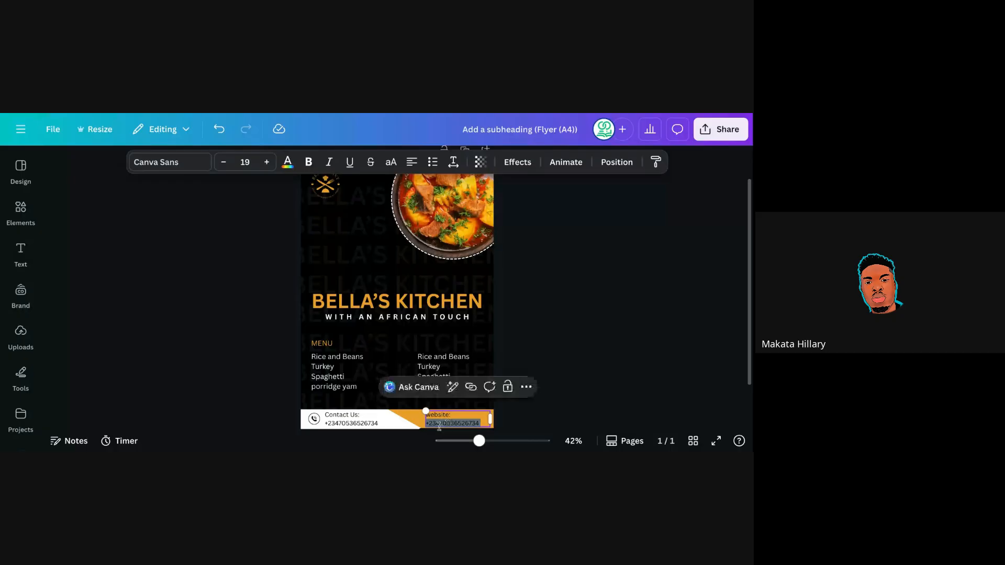
pyautogui.write('www.')
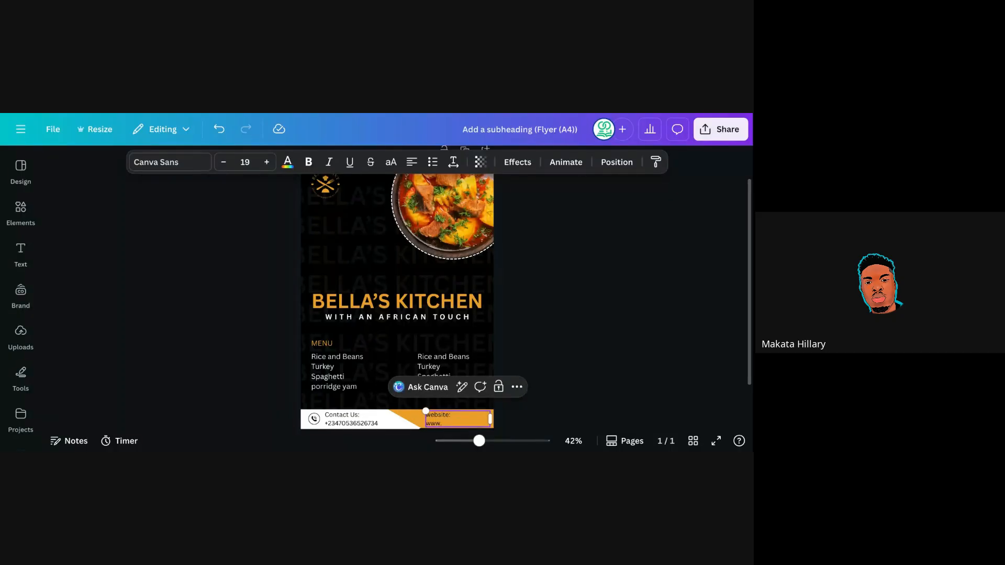
pyautogui.write('bellakitchen.com')
pyautogui.click(543, 386)
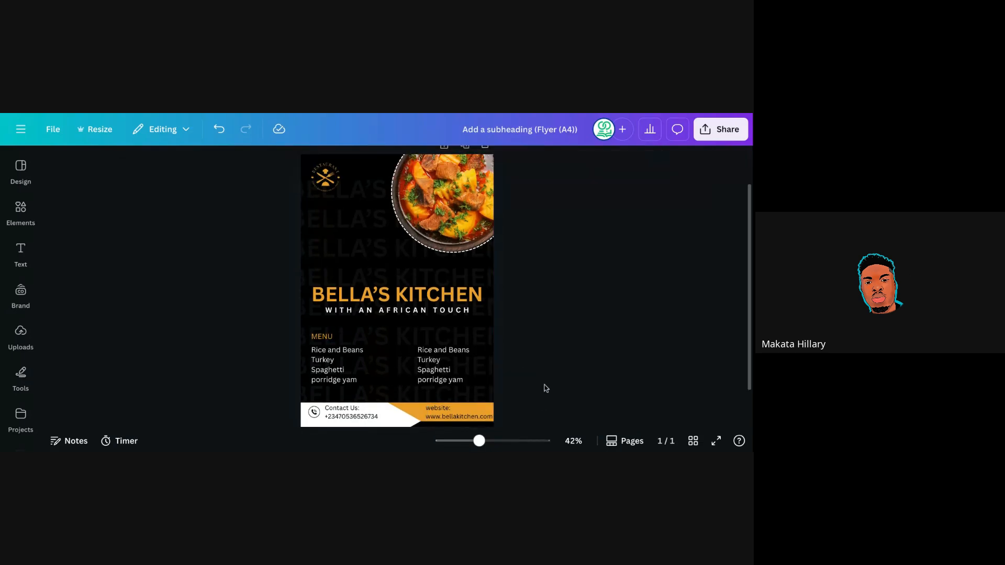
pyautogui.click(460, 415)
pyautogui.moveTo(460, 415); pyautogui.dragTo(458, 414)
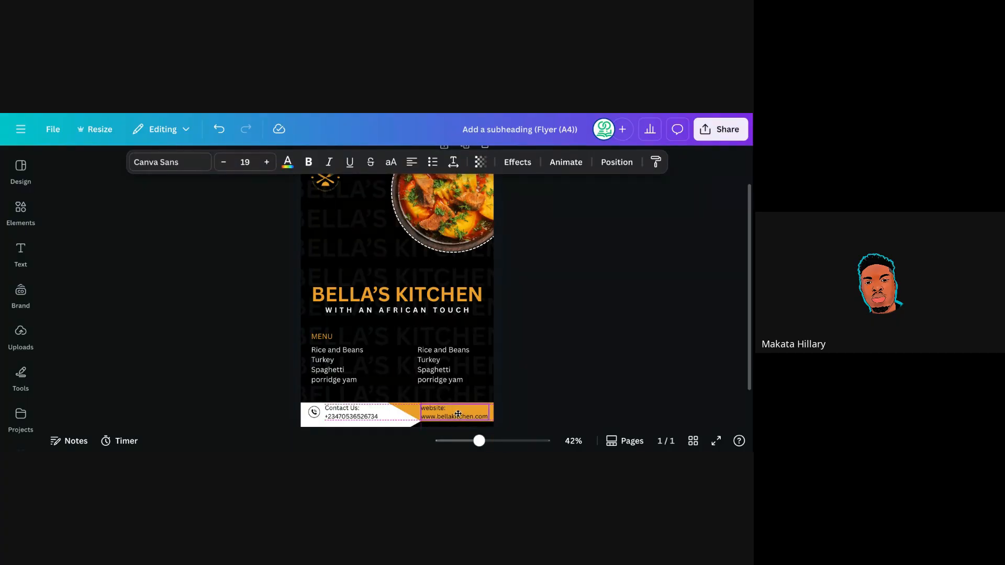
# Stretch the footer band slightly taller and raise the website text a little.
pyautogui.click(553, 397)
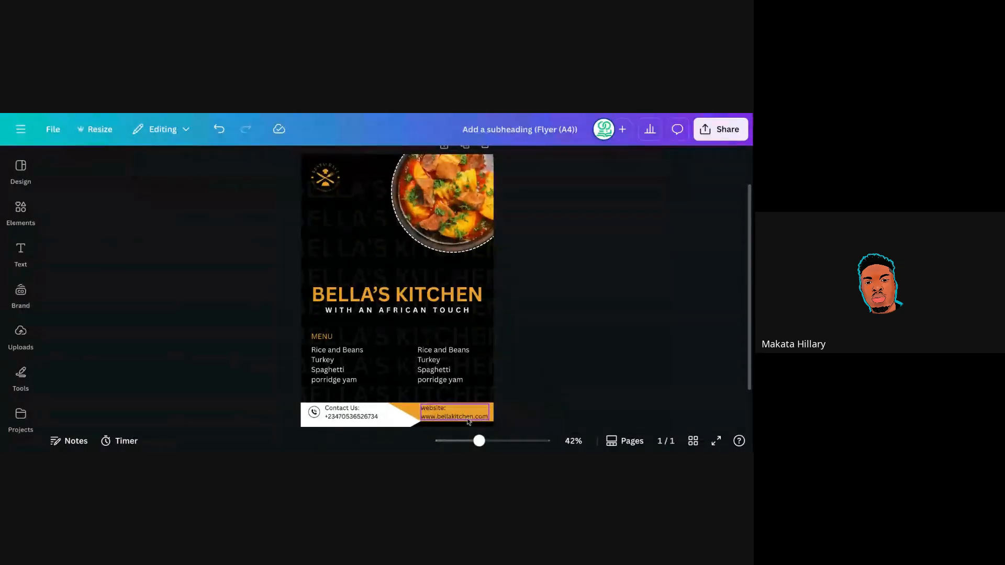
pyautogui.click(423, 419)
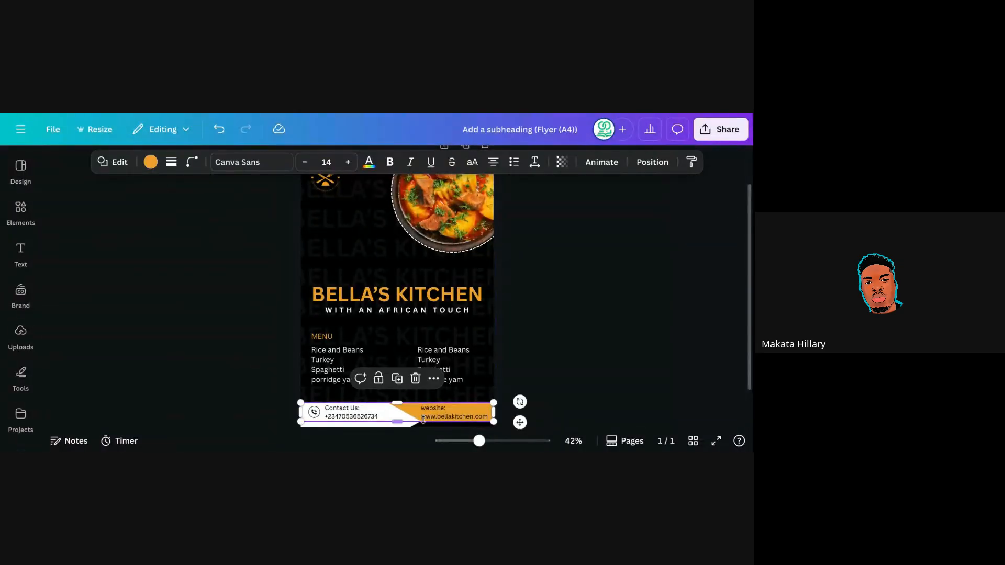
pyautogui.moveTo(401, 422)
pyautogui.mouseDown()
pyautogui.moveTo(424, 422)
pyautogui.moveTo(399, 422)
pyautogui.moveTo(412, 422)
pyautogui.mouseUp()
pyautogui.click(526, 362)
pyautogui.click(404, 422)
pyautogui.click(518, 366)
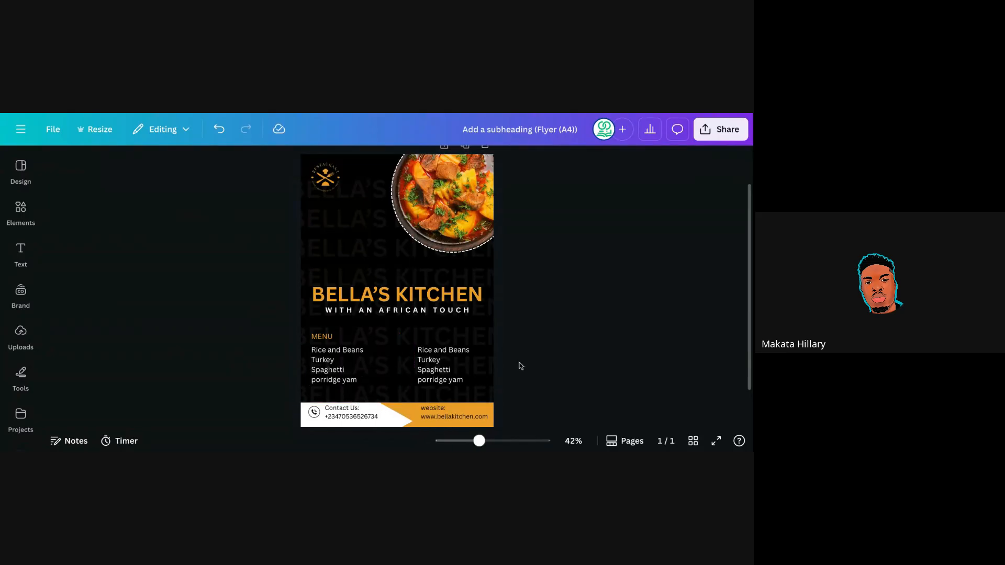
pyautogui.click(446, 419)
pyautogui.moveTo(446, 419); pyautogui.dragTo(444, 417)
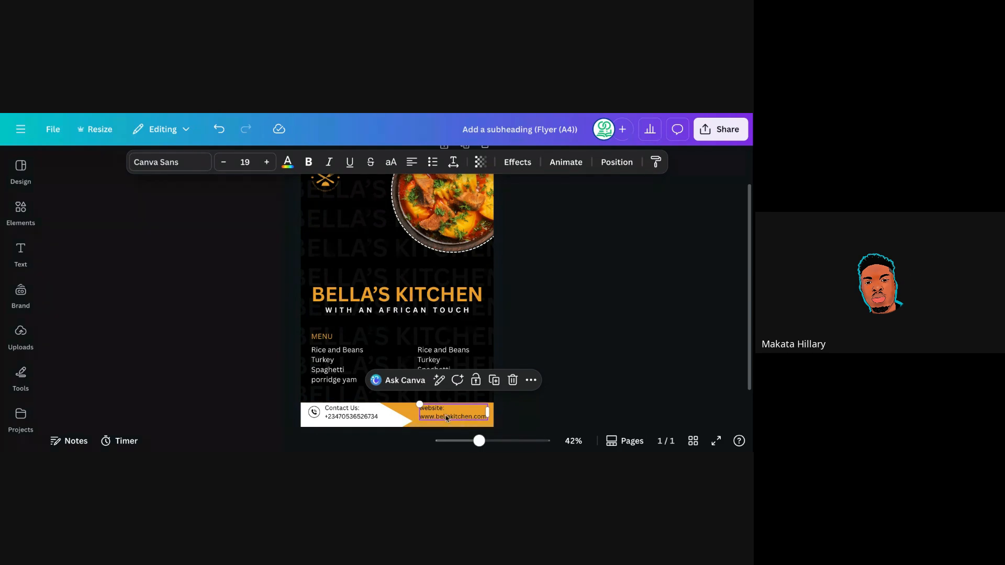
# Colour the website text black and shift it left on the orange strip.
pyautogui.click(288, 163)
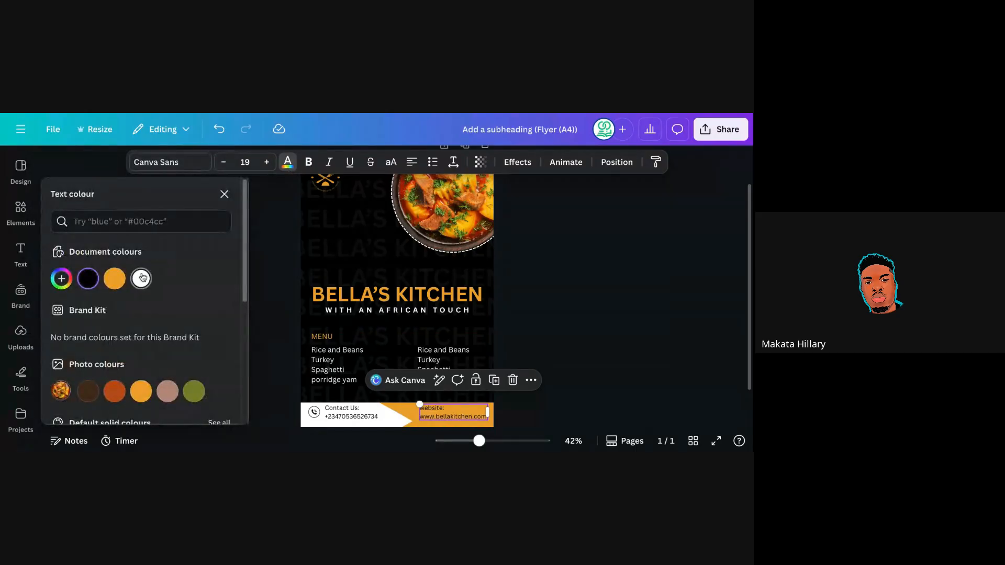
pyautogui.click(141, 278)
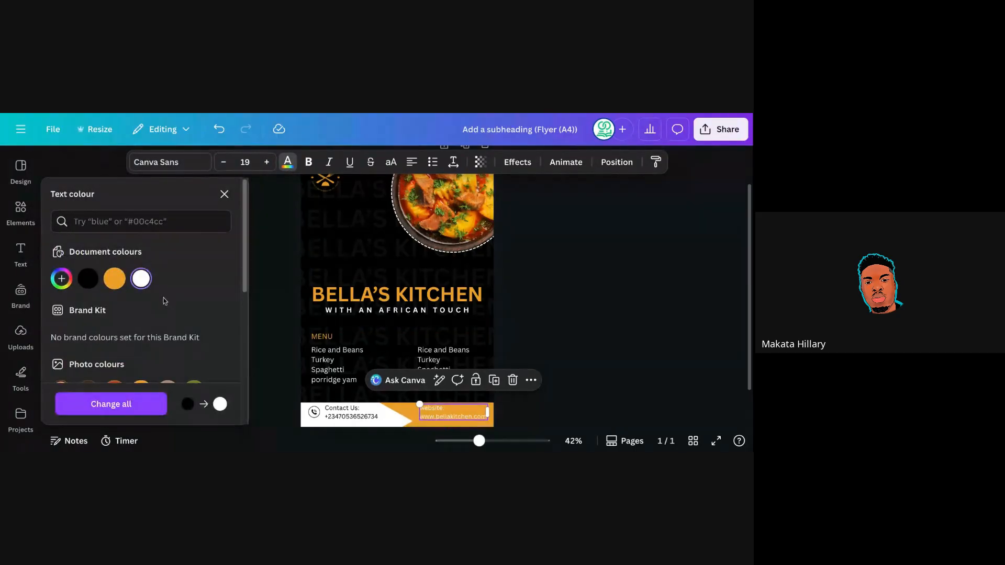
pyautogui.click(88, 283)
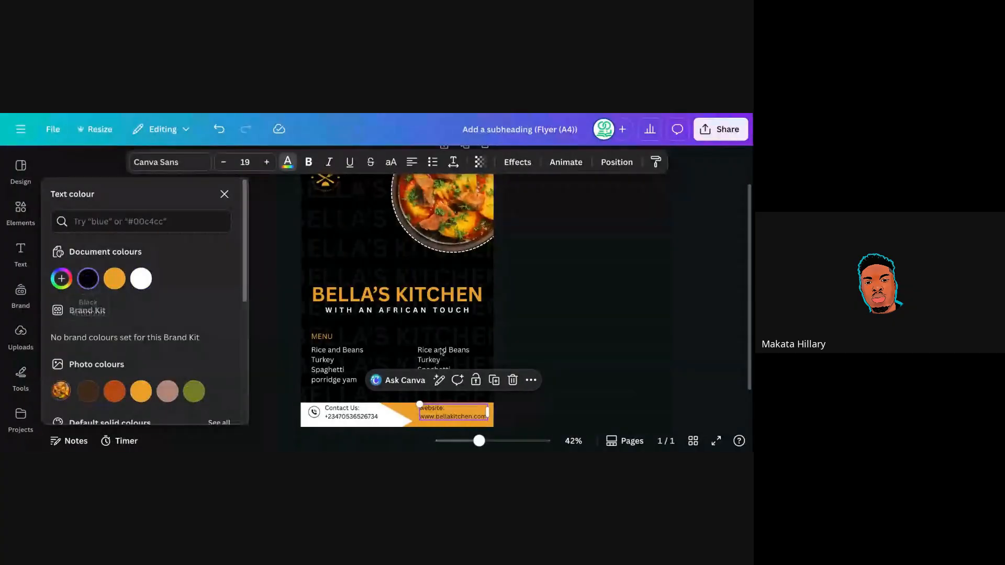
pyautogui.click(512, 316)
pyautogui.click(512, 316)
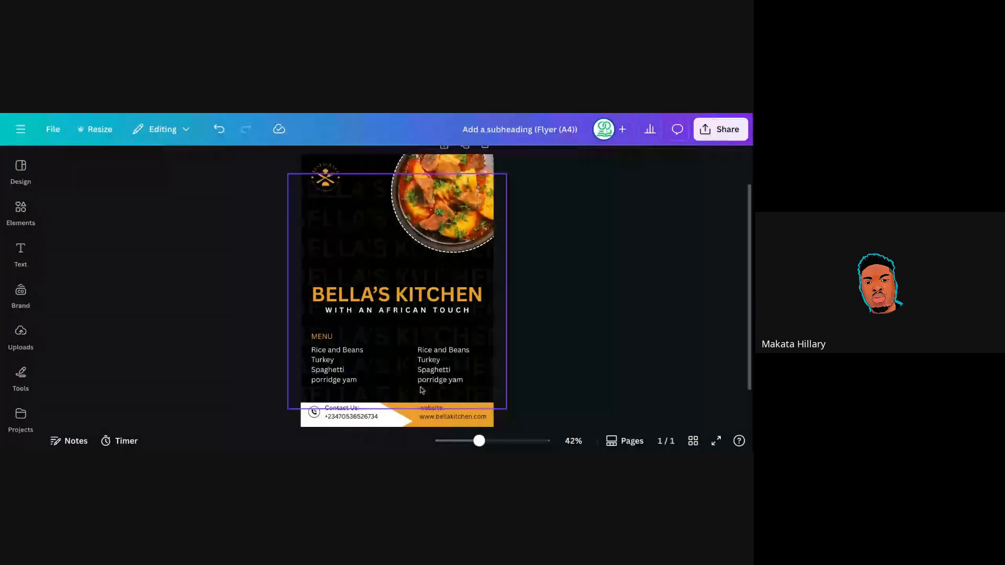
pyautogui.click(439, 416)
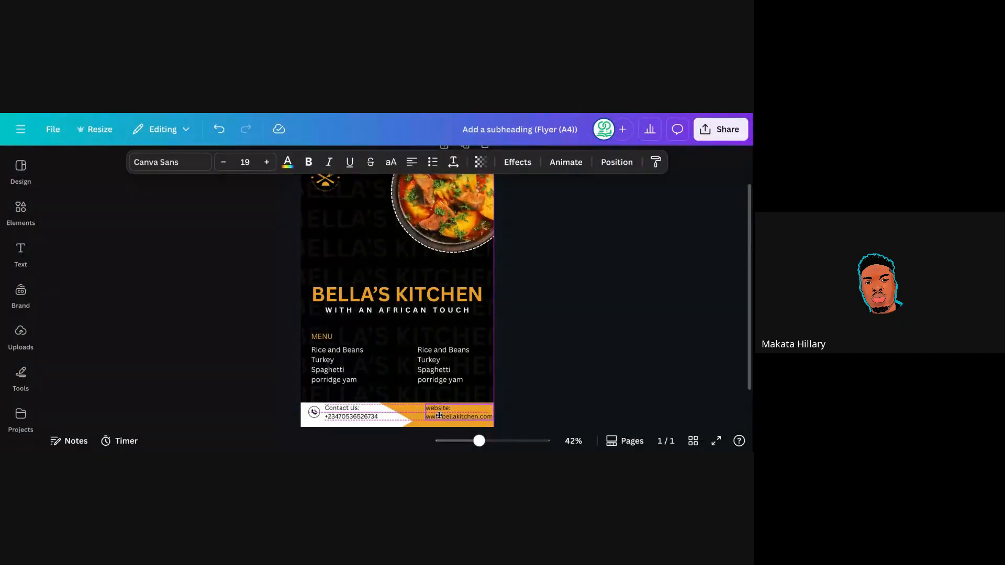
pyautogui.moveTo(439, 416); pyautogui.dragTo(438, 416)
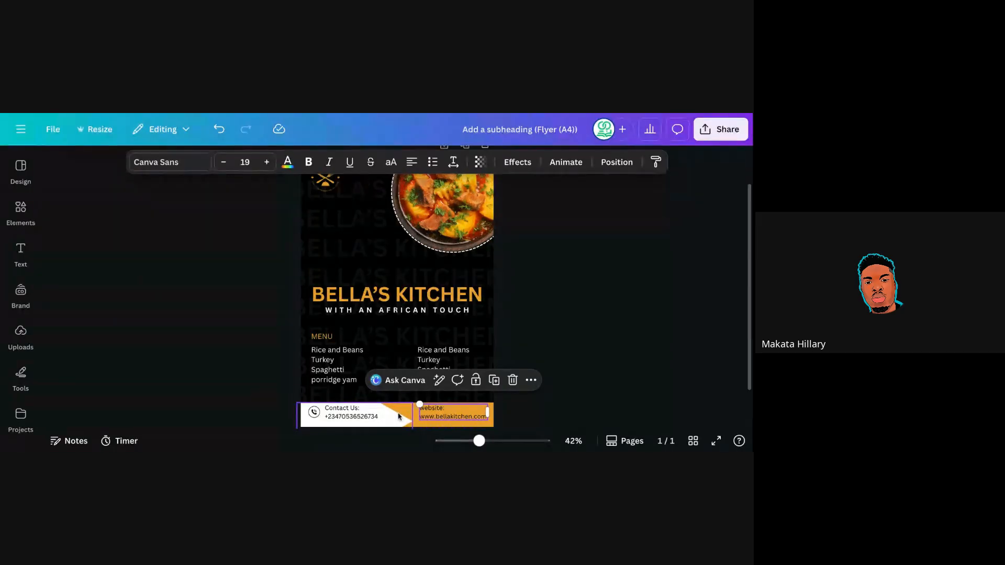
# Move the white footer shape slightly left.
pyautogui.click(403, 423)
pyautogui.moveTo(402, 424); pyautogui.dragTo(396, 421)
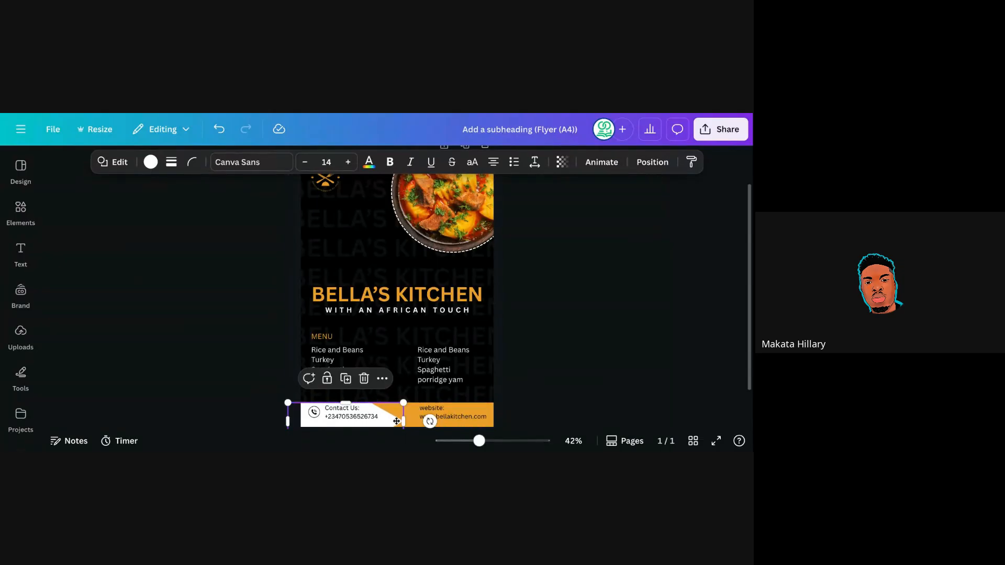
pyautogui.click(533, 315)
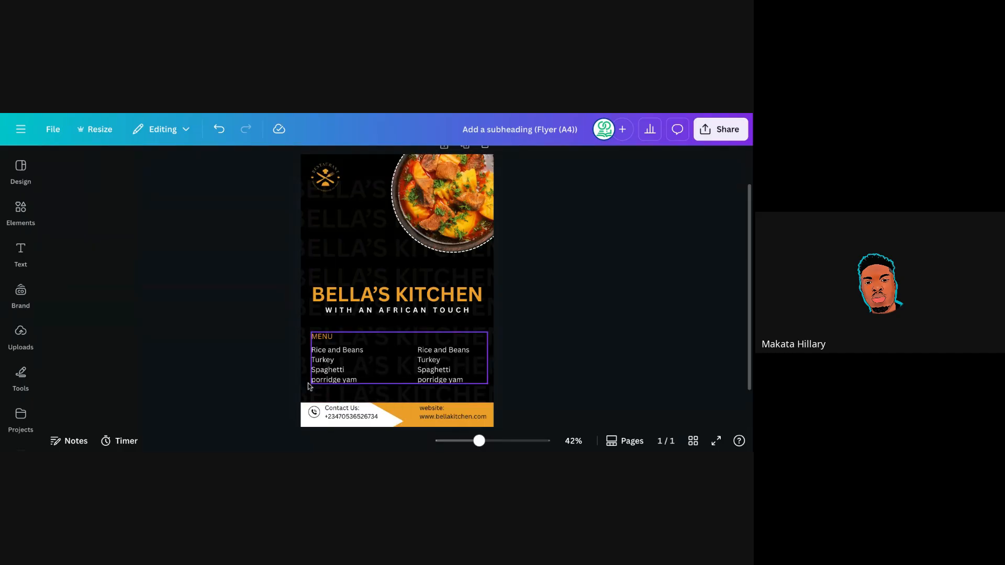
# Search Elements graphics for 'website' and browse the globe icon results.
pyautogui.click(30, 208)
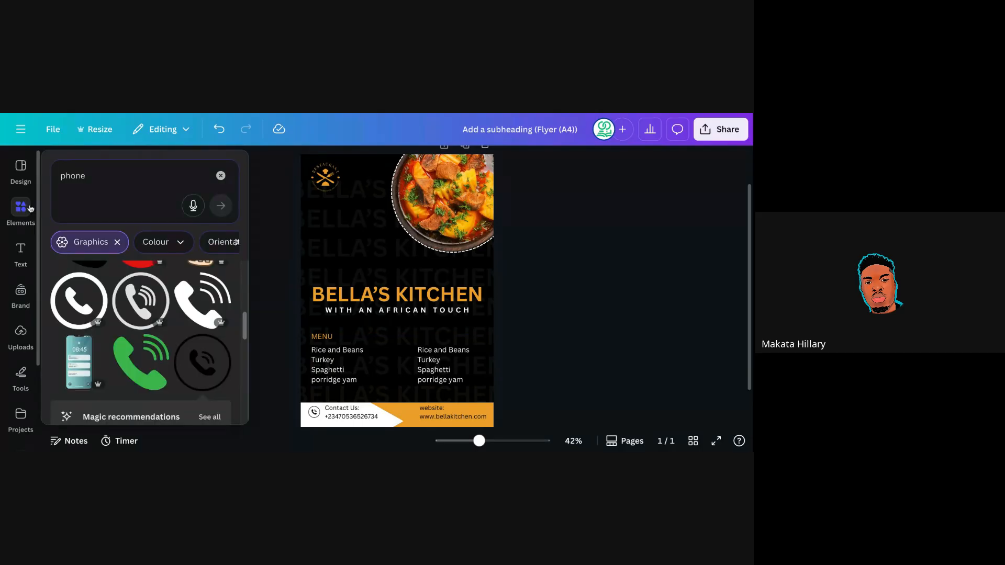
pyautogui.click(87, 180)
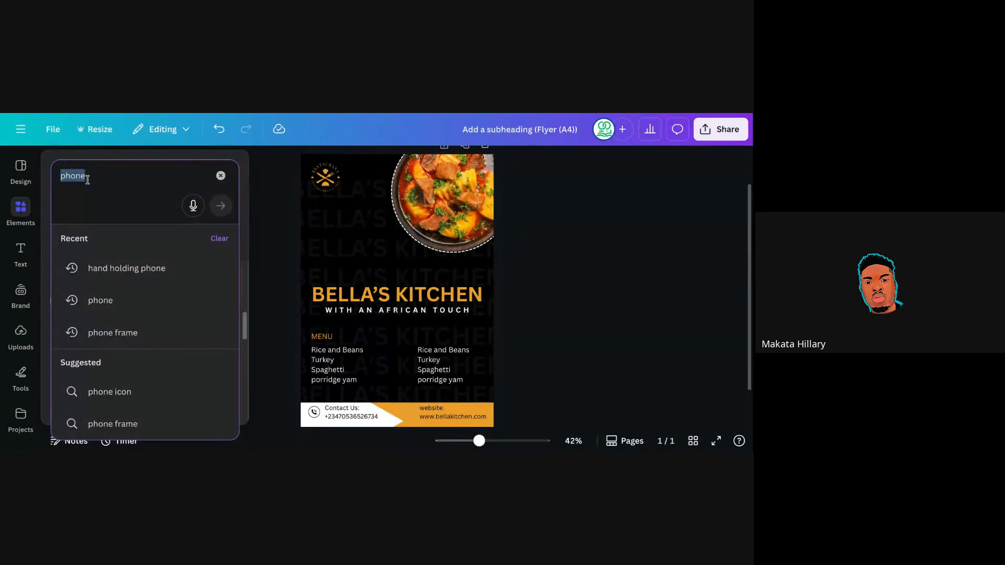
pyautogui.write('website')
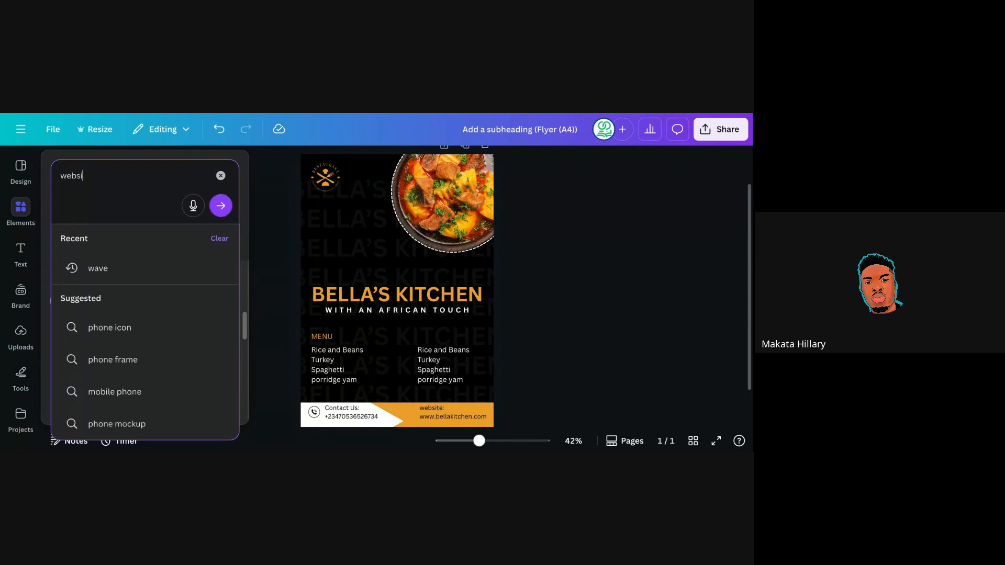
pyautogui.click(220, 206)
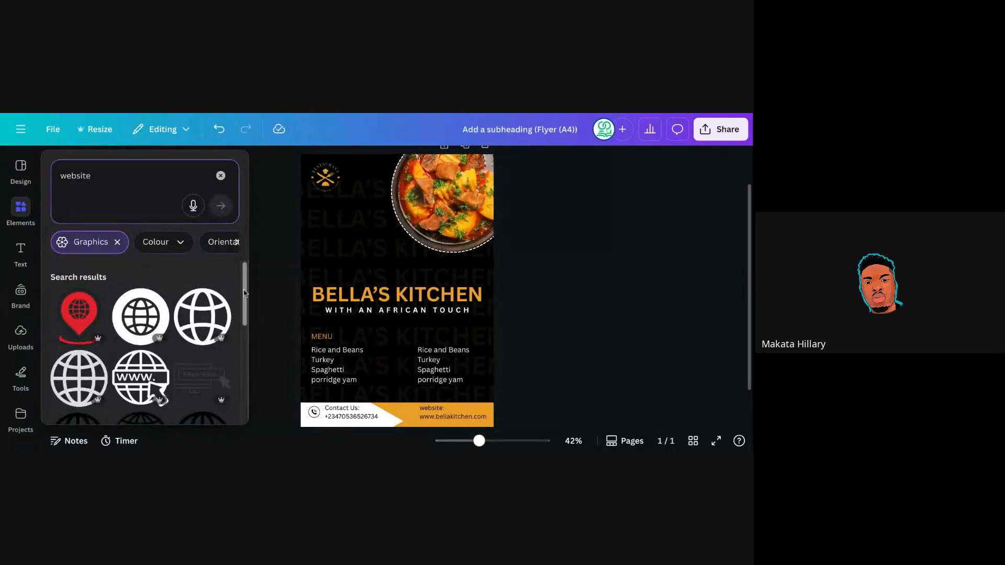
pyautogui.scroll(-1, 244, 312)
pyautogui.scroll(-1, 244, 312)
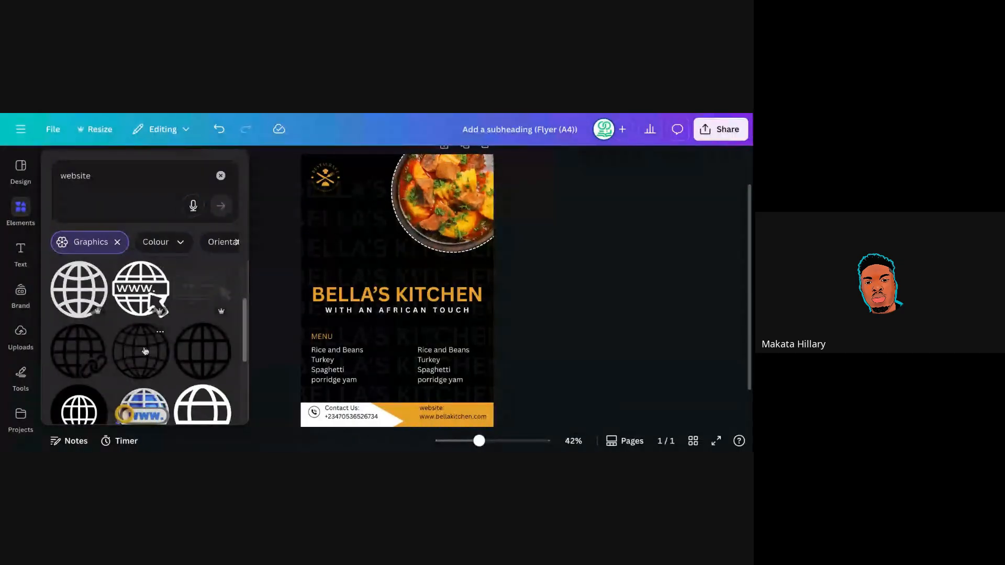
# Add the black globe graphic, shrink it, and place it in the orange footer left of the website address.
pyautogui.click(87, 359)
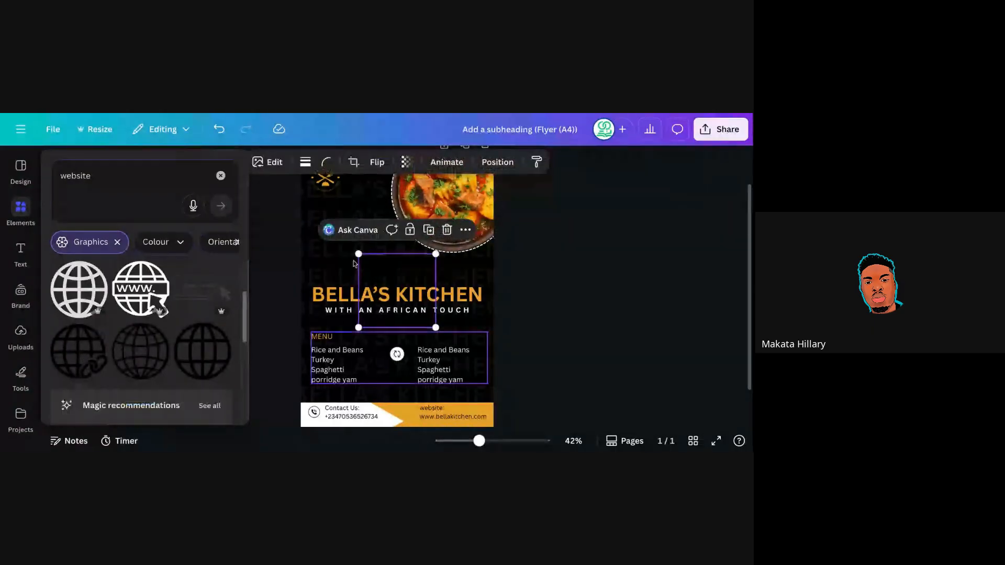
pyautogui.moveTo(359, 255); pyautogui.dragTo(422, 314)
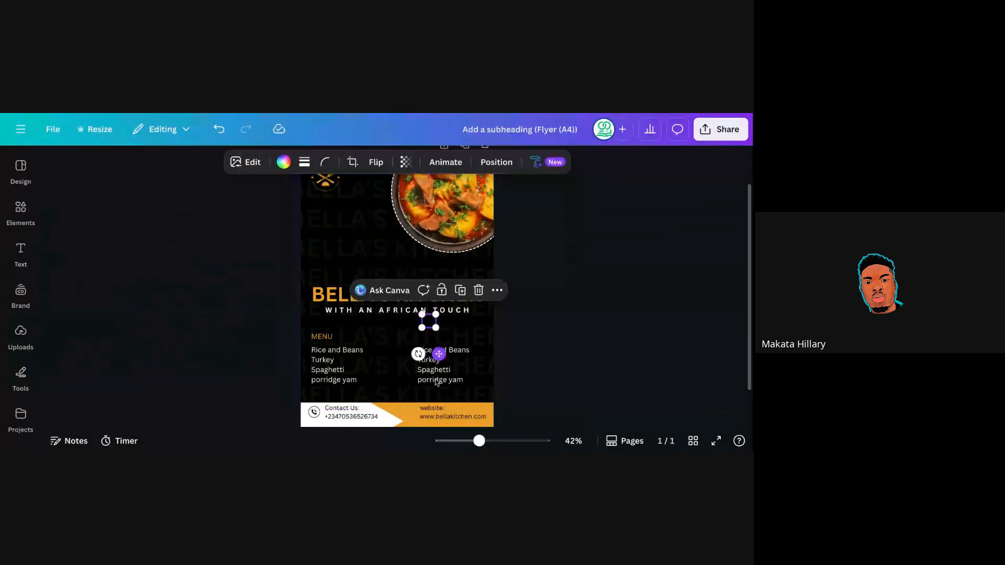
pyautogui.moveTo(439, 354); pyautogui.dragTo(420, 437)
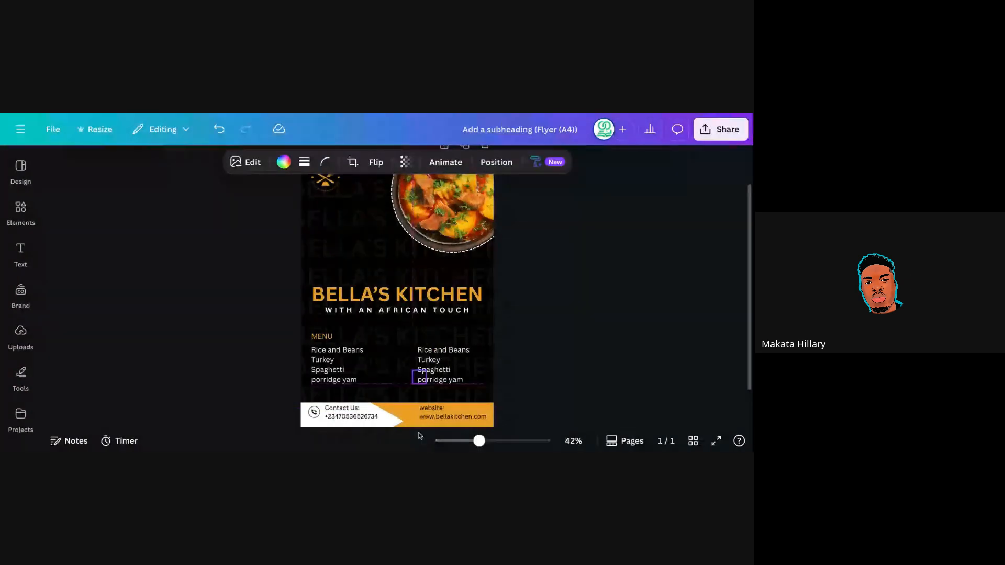
pyautogui.rightClick(420, 436)
pyautogui.click(421, 437)
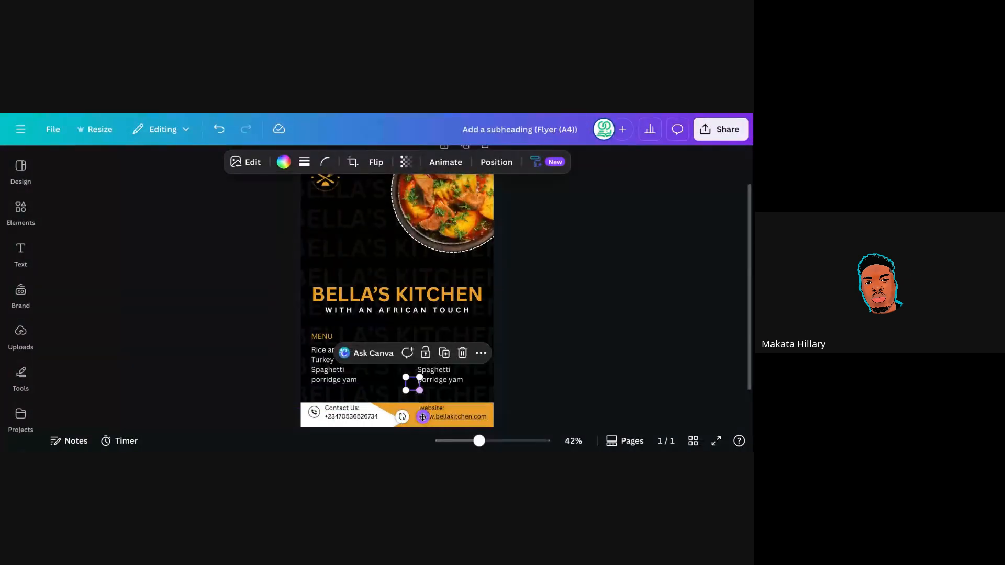
pyautogui.moveTo(422, 417); pyautogui.dragTo(419, 446)
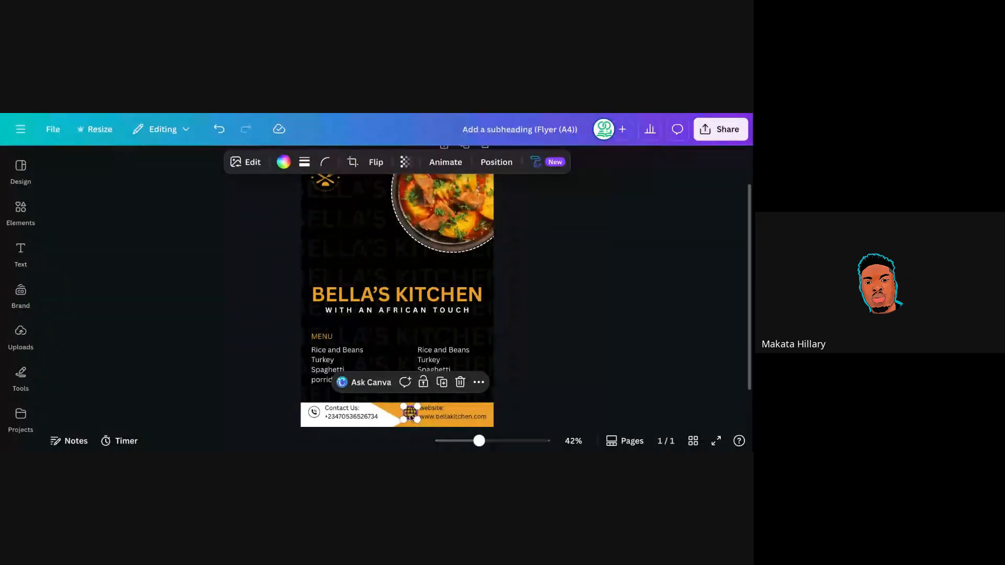
pyautogui.moveTo(411, 414); pyautogui.dragTo(407, 414)
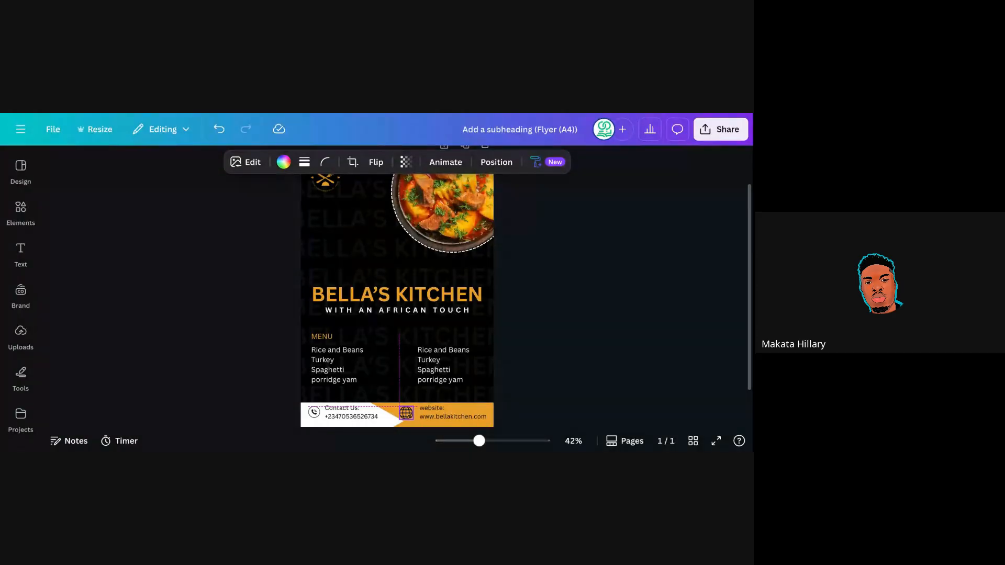
pyautogui.moveTo(406, 413); pyautogui.dragTo(406, 413)
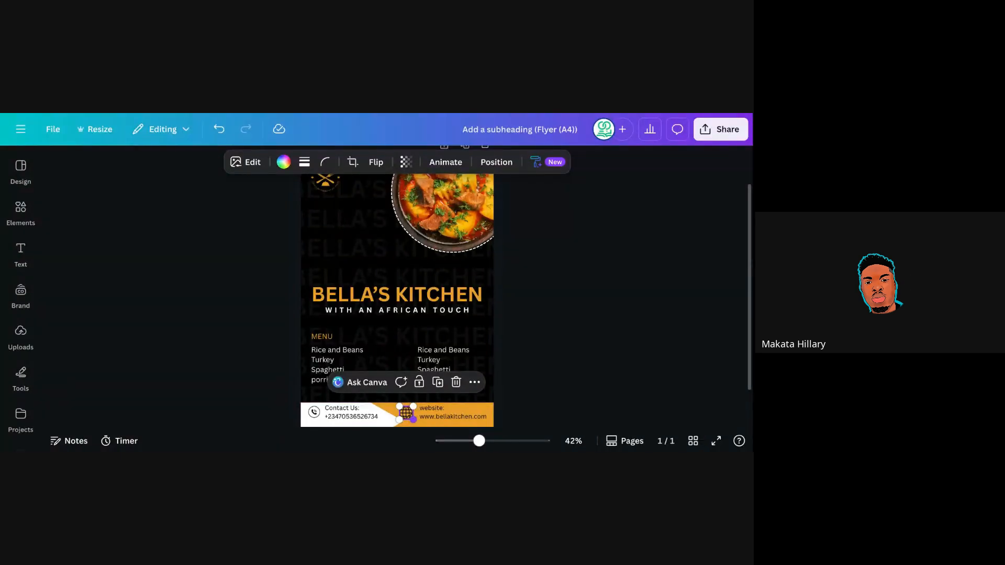
pyautogui.moveTo(413, 420); pyautogui.dragTo(411, 418)
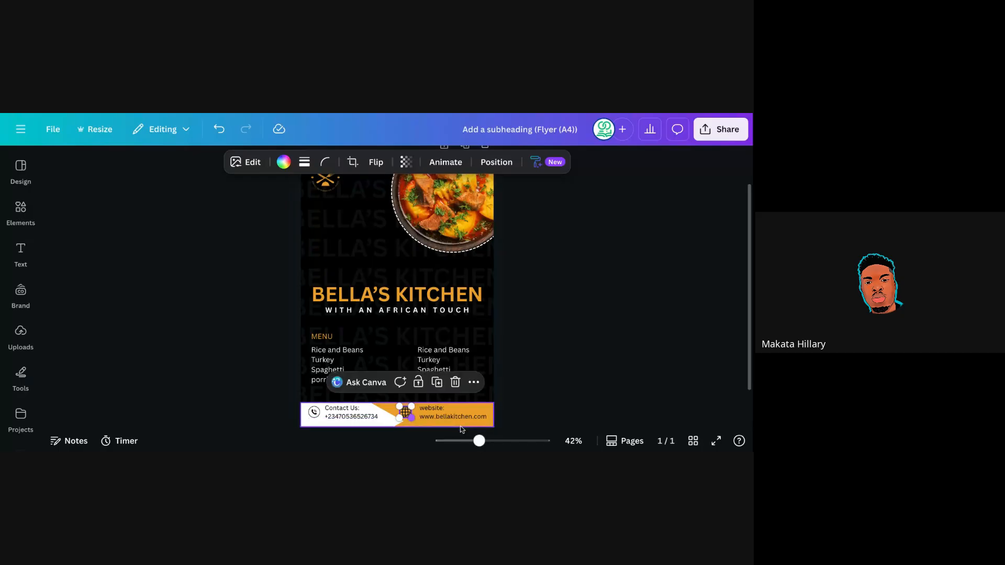
pyautogui.click(523, 359)
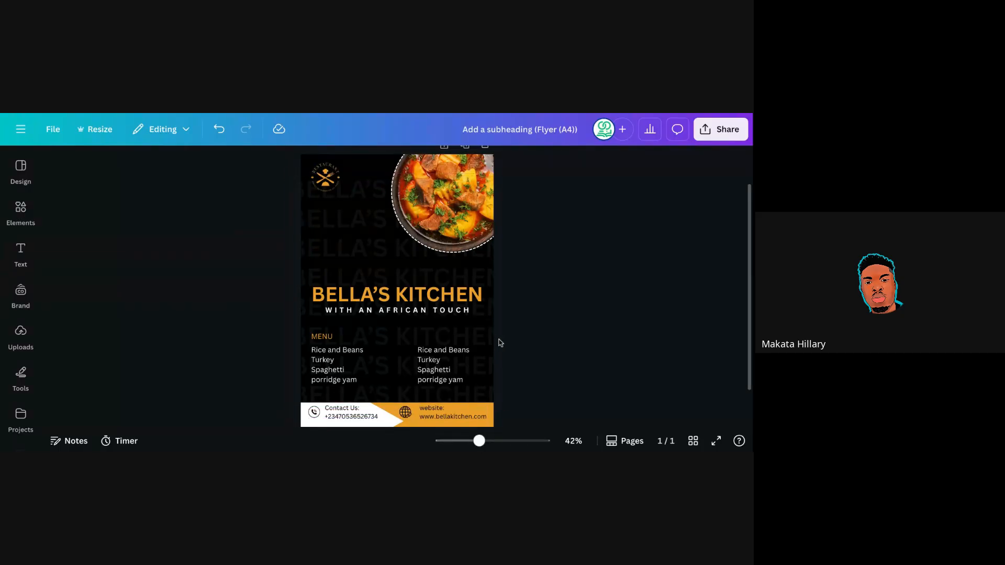
# Nudge the footer globe icon into its final spot beside the website text.
pyautogui.click(406, 413)
pyautogui.moveTo(409, 414); pyautogui.dragTo(407, 412)
pyautogui.click(533, 291)
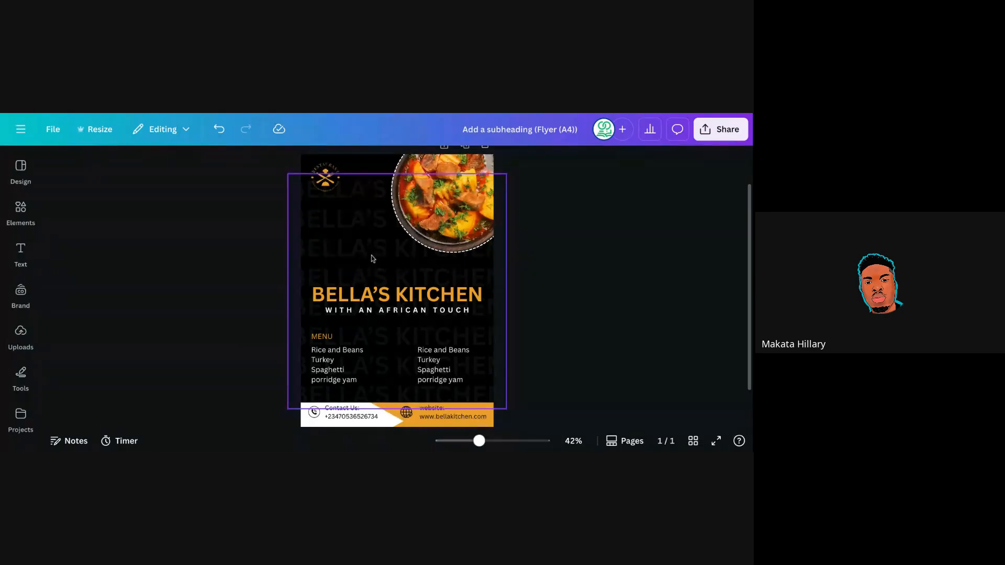
# Search Elements for 'Square' with the Graphics filter cleared and add a square shape.
pyautogui.click(23, 209)
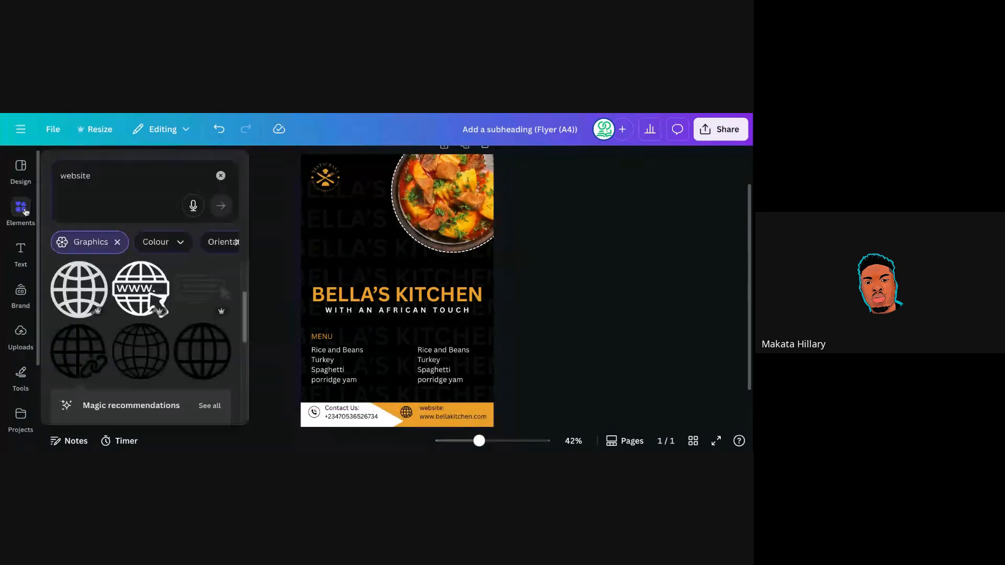
pyautogui.click(117, 241)
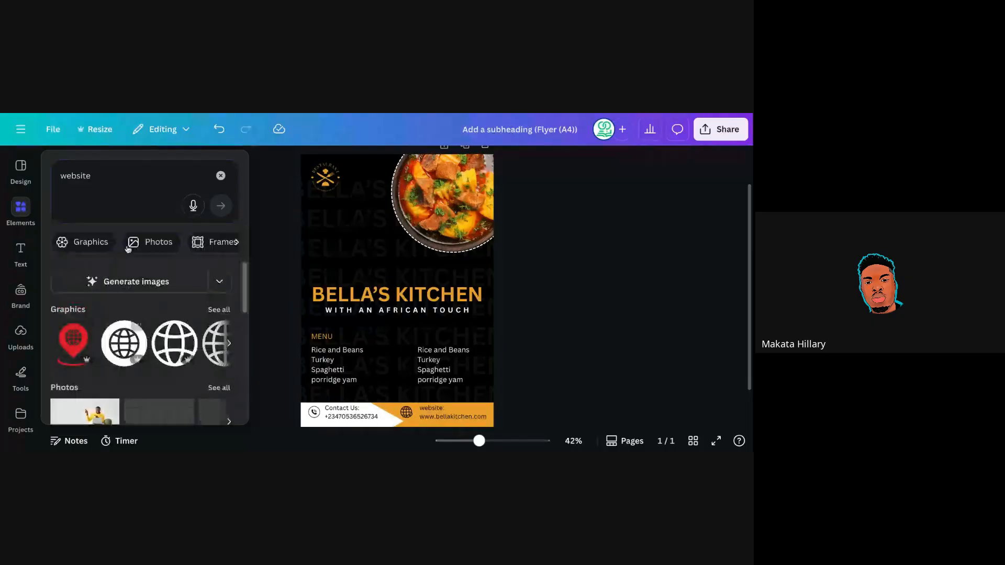
pyautogui.click(77, 176)
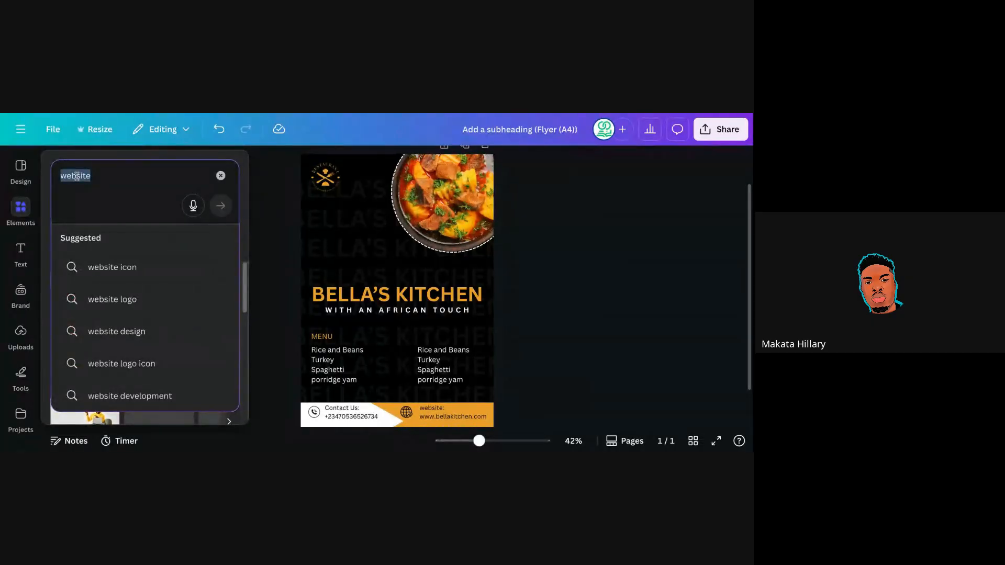
pyautogui.write('squ')
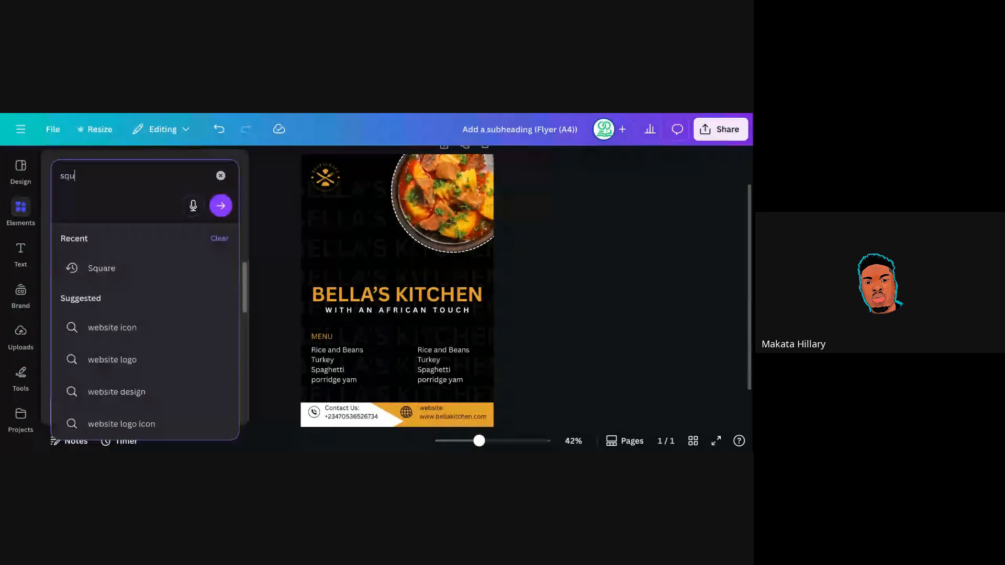
pyautogui.click(105, 268)
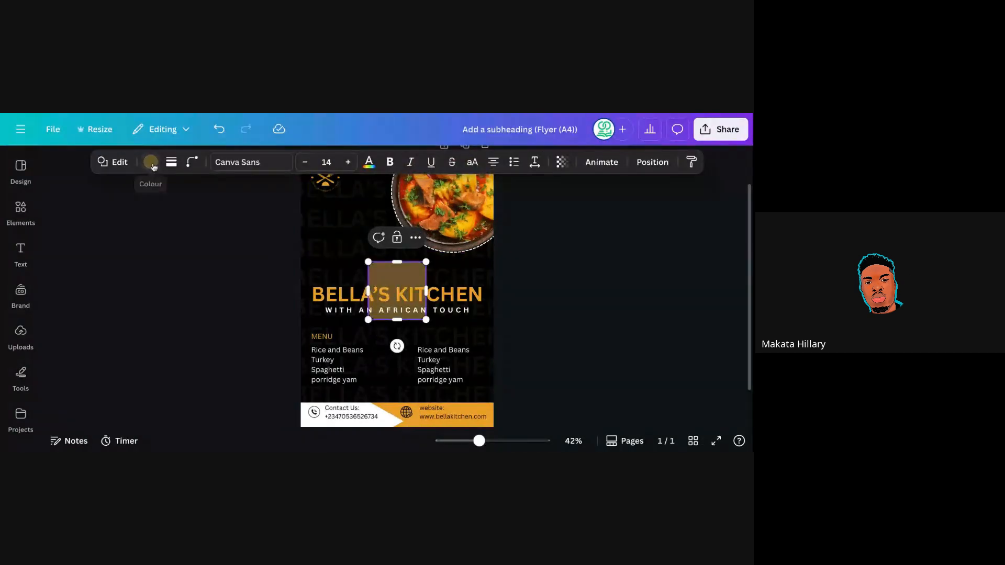
# Fill the square with white and bring it to the front over the title.
pyautogui.click(151, 163)
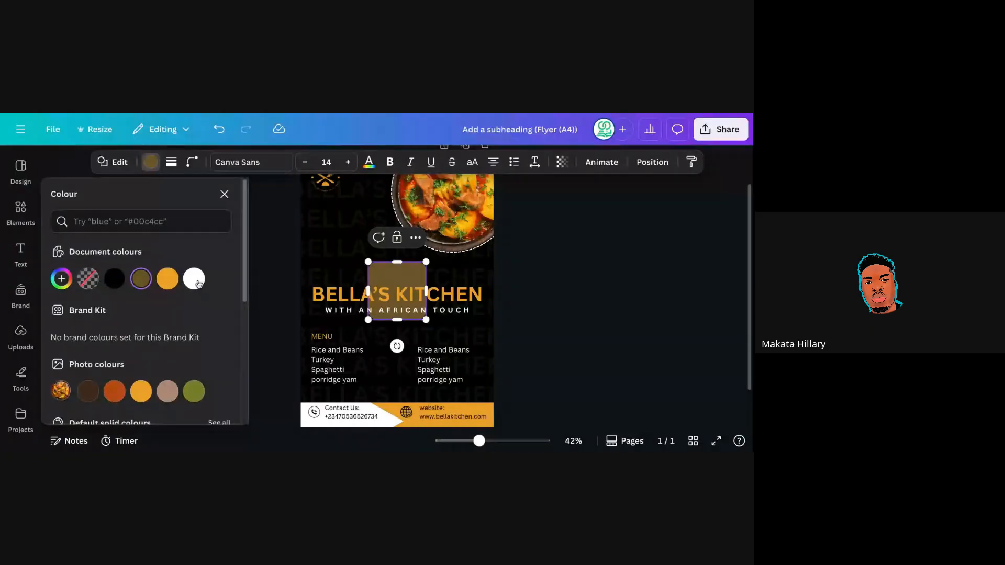
pyautogui.click(194, 278)
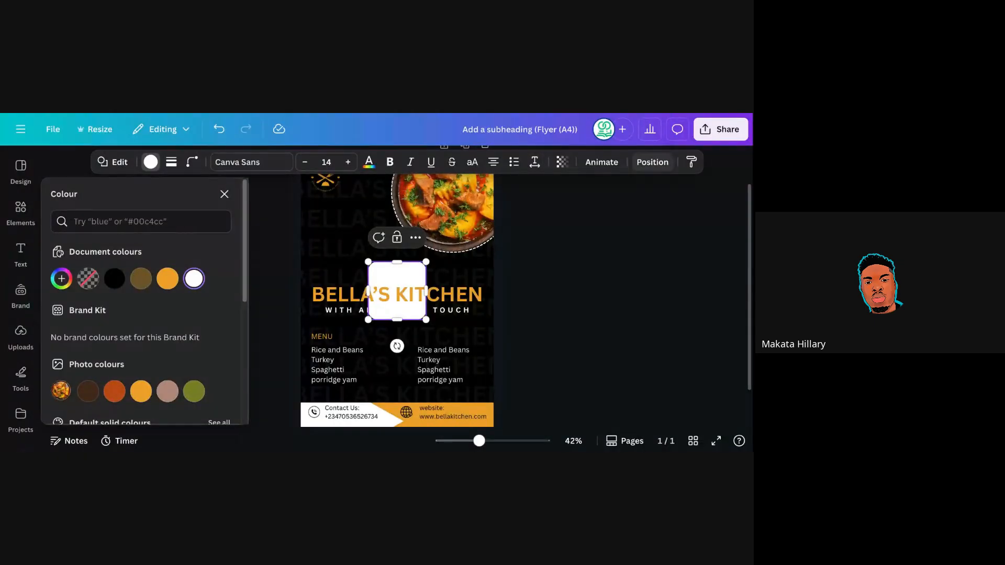
pyautogui.click(652, 162)
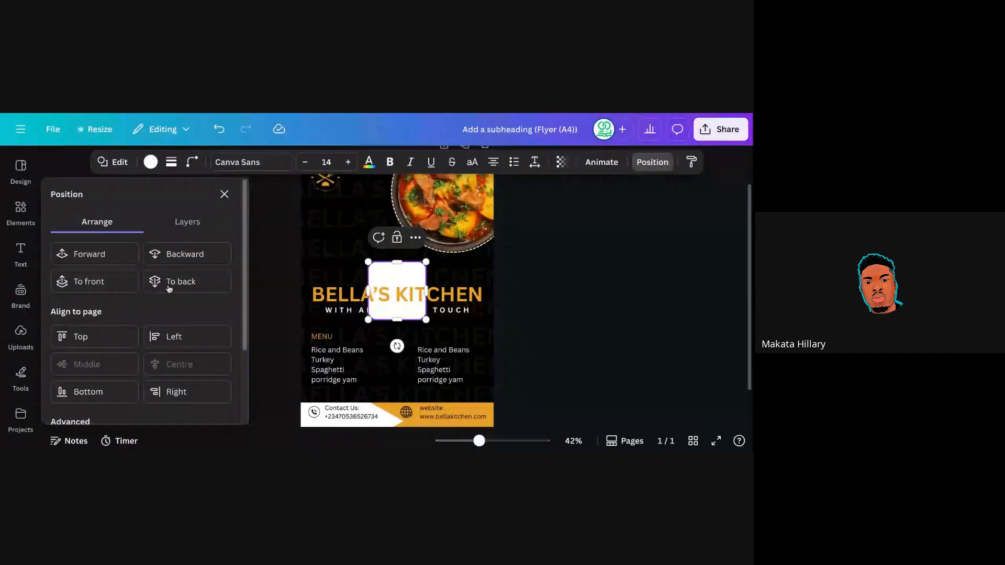
pyautogui.click(115, 256)
pyautogui.click(530, 280)
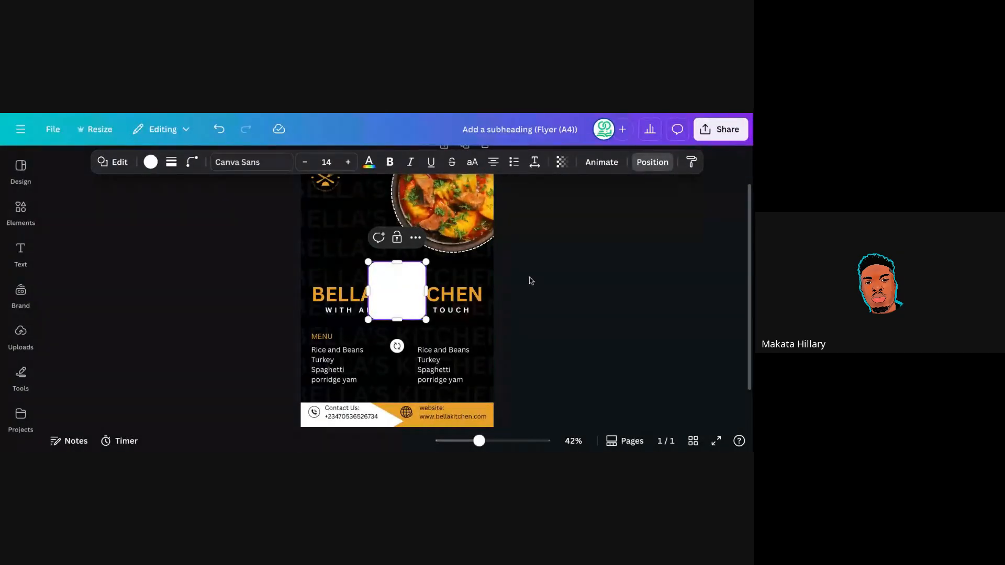
# Enlarge the white square to about 195 × 136 across the flyer's middle.
pyautogui.moveTo(368, 262); pyautogui.dragTo(308, 222)
pyautogui.moveTo(426, 320); pyautogui.dragTo(489, 348)
pyautogui.click(536, 321)
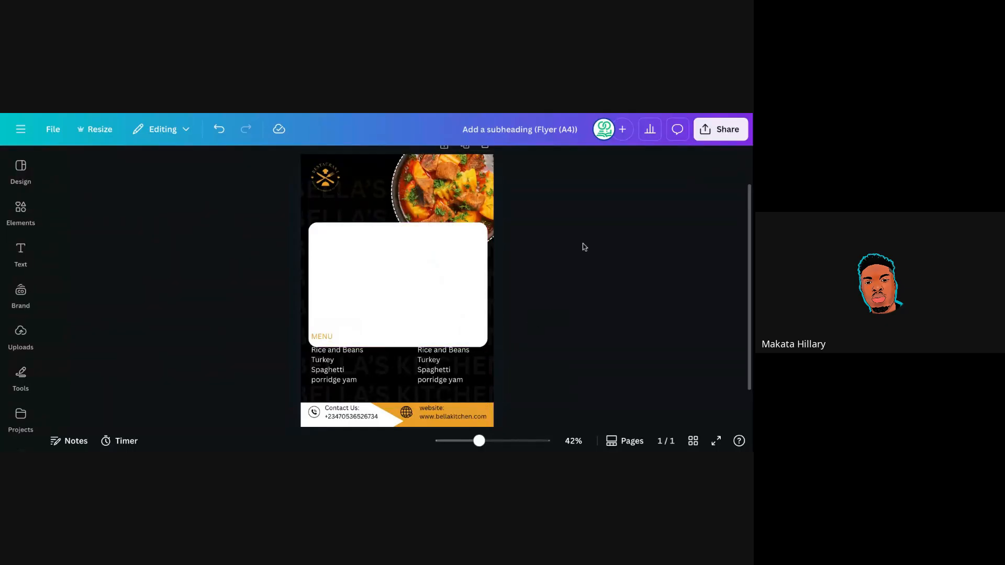
# Centre the white card on the page and undo a trial duplicate of the phone icon.
pyautogui.moveTo(377, 297); pyautogui.dragTo(383, 293)
pyautogui.click(556, 297)
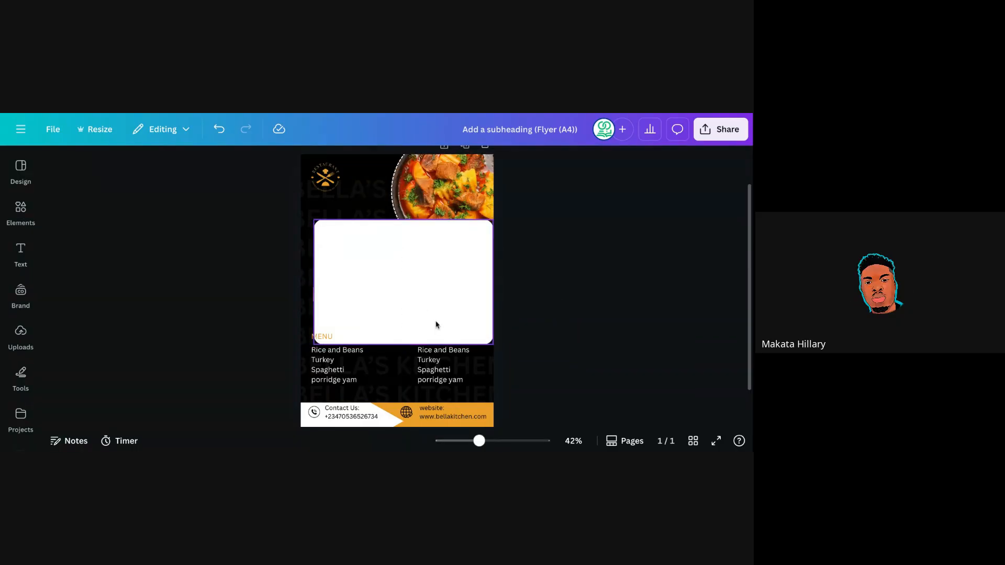
pyautogui.click(315, 413)
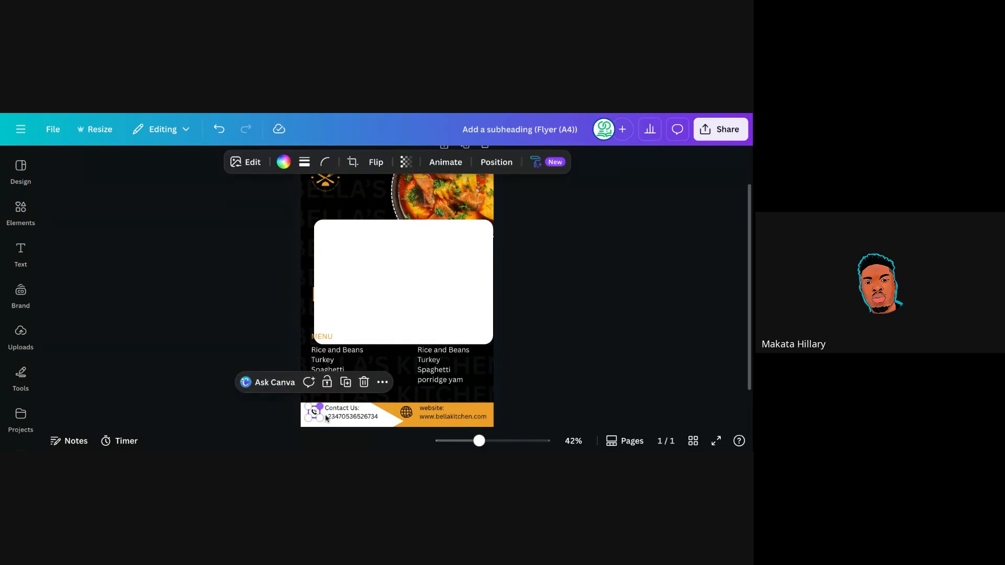
pyautogui.click(345, 382)
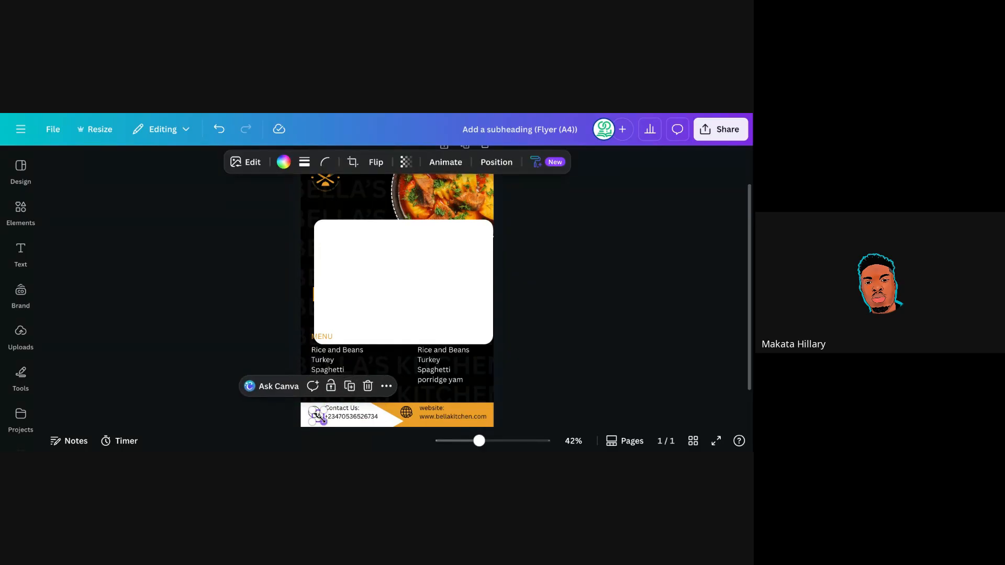
pyautogui.moveTo(317, 414); pyautogui.dragTo(322, 420)
pyautogui.hotkey('ctrl', 'z')
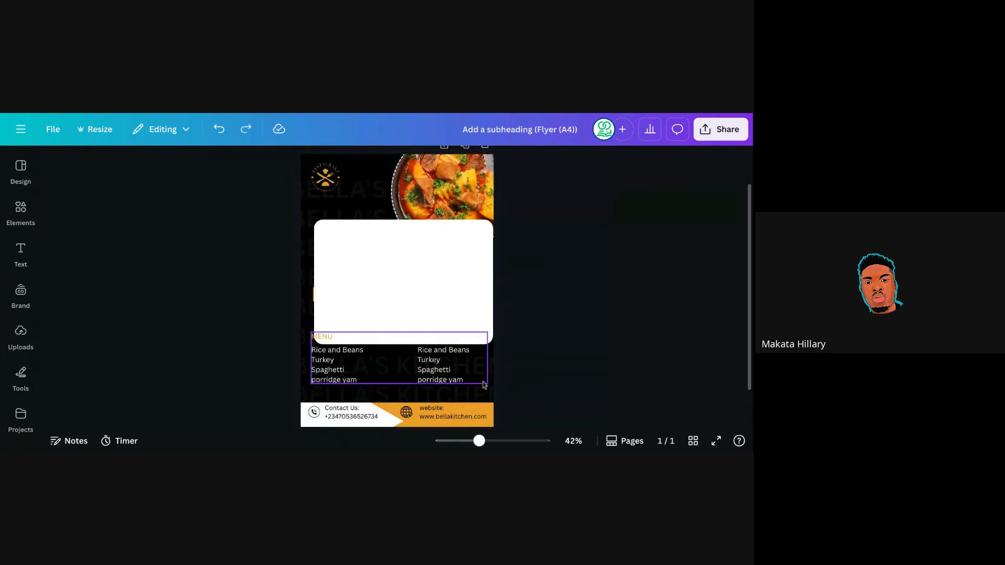
# Duplicate the footer globe and phone icons and move both copies into the white card.
pyautogui.click(407, 413)
pyautogui.click(438, 382)
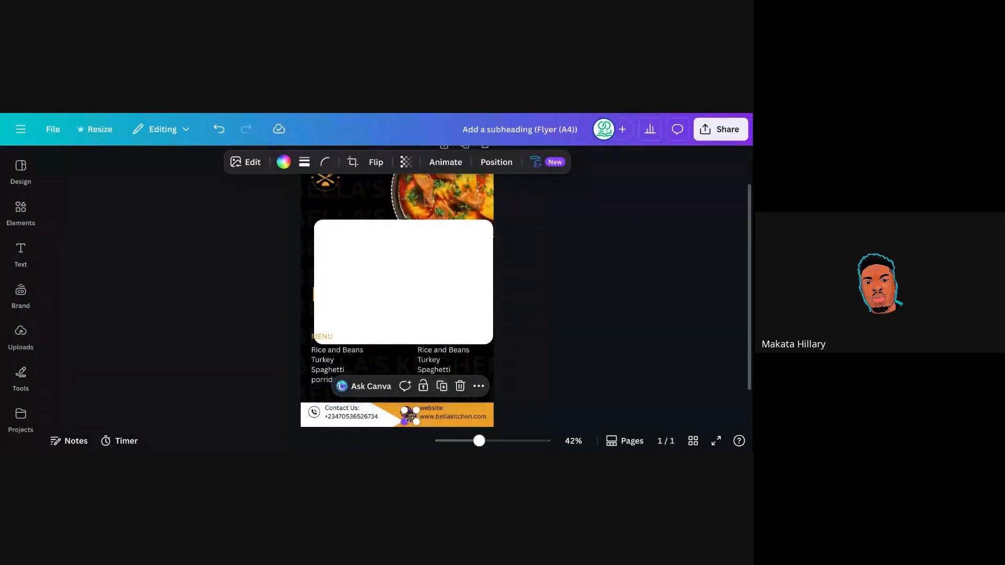
pyautogui.moveTo(410, 416); pyautogui.dragTo(480, 320)
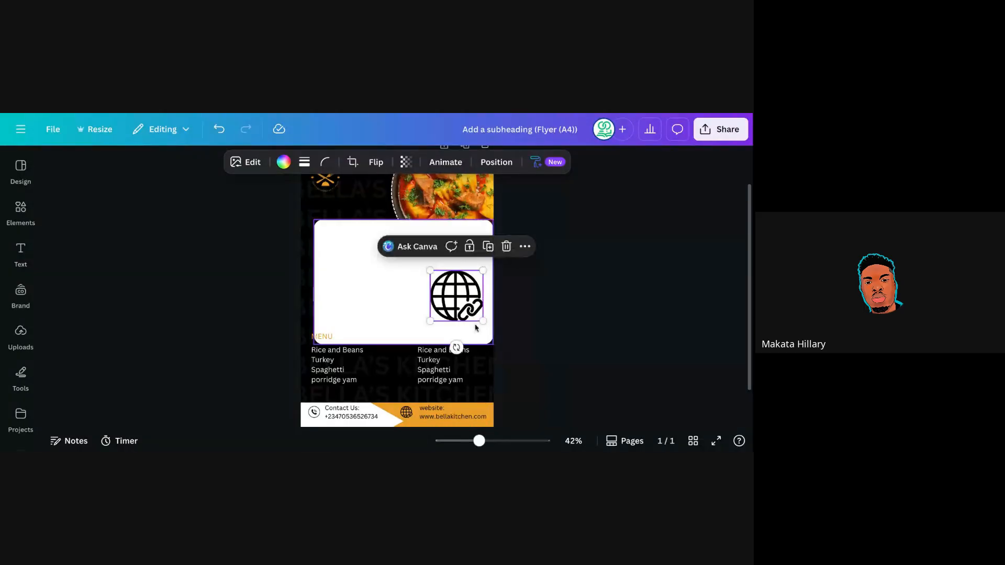
pyautogui.click(313, 412)
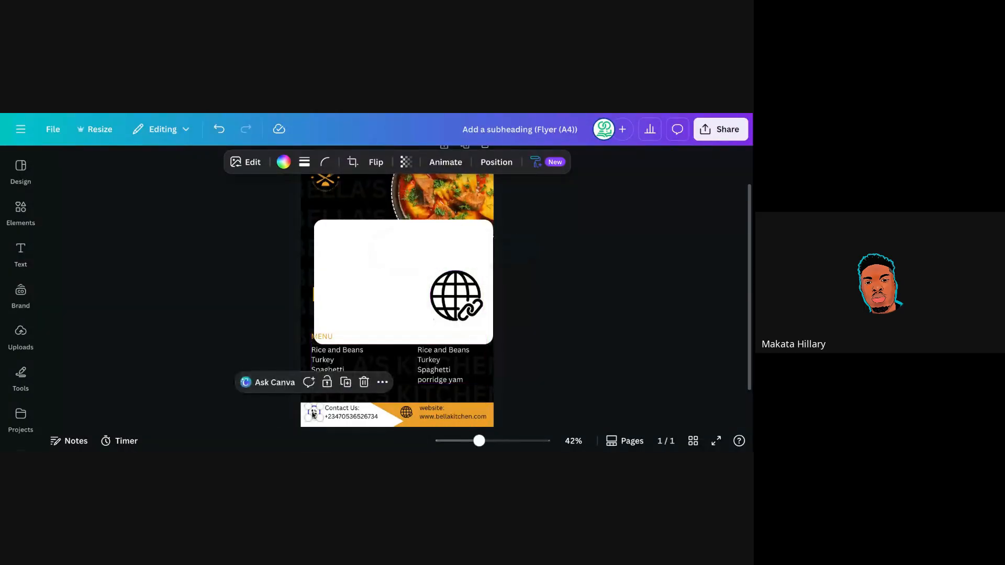
pyautogui.click(345, 382)
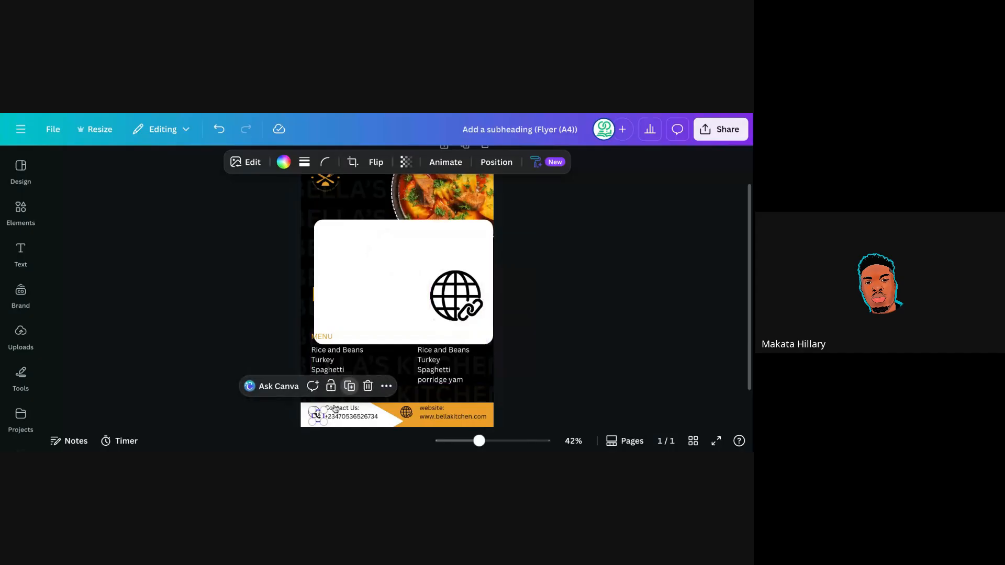
pyautogui.moveTo(318, 418); pyautogui.dragTo(386, 319)
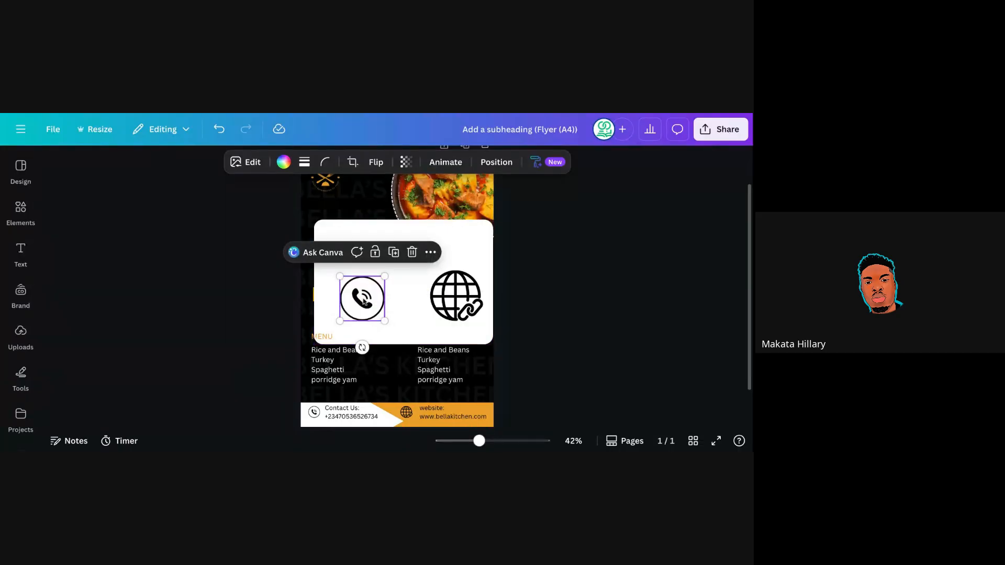
# Line the phone icon up with the globe and enlarge the globe inside the card.
pyautogui.moveTo(364, 302); pyautogui.dragTo(359, 276)
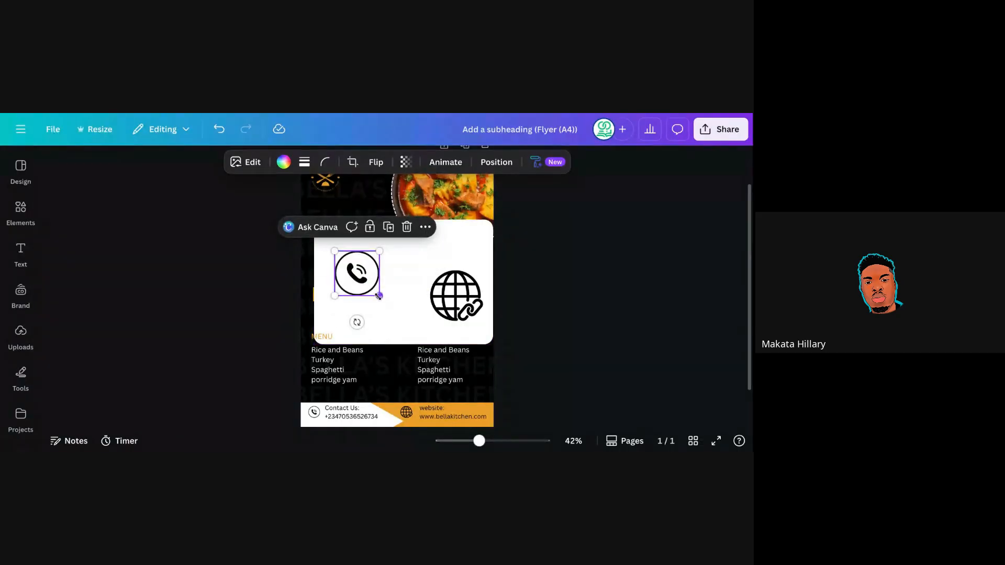
pyautogui.moveTo(361, 280); pyautogui.dragTo(358, 282)
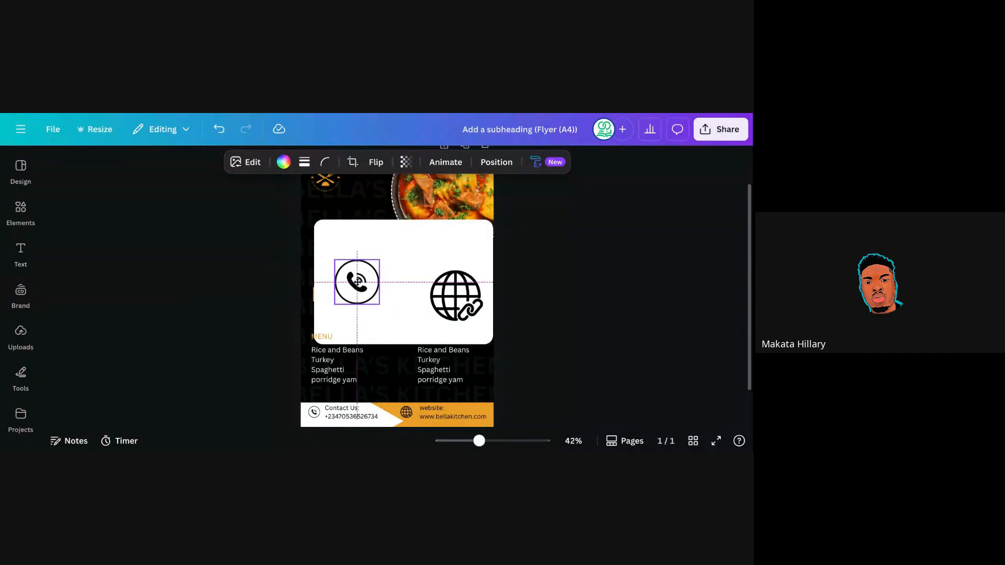
pyautogui.click(433, 273)
pyautogui.moveTo(429, 269); pyautogui.dragTo(403, 245)
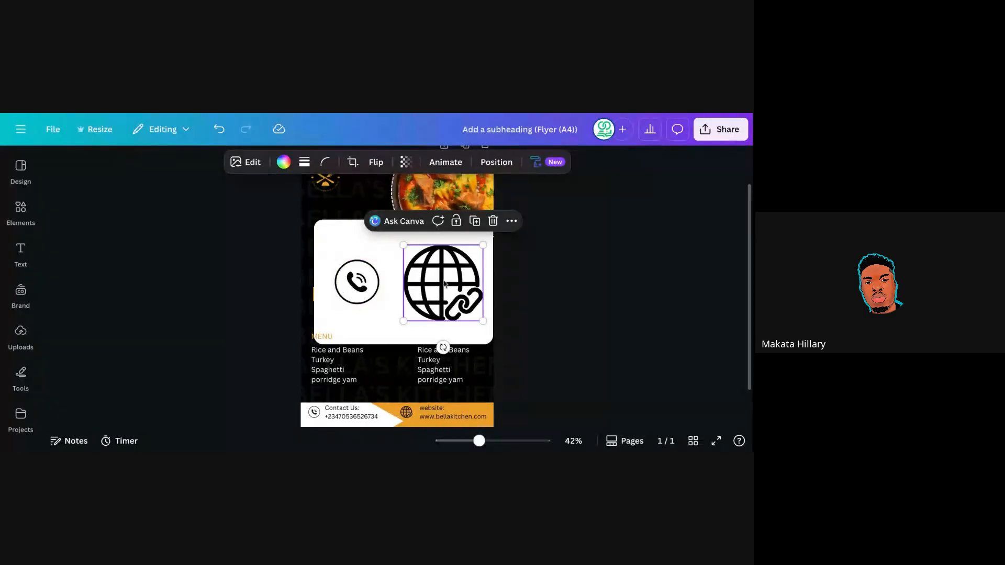
pyautogui.moveTo(448, 269); pyautogui.dragTo(442, 284)
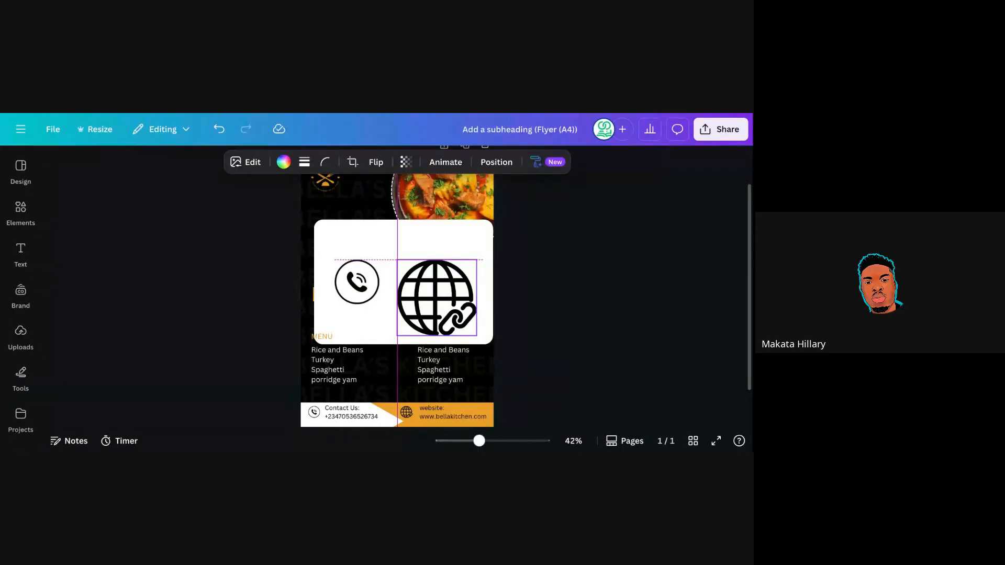
# Resize the card's globe icon to about 78 × 74.4 beside the phone icon.
pyautogui.moveTo(437, 298); pyautogui.dragTo(437, 297)
pyautogui.moveTo(437, 298); pyautogui.dragTo(436, 298)
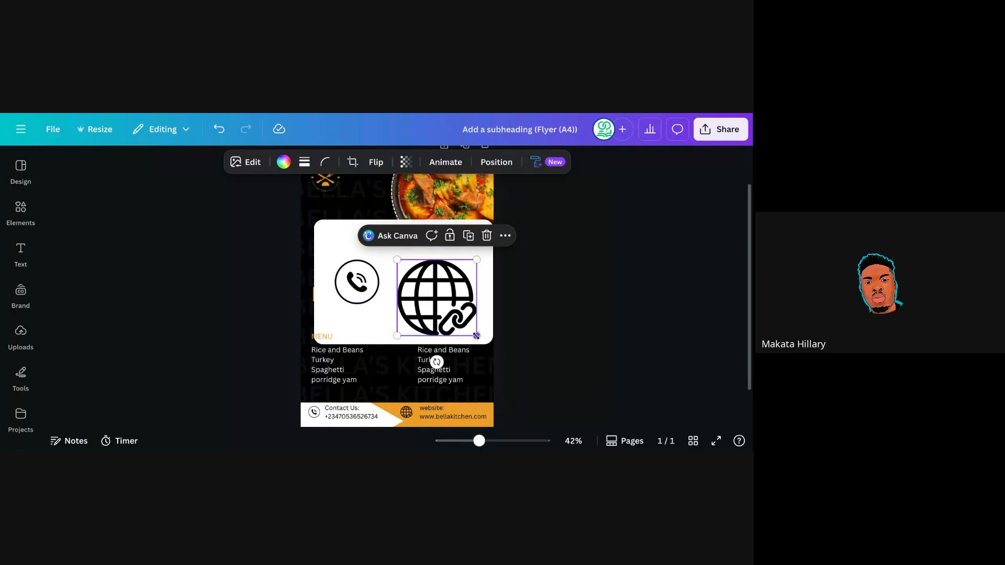
pyautogui.moveTo(476, 335); pyautogui.dragTo(442, 303)
pyautogui.click(532, 292)
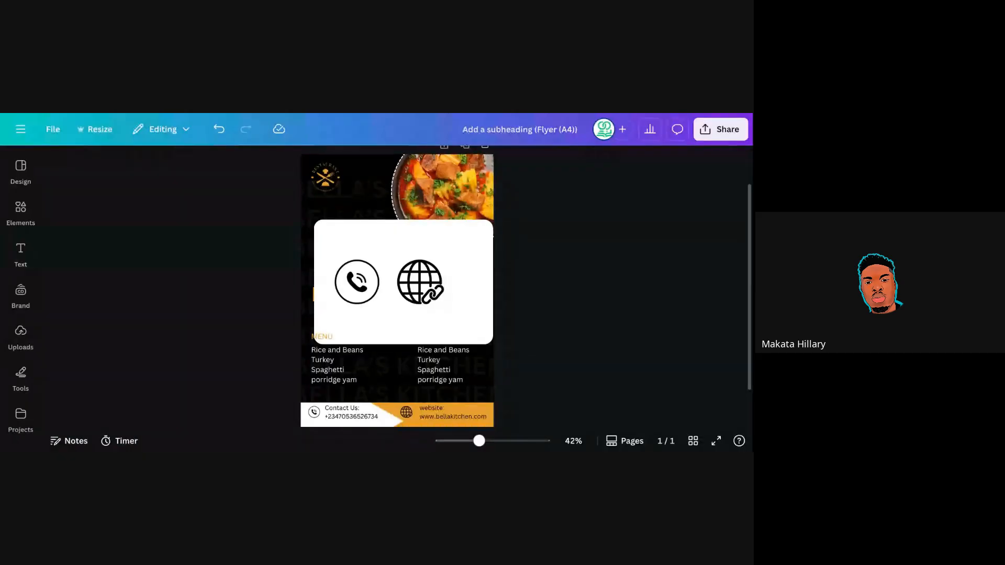
pyautogui.click(413, 293)
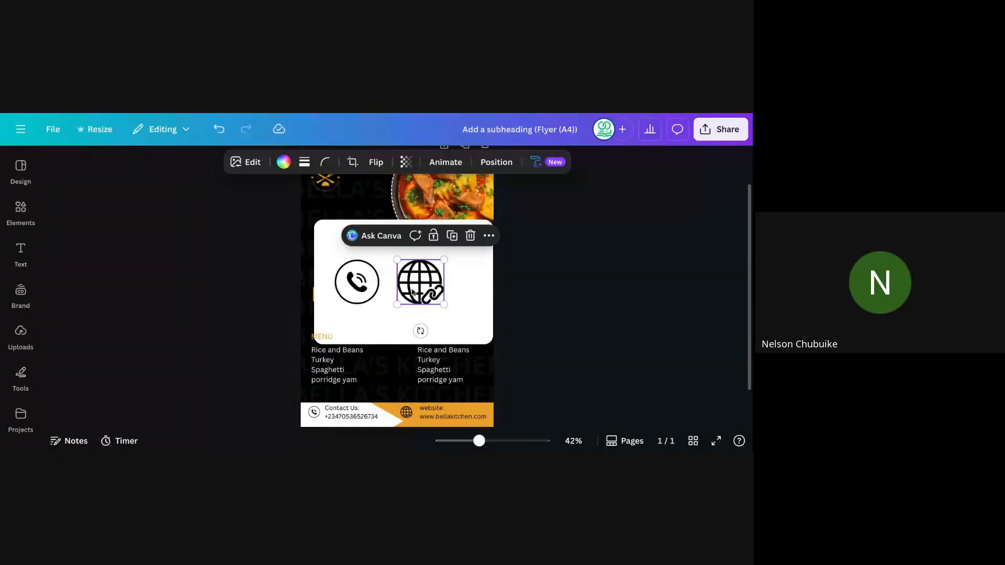
pyautogui.moveTo(444, 304); pyautogui.dragTo(477, 336)
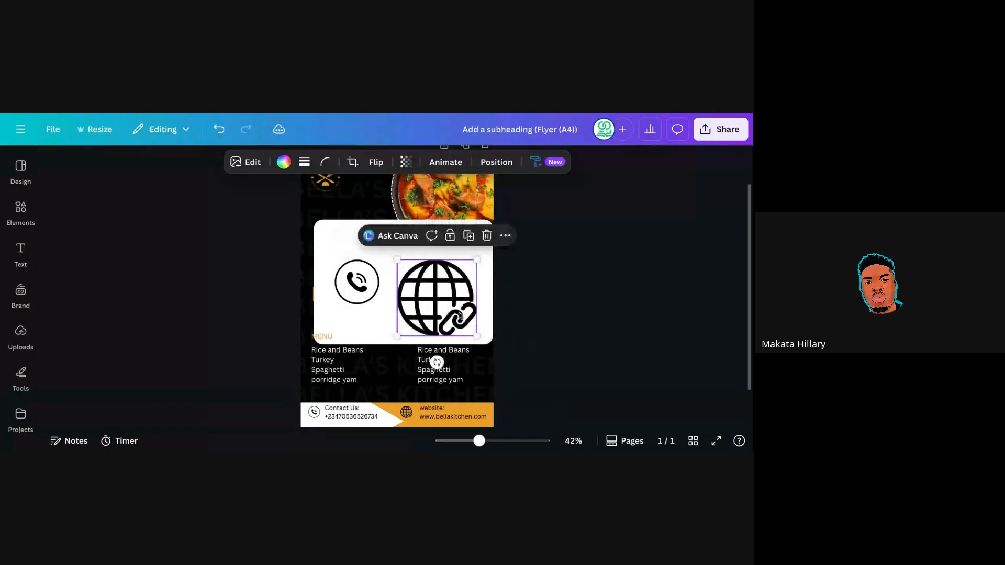
pyautogui.moveTo(451, 303); pyautogui.dragTo(441, 302)
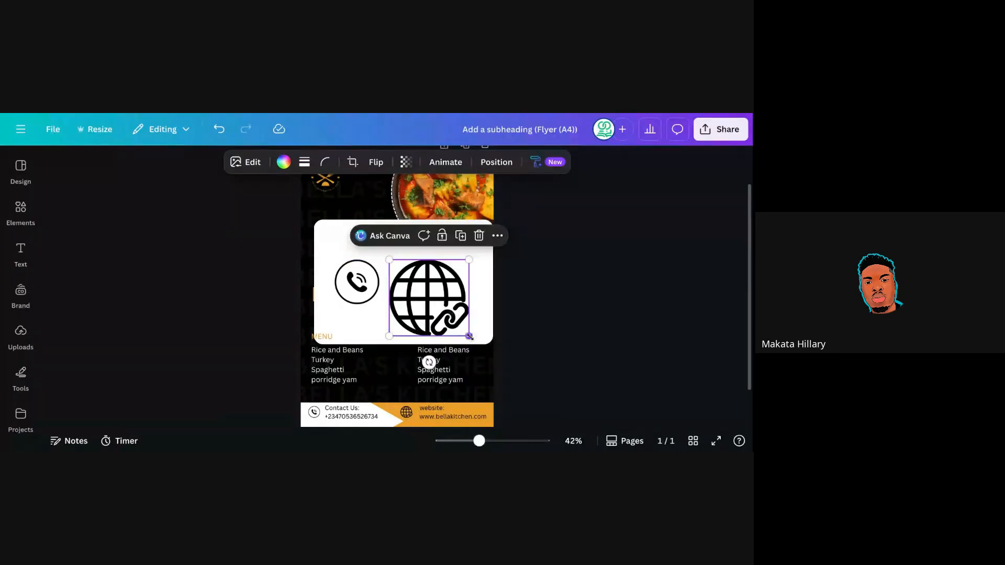
pyautogui.moveTo(469, 336); pyautogui.dragTo(430, 286)
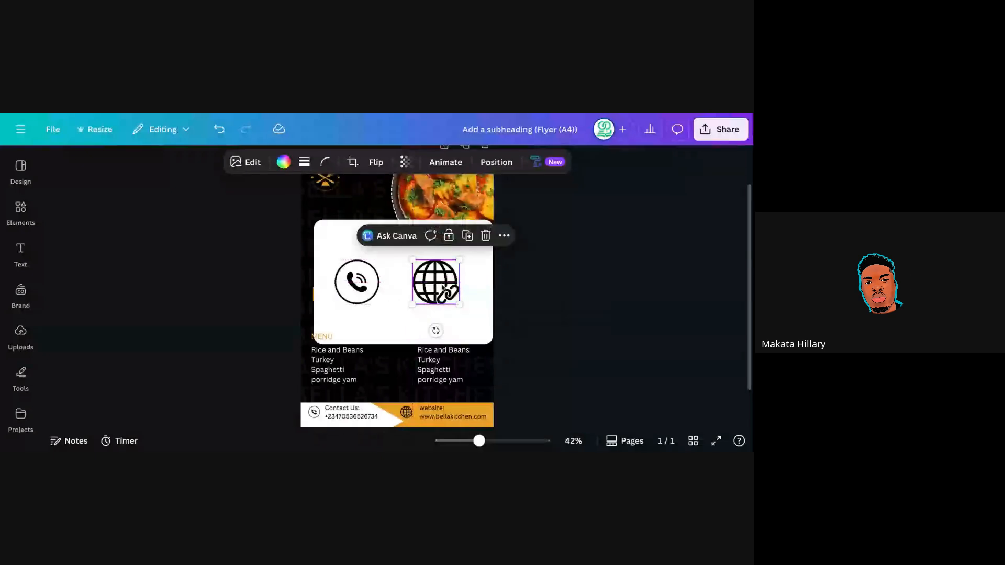
pyautogui.click(539, 289)
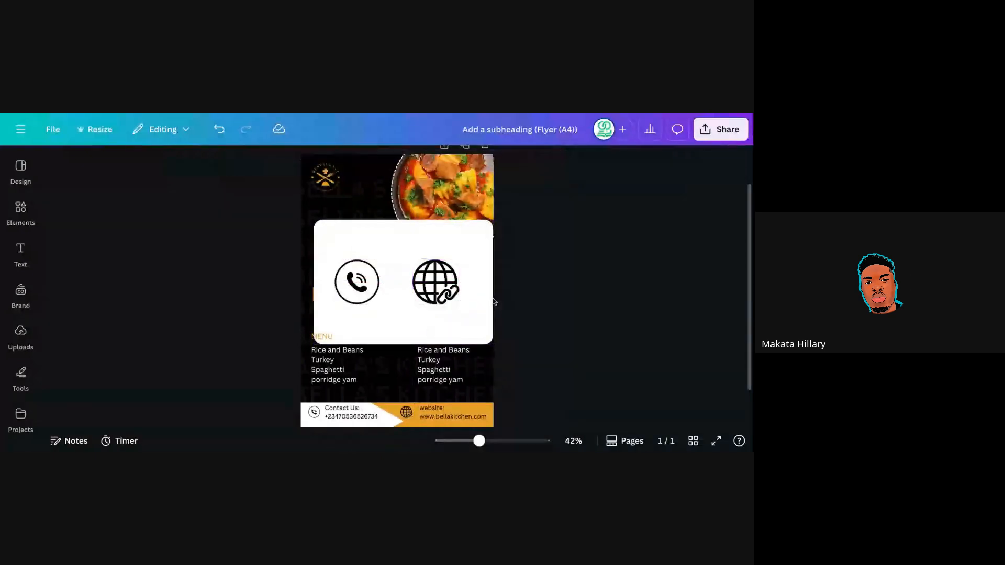
# Delete the globe and phone icon copies and the empty white box.
pyautogui.click(435, 285)
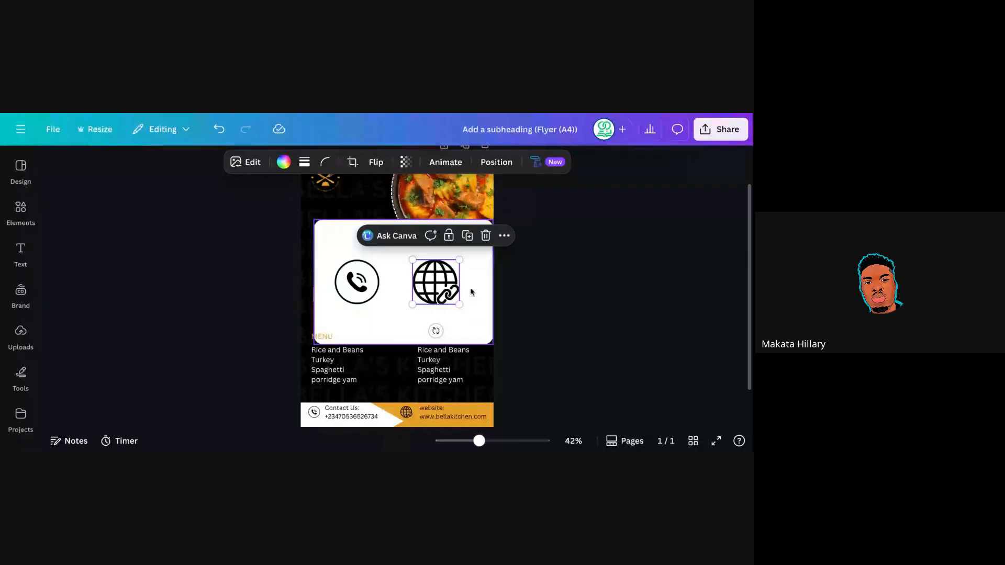
pyautogui.click(485, 235)
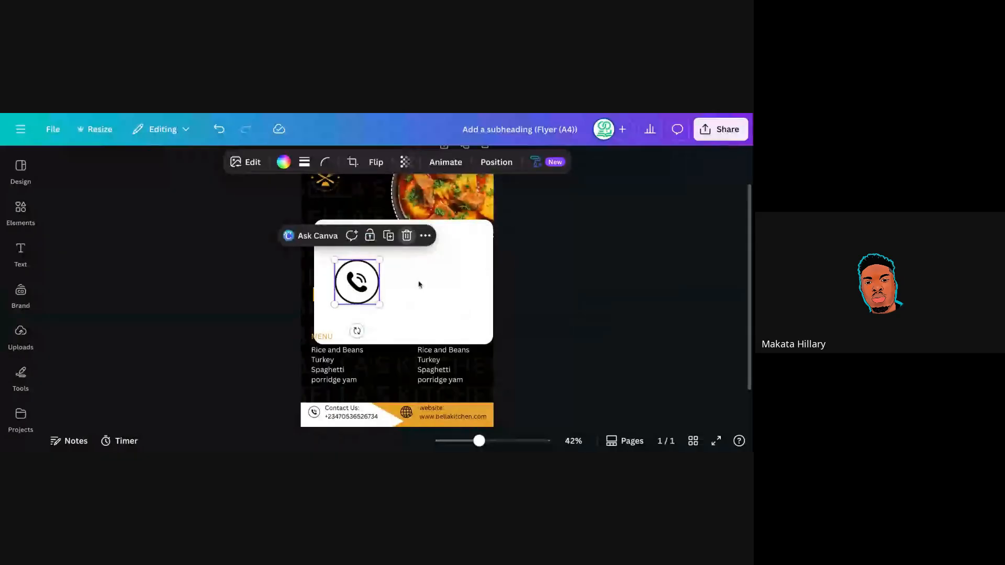
pyautogui.press('Delete')
pyautogui.click(410, 295)
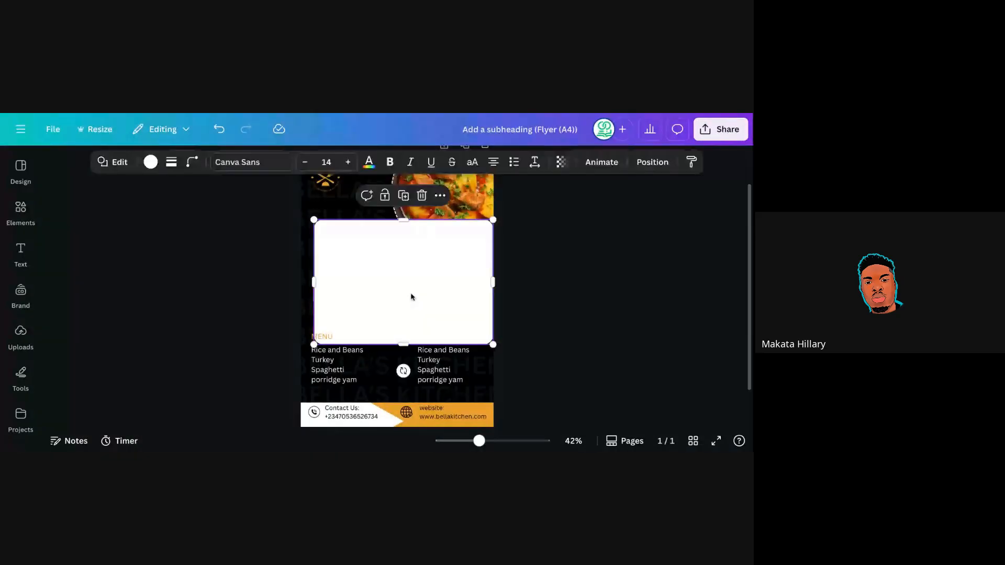
pyautogui.press('Delete')
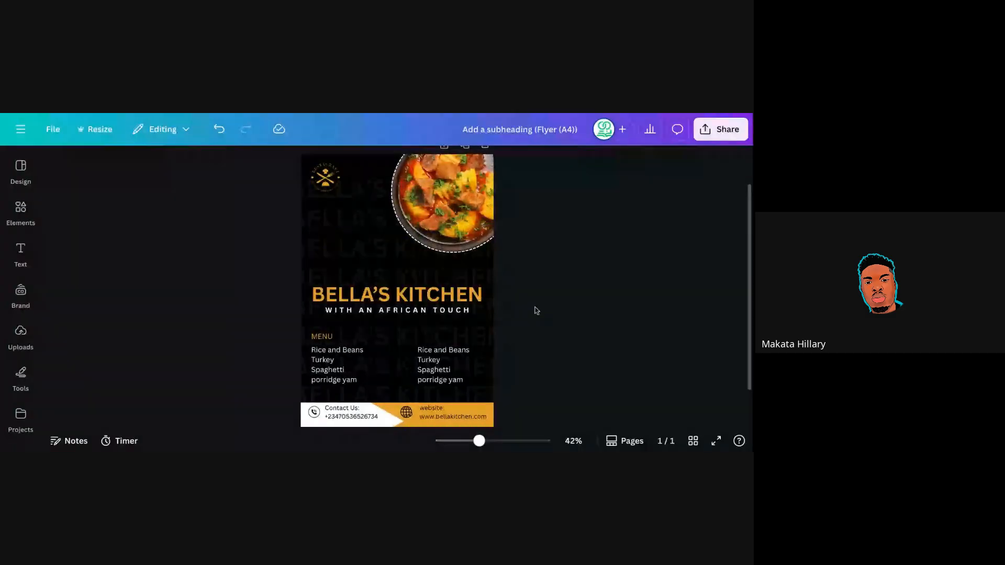
# Move the white contact shape down so it aligns with the bottom of the orange bar.
pyautogui.click(384, 425)
pyautogui.moveTo(347, 402); pyautogui.dragTo(348, 392)
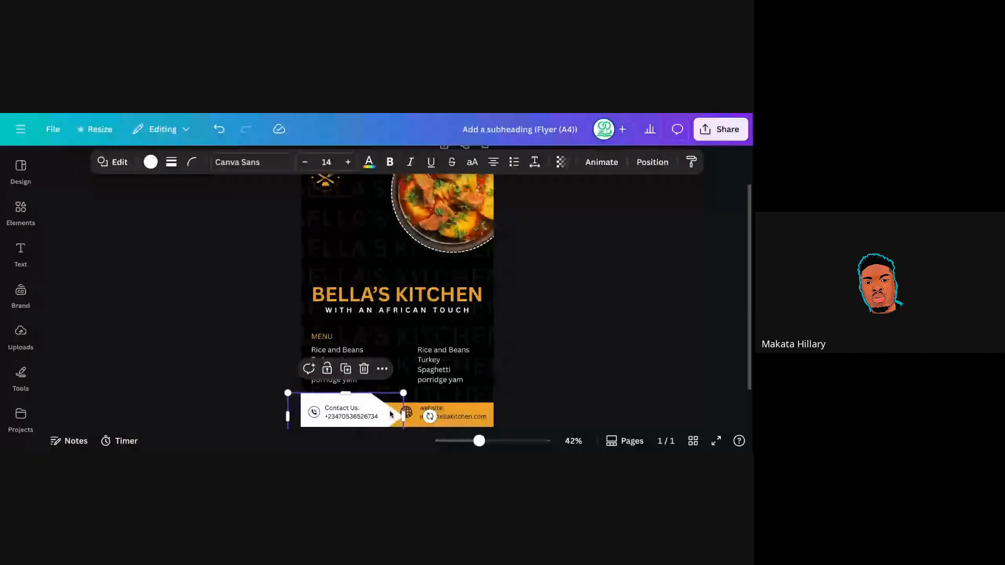
pyautogui.click(218, 130)
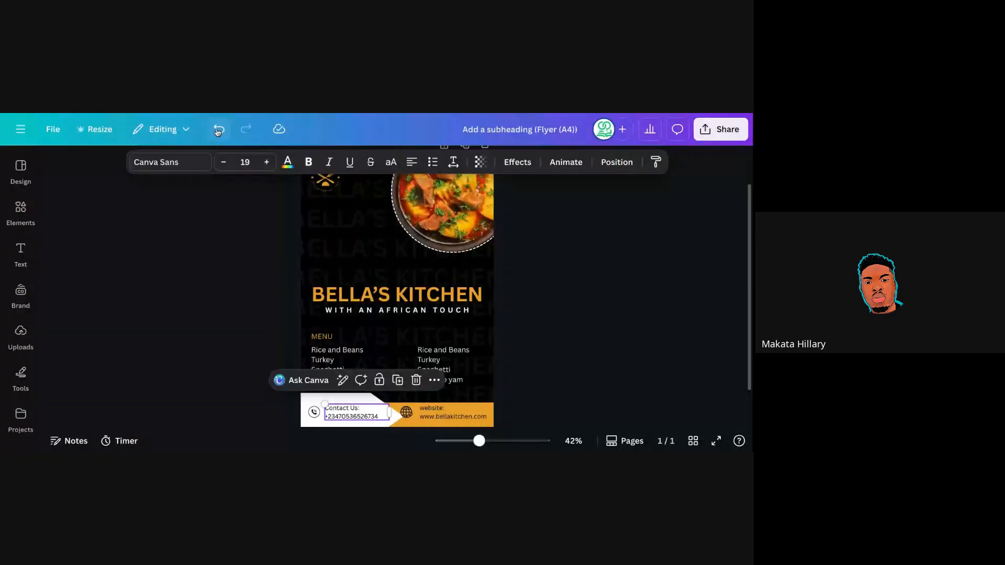
pyautogui.click(351, 402)
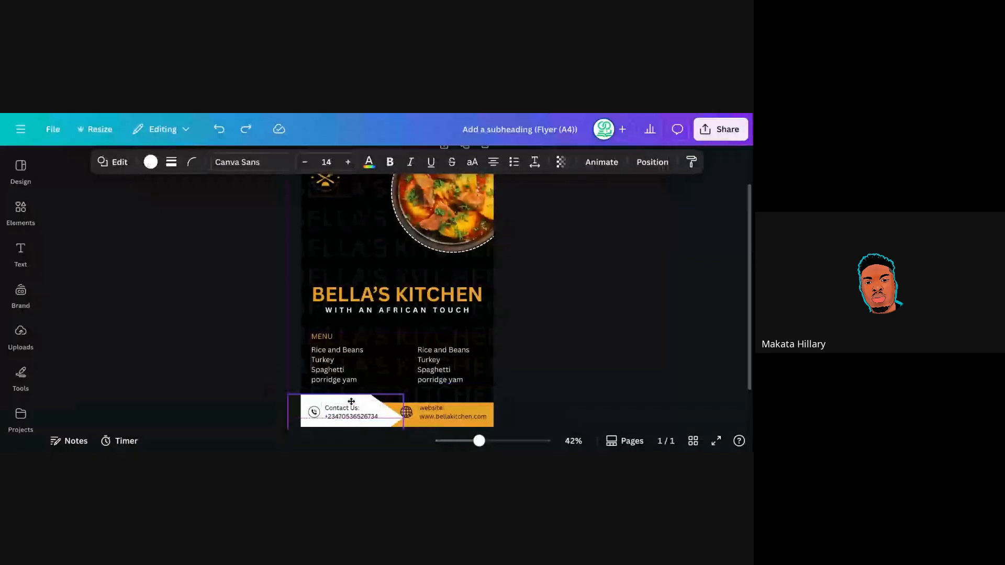
pyautogui.moveTo(351, 401); pyautogui.dragTo(351, 409)
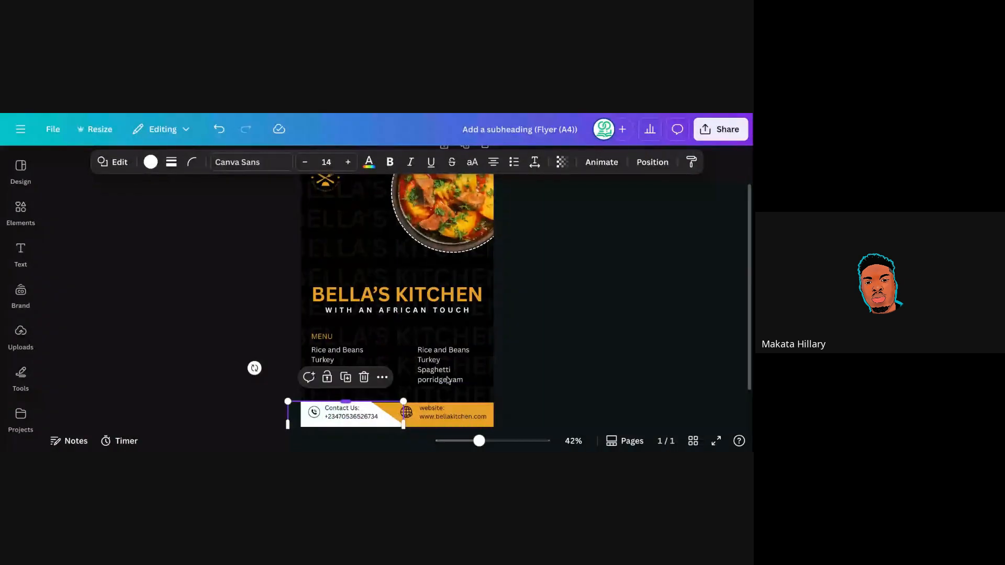
pyautogui.click(518, 336)
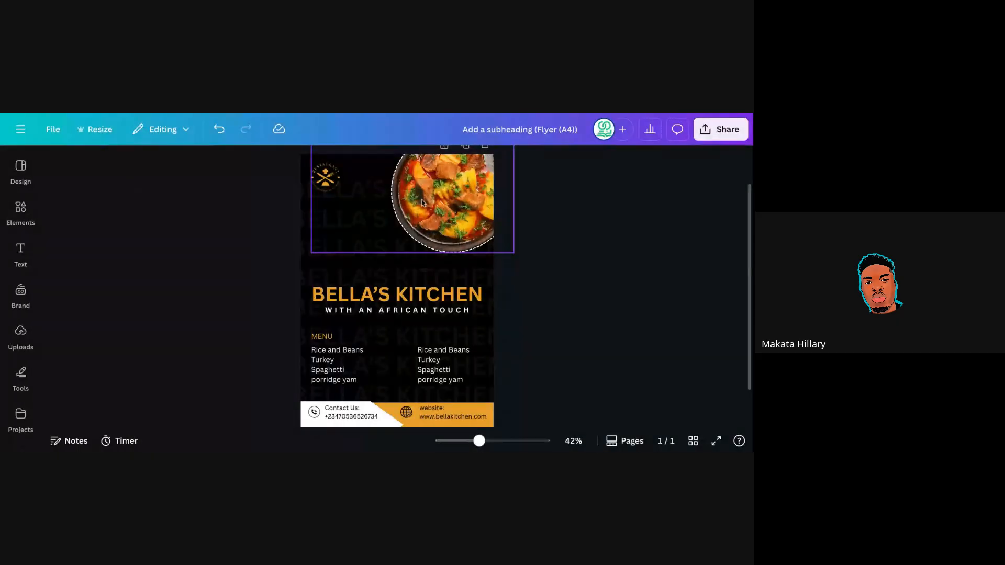
# Ungroup the food photo from the logo and enlarge it toward the bottom-left to about 146 × 146.
pyautogui.click(461, 191)
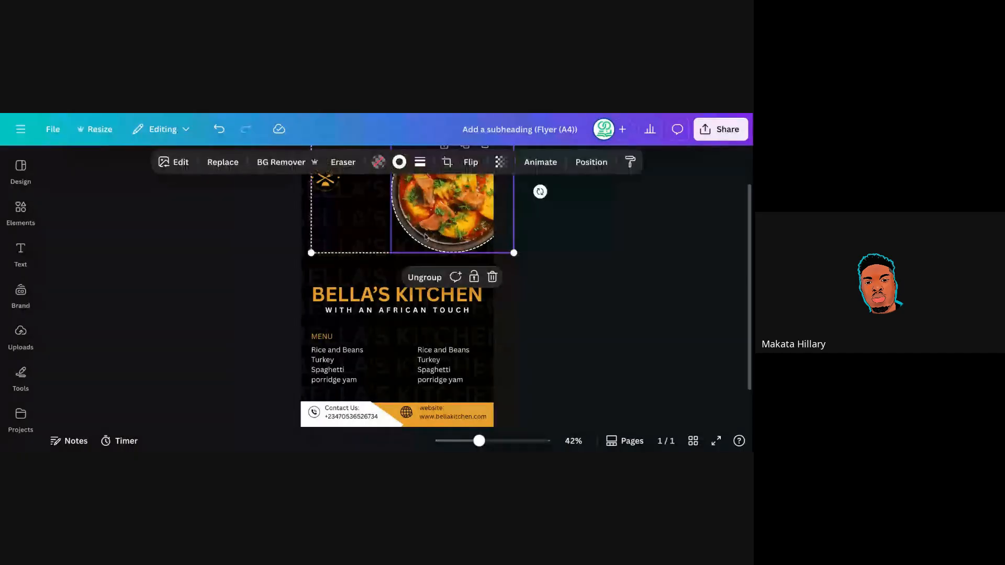
pyautogui.click(423, 279)
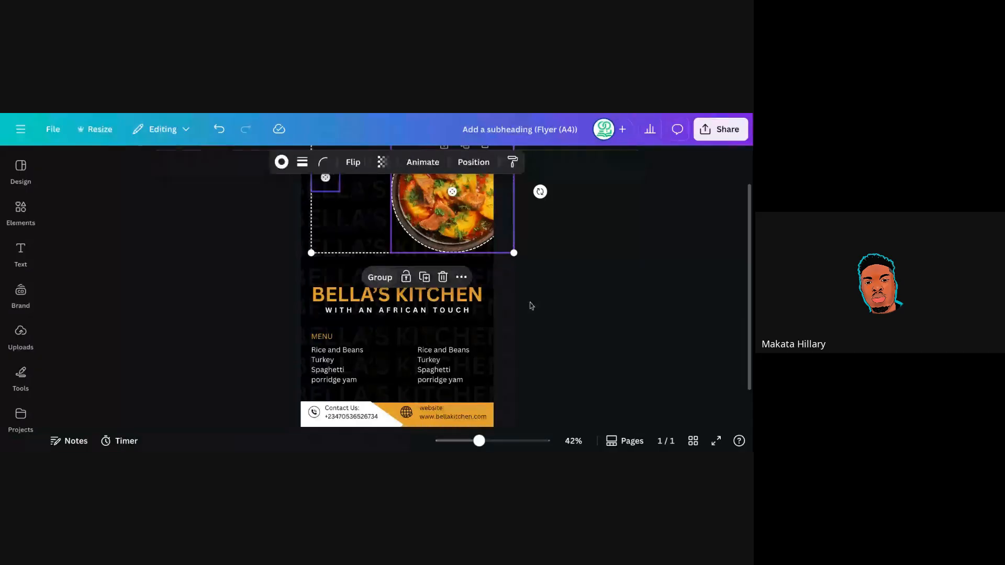
pyautogui.click(442, 212)
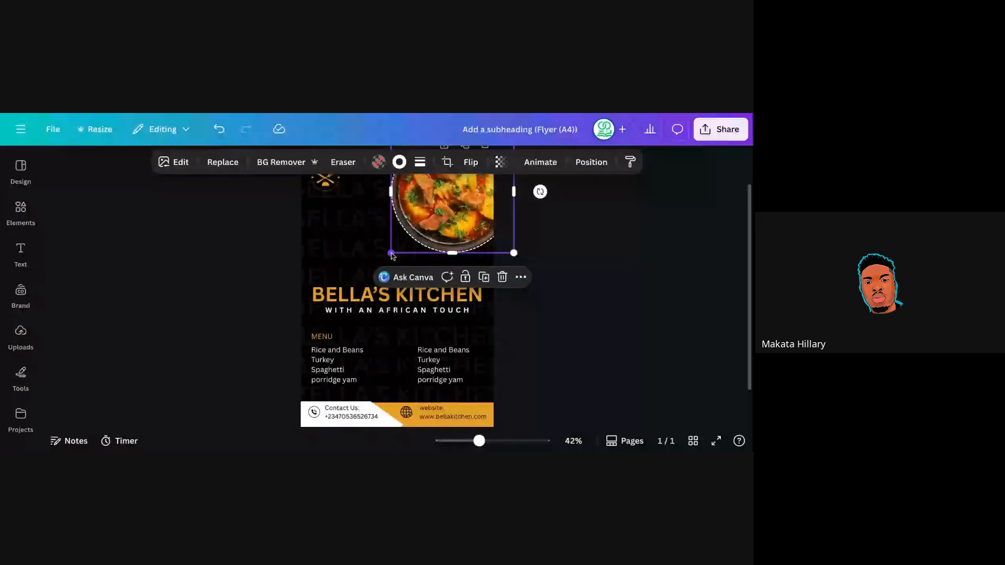
pyautogui.moveTo(392, 255); pyautogui.dragTo(372, 269)
pyautogui.click(427, 278)
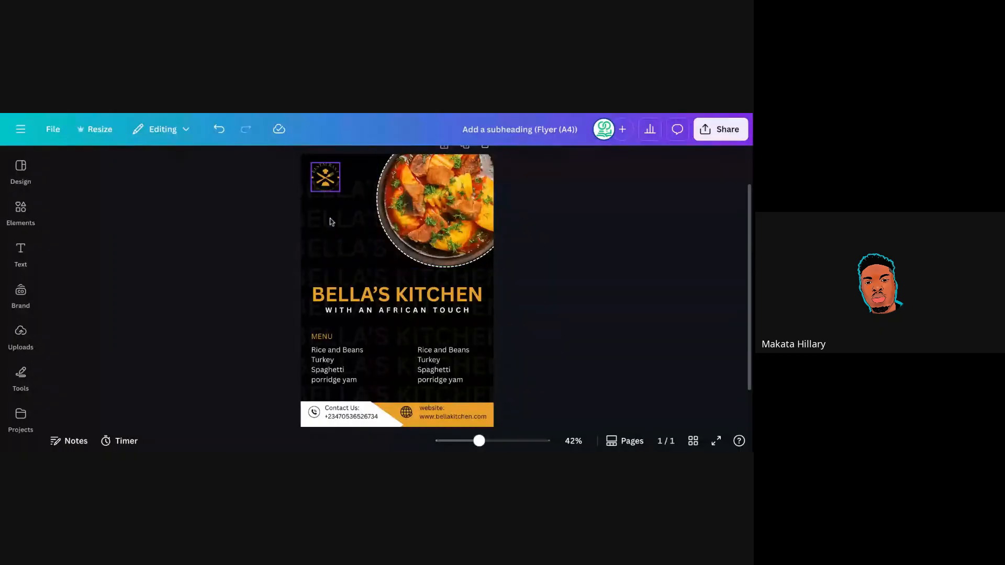
pyautogui.click(419, 299)
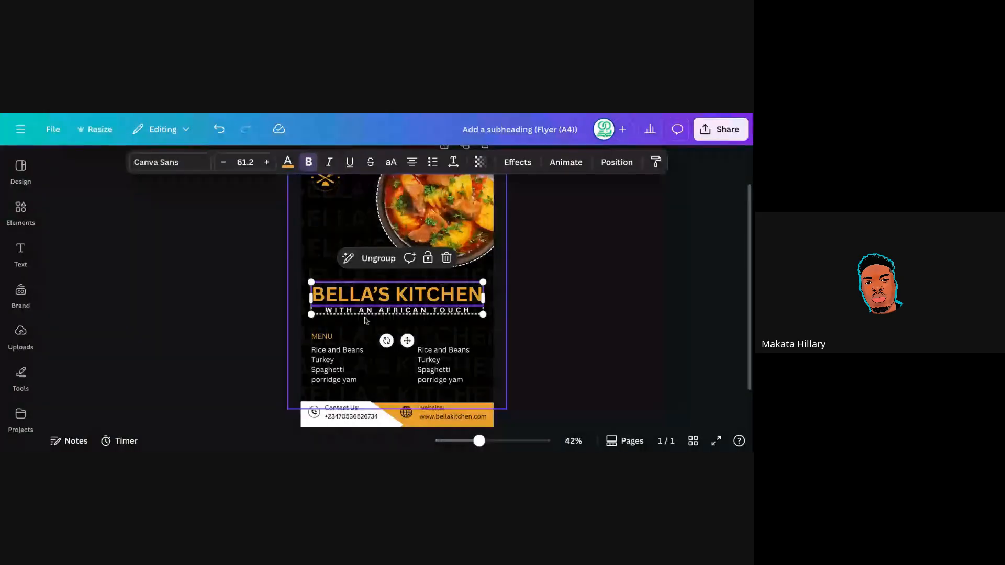
pyautogui.click(561, 247)
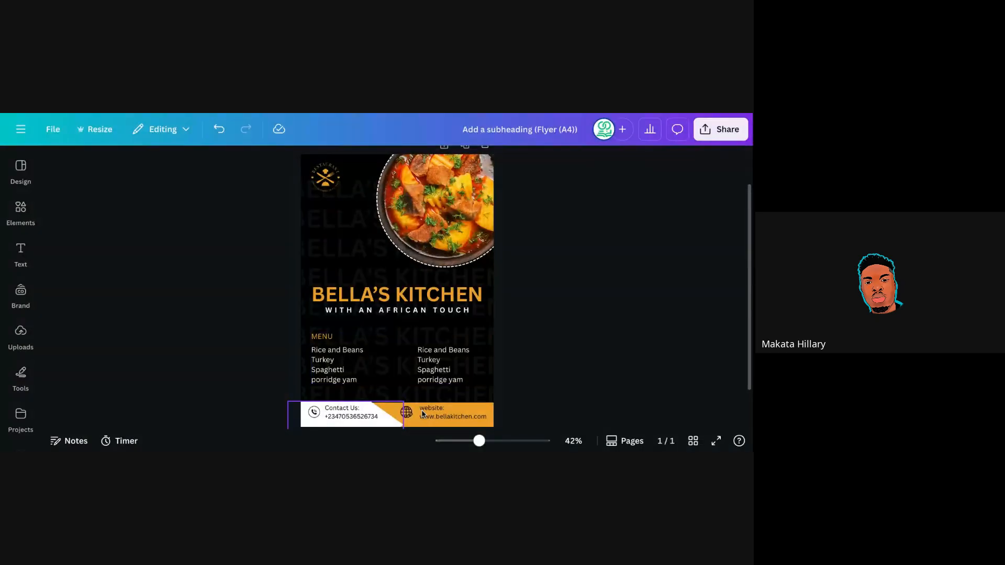
pyautogui.click(492, 409)
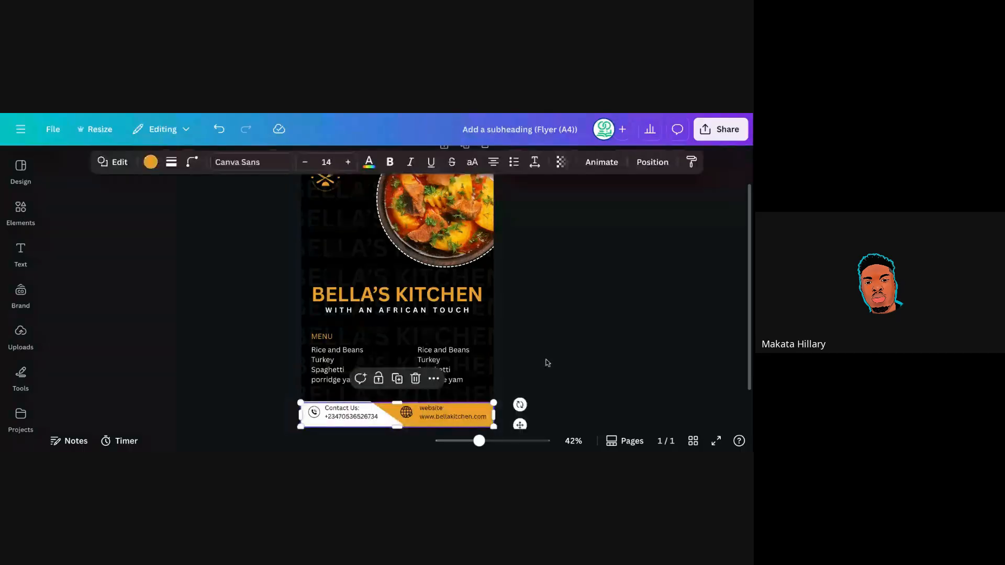
pyautogui.click(547, 363)
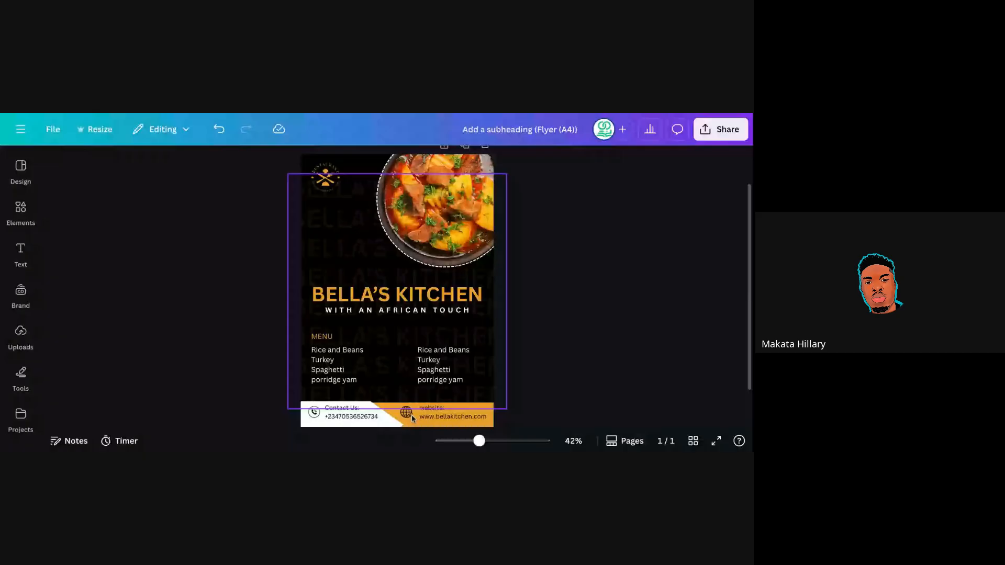
pyautogui.click(398, 423)
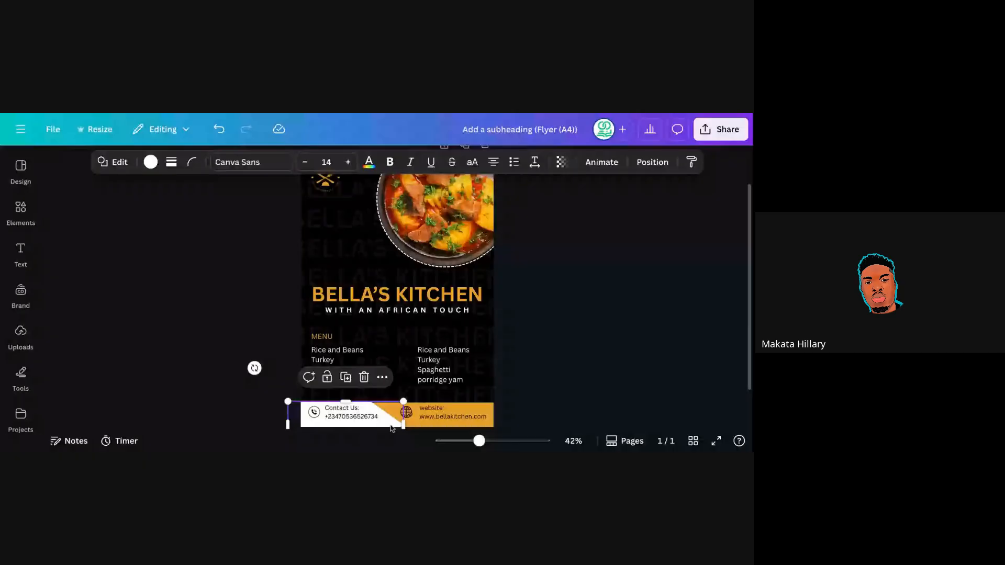
pyautogui.click(363, 378)
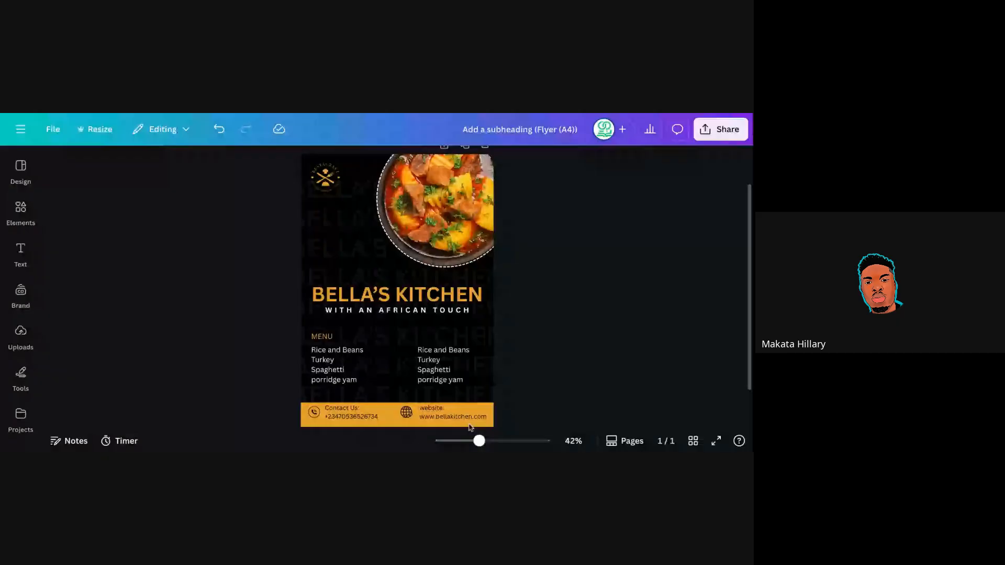
pyautogui.click(216, 133)
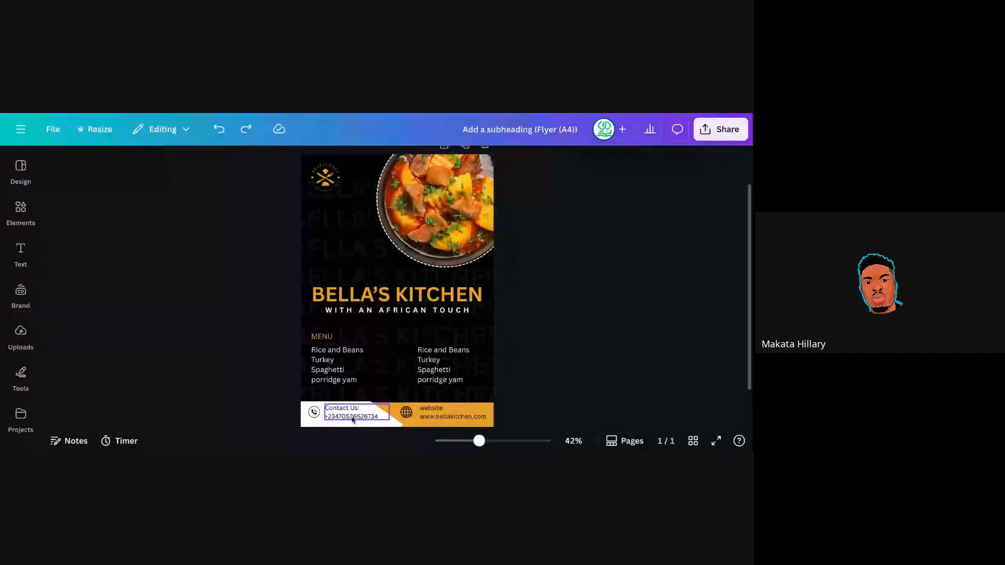
# Move the footer globe icon slightly left and resize it to about 13.2 × 12.6.
pyautogui.click(353, 419)
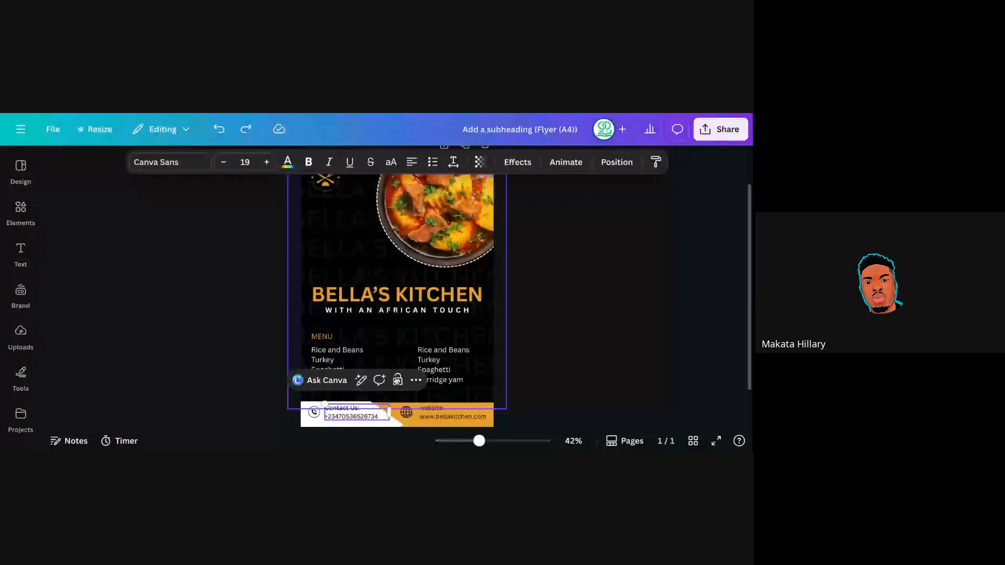
pyautogui.click(523, 354)
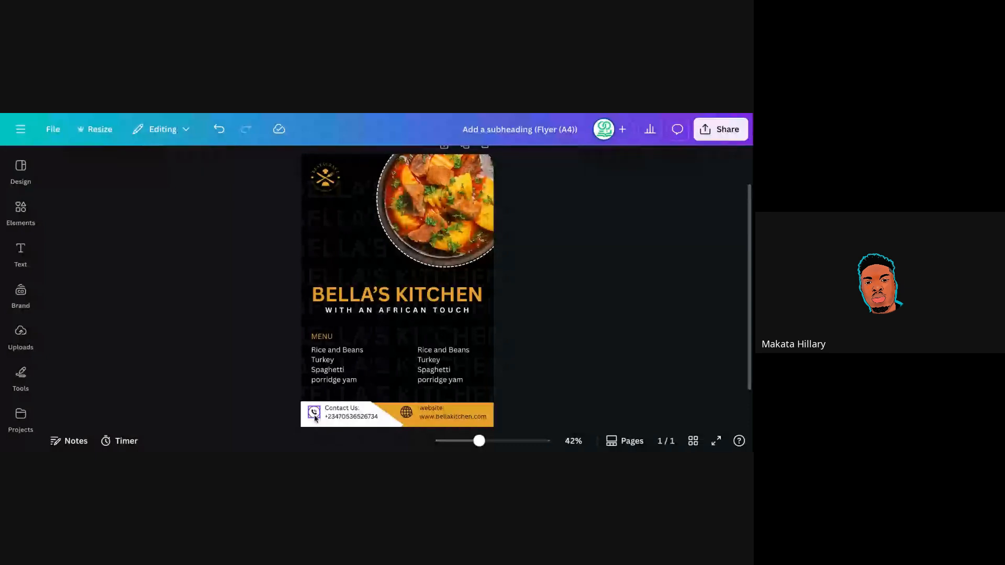
pyautogui.click(346, 418)
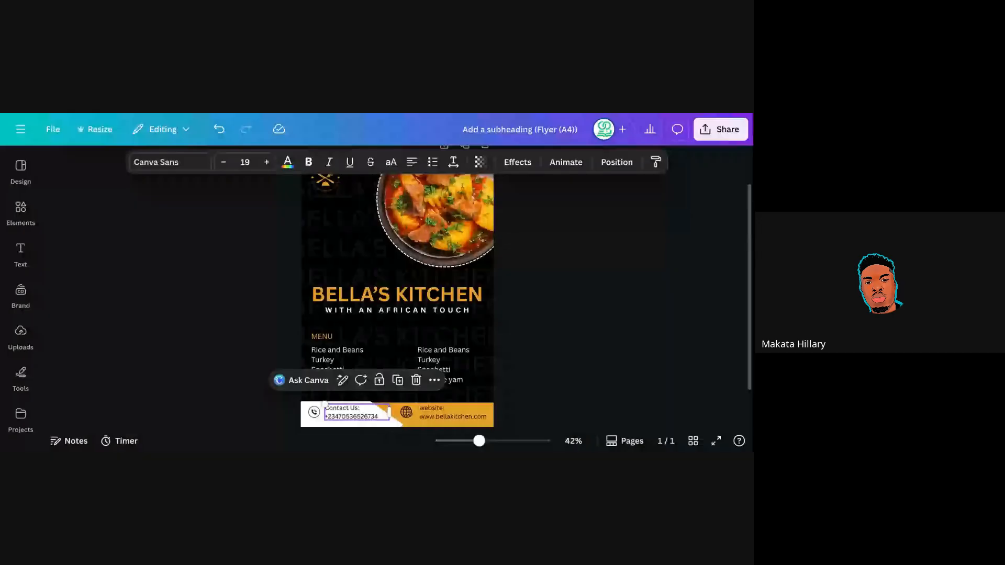
pyautogui.click(433, 415)
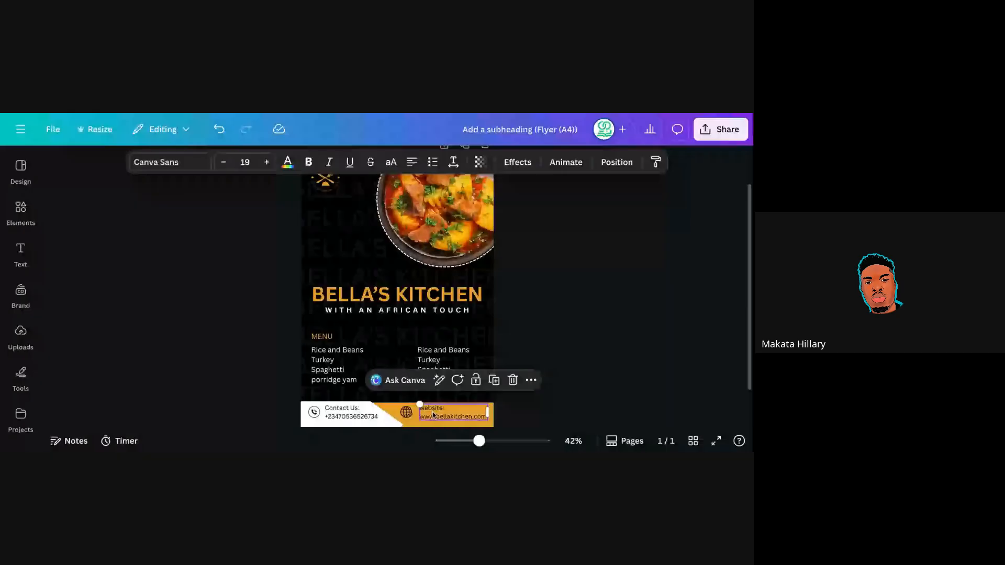
pyautogui.click(406, 414)
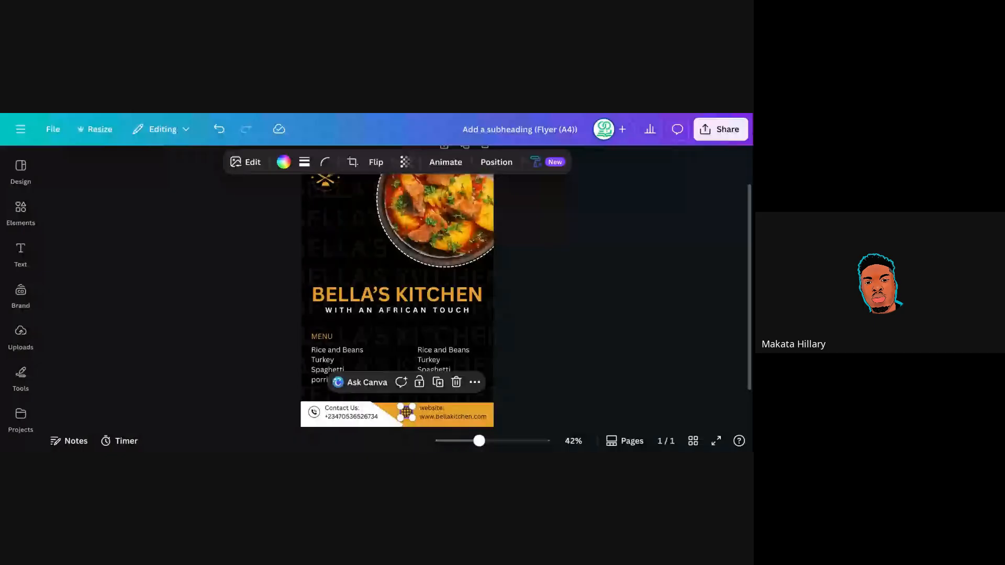
pyautogui.moveTo(407, 413); pyautogui.dragTo(404, 412)
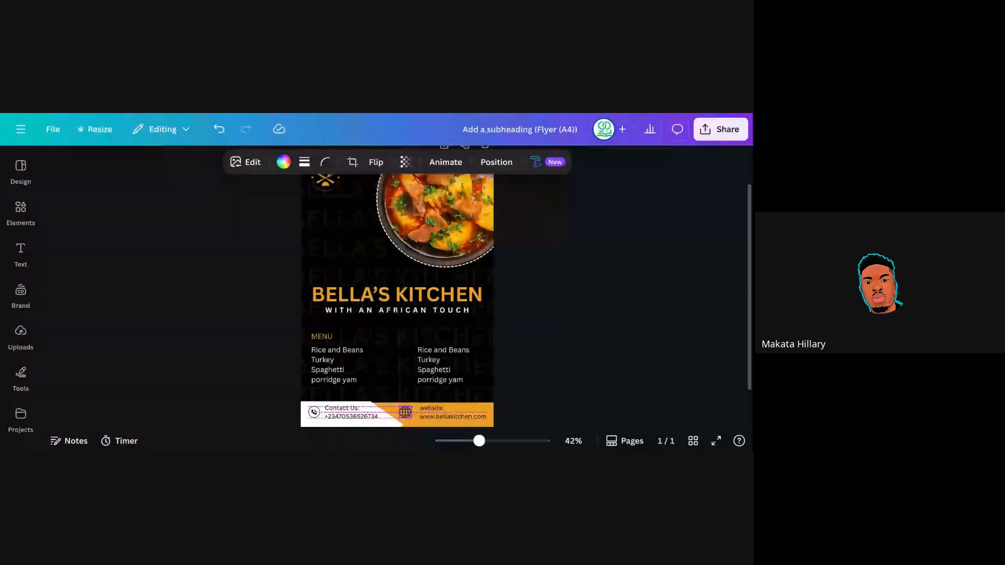
pyautogui.click(412, 422)
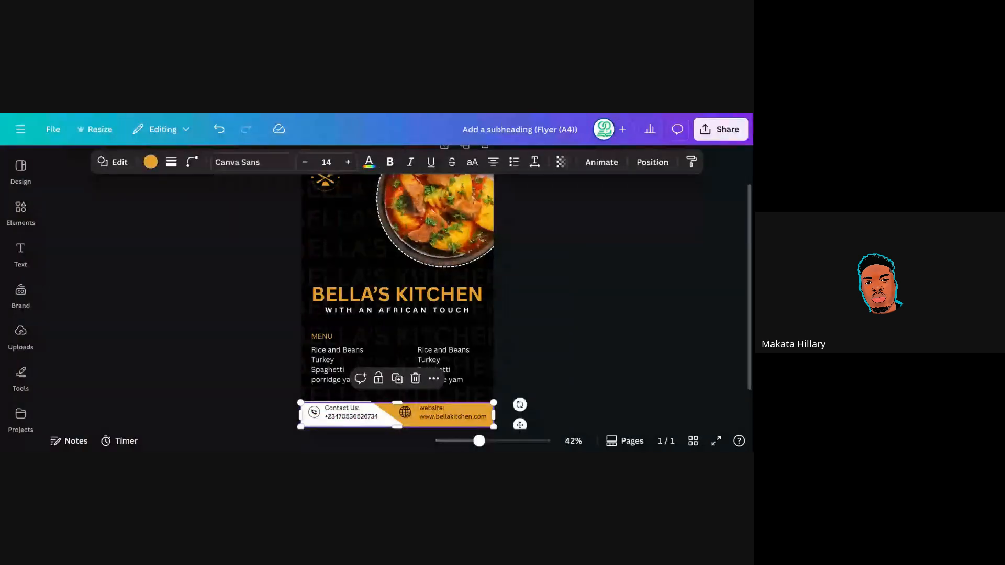
pyautogui.click(405, 412)
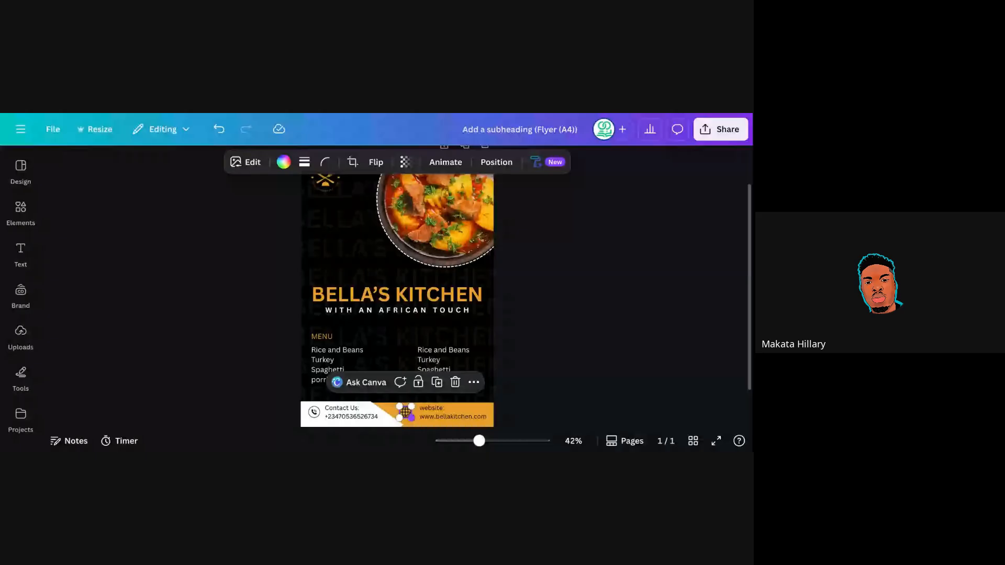
pyautogui.moveTo(411, 418); pyautogui.dragTo(412, 418)
pyautogui.click(532, 346)
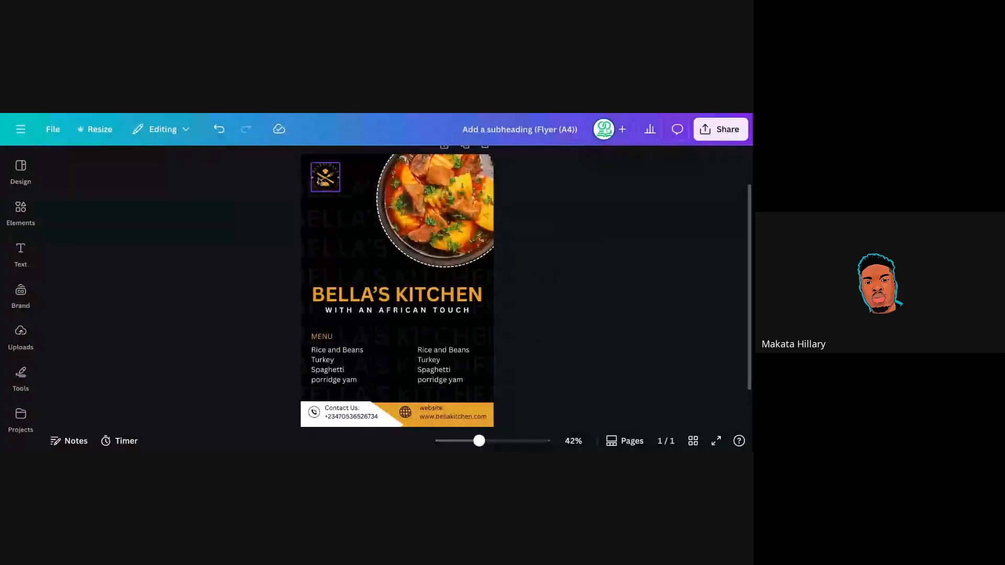
pyautogui.click(364, 265)
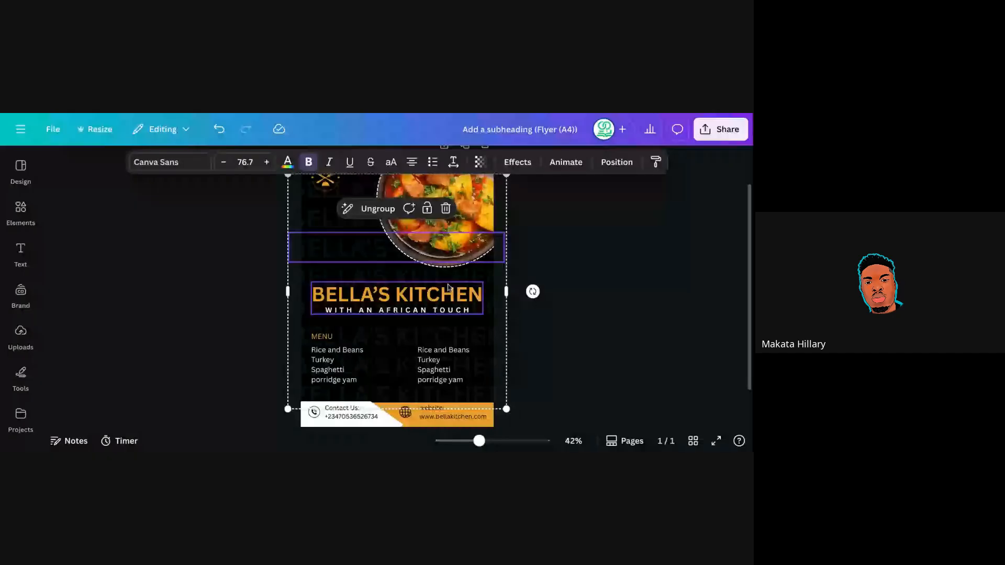
pyautogui.click(345, 231)
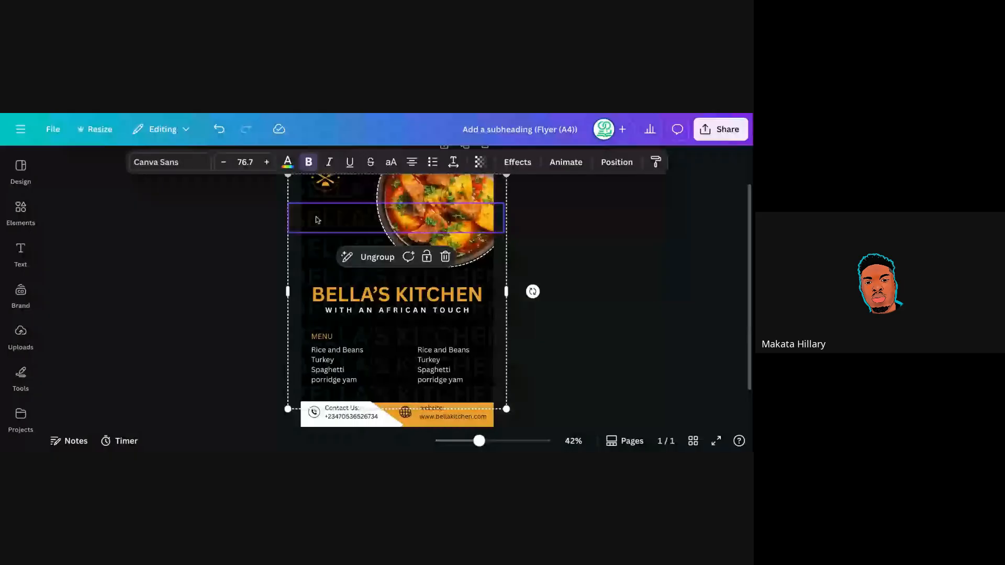
pyautogui.click(365, 241)
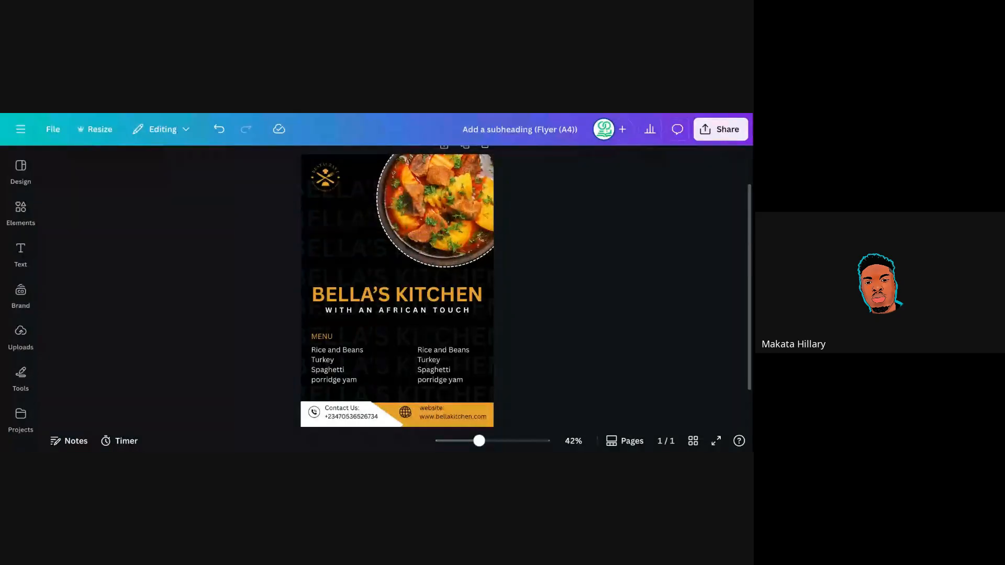
pyautogui.click(506, 270)
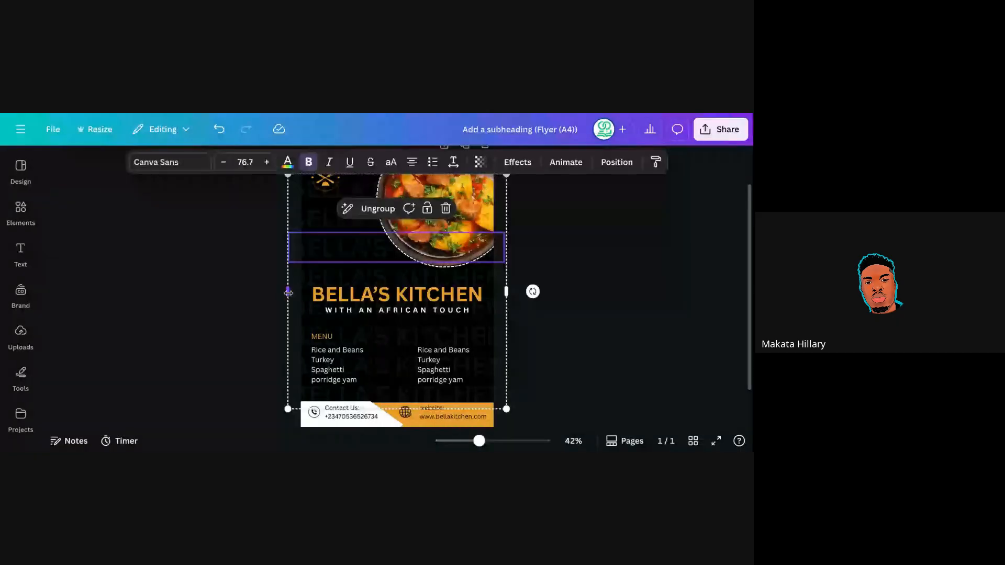
pyautogui.click(445, 211)
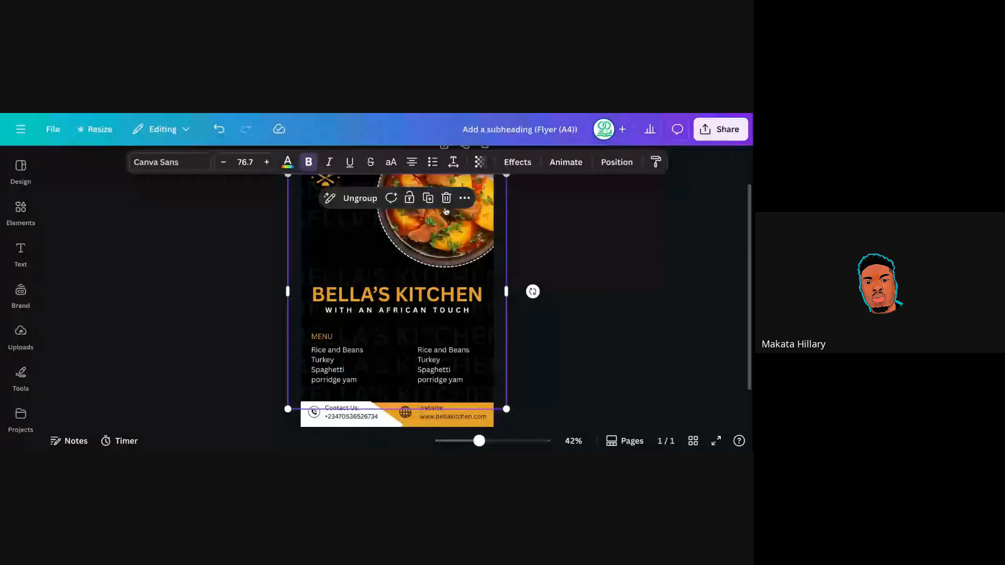
pyautogui.hotkey('ctrl', 'z')
pyautogui.moveTo(390, 275); pyautogui.dragTo(120, 228)
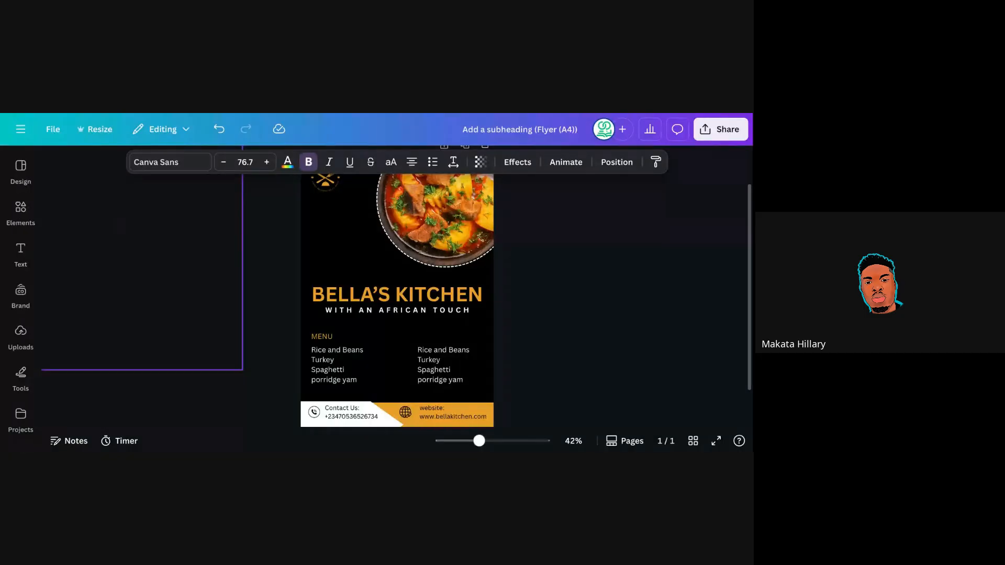
pyautogui.press('Delete')
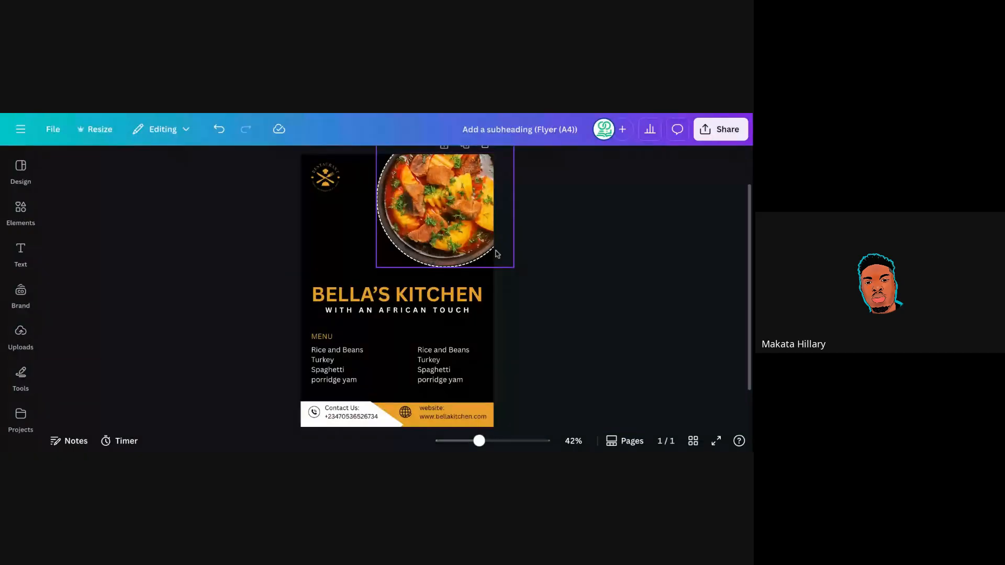
pyautogui.click(218, 132)
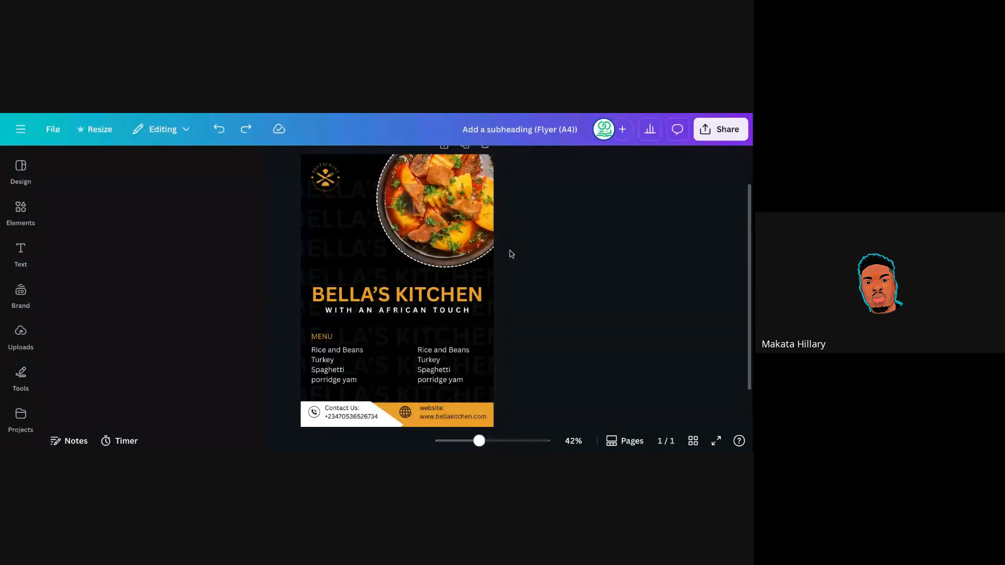
# Nudge the white contact bar very slightly to the right.
pyautogui.click(384, 426)
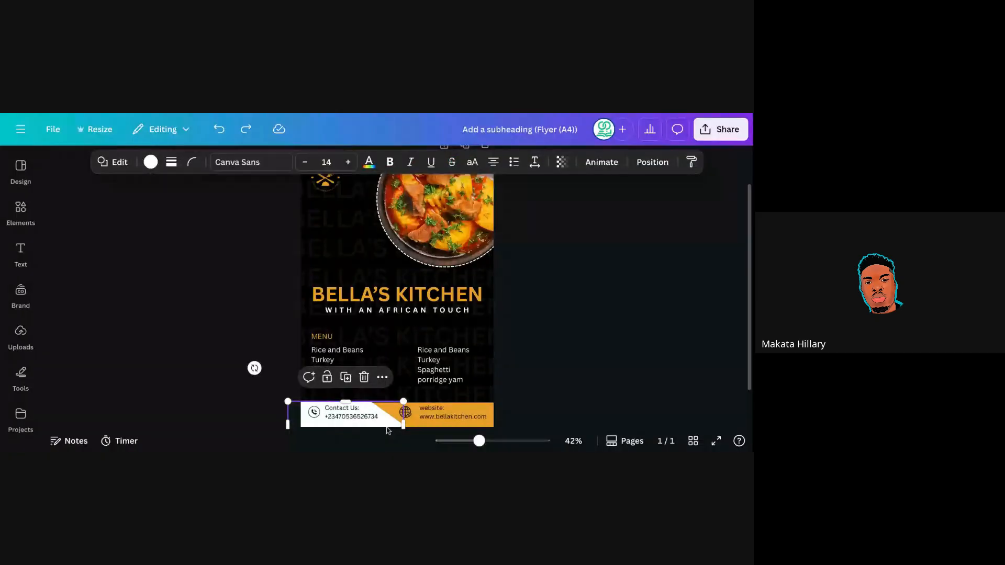
pyautogui.click(541, 338)
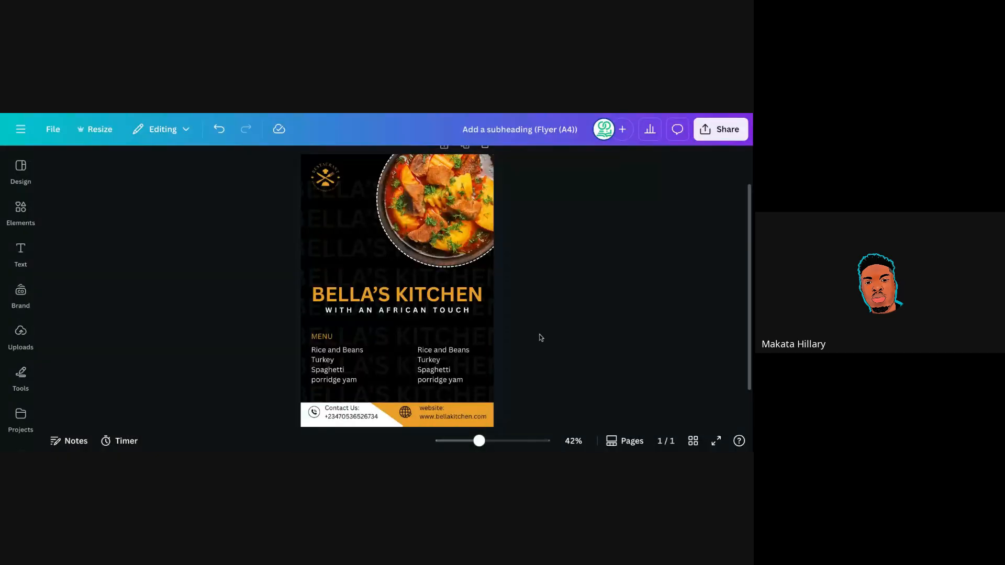
pyautogui.click(395, 425)
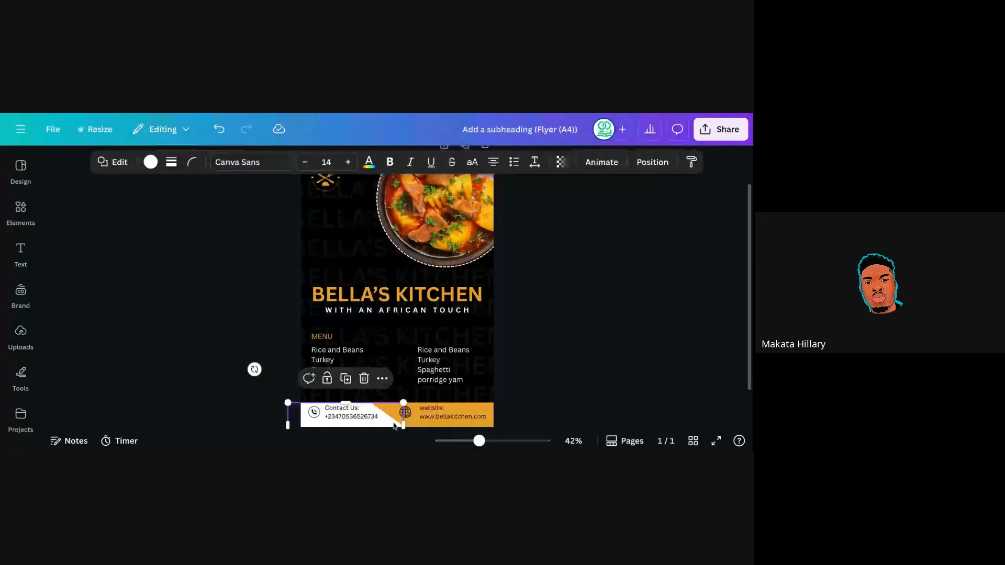
pyautogui.moveTo(394, 425); pyautogui.dragTo(395, 421)
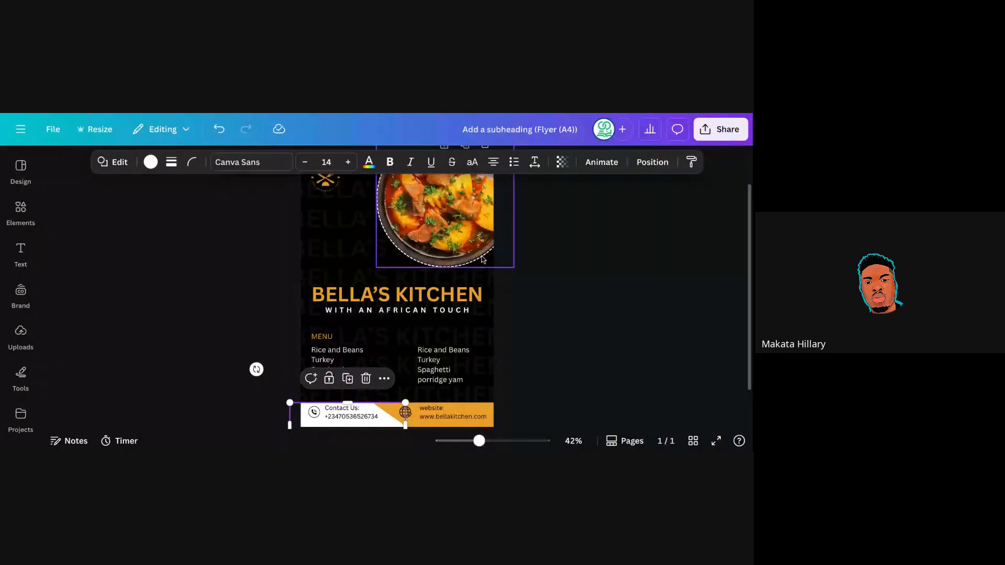
pyautogui.click(325, 242)
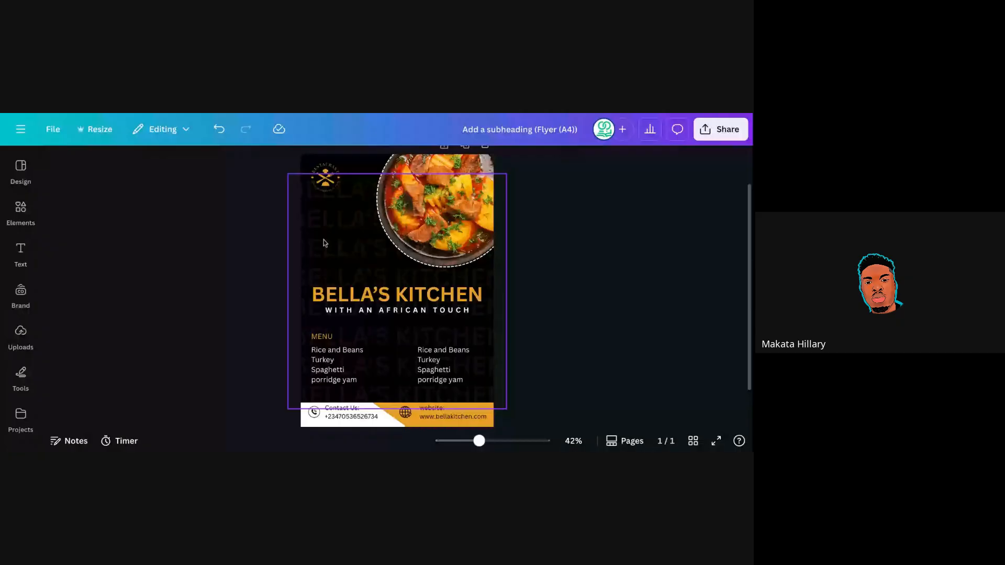
# Search the Elements library for 'abstract'.
pyautogui.click(21, 212)
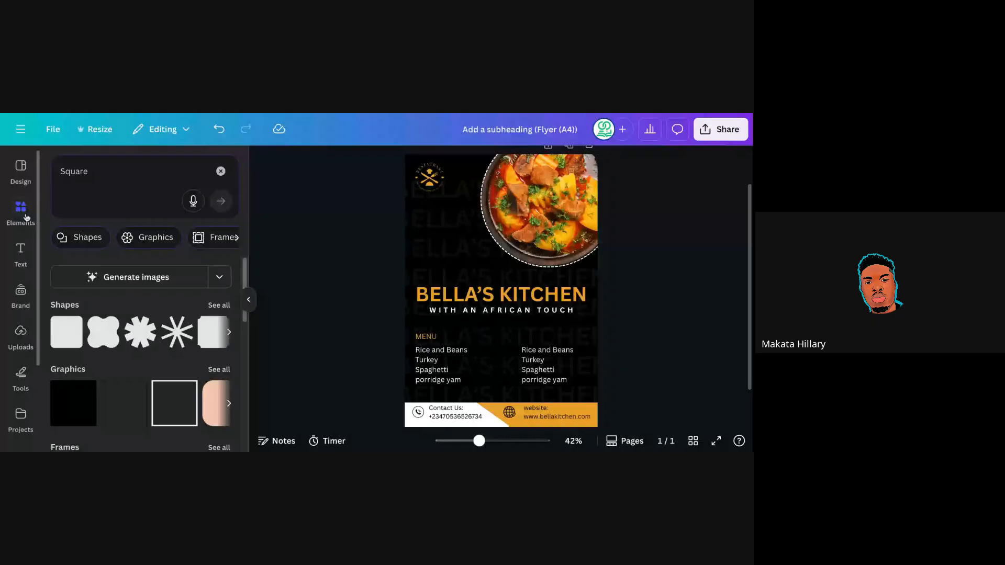
pyautogui.click(94, 172)
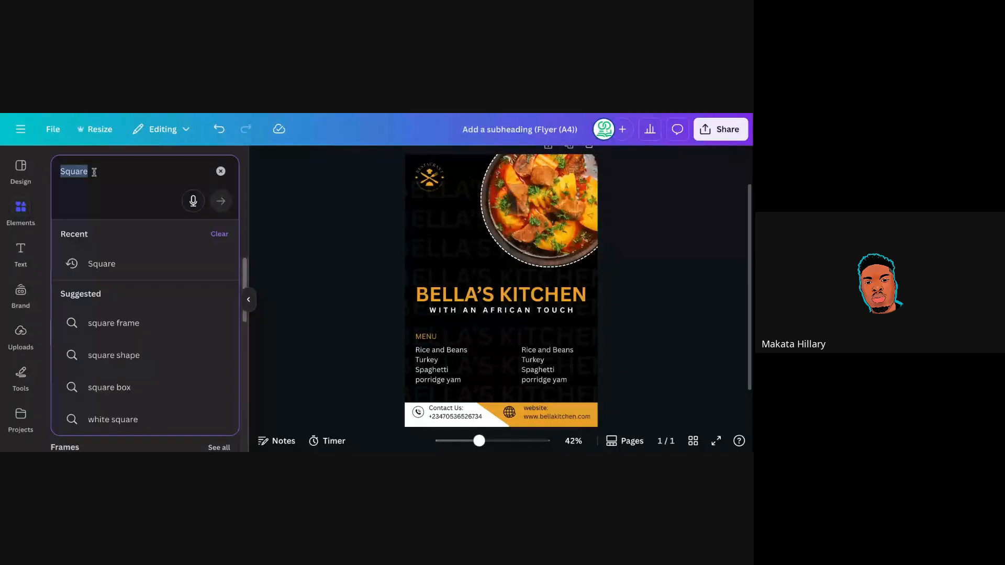
pyautogui.write('a')
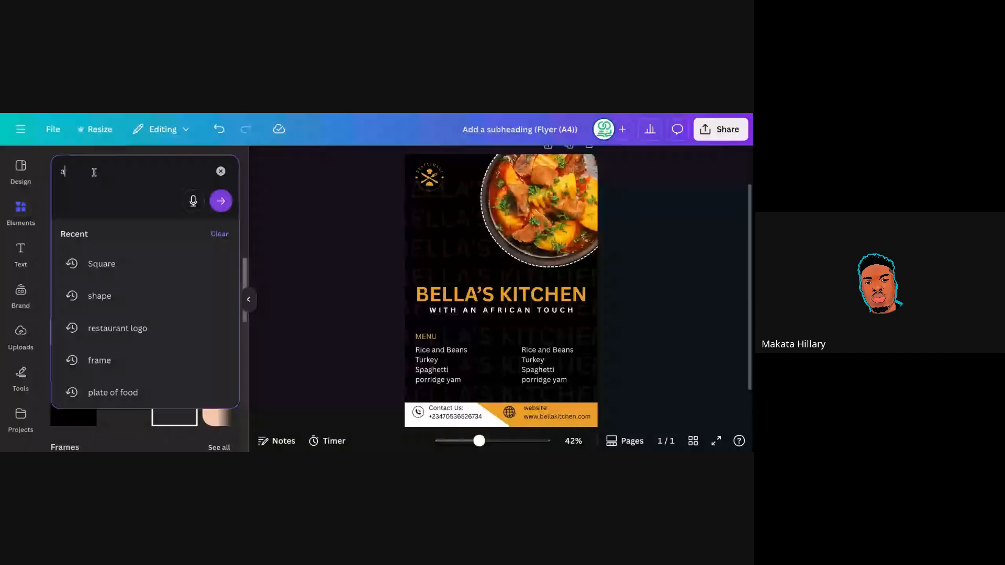
pyautogui.write('bstarct')
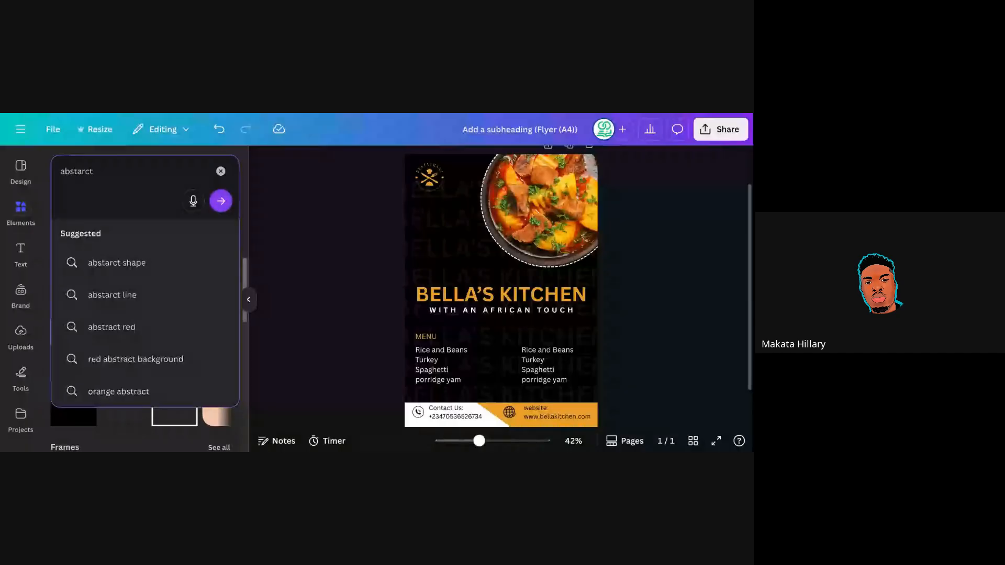
pyautogui.click(117, 263)
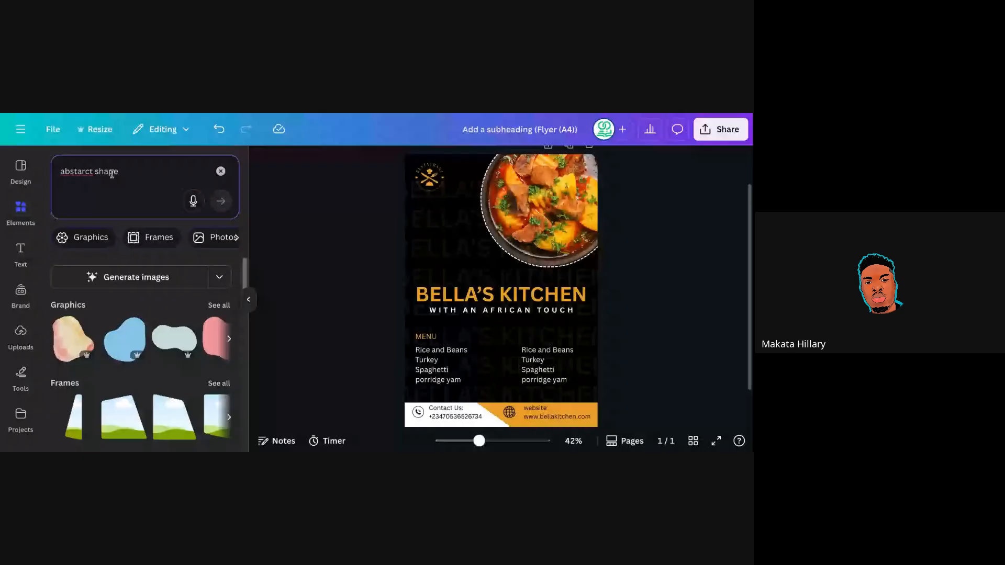
pyautogui.press('BackSpace')
pyautogui.press('BackSpace')
pyautogui.press('BackSpace')
pyautogui.press('BackSpace')
pyautogui.press('BackSpace')
pyautogui.press('BackSpace')
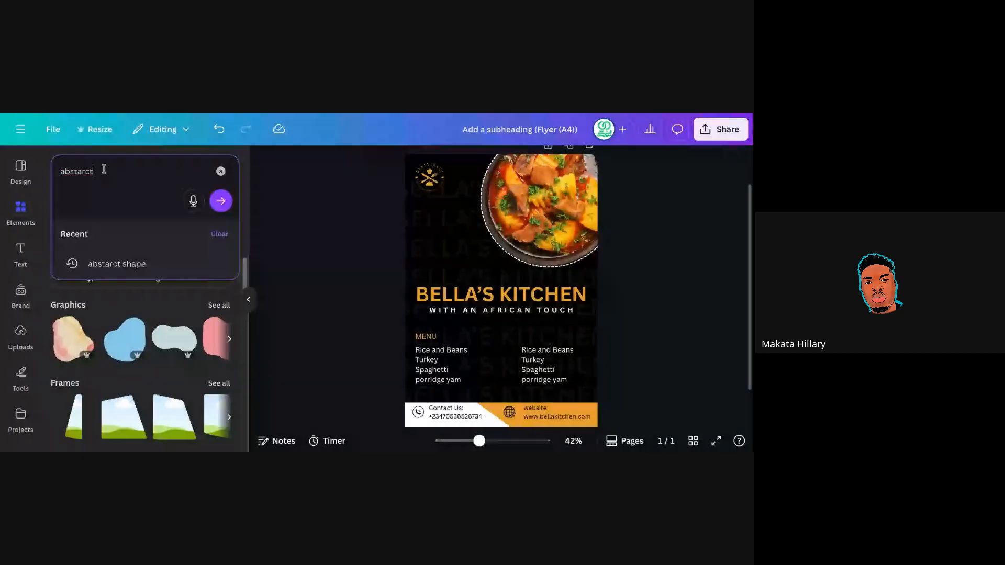
pyautogui.press('Return')
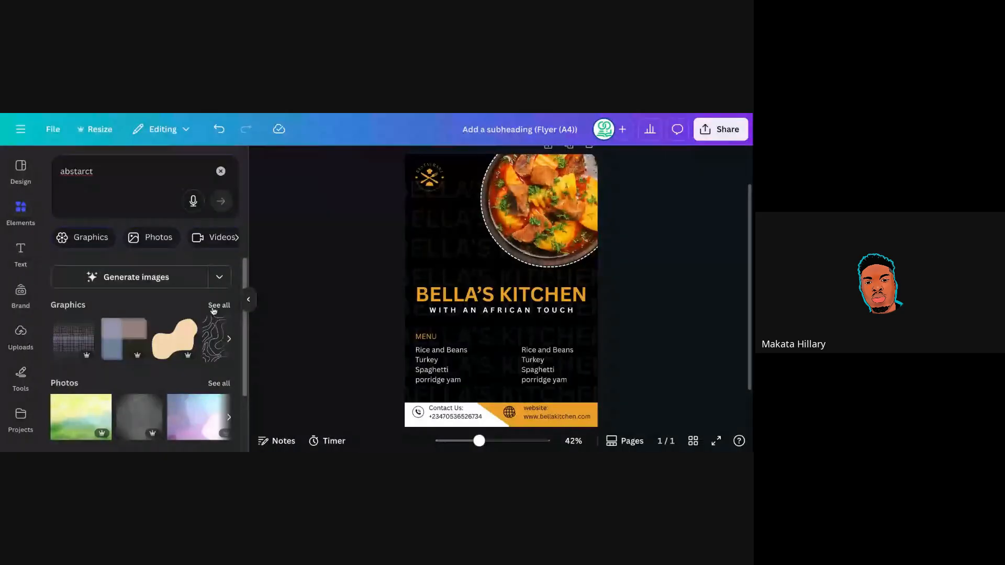
# Show all abstract Graphics results and scroll through them.
pyautogui.click(213, 306)
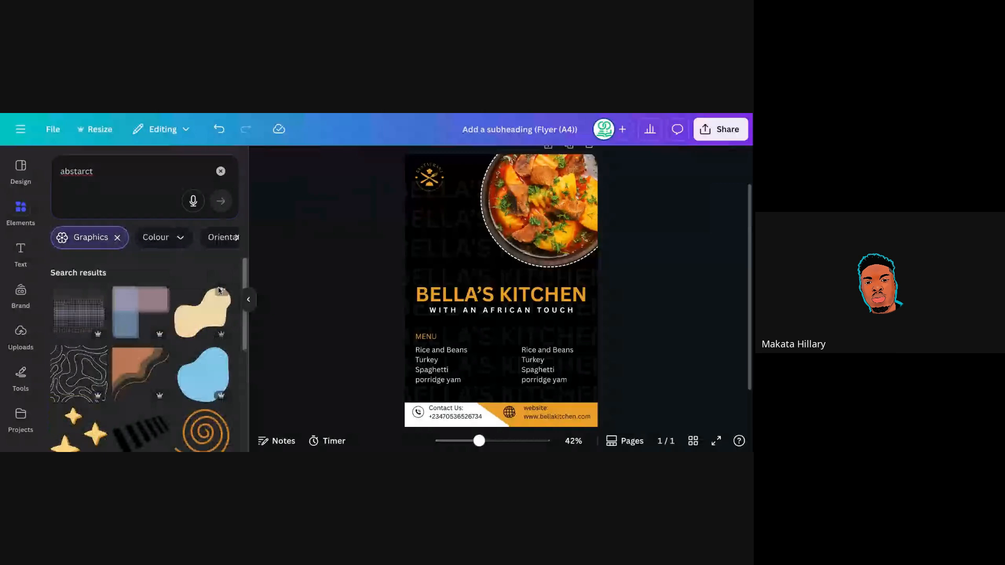
pyautogui.scroll(-1, 243, 293)
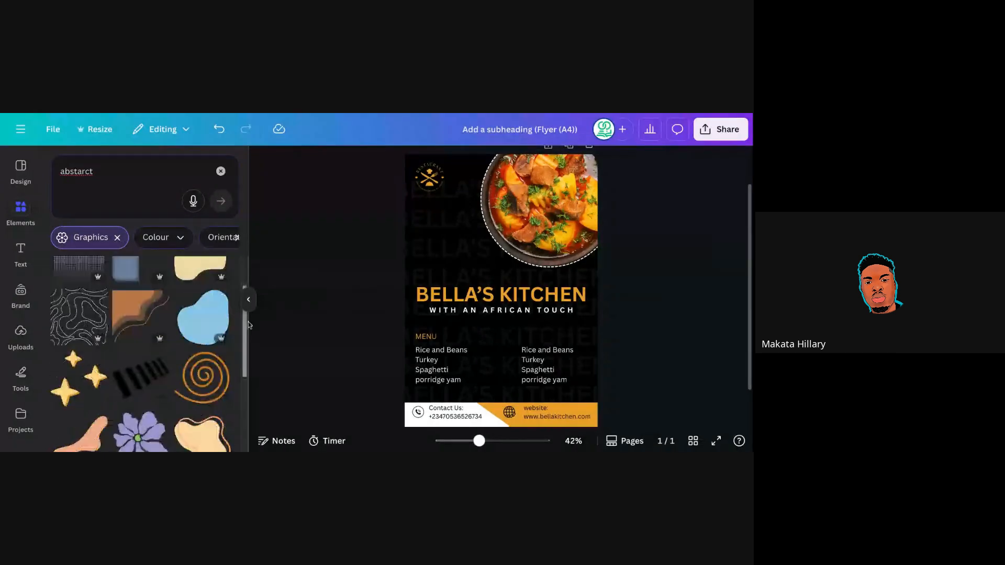
pyautogui.scroll(-3, 250, 362)
pyautogui.scroll(-2, 248, 390)
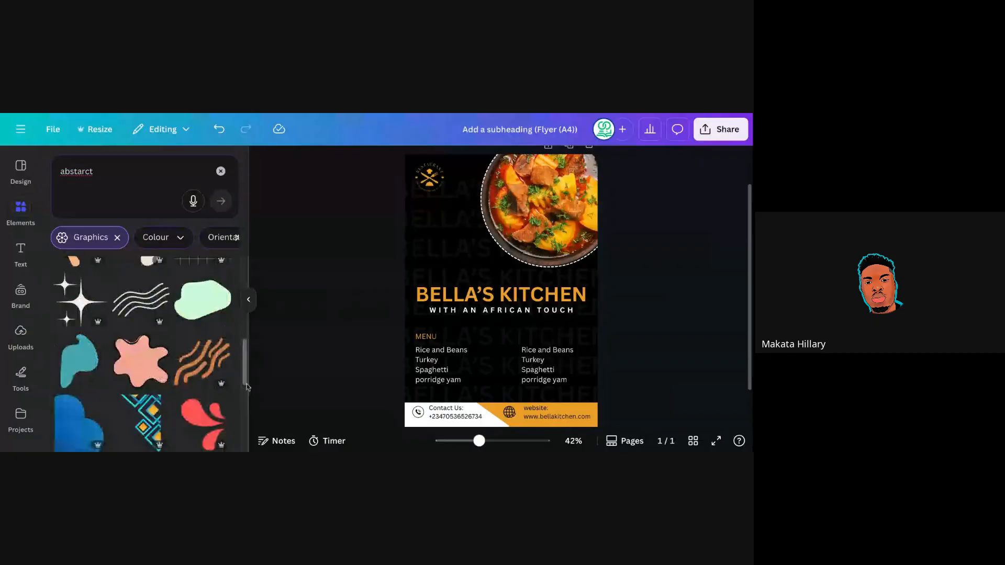
pyautogui.scroll(-1, 246, 385)
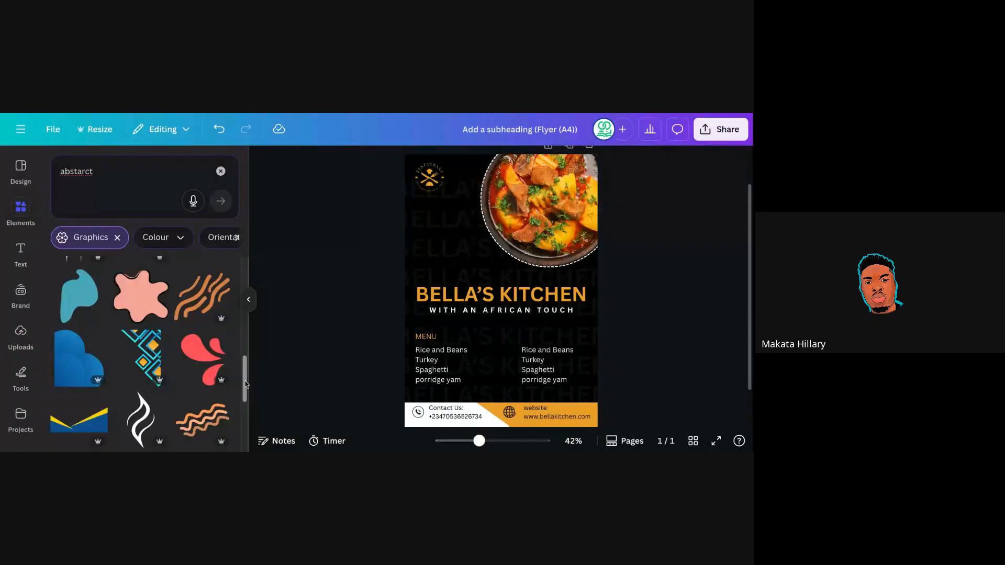
pyautogui.scroll(-3, 246, 388)
pyautogui.scroll(-1, 247, 420)
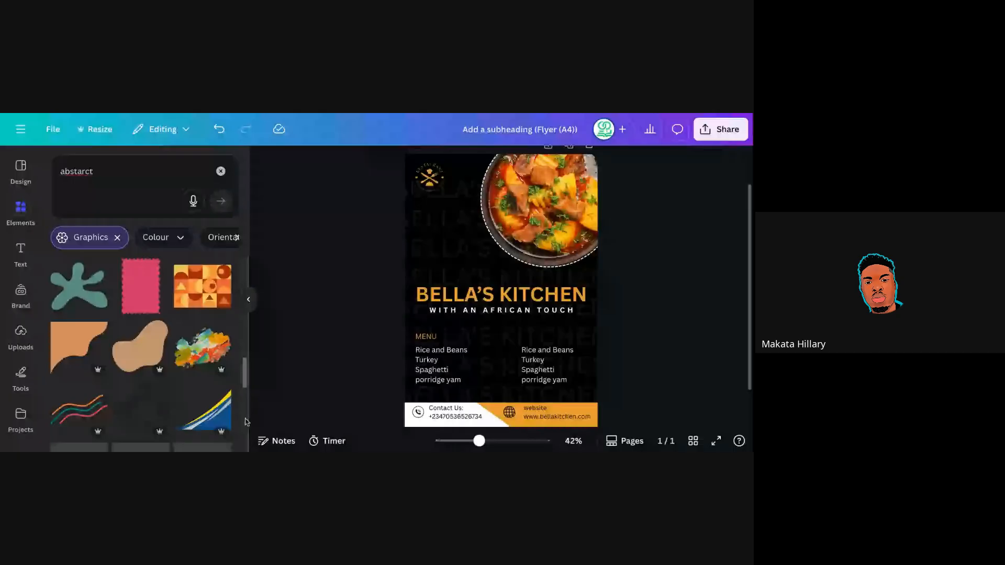
pyautogui.scroll(-3, 247, 422)
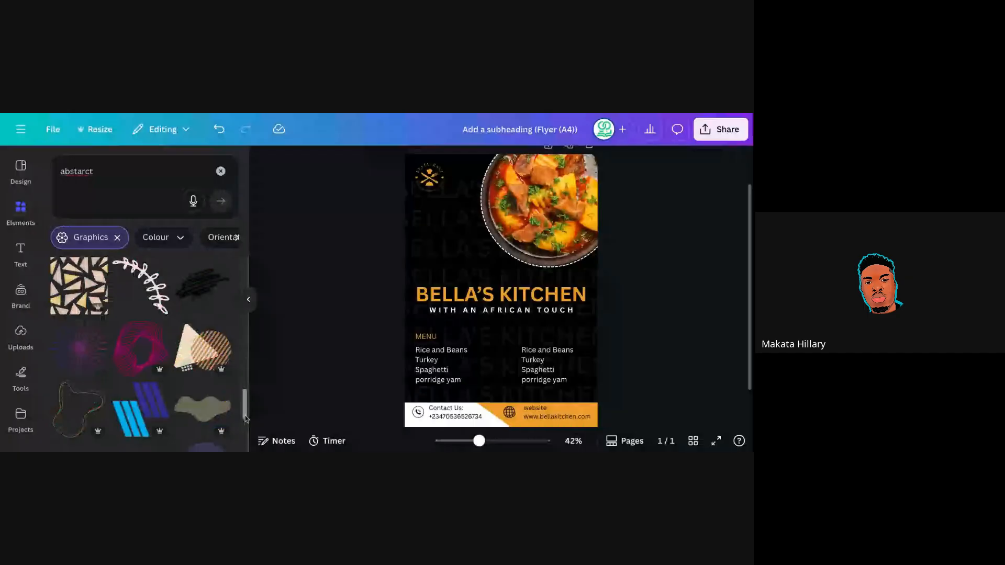
pyautogui.scroll(-2, 246, 419)
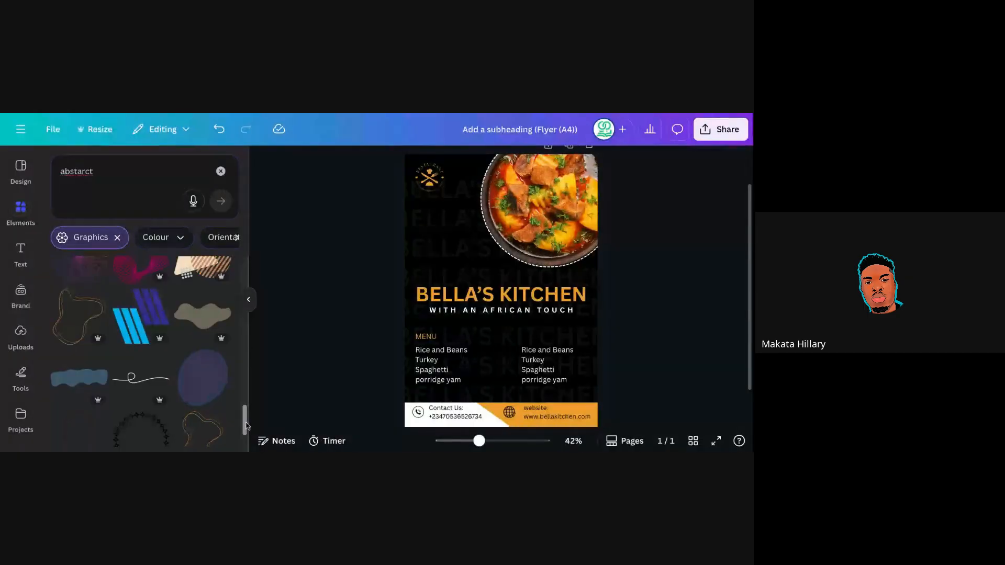
pyautogui.scroll(1, 245, 419)
pyautogui.scroll(1, 245, 415)
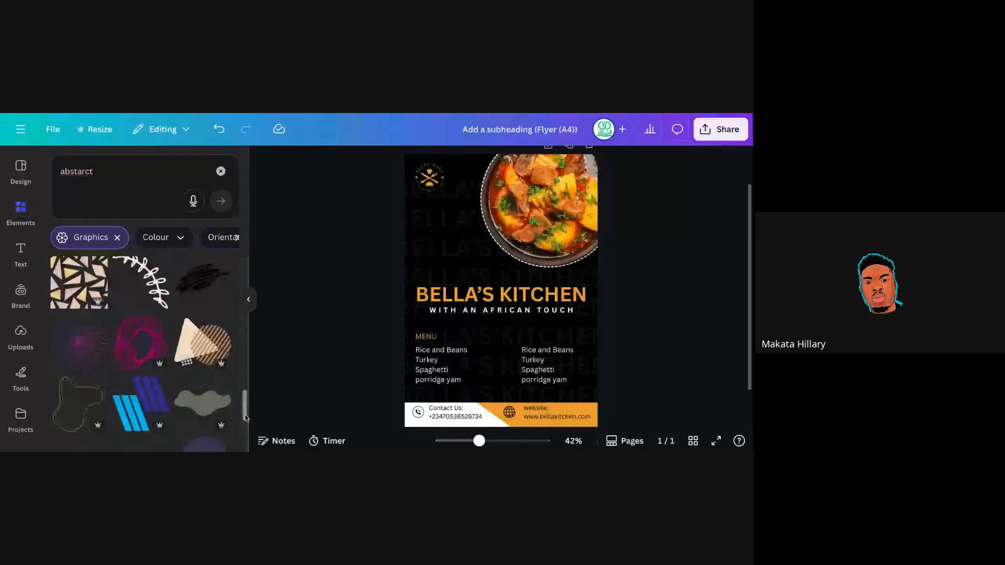
pyautogui.scroll(-3, 245, 417)
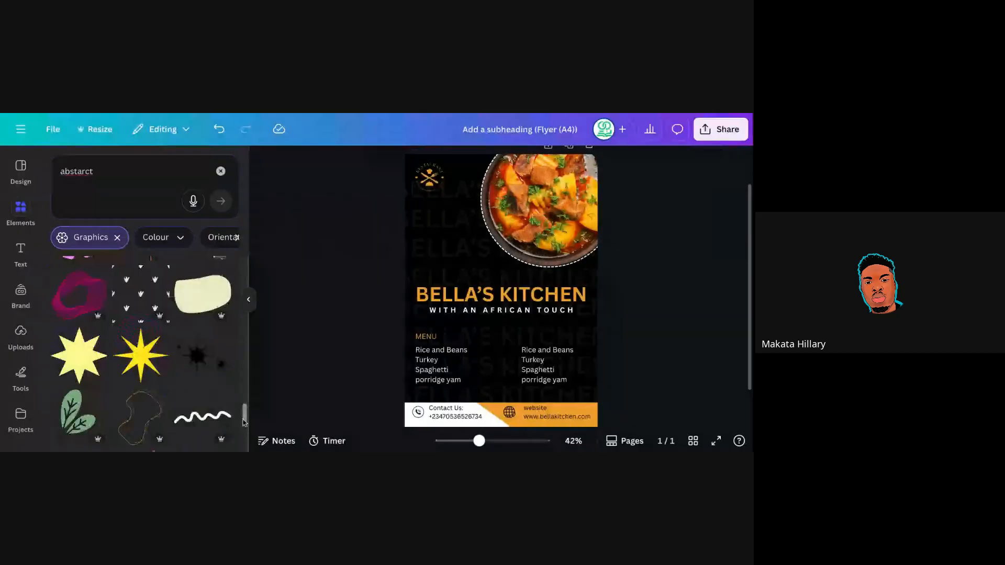
pyautogui.moveTo(243, 419); pyautogui.dragTo(243, 421)
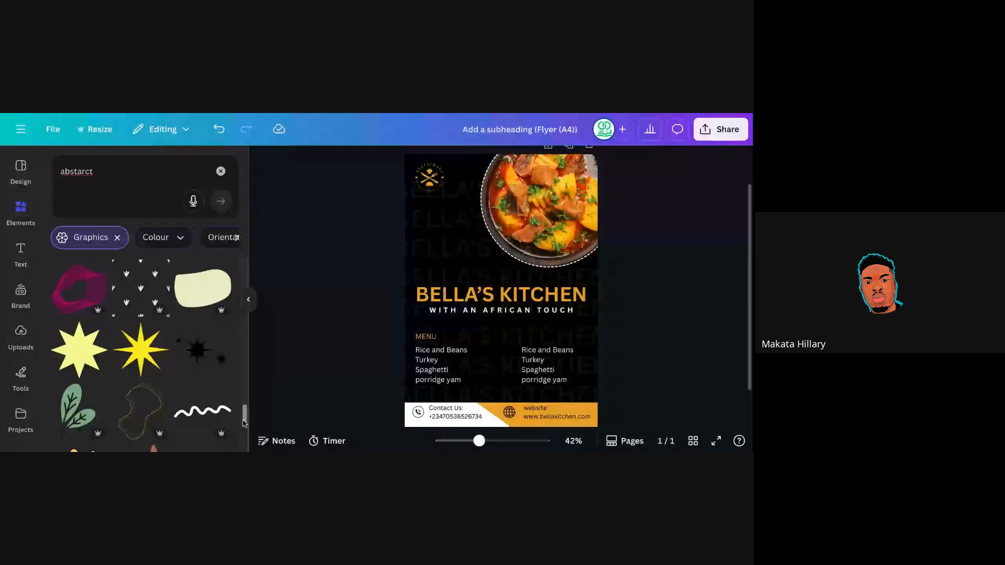
pyautogui.scroll(2, 243, 423)
# Drag the faint repeated background text group off the page, leaving plain black behind.
pyautogui.click(369, 235)
pyautogui.moveTo(369, 236); pyautogui.dragTo(232, 238)
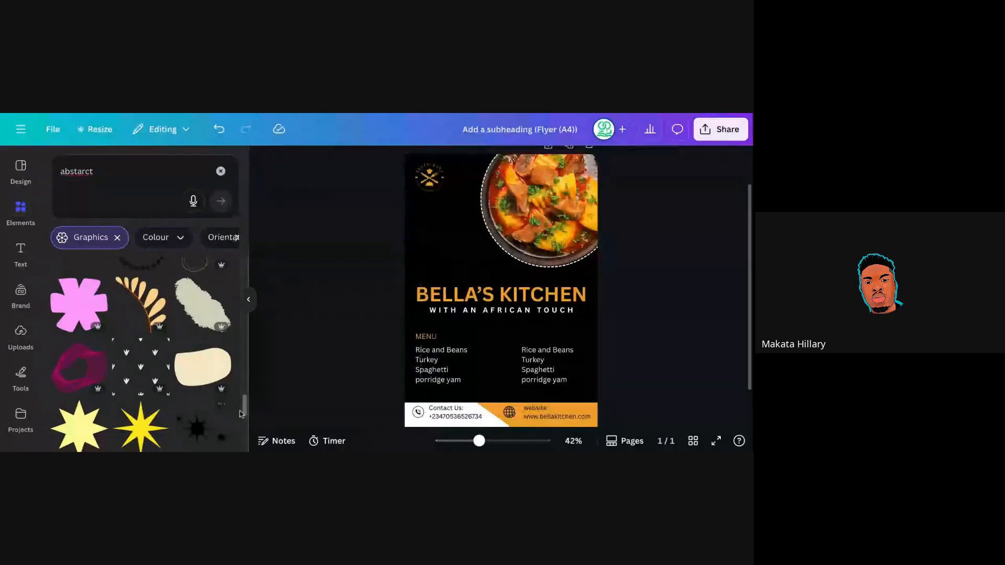
pyautogui.scroll(-1, 93, 317)
pyautogui.moveTo(93, 319)
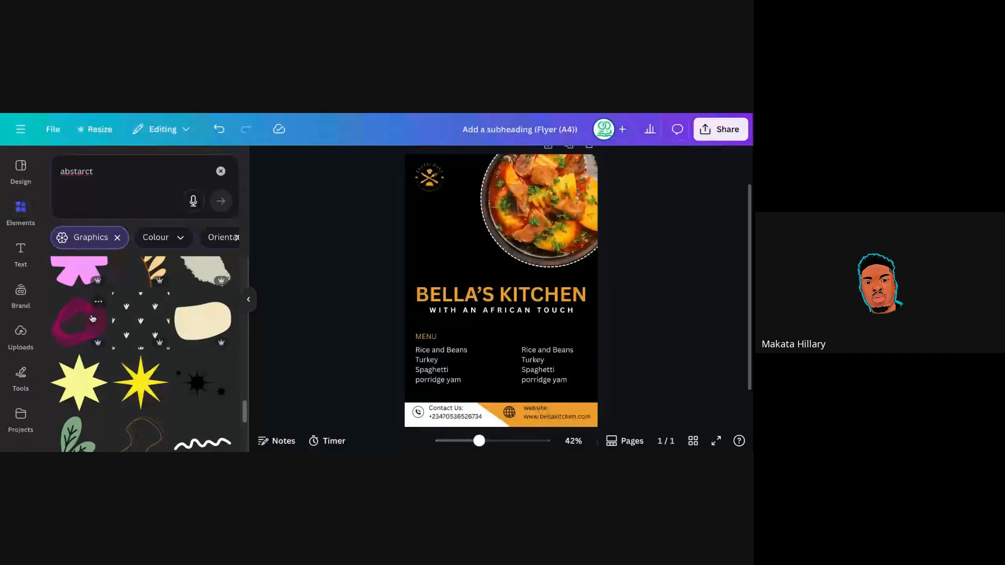
# Add the pink wave graphic and enlarge it by both corners across the flyer.
pyautogui.click(92, 319)
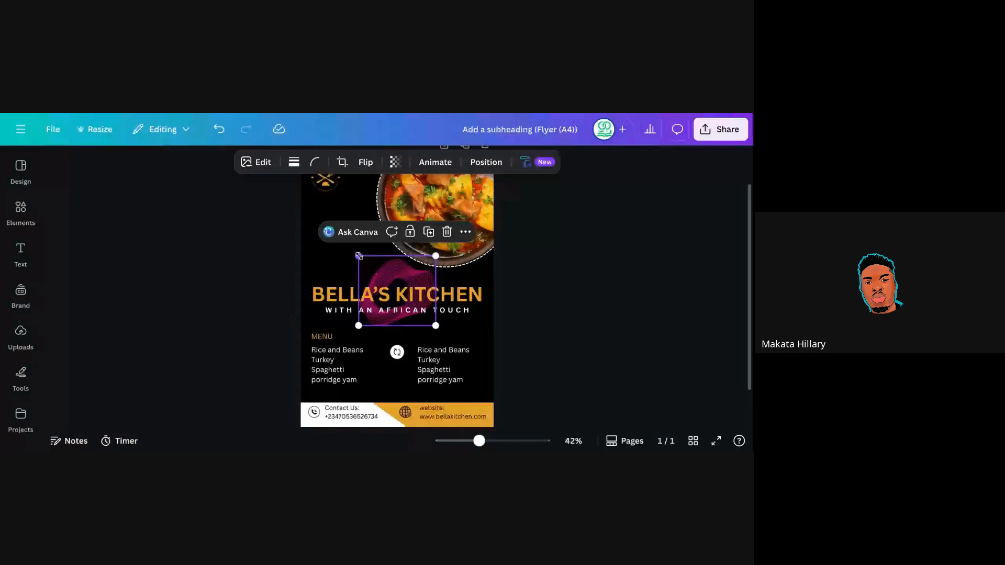
pyautogui.moveTo(359, 256); pyautogui.dragTo(283, 187)
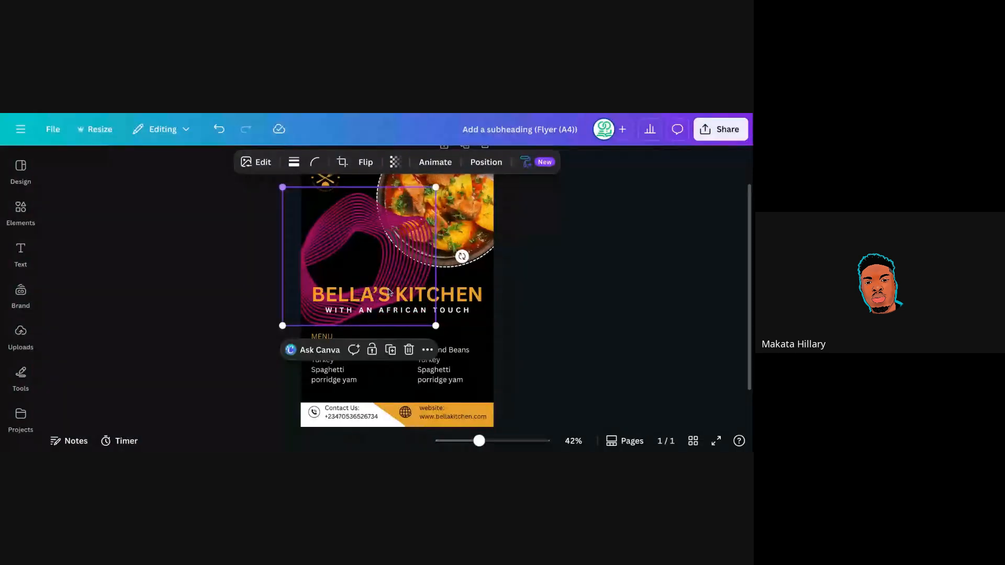
pyautogui.moveTo(435, 325); pyautogui.dragTo(489, 386)
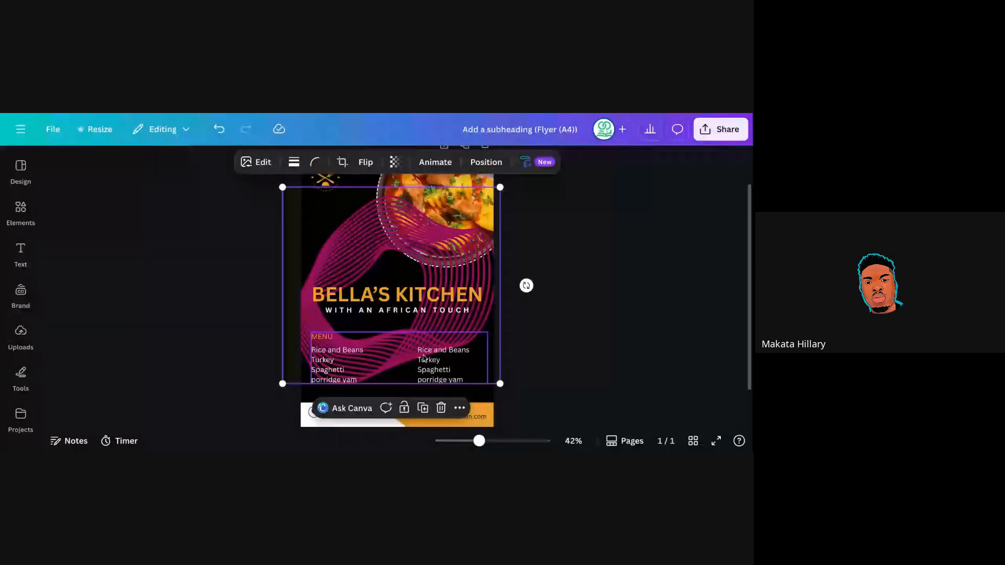
# Send the wave backward behind the food photo and set its transparency to 10.
pyautogui.click(481, 162)
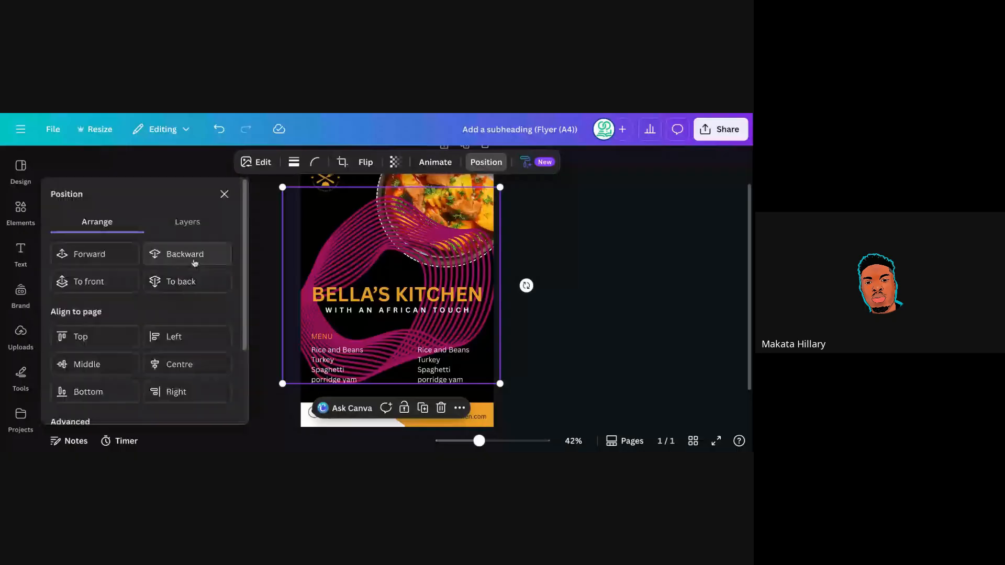
pyautogui.click(189, 255)
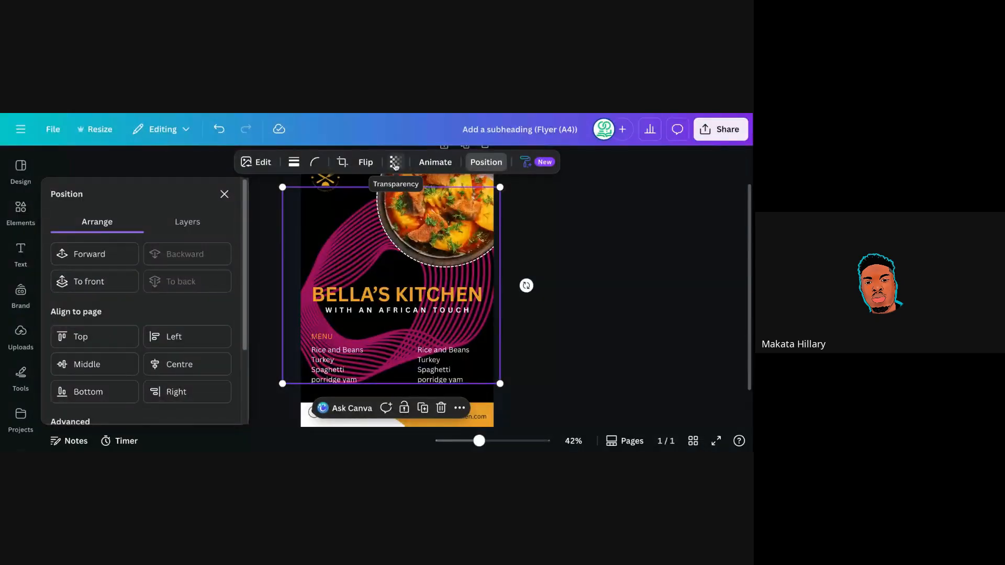
pyautogui.click(395, 164)
pyautogui.moveTo(428, 209); pyautogui.dragTo(350, 209)
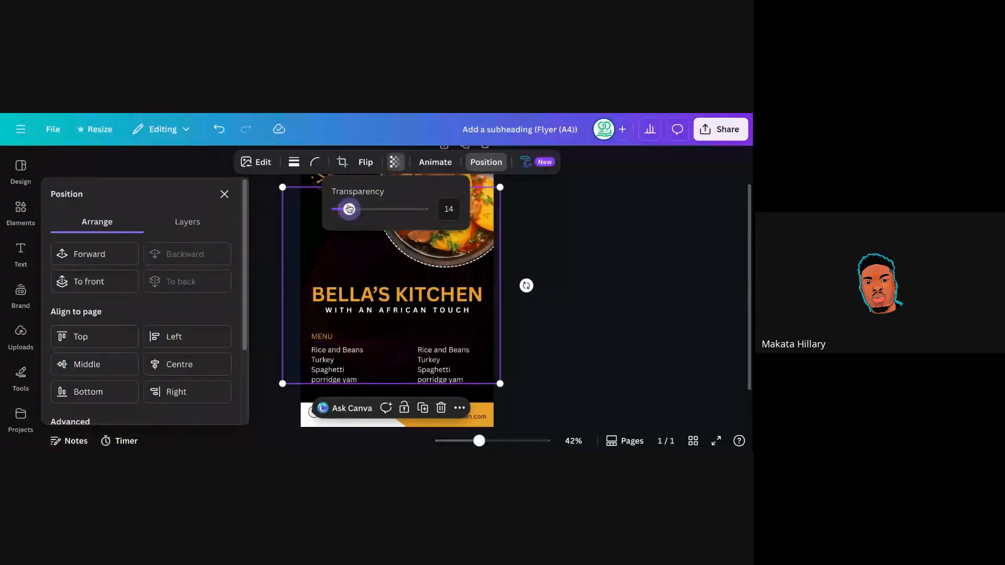
pyautogui.moveTo(349, 209); pyautogui.dragTo(345, 209)
pyautogui.click(531, 247)
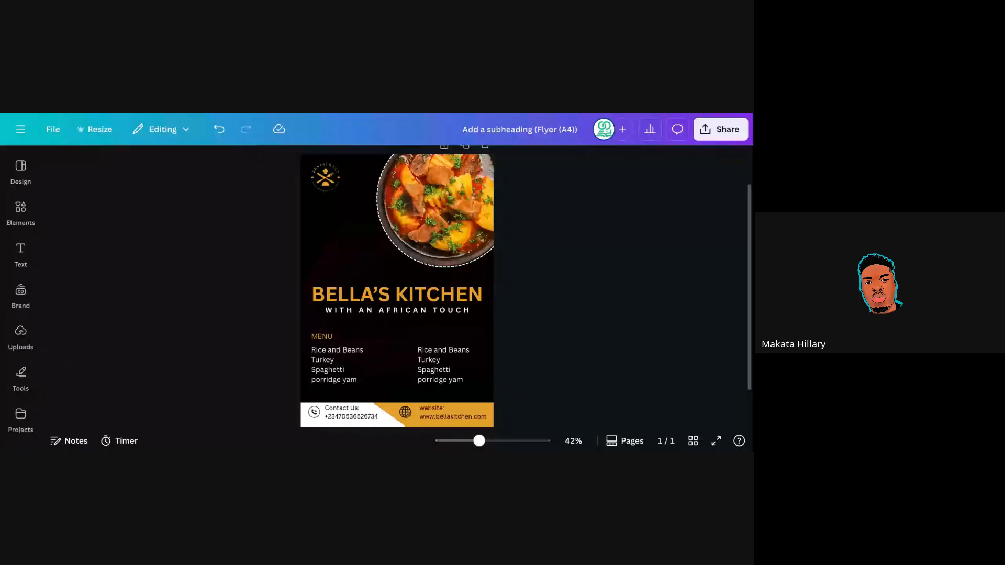
# Lower the wave graphic's transparency slightly to 9.
pyautogui.click(344, 262)
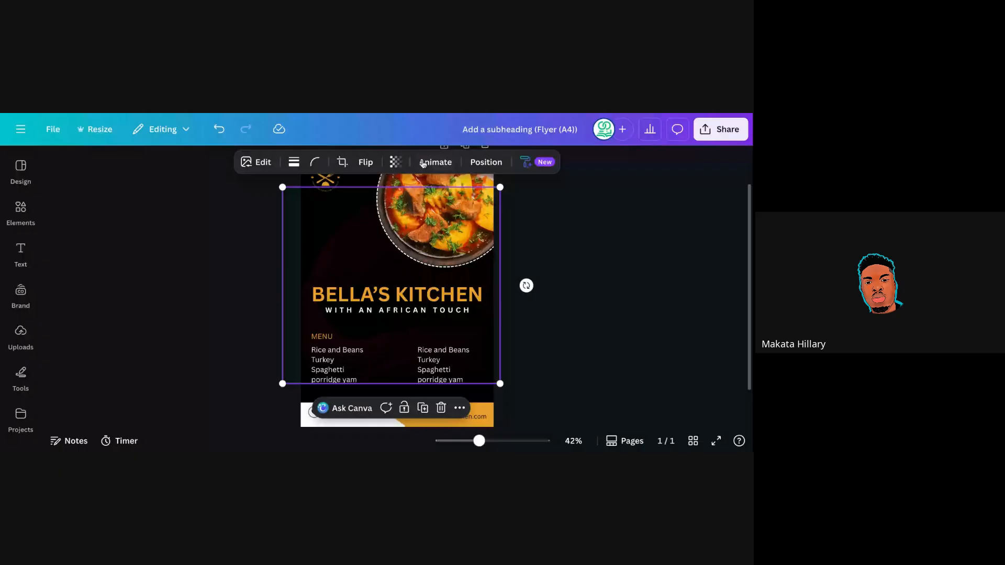
pyautogui.click(396, 162)
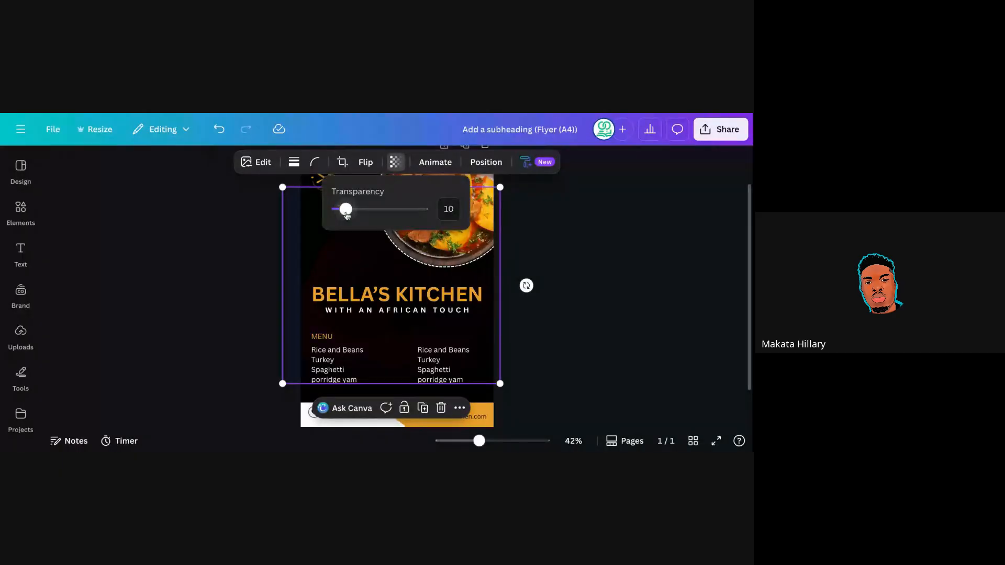
pyautogui.moveTo(347, 215); pyautogui.dragTo(346, 215)
# Undo three times to revert the transparency and remove the wave graphic.
pyautogui.click(219, 129)
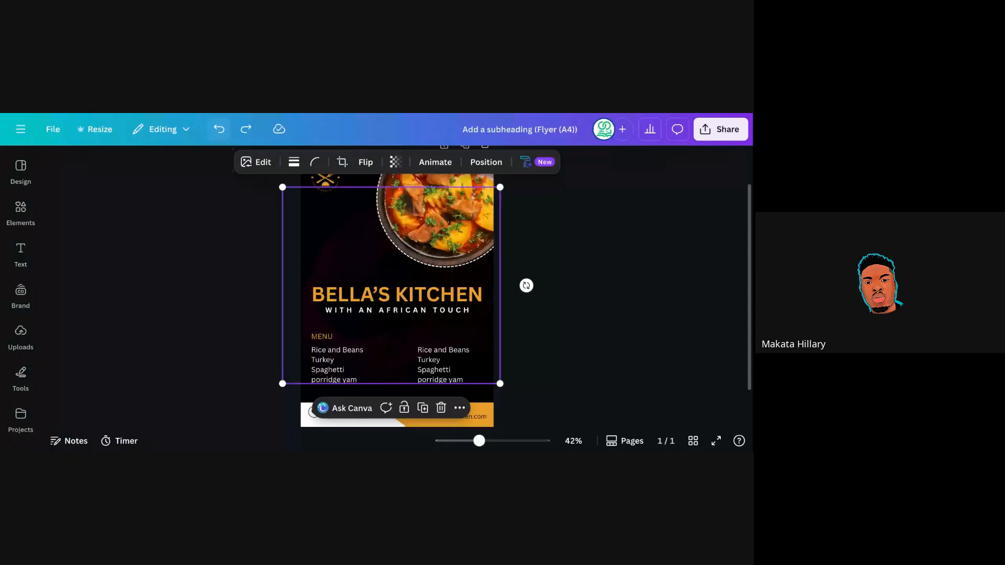
pyautogui.click(219, 129)
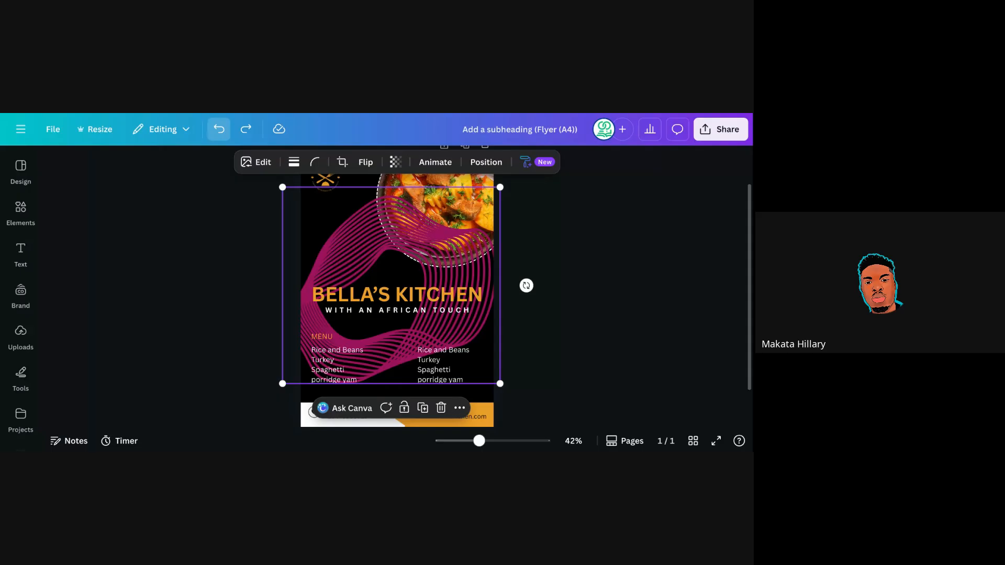
pyautogui.click(219, 128)
# Undo once more, then re-add the pink wave and enlarge it toward both corners.
pyautogui.click(21, 208)
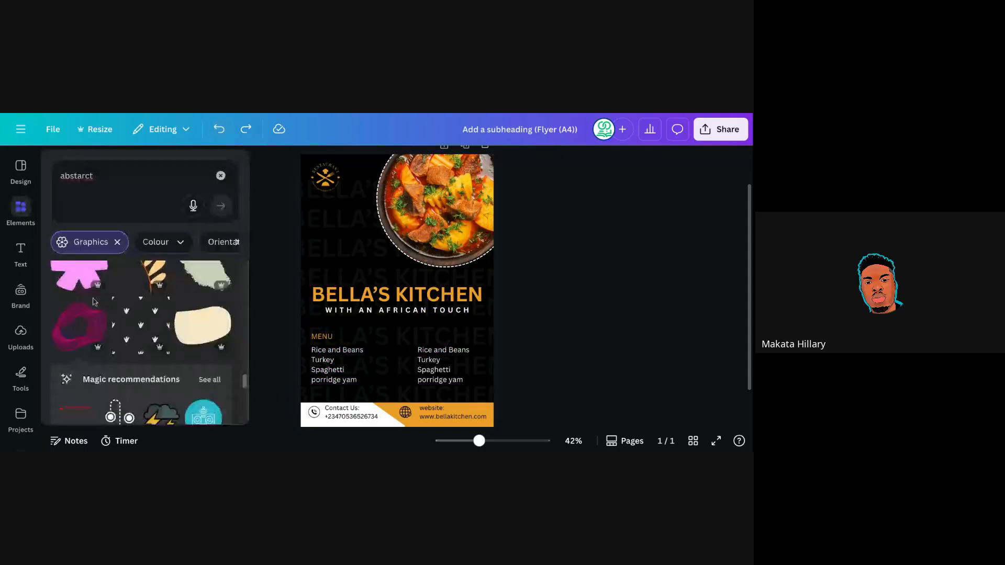
pyautogui.click(79, 326)
pyautogui.moveTo(358, 256); pyautogui.dragTo(288, 192)
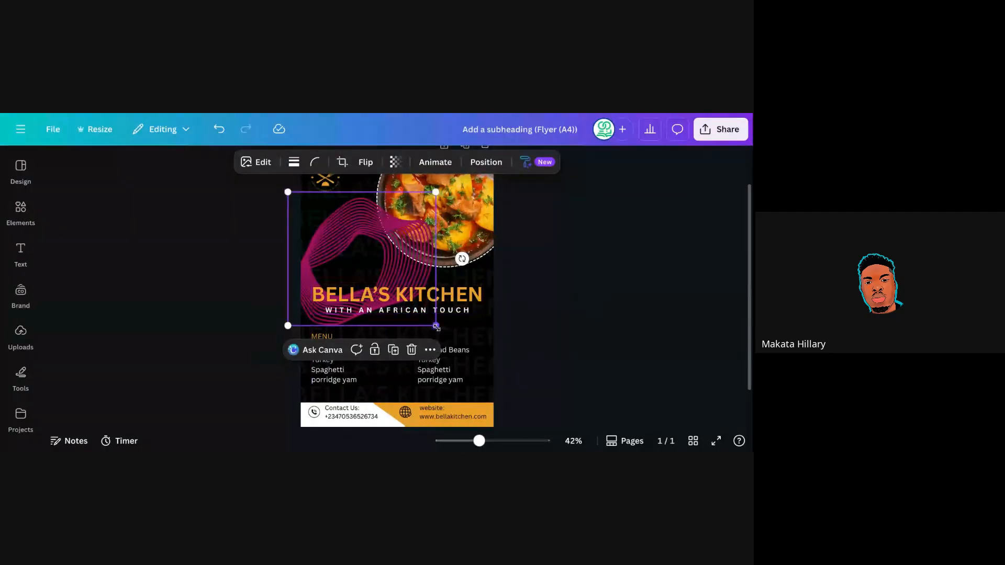
pyautogui.moveTo(436, 326); pyautogui.dragTo(501, 382)
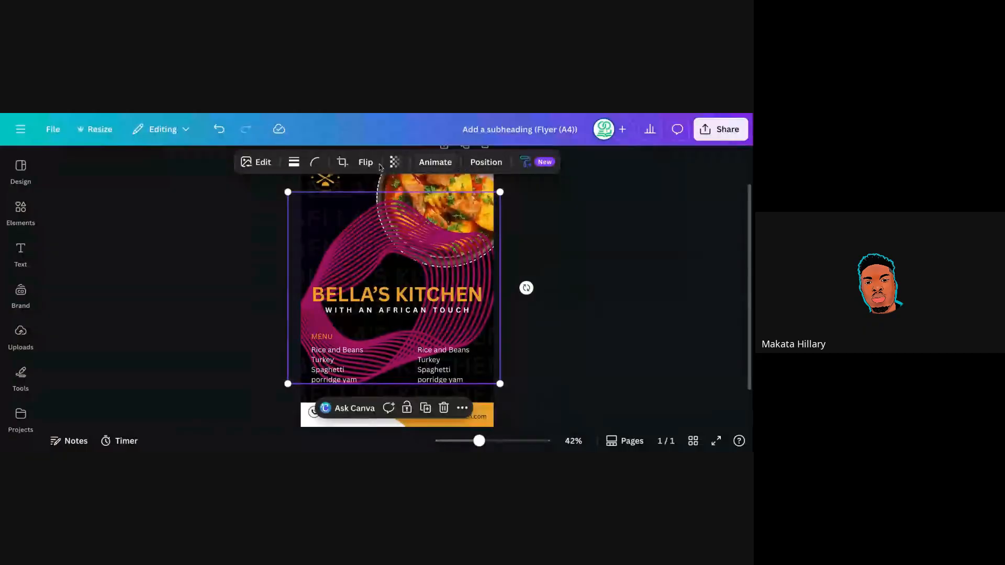
# Send the wave to the bottom layer and fade it to transparency 5.
pyautogui.click(492, 163)
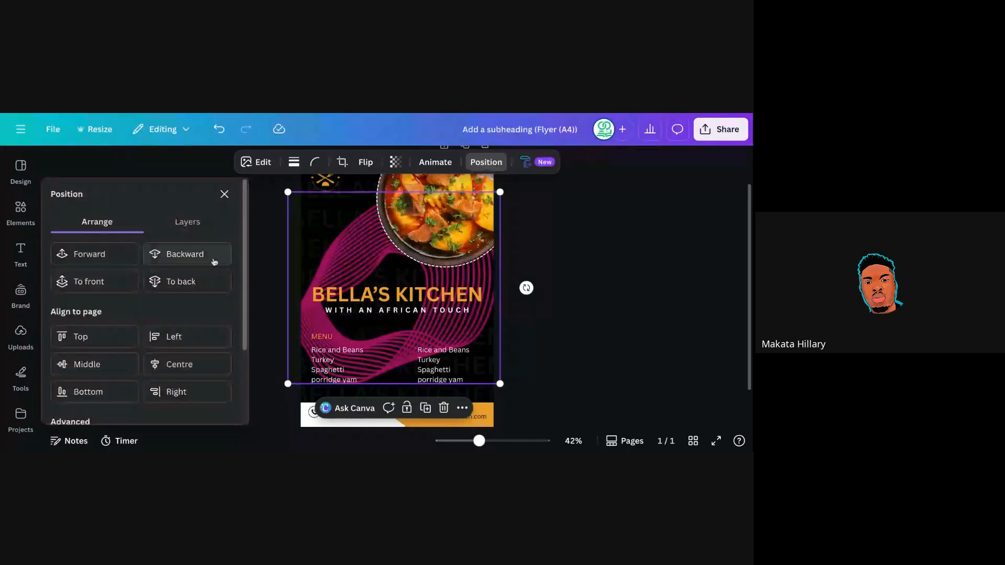
pyautogui.click(213, 261)
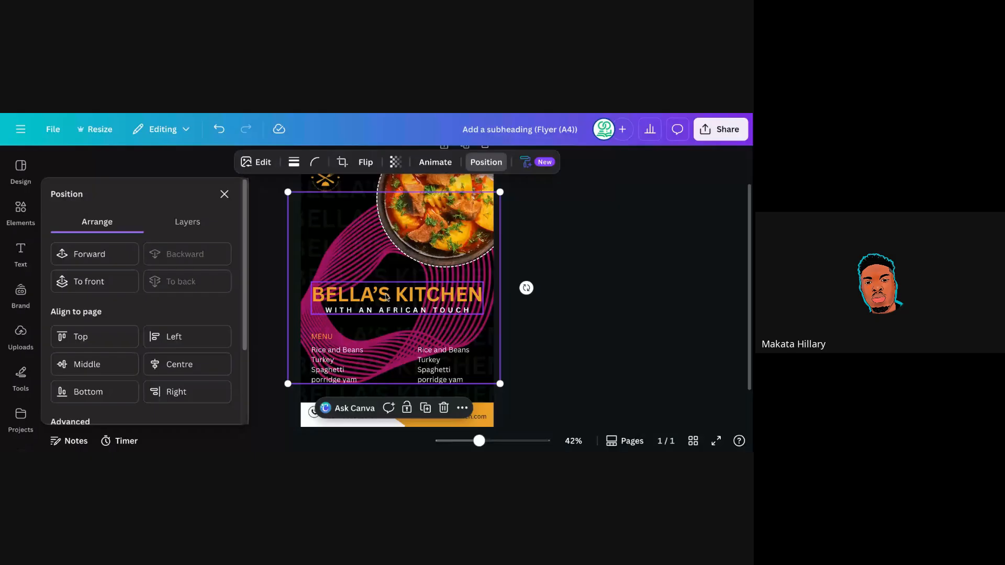
pyautogui.click(394, 165)
pyautogui.moveTo(423, 210); pyautogui.dragTo(341, 211)
pyautogui.click(531, 250)
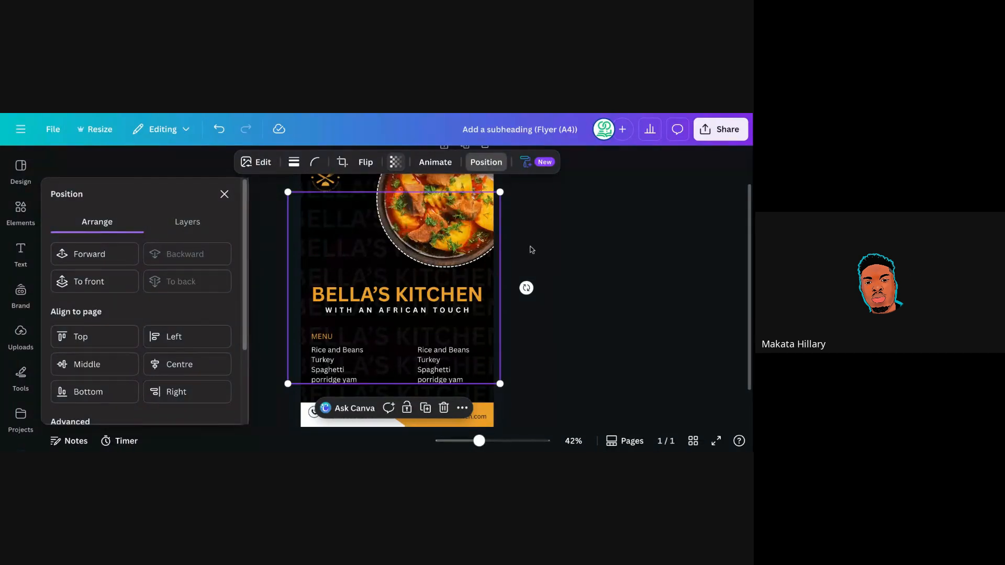
pyautogui.click(530, 249)
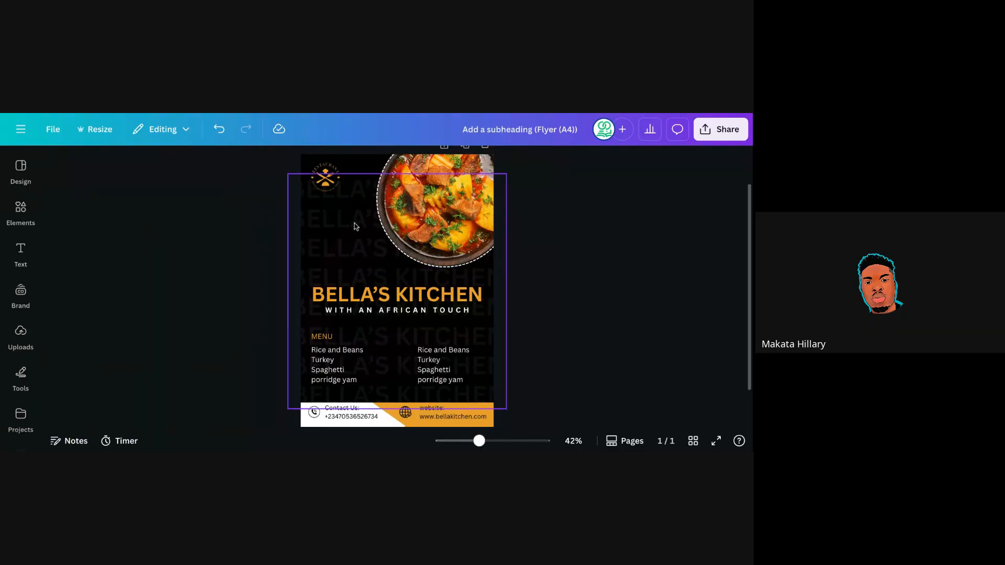
# Undo the wave changes, delete the pink wave graphic, and open the Share options.
pyautogui.click(218, 129)
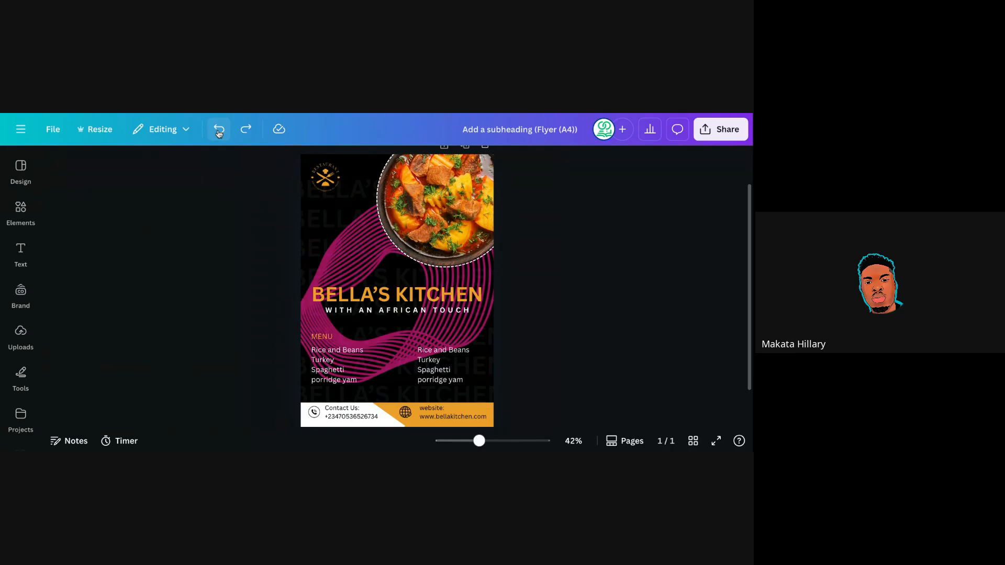
pyautogui.click(350, 246)
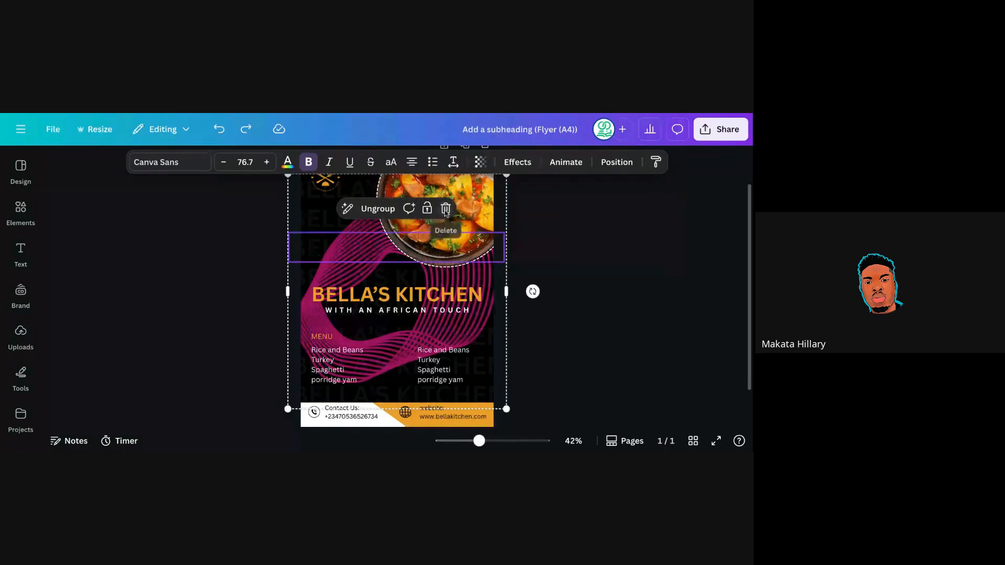
pyautogui.click(219, 128)
pyautogui.click(219, 128)
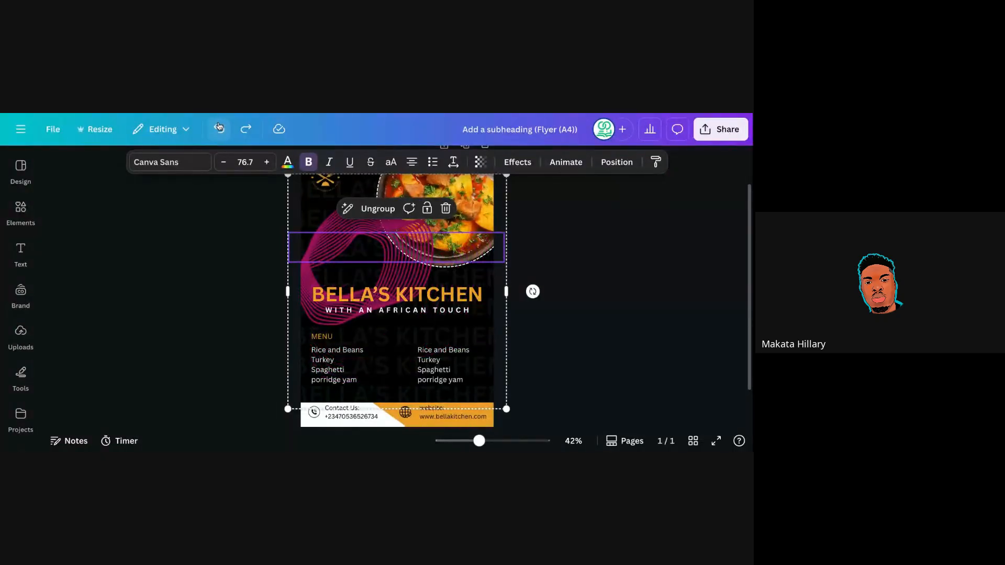
pyautogui.click(198, 241)
pyautogui.click(343, 229)
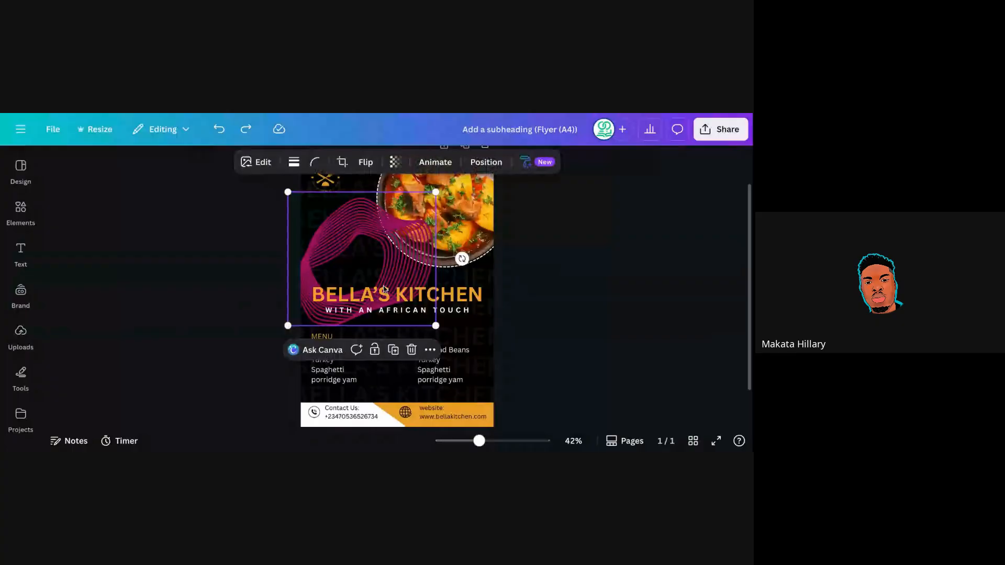
pyautogui.click(411, 349)
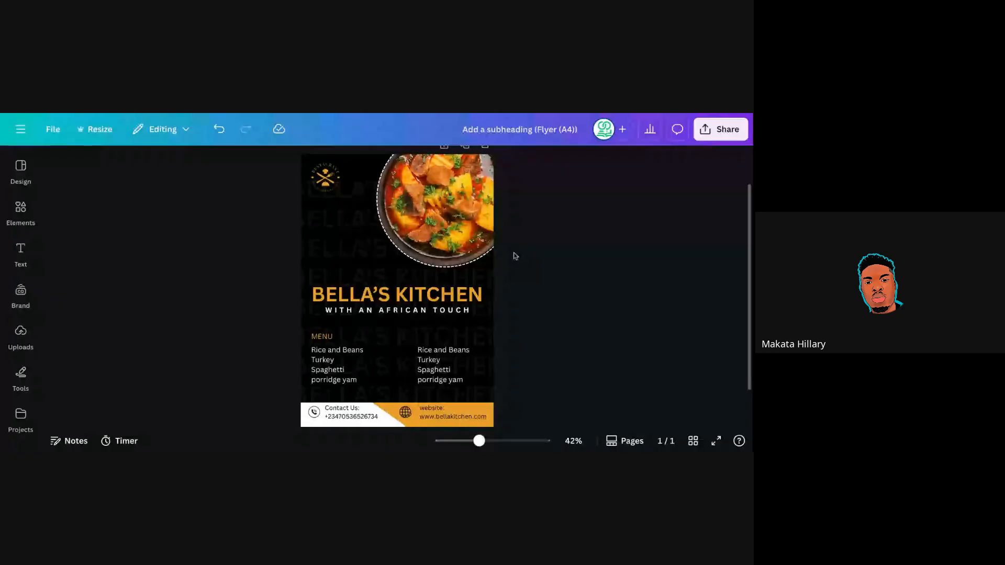
pyautogui.click(707, 135)
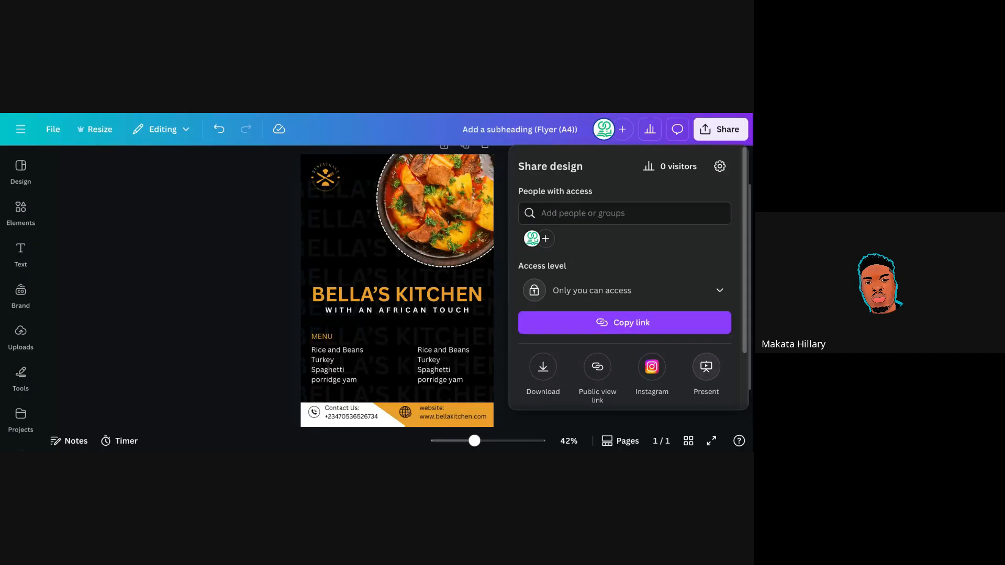
# Run a Present full screen preview of the flyer, then exit back to editing.
pyautogui.click(706, 367)
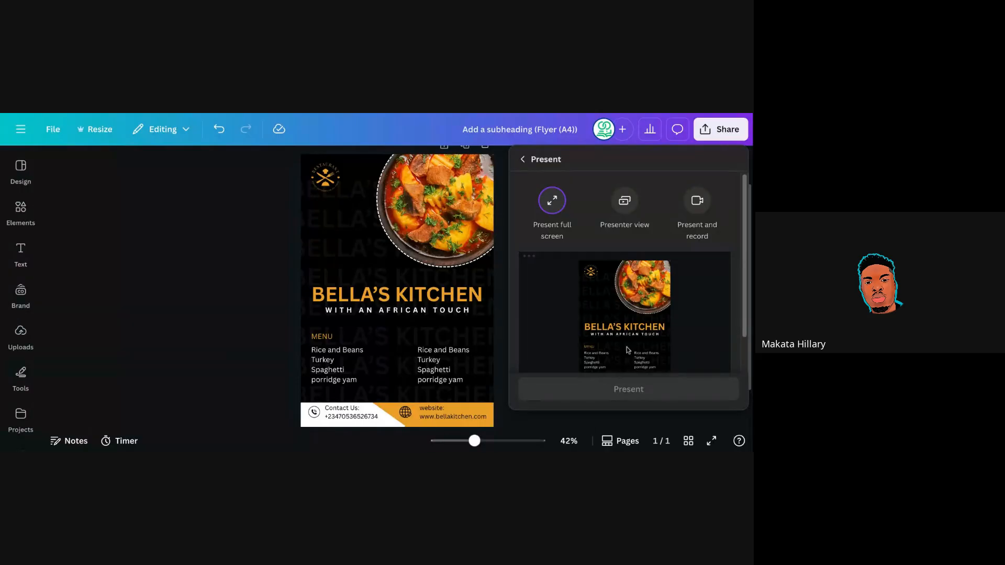
pyautogui.click(553, 205)
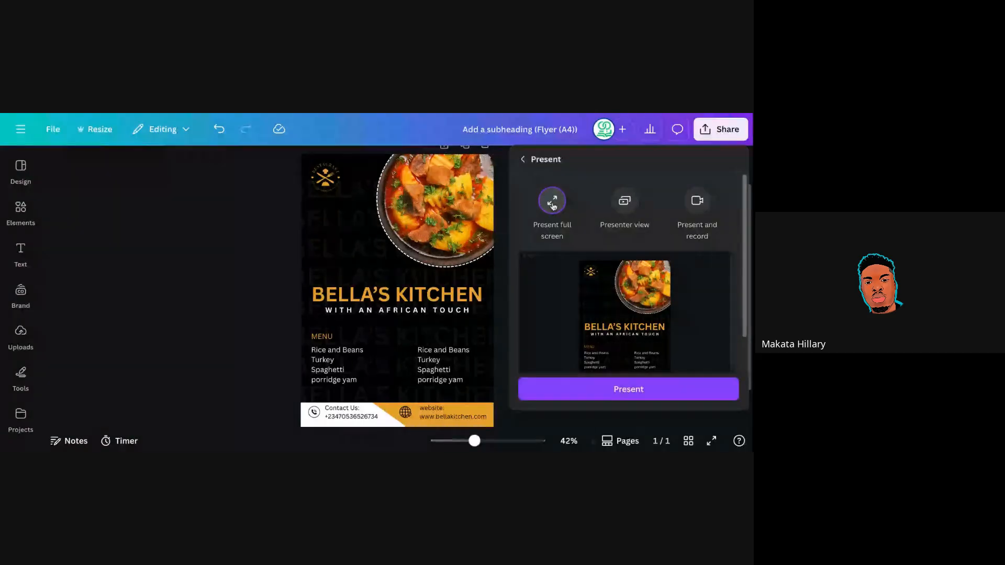
pyautogui.click(639, 401)
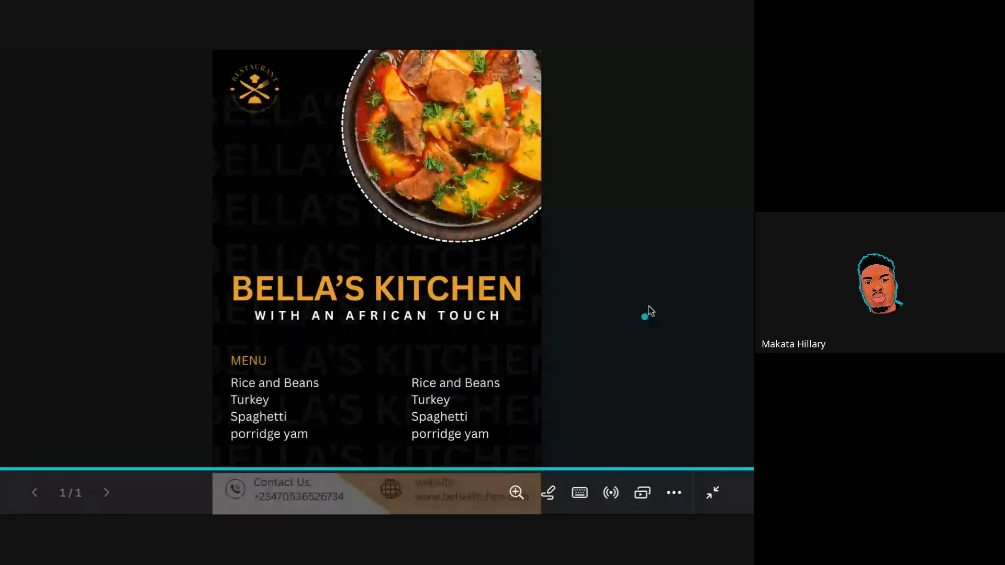
pyautogui.click(713, 491)
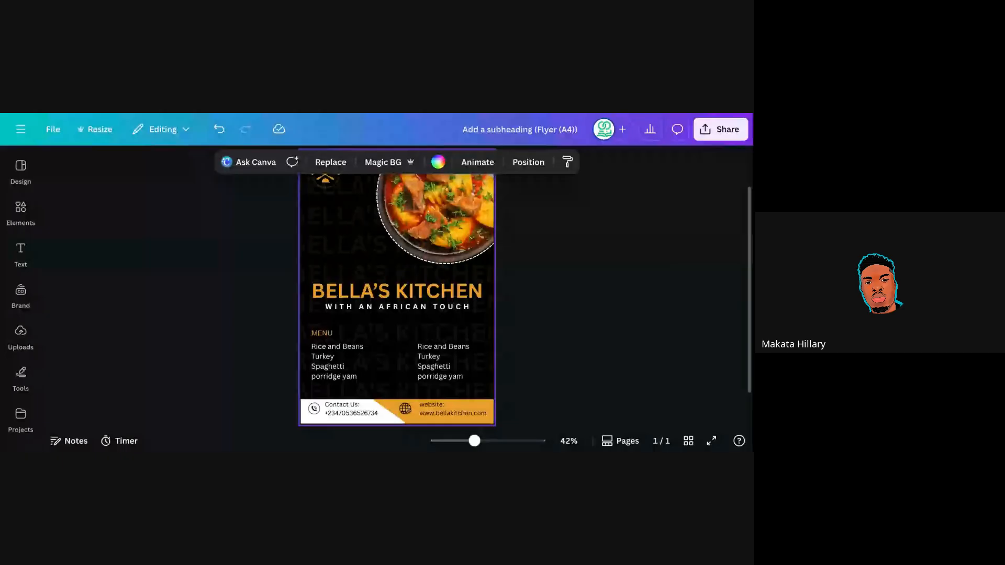
pyautogui.press('Escape')
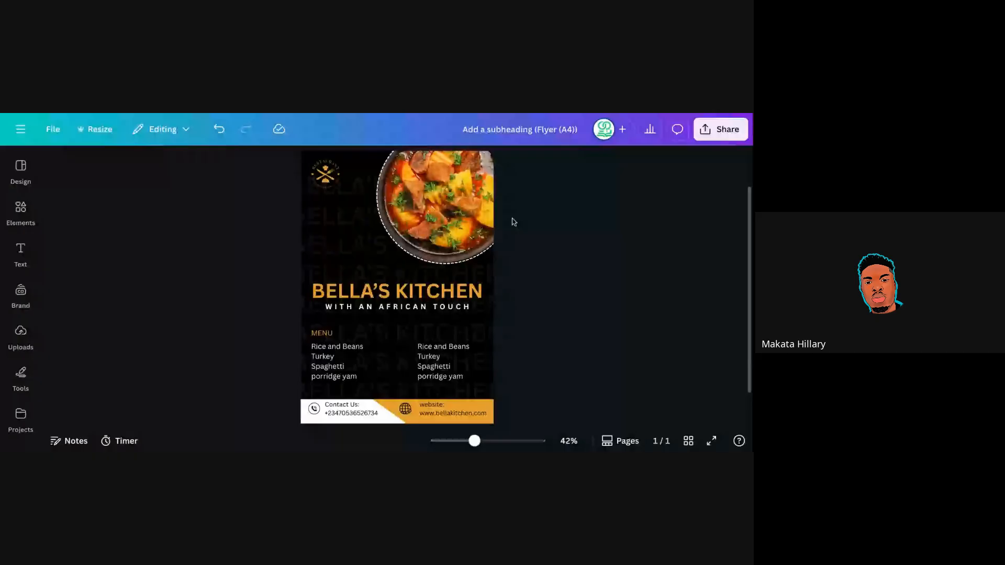
pyautogui.click(375, 288)
pyautogui.click(514, 232)
pyautogui.click(322, 225)
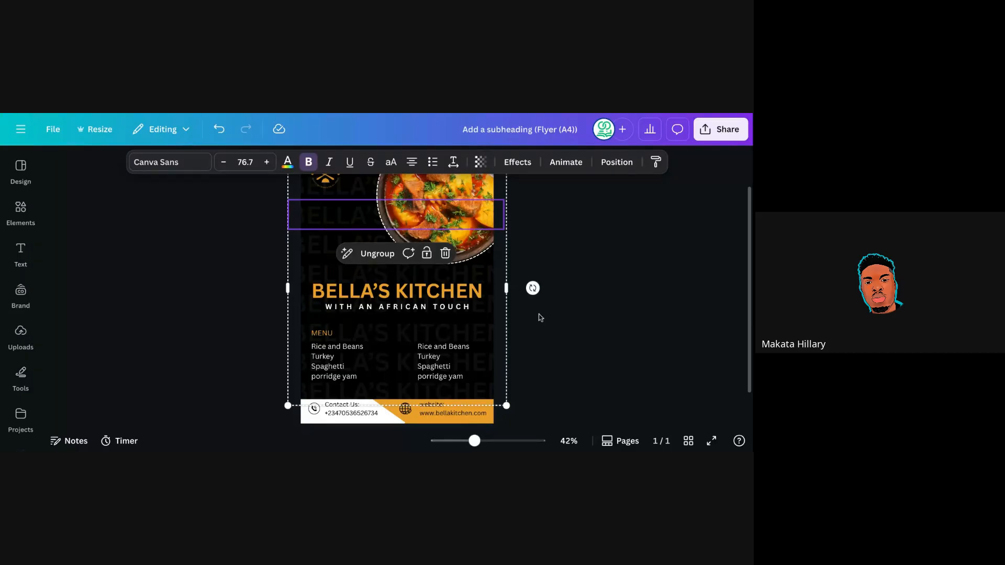
pyautogui.click(523, 340)
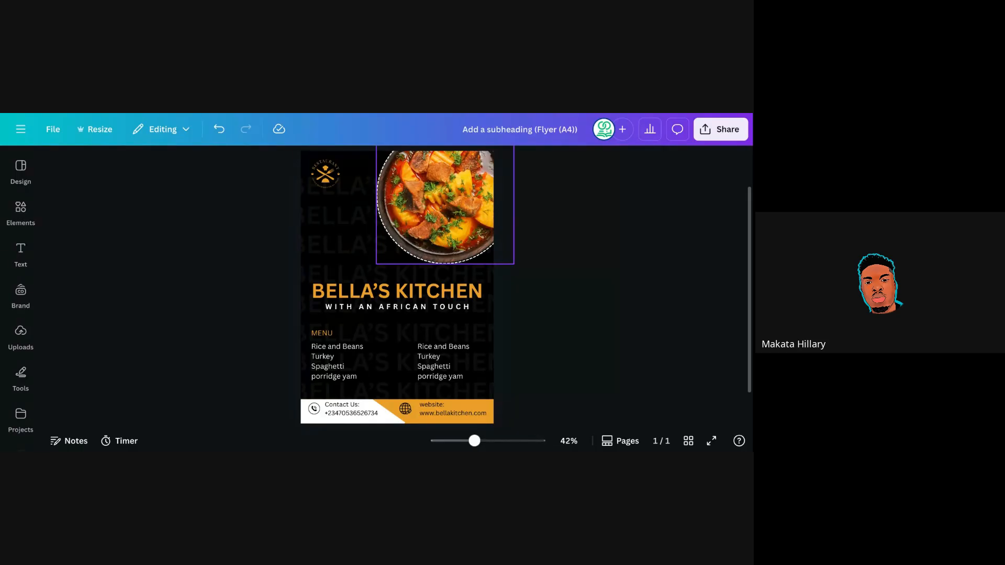
pyautogui.click(354, 166)
# Change the flyer background colour to white.
pyautogui.click(438, 164)
pyautogui.click(141, 279)
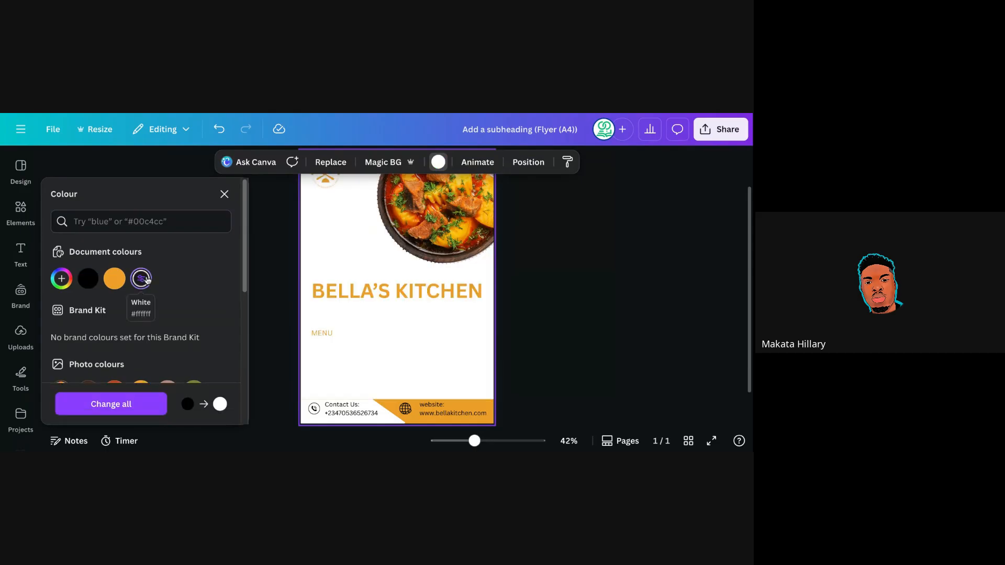
pyautogui.press('Escape')
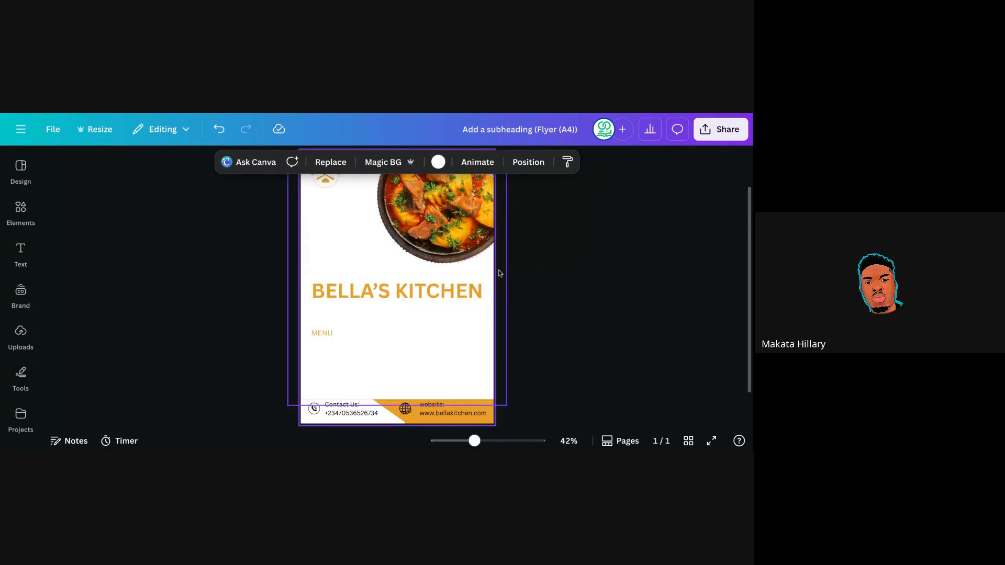
# Make the faint BELLA'S text group near the top black.
pyautogui.click(330, 233)
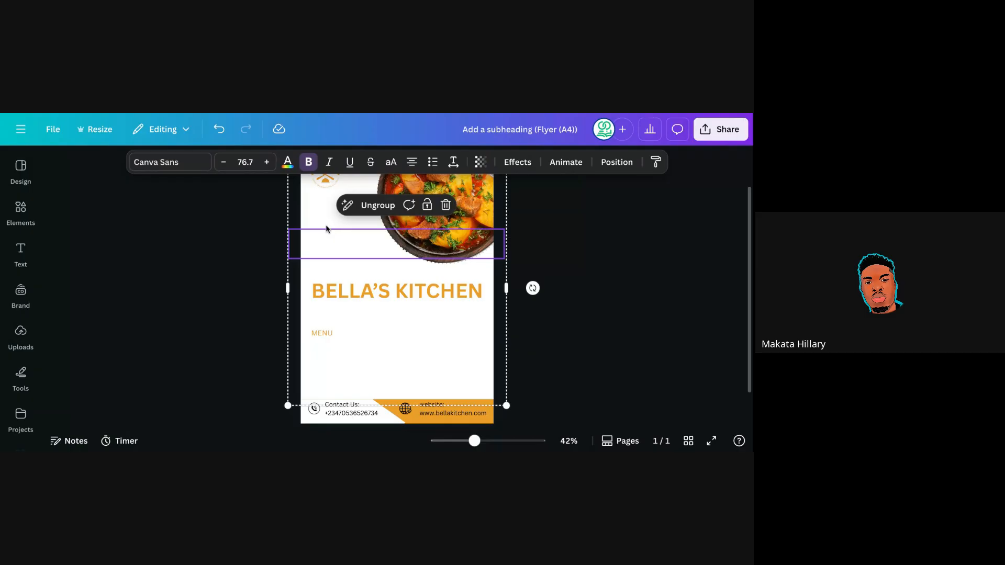
pyautogui.click(287, 163)
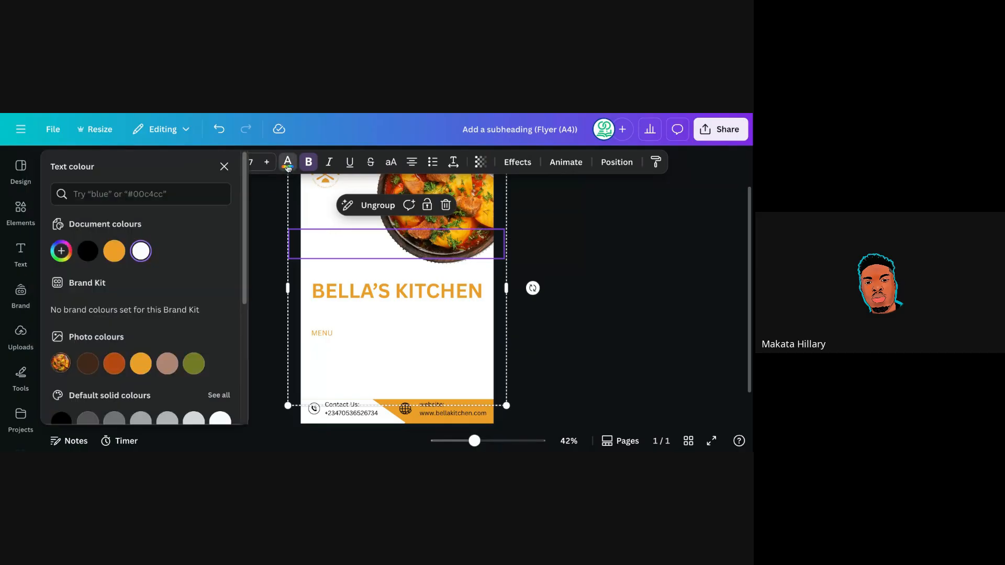
pyautogui.click(84, 284)
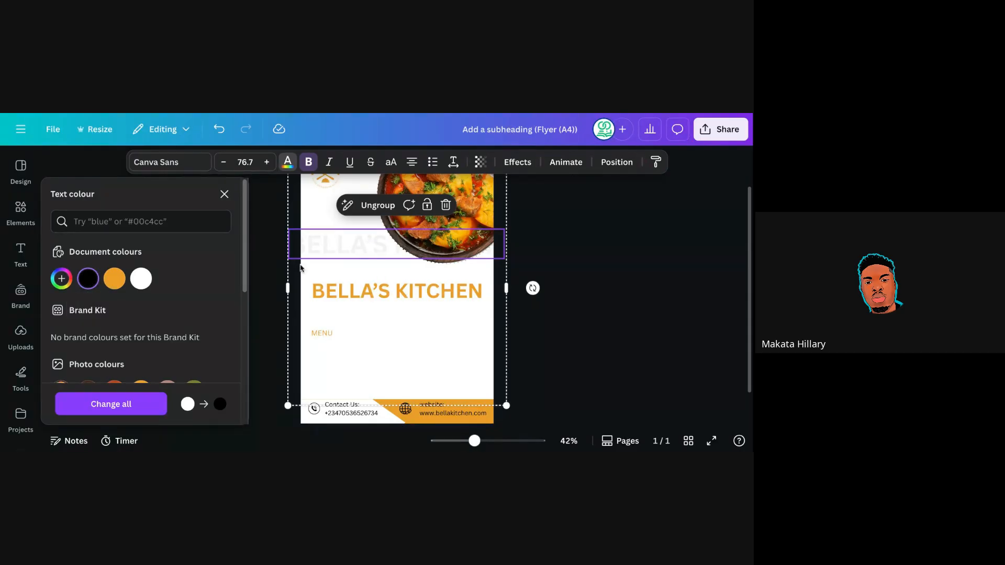
pyautogui.click(323, 251)
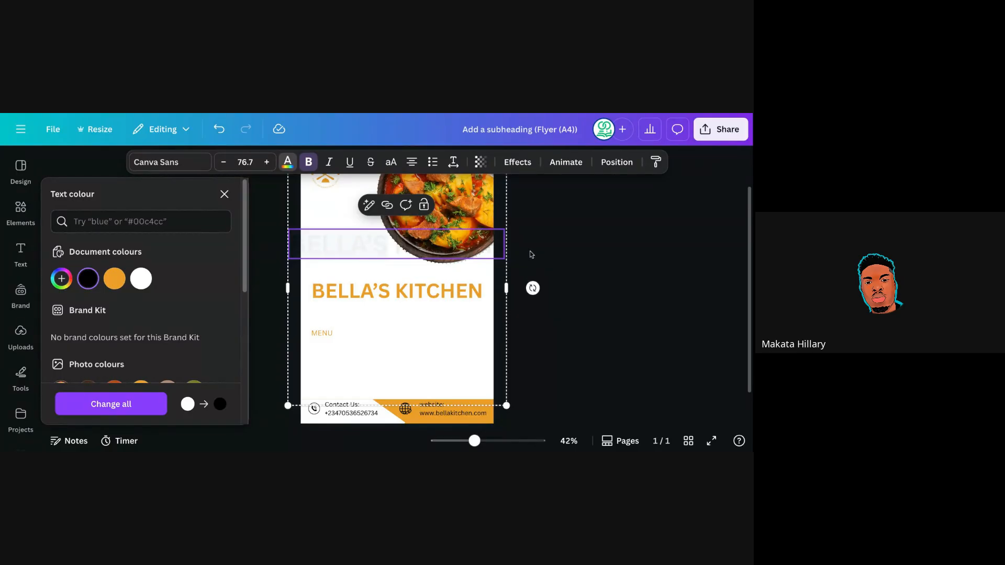
pyautogui.press('Escape')
pyautogui.press('Escape')
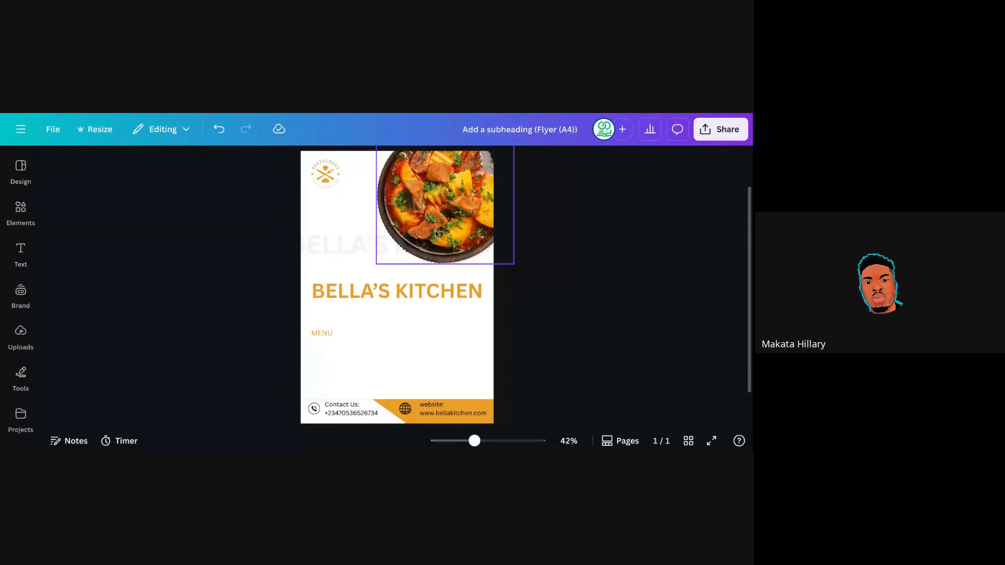
# Ungroup the heading group and the menu group into separate text boxes.
pyautogui.click(343, 257)
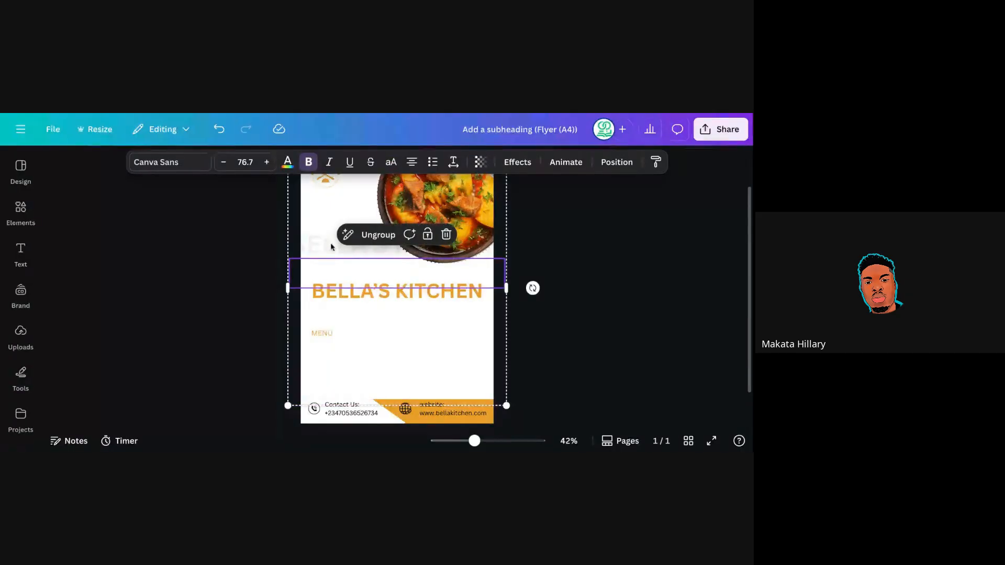
pyautogui.click(375, 234)
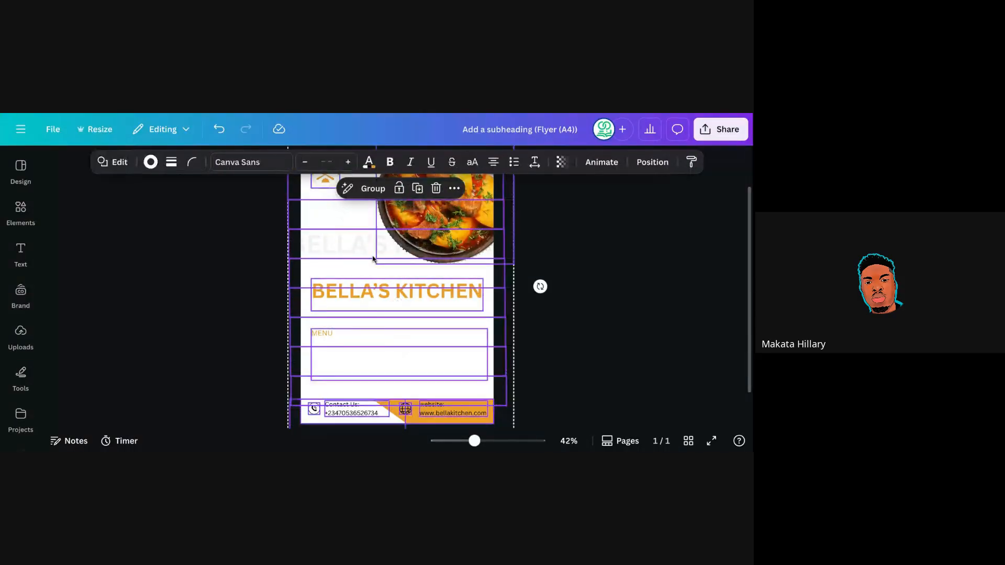
pyautogui.click(367, 164)
pyautogui.press('Escape')
pyautogui.click(540, 231)
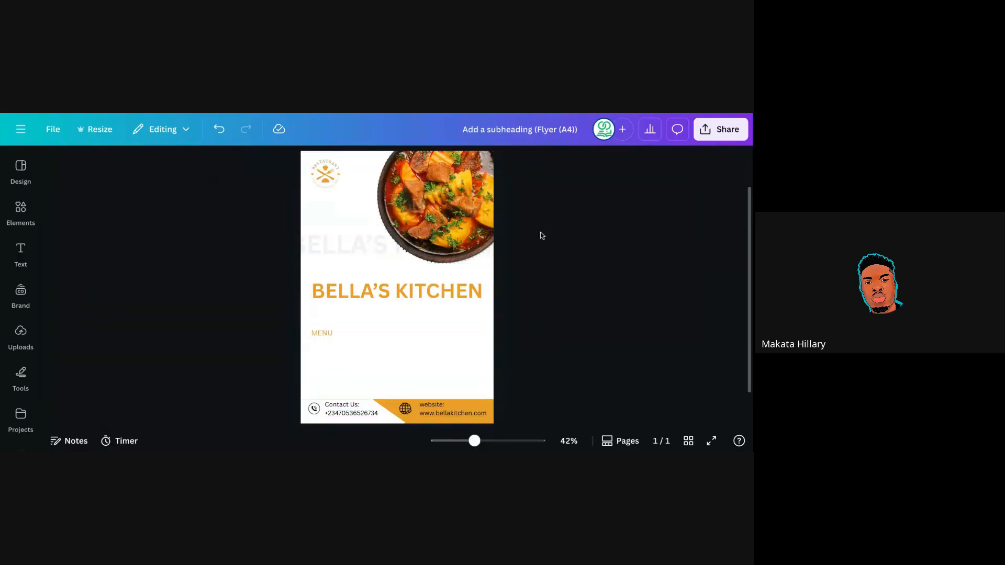
pyautogui.click(337, 212)
pyautogui.click(338, 361)
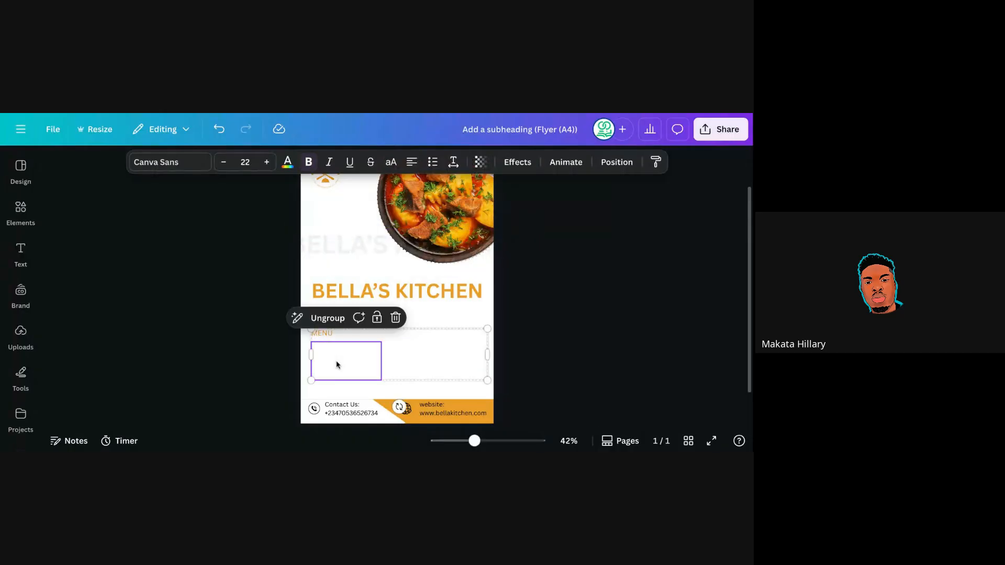
pyautogui.click(330, 317)
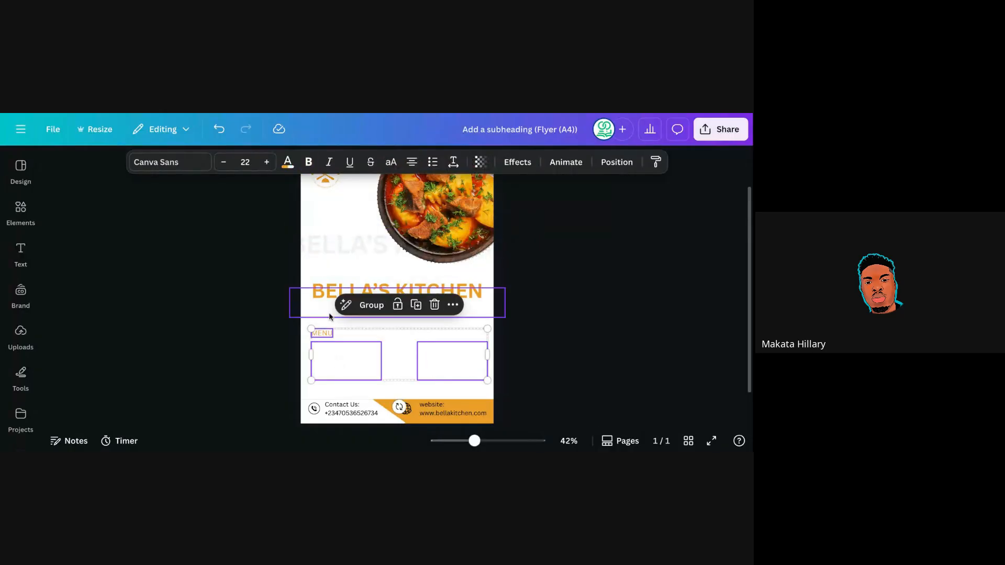
pyautogui.click(513, 273)
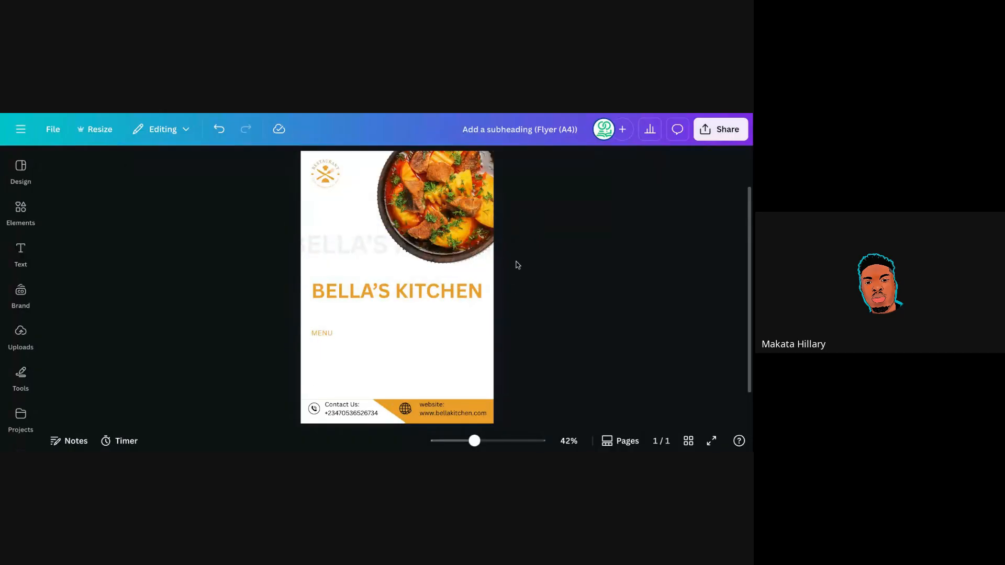
# Turn the left and right menu columns' text black.
pyautogui.click(343, 366)
pyautogui.click(287, 162)
pyautogui.click(88, 281)
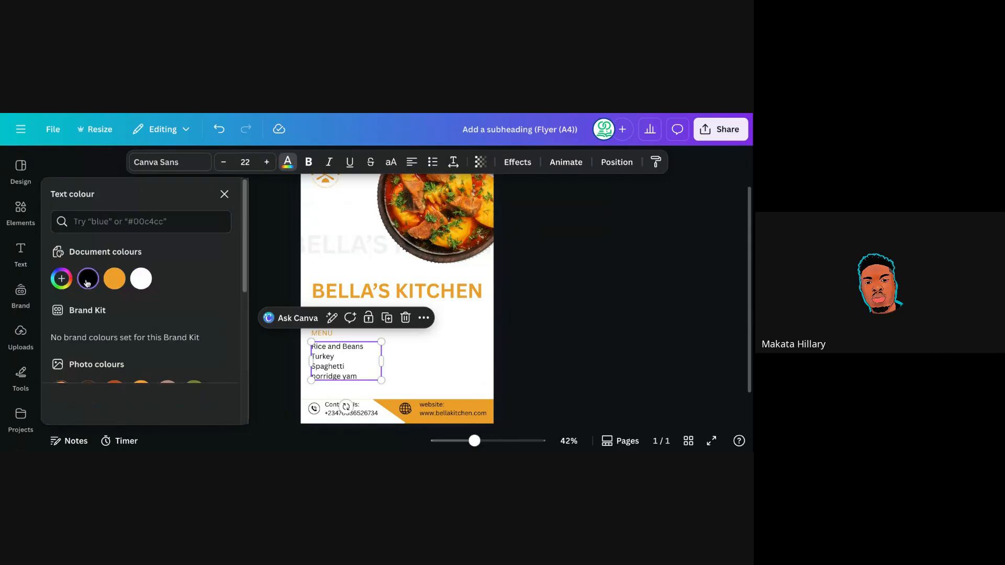
pyautogui.click(425, 358)
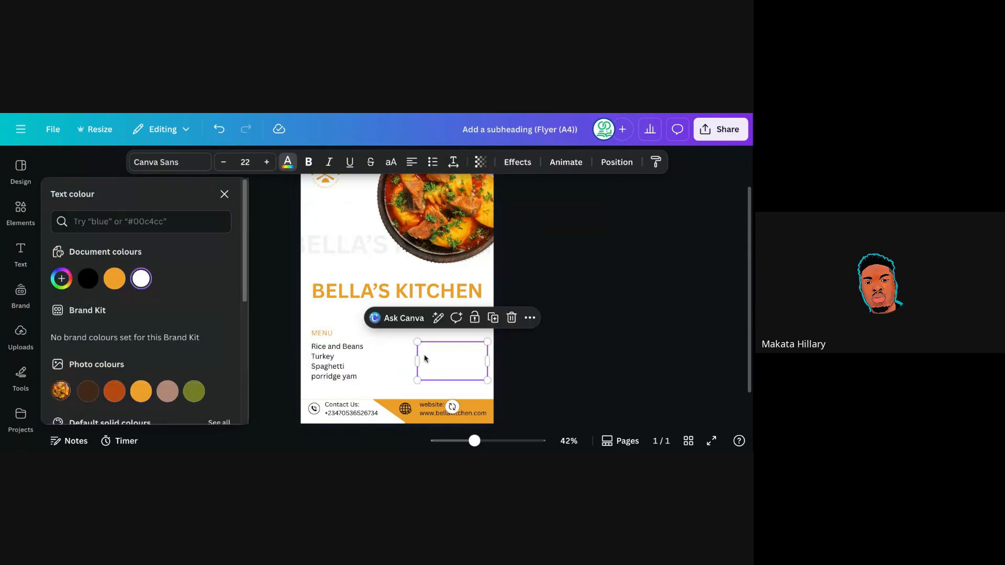
pyautogui.click(87, 278)
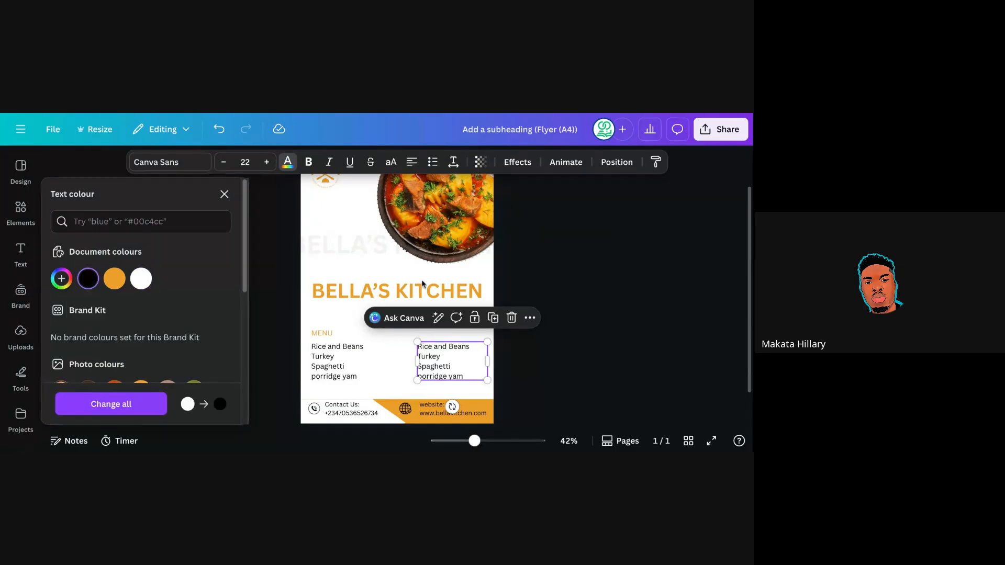
# Separate the subheading from the heading and make WITH AN AFRICAN TOUCH black.
pyautogui.click(349, 313)
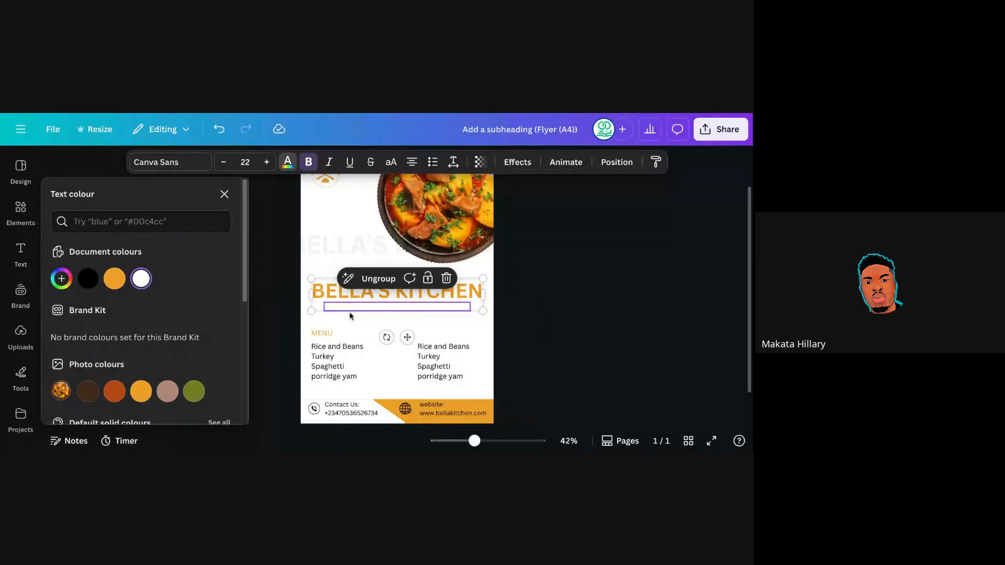
pyautogui.click(379, 278)
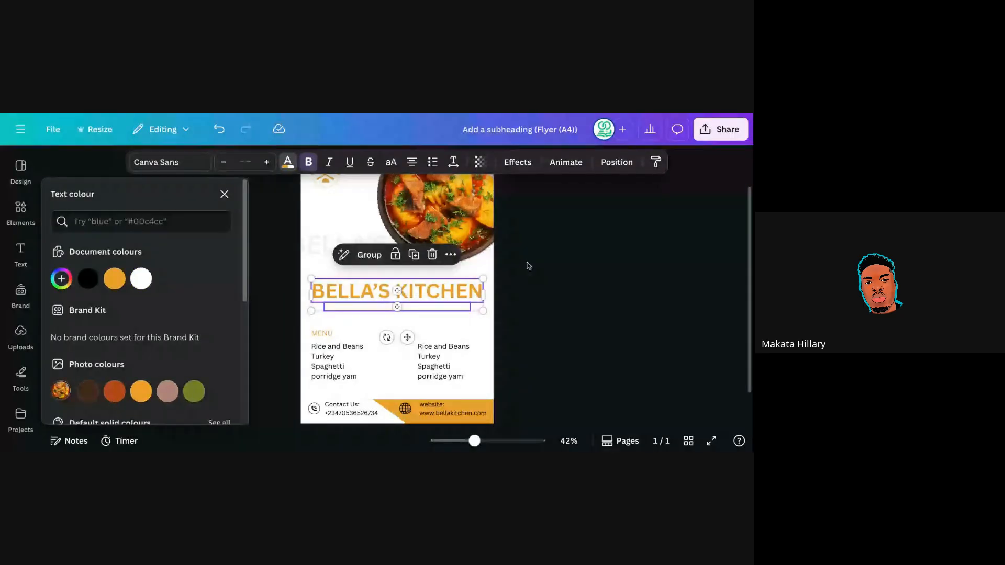
pyautogui.press('Escape')
pyautogui.press('Escape')
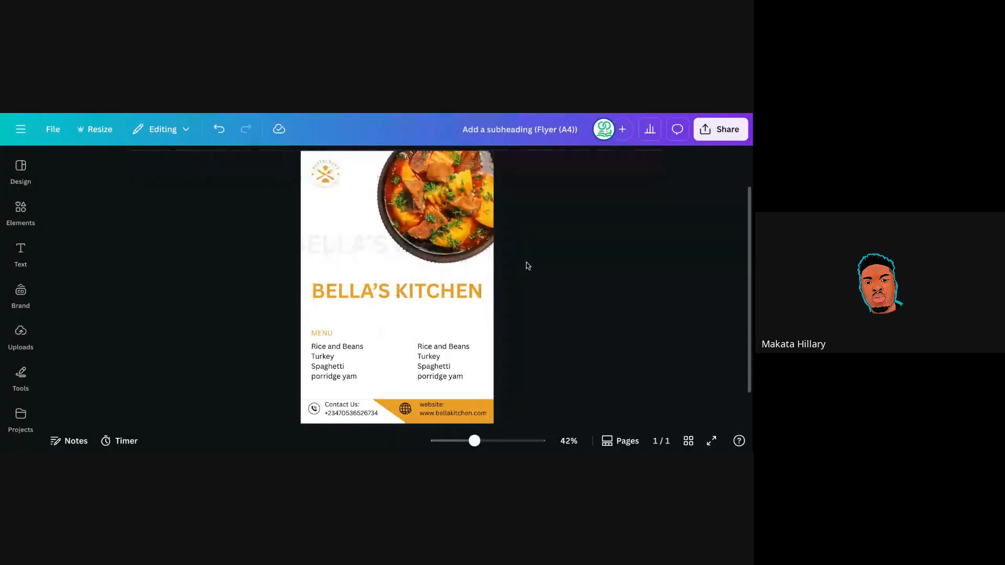
pyautogui.click(405, 307)
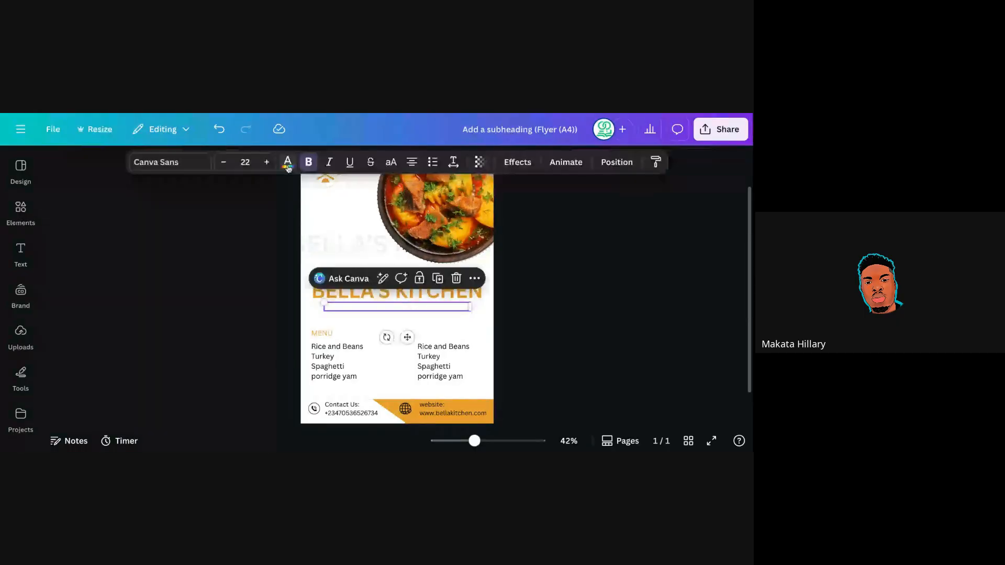
pyautogui.click(287, 166)
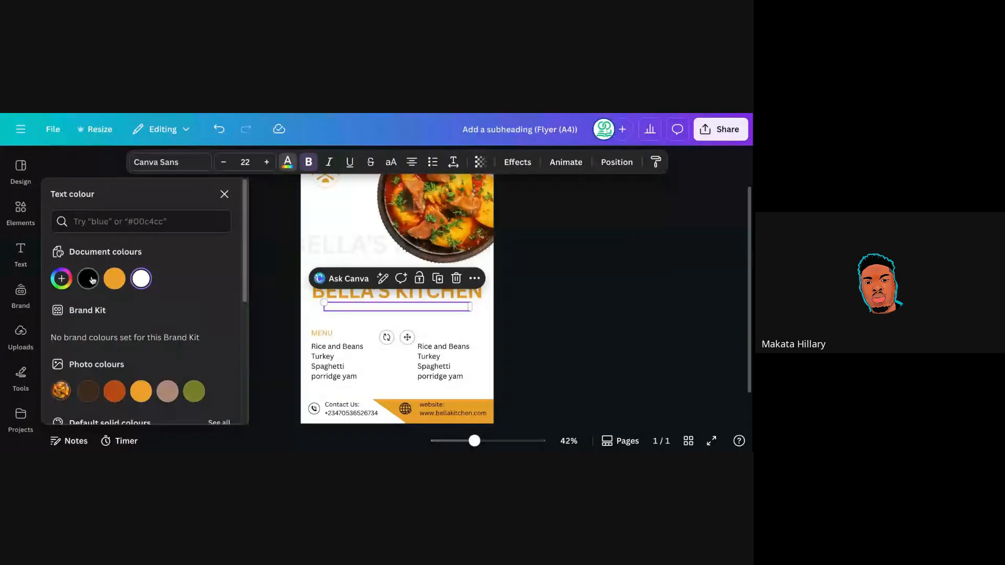
pyautogui.click(90, 279)
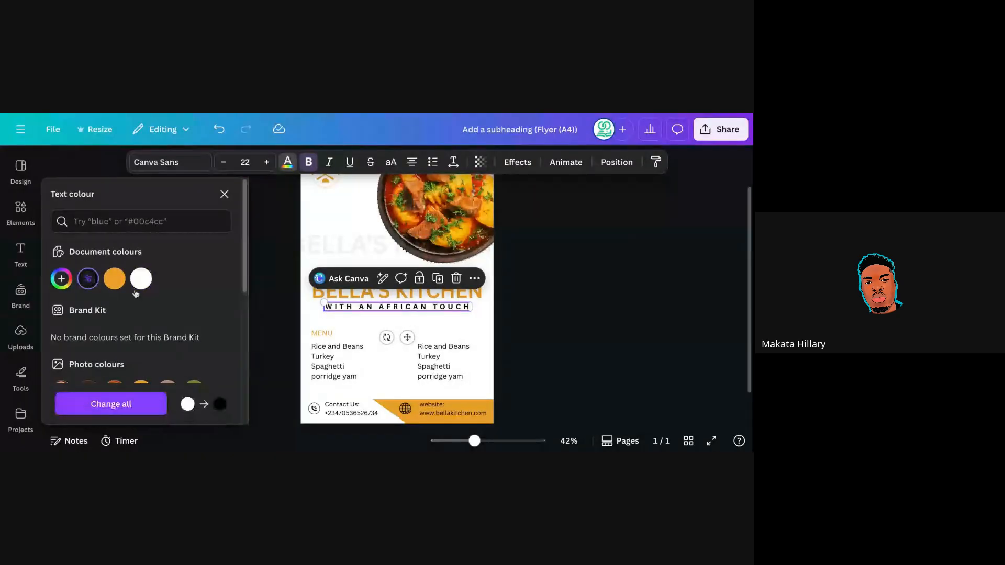
pyautogui.click(265, 307)
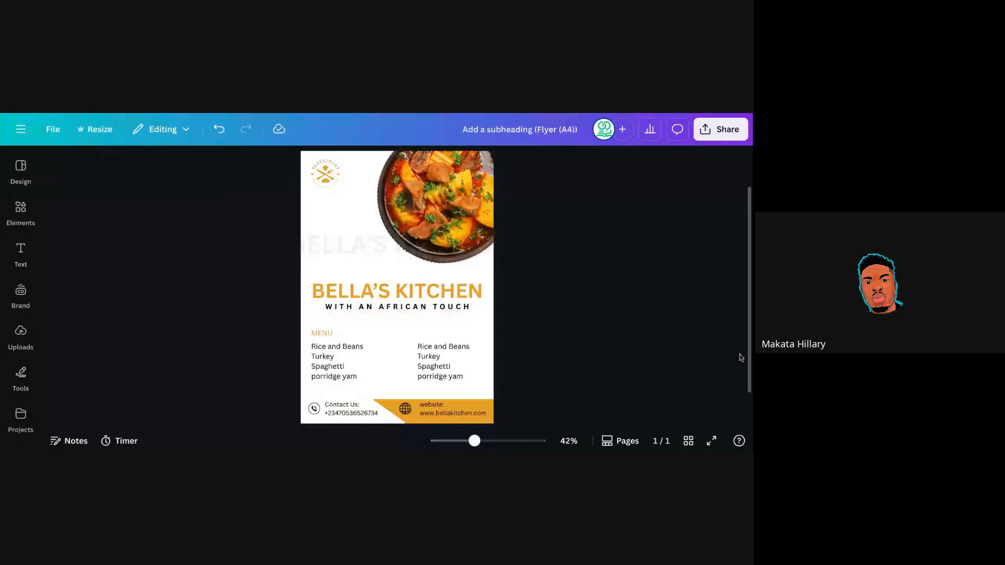
# Set the faint top text box's colour to black.
pyautogui.click(344, 213)
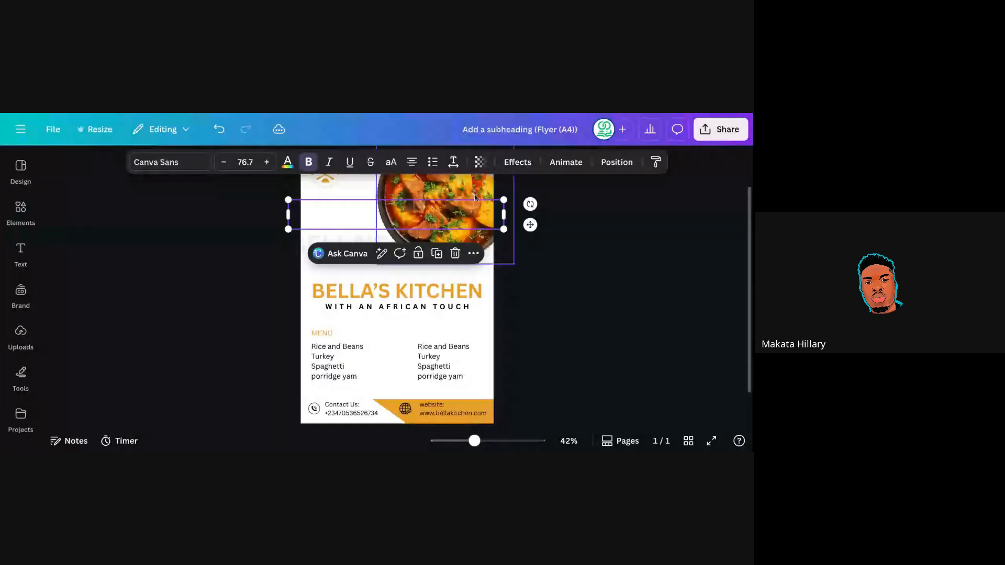
pyautogui.click(287, 163)
pyautogui.click(96, 282)
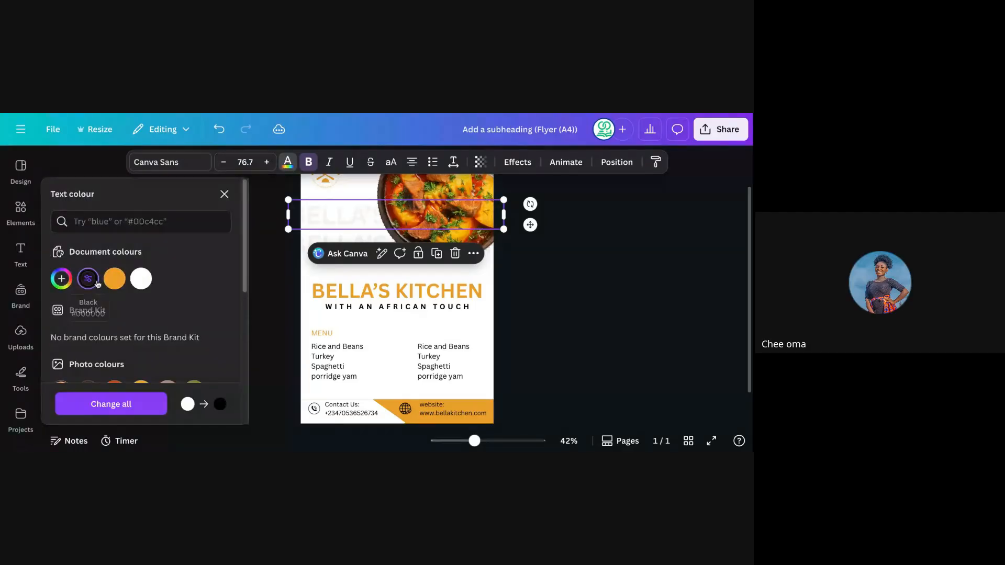
pyautogui.click(531, 270)
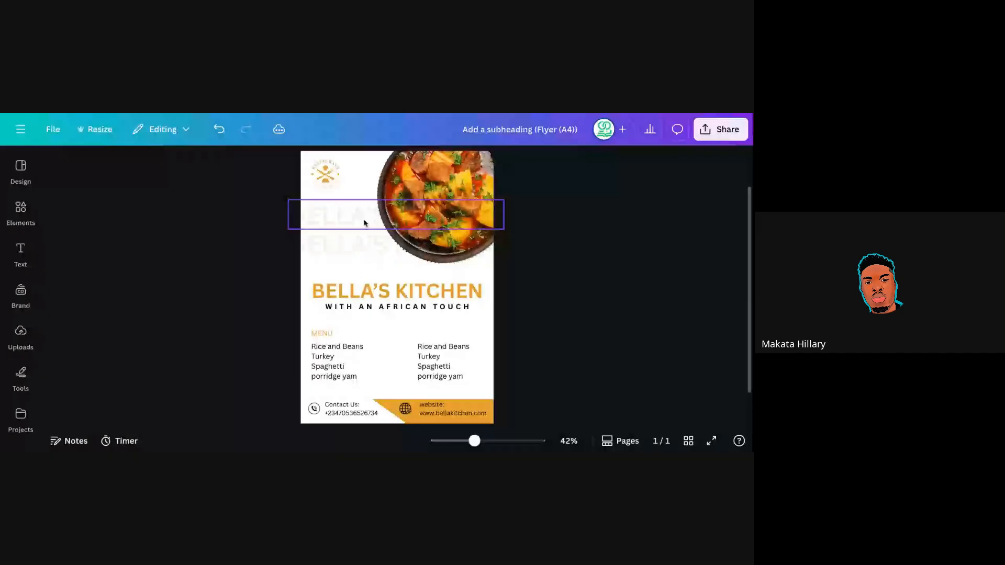
# Undo three times to restore the black background and white text.
pyautogui.click(217, 134)
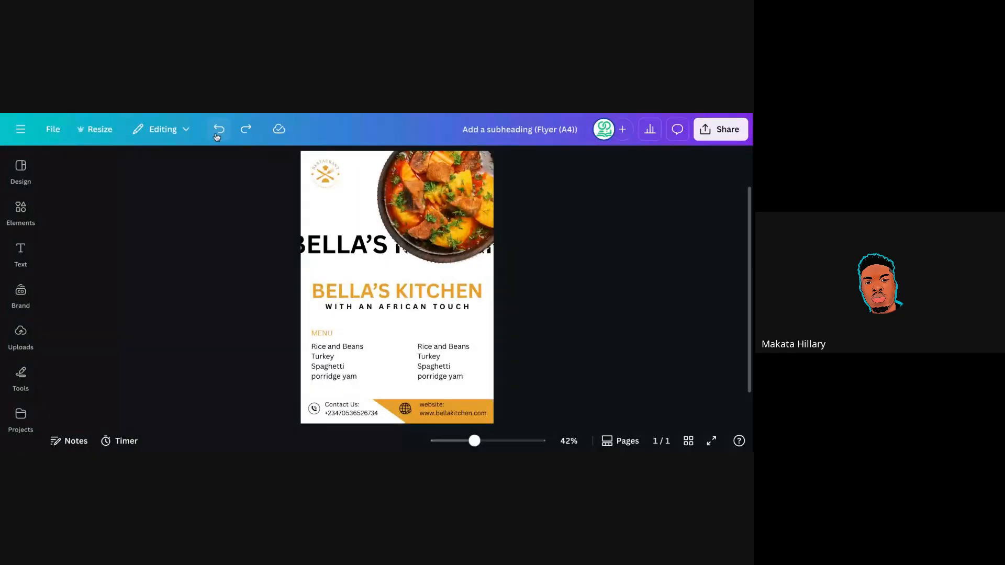
pyautogui.click(217, 132)
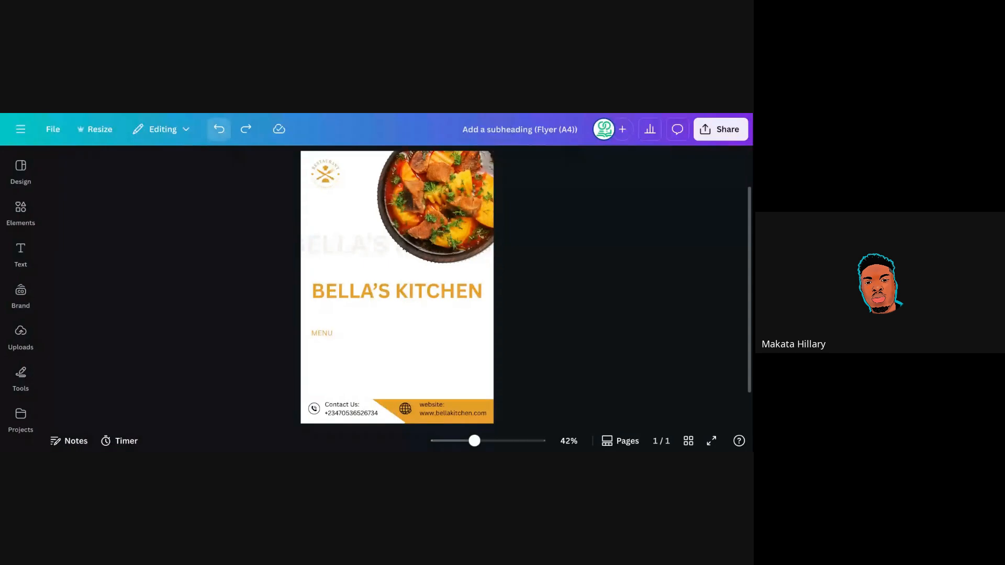
pyautogui.click(217, 132)
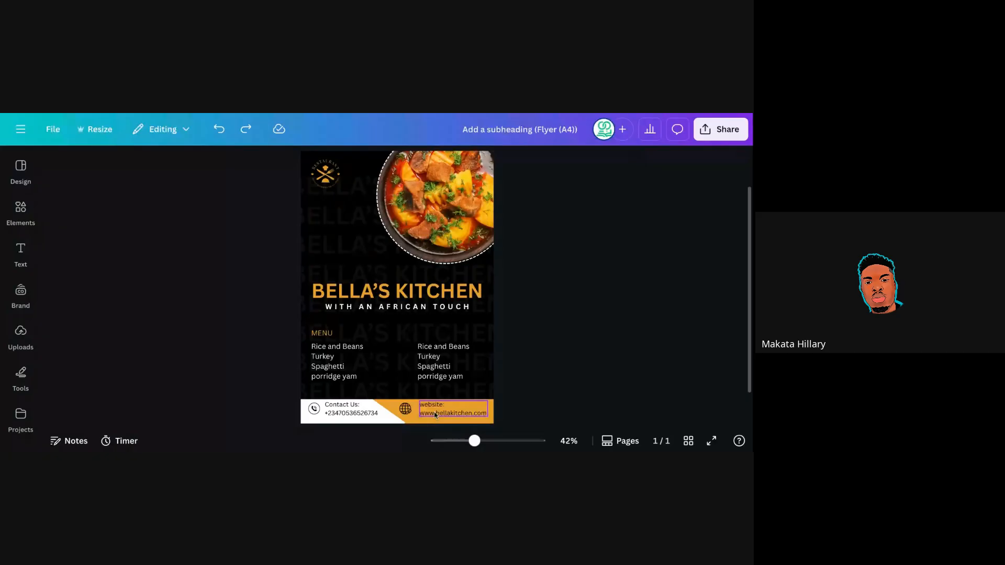
pyautogui.click(348, 412)
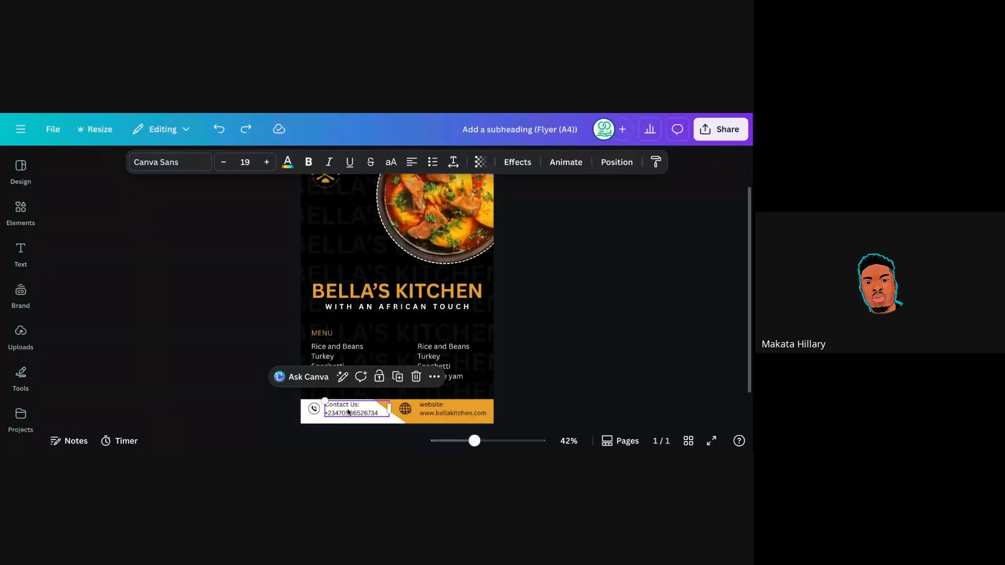
pyautogui.click(348, 412)
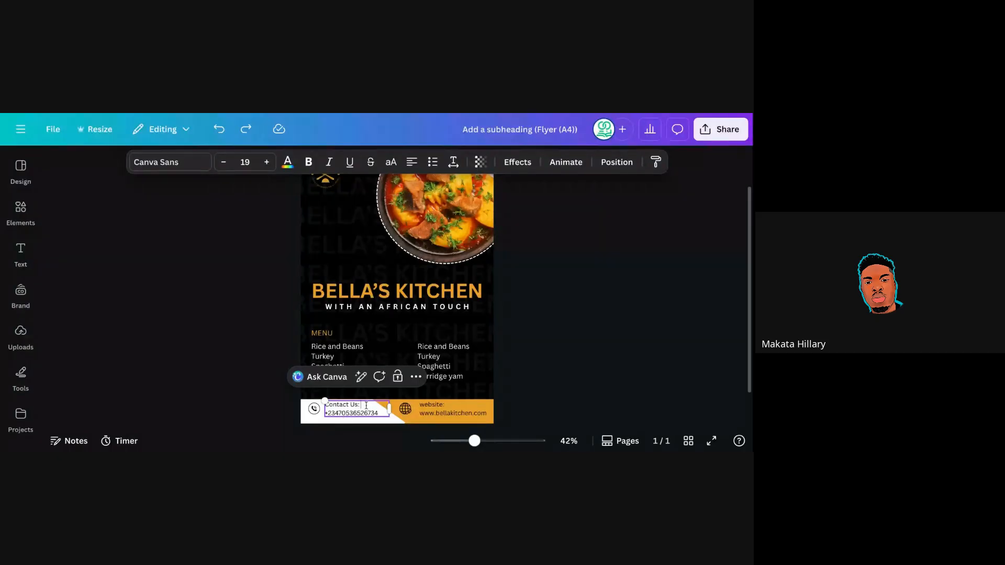
pyautogui.doubleClick(352, 413)
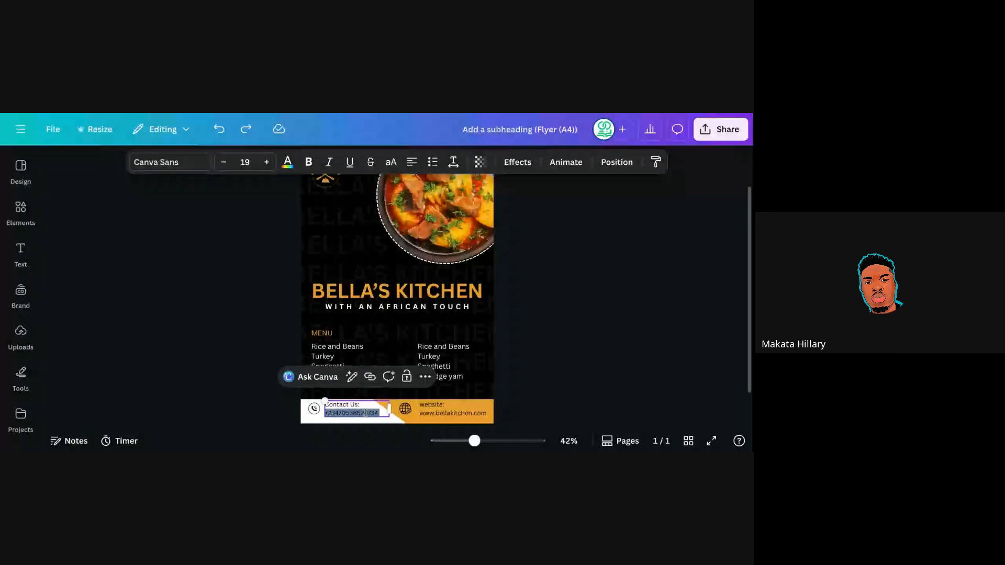
pyautogui.click(355, 413)
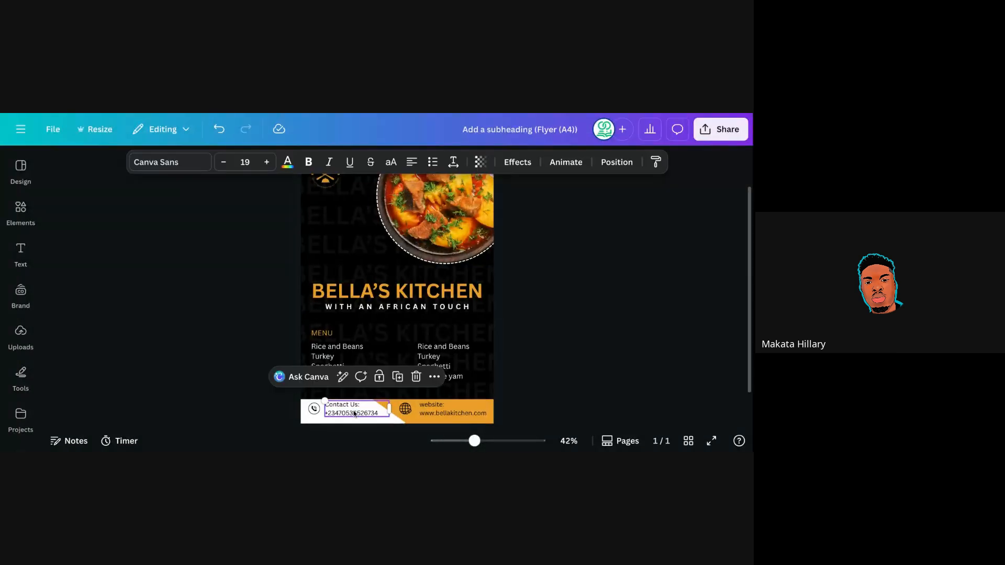
pyautogui.click(442, 411)
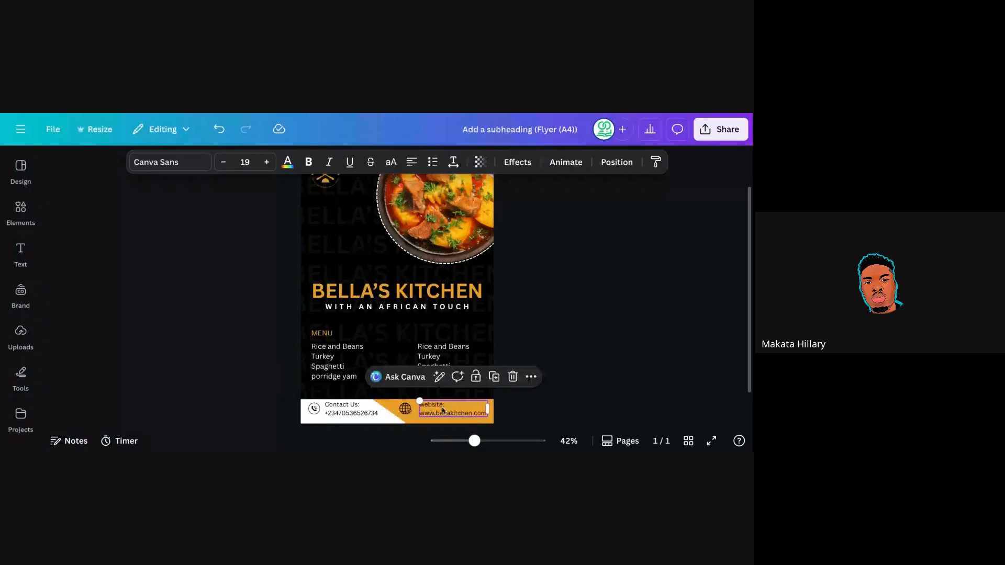
pyautogui.doubleClick(442, 410)
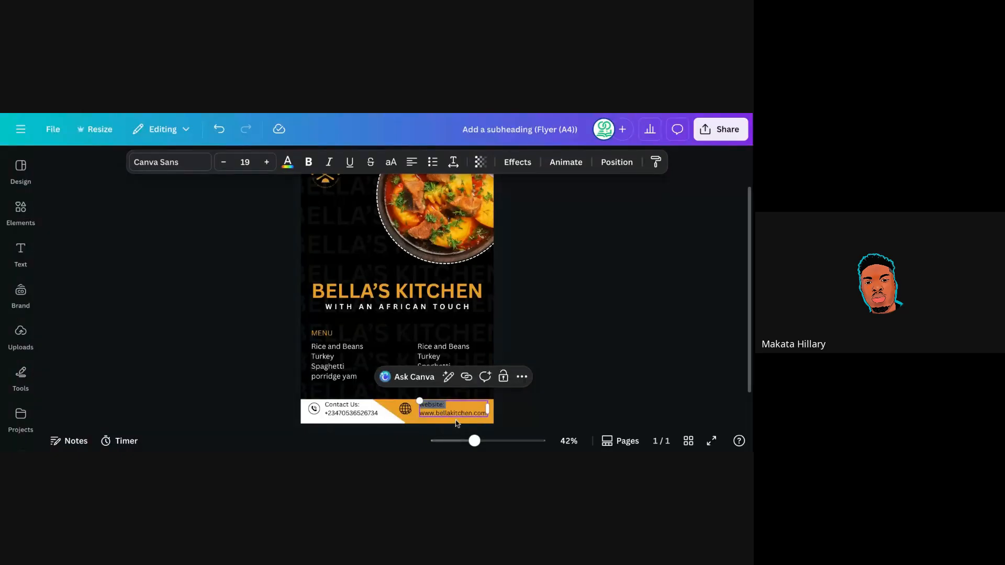
pyautogui.doubleClick(448, 413)
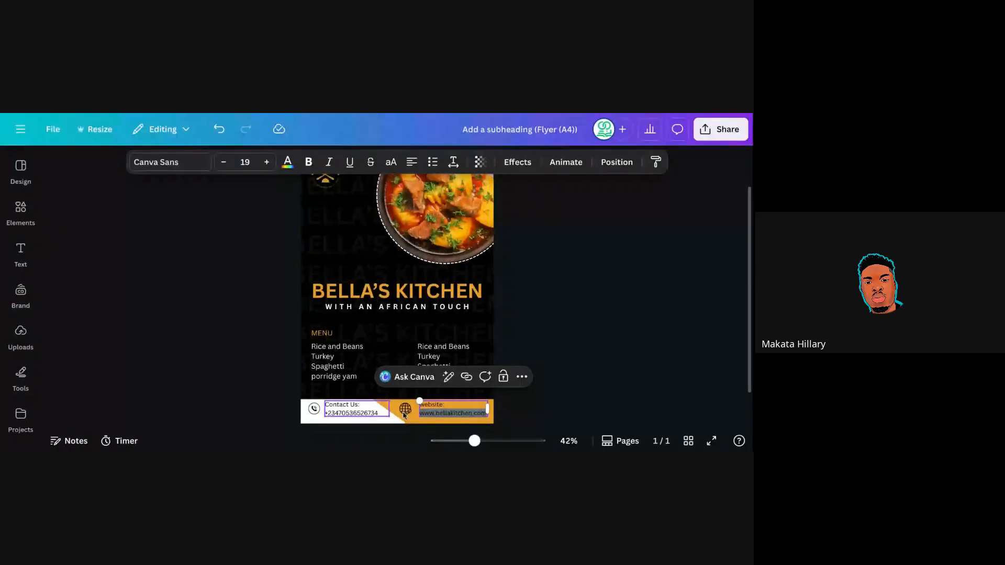
pyautogui.click(539, 374)
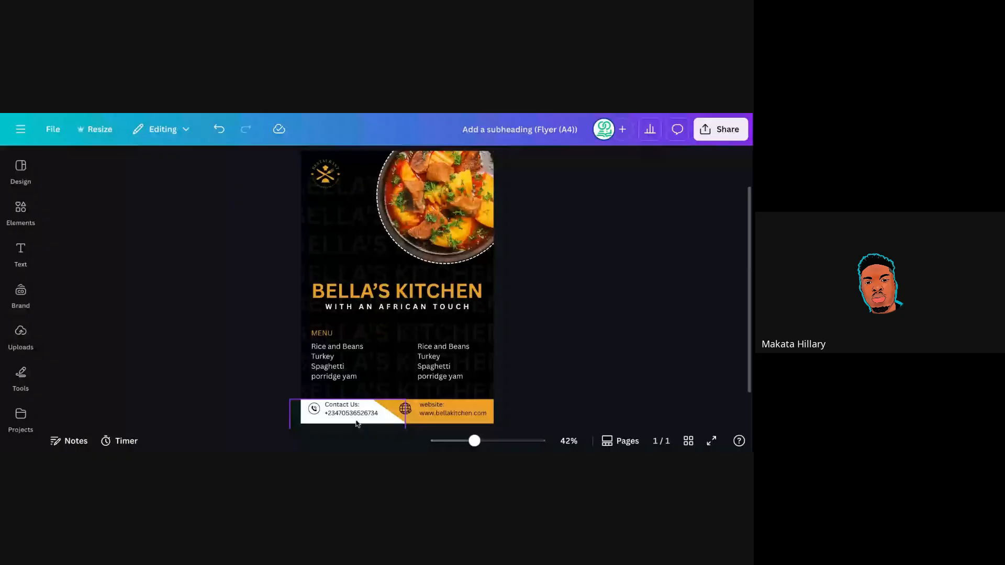
# Nudge the phone icon in the contact bar slightly.
pyautogui.click(316, 410)
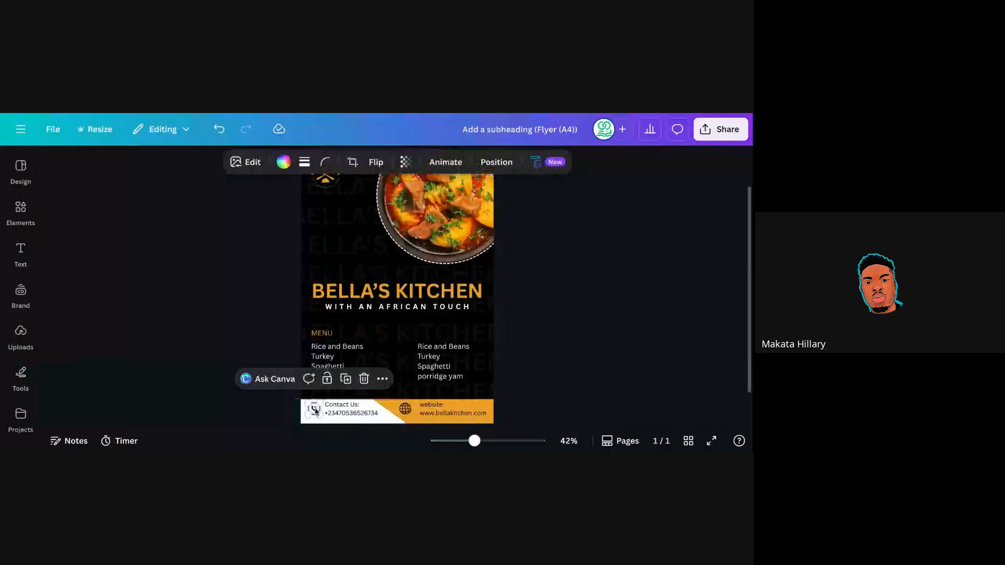
pyautogui.moveTo(315, 411); pyautogui.dragTo(317, 411)
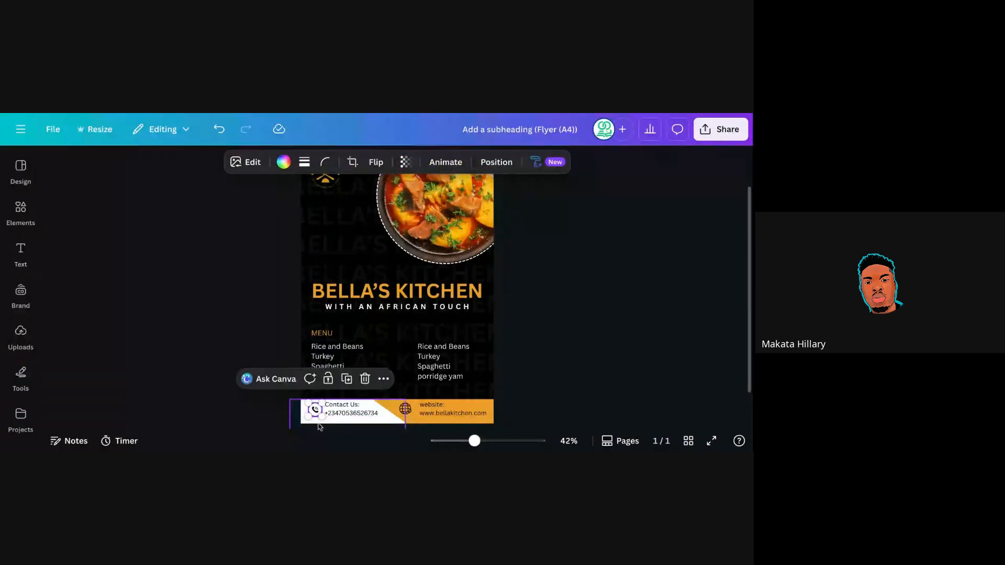
pyautogui.click(321, 426)
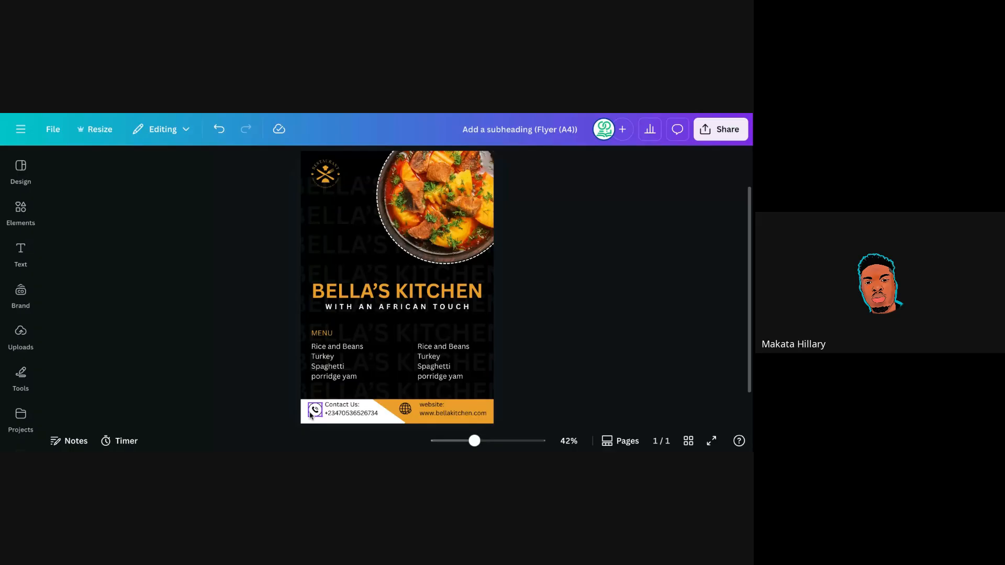
# Enlarge the footer's globe icon slightly and reposition it beside the website text.
pyautogui.click(410, 415)
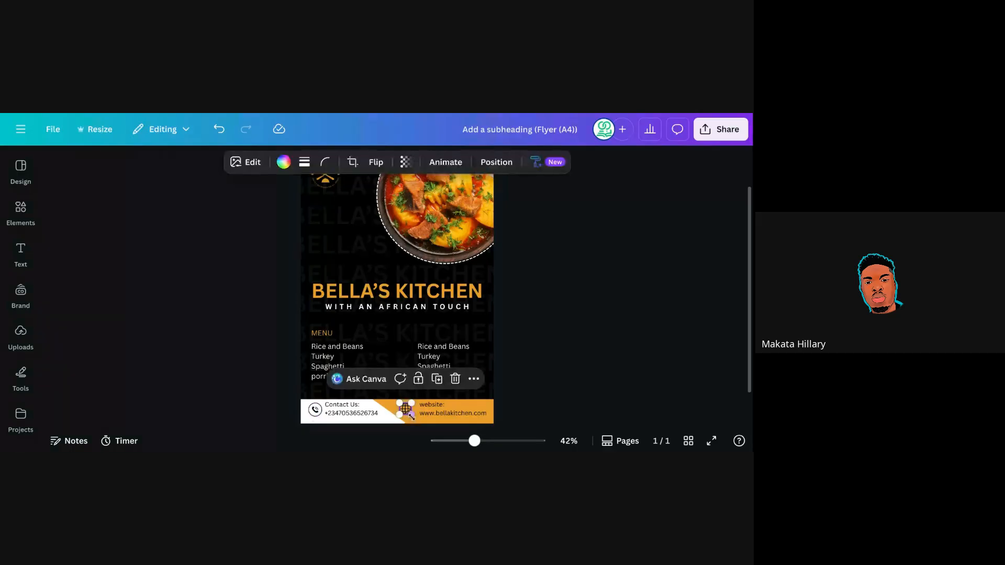
pyautogui.moveTo(411, 416); pyautogui.dragTo(414, 419)
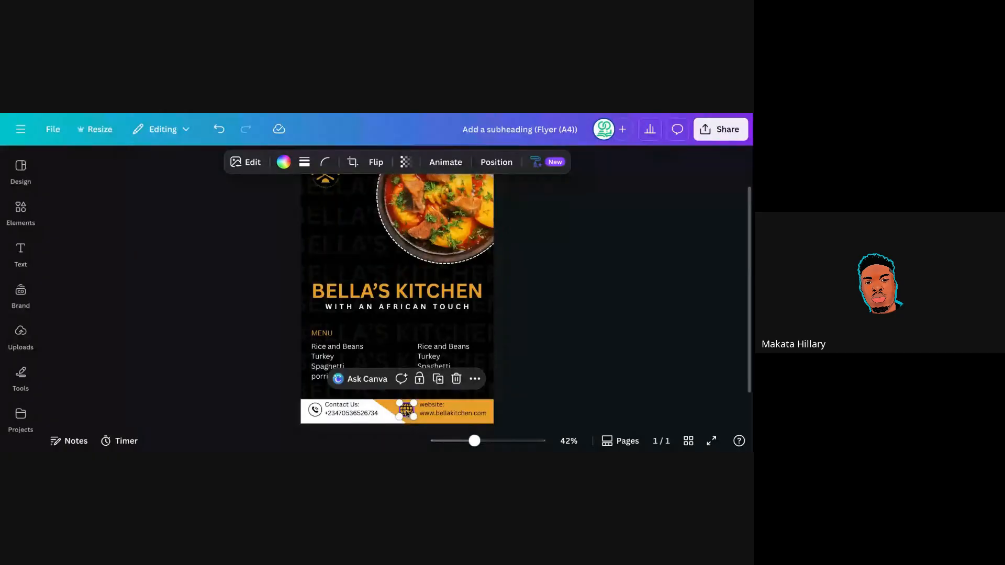
pyautogui.moveTo(407, 413); pyautogui.dragTo(405, 412)
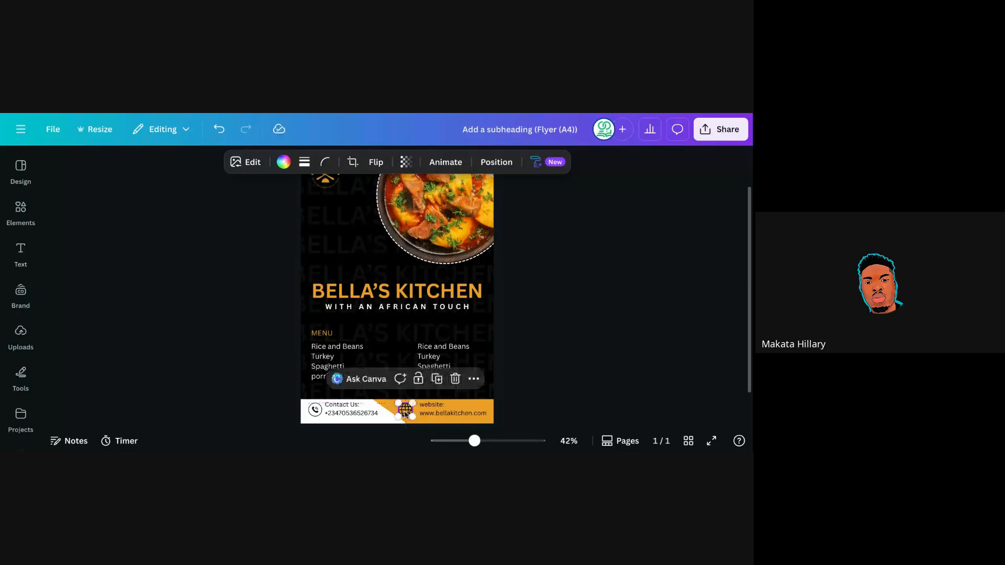
pyautogui.moveTo(412, 416); pyautogui.dragTo(412, 417)
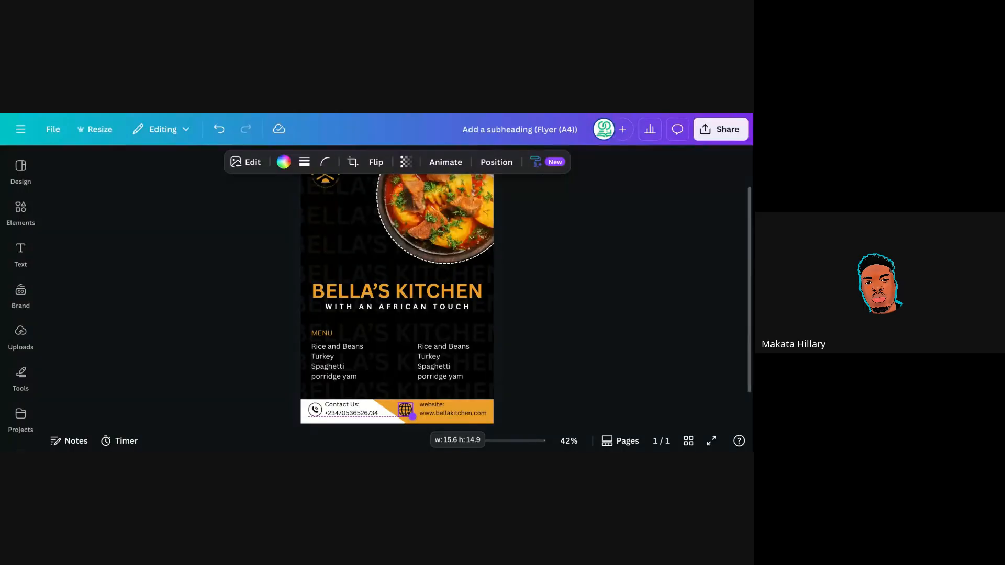
pyautogui.click(544, 366)
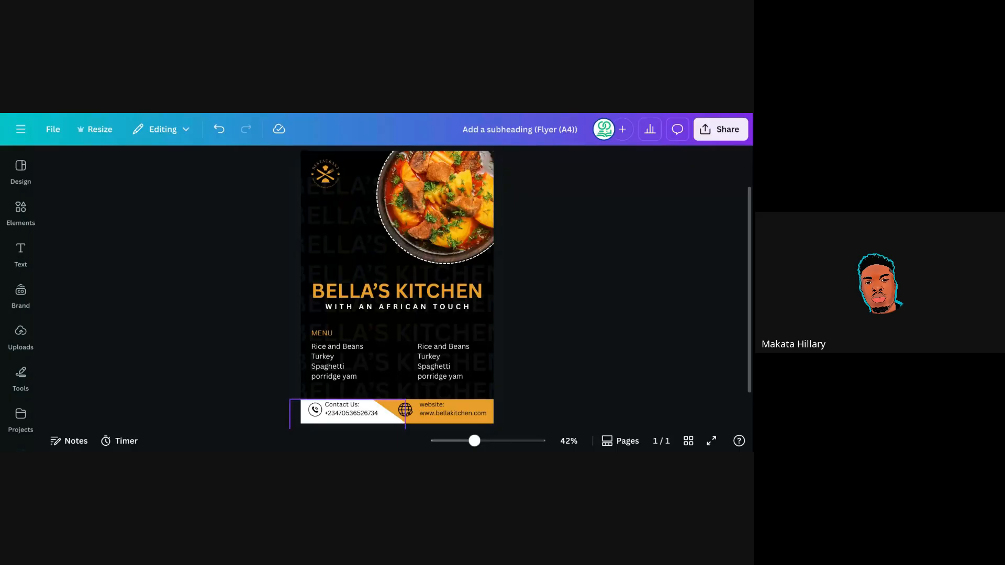
pyautogui.click(396, 417)
pyautogui.moveTo(396, 417); pyautogui.dragTo(437, 265)
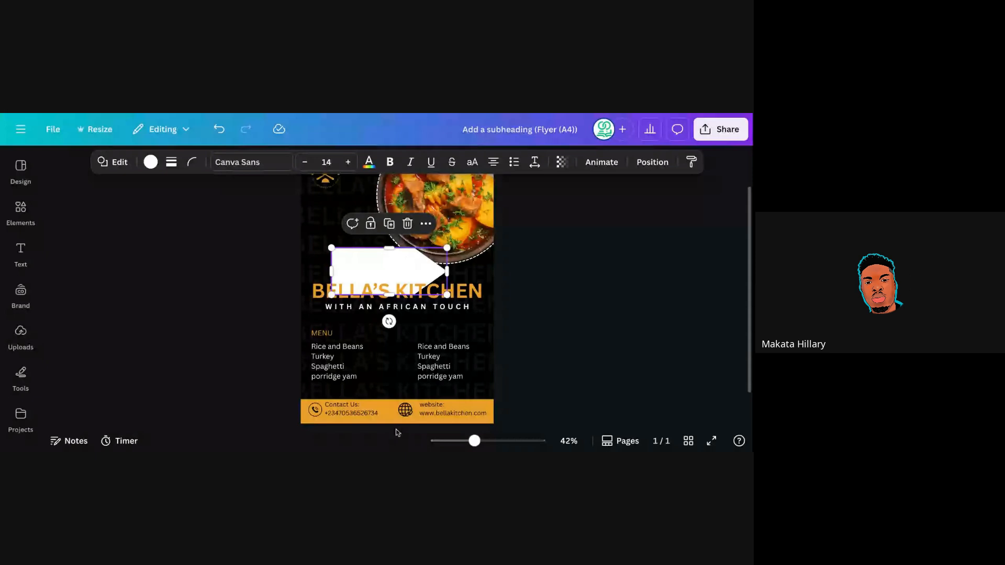
pyautogui.click(396, 410)
pyautogui.moveTo(396, 409); pyautogui.dragTo(399, 330)
pyautogui.moveTo(401, 320); pyautogui.dragTo(406, 272)
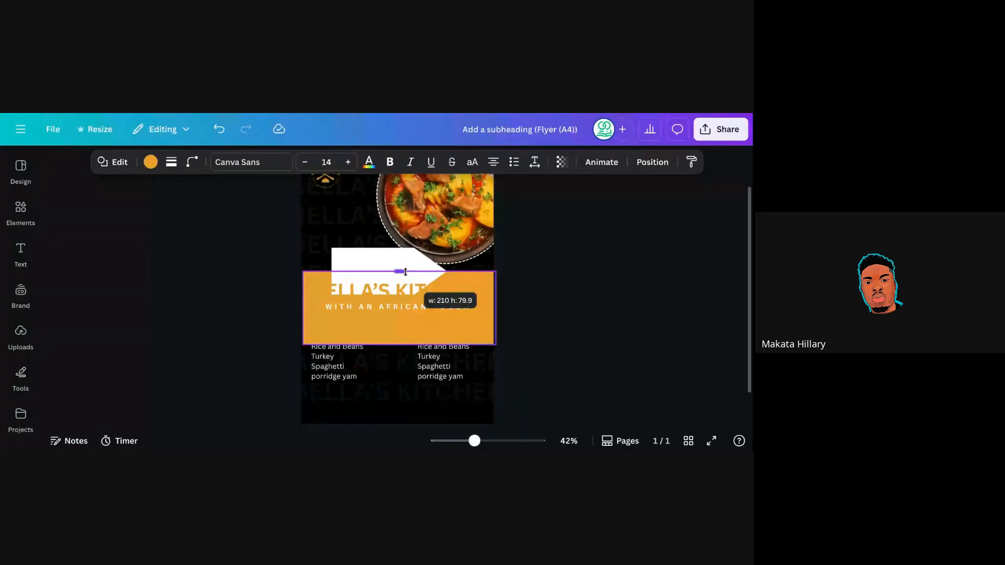
pyautogui.moveTo(406, 272); pyautogui.dragTo(426, 326)
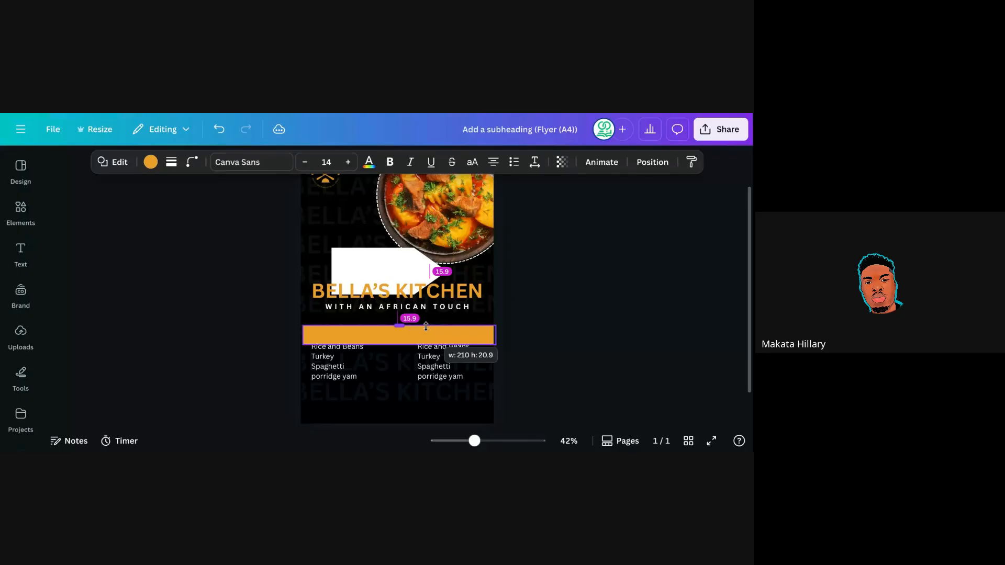
pyautogui.moveTo(495, 335)
pyautogui.mouseDown()
pyautogui.moveTo(522, 337)
pyautogui.moveTo(494, 334)
pyautogui.mouseUp()
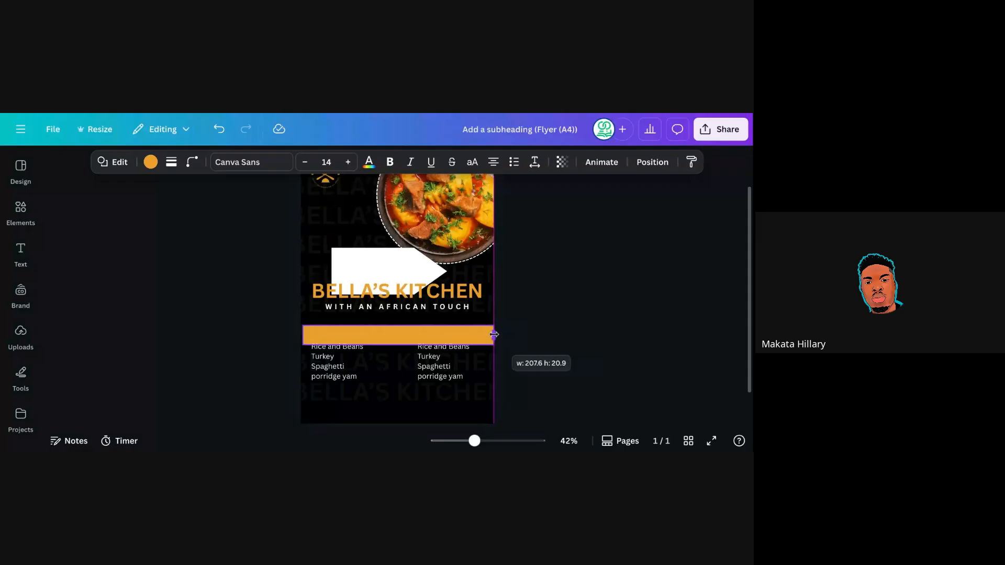
pyautogui.click(220, 135)
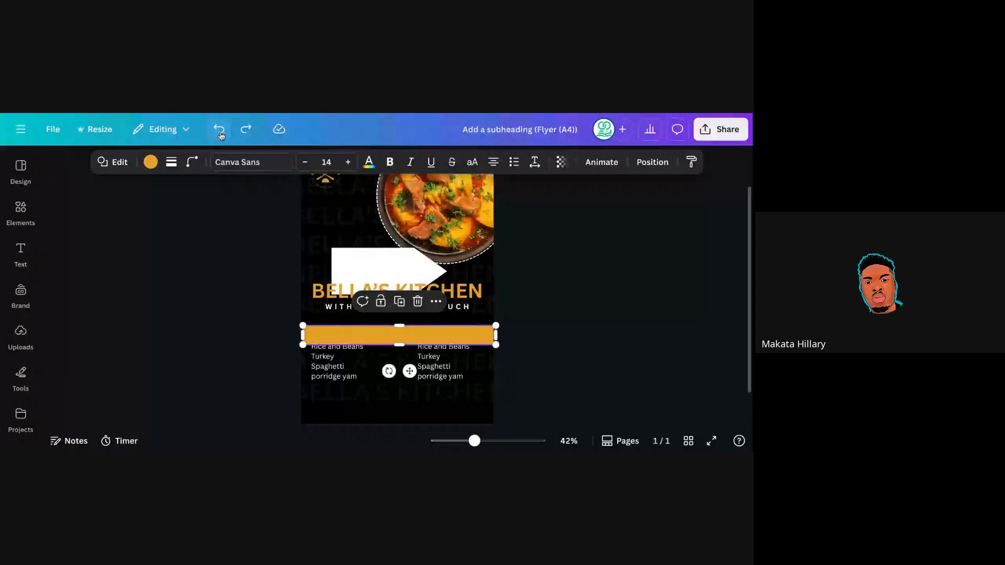
pyautogui.click(220, 135)
pyautogui.click(360, 268)
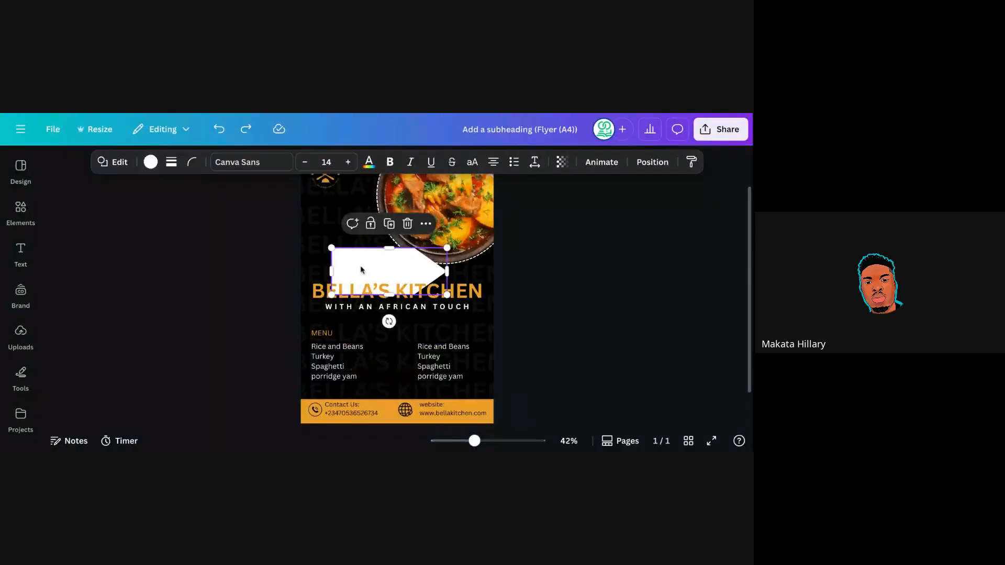
pyautogui.moveTo(390, 268); pyautogui.dragTo(357, 416)
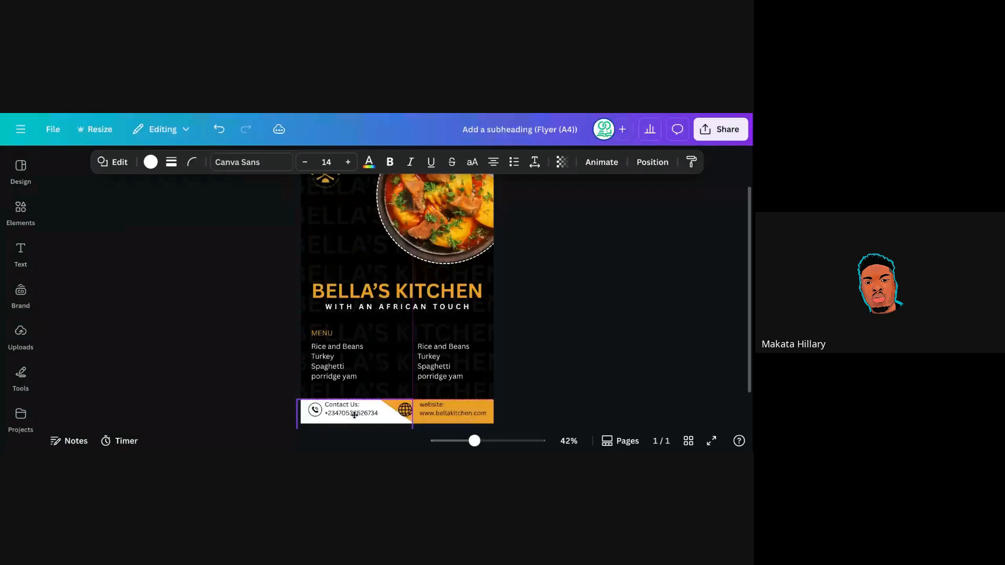
pyautogui.moveTo(354, 415); pyautogui.dragTo(347, 414)
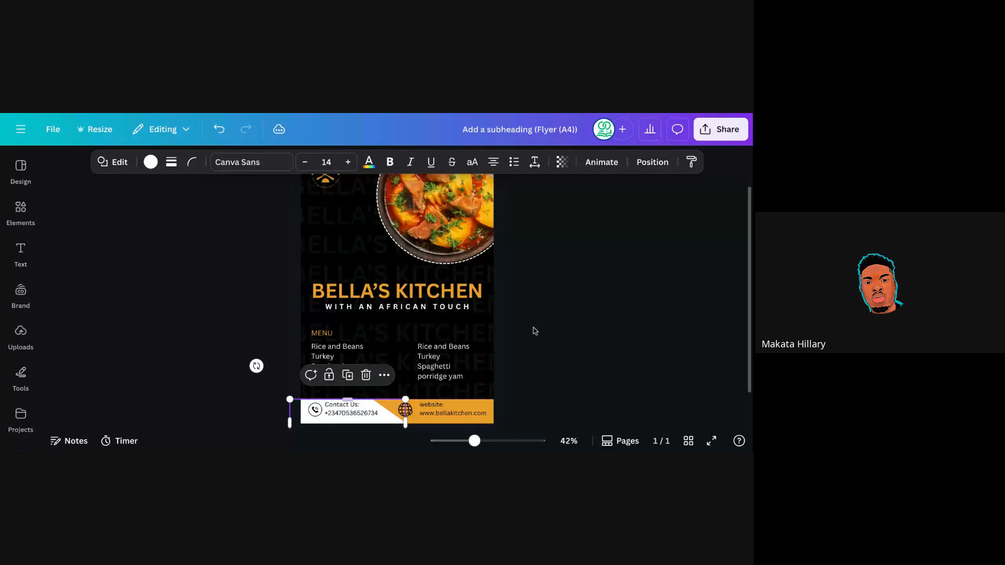
pyautogui.click(534, 331)
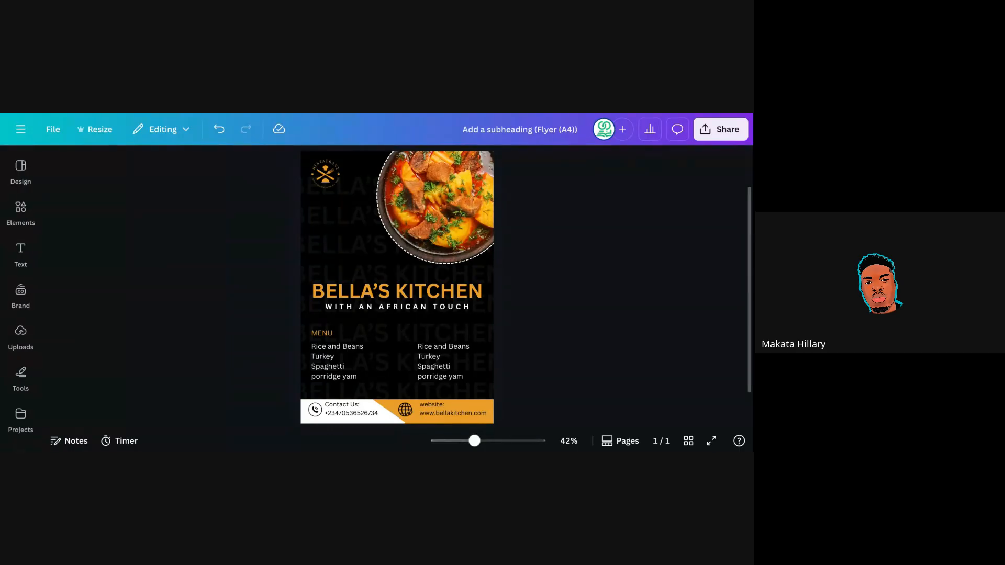
pyautogui.click(21, 335)
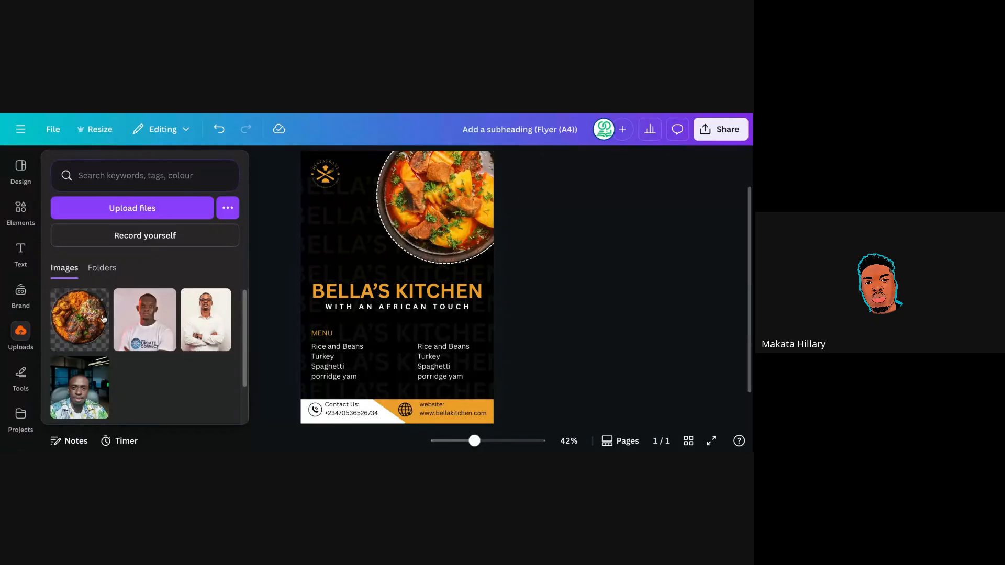
pyautogui.click(21, 331)
pyautogui.click(28, 336)
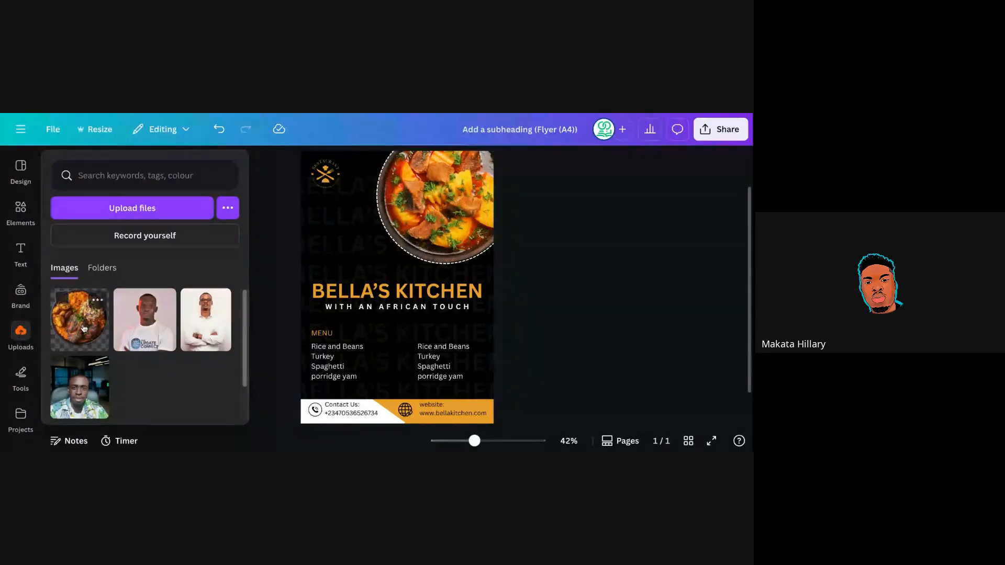
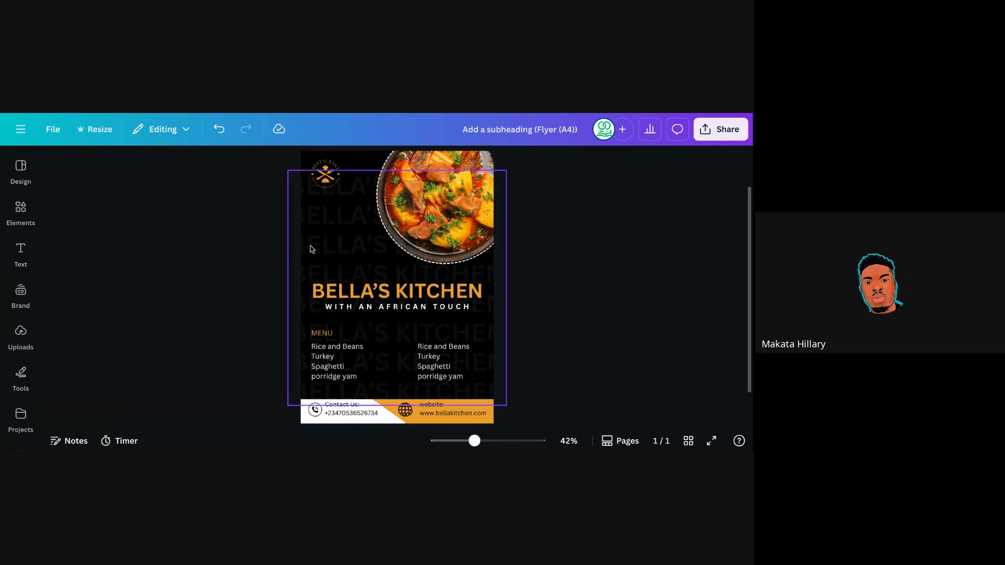
# Add a placeholder heading to the flyer, delete it, and select the BELLA'S KITCHEN title.
pyautogui.click(302, 164)
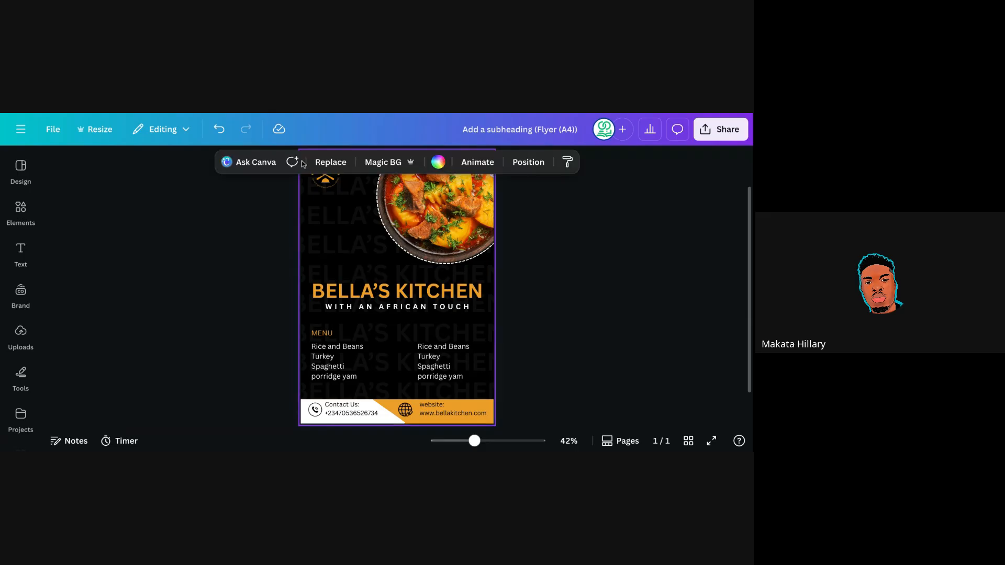
pyautogui.click(514, 246)
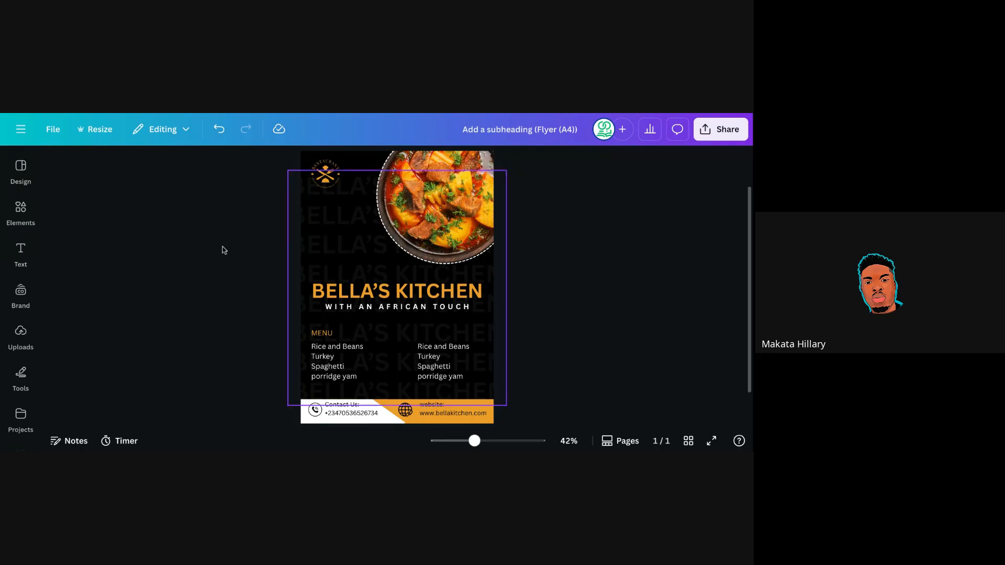
pyautogui.click(20, 253)
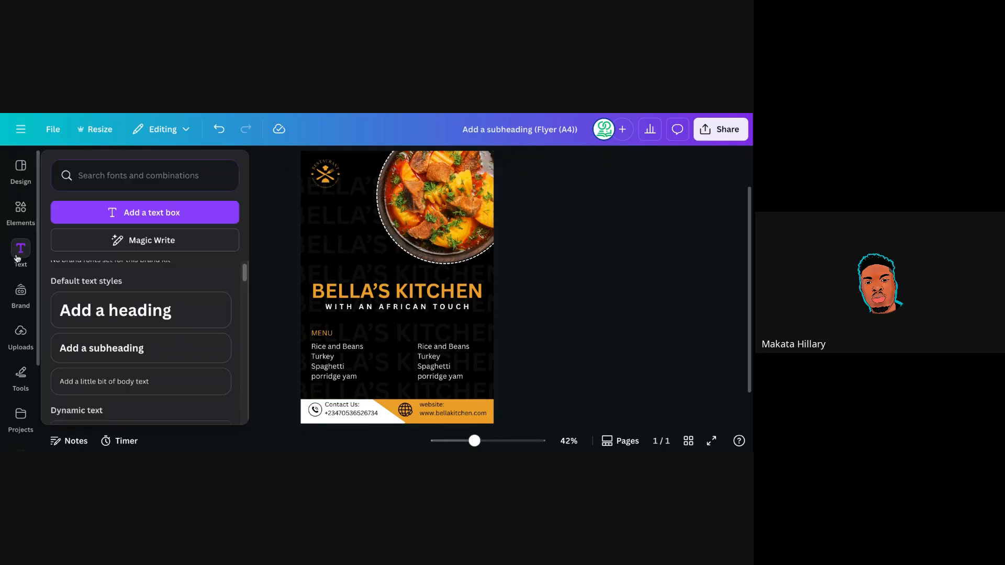
pyautogui.click(100, 308)
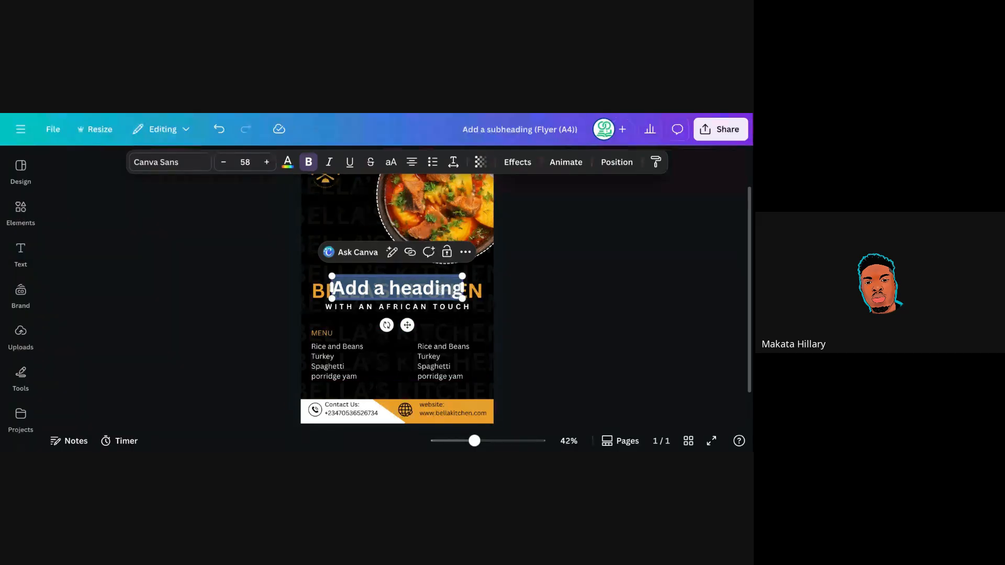
pyautogui.press('BackSpace')
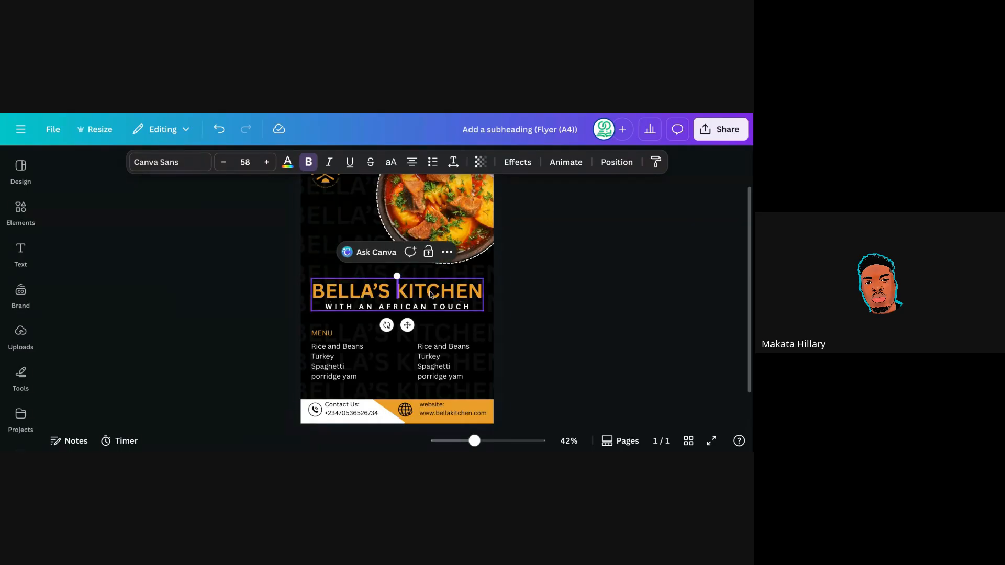
pyautogui.click(538, 285)
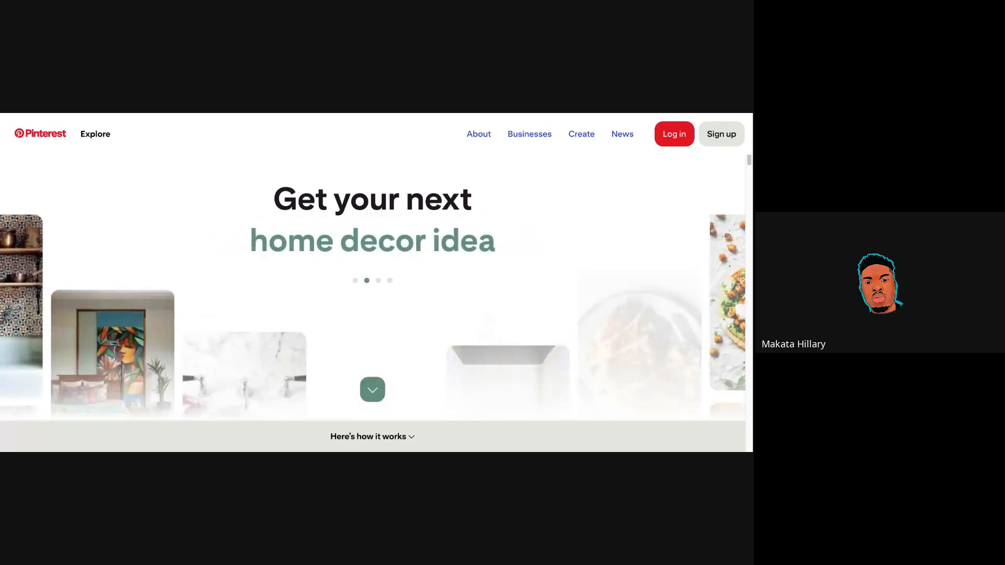
# From Explore, search Pinterest for the 'restaurant flyer design' suggestion.
pyautogui.click(99, 140)
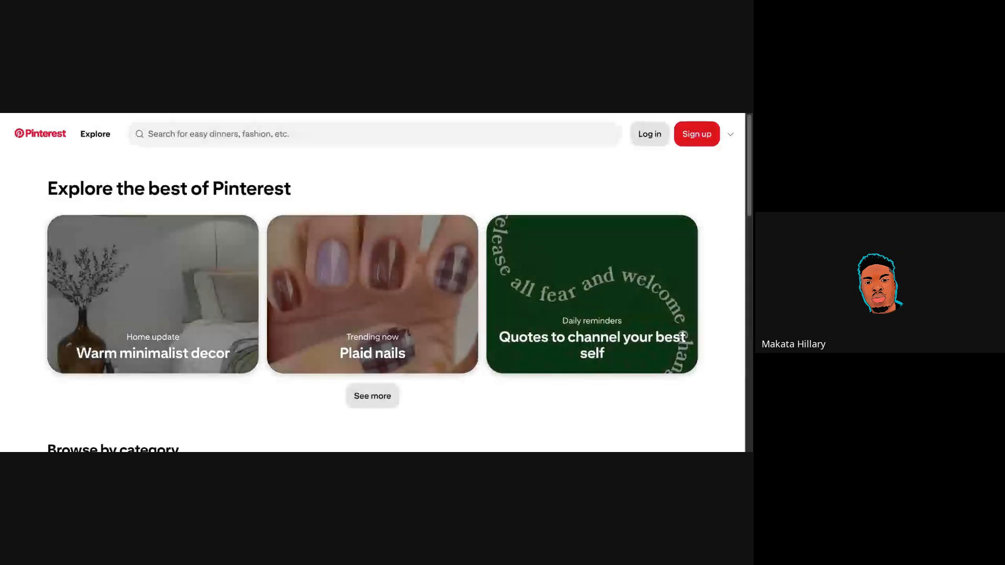
pyautogui.click(308, 138)
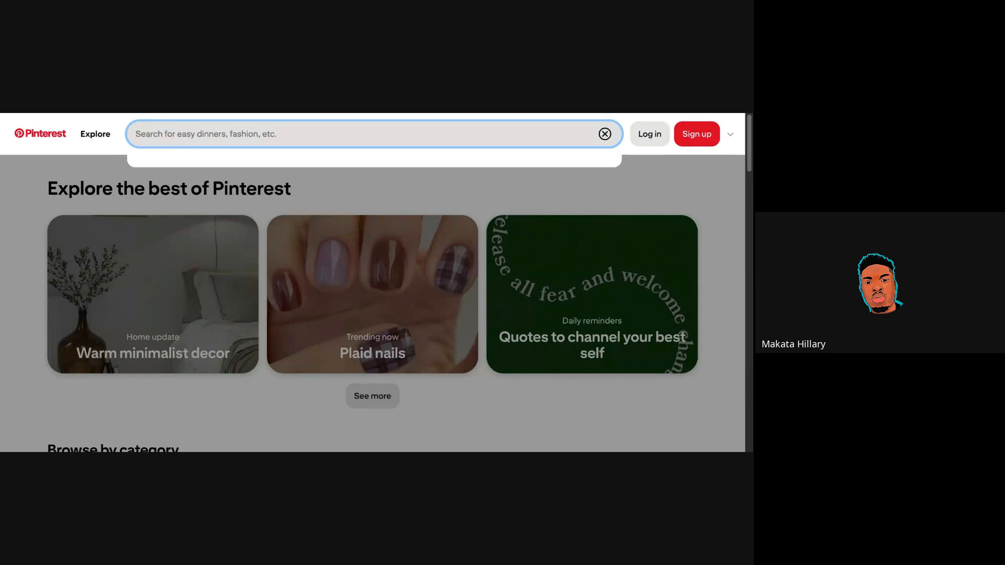
pyautogui.write('restu')
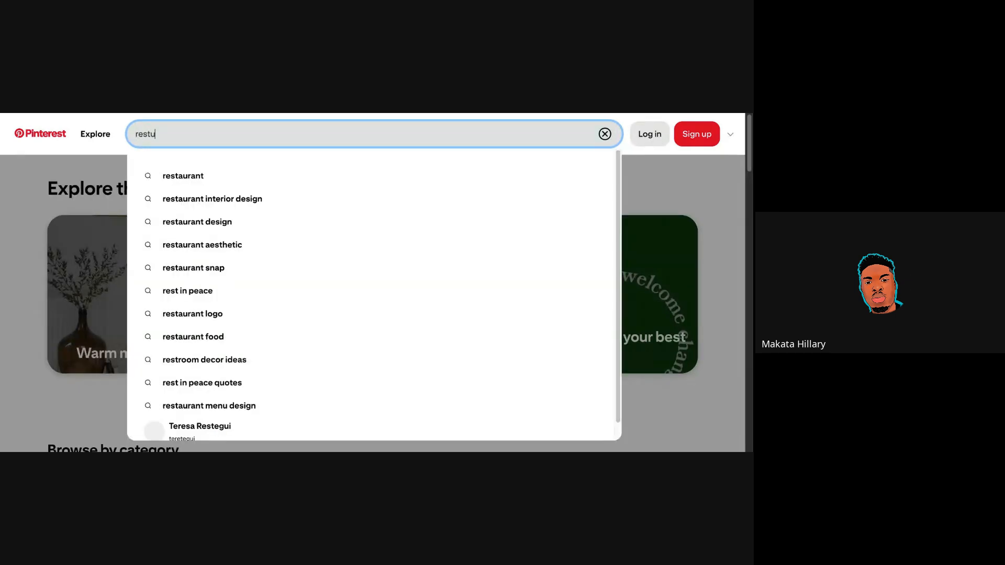
pyautogui.press('BackSpace')
pyautogui.write('a')
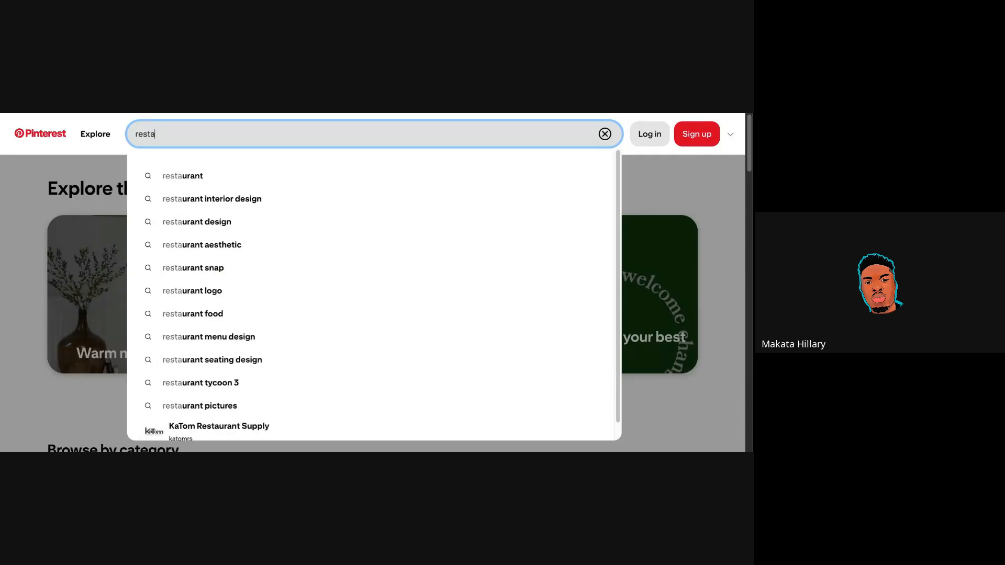
pyautogui.write('urant')
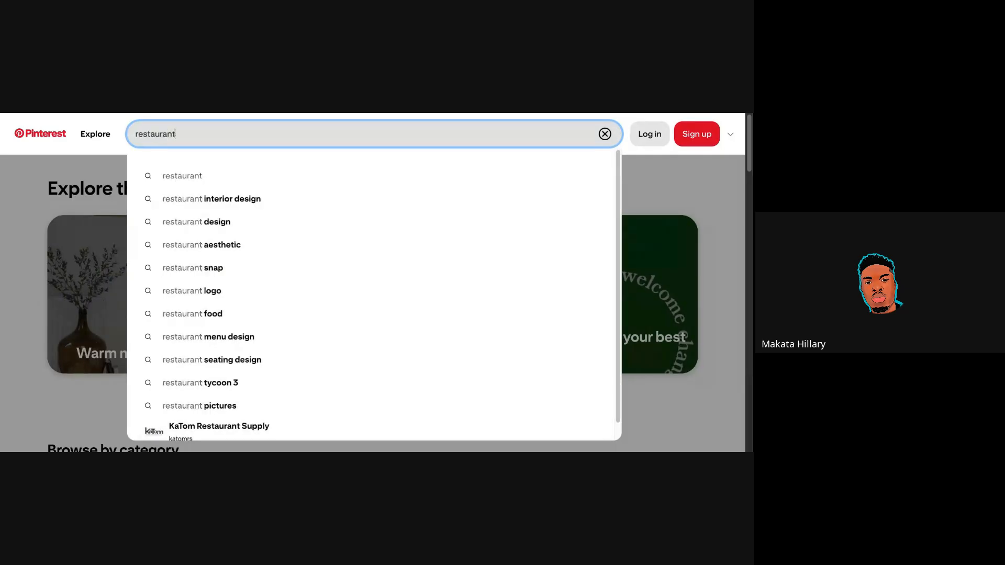
pyautogui.write(' flyer')
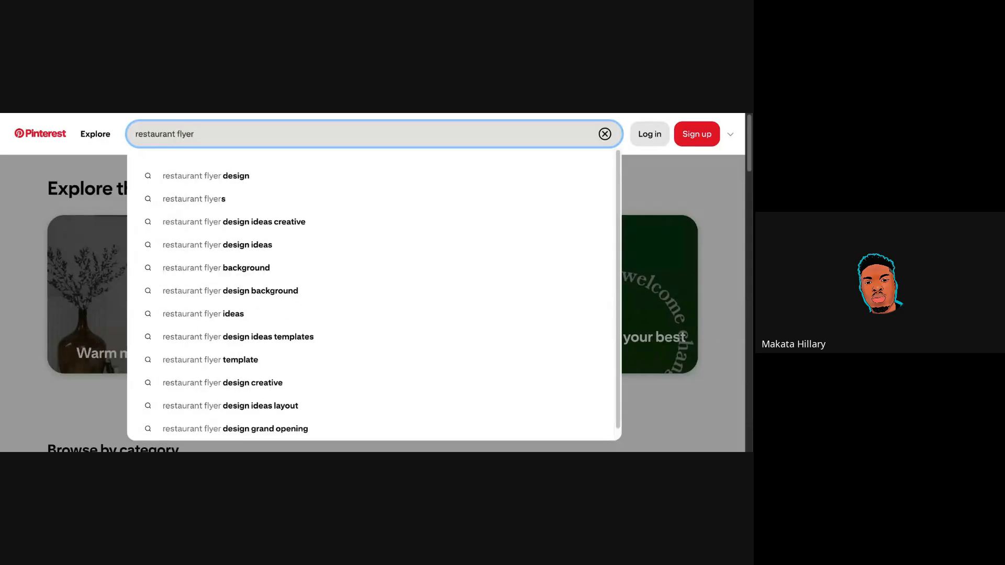
pyautogui.click(419, 181)
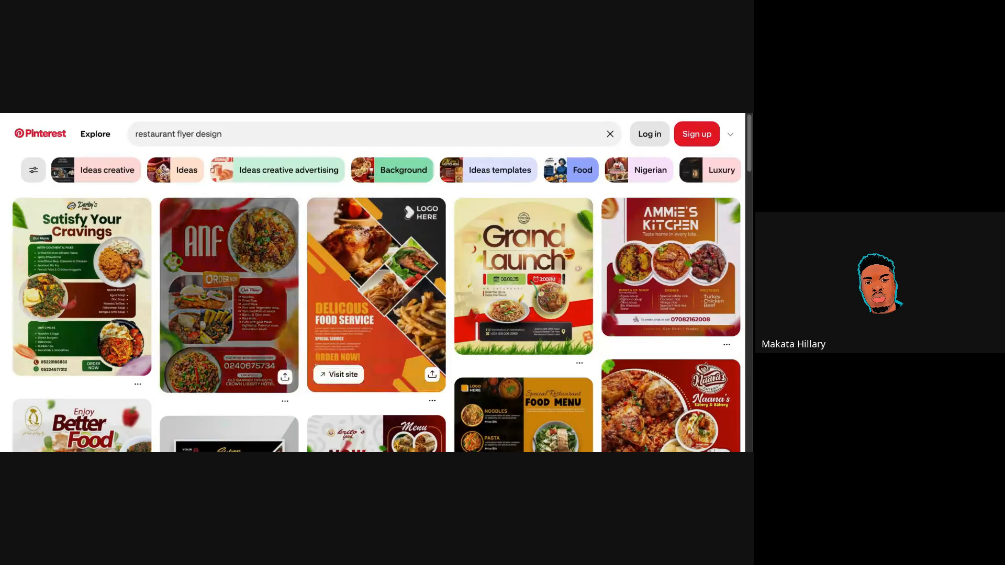
pyautogui.scroll(-2, 377, 314)
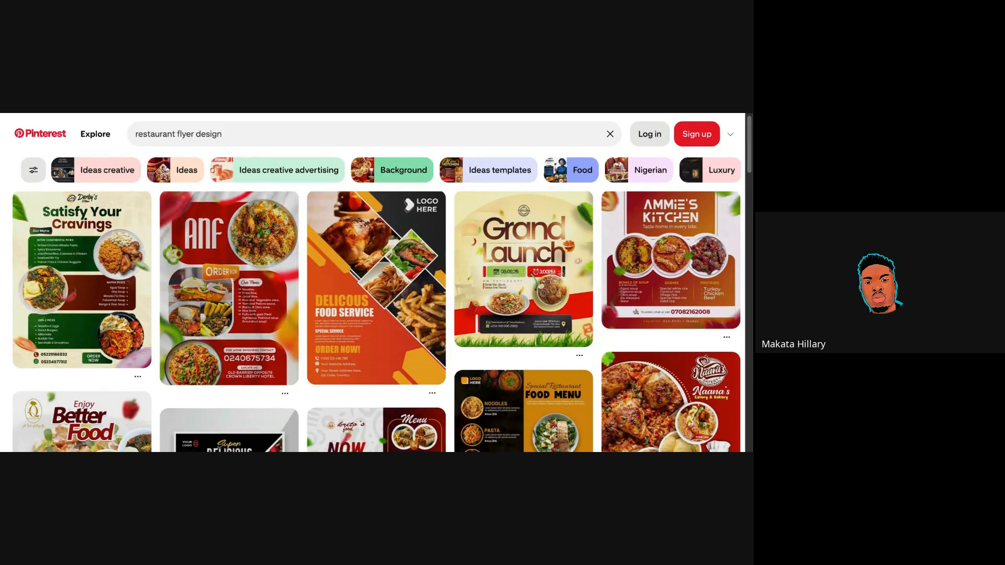
pyautogui.scroll(-5, 377, 314)
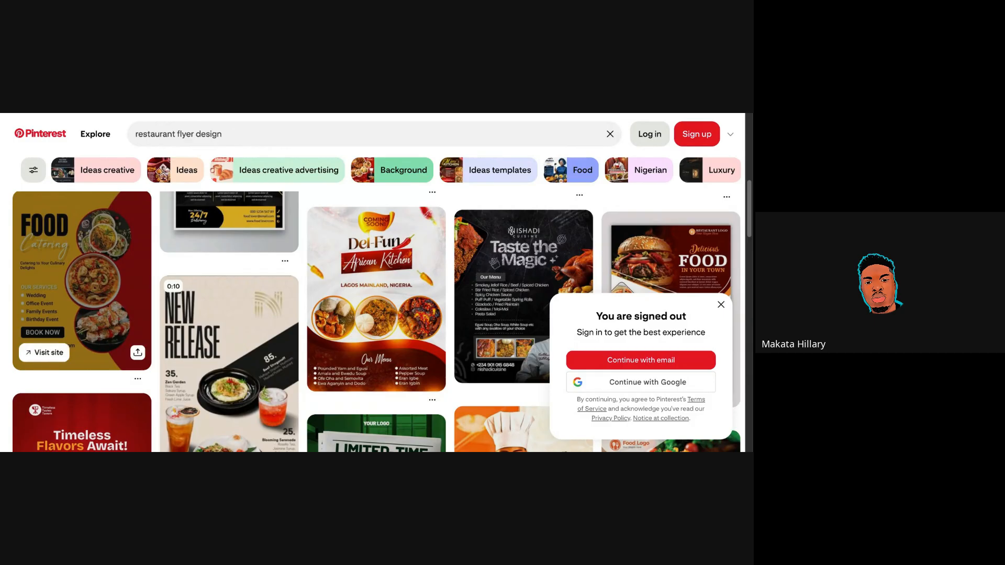
pyautogui.scroll(-2, 230, 236)
pyautogui.scroll(-4, 230, 314)
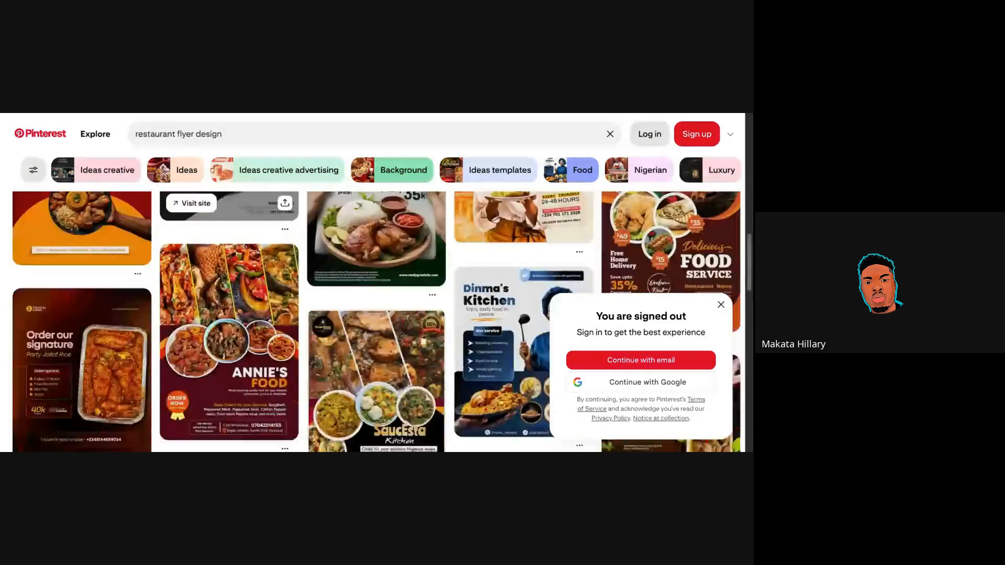
pyautogui.scroll(4, 231, 314)
pyautogui.scroll(-3, 230, 314)
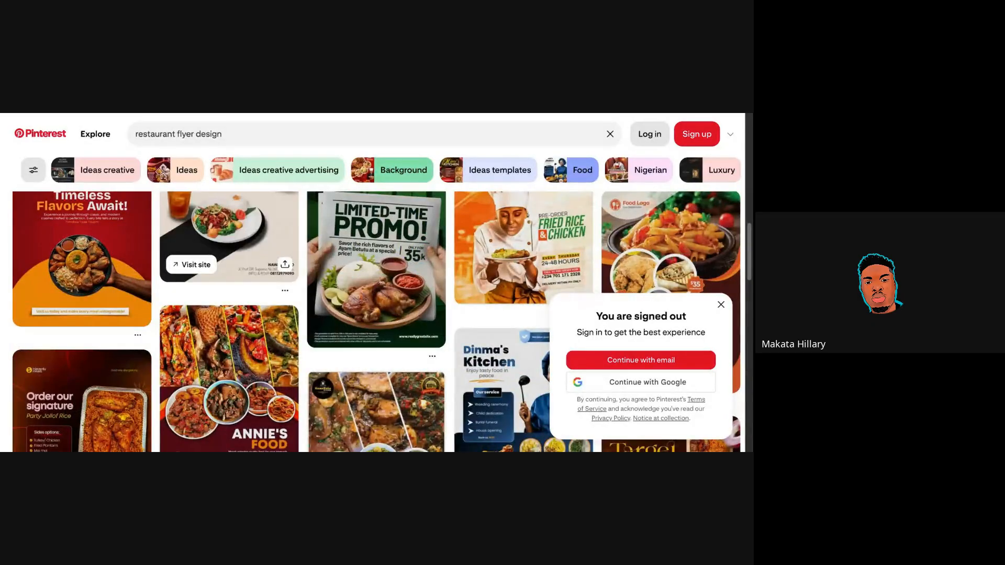
pyautogui.scroll(-3, 231, 251)
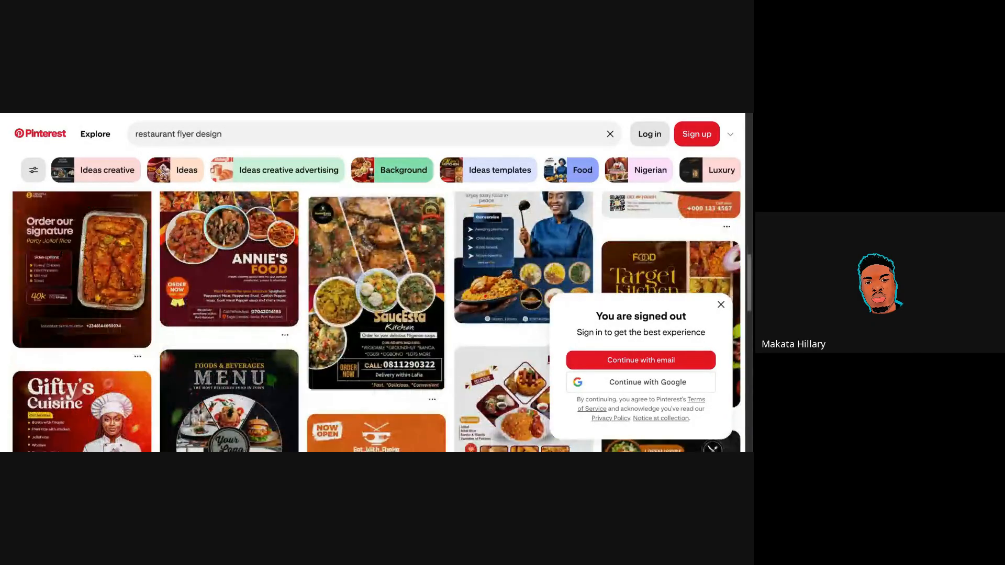
pyautogui.scroll(-1, 377, 319)
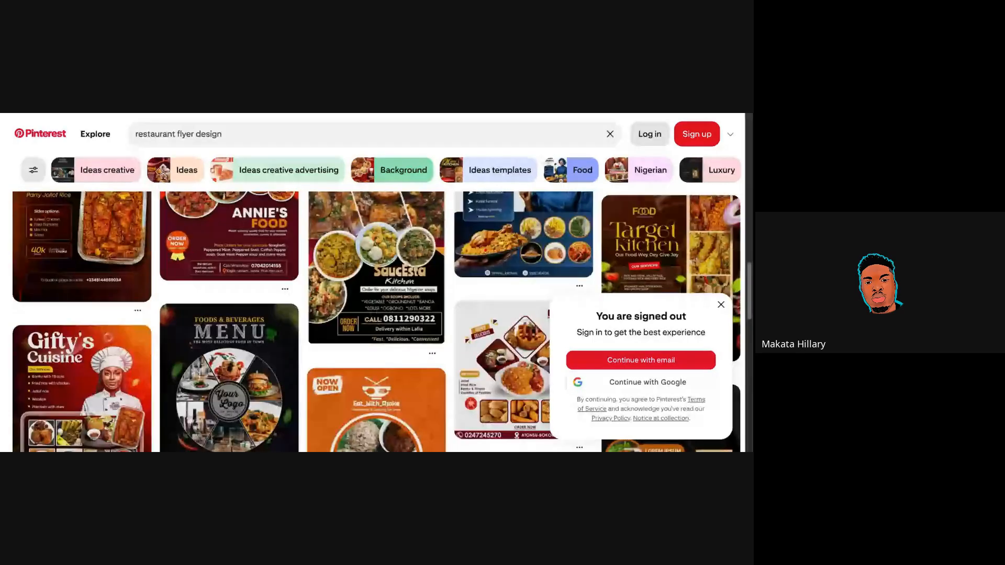
pyautogui.scroll(-1, 376, 320)
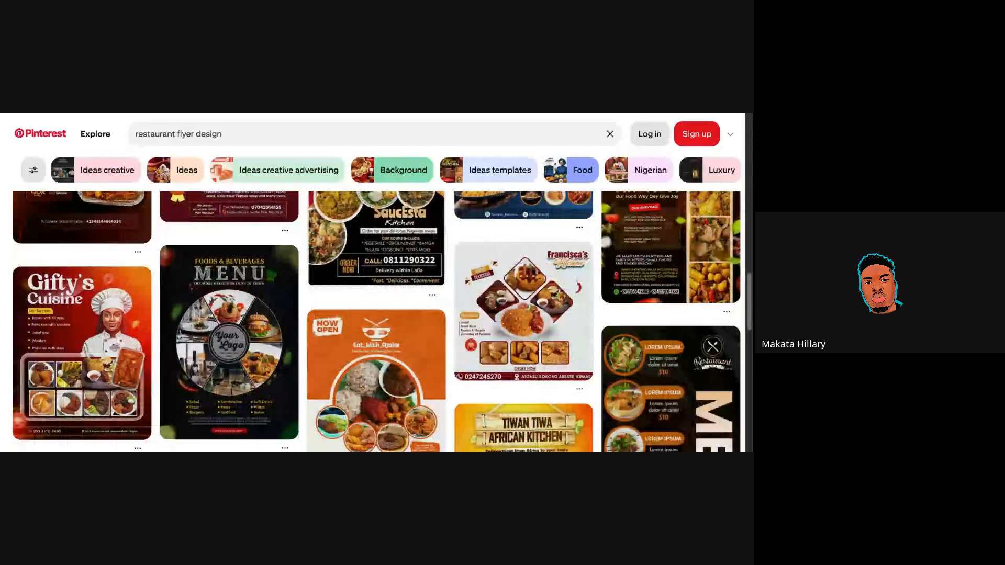
pyautogui.scroll(2, 377, 319)
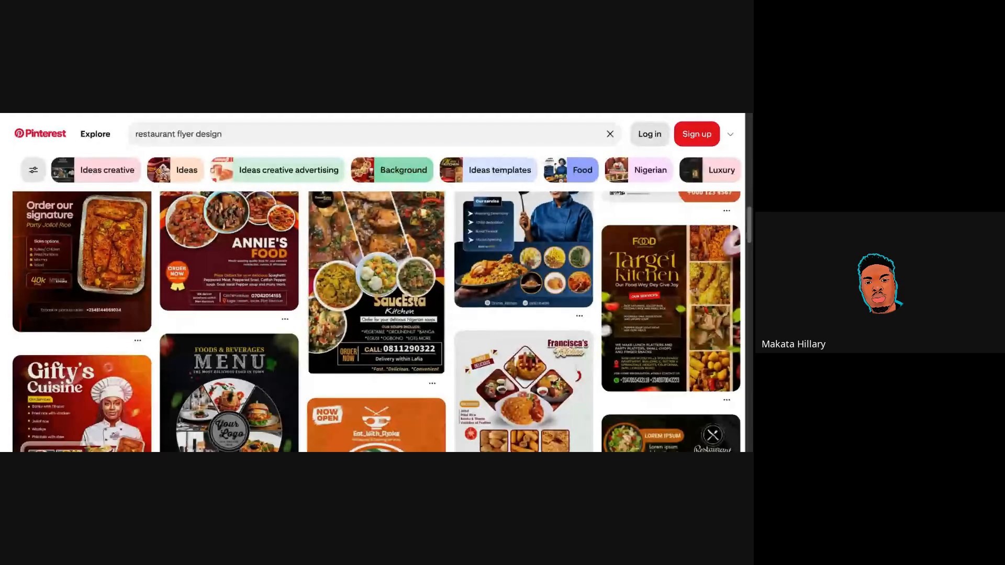
pyautogui.scroll(-3, 377, 319)
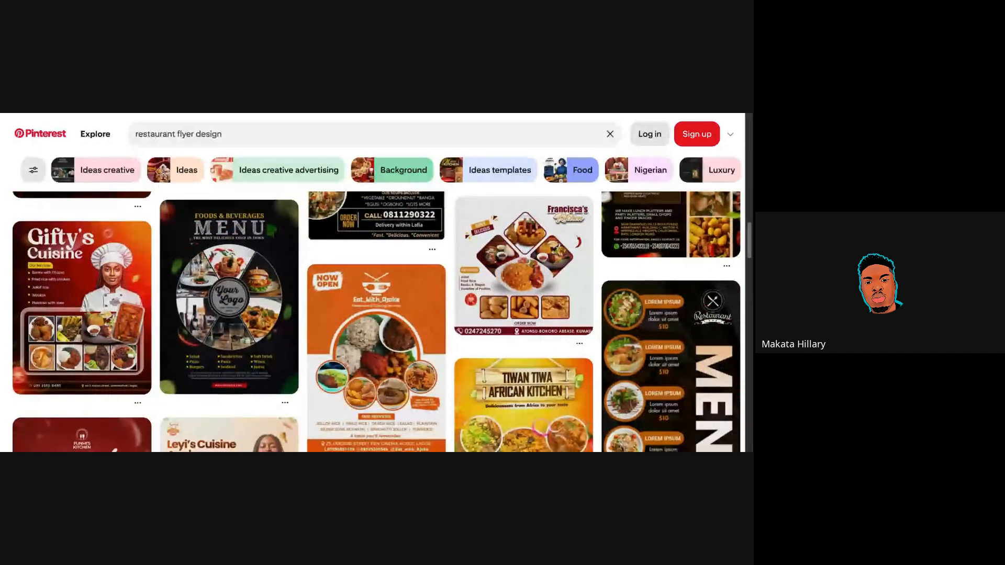
pyautogui.scroll(-1, 377, 321)
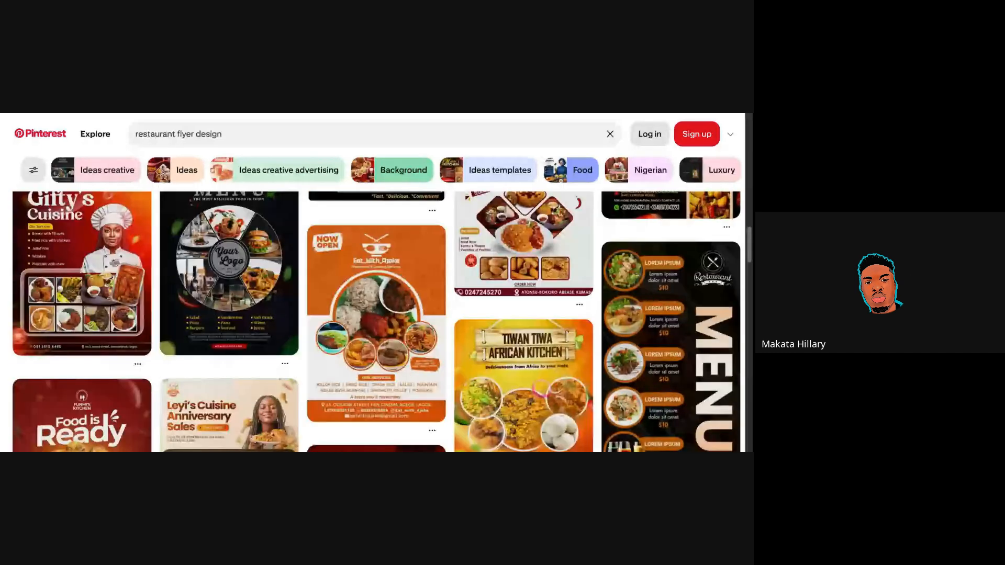
pyautogui.scroll(-5, 377, 320)
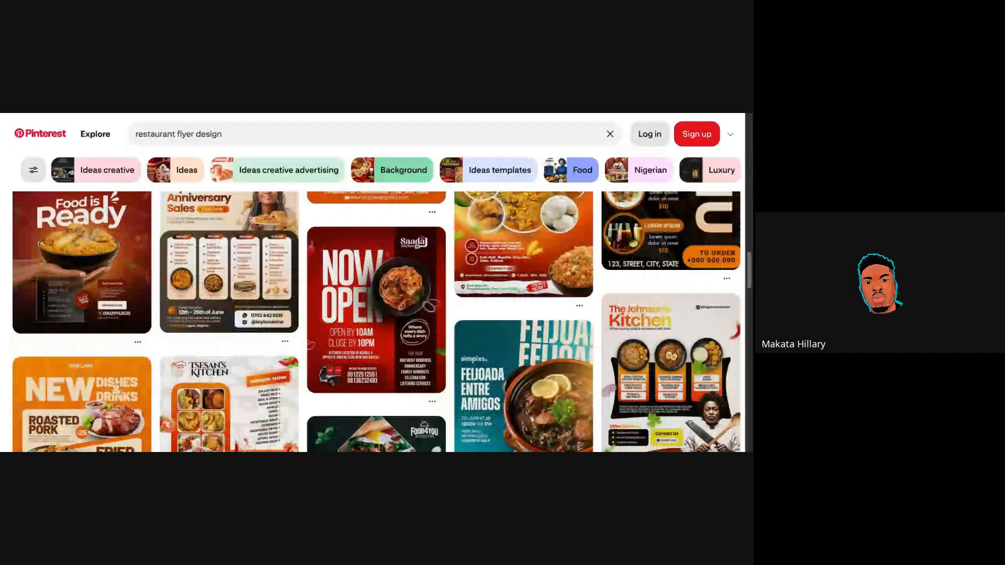
pyautogui.scroll(1, 377, 321)
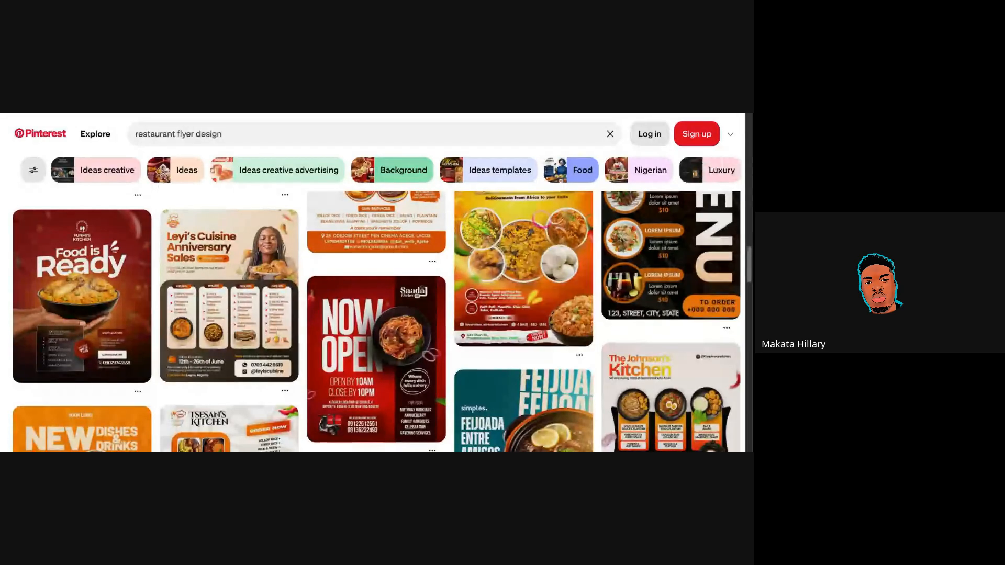
pyautogui.scroll(-1, 382, 321)
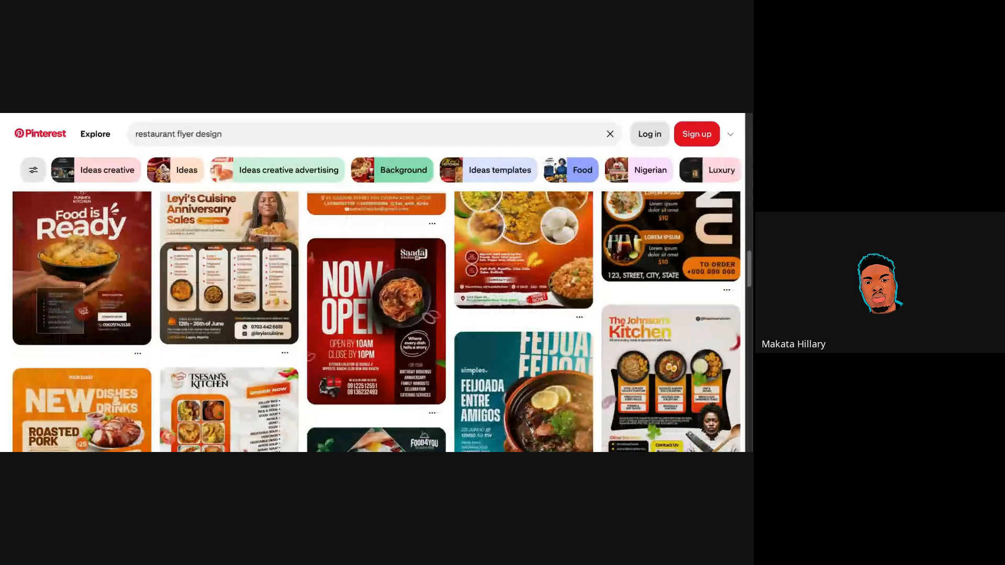
pyautogui.scroll(-3, 377, 320)
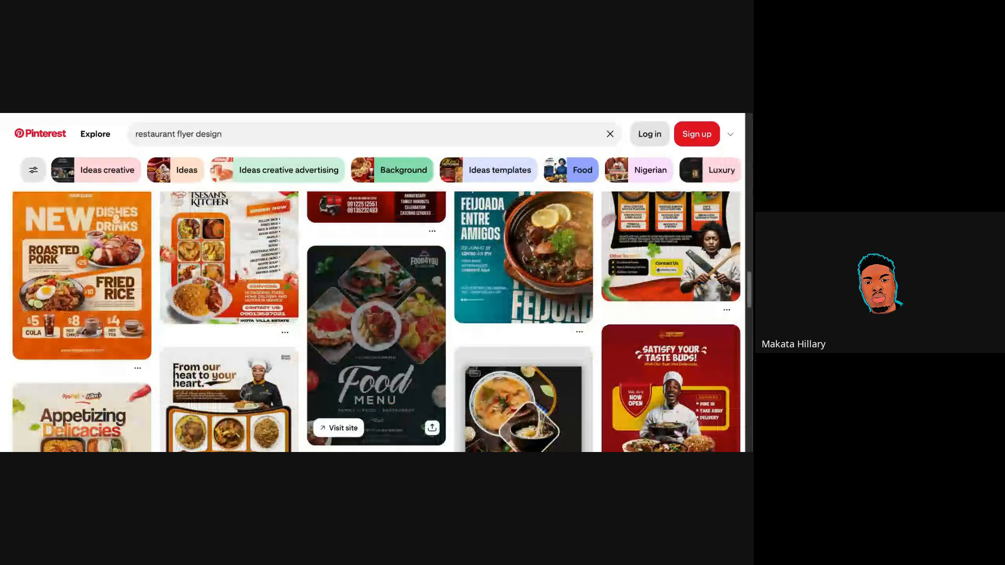
pyautogui.scroll(-1, 377, 321)
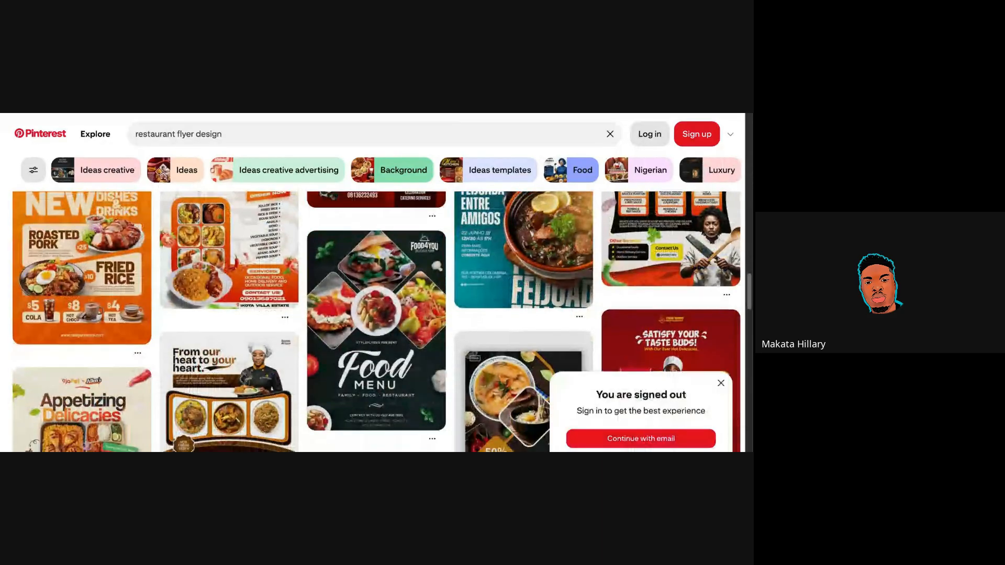
pyautogui.scroll(1, 376, 321)
pyautogui.scroll(-1, 377, 320)
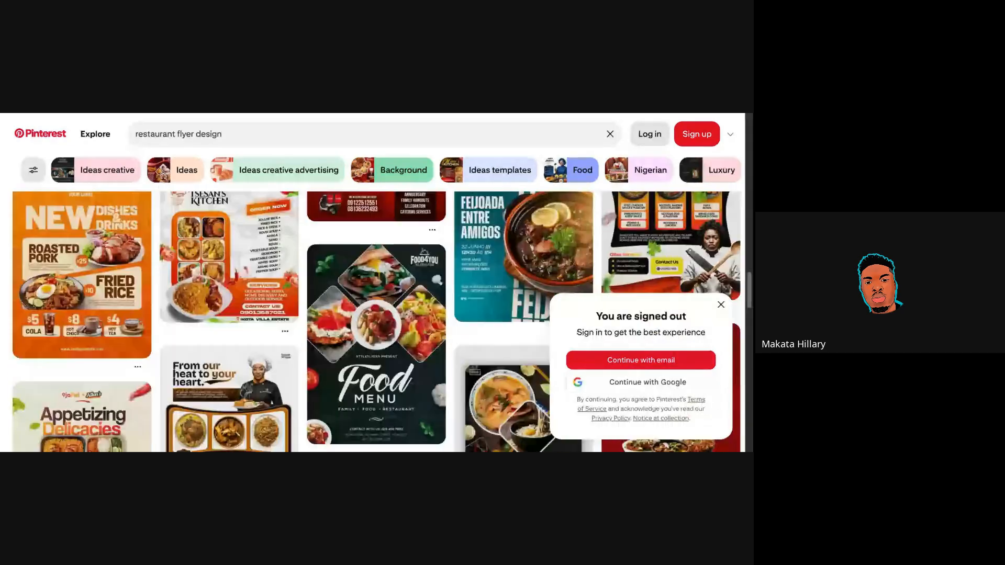
pyautogui.scroll(1, 376, 321)
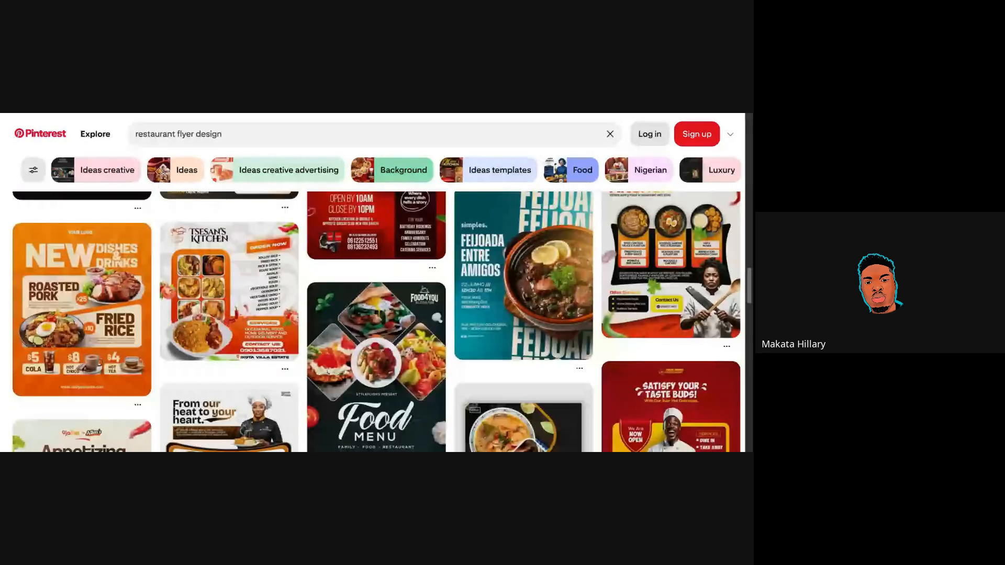
pyautogui.scroll(-5, 377, 321)
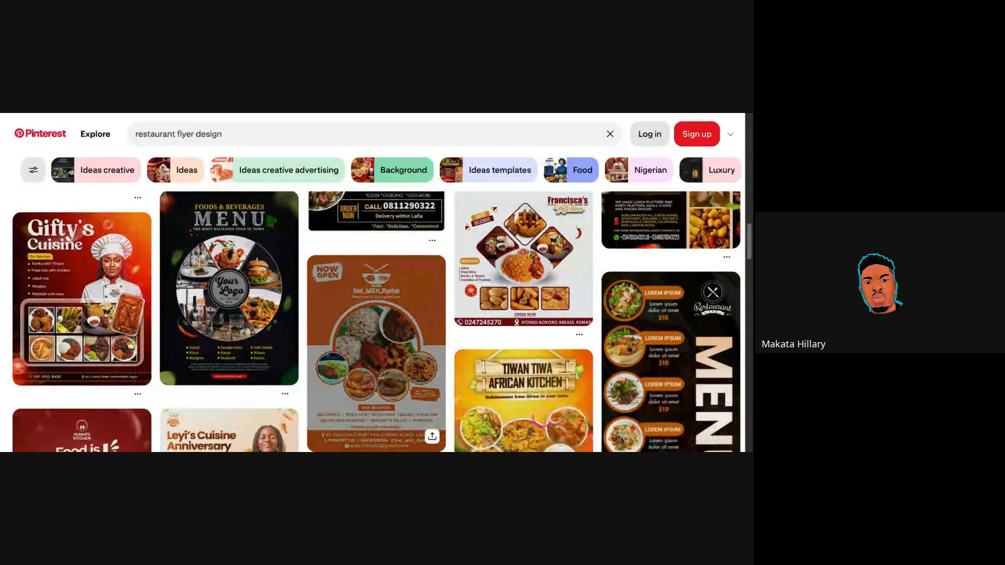
pyautogui.scroll(-1, 376, 321)
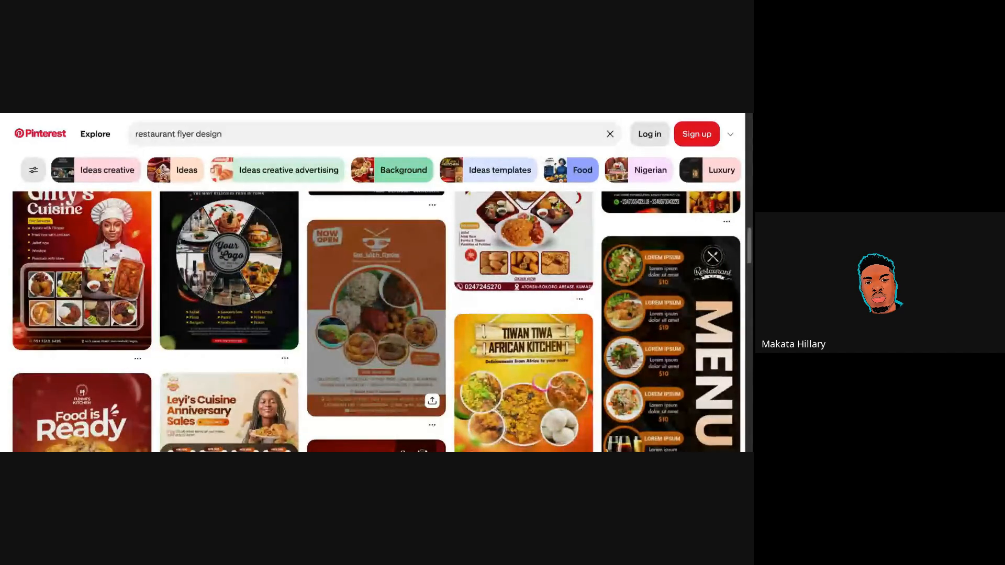
pyautogui.scroll(3, 377, 320)
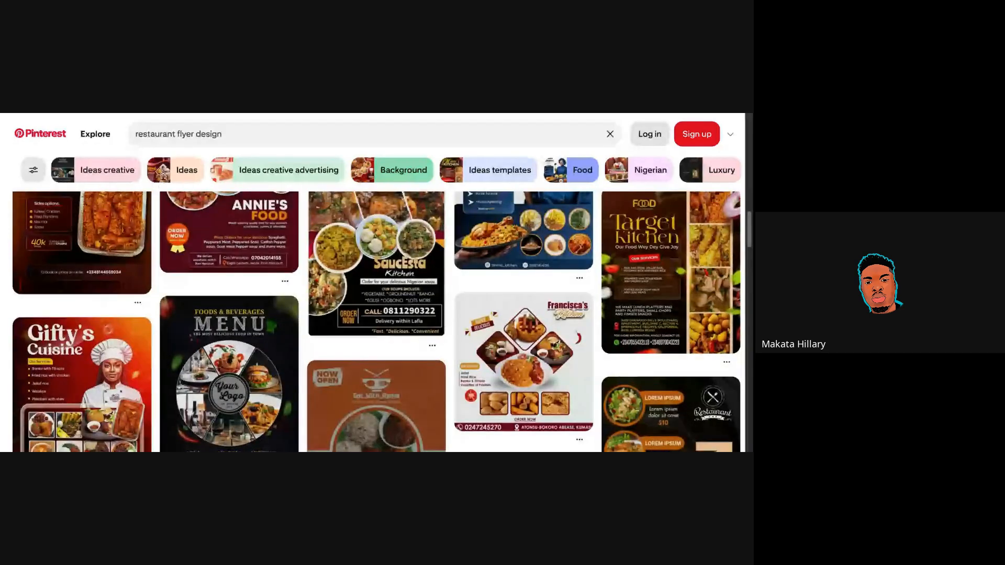
pyautogui.scroll(3, 377, 321)
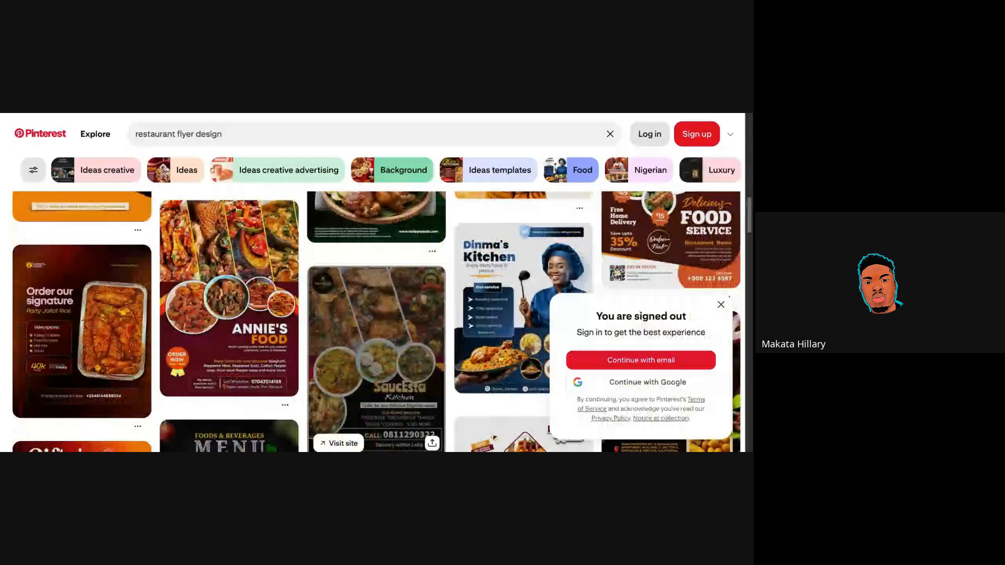
pyautogui.scroll(-1, 376, 321)
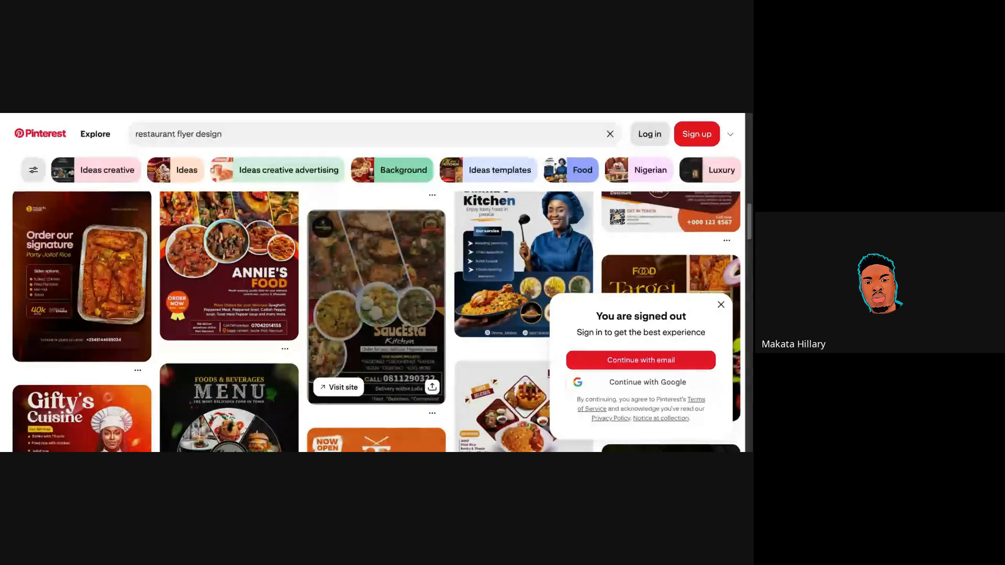
pyautogui.scroll(1, 377, 321)
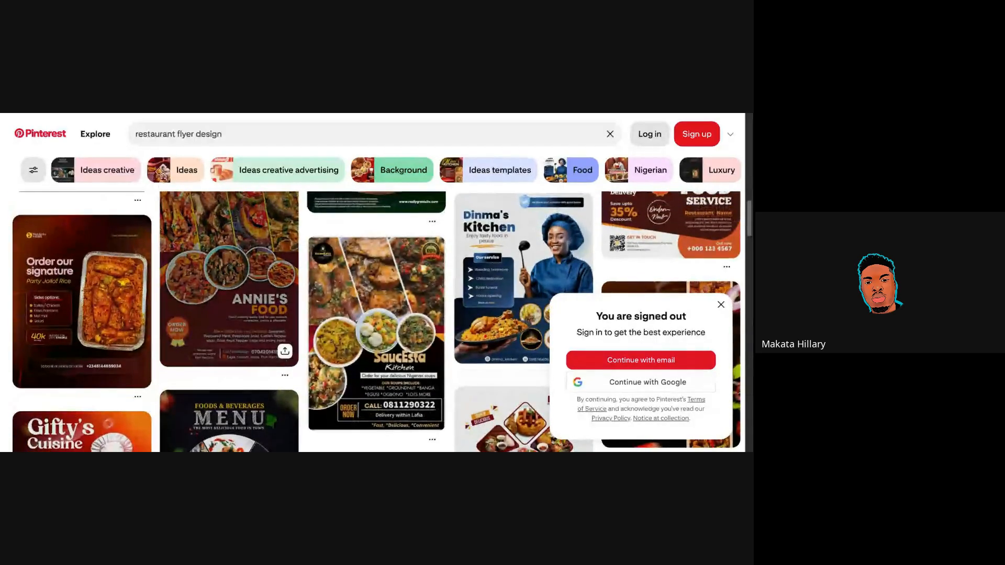
pyautogui.scroll(1, 377, 320)
pyautogui.scroll(-1, 376, 321)
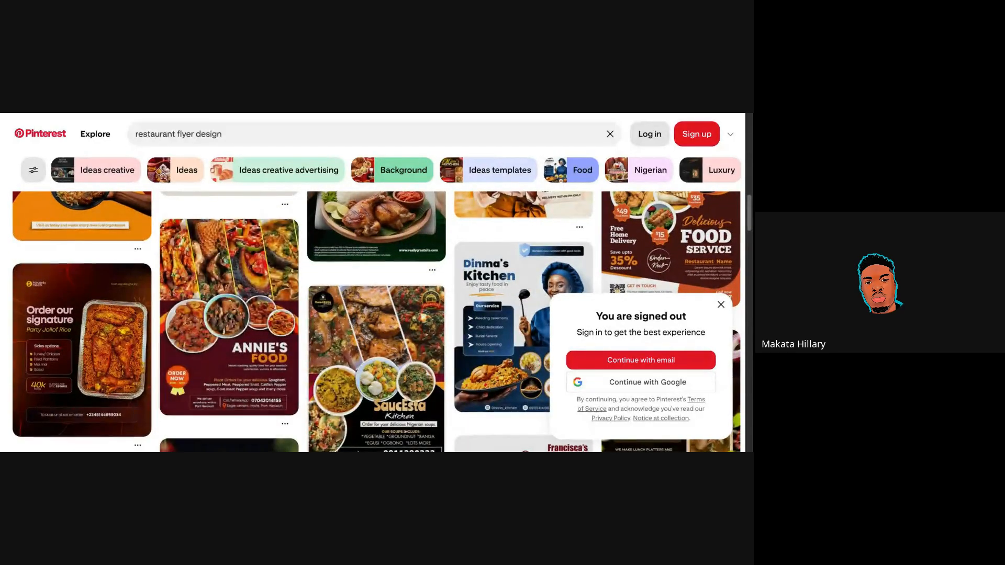
pyautogui.scroll(3, 377, 321)
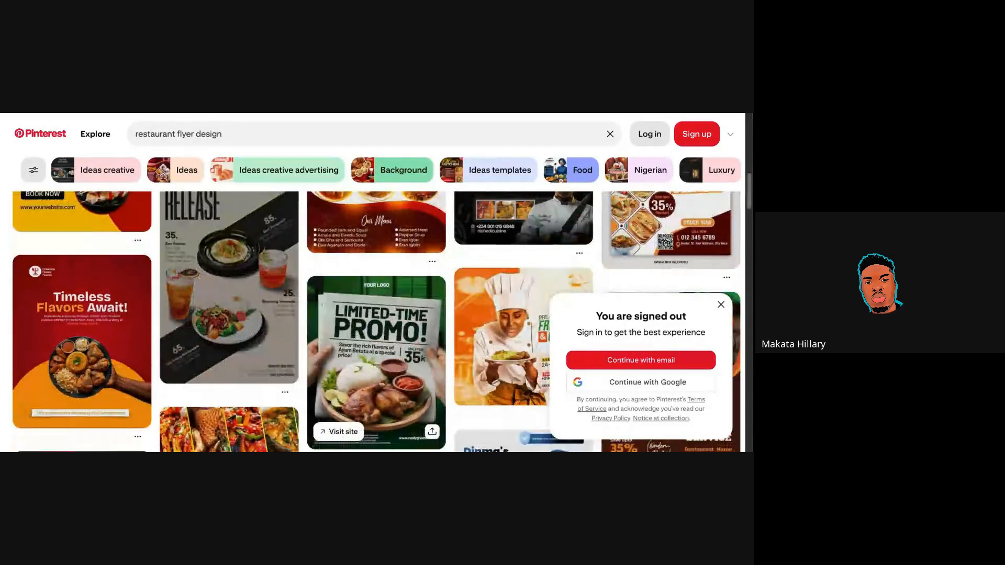
# Replace the query with a 'matching colors' search and skim the results.
pyautogui.click(225, 134)
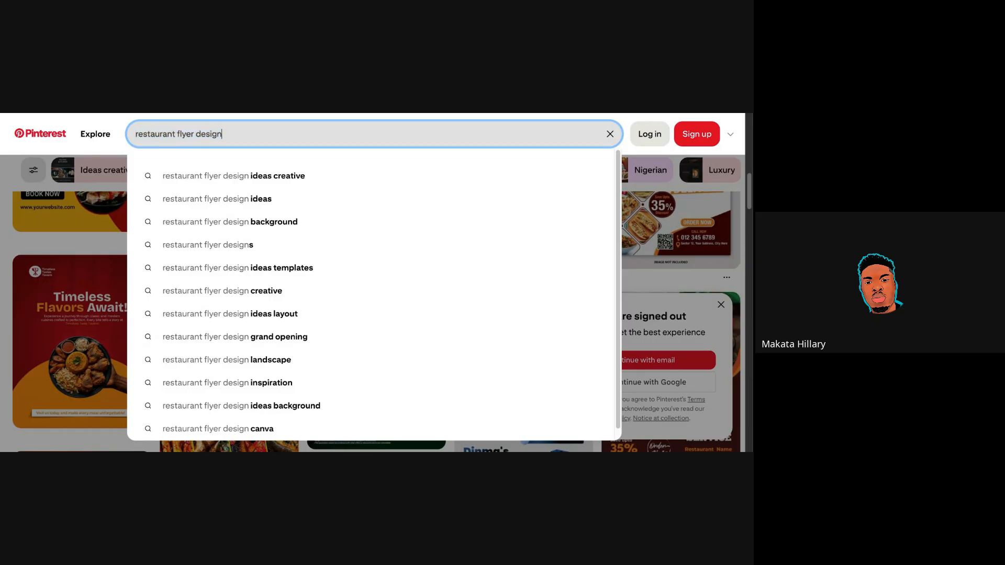
pyautogui.write('m')
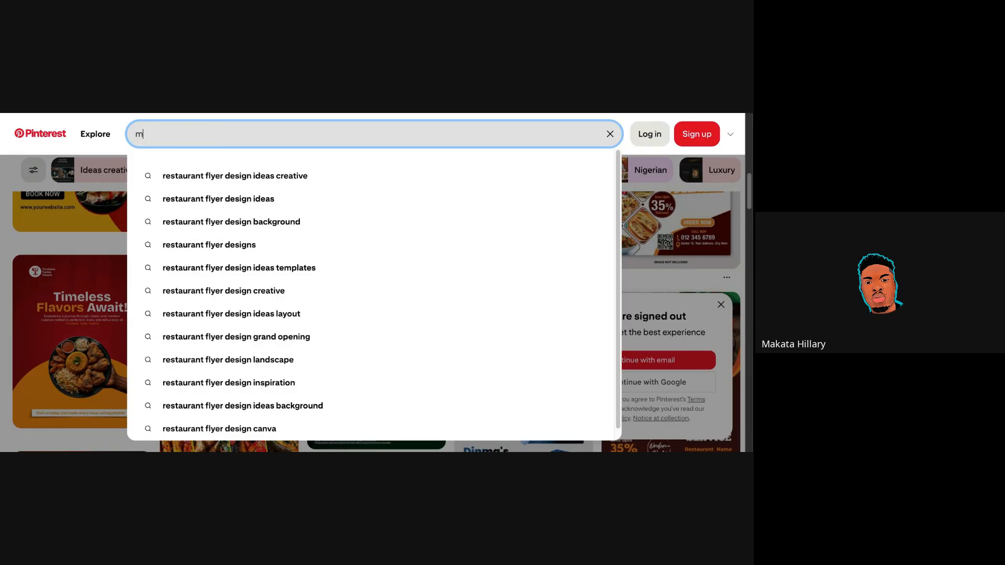
pyautogui.write('atching colo')
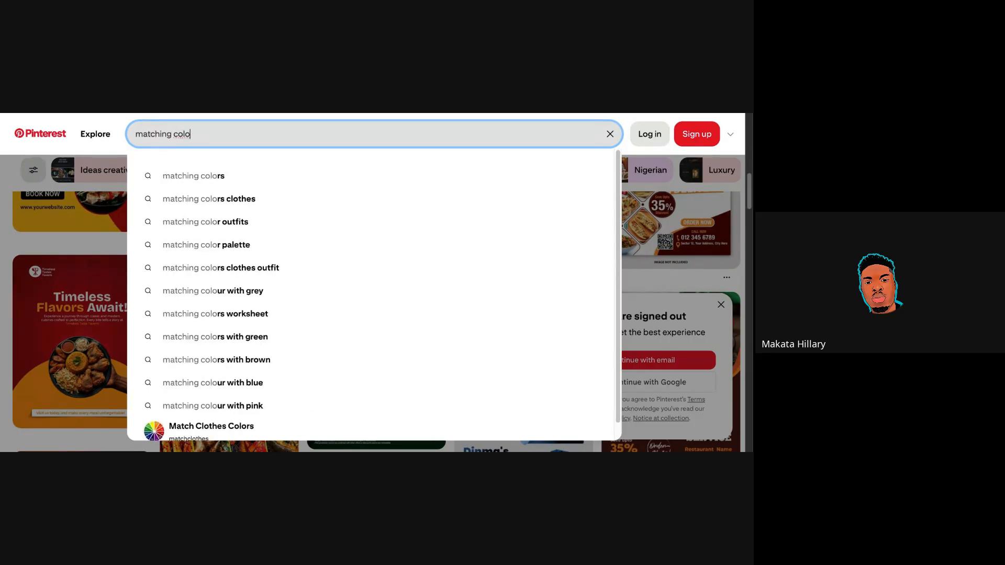
pyautogui.click(244, 176)
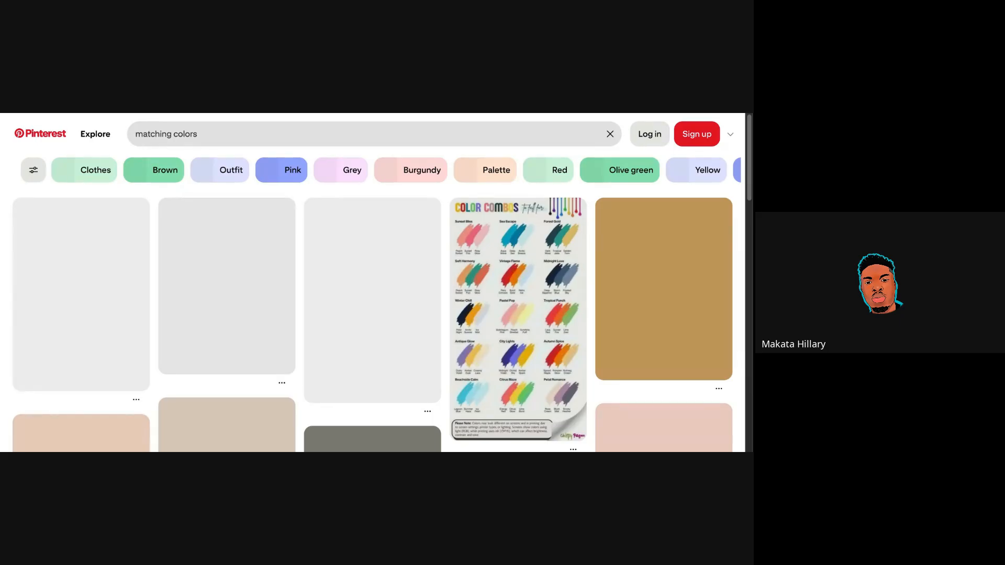
pyautogui.scroll(-3, 236, 189)
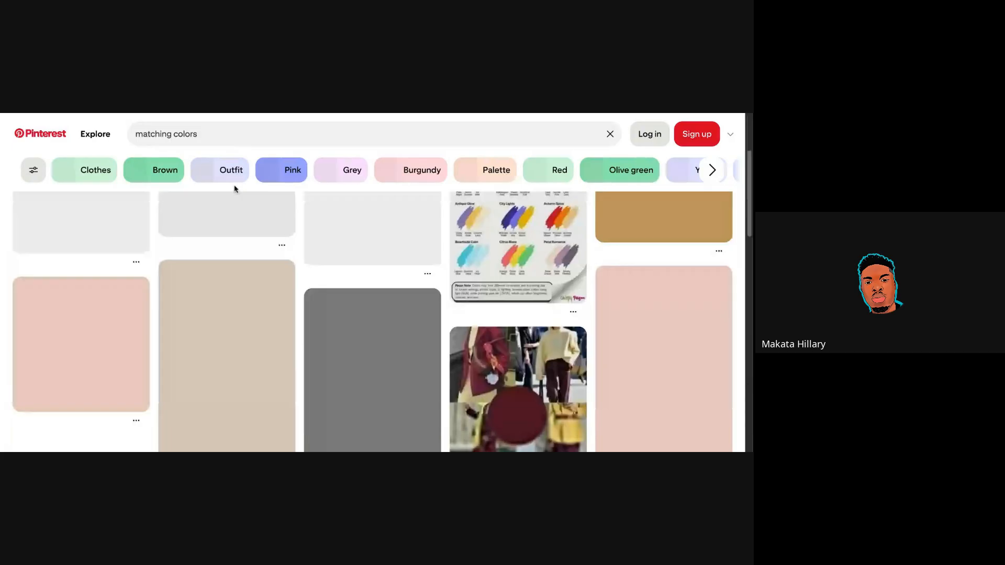
pyautogui.scroll(3, 239, 191)
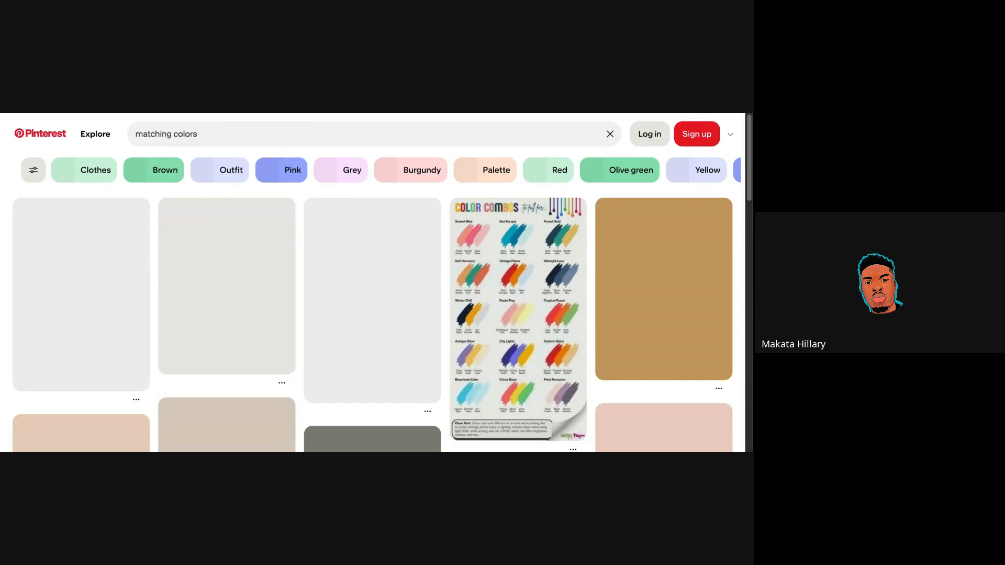
# Rerun the search as 'matching color', then again as 'matching colors'.
pyautogui.click(205, 135)
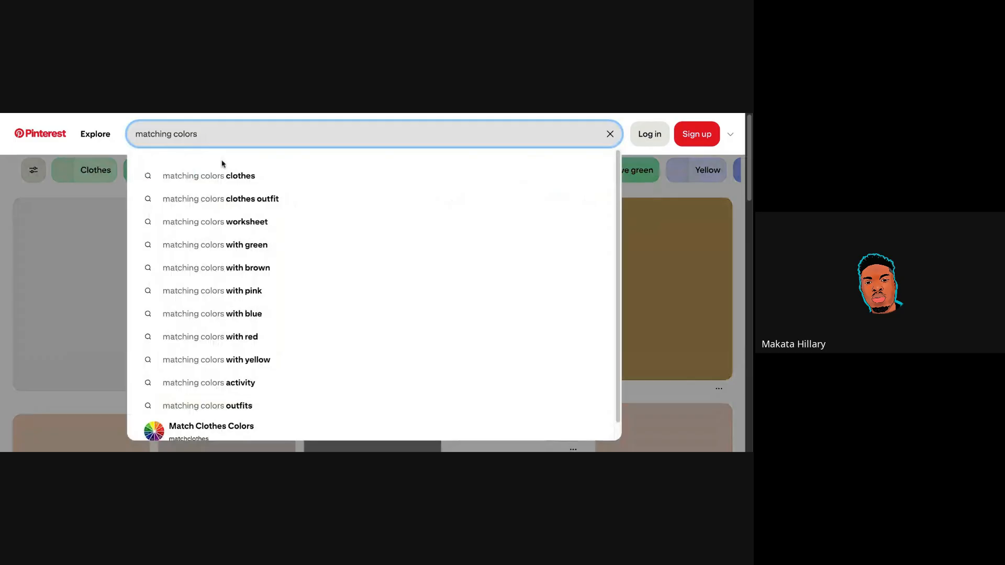
pyautogui.press('BackSpace')
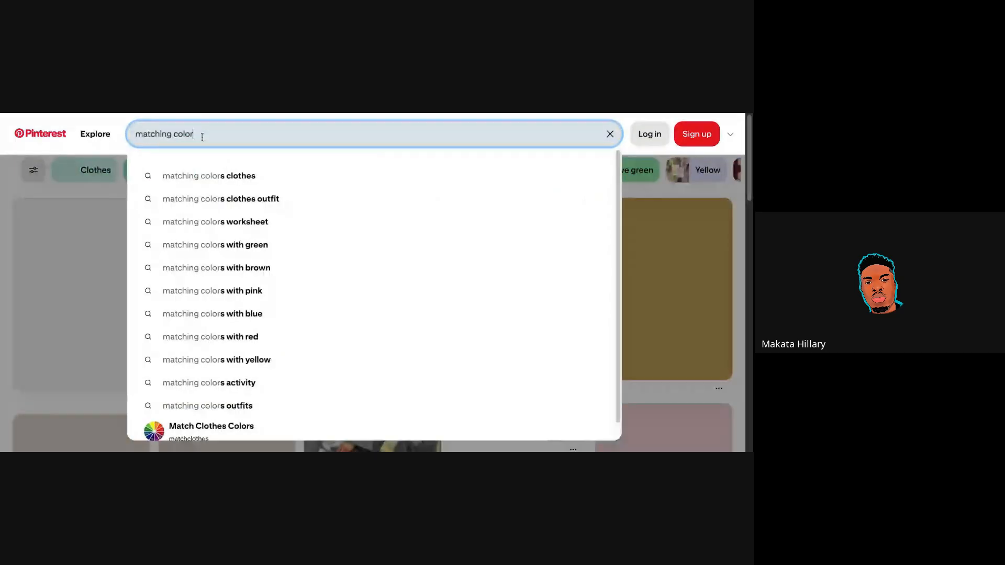
pyautogui.press('Return')
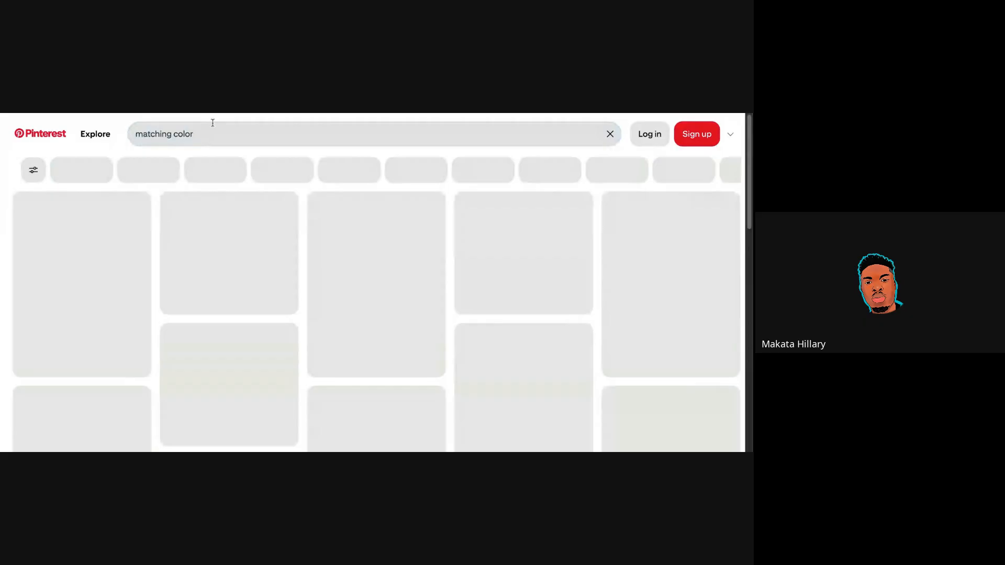
pyautogui.click(282, 141)
pyautogui.write('s')
pyautogui.press('Return')
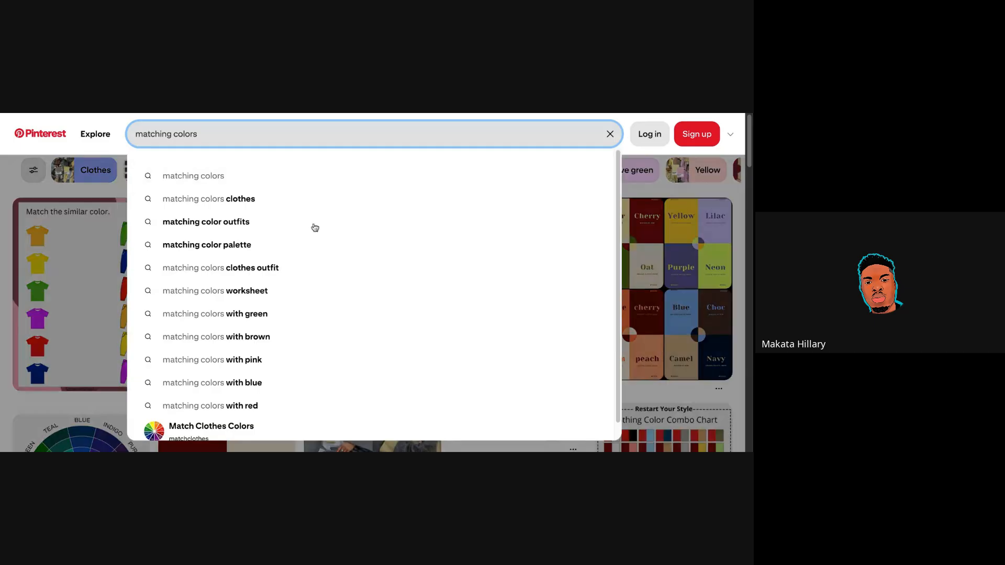
pyautogui.click(311, 250)
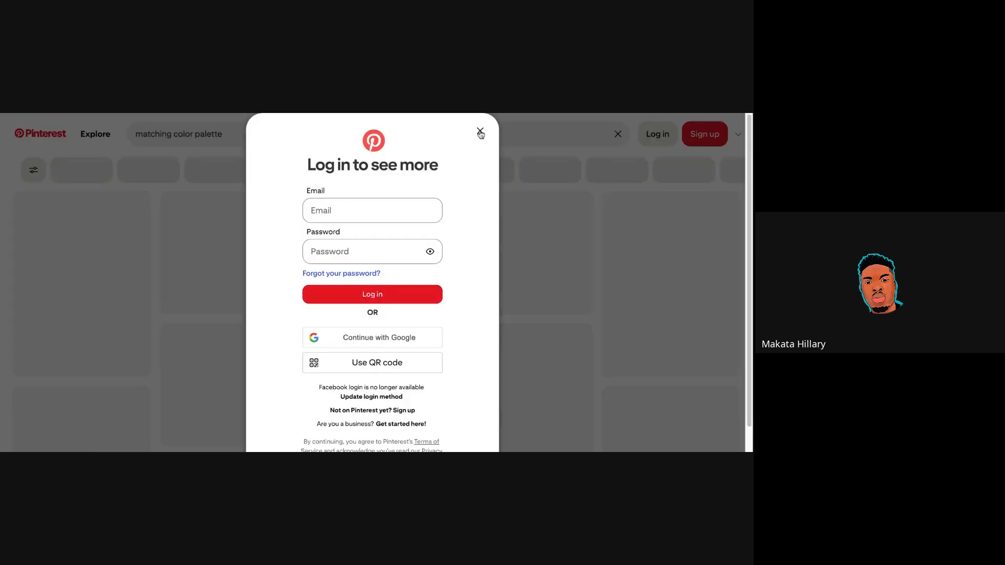
pyautogui.click(480, 135)
pyautogui.doubleClick(266, 134)
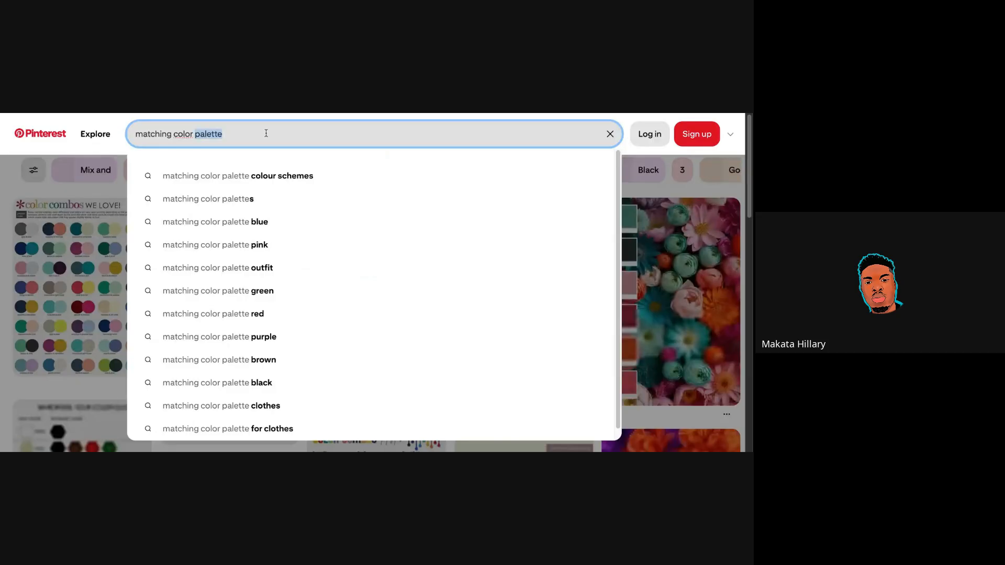
pyautogui.hotkey('ctrl', 'a')
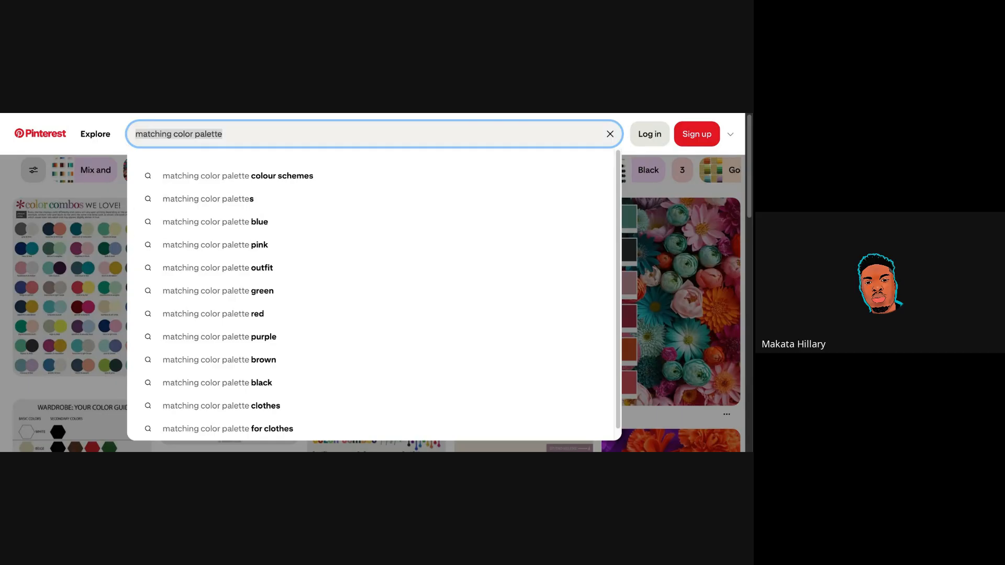
pyautogui.press('Escape')
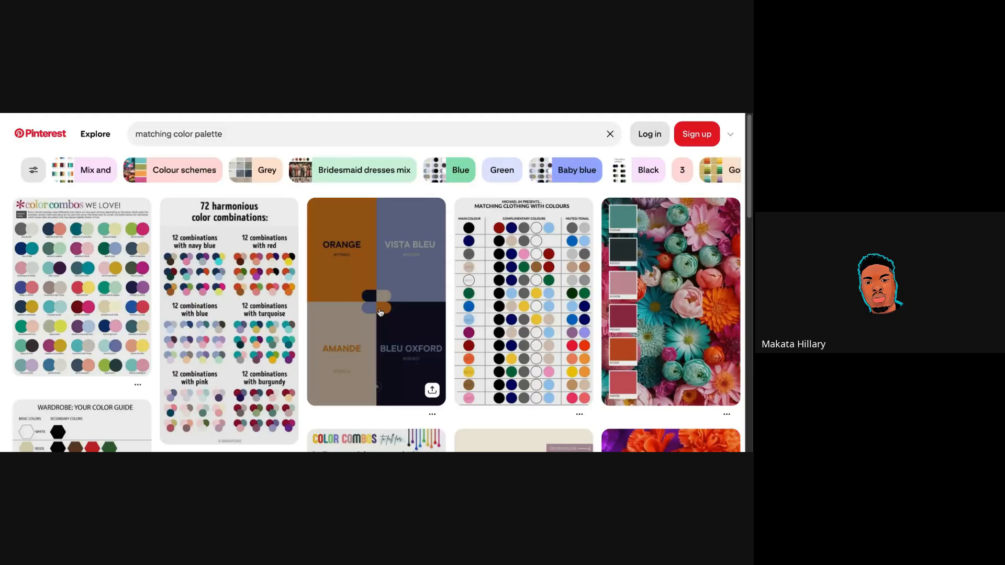
pyautogui.scroll(-1, 380, 285)
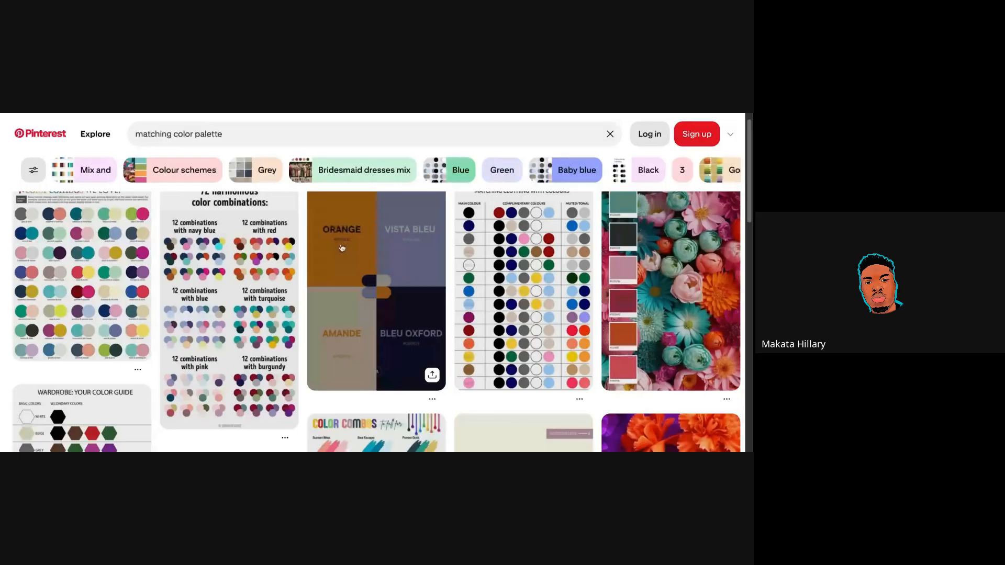
pyautogui.scroll(-5, 341, 247)
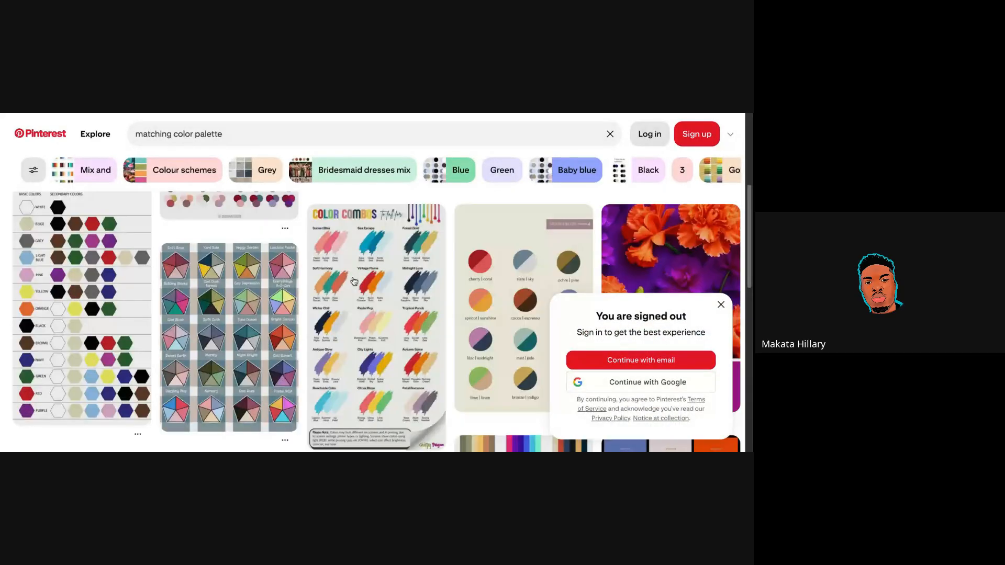
pyautogui.scroll(-1, 354, 281)
pyautogui.scroll(-4, 354, 282)
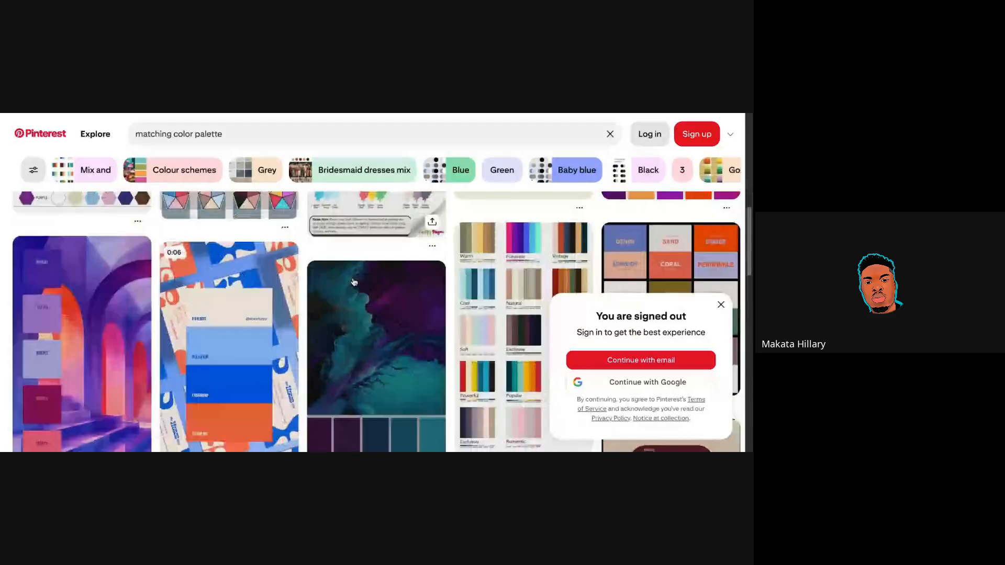
pyautogui.scroll(-1, 377, 321)
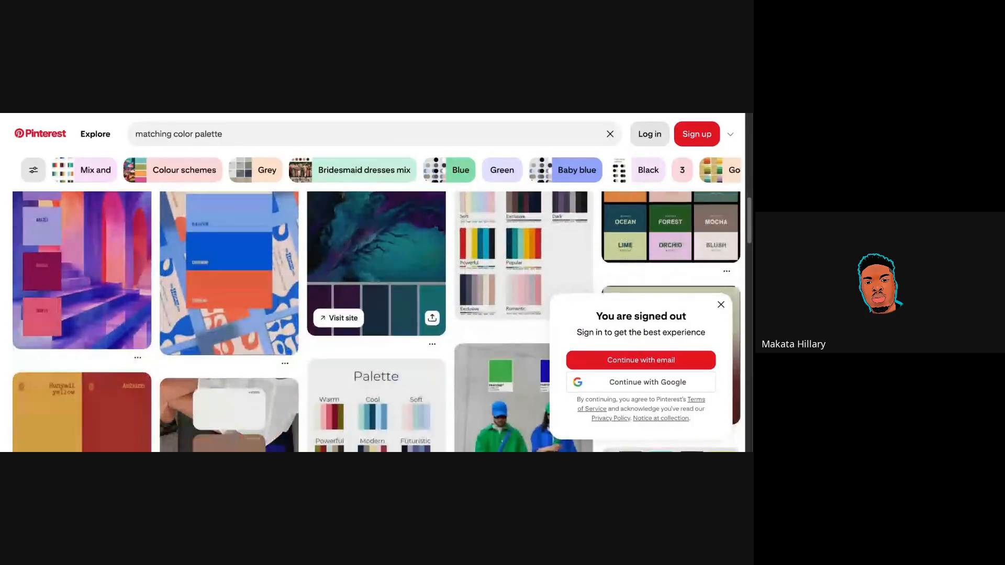
pyautogui.scroll(-8, 327, 278)
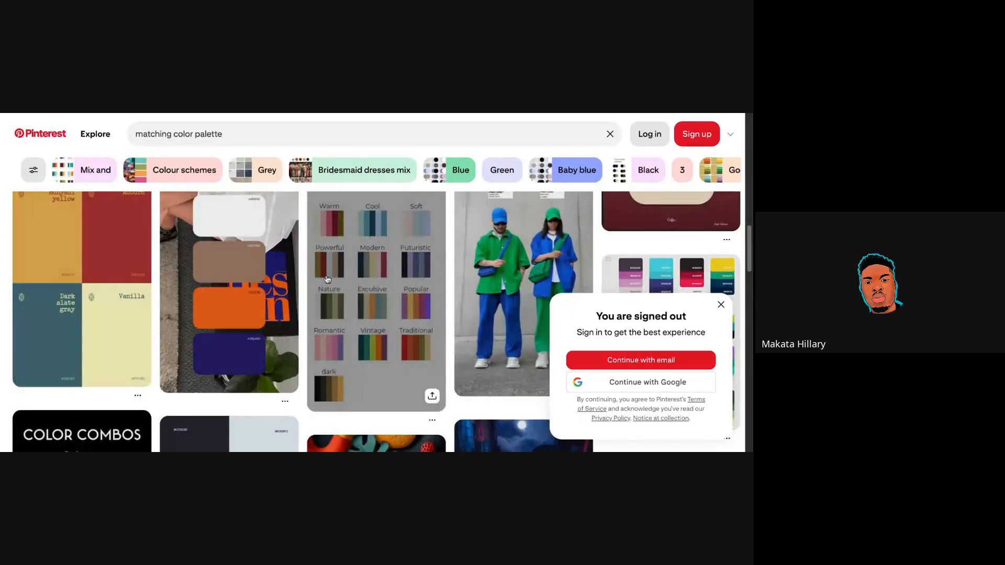
pyautogui.scroll(-2, 327, 279)
pyautogui.scroll(1, 327, 278)
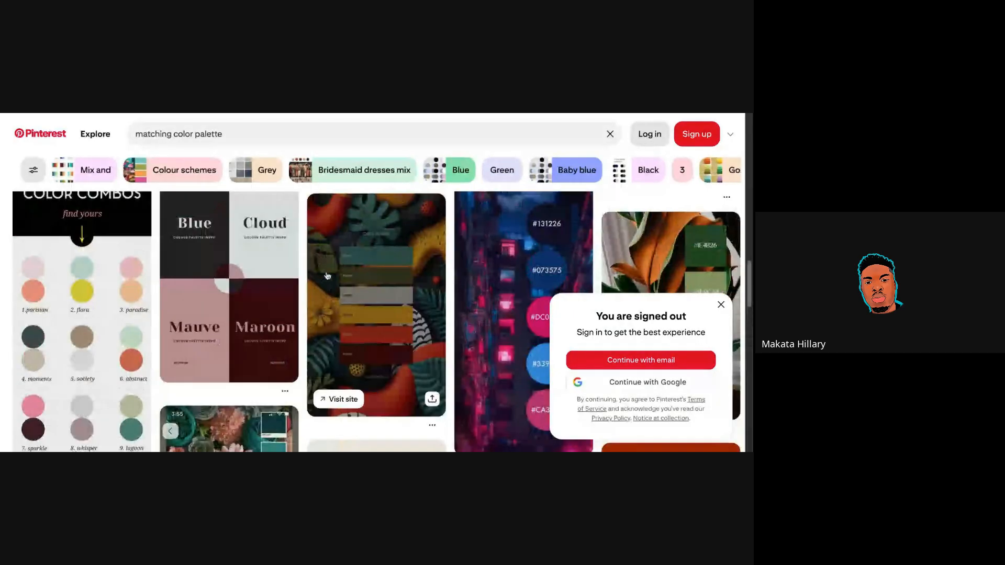
pyautogui.scroll(-4, 327, 276)
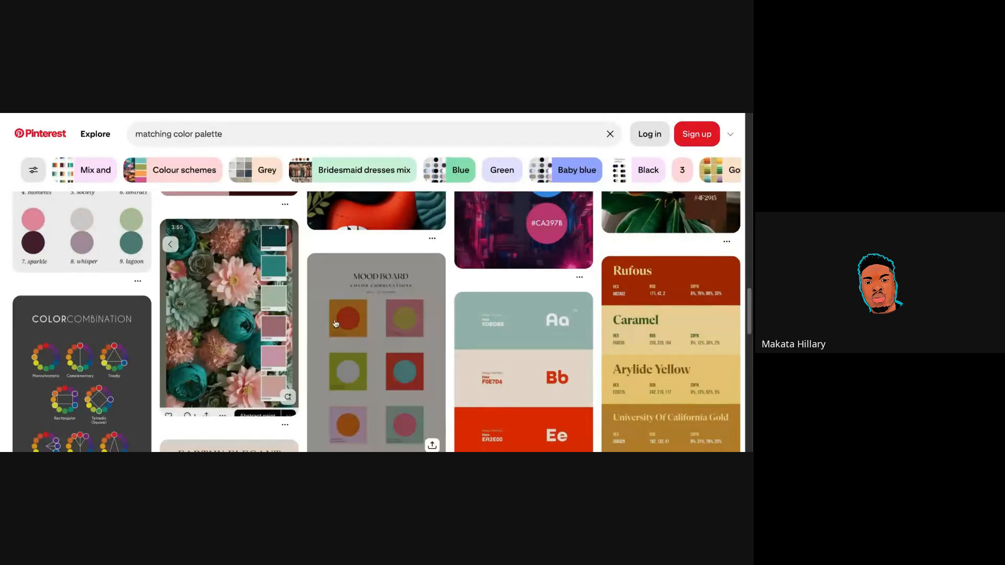
pyautogui.scroll(-5, 335, 322)
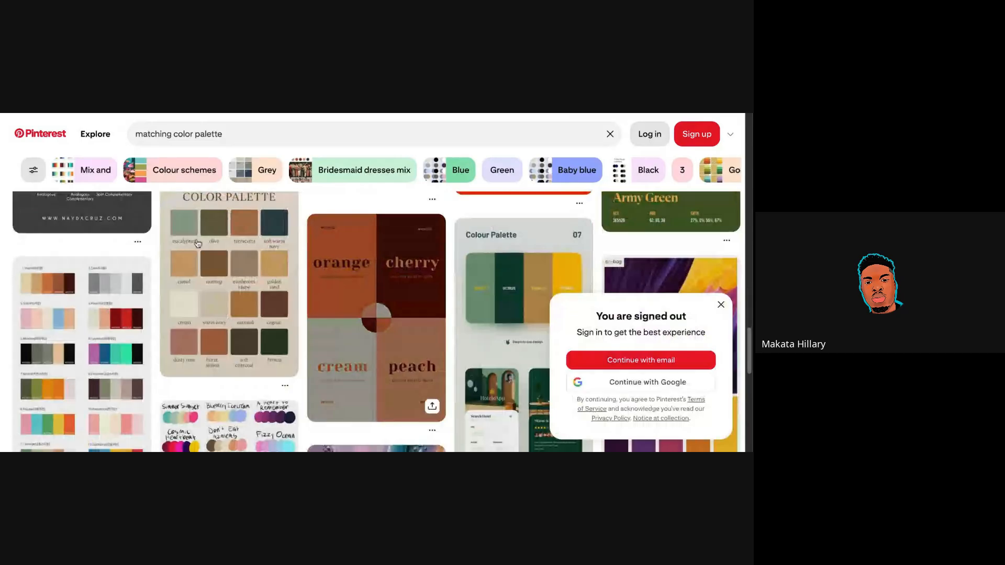
pyautogui.click(240, 137)
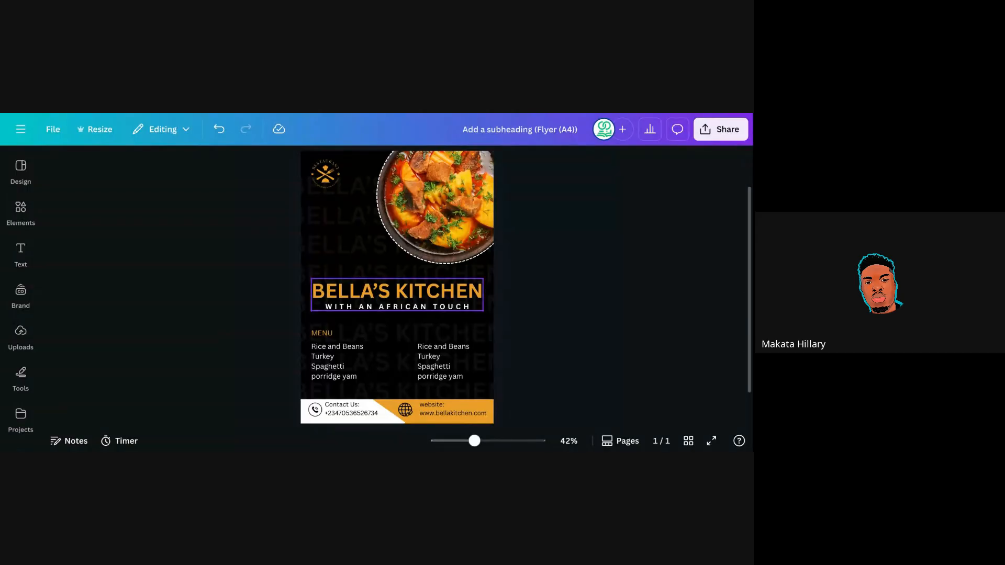
# Ungroup the title block and colour only the BELLA'S KITCHEN heading red.
pyautogui.click(389, 293)
pyautogui.click(390, 257)
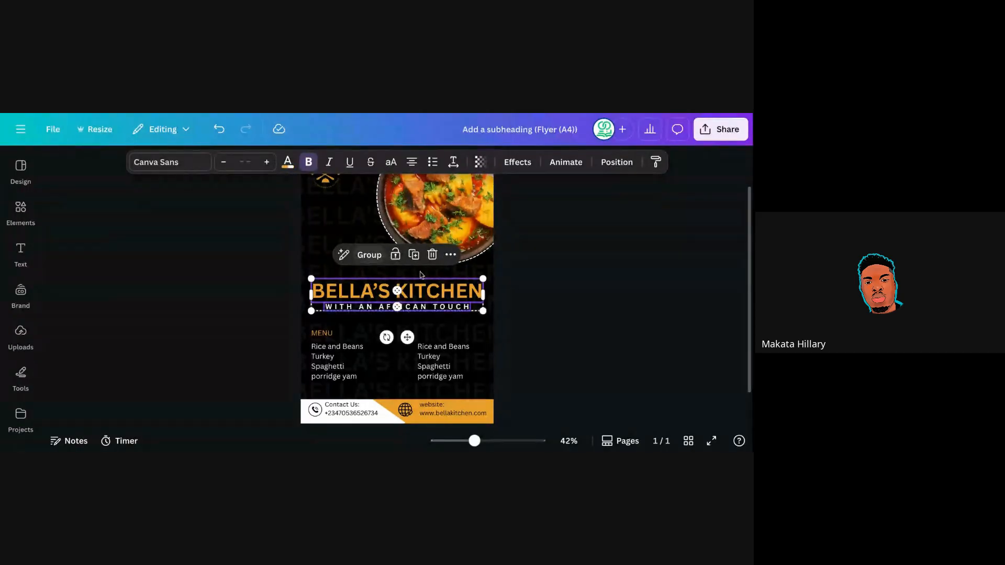
pyautogui.click(509, 274)
pyautogui.click(460, 290)
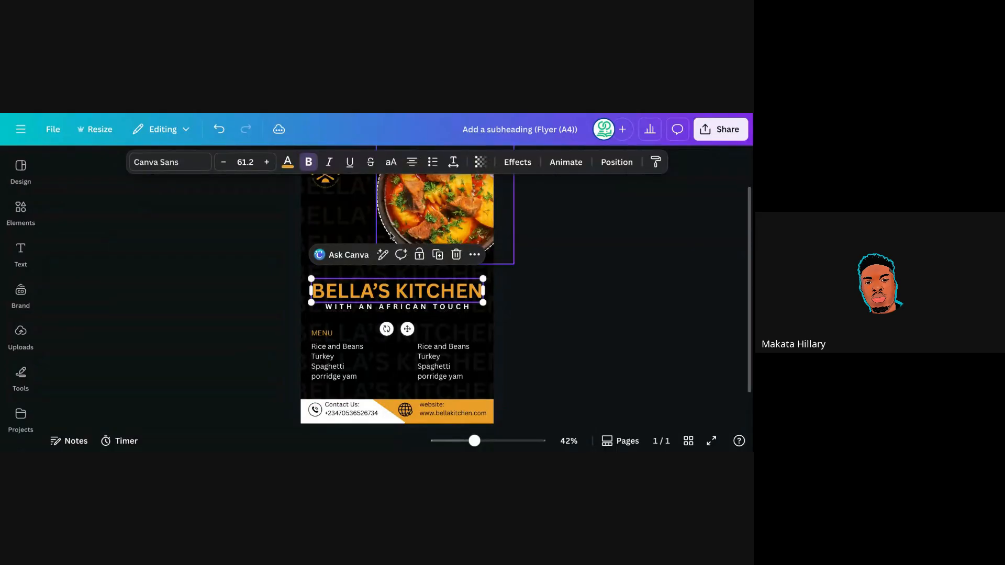
pyautogui.click(288, 166)
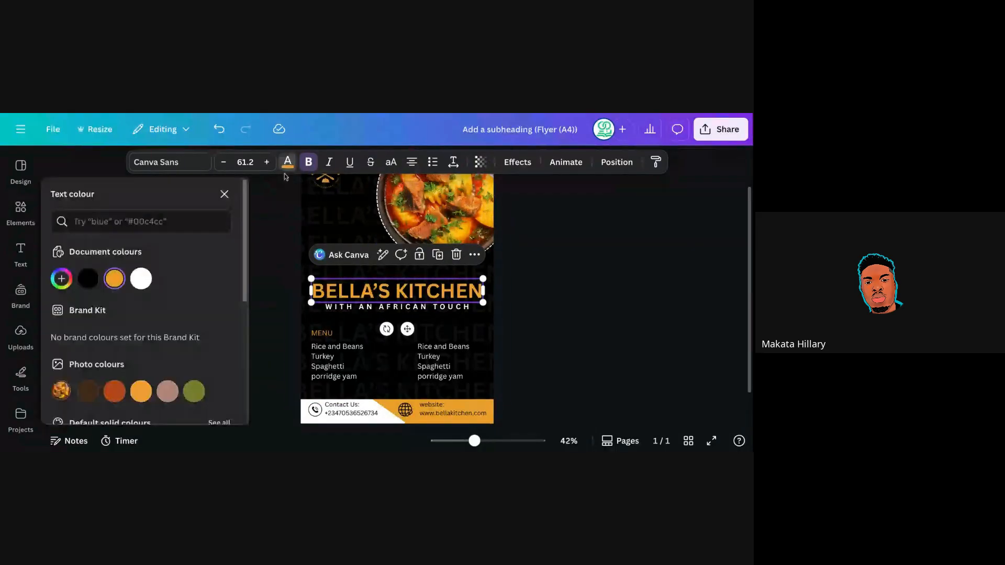
pyautogui.scroll(-3, 175, 352)
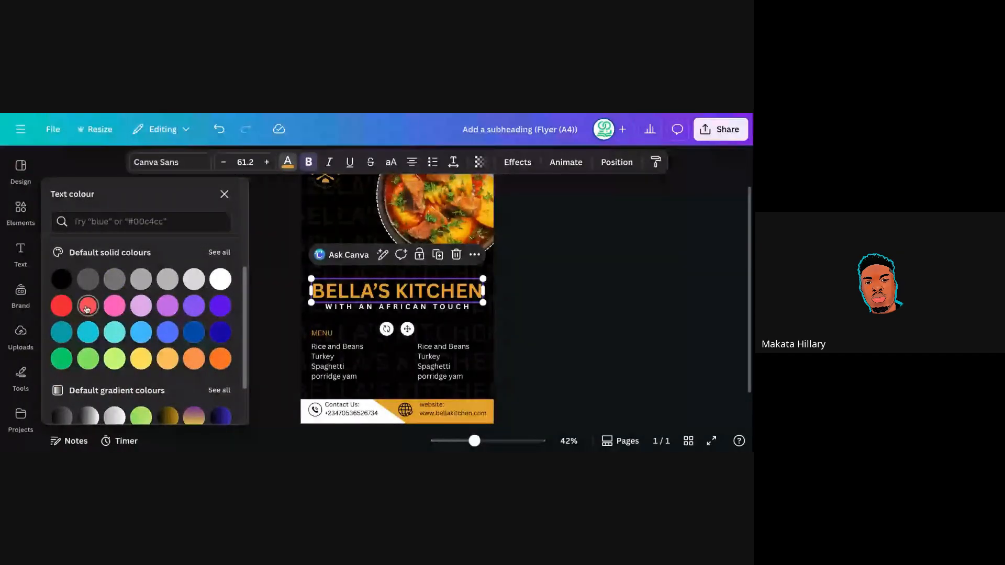
pyautogui.click(62, 305)
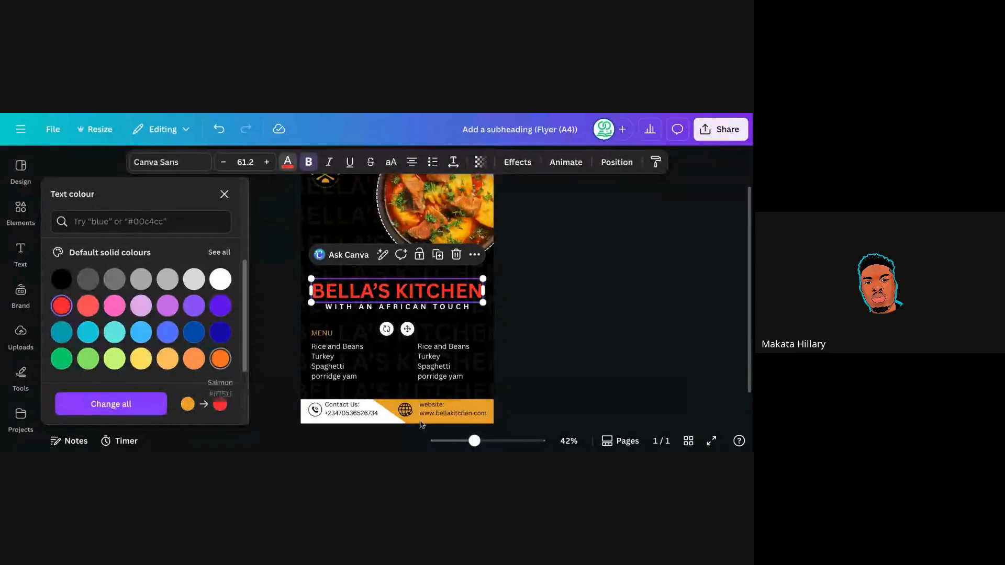
pyautogui.click(385, 421)
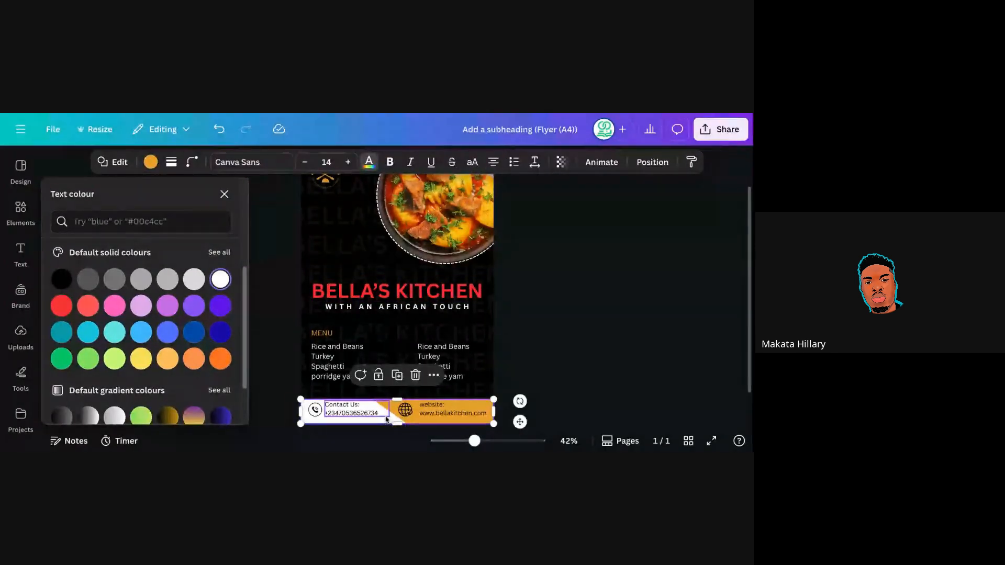
# Turn the footer's contact panel text and orange band dark blue.
pyautogui.click(385, 417)
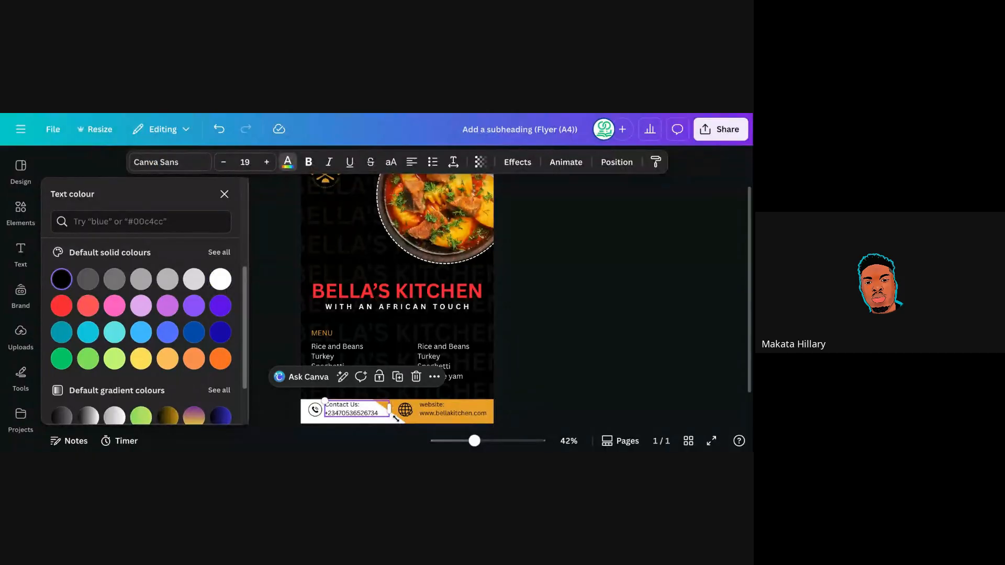
pyautogui.click(401, 424)
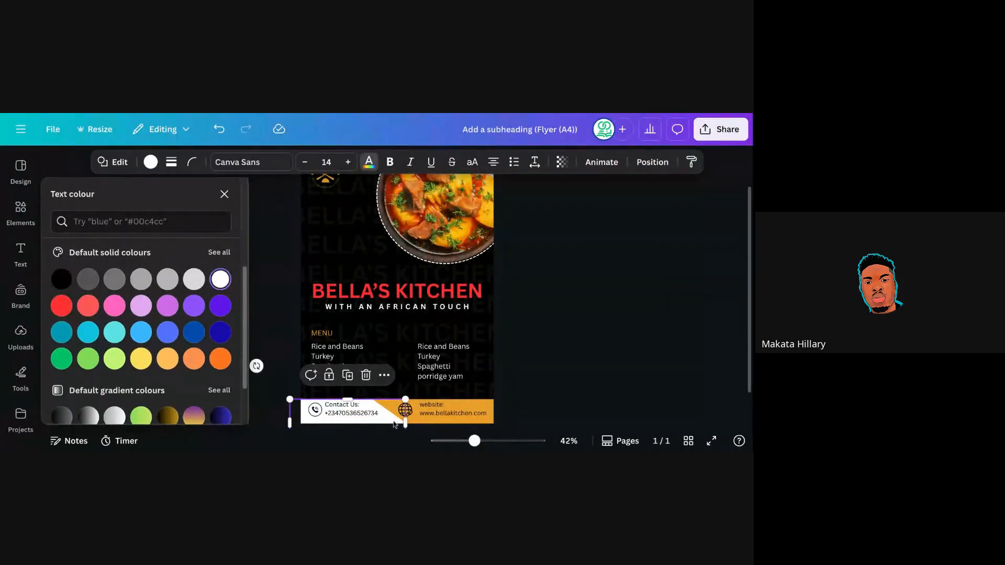
pyautogui.click(221, 335)
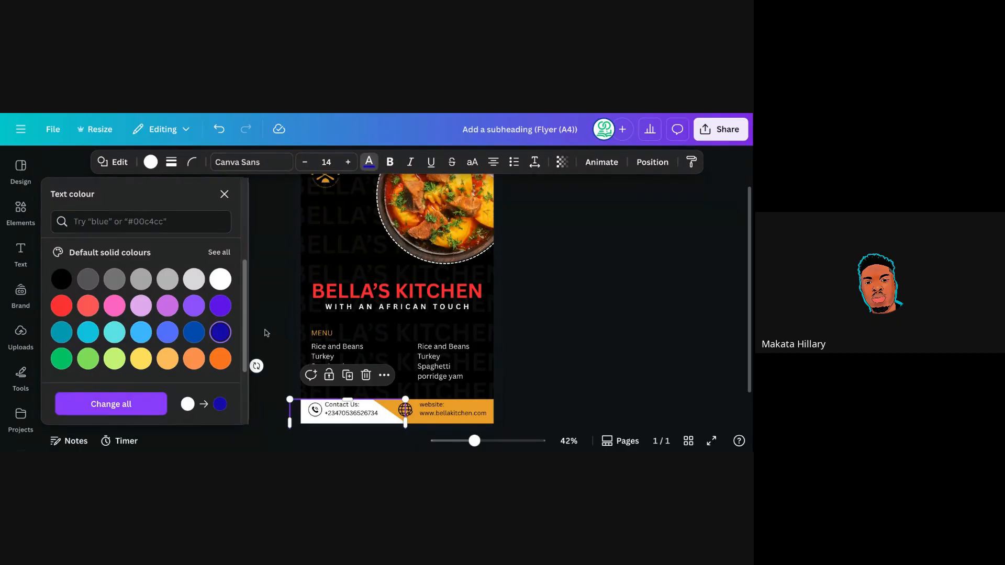
pyautogui.press('Escape')
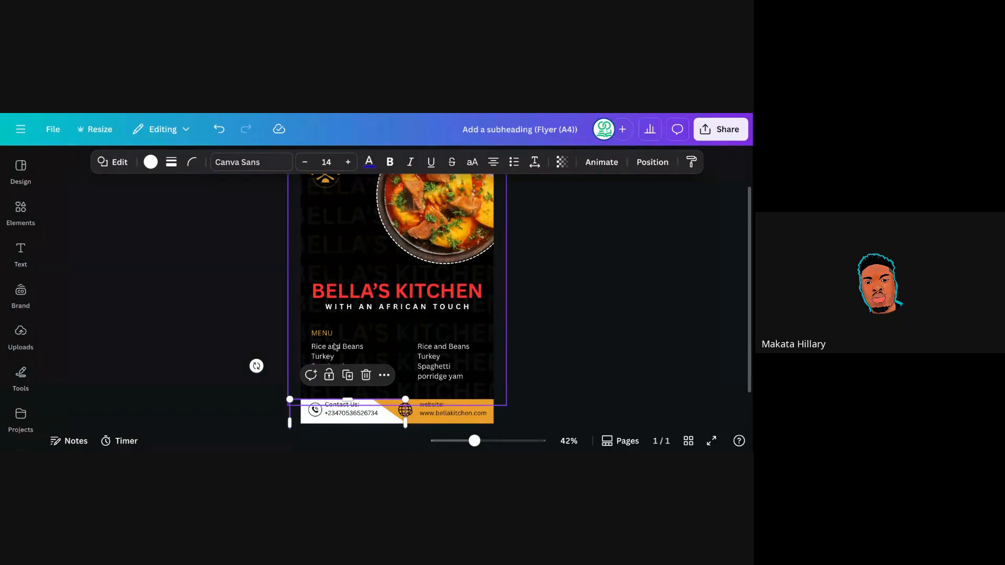
pyautogui.click(434, 422)
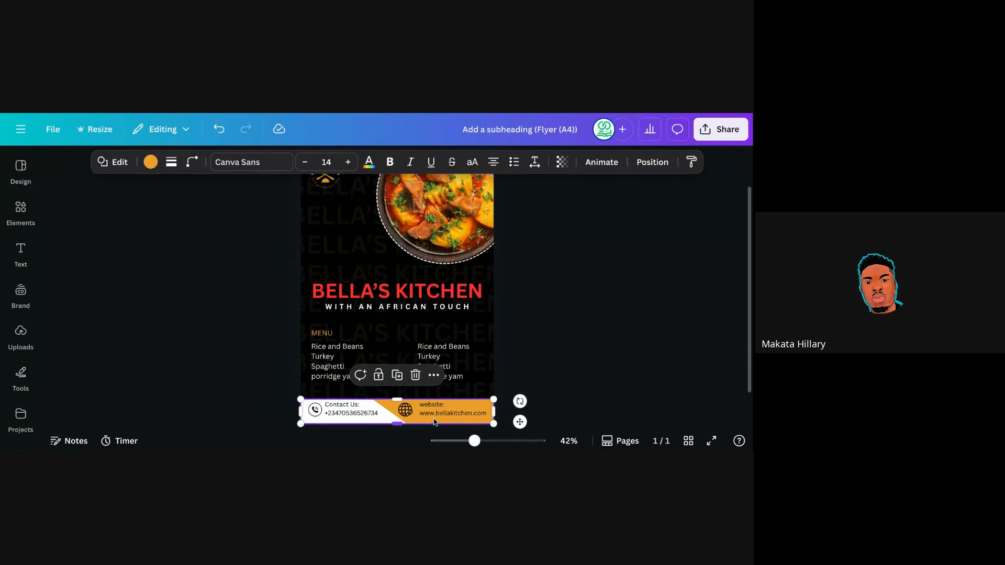
pyautogui.click(151, 161)
pyautogui.click(141, 278)
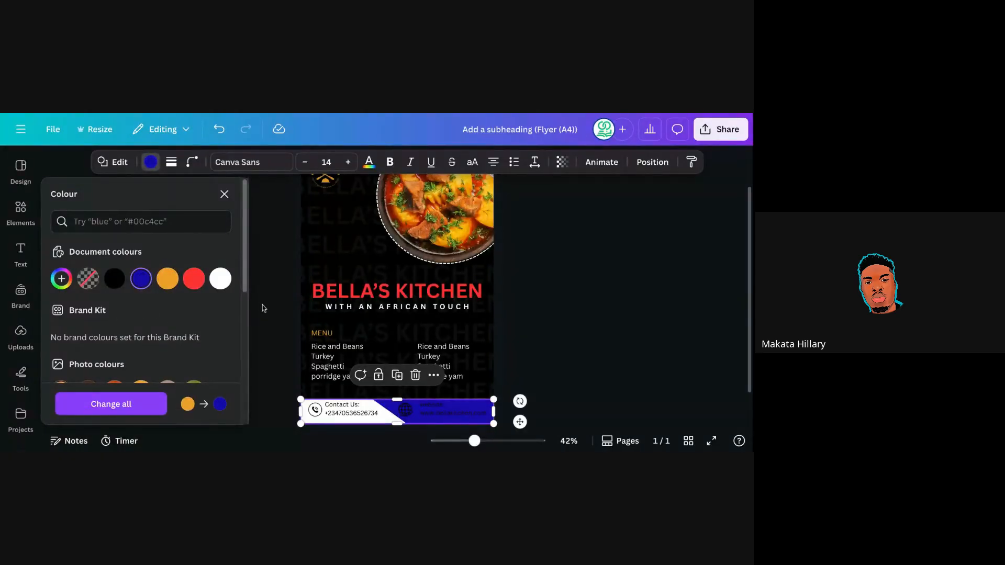
pyautogui.press('Escape')
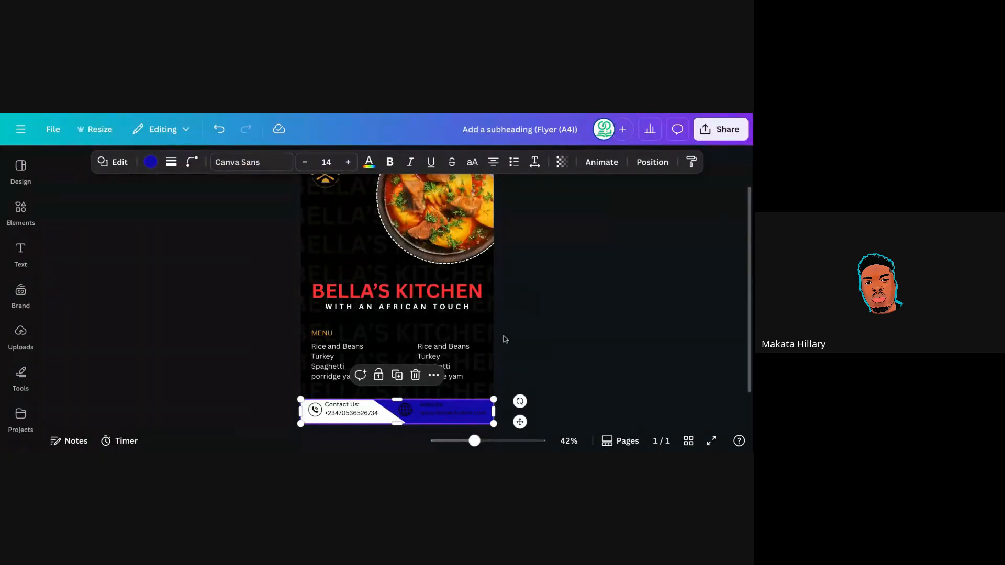
# Make the footer's website text white.
pyautogui.click(447, 416)
pyautogui.click(287, 163)
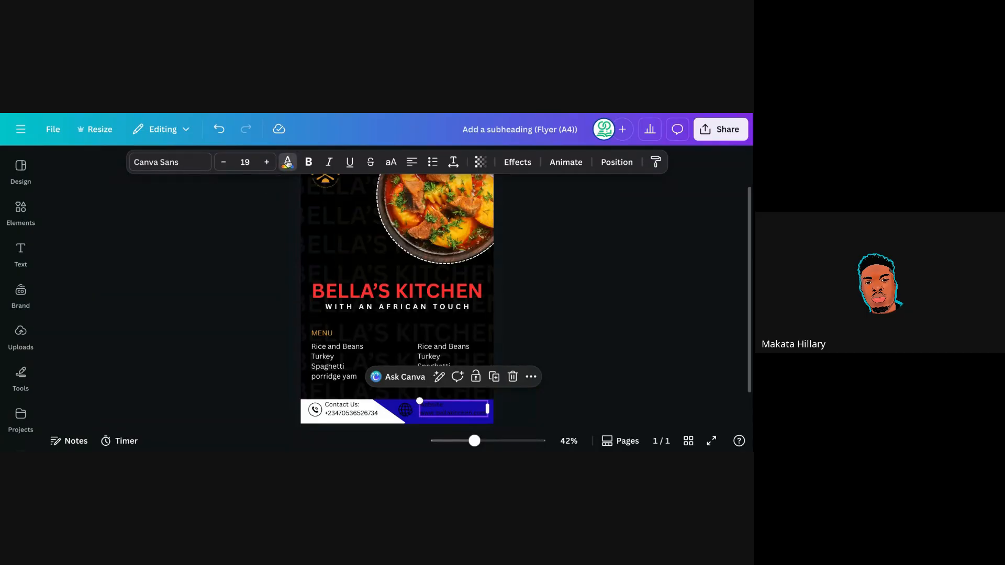
pyautogui.click(193, 278)
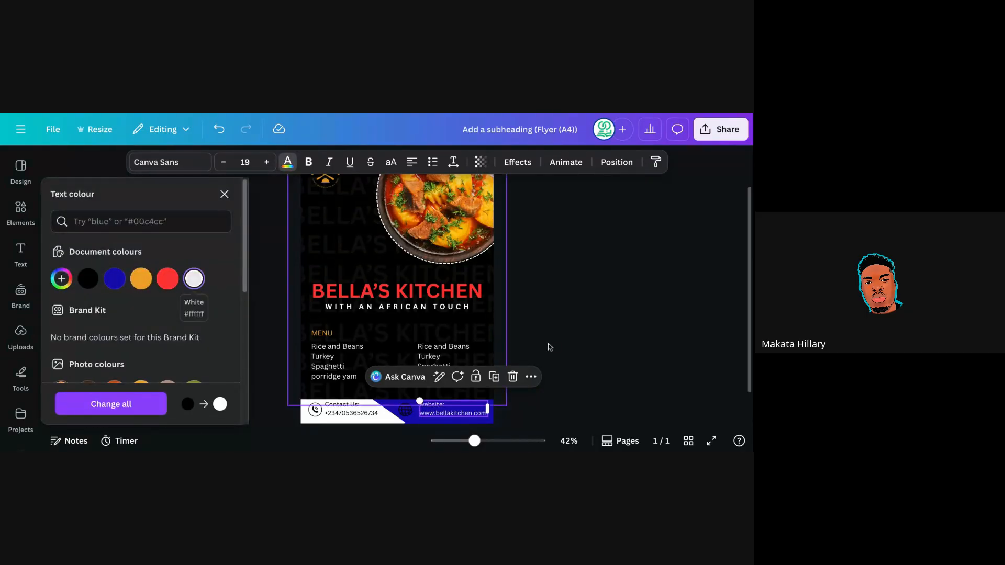
pyautogui.press('Escape')
pyautogui.click(527, 285)
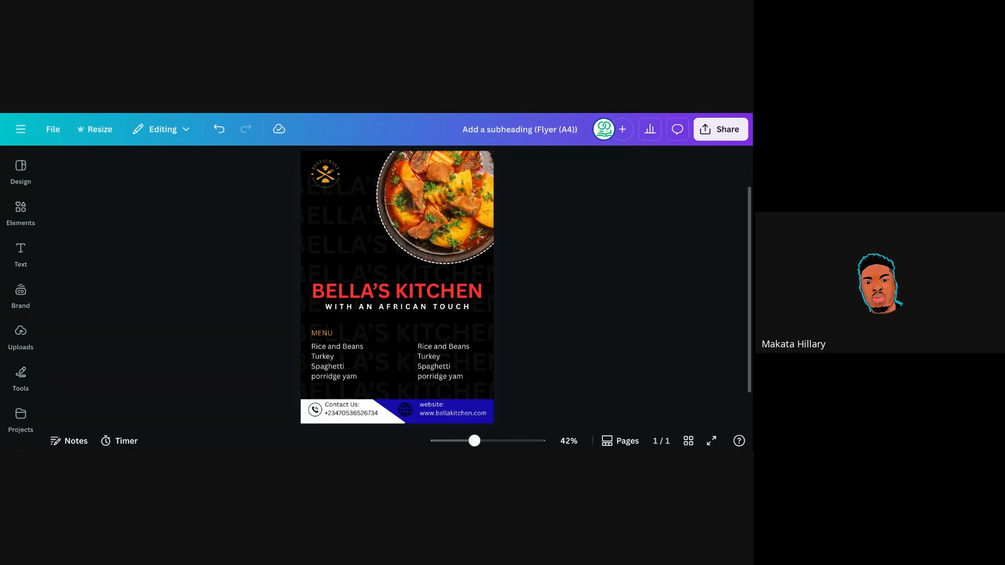
# Undo three times, restoring the orange footer and orange title.
pyautogui.click(219, 132)
pyautogui.click(220, 134)
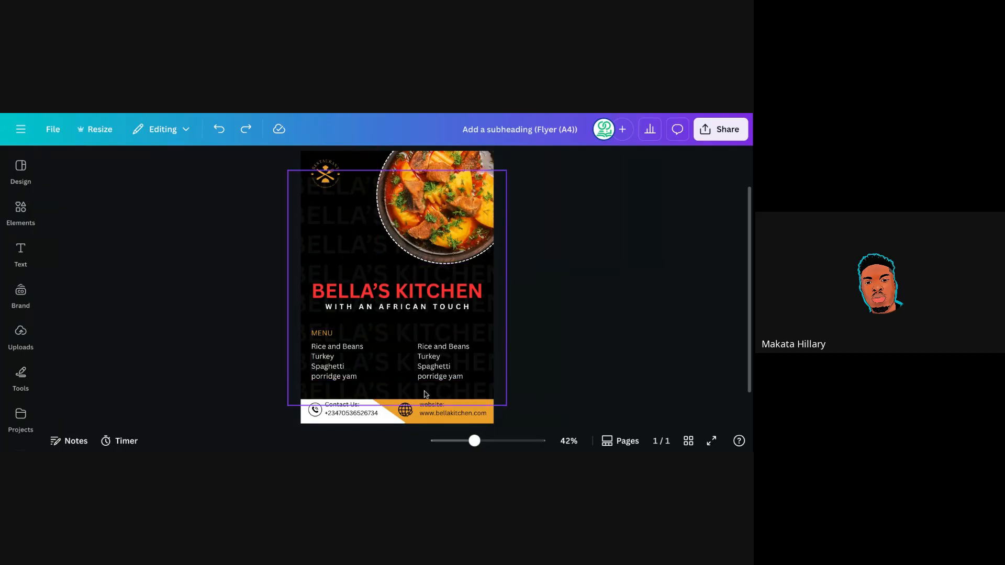
pyautogui.click(219, 130)
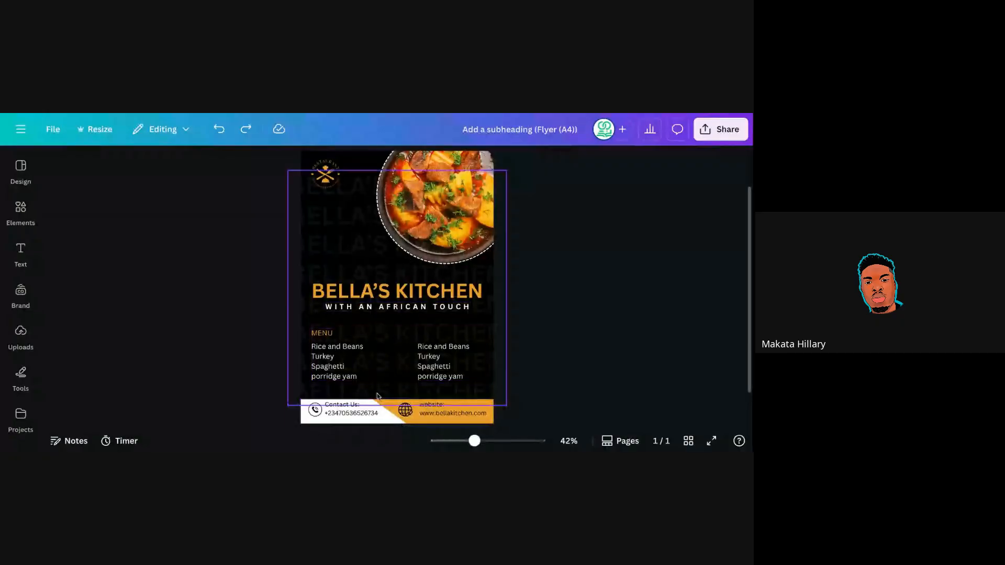
# Change both orange colours of the top-left crossed-utensils logo to green.
pyautogui.click(327, 178)
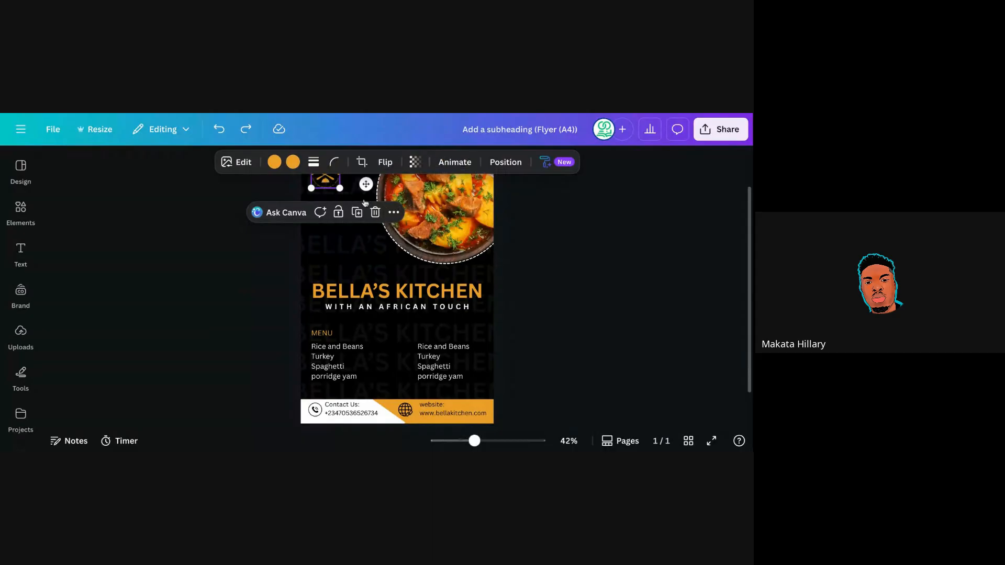
pyautogui.click(275, 162)
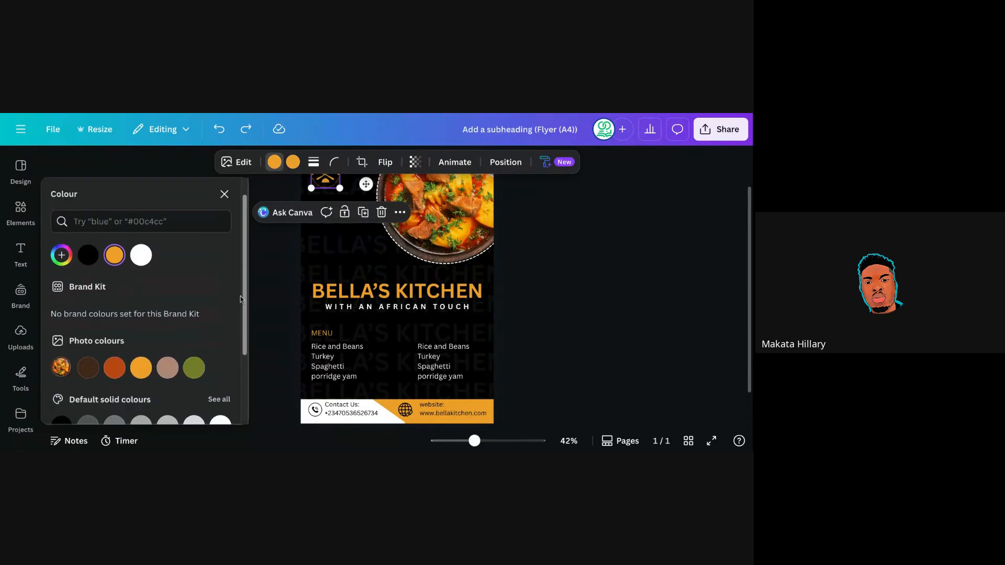
pyautogui.scroll(-3, 240, 299)
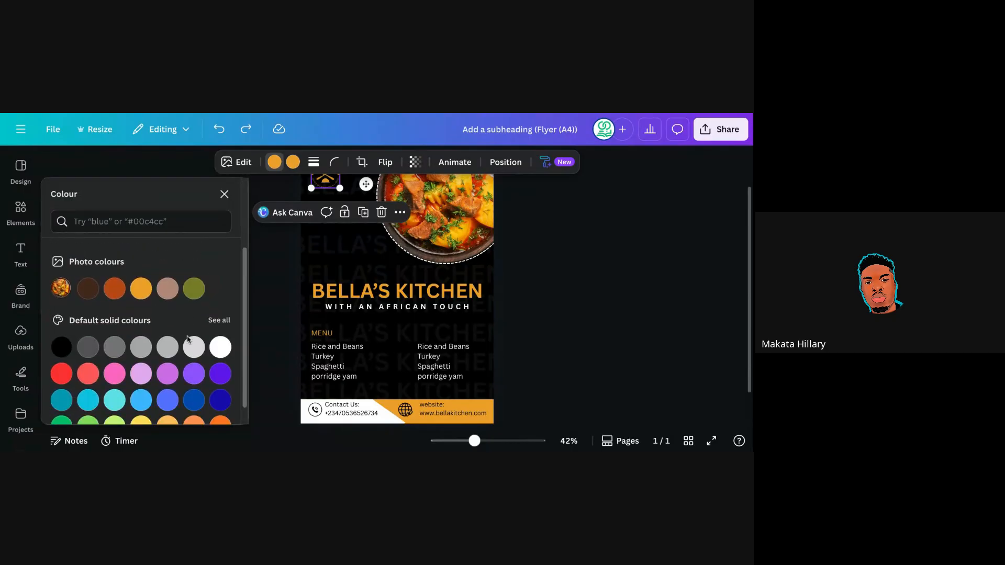
pyautogui.scroll(-1, 188, 339)
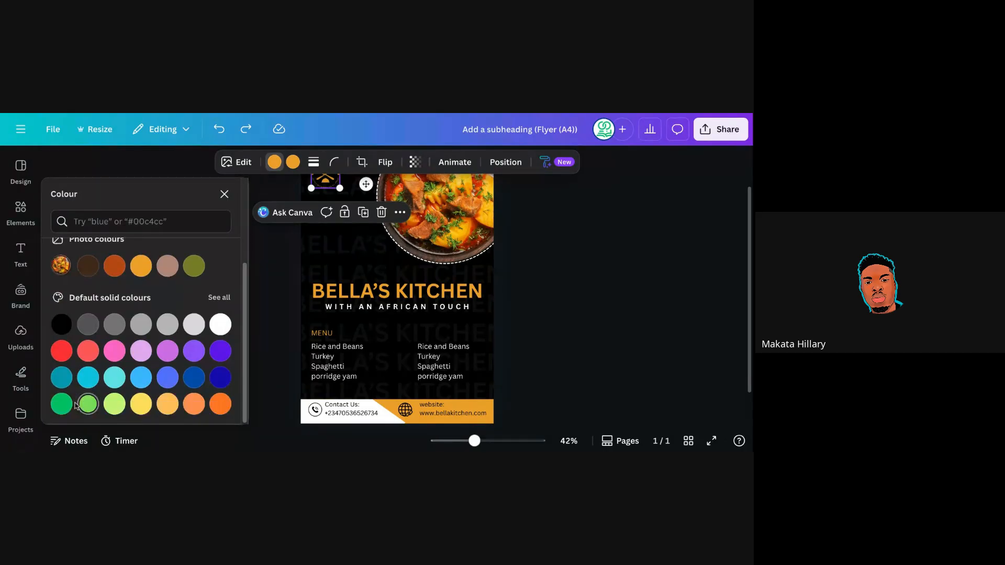
pyautogui.click(76, 405)
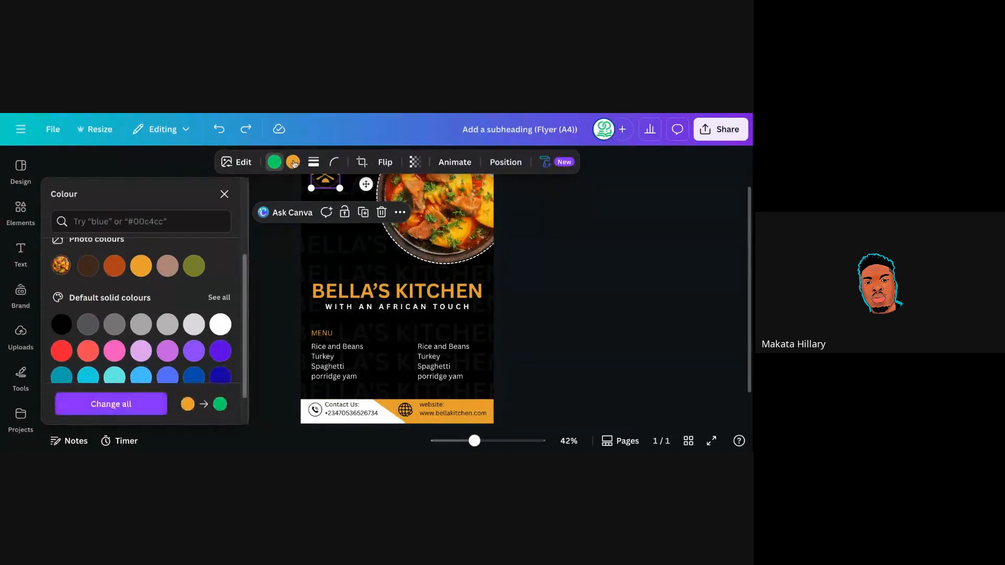
pyautogui.click(295, 163)
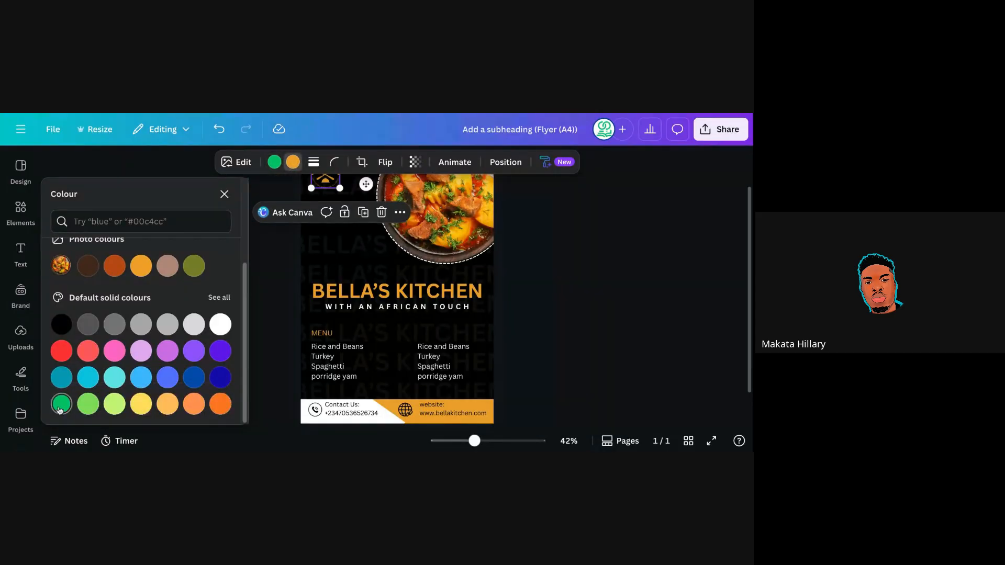
pyautogui.click(61, 404)
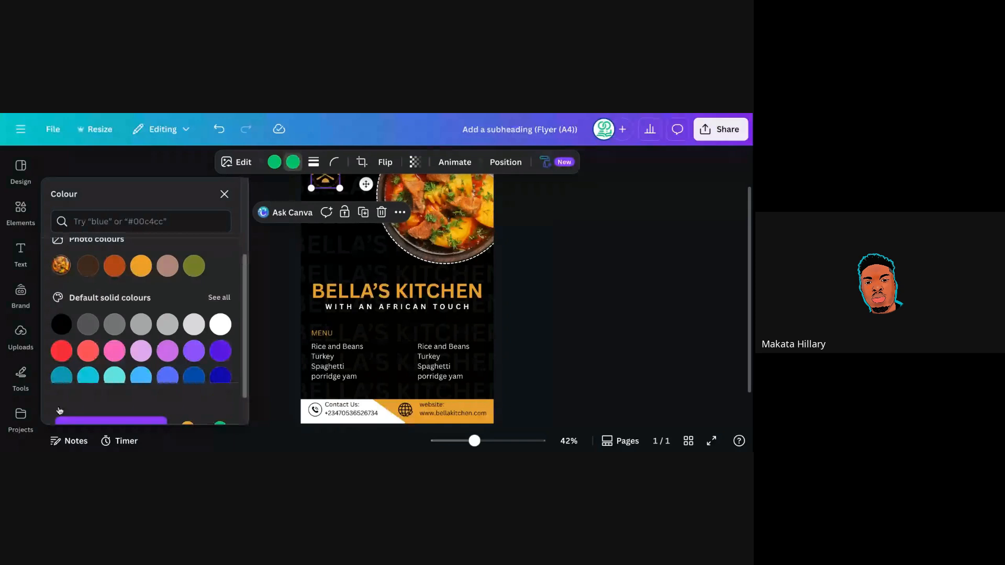
pyautogui.click(224, 194)
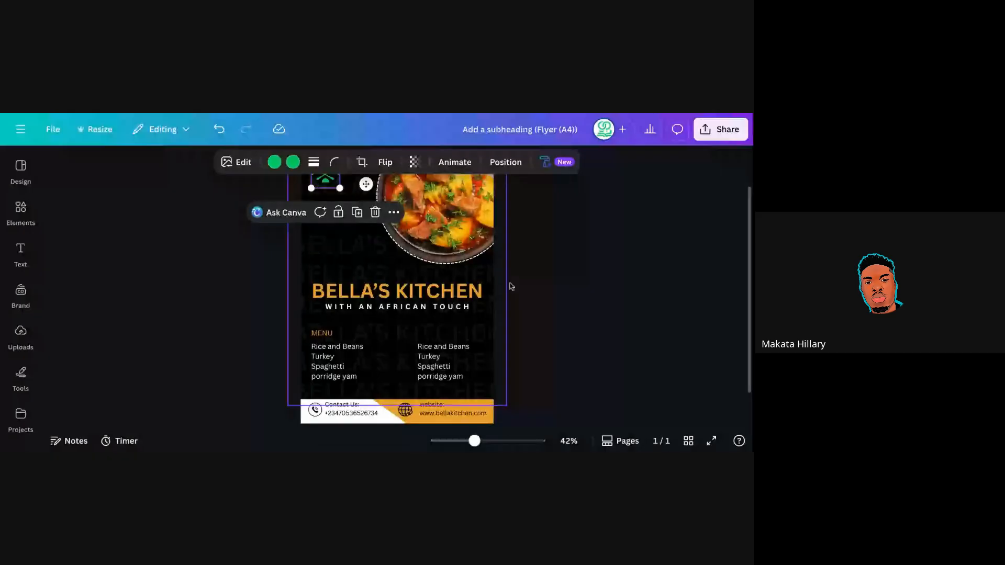
pyautogui.click(287, 187)
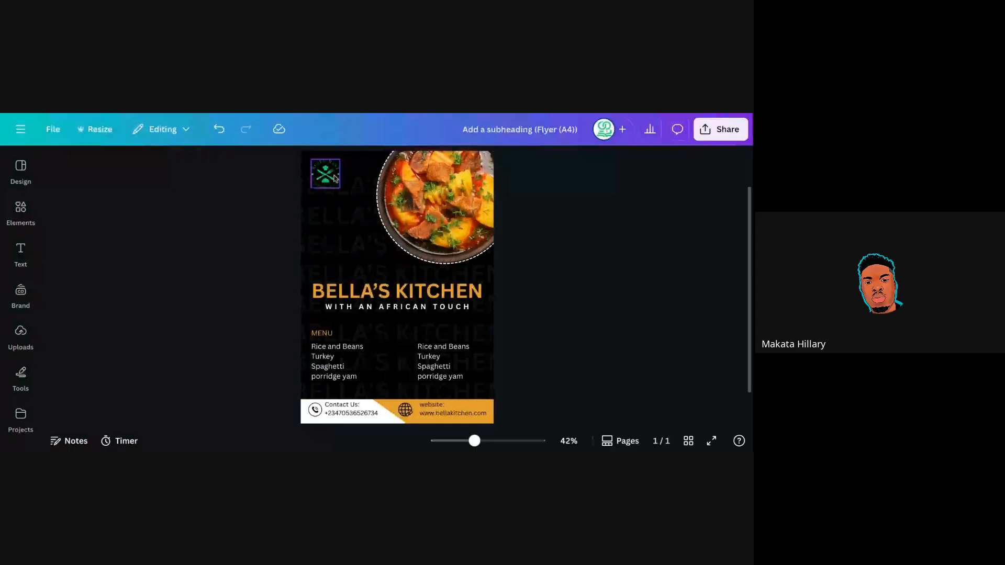
# Colour the BELLA'S KITCHEN title with the green document colour.
pyautogui.click(350, 291)
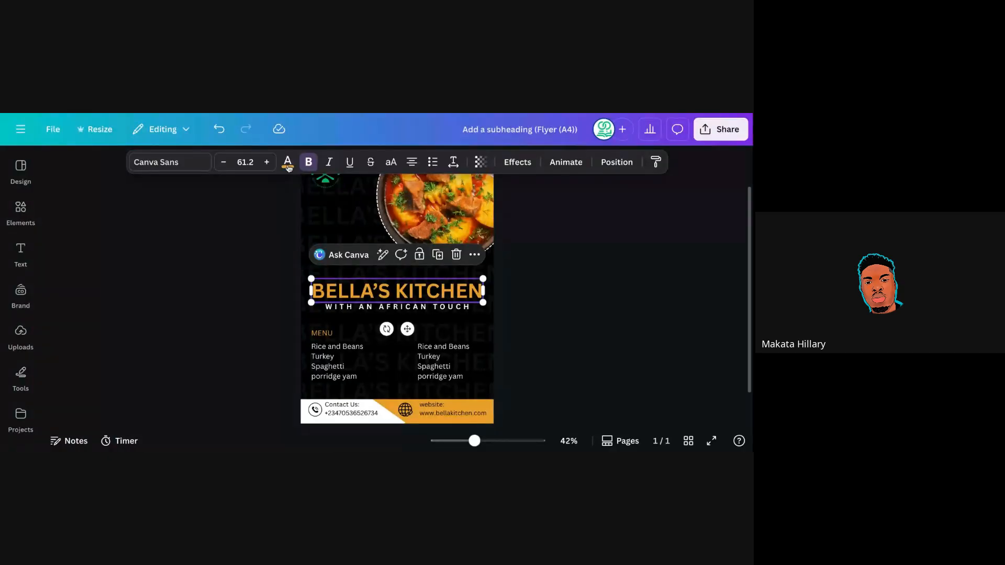
pyautogui.click(288, 164)
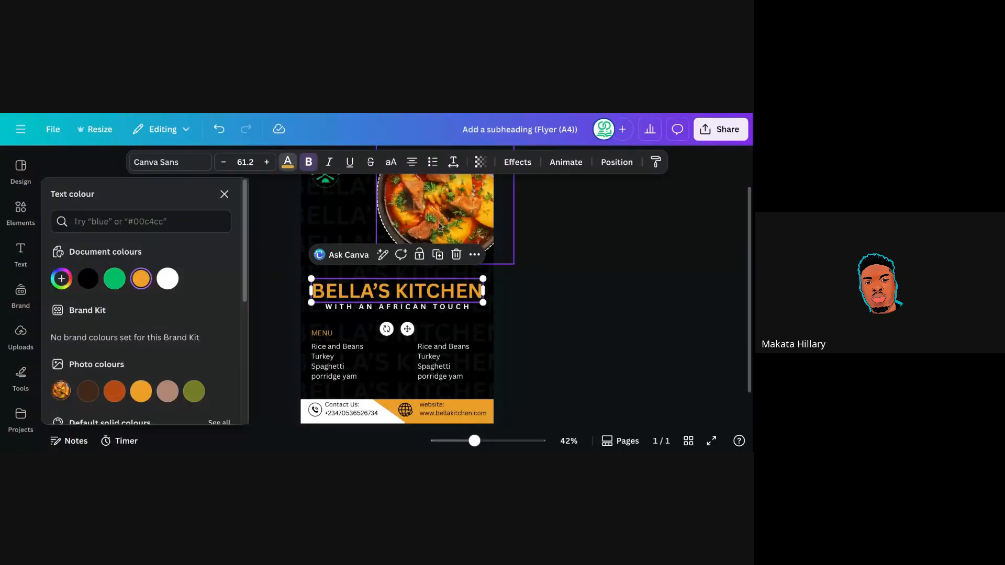
pyautogui.click(111, 284)
# Ungroup the menu text and make the MENU label the same green.
pyautogui.click(323, 337)
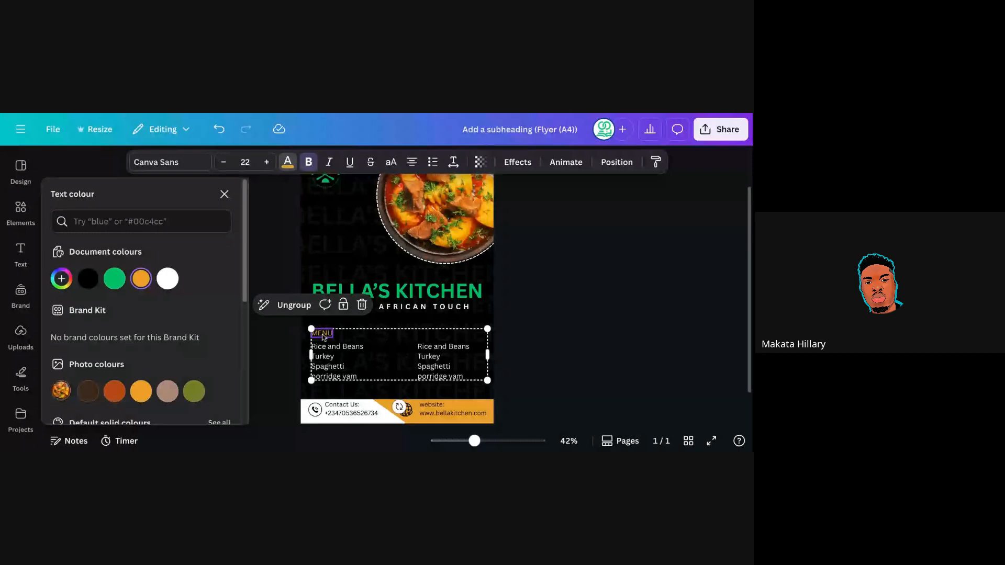
pyautogui.hotkey('ctrl', 'shift', 'g')
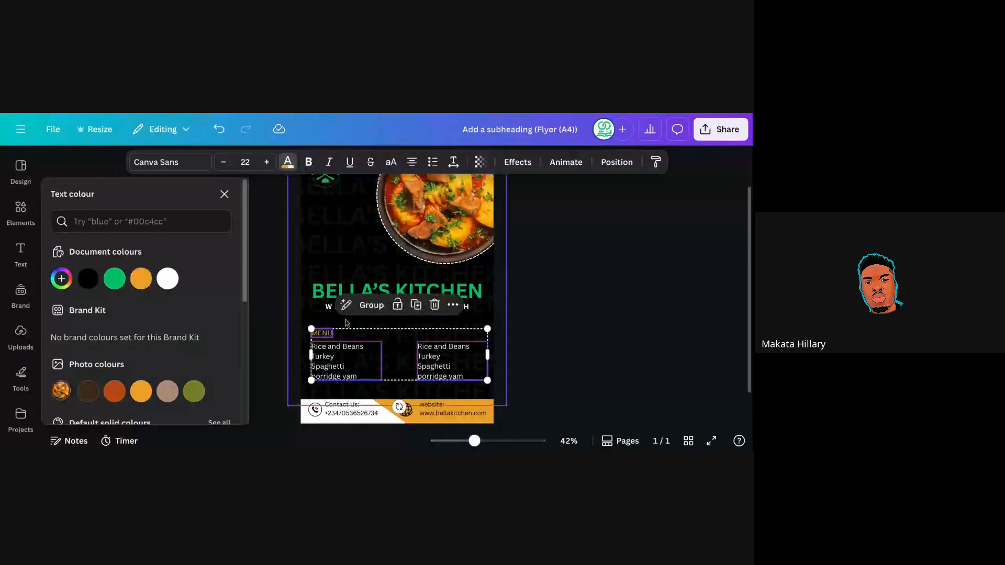
pyautogui.press('Escape')
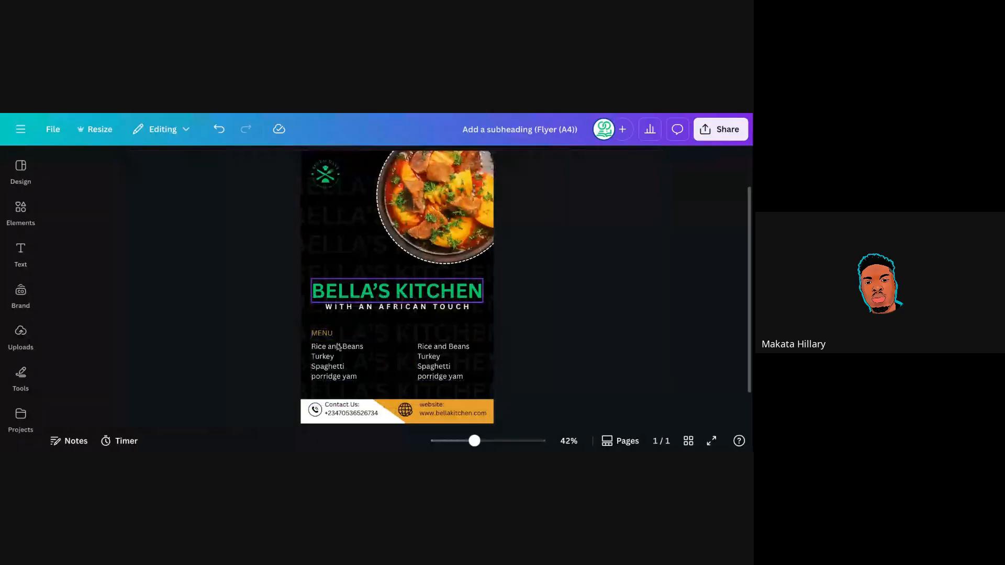
pyautogui.click(321, 333)
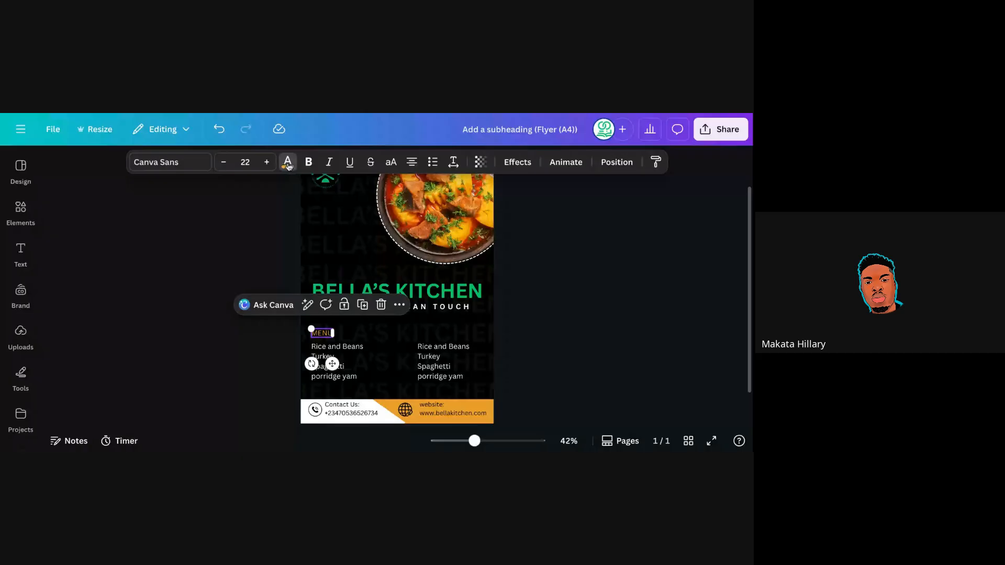
pyautogui.click(288, 163)
pyautogui.click(120, 278)
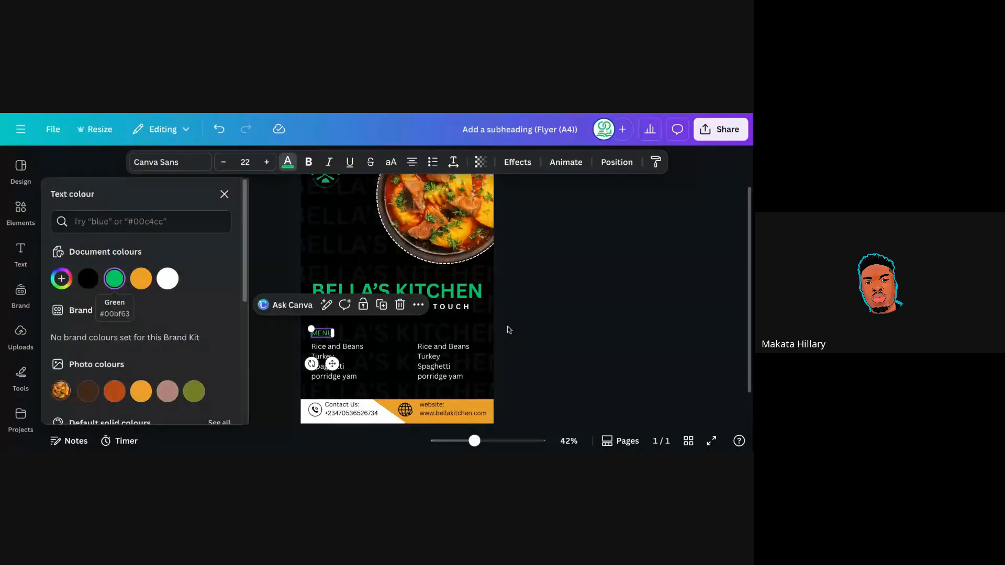
pyautogui.click(509, 330)
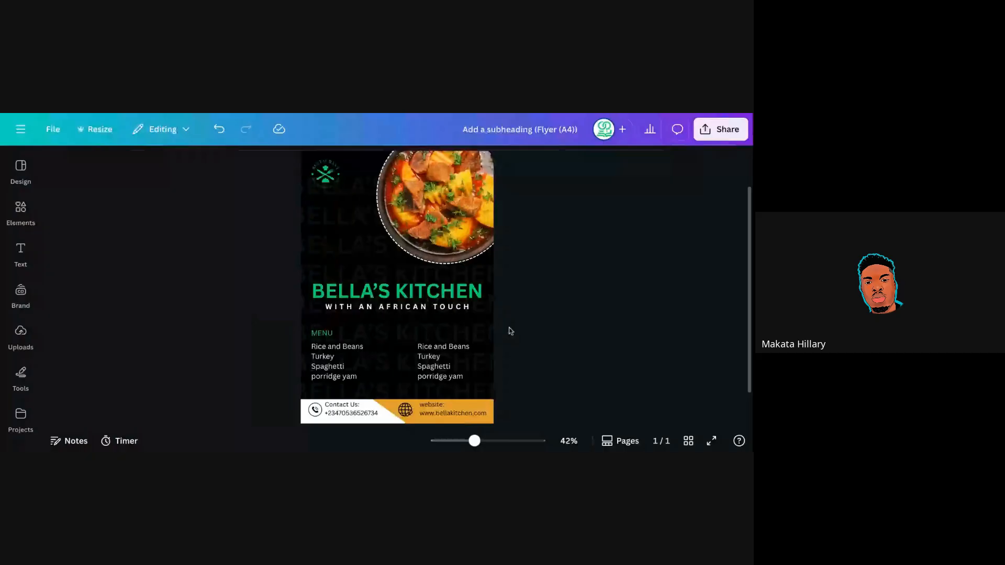
# Fill the footer band behind the website details with the green document colour.
pyautogui.hotkey('ctrl', 'a')
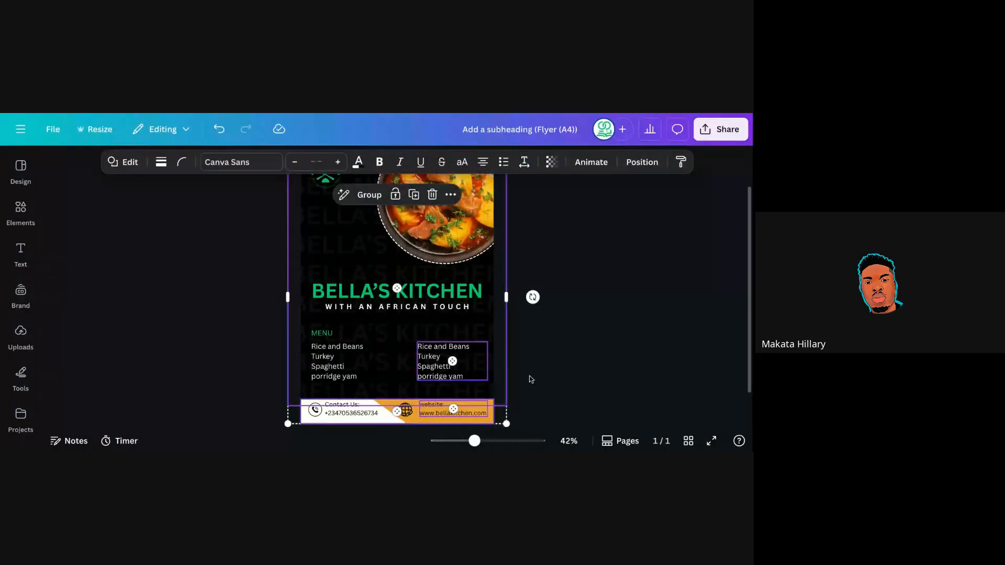
pyautogui.click(532, 379)
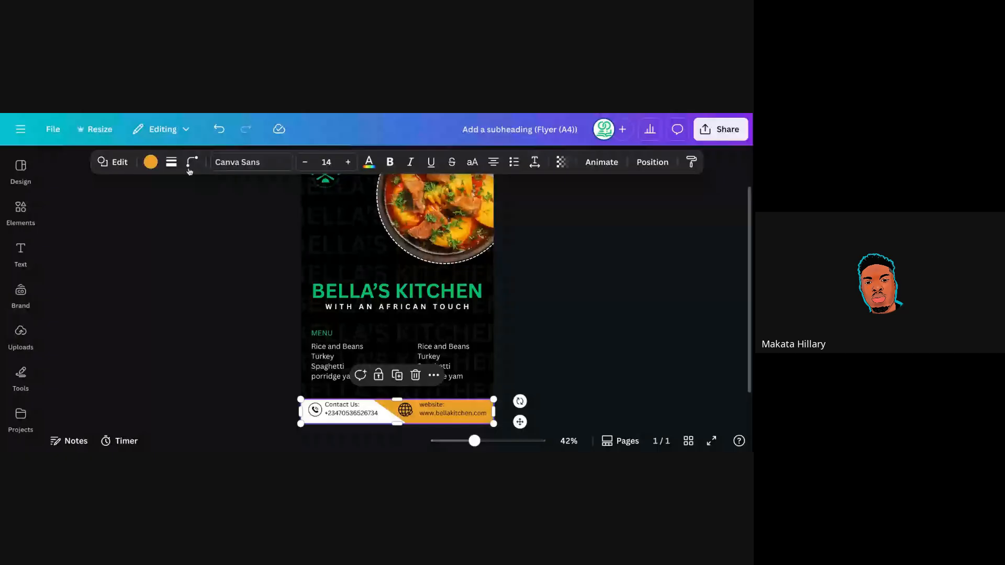
pyautogui.click(151, 162)
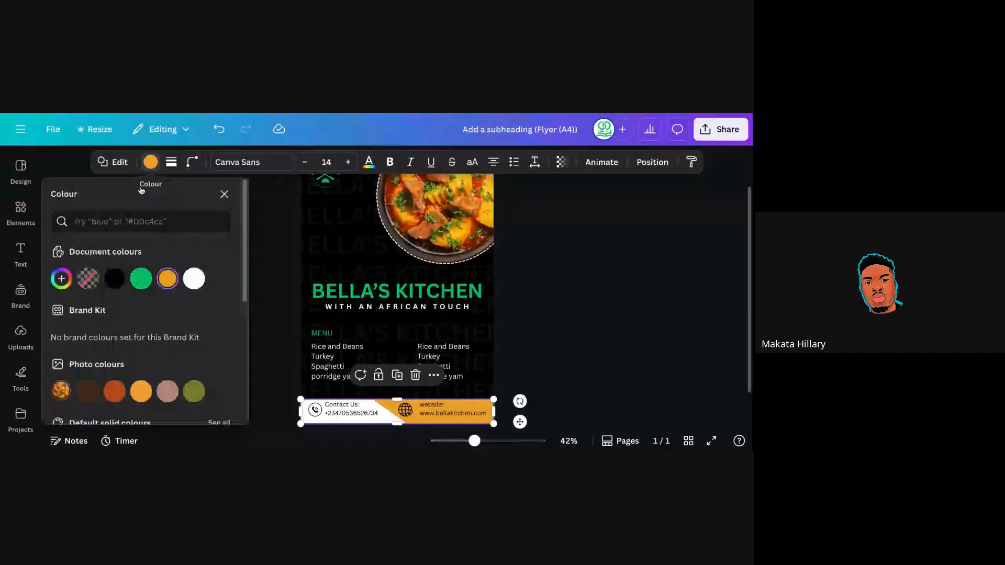
pyautogui.click(141, 279)
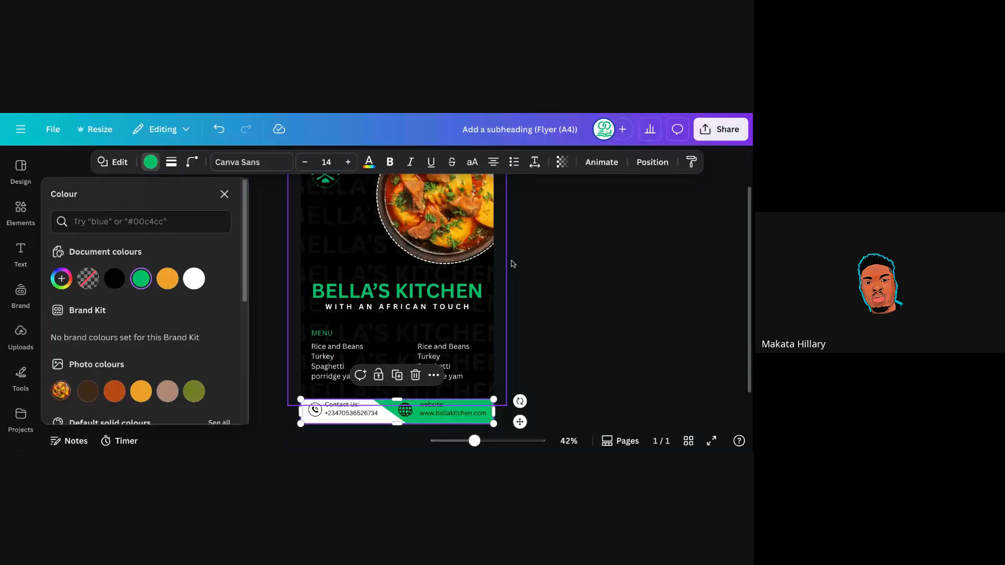
pyautogui.press('Escape')
pyautogui.click(540, 262)
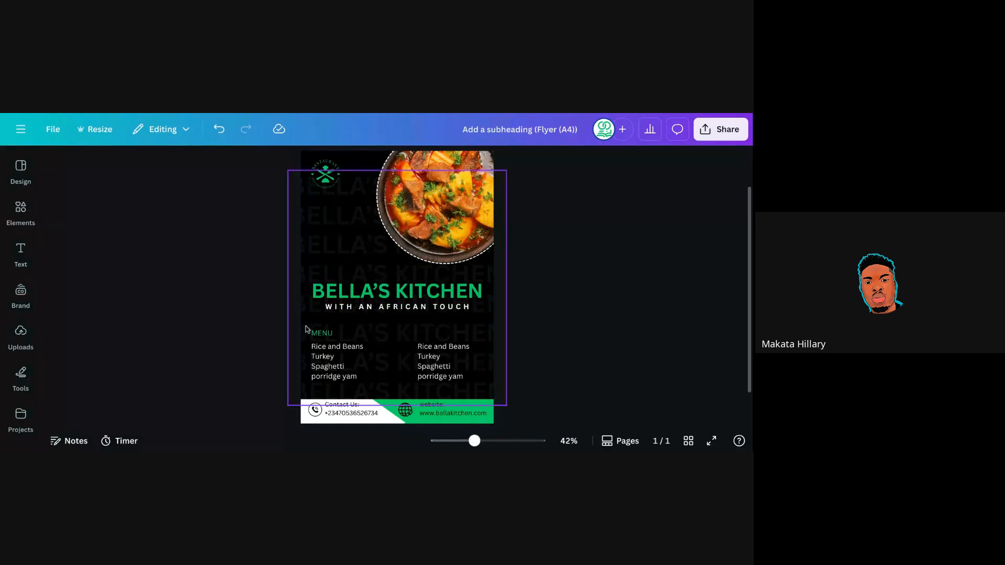
# Set the round food photo's dashed border stroke to the green document colour.
pyautogui.click(461, 216)
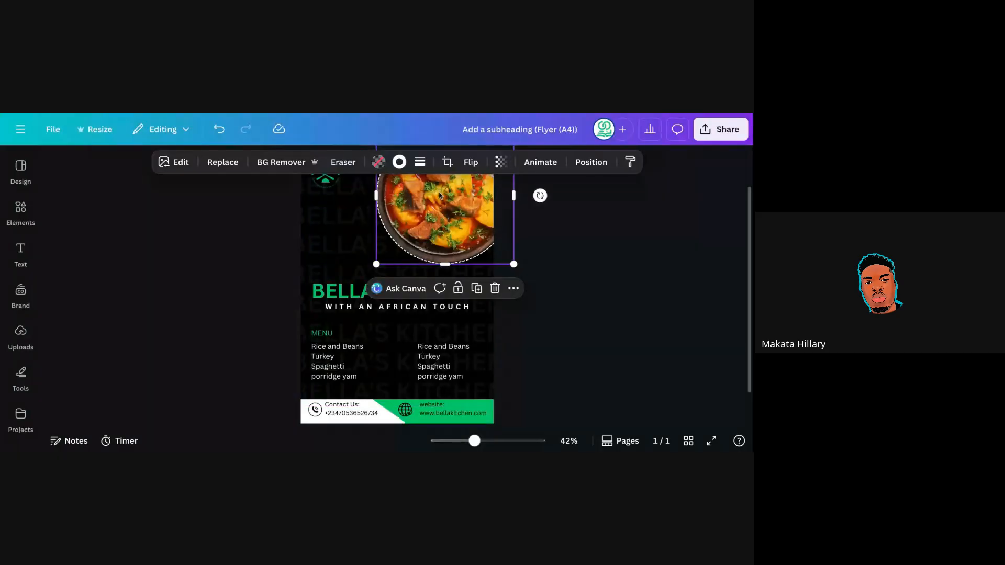
pyautogui.click(512, 272)
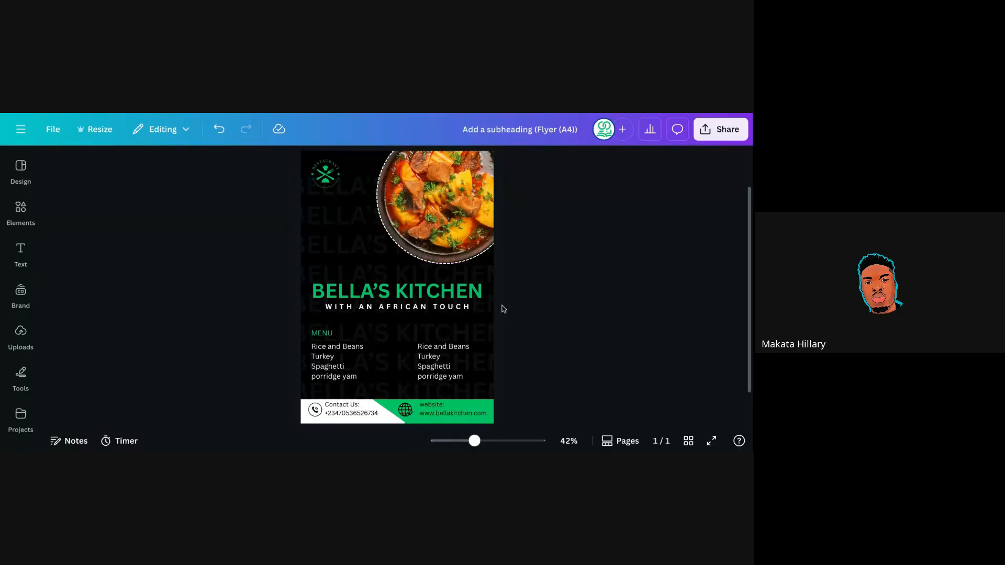
pyautogui.click(387, 243)
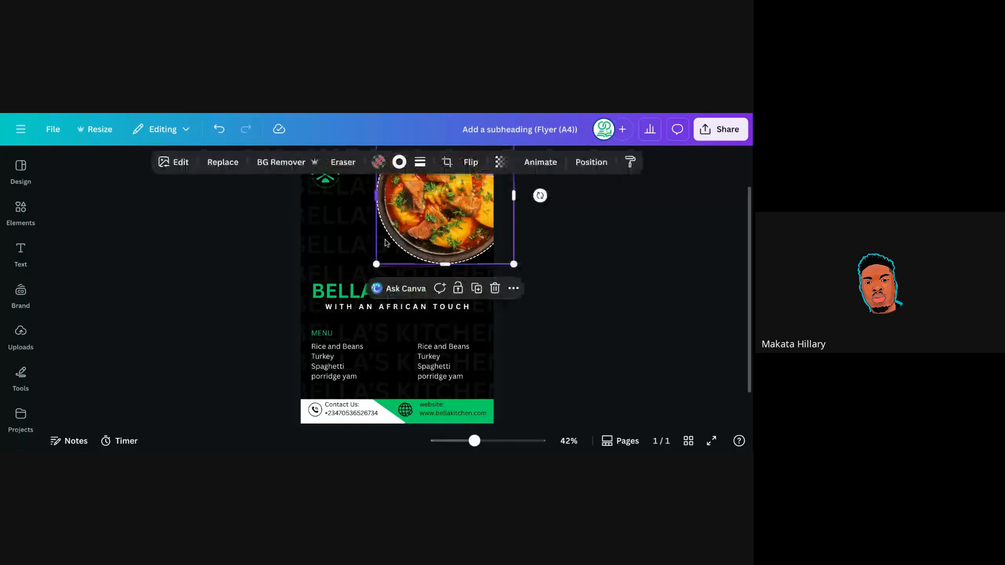
pyautogui.click(420, 164)
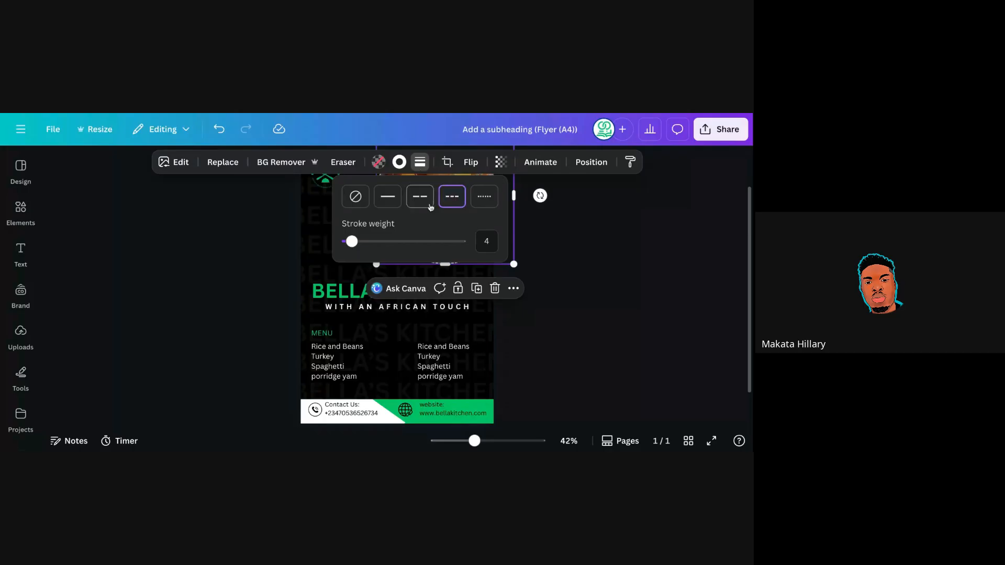
pyautogui.click(399, 162)
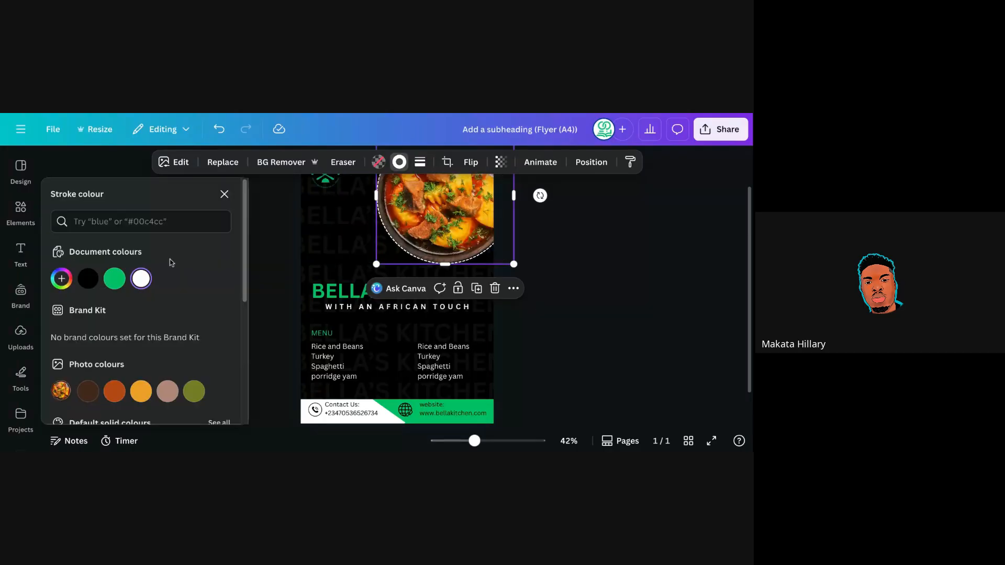
pyautogui.click(115, 278)
pyautogui.click(258, 276)
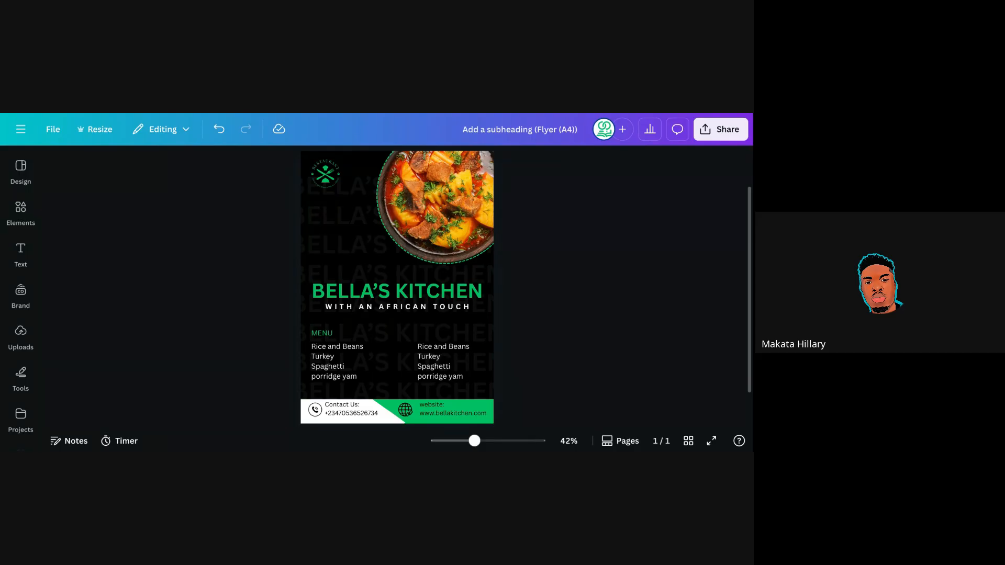
# Change the Google search to 'restaurants flyer design', declining the precise-location request.
pyautogui.hotkey('alt', 'Tab')
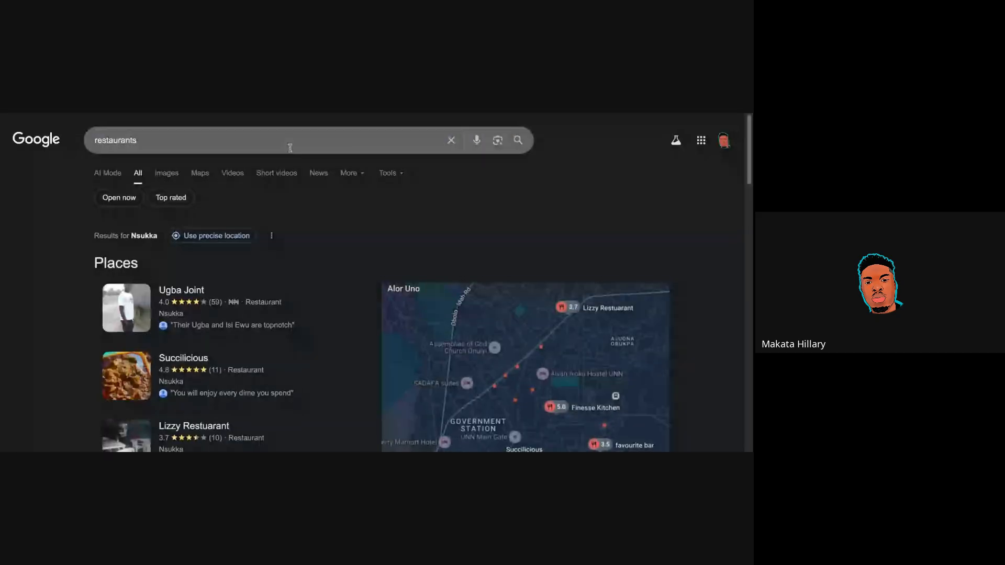
pyautogui.click(291, 144)
pyautogui.write('fly')
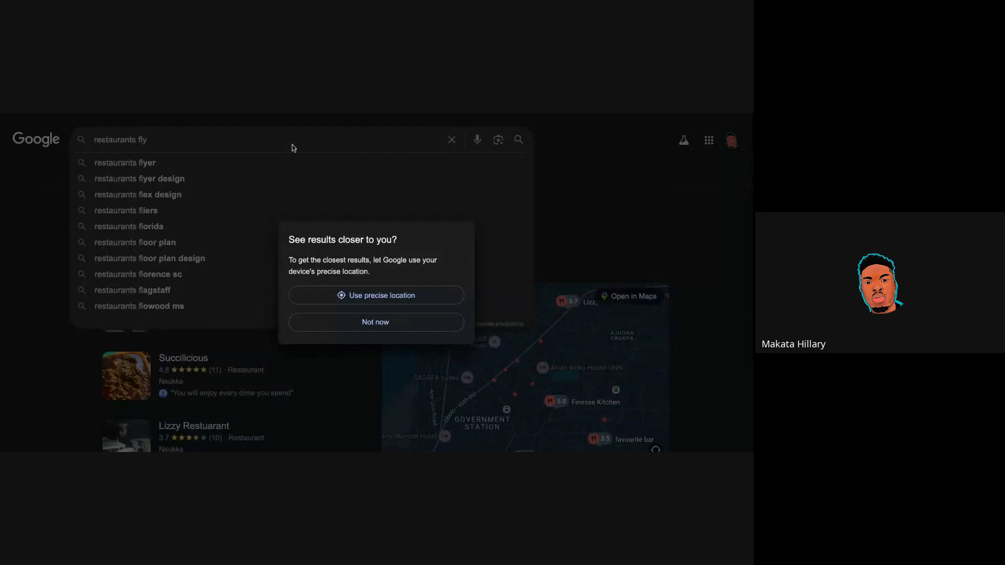
pyautogui.click(381, 328)
pyautogui.click(228, 141)
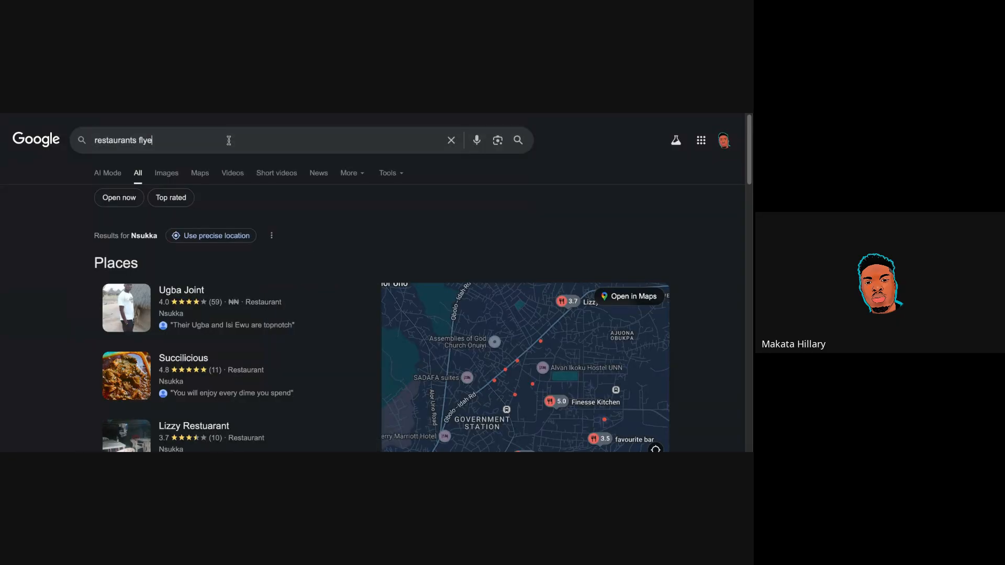
pyautogui.write('er')
pyautogui.press('Return')
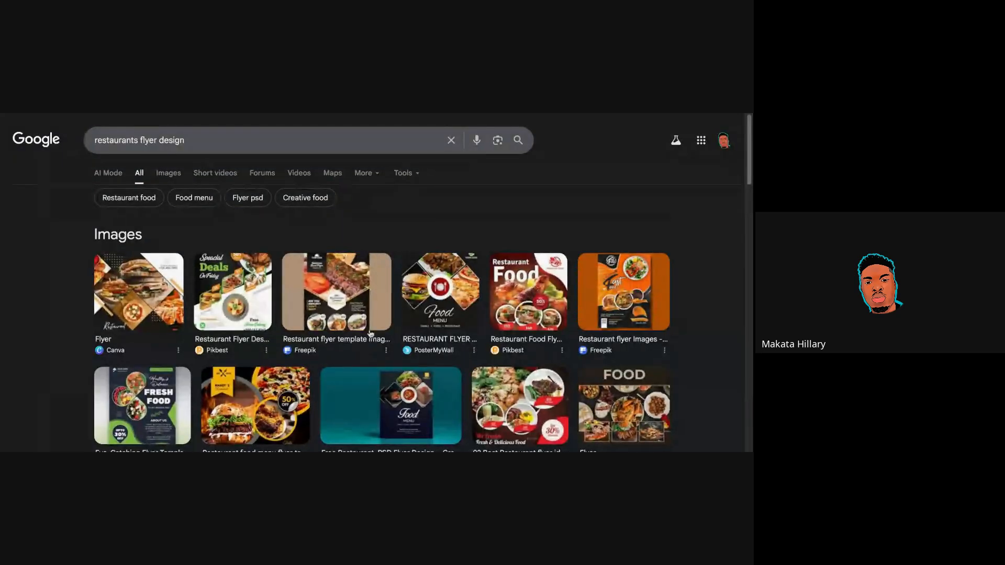
# Show the image results for restaurant flyer designs.
pyautogui.scroll(-5, 370, 333)
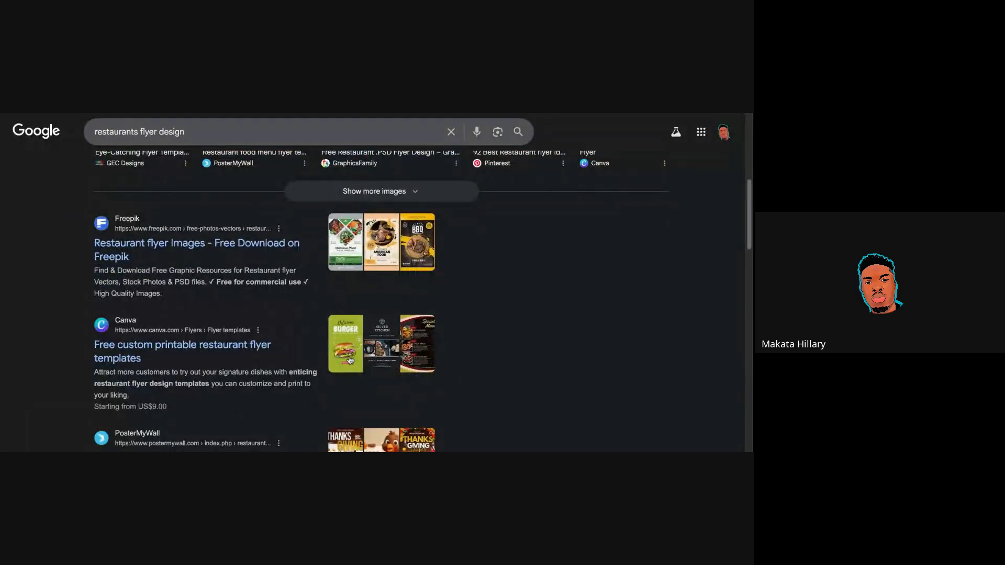
pyautogui.scroll(5, 292, 203)
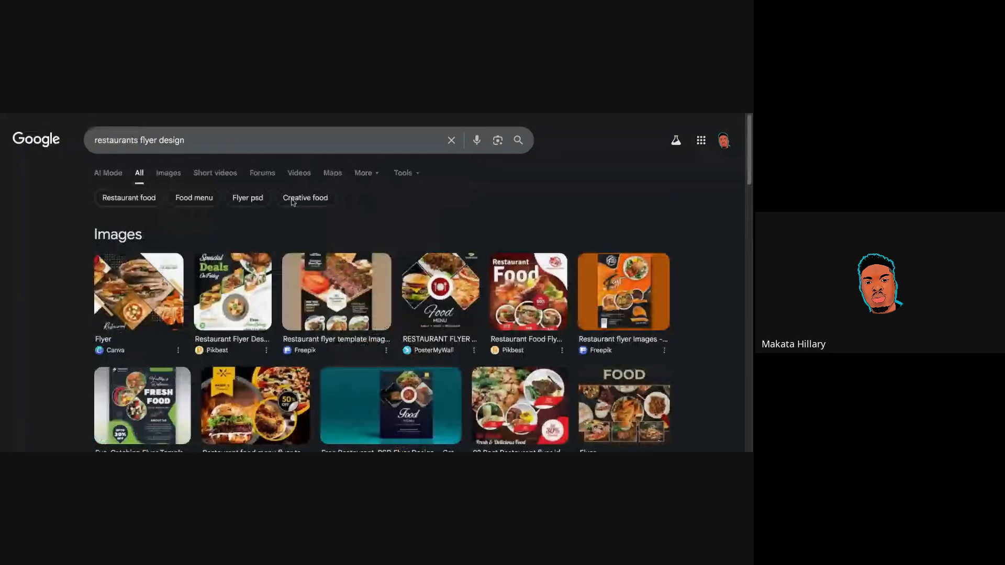
pyautogui.click(168, 172)
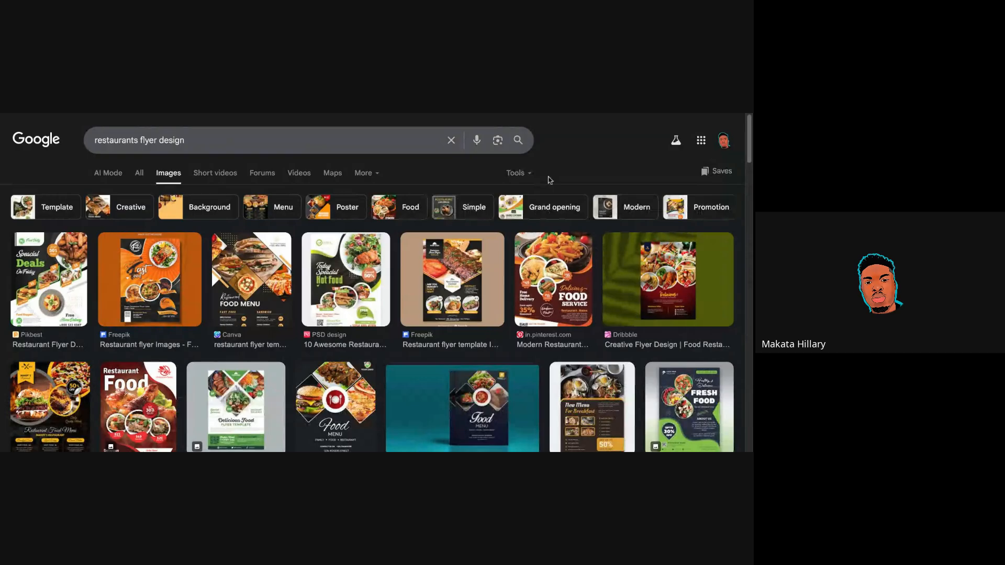
# Open the Hot Food flyer image result and scroll through the templates article.
pyautogui.click(345, 279)
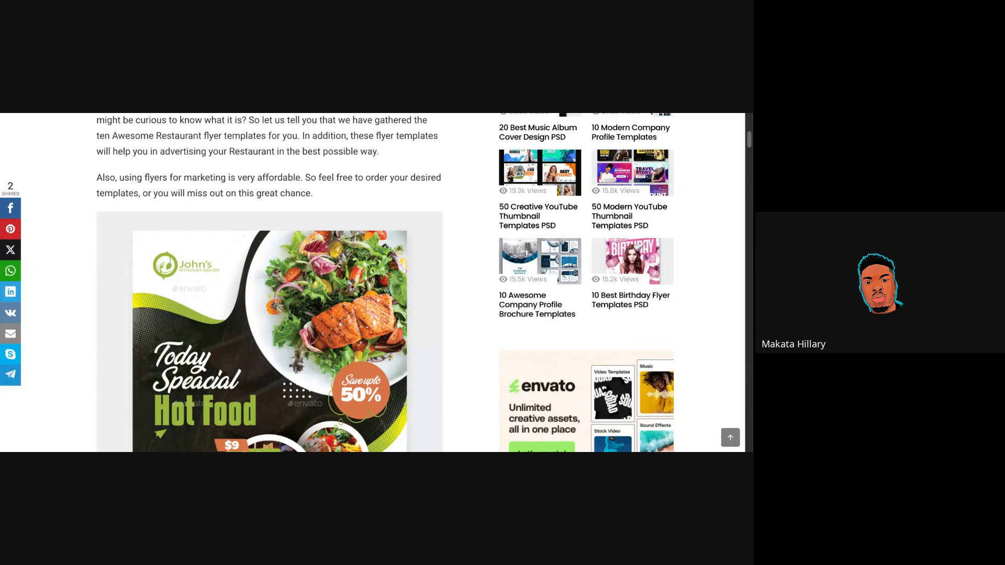
pyautogui.scroll(-2, 385, 283)
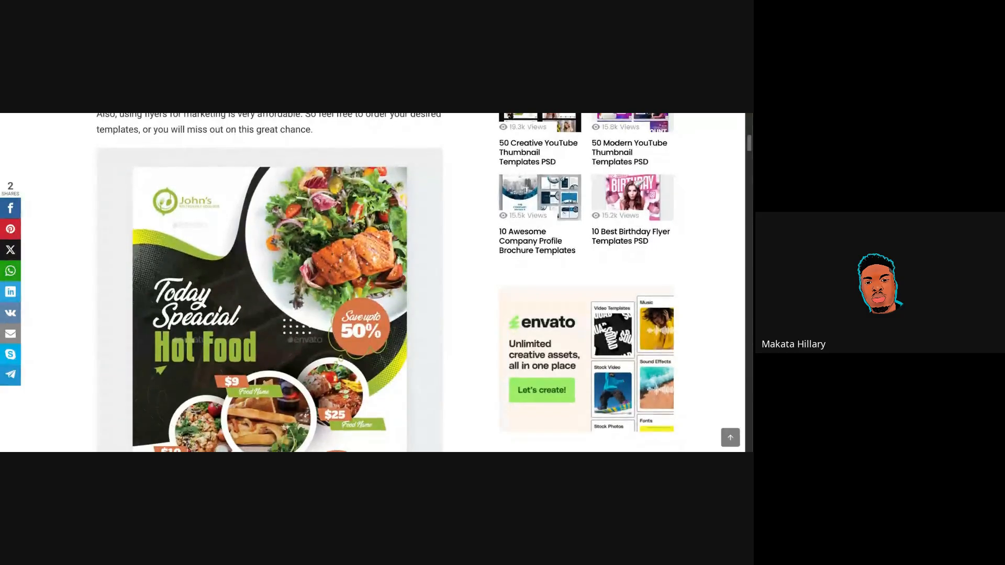
pyautogui.scroll(-1, 386, 283)
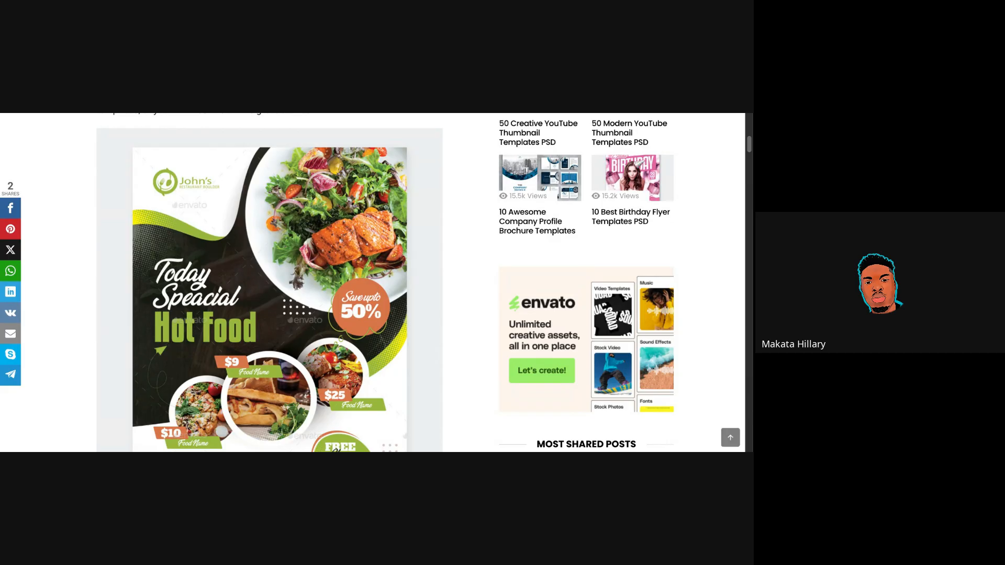
pyautogui.scroll(-1, 385, 283)
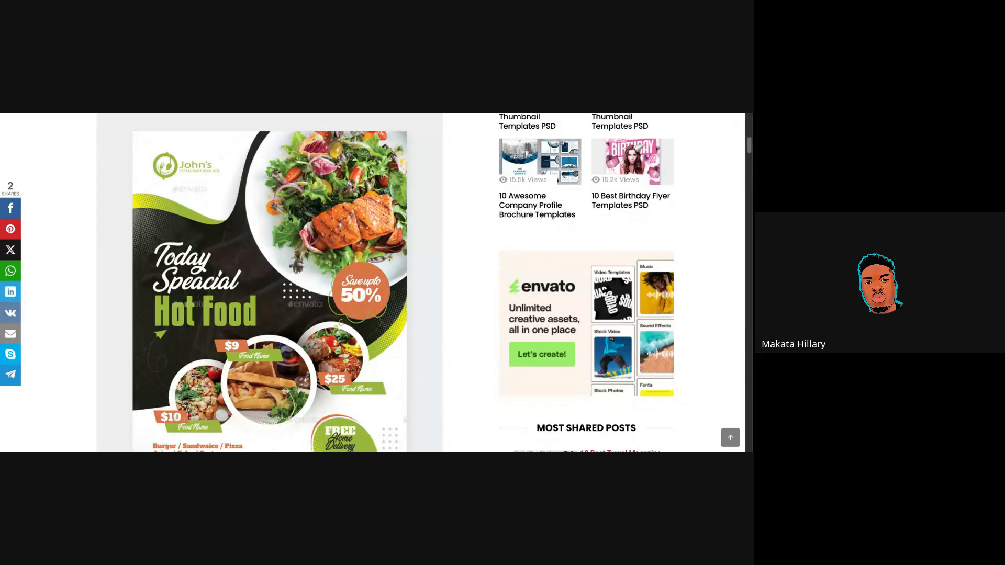
pyautogui.scroll(-1, 385, 283)
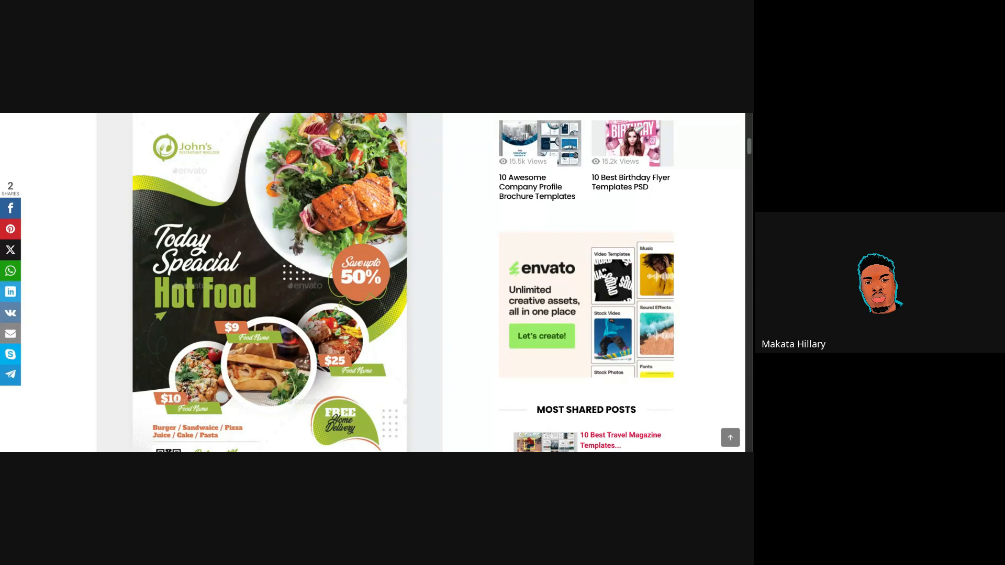
pyautogui.scroll(5, 385, 283)
pyautogui.scroll(-9, 384, 282)
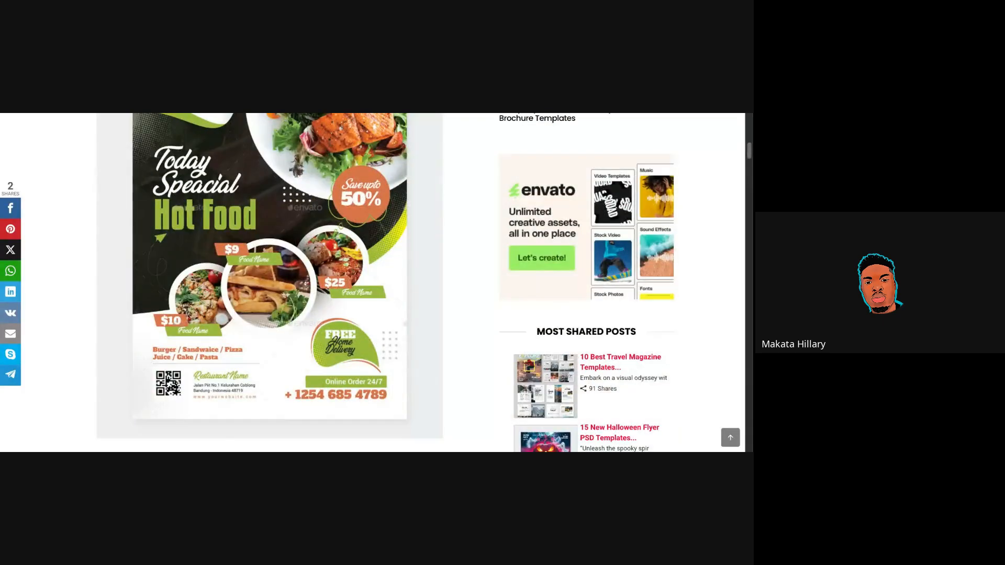
pyautogui.scroll(3, 385, 283)
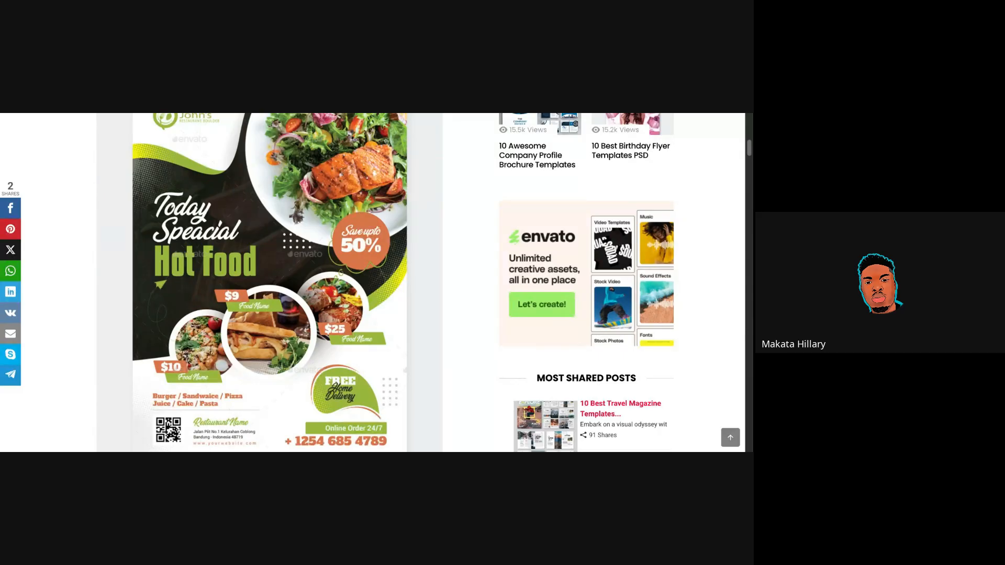
pyautogui.scroll(-1, 377, 283)
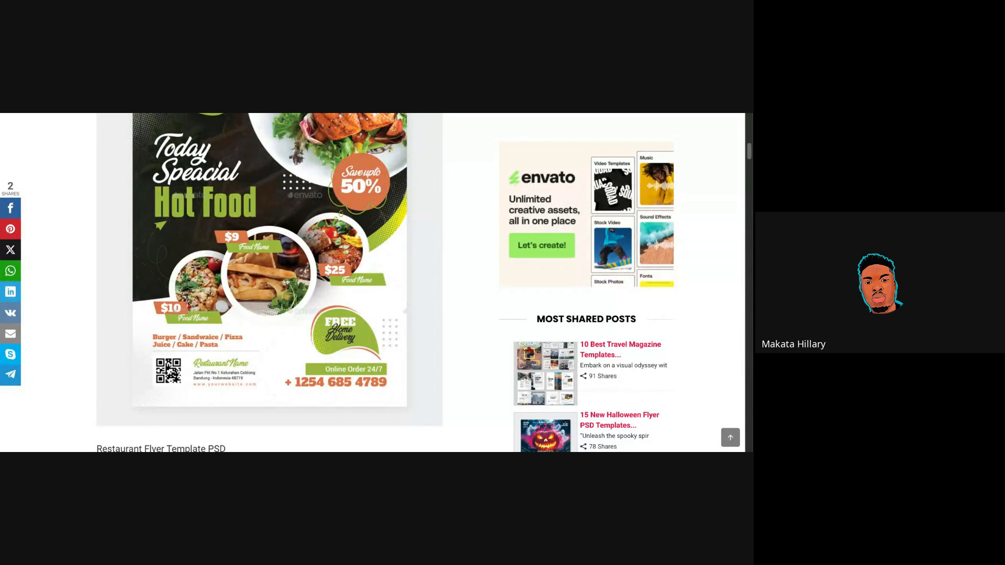
pyautogui.scroll(2, 385, 283)
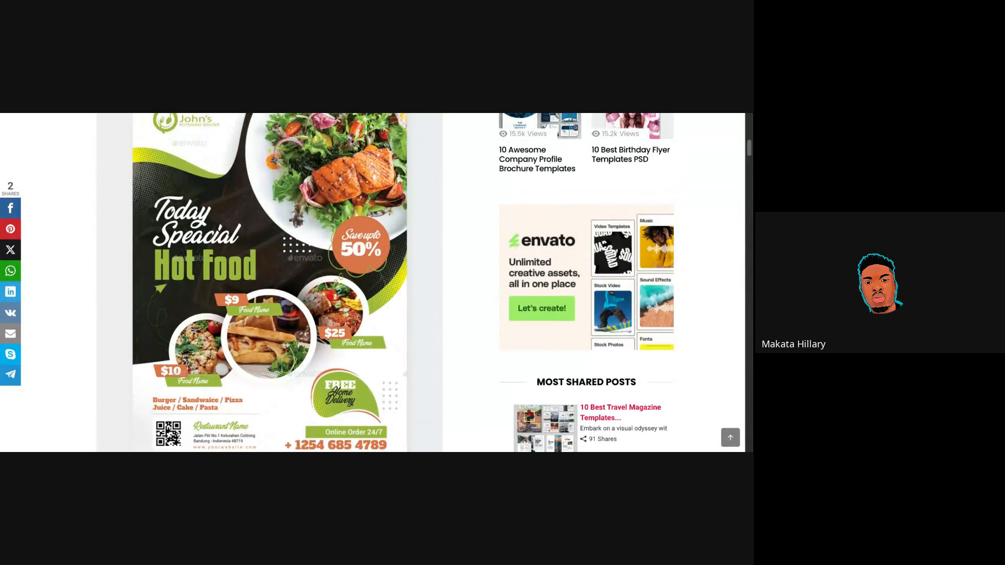
pyautogui.scroll(1, 385, 282)
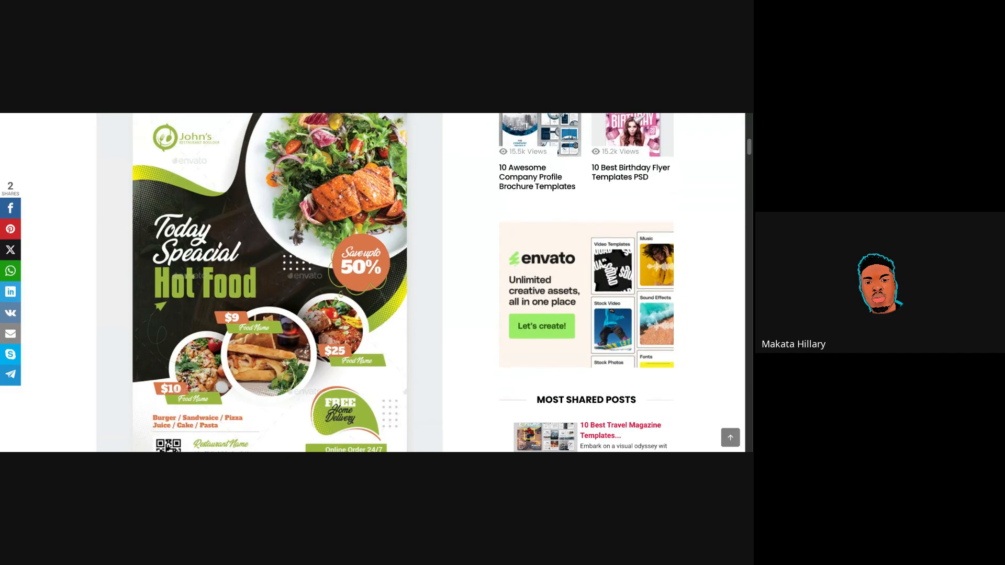
pyautogui.scroll(1, 385, 283)
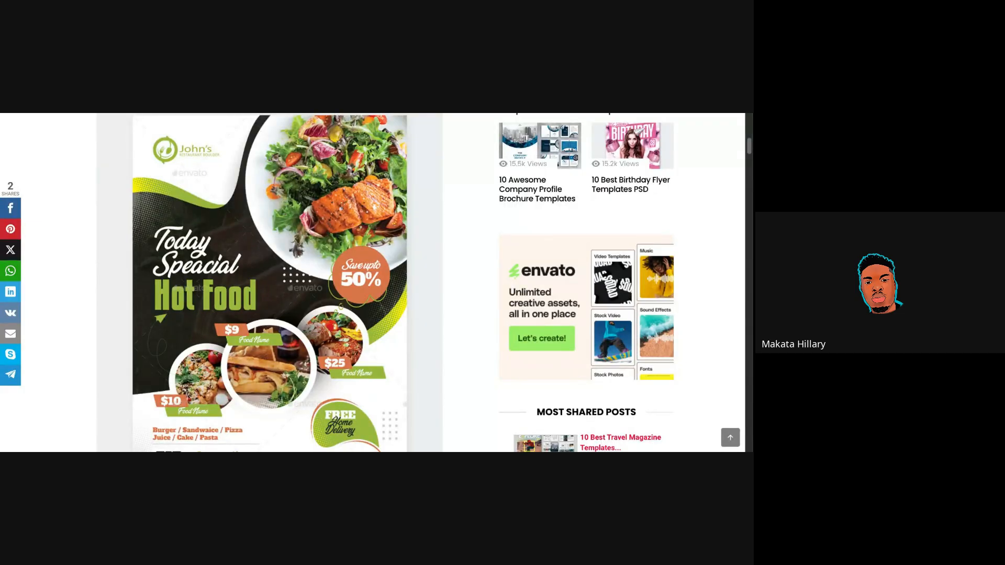
# Finish reviewing the article's food flyer example and return to the Bella's Kitchen design.
pyautogui.scroll(5, 376, 283)
pyautogui.scroll(-7, 377, 282)
pyautogui.scroll(1, 377, 283)
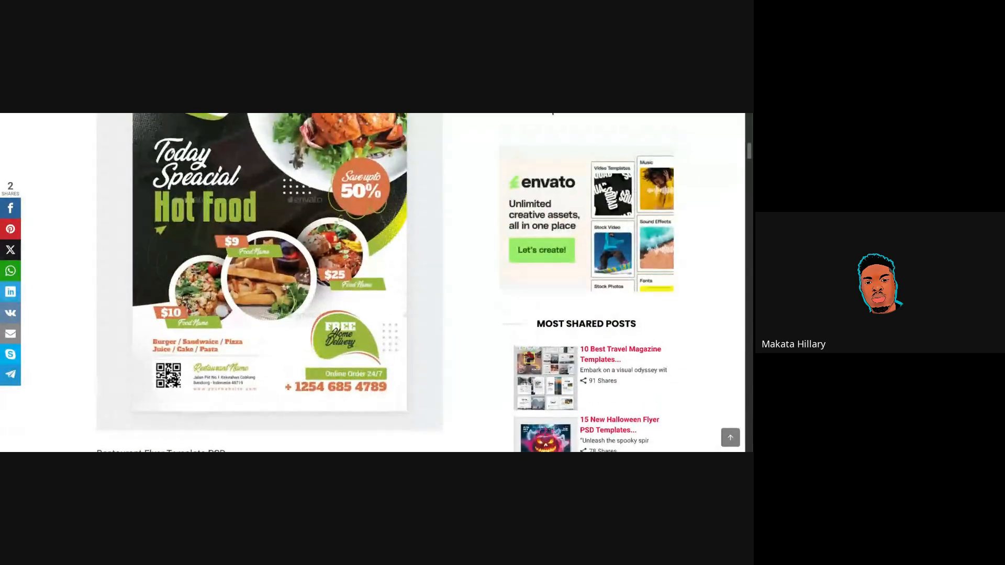
pyautogui.scroll(3, 377, 283)
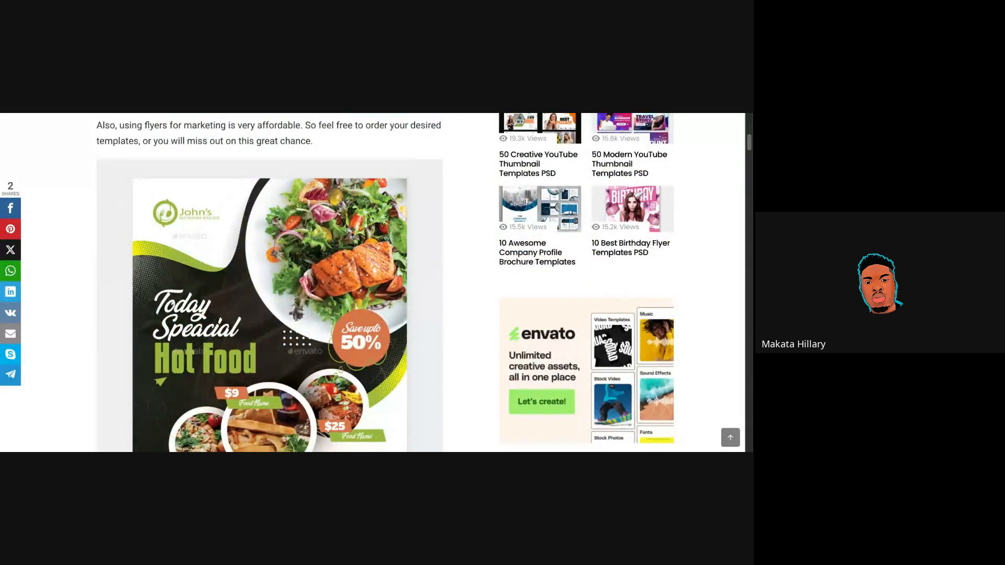
pyautogui.scroll(-8, 376, 283)
pyautogui.scroll(-2, 377, 282)
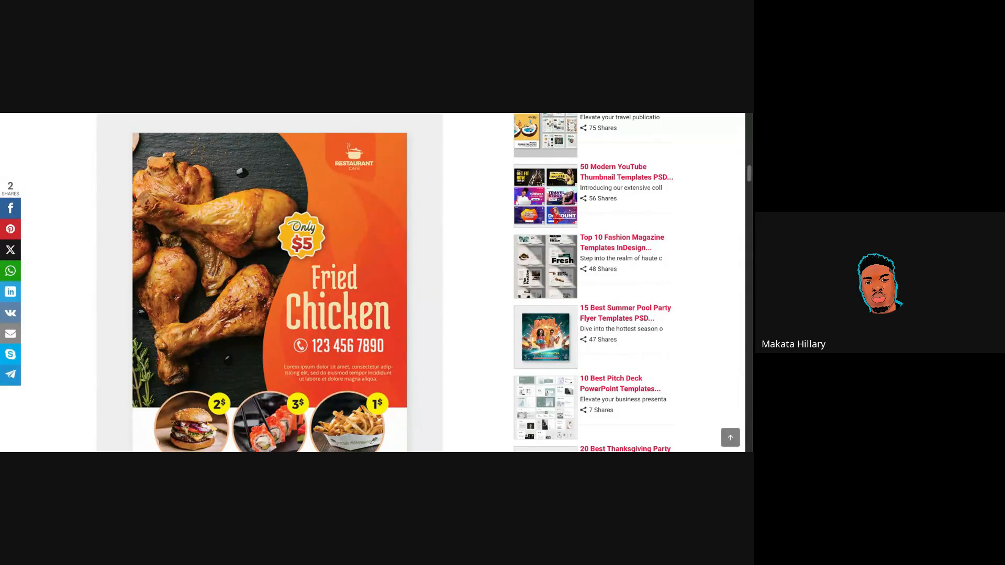
pyautogui.scroll(-1, 373, 282)
pyautogui.scroll(2, 372, 282)
pyautogui.scroll(-5, 372, 283)
pyautogui.scroll(-8, 372, 283)
pyautogui.scroll(-1, 372, 283)
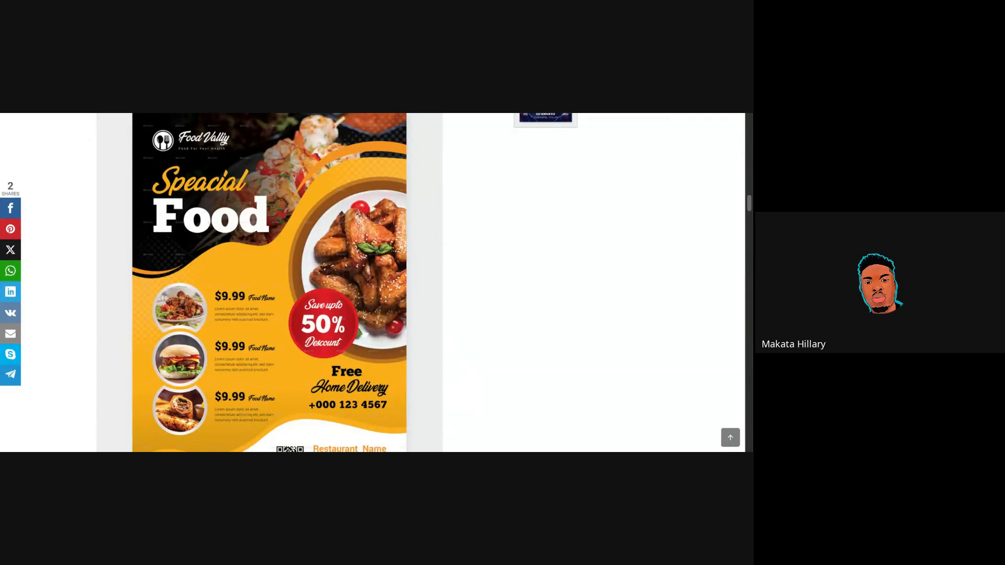
pyautogui.scroll(-10, 373, 282)
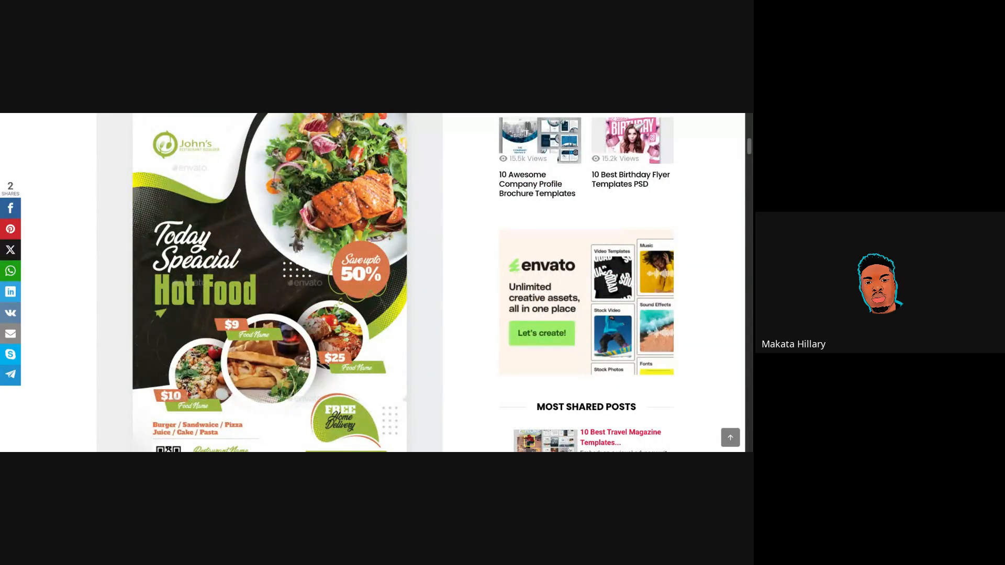
pyautogui.click(298, 114)
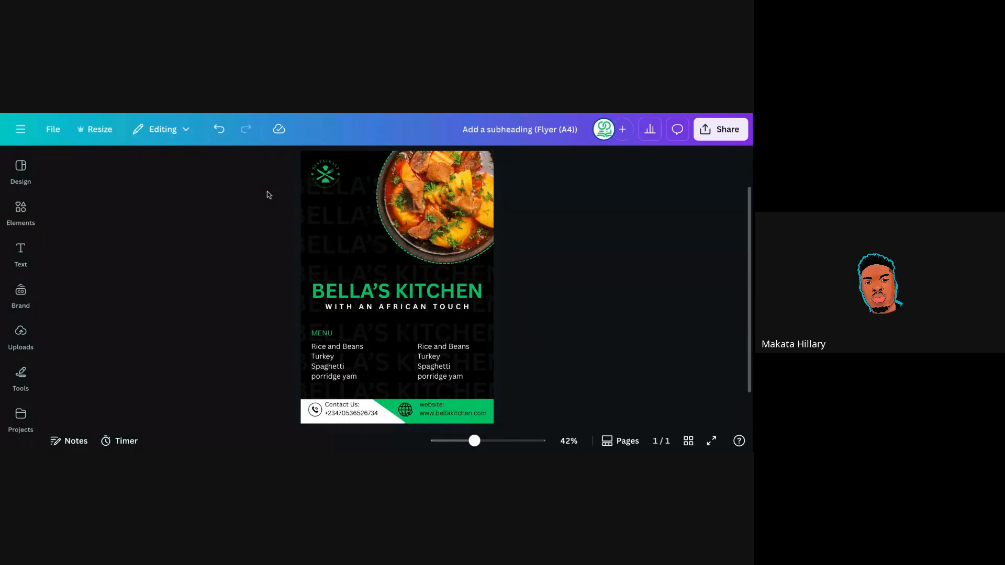
# Box-select the logo, food photo and heading, group them, and deselect the flyer.
pyautogui.moveTo(239, 153); pyautogui.dragTo(523, 417)
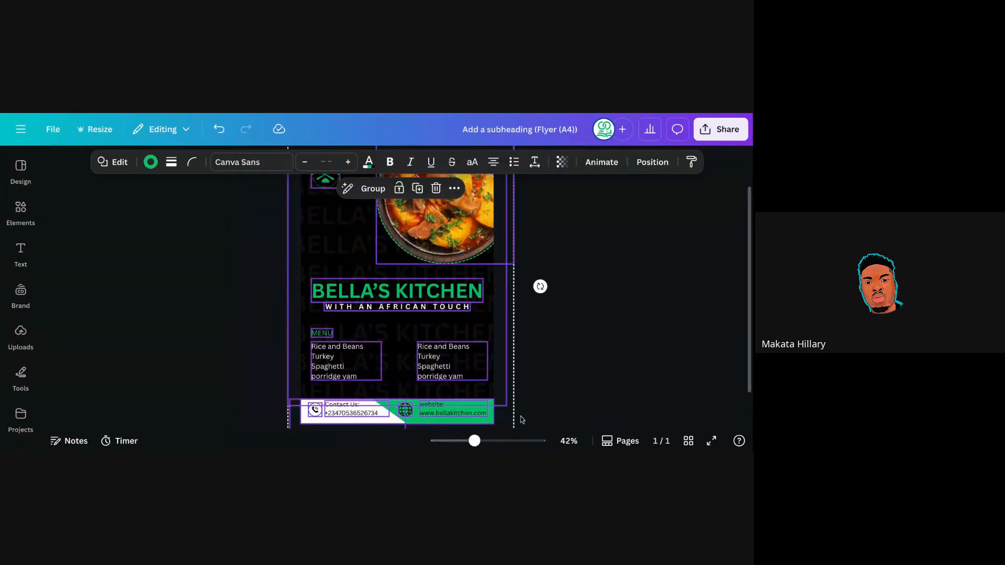
pyautogui.click(373, 188)
pyautogui.click(186, 276)
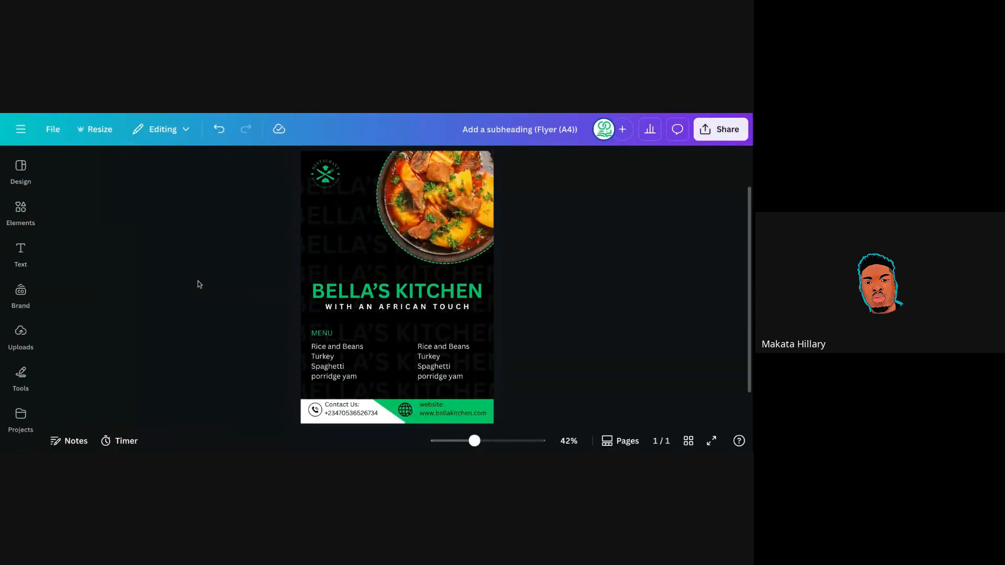
pyautogui.moveTo(265, 157); pyautogui.dragTo(518, 412)
pyautogui.click(516, 242)
# Check that the food photo belongs to the flyer group, then deselect it.
pyautogui.click(437, 208)
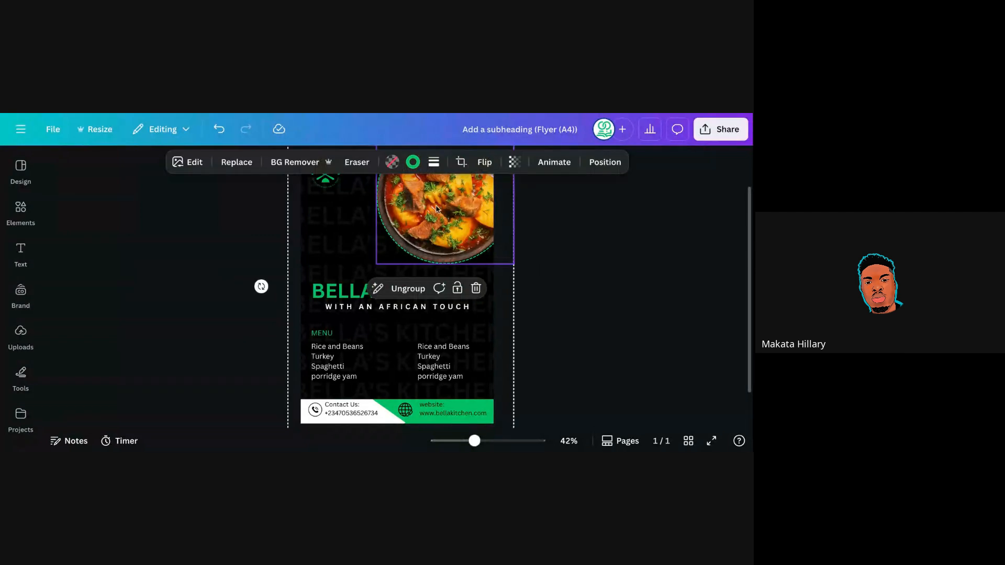
pyautogui.click(524, 223)
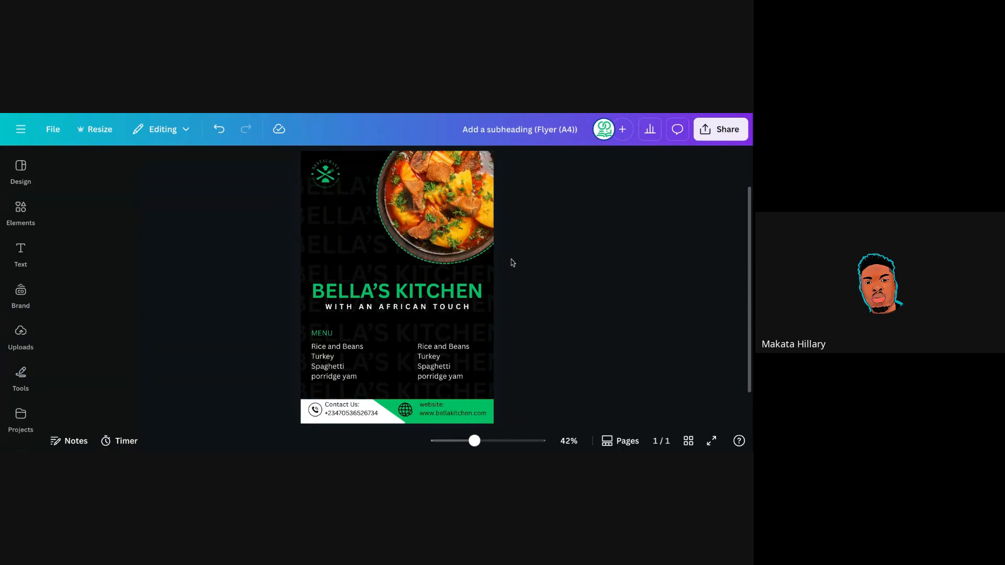
pyautogui.click(439, 257)
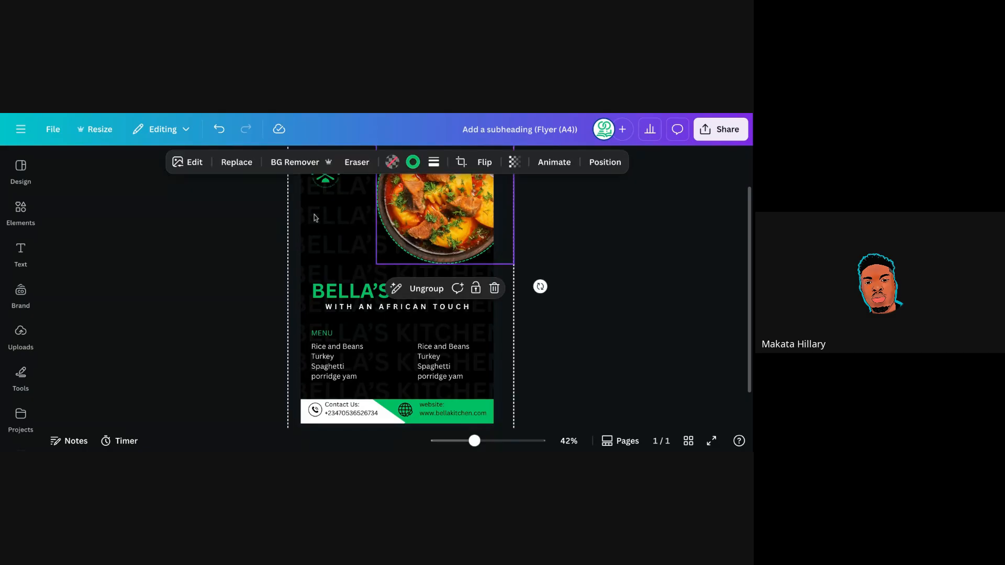
pyautogui.click(526, 322)
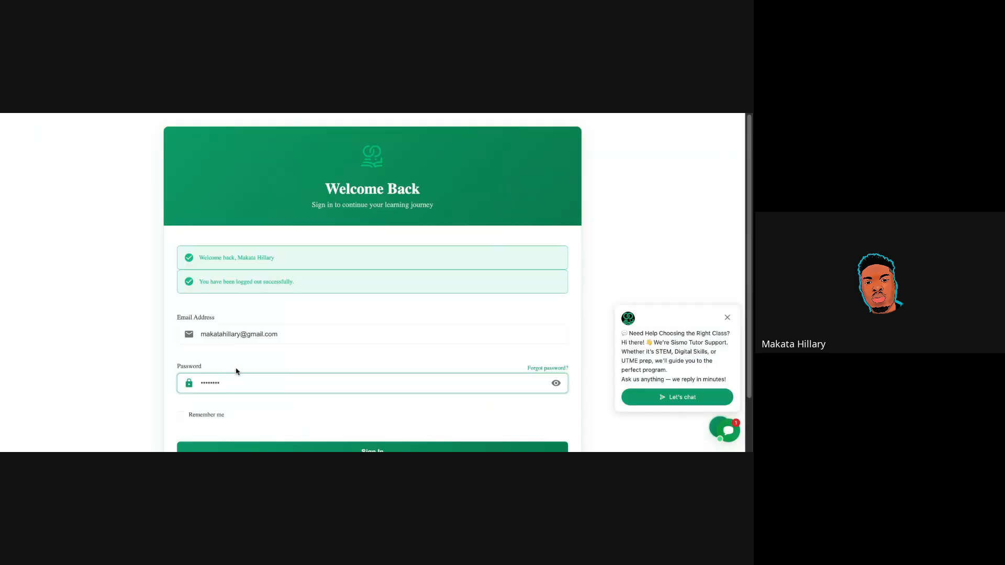
# Attempt sign-in with the autofilled details, then retype the incorrect name part of the e-mail.
pyautogui.scroll(-2, 235, 356)
pyautogui.click(287, 398)
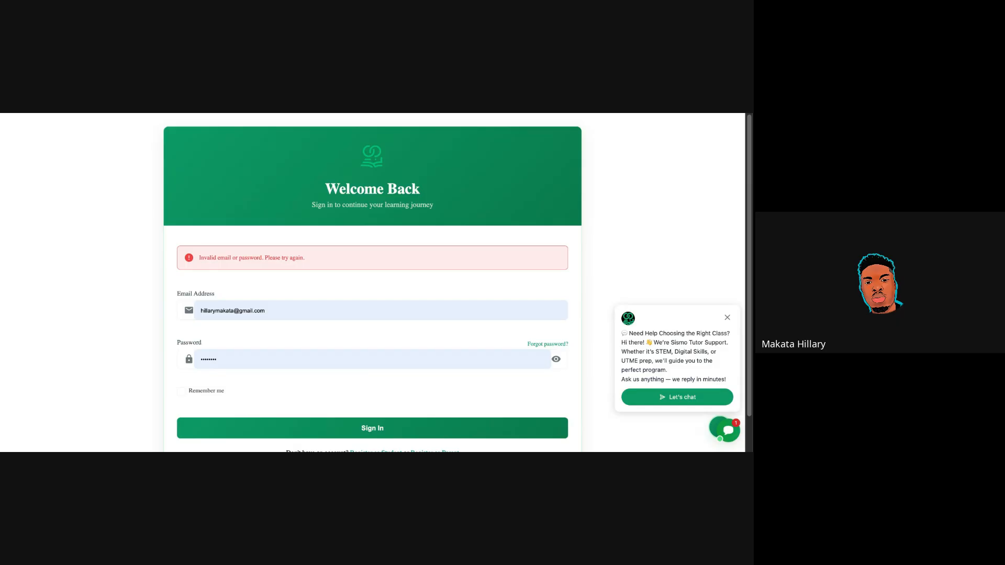
pyautogui.click(218, 312)
pyautogui.doubleClick(218, 312)
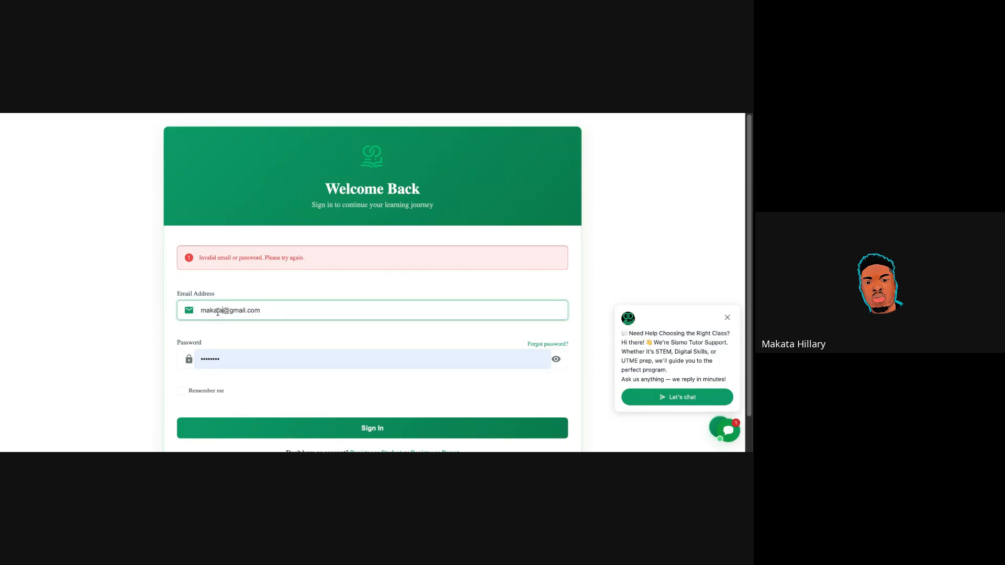
# Verify the corrected e-mail, tick Remember me and sign in to the student dashboard.
pyautogui.tripleClick(240, 312)
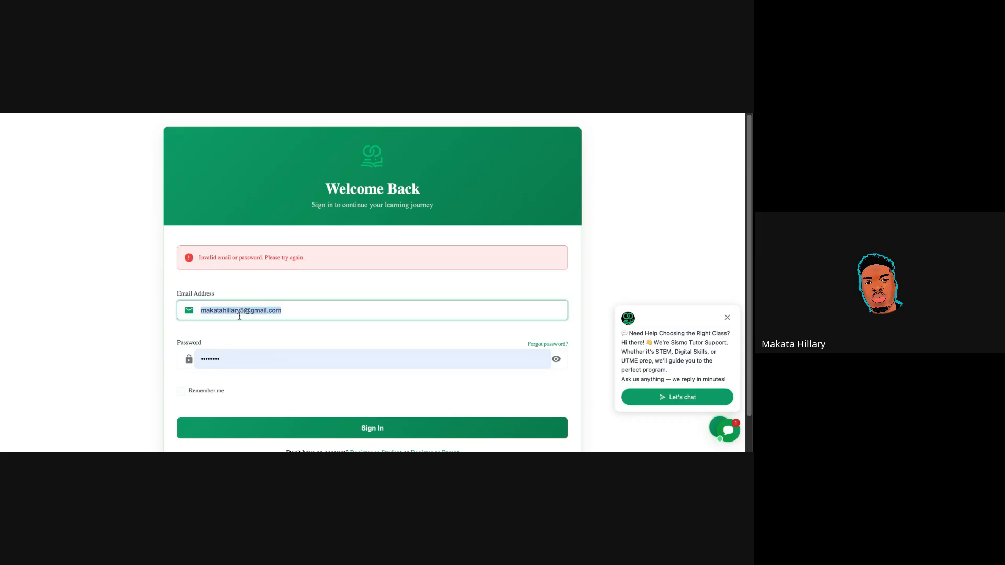
pyautogui.click(242, 334)
pyautogui.click(183, 396)
pyautogui.click(293, 430)
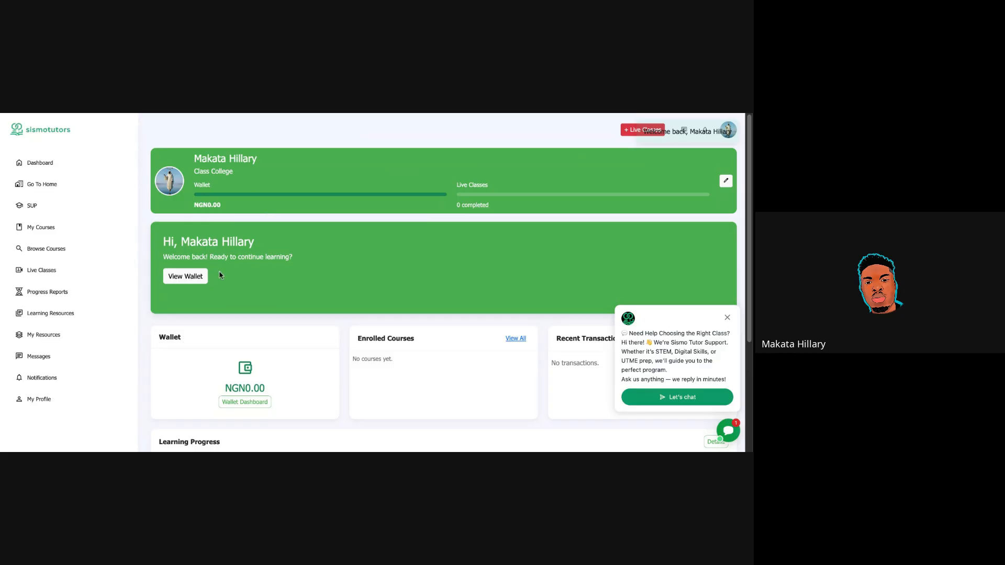
# Open the SUP Dashboard and start the Canva Introduction & overview course from the Design Track.
pyautogui.click(53, 209)
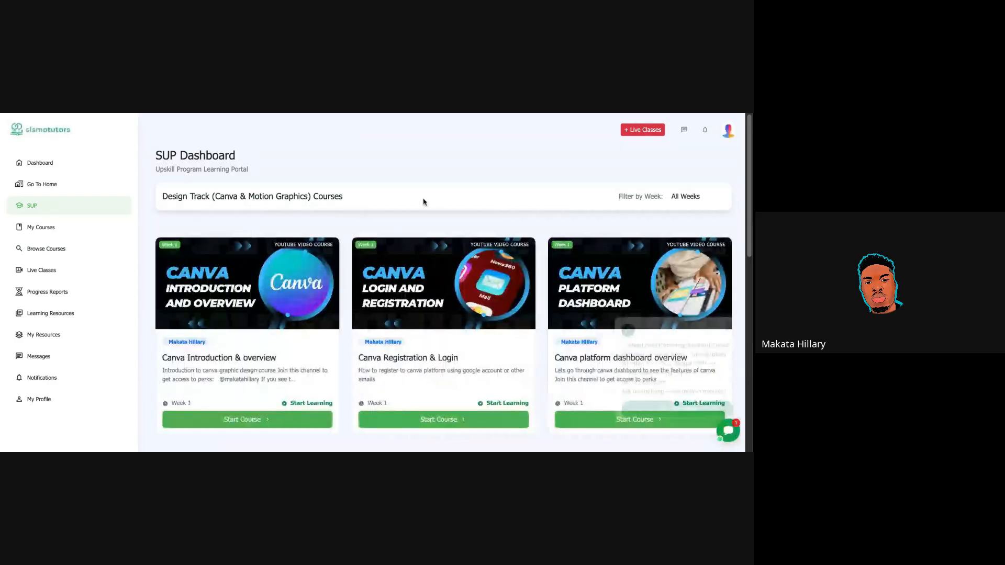
pyautogui.scroll(-3, 353, 208)
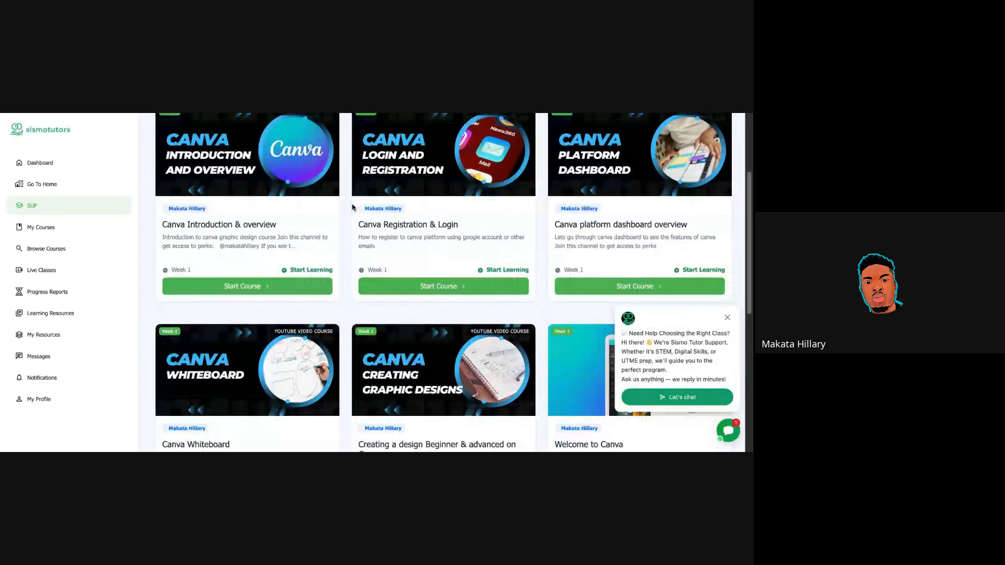
pyautogui.scroll(-6, 353, 207)
pyautogui.scroll(2, 368, 250)
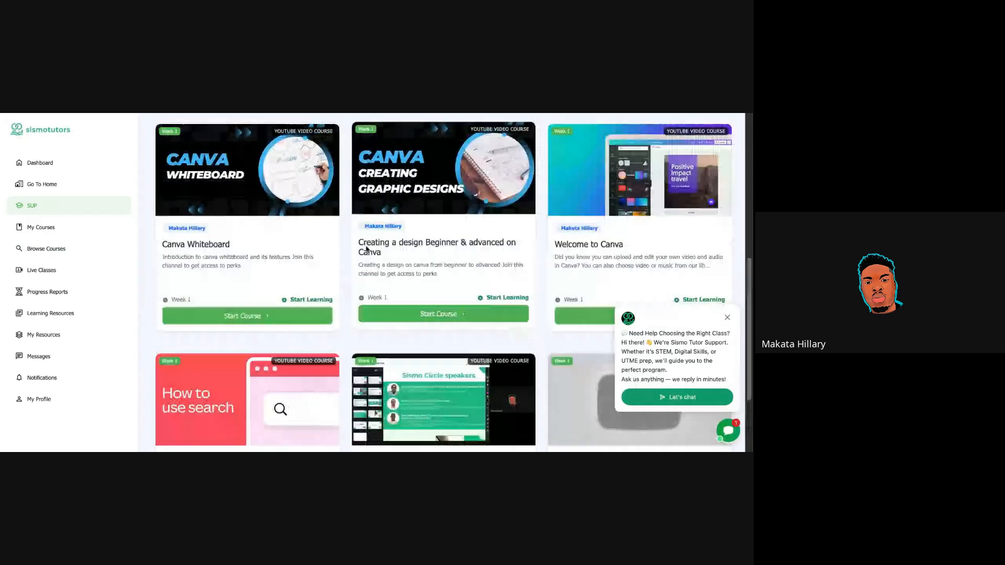
pyautogui.scroll(3, 366, 248)
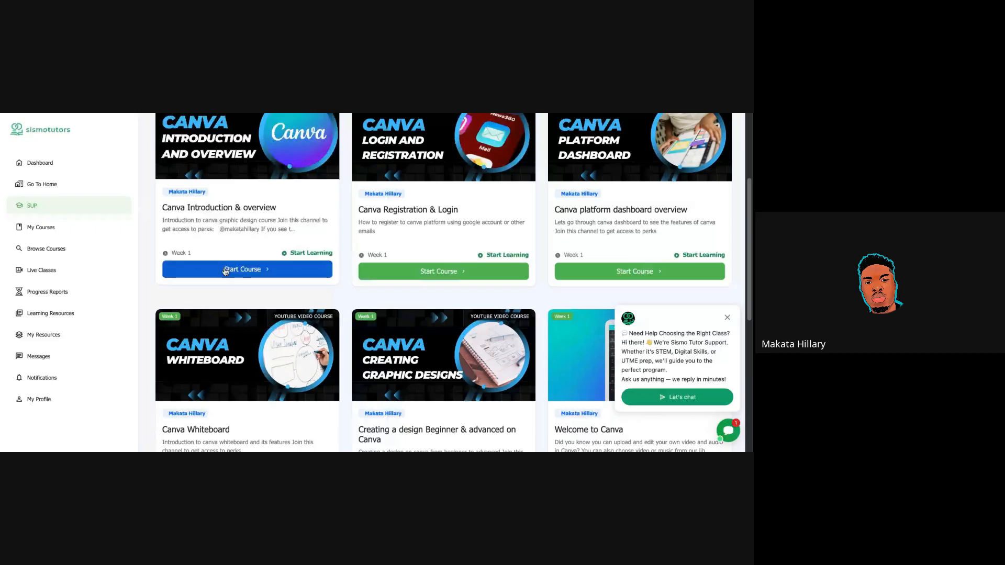
pyautogui.click(225, 270)
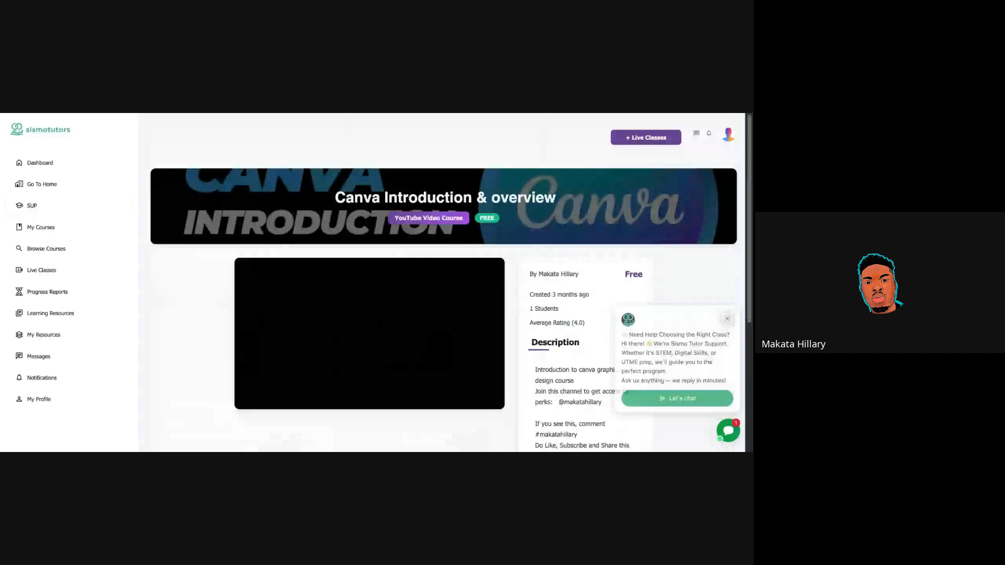
# Begin a course review under Course Reviews and set its rating to 5 - Excellent.
pyautogui.scroll(-3, 554, 307)
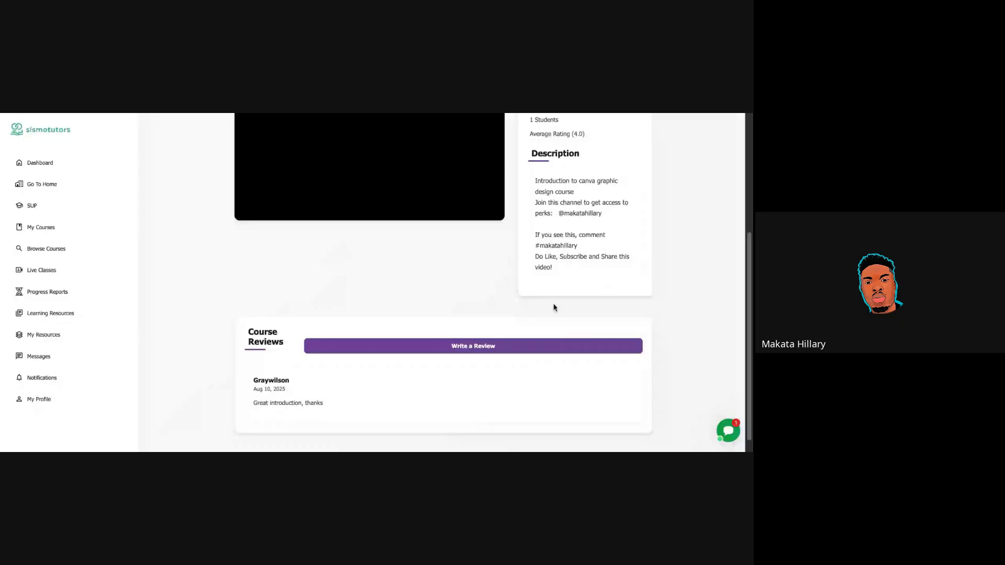
pyautogui.scroll(-1, 480, 309)
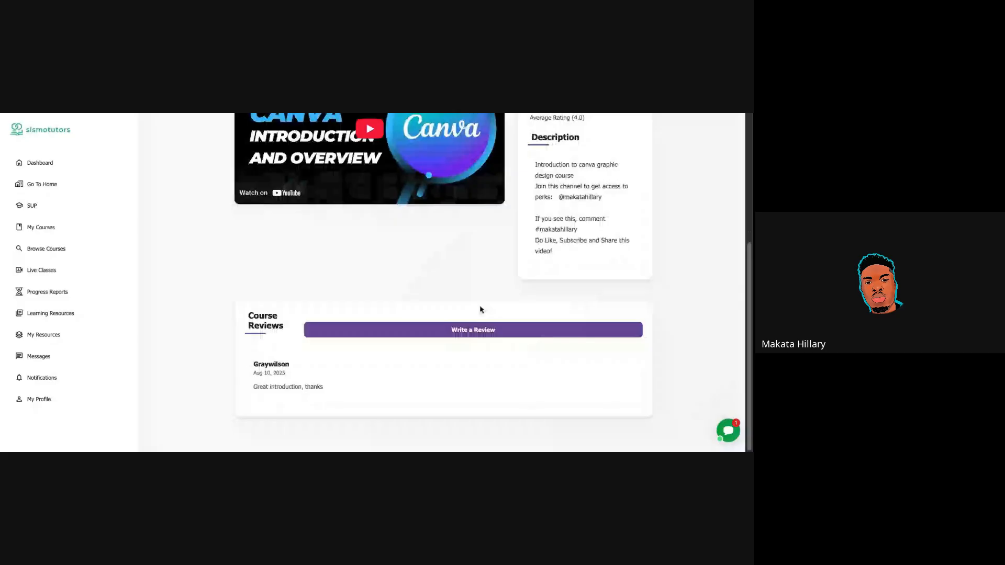
pyautogui.click(474, 335)
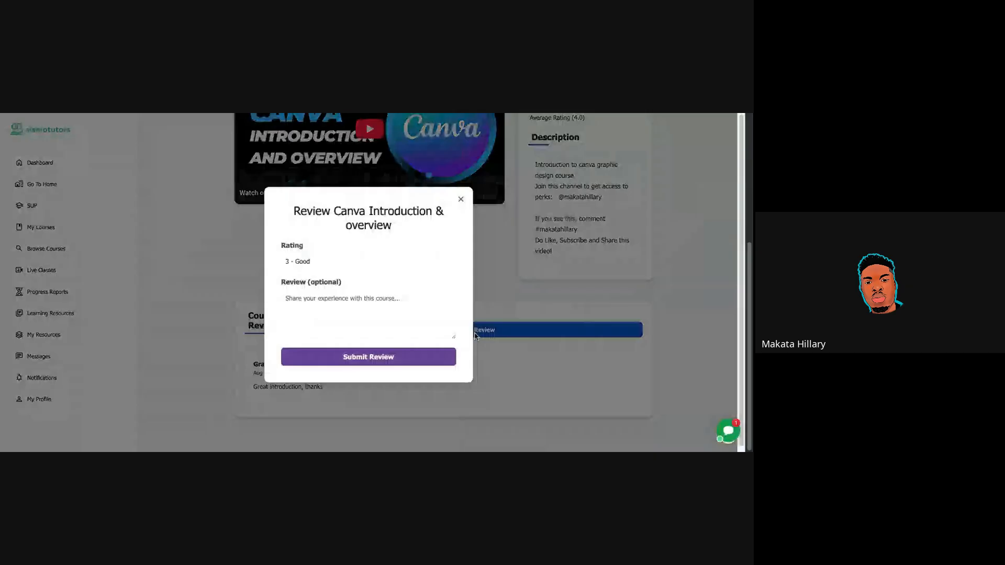
pyautogui.click(306, 264)
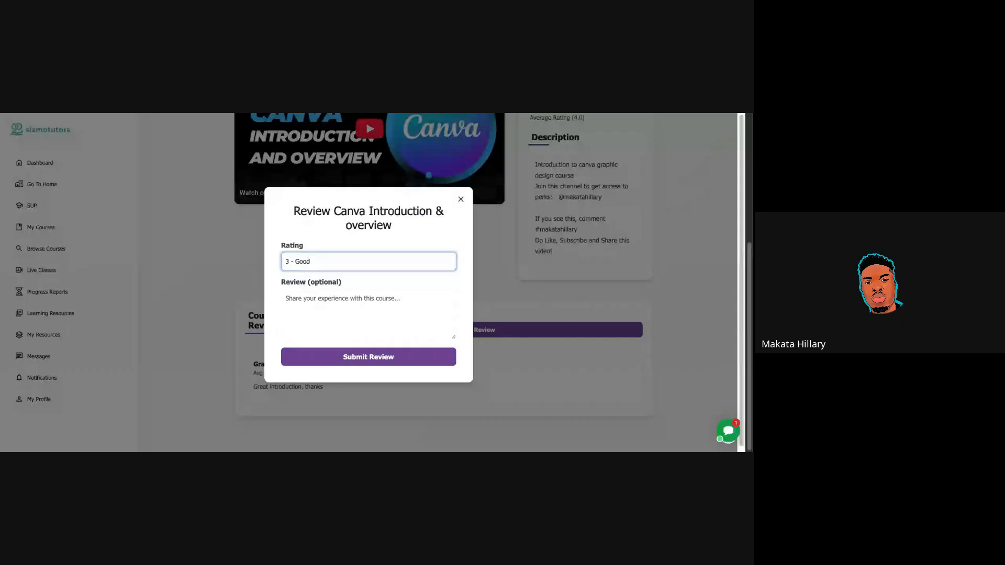
pyautogui.press('Down')
pyautogui.press('Down')
pyautogui.click(351, 306)
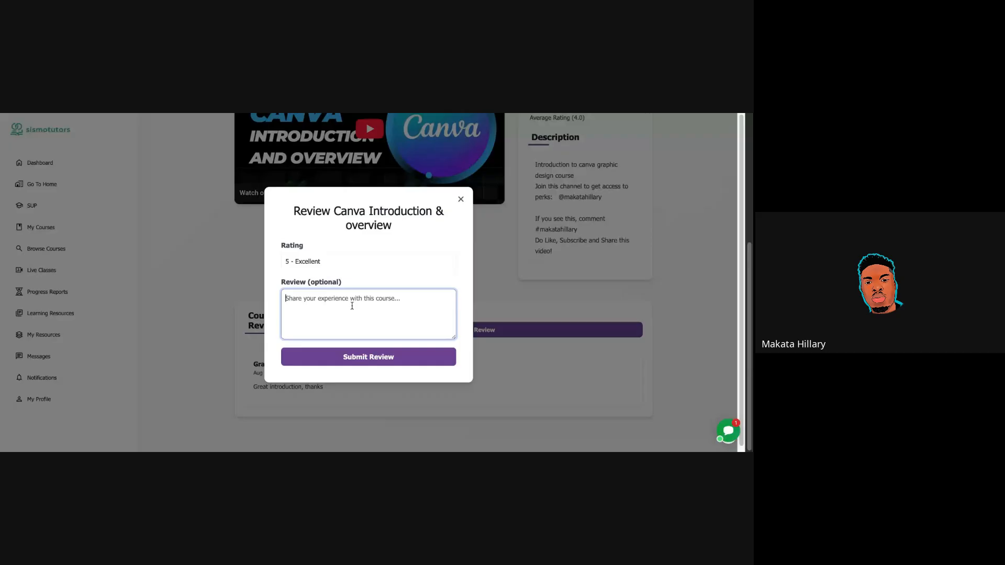
# Close the review without submitting and return to the Bella's Kitchen flyer in Canva.
pyautogui.click(462, 199)
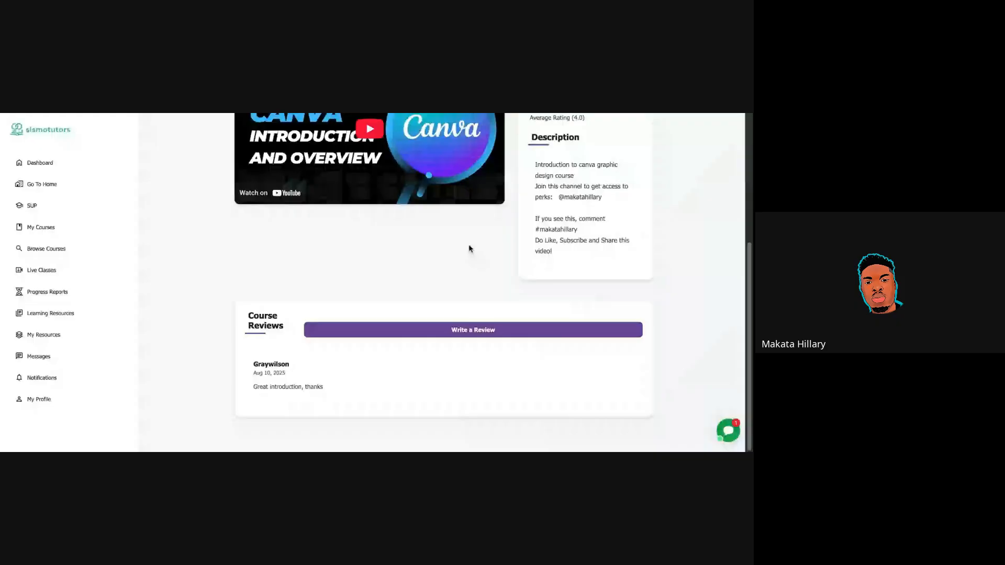
pyautogui.scroll(5, 338, 158)
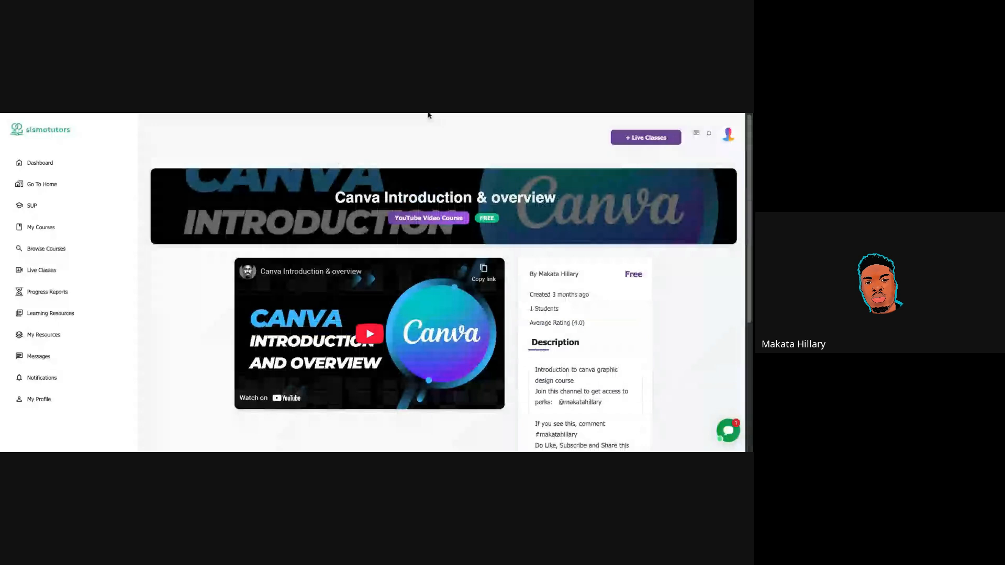
pyautogui.hotkey('ctrl', 'Tab')
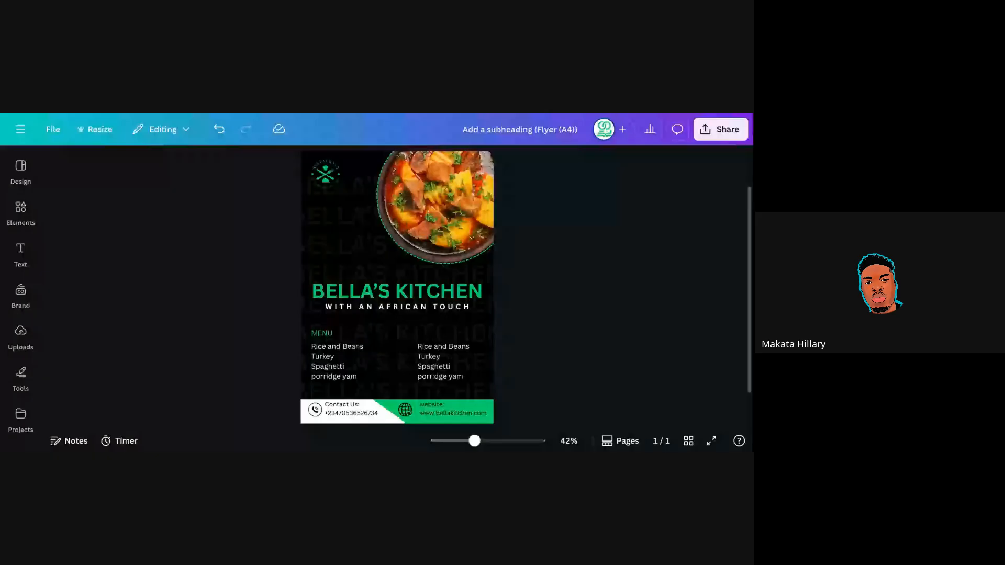